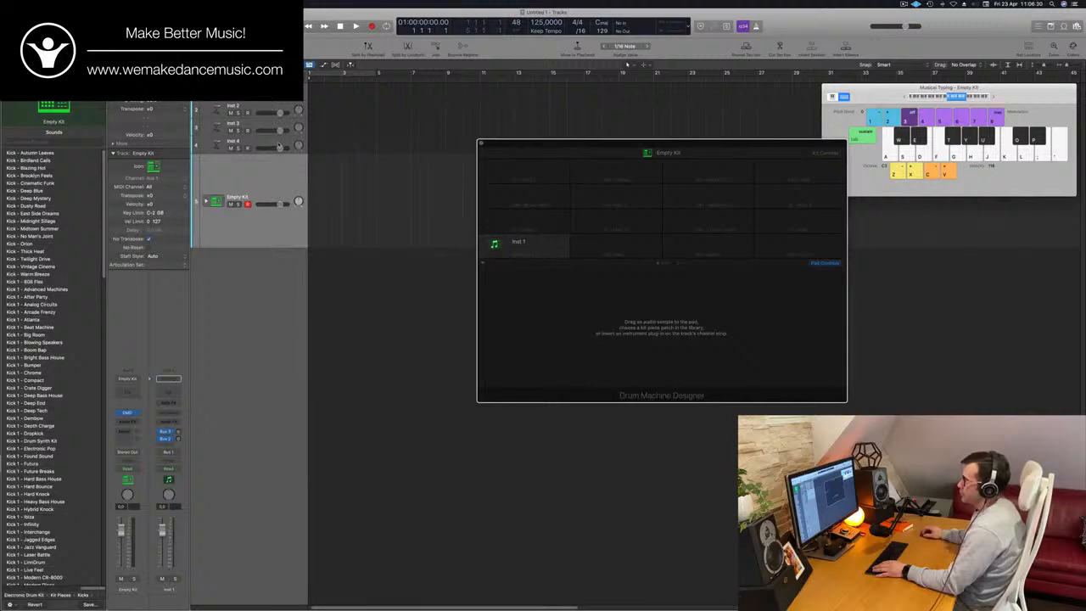
- Close the Drum Machine Designer window and load the Electronic Pop kit on the Empty Kit track
click(278, 142)
click(227, 243)
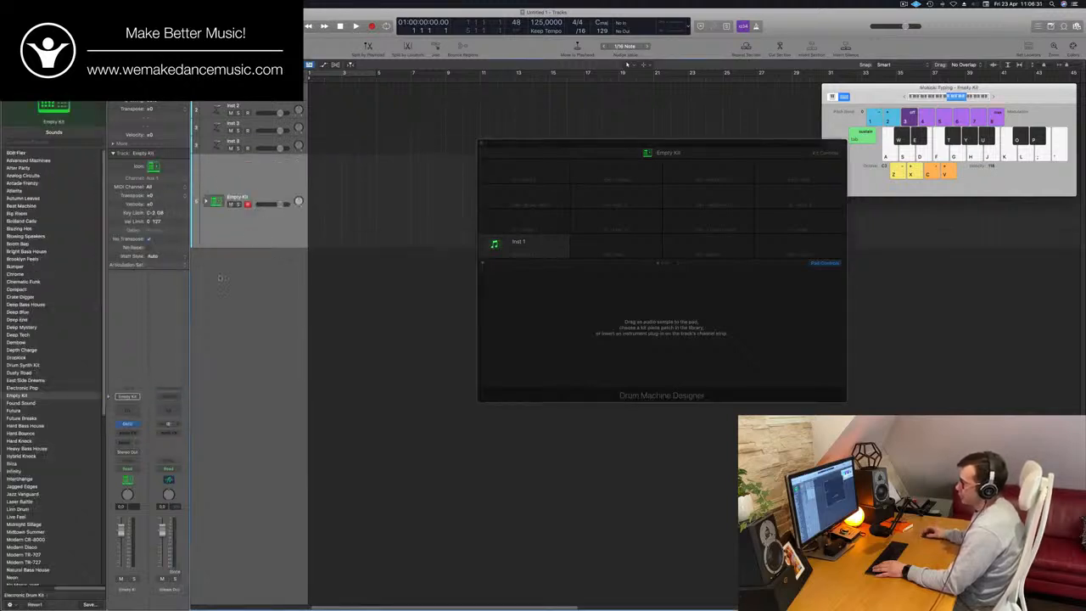
click(136, 425)
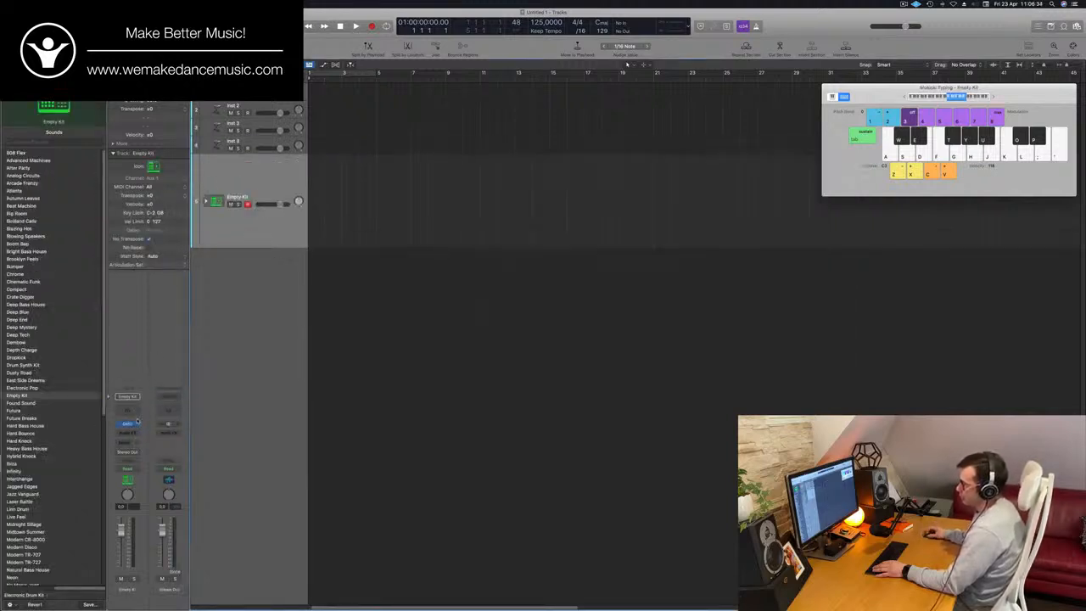
click(20, 387)
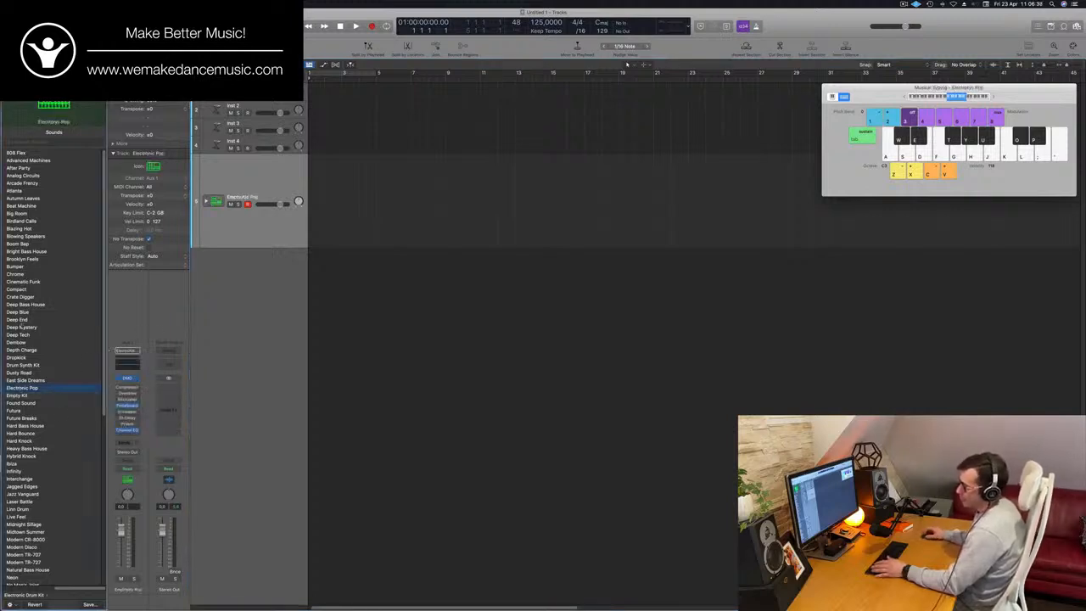
- Replace the drum track's kit with Natural Bass House from the Electronic Drum Kit library
scroll(57, 422, down, 10)
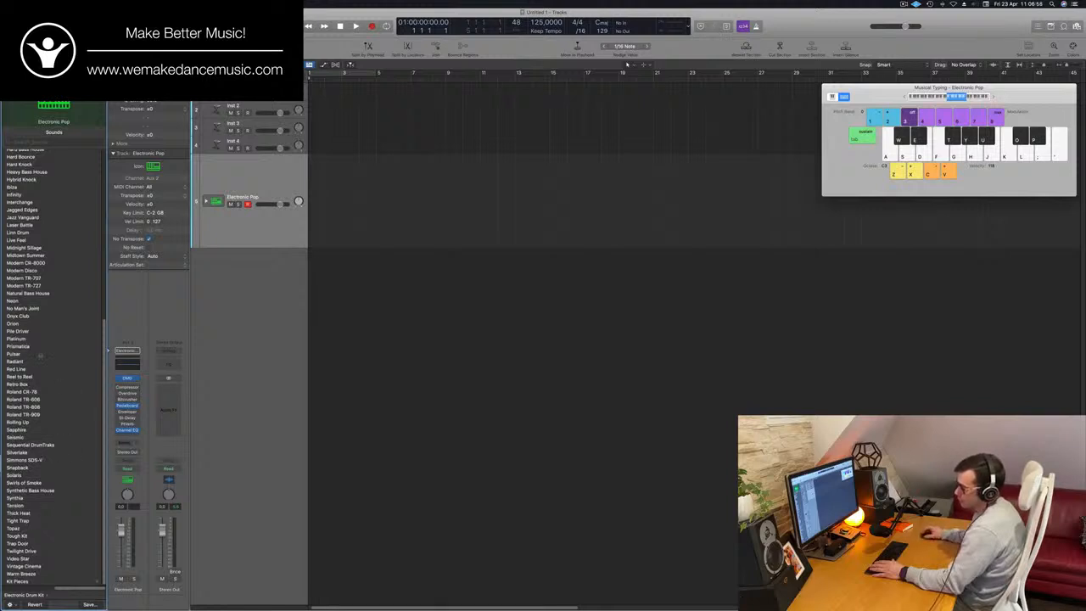
scroll(84, 256, up, 1)
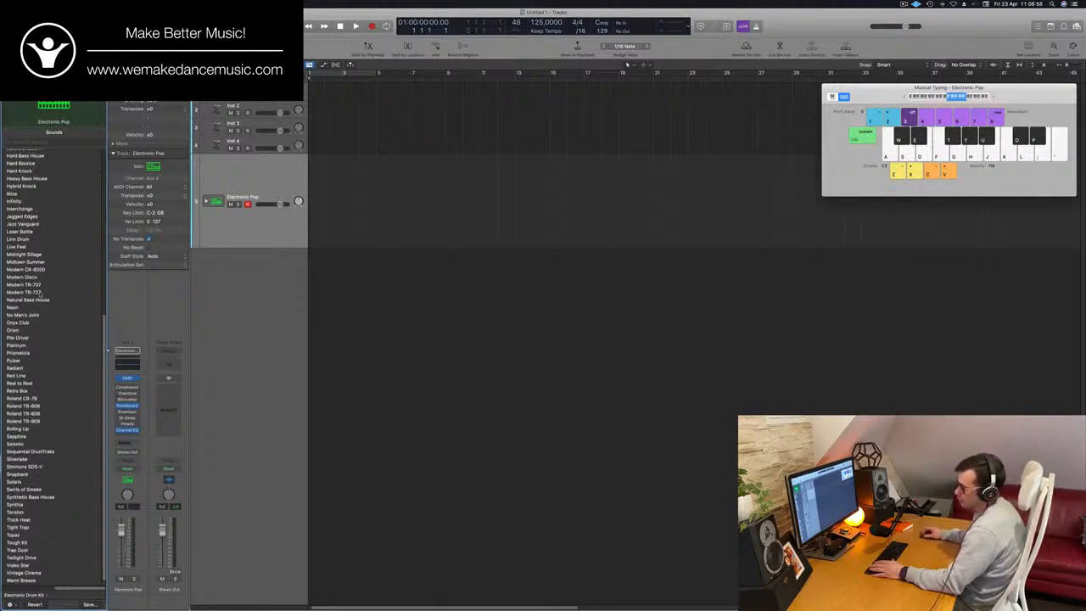
click(34, 300)
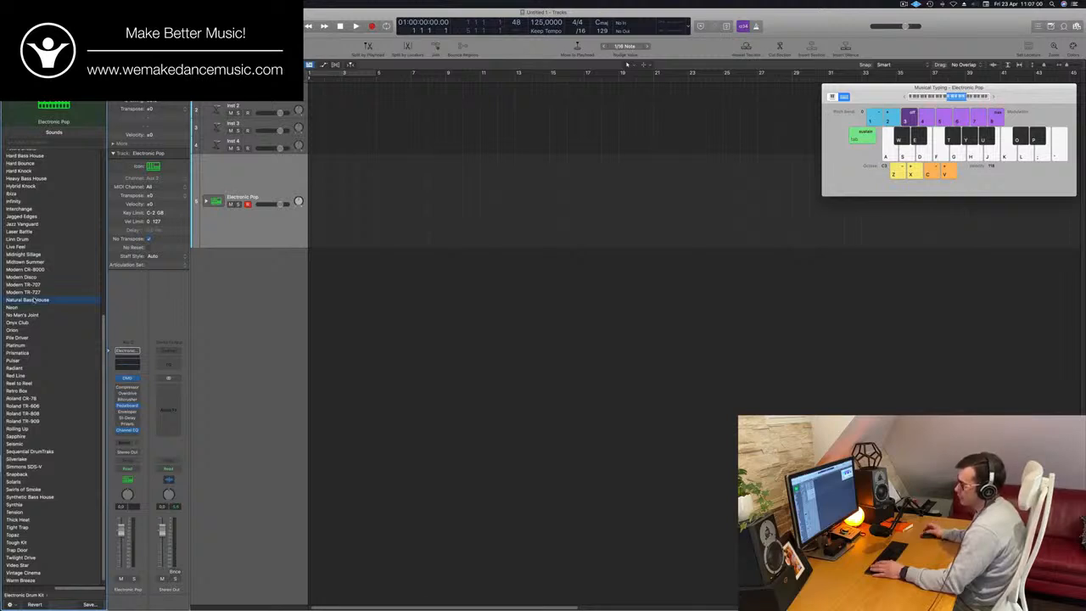
click(279, 170)
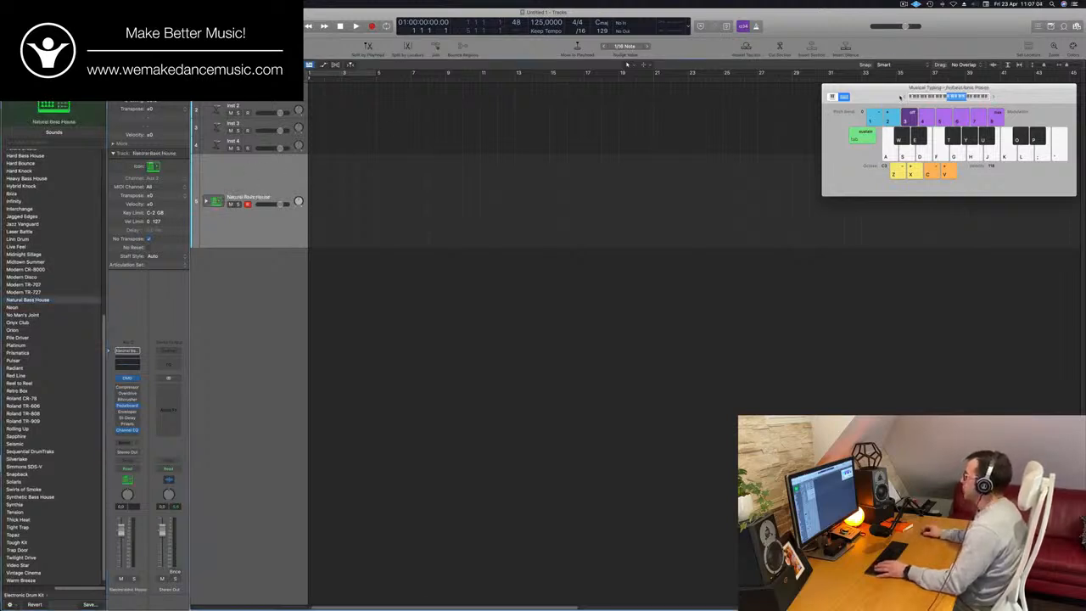
- Move the Musical Typing keyboard aside and record a one-bar kick pattern on the Natural Bass House track
drag(896, 97, 674, 107)
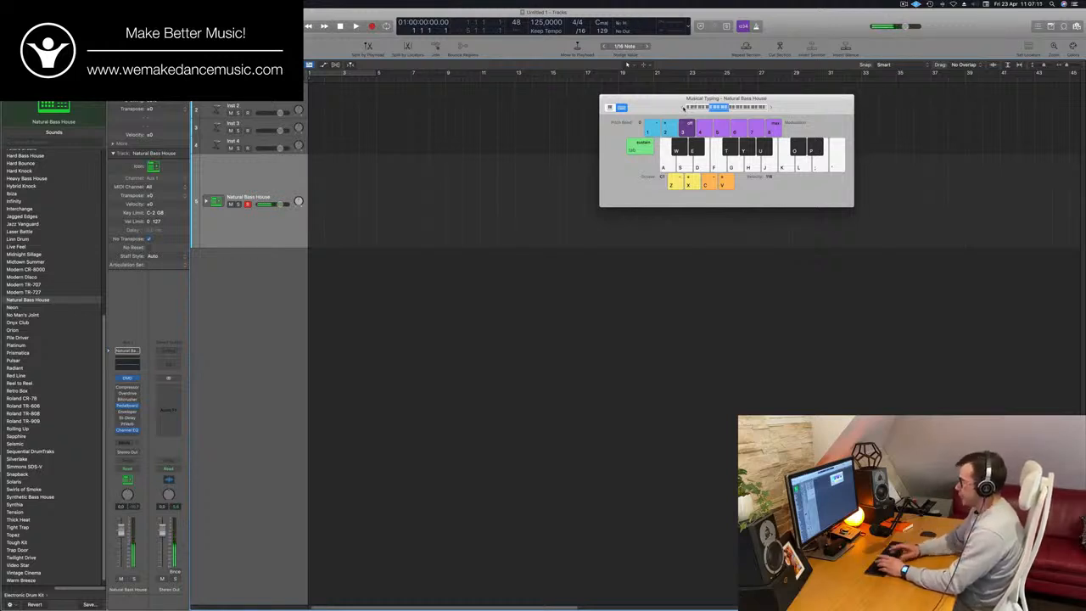
key(r)
key(a)
key(a)
key(a)
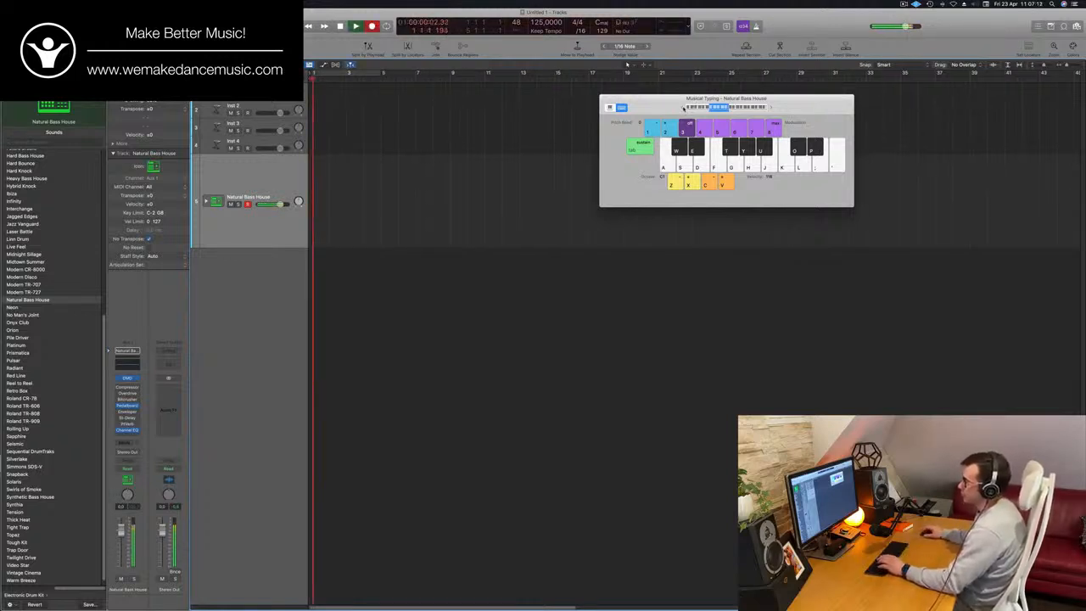
key(space)
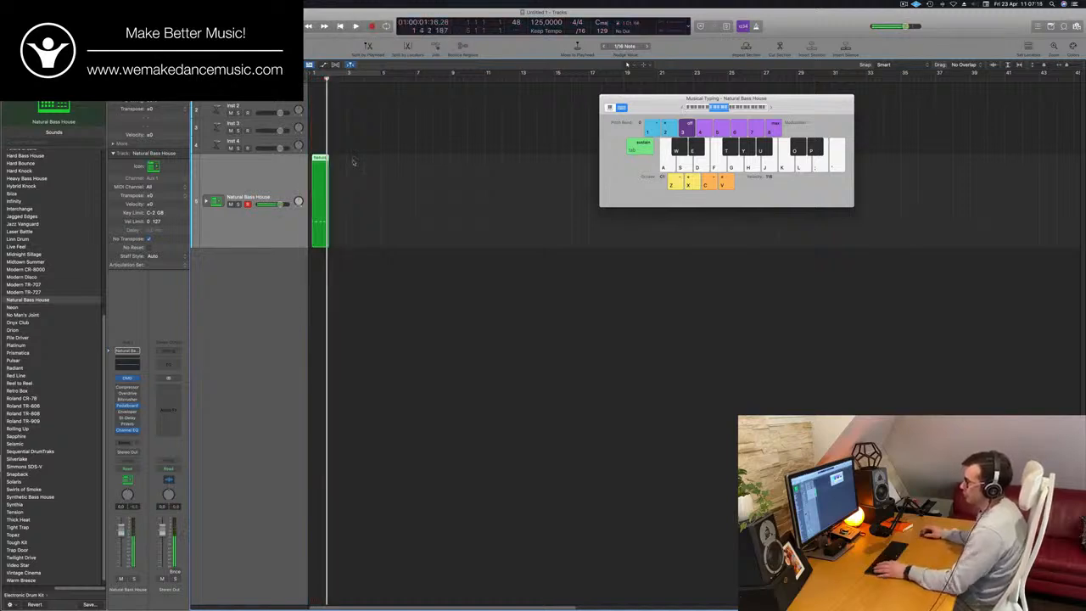
- Expand the Natural Bass House track stack and open the recorded region in the Piano Roll
click(205, 201)
double_click(319, 159)
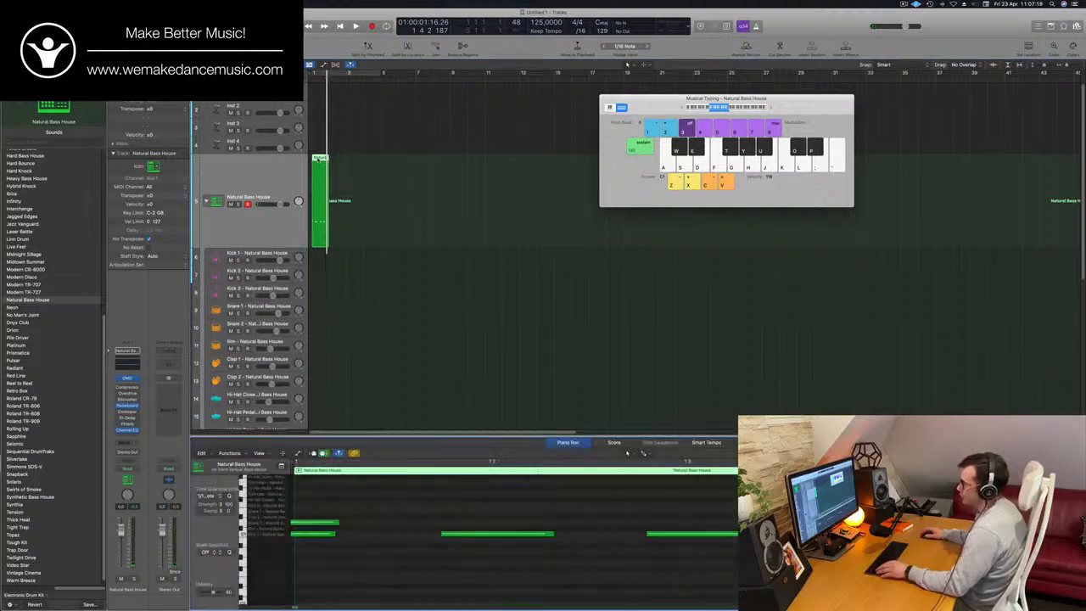
scroll(353, 516, down, 3)
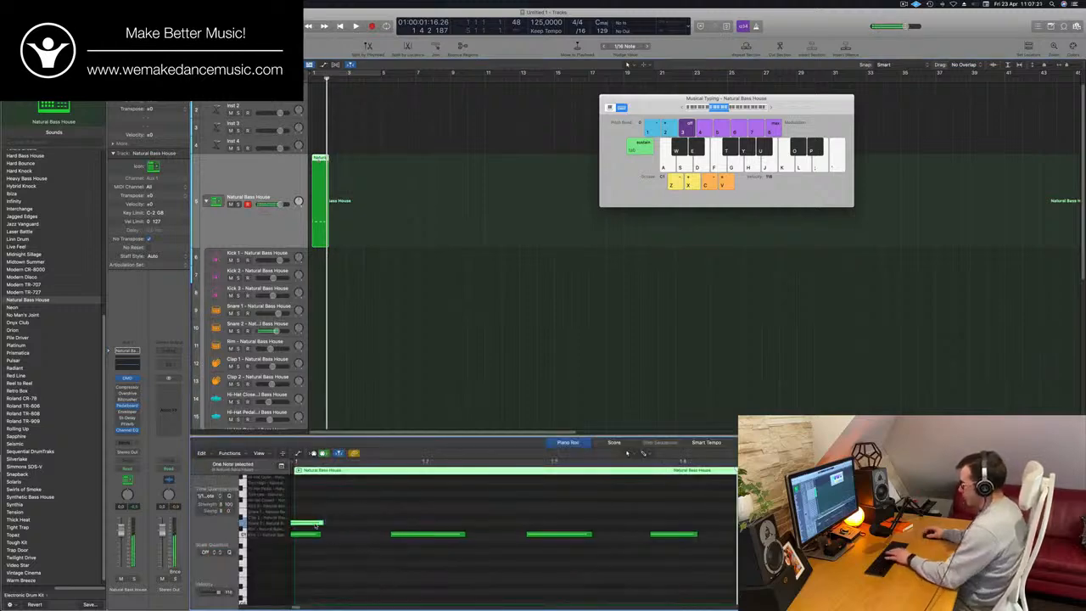
- Delete the extra snare note and align the four kick notes with the beats of bar 1
drag(311, 522, 688, 569)
drag(425, 491, 633, 565)
drag(446, 536, 481, 537)
key(space)
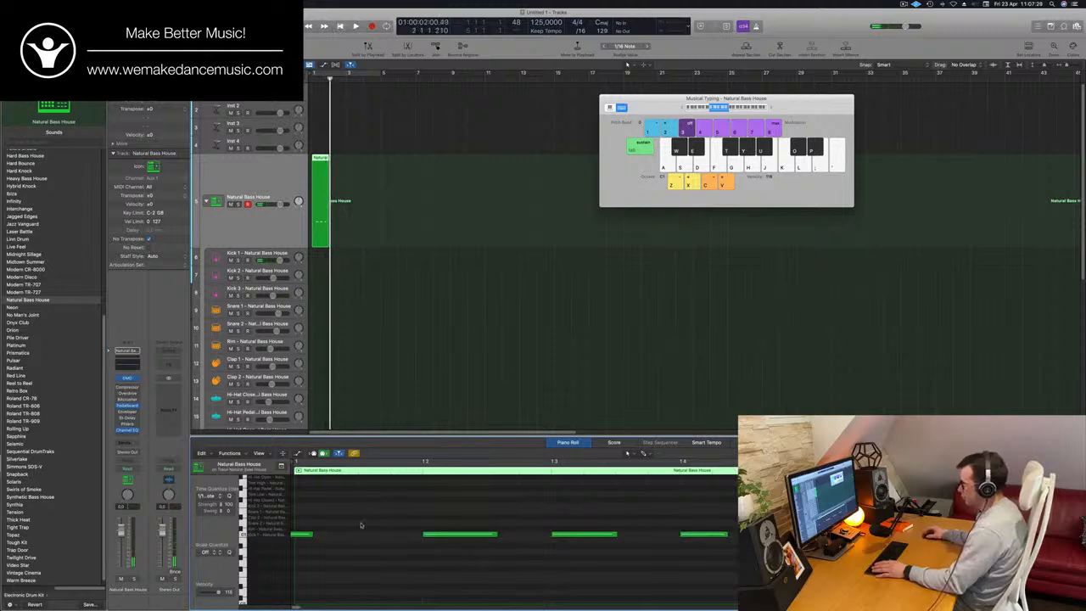
drag(312, 548, 335, 540)
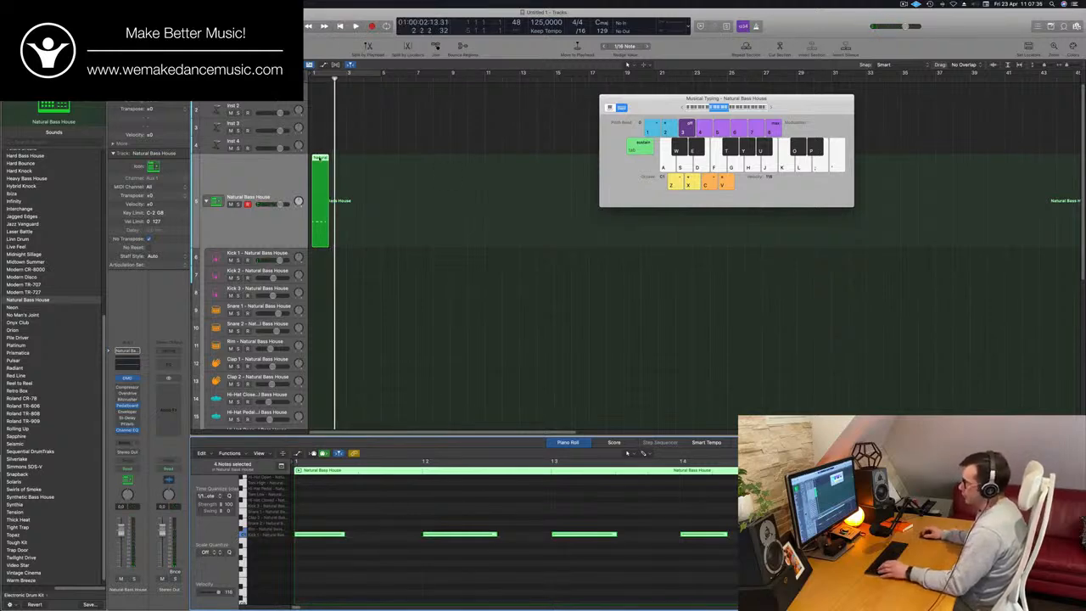
- Repeat the kick region to fill four bars, cycle that range, and move the region to the Kick 1 track
drag(328, 169, 397, 170)
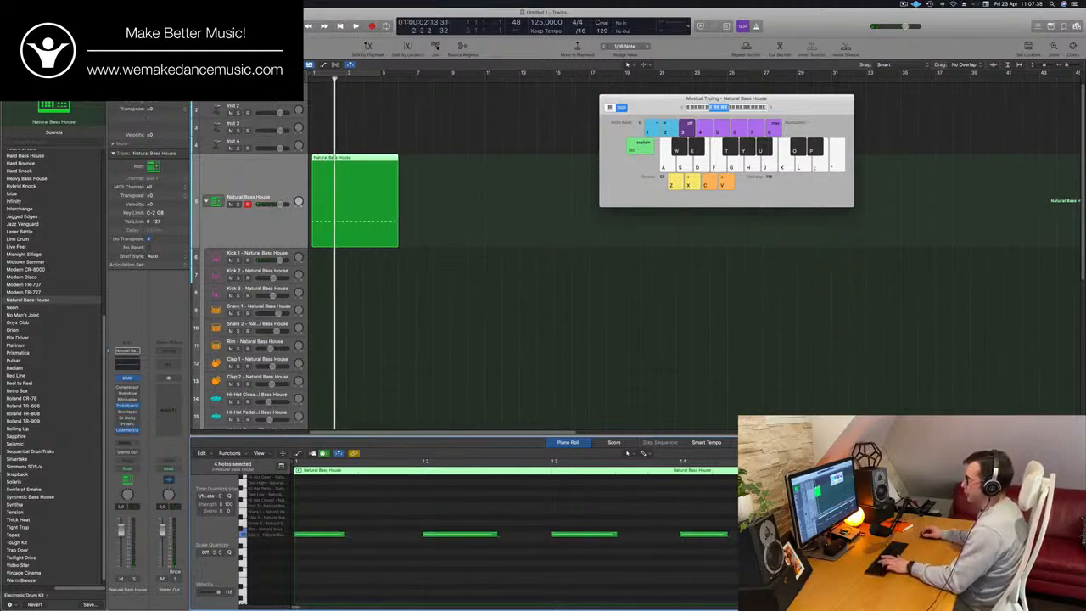
key(space)
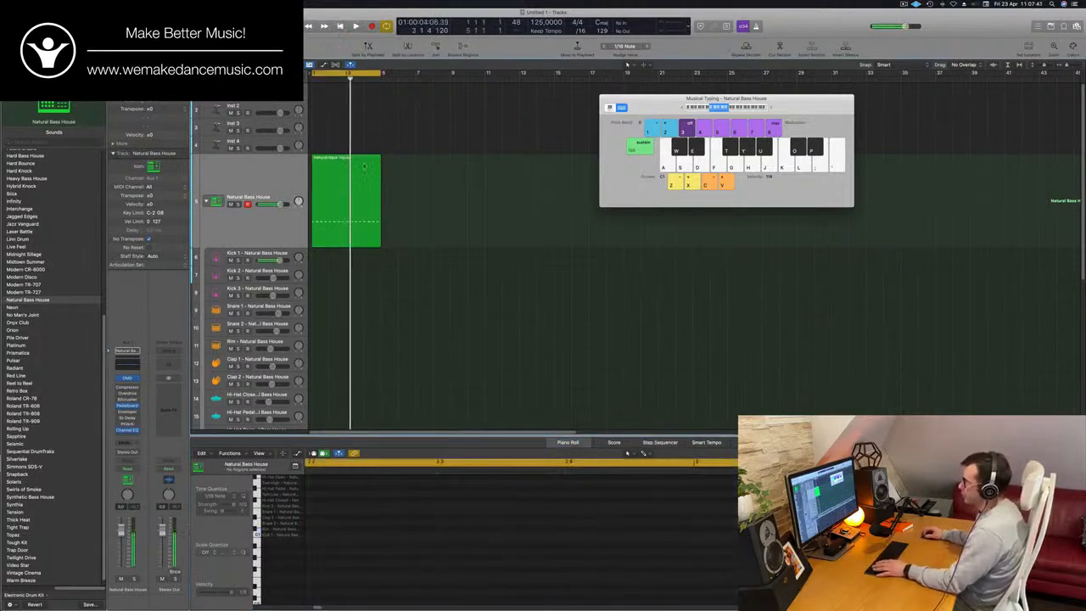
drag(365, 168, 364, 258)
key(space)
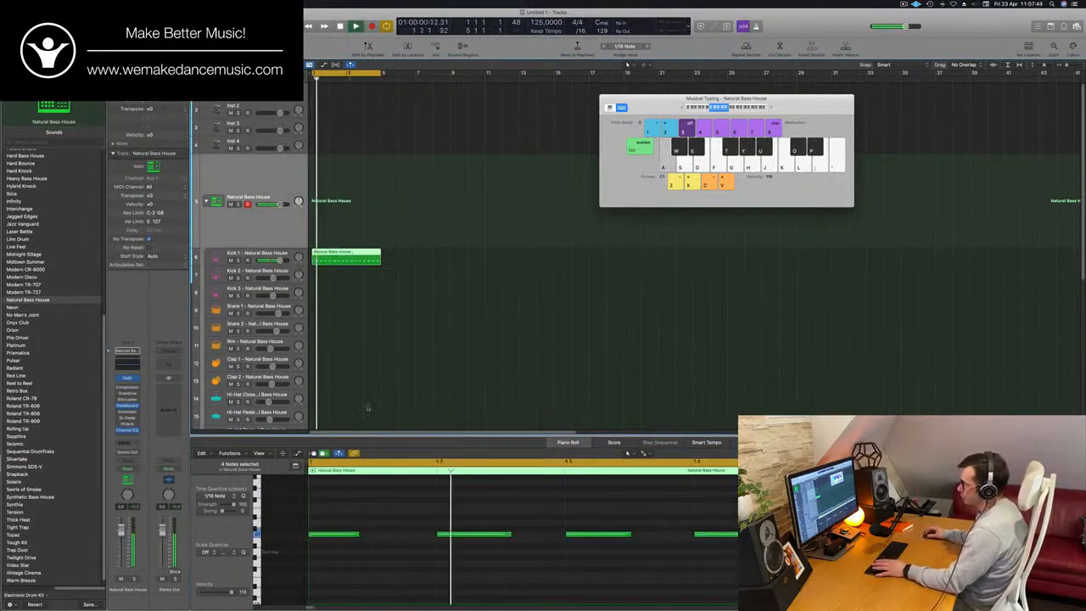
key(space)
- Select all notes of the Kick 1 region, transpose them down three semitones and play the cycle
scroll(399, 503, down, 4)
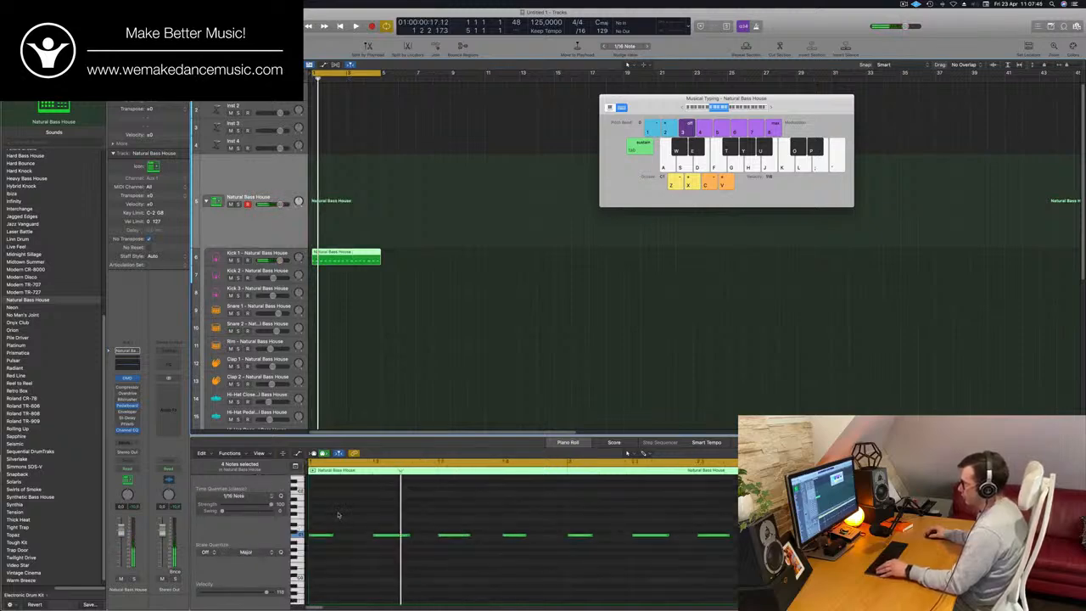
scroll(338, 514, up, 2)
scroll(339, 514, left, 3)
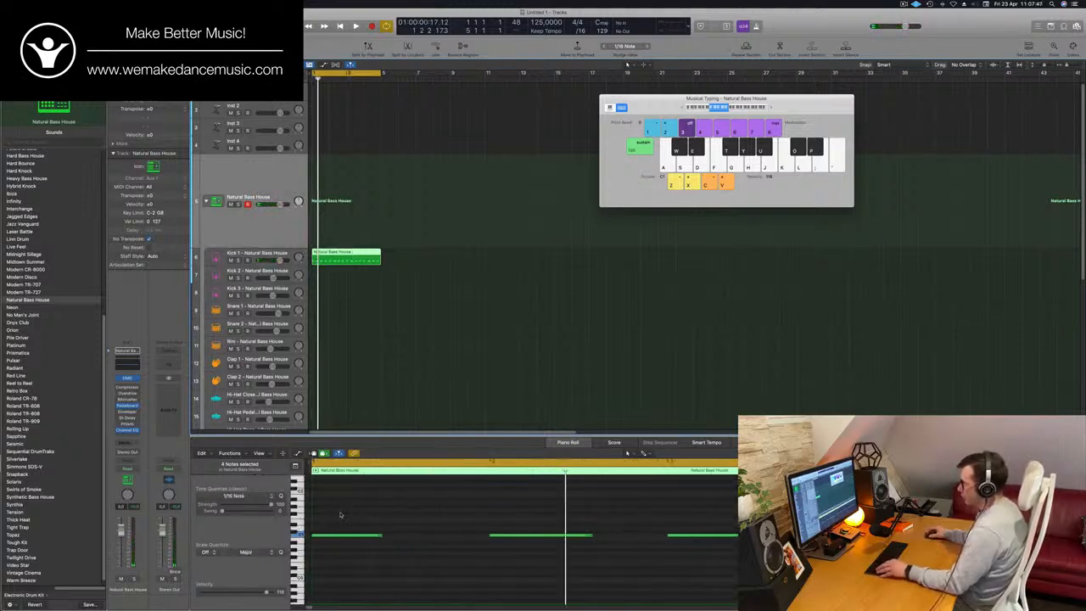
scroll(359, 513, up, 2)
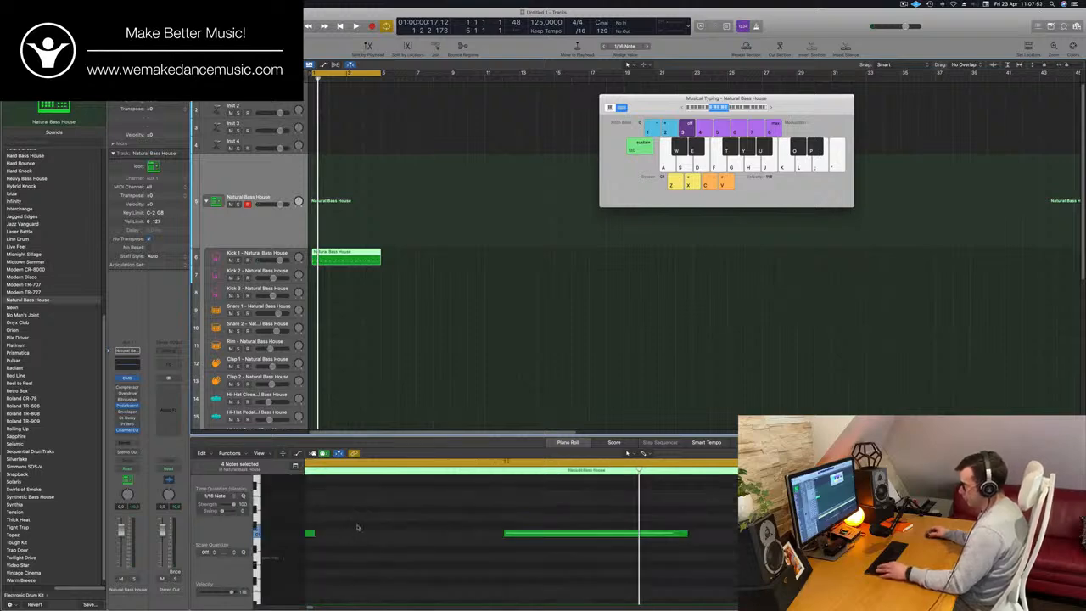
click(358, 527)
key(super+a)
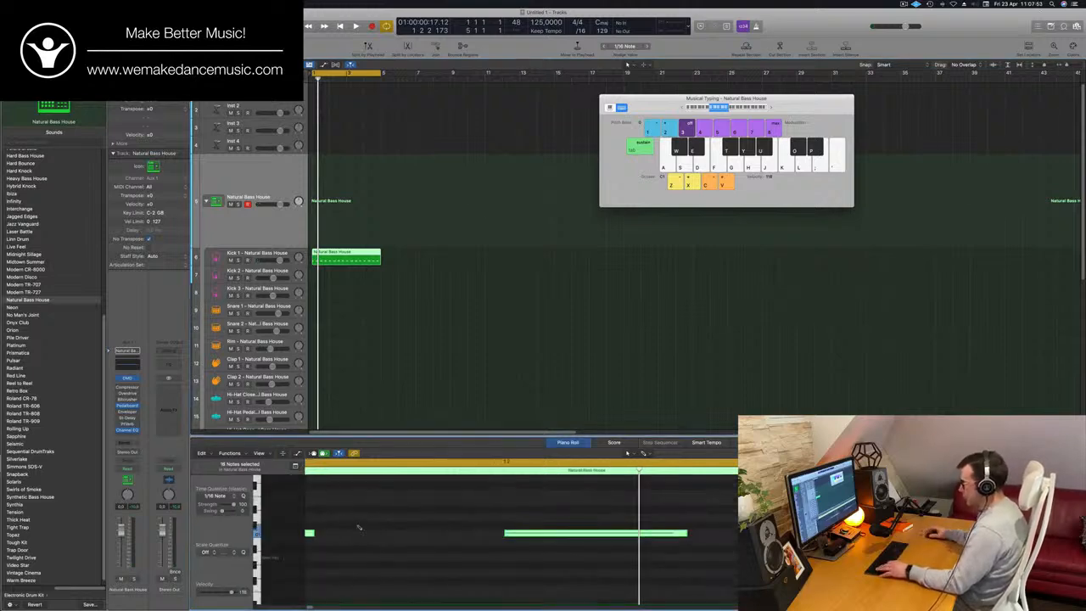
key(alt+Down)
key(alt+Down)
key(alt+Down)
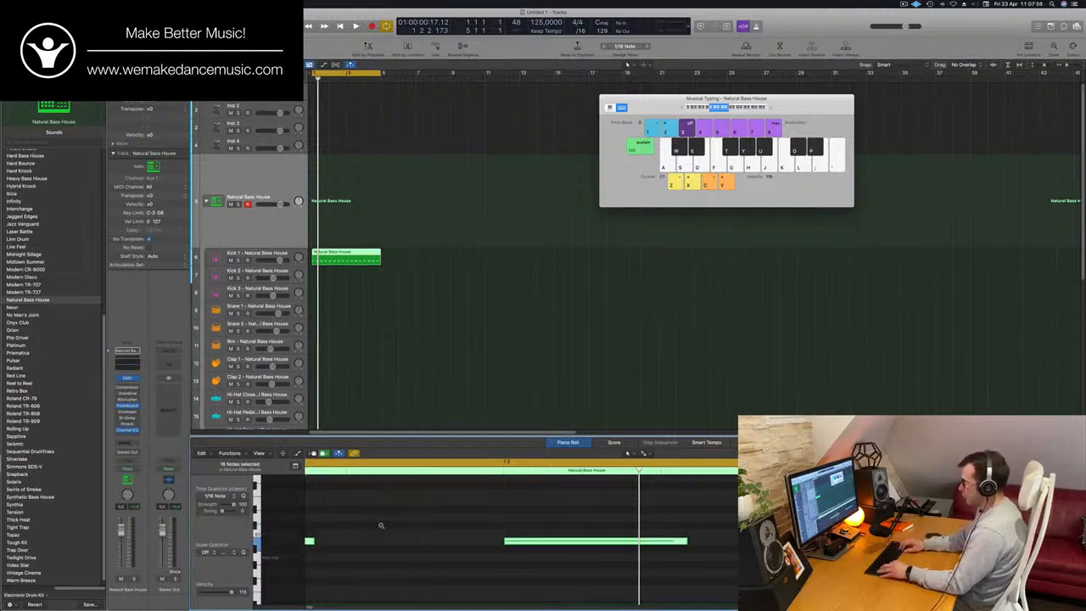
key(space)
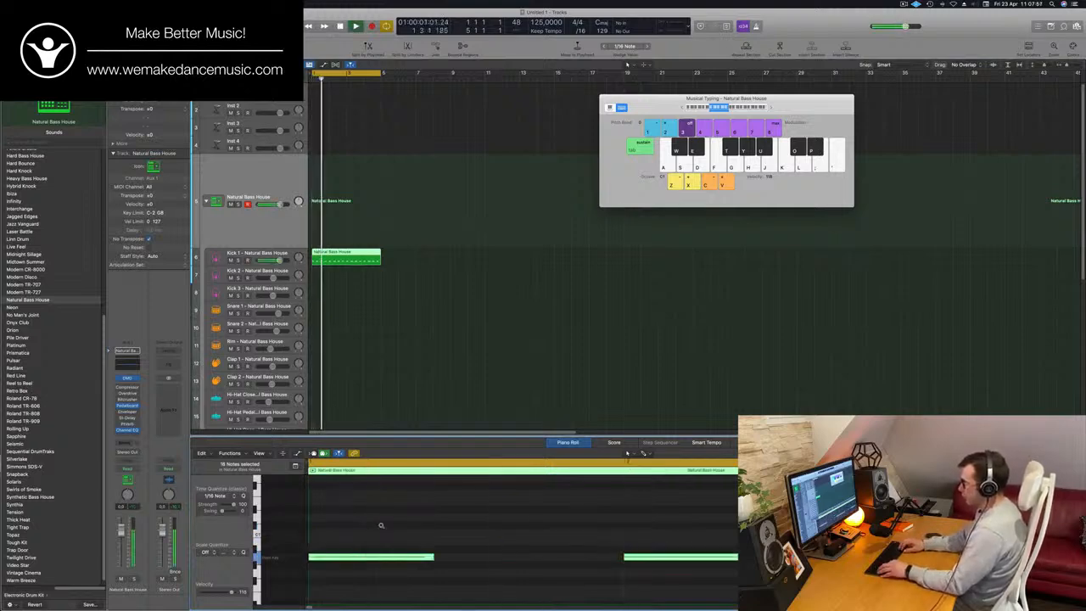
- Lower the selected kick notes further in semitone steps while the cycle plays
key(alt+Down)
key(alt+Down)
key(alt+Down)
key(alt+Down)
key(alt+Down)
key(alt+Down)
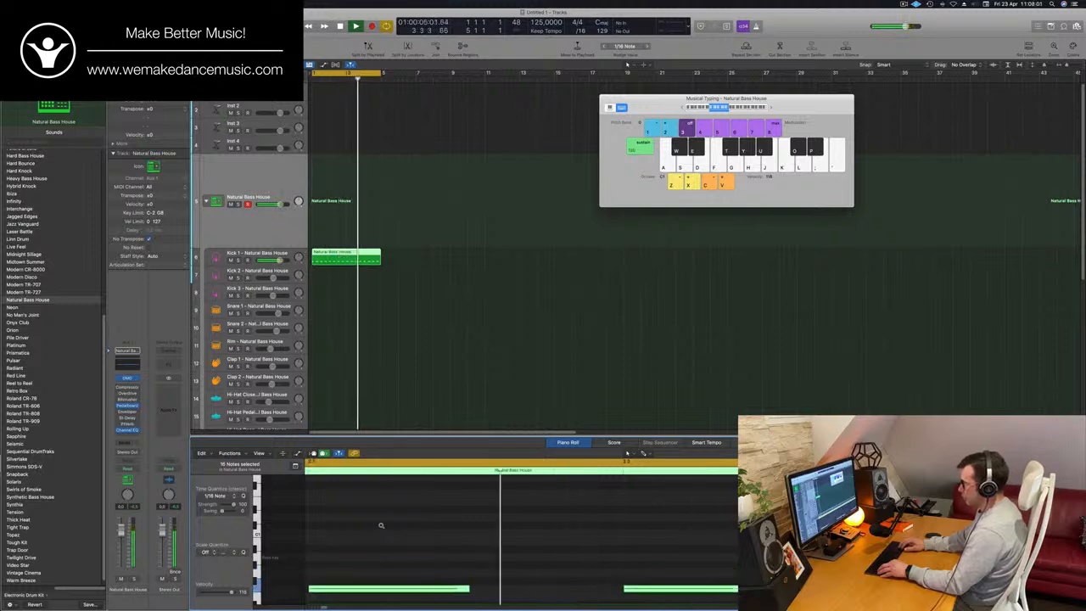
scroll(385, 528, down, 5)
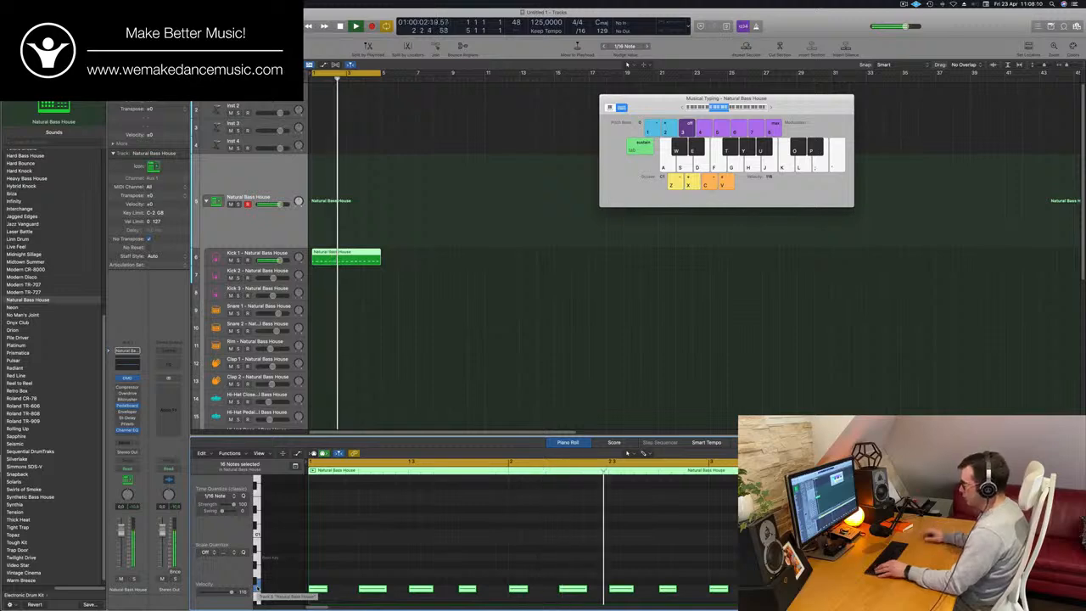
key(alt+Down)
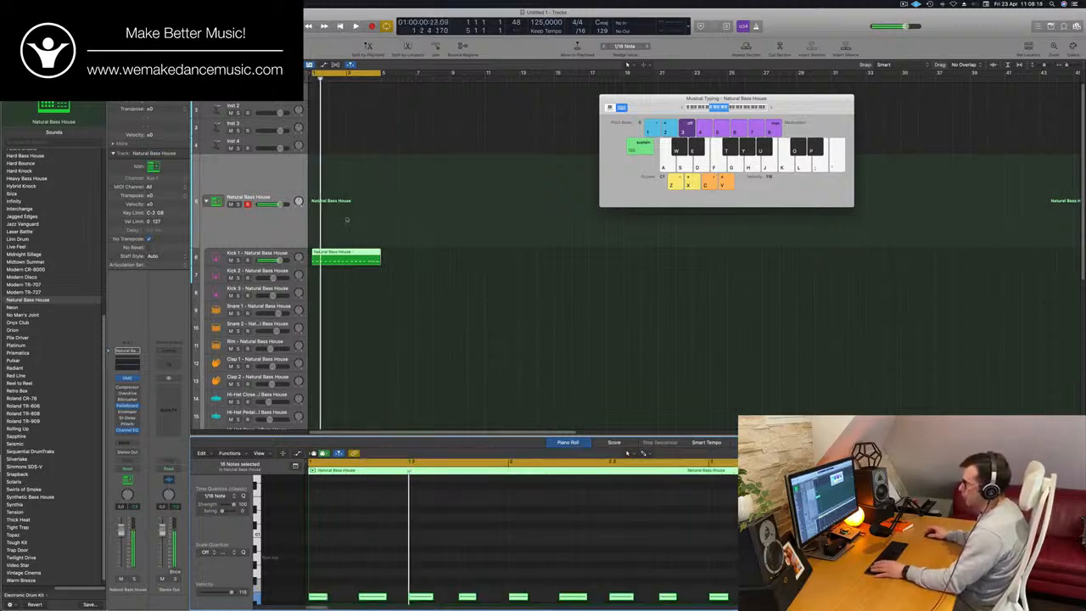
- Open Quick Sampler for Kick 1, trim the sample end to about 0.35 s and fade it out over about 0.28 s
click(270, 253)
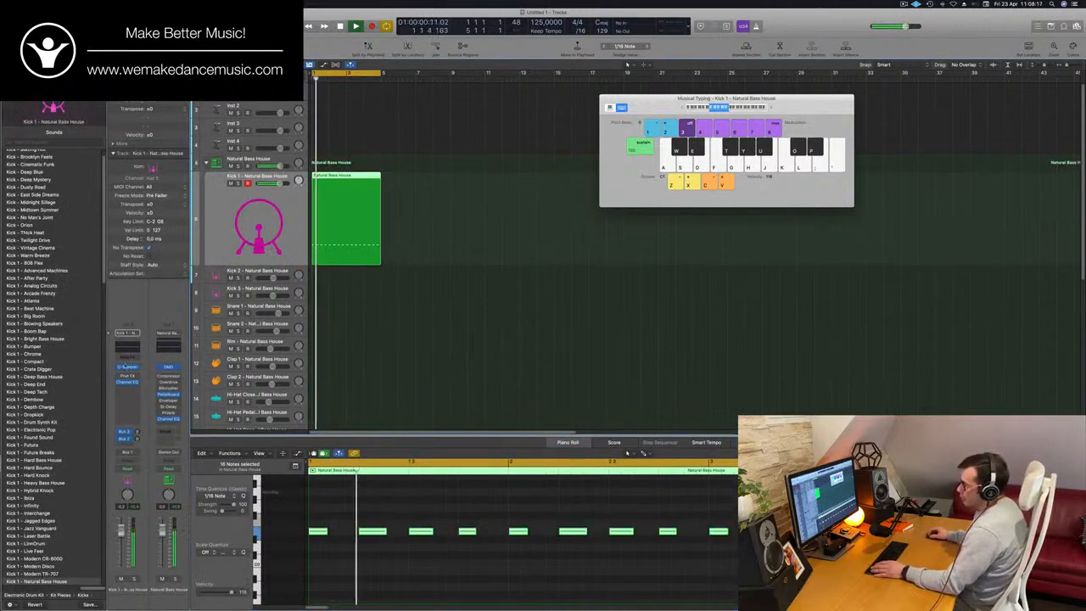
click(127, 368)
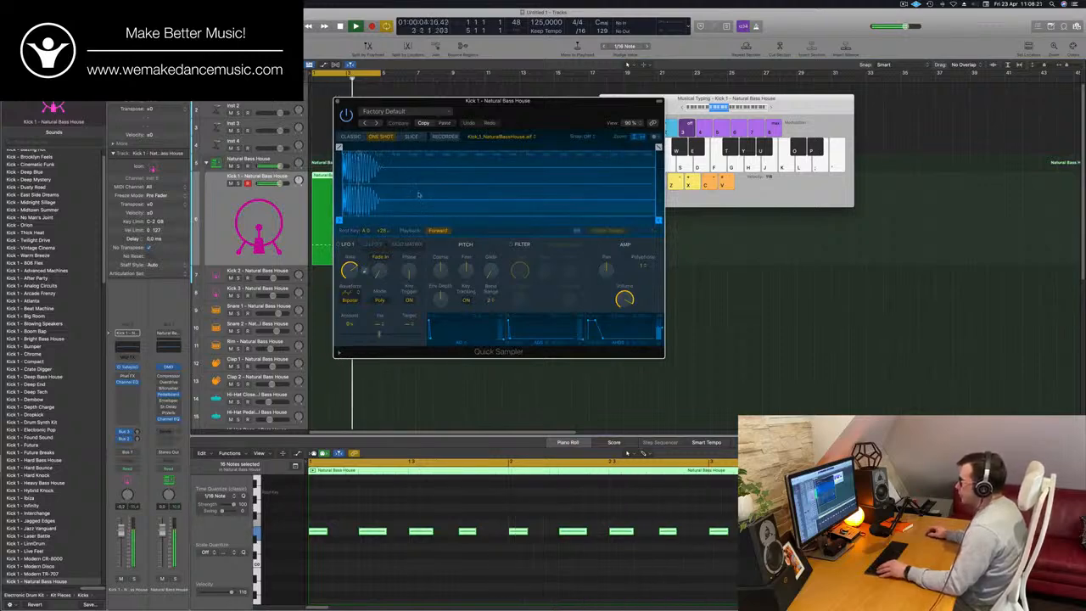
drag(658, 220, 404, 221)
drag(528, 115, 597, 120)
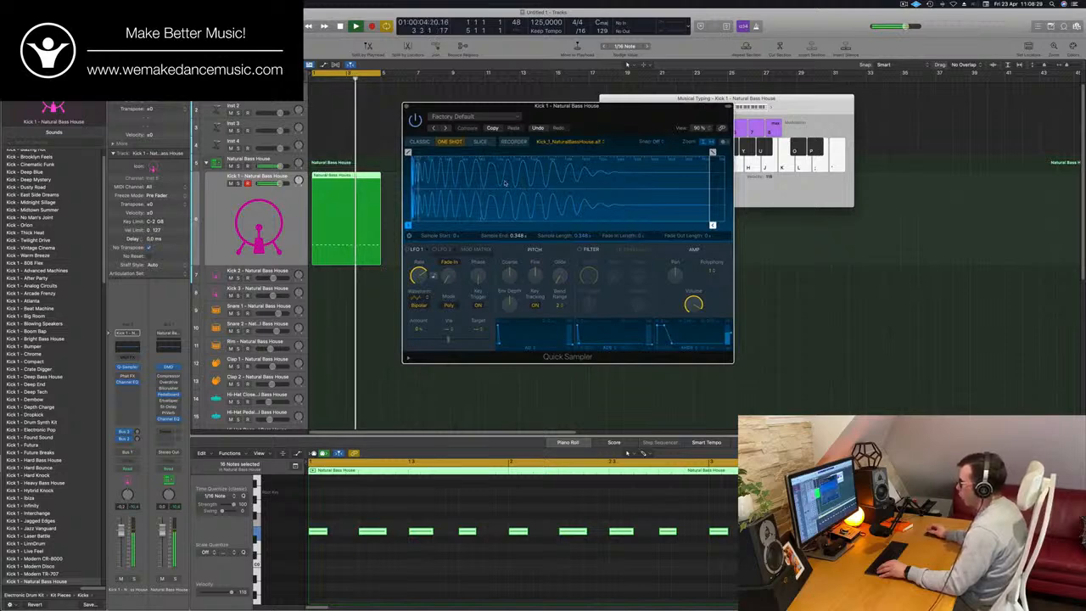
drag(713, 152, 469, 152)
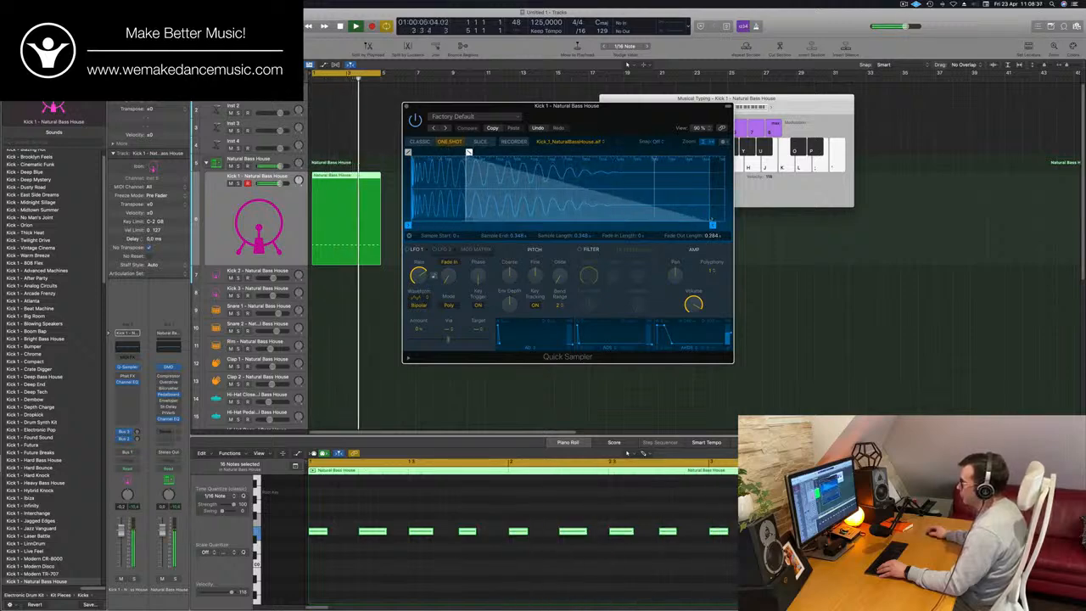
- Adjust the coarse pitch of the Kick 1 sample in Quick Sampler
click(242, 208)
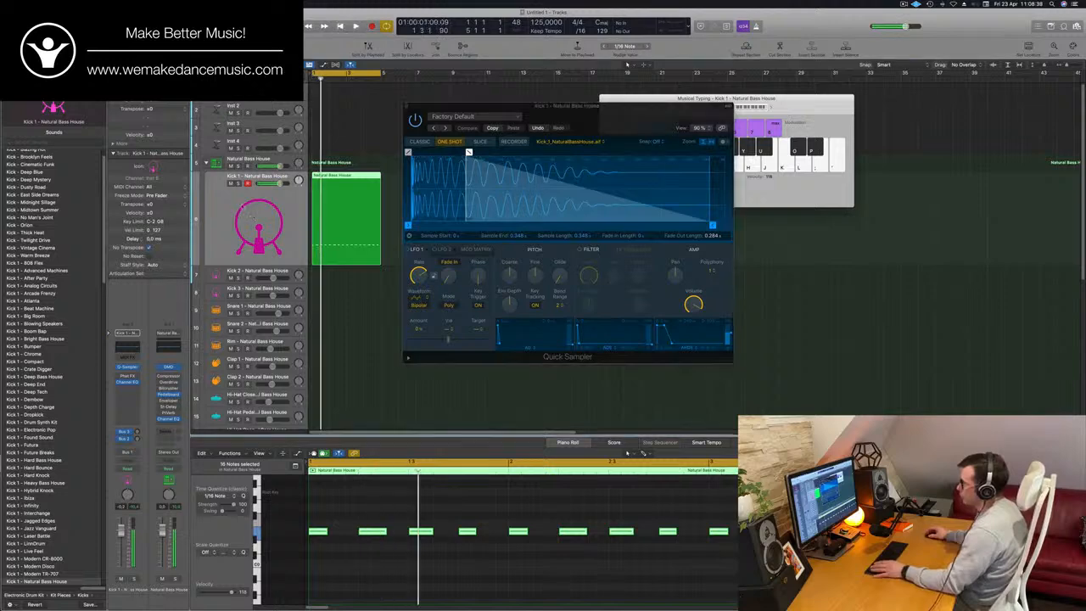
drag(509, 276, 514, 294)
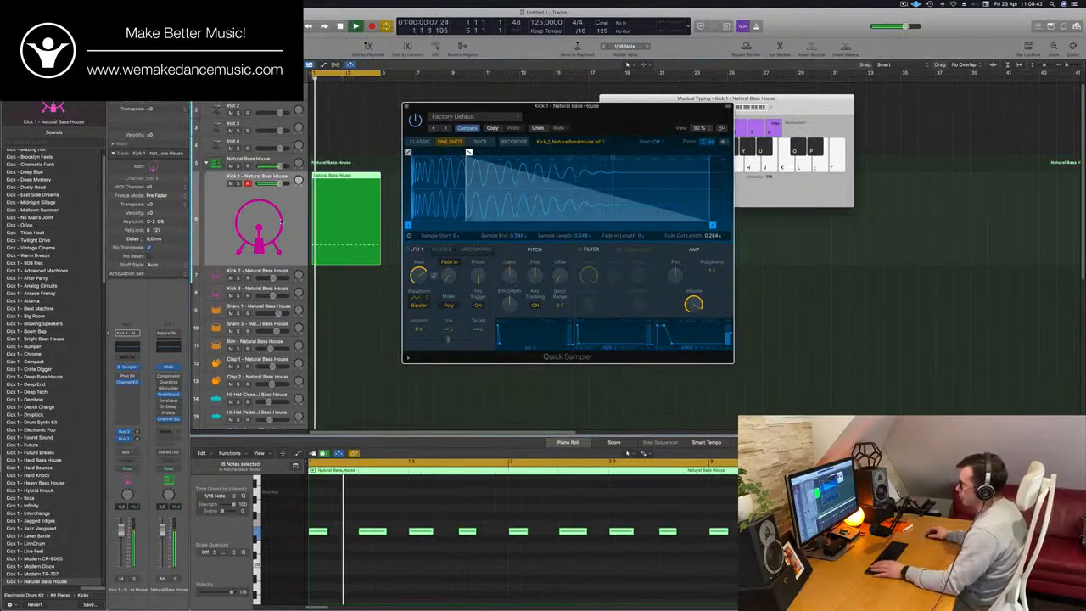
- Insert a stereo Compressor from the Dynamics plug-ins in the free audio effect slot of the Kick 1 channel
click(174, 519)
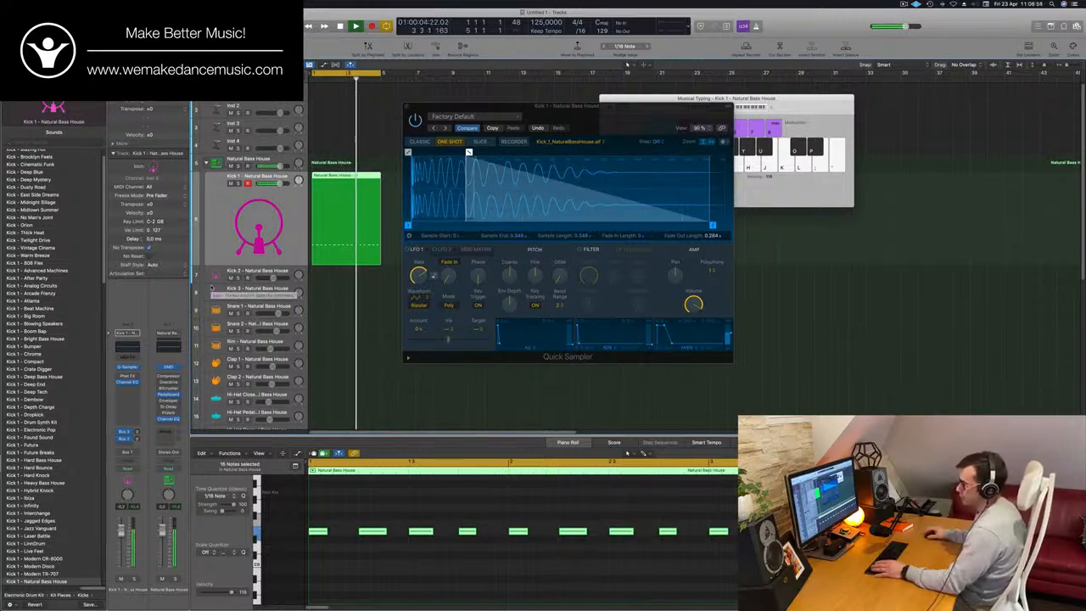
click(133, 390)
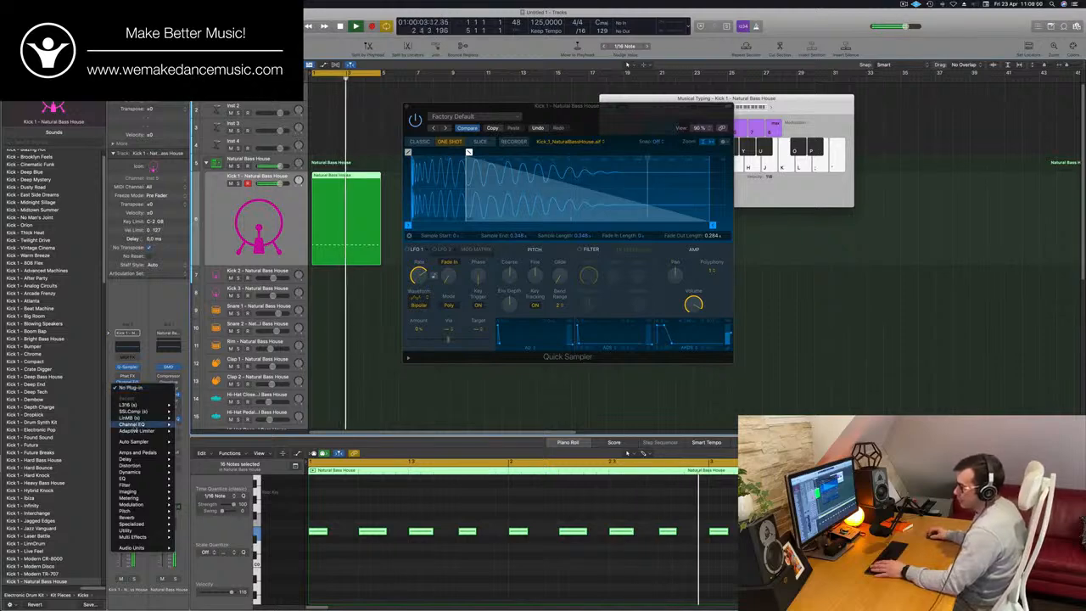
mouse_move(135, 511)
mouse_move(148, 487)
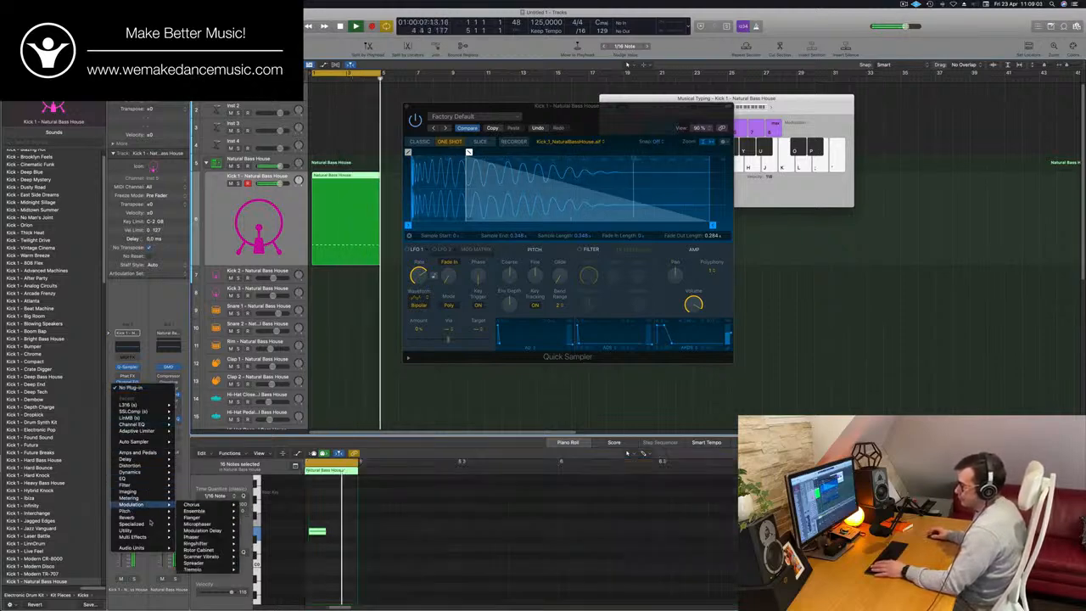
mouse_move(168, 471)
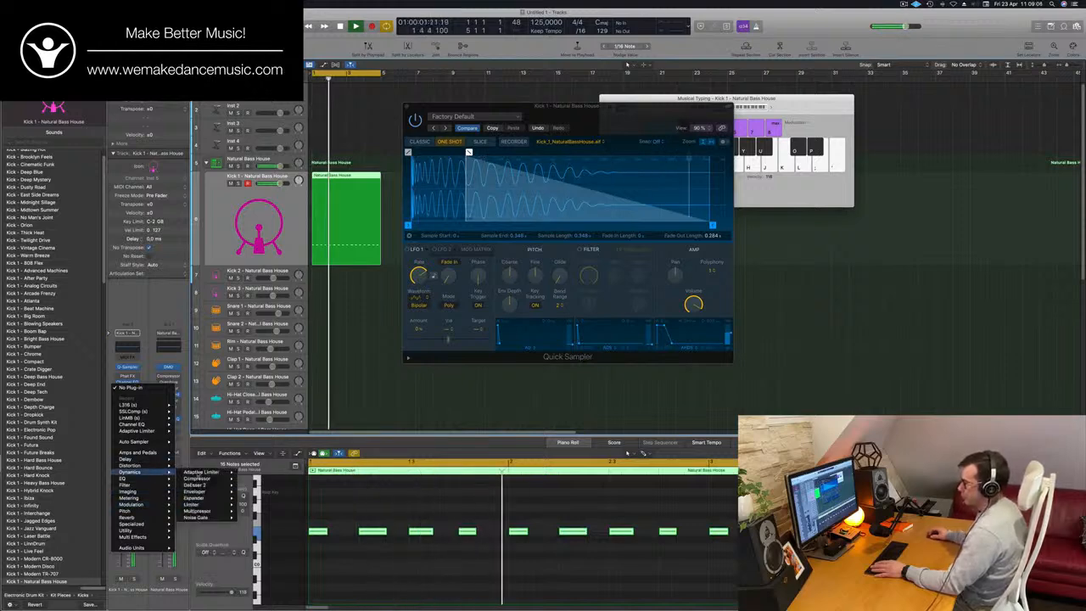
click(252, 480)
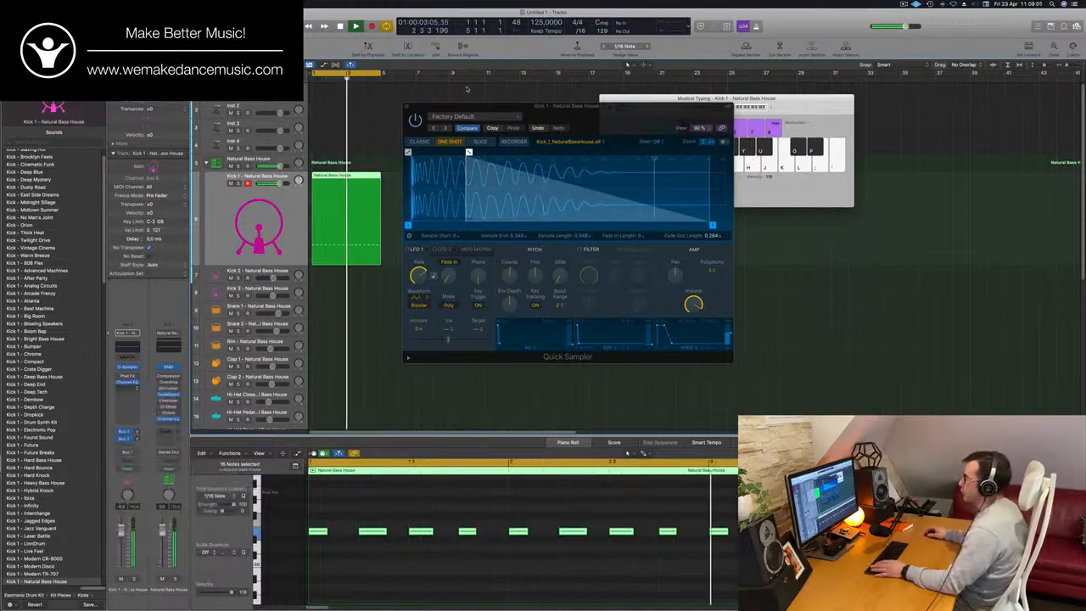
- Audition the Vintage FET circuit on the Kick 1 compressor, choose Classic VCA and adjust its threshold
click(596, 156)
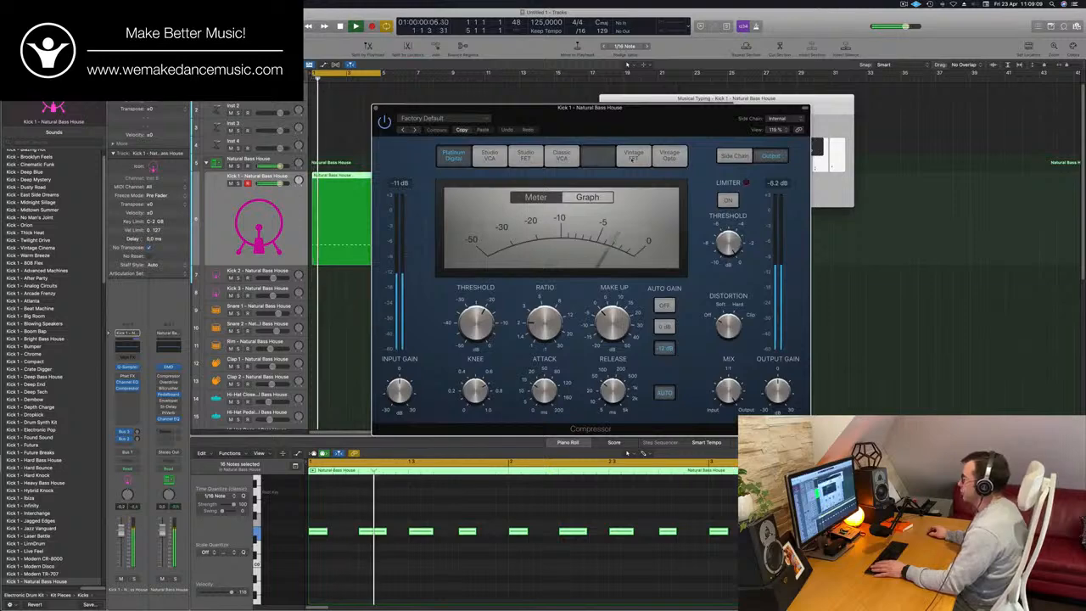
click(633, 158)
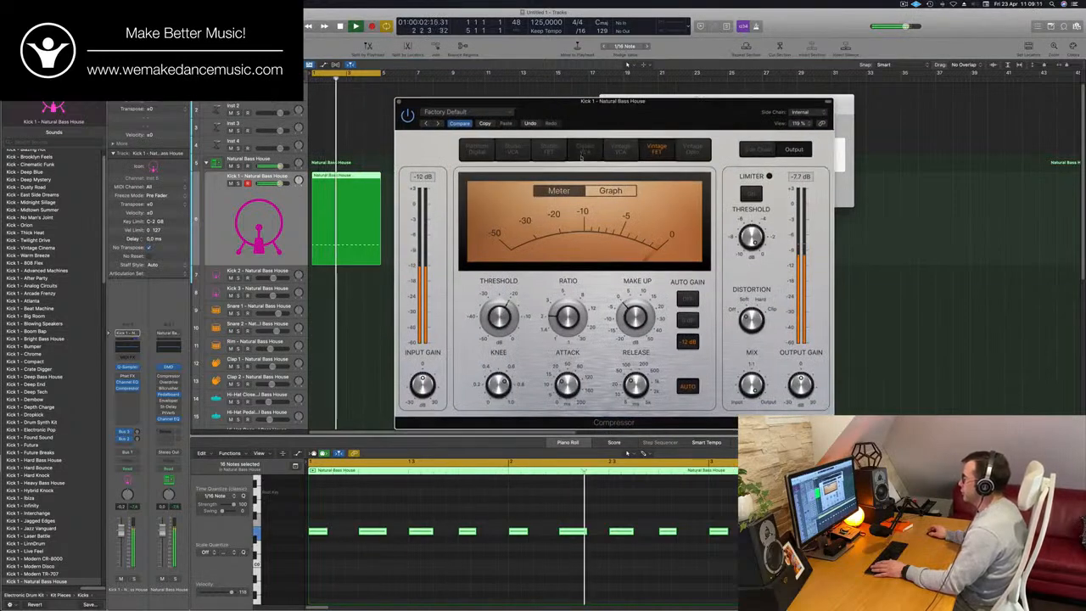
click(583, 151)
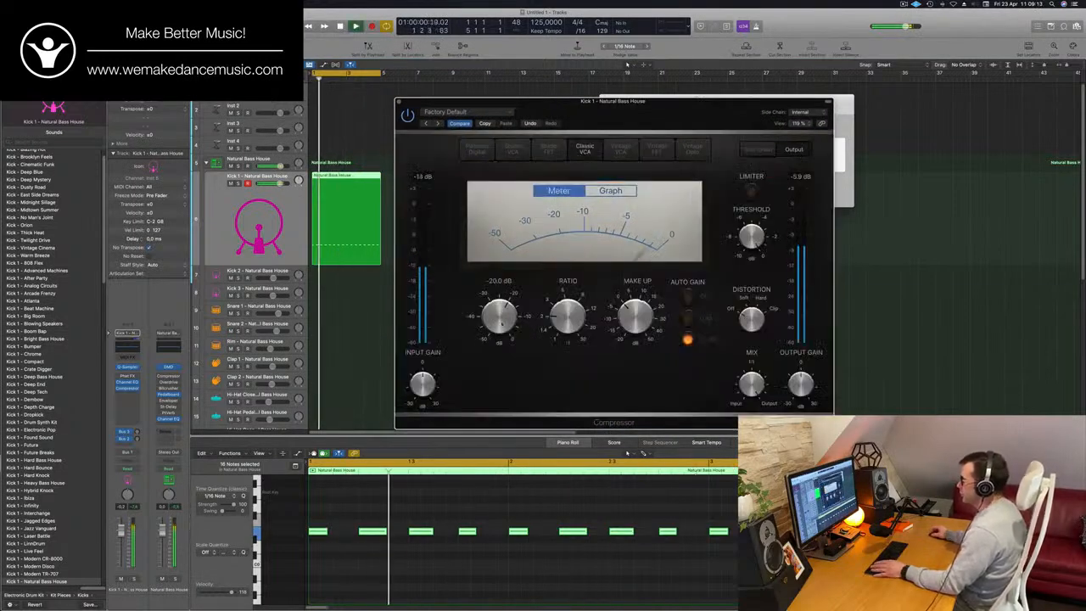
drag(502, 324, 505, 313)
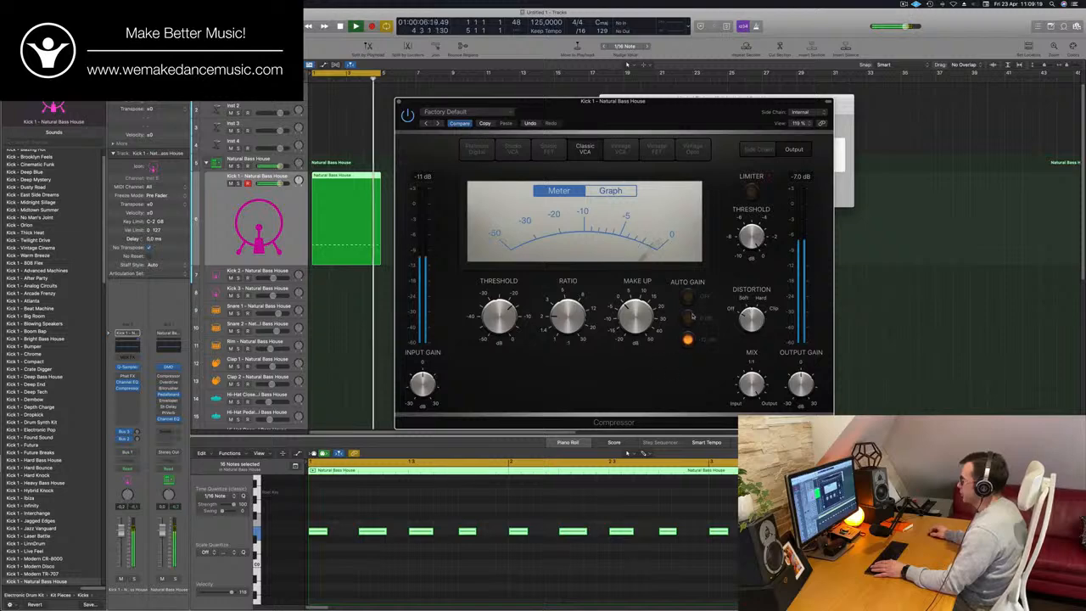
- Turn off the compressor's Auto Gain, listen to the kick in the cycle and close the plug-in window
click(688, 297)
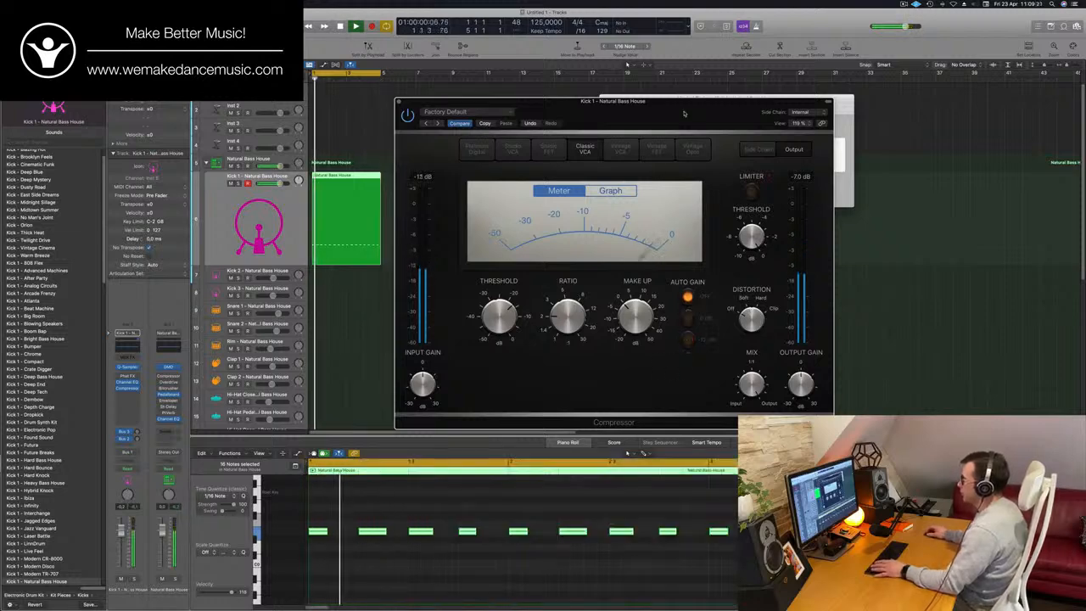
drag(684, 113, 733, 108)
key(space)
click(175, 507)
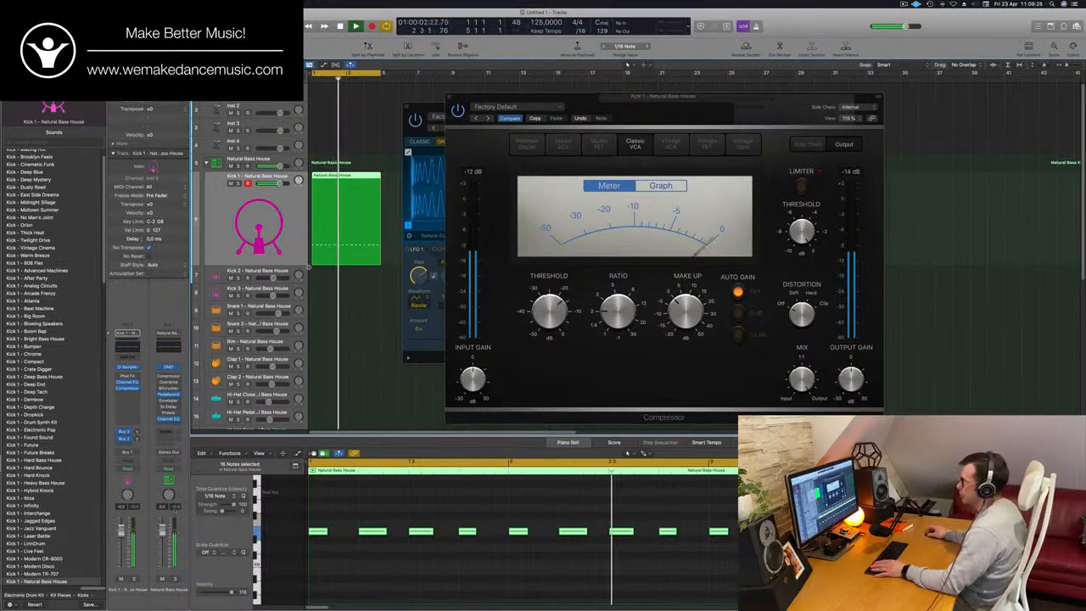
click(449, 97)
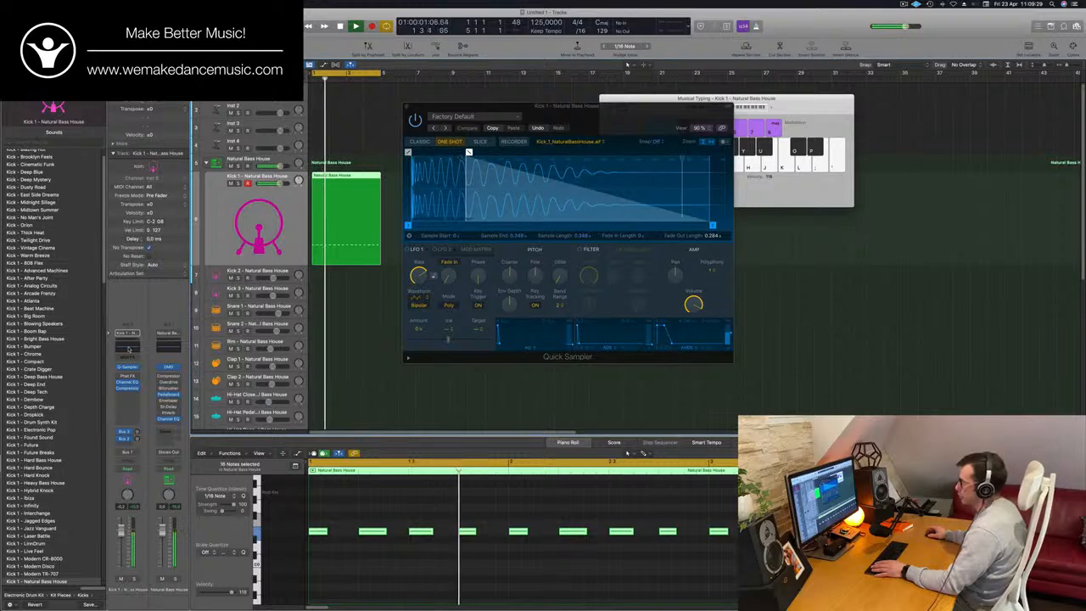
- Open Kick 1's Channel EQ and boost the upper-mid peak band to about +9.3 dB at 3240 Hz
click(127, 382)
drag(750, 233, 779, 227)
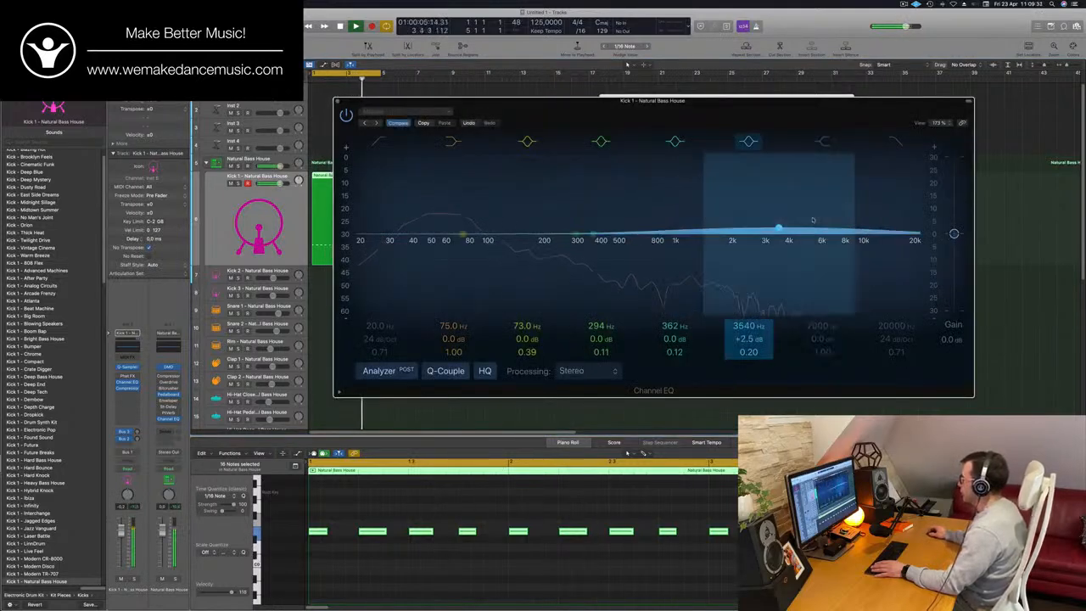
click(825, 143)
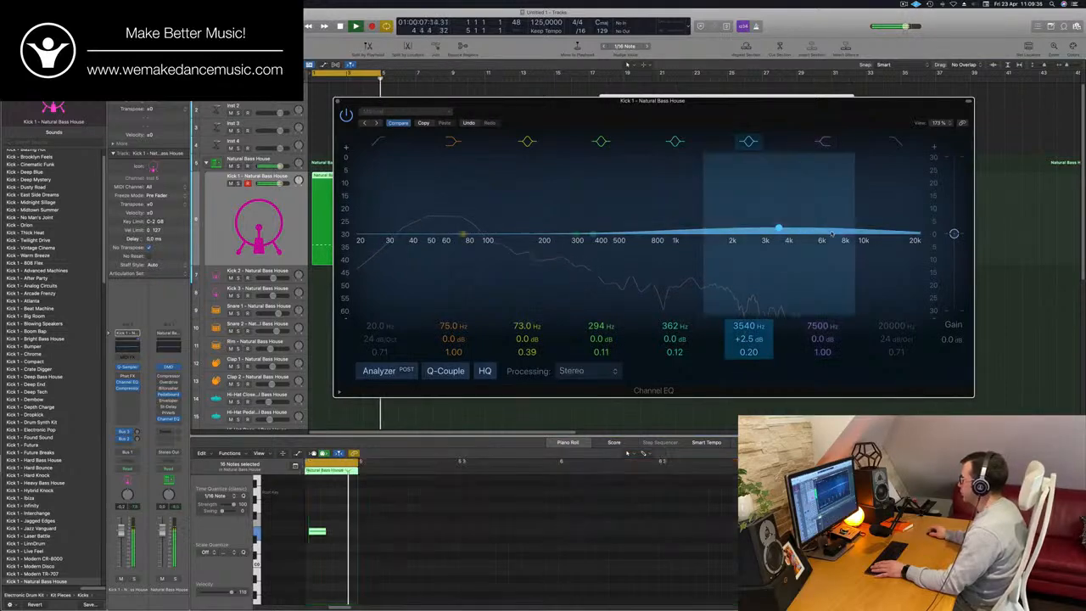
mouse_move(839, 243)
mouse_down()
mouse_move(835, 259)
mouse_move(833, 224)
mouse_up()
- Pull the EQ's high-shelf band down to about -23.9 dB at 1090 Hz and listen to the kick
click(825, 142)
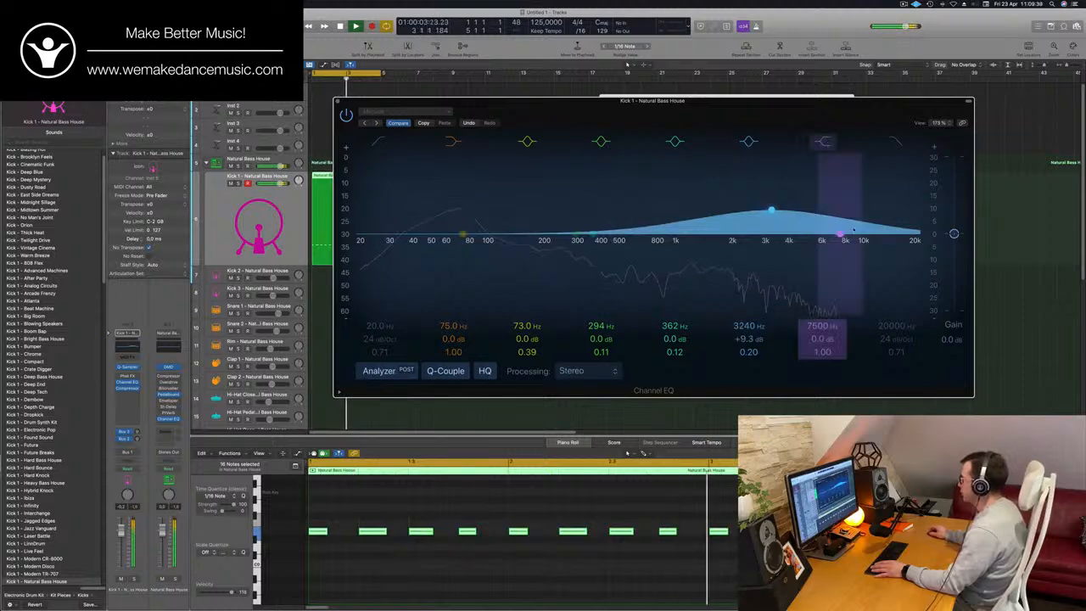
drag(843, 237, 684, 264)
drag(676, 350, 679, 352)
key(space)
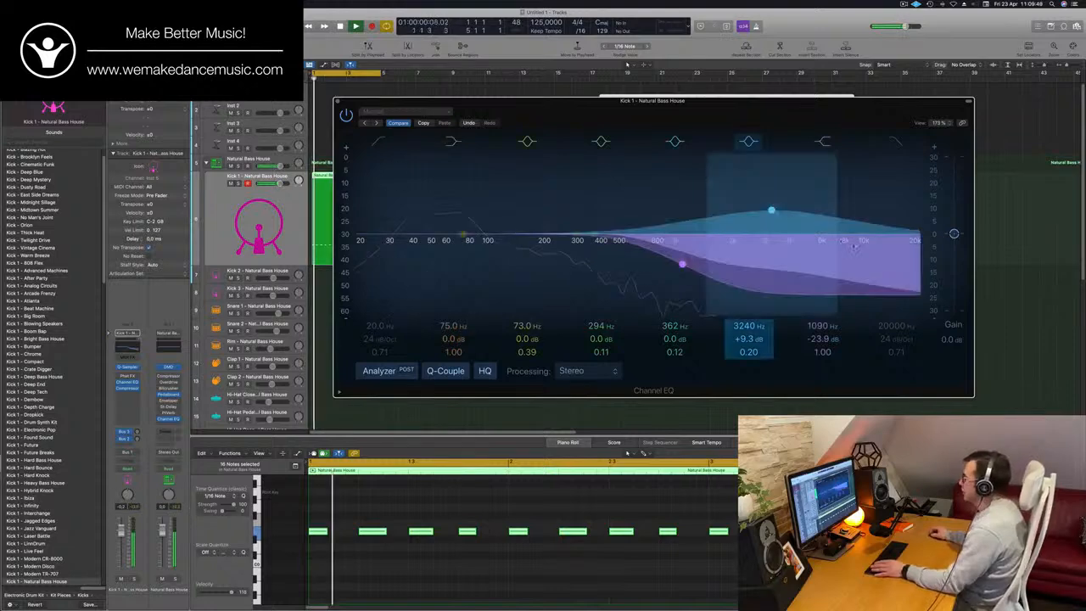
- Switch off the boosted peak band and the high-shelf band, and close Kick 1's Channel EQ
click(749, 142)
click(824, 142)
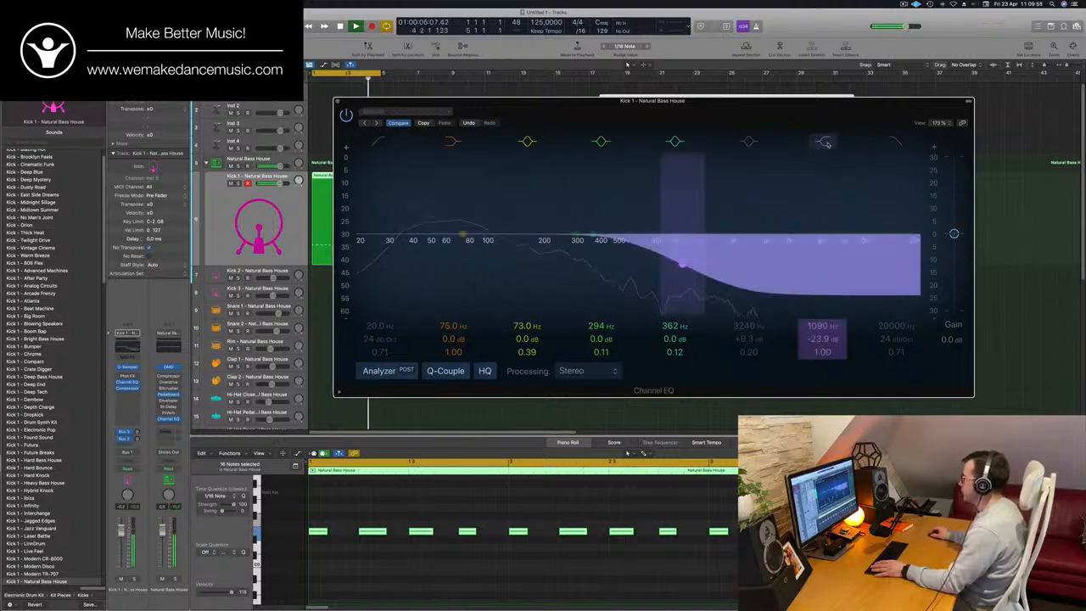
drag(661, 104, 725, 97)
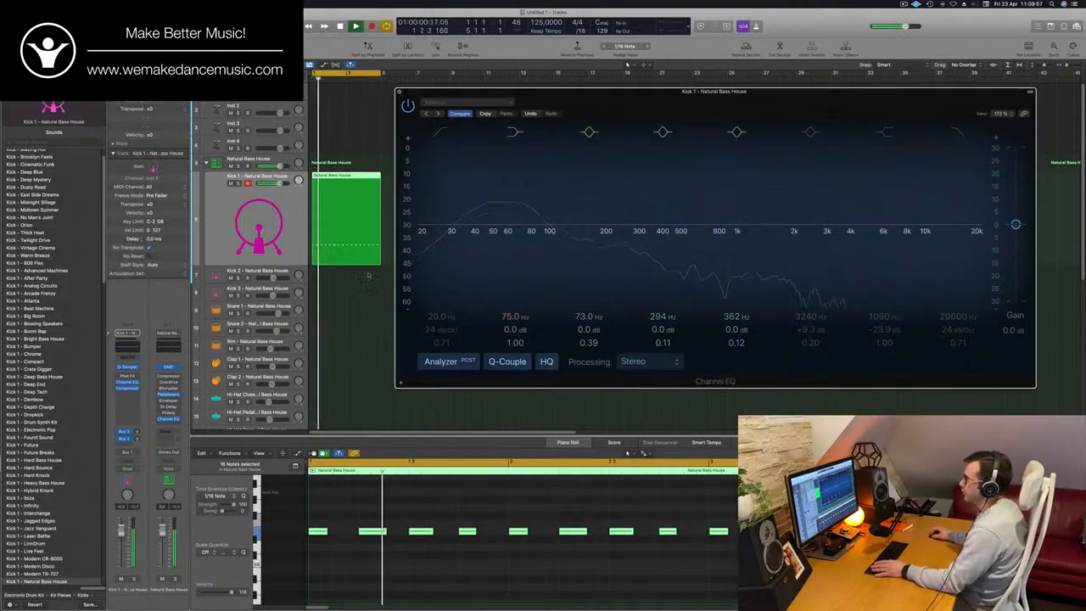
key(super+w)
- Move Quick Sampler aside, stop playback and copy the Kick 1 region to the start of the Snare 1 track
drag(512, 106, 774, 84)
key(space)
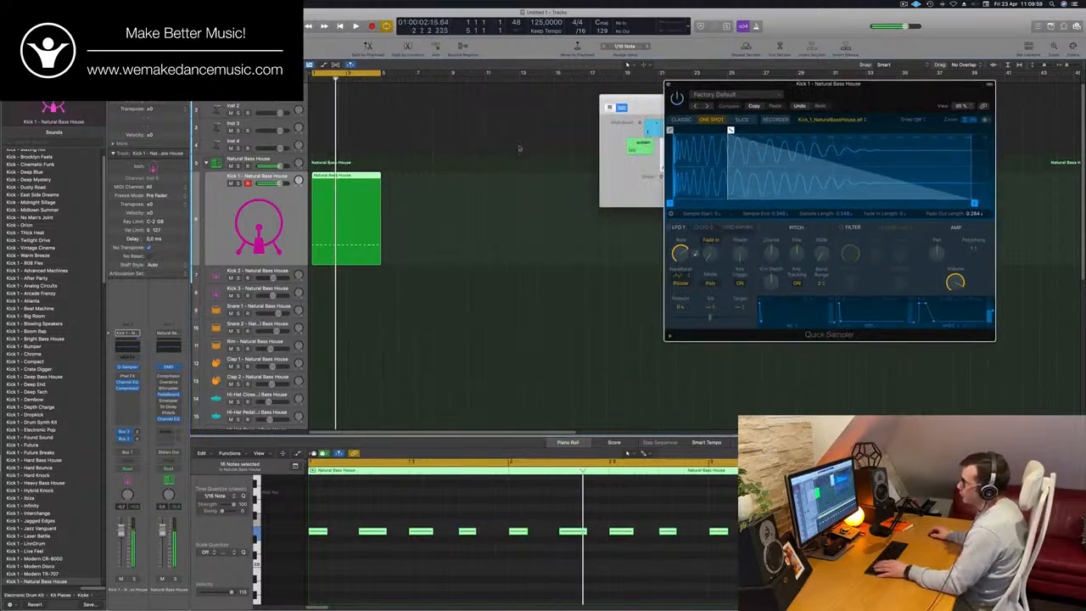
click(473, 213)
drag(333, 178, 355, 309)
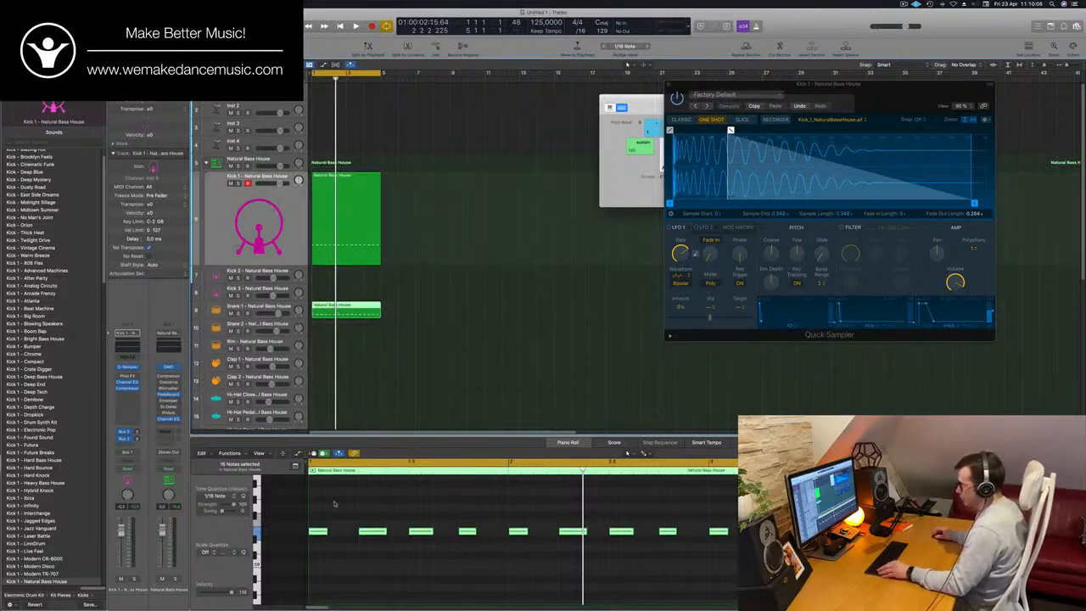
- Delete the notes on beats 1 and 3 of the Snare 1 region, keeping only those on beats 2 and 4
click(317, 533)
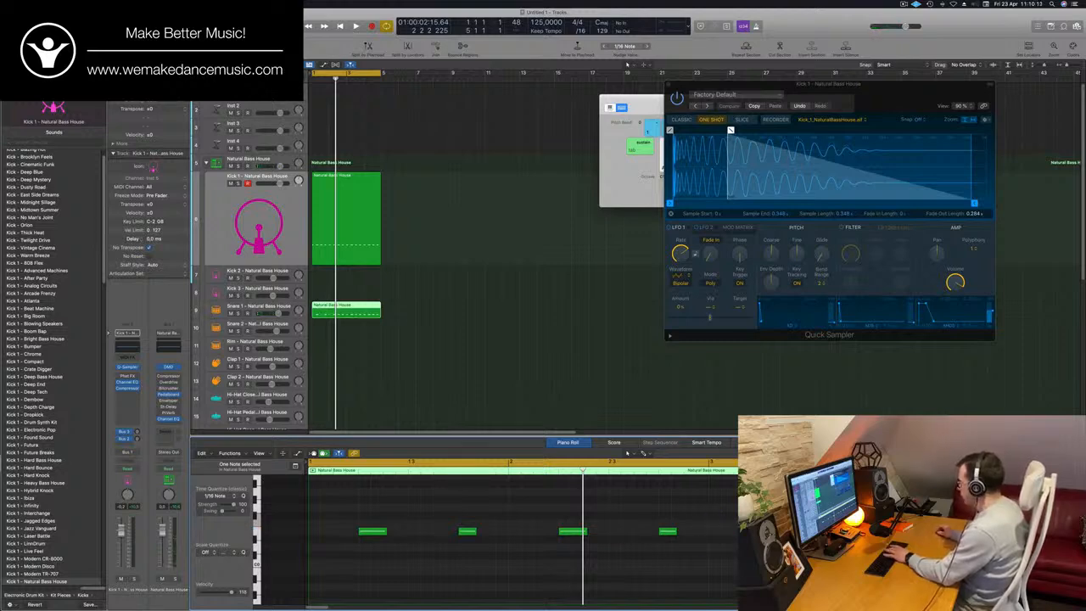
key(super+Left)
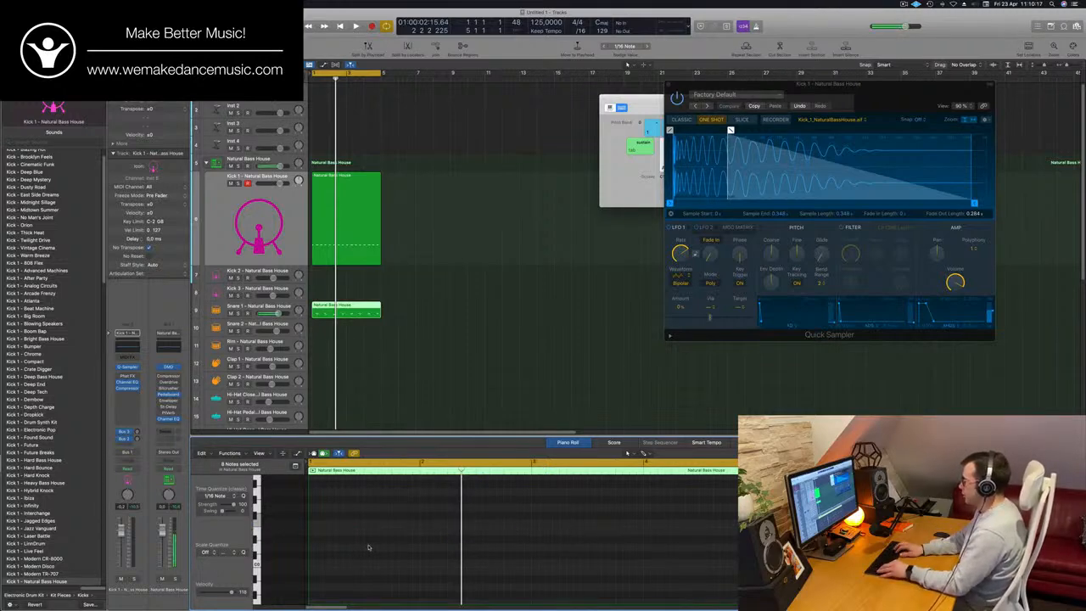
- Play the cycle, select the Snare 1 track and lower its channel volume
key(space)
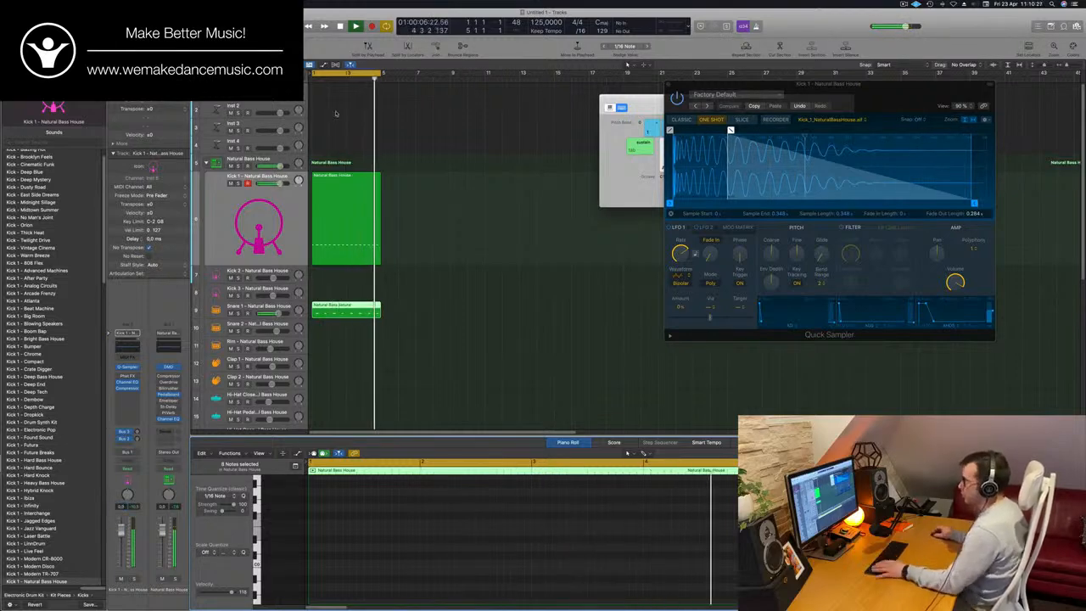
click(283, 307)
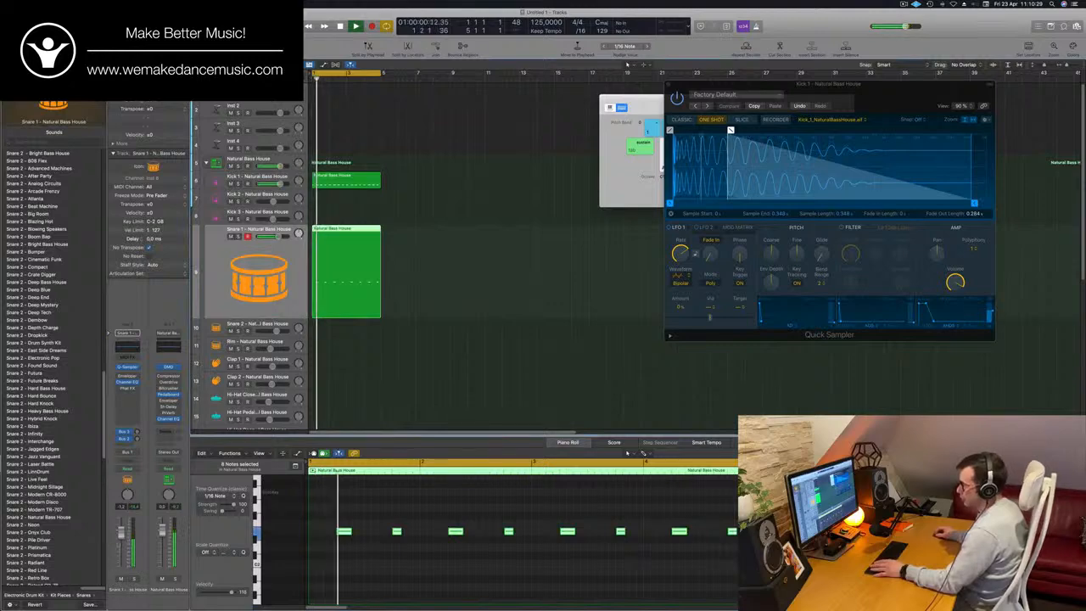
drag(120, 532, 121, 553)
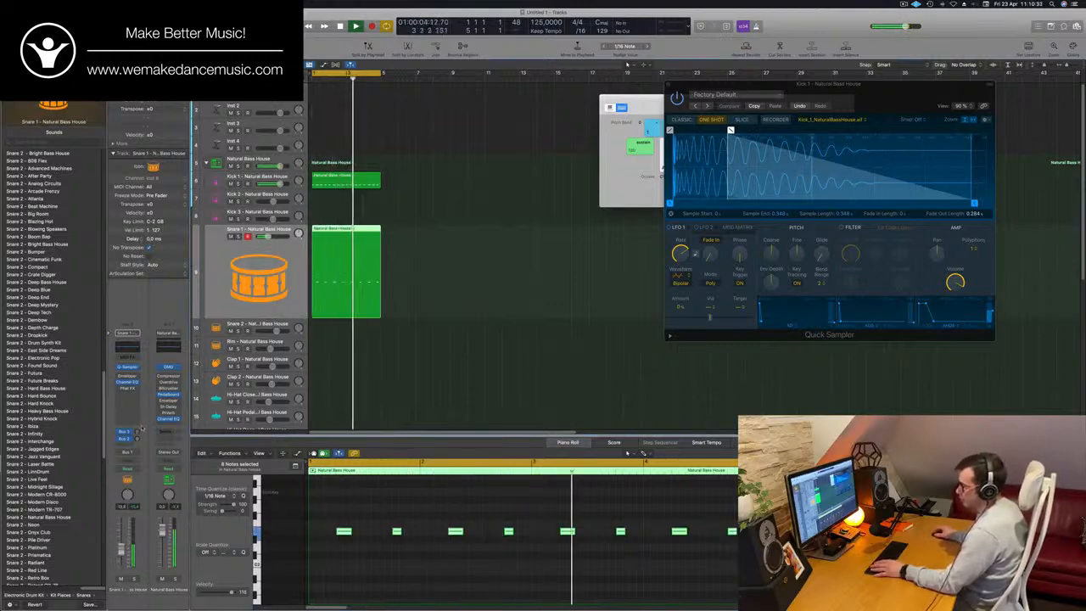
- Open the Tape Delay on the Delay bus fed by Snare 1's send and move its window aside
click(136, 435)
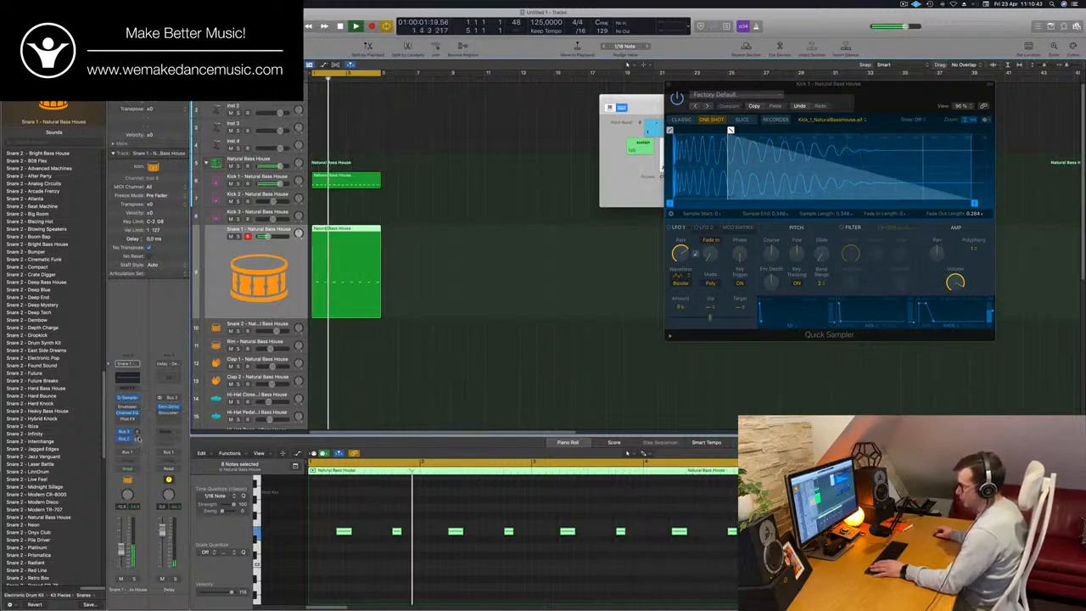
click(168, 411)
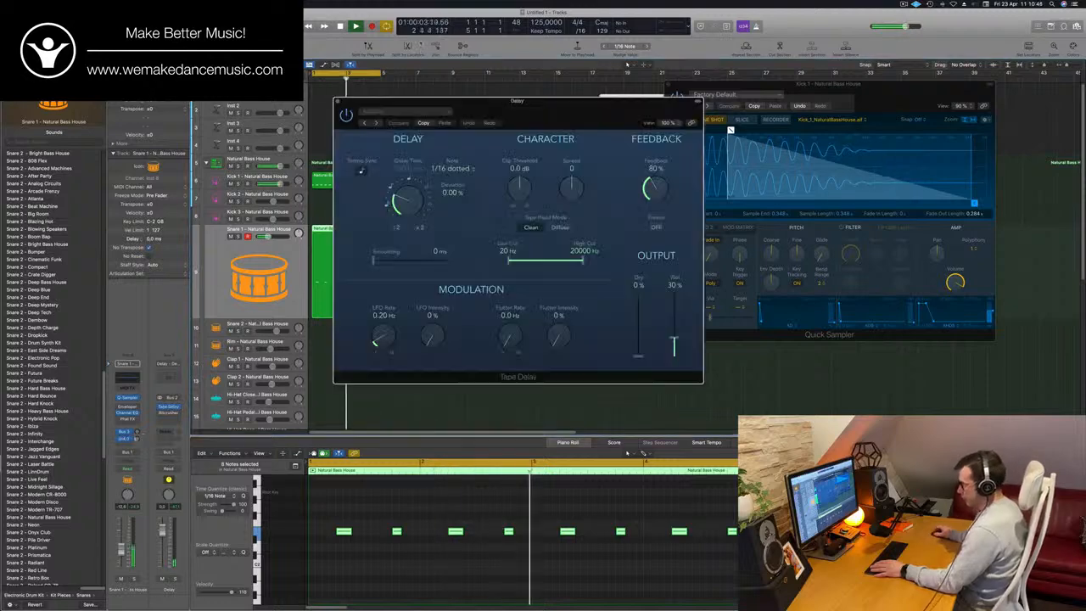
drag(520, 120, 489, 121)
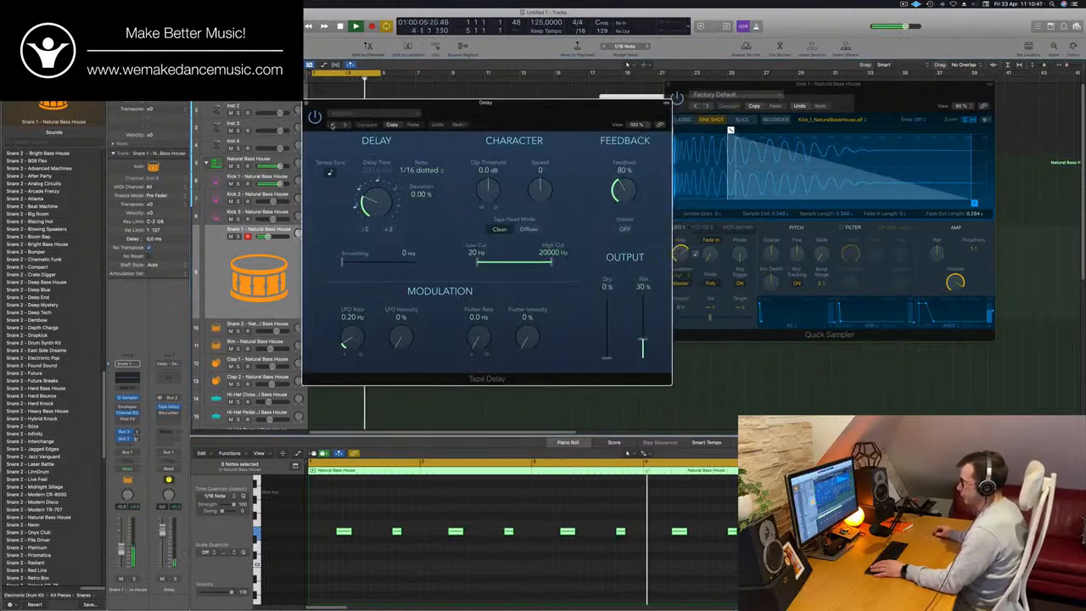
- Step backward through the Tape Delay presets while the cycle plays, from Ultra Dub to 1/8 Note Dotted Dub
click(332, 125)
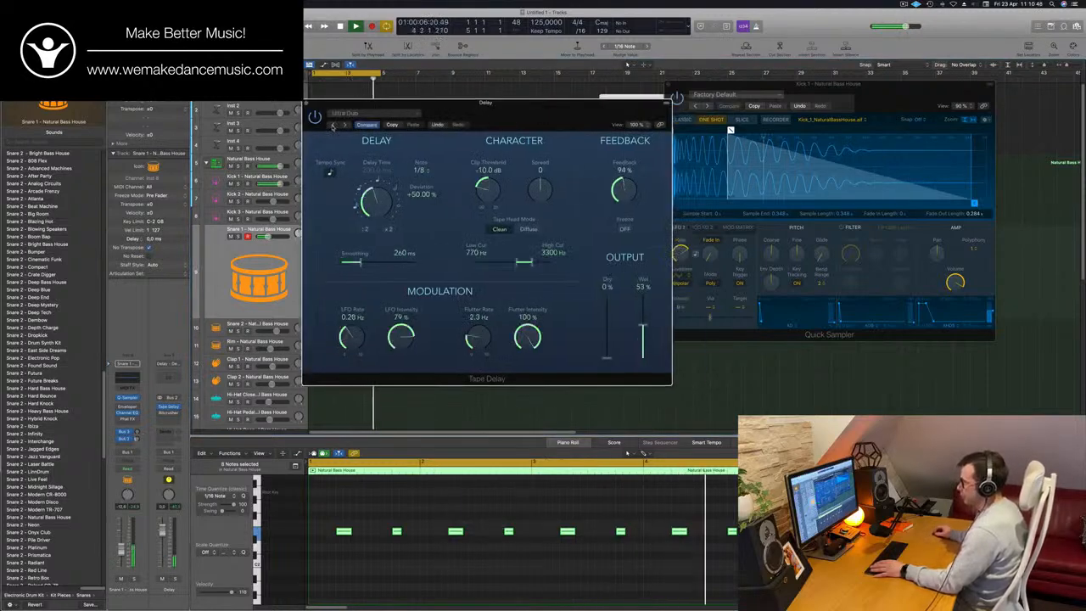
click(332, 125)
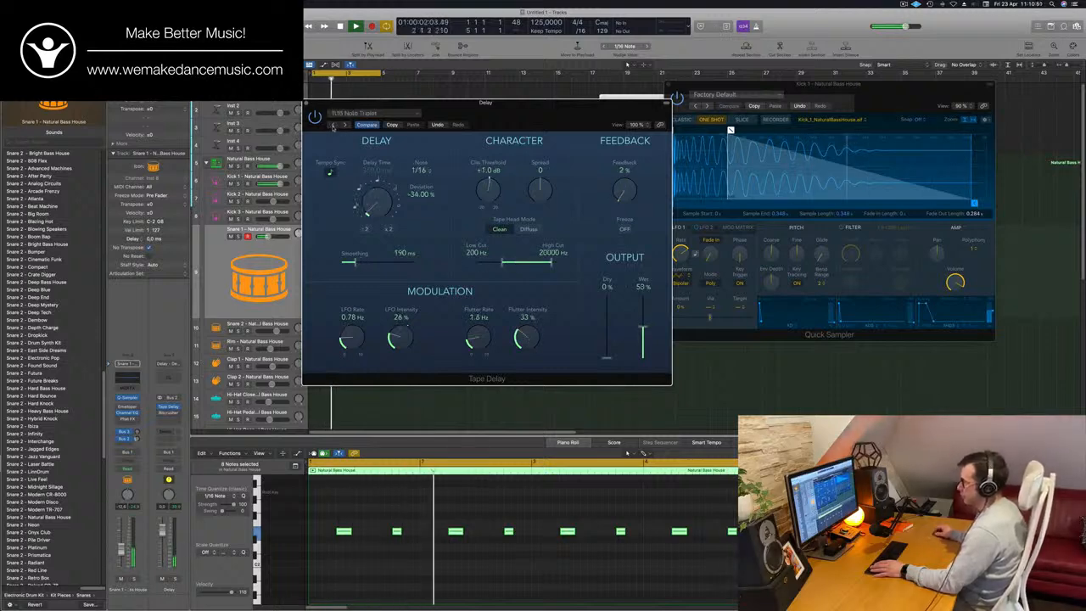
click(333, 125)
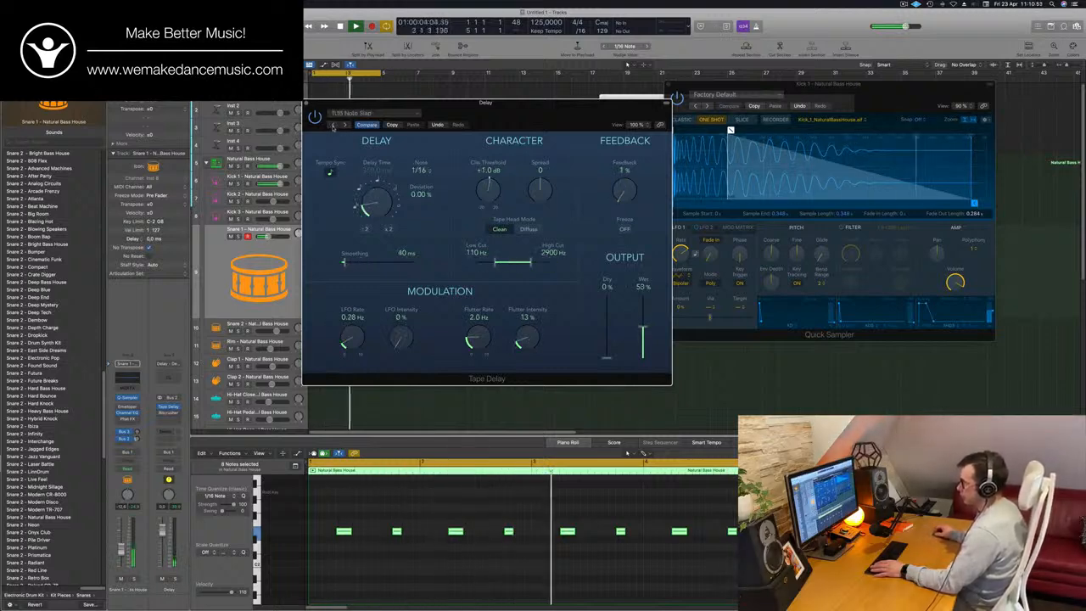
click(333, 125)
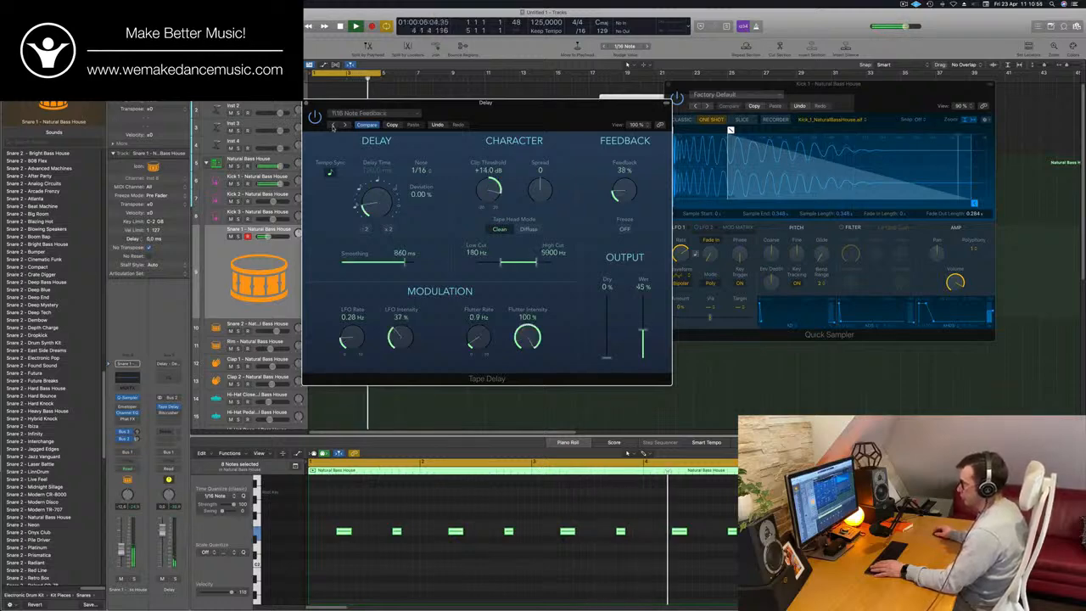
click(332, 124)
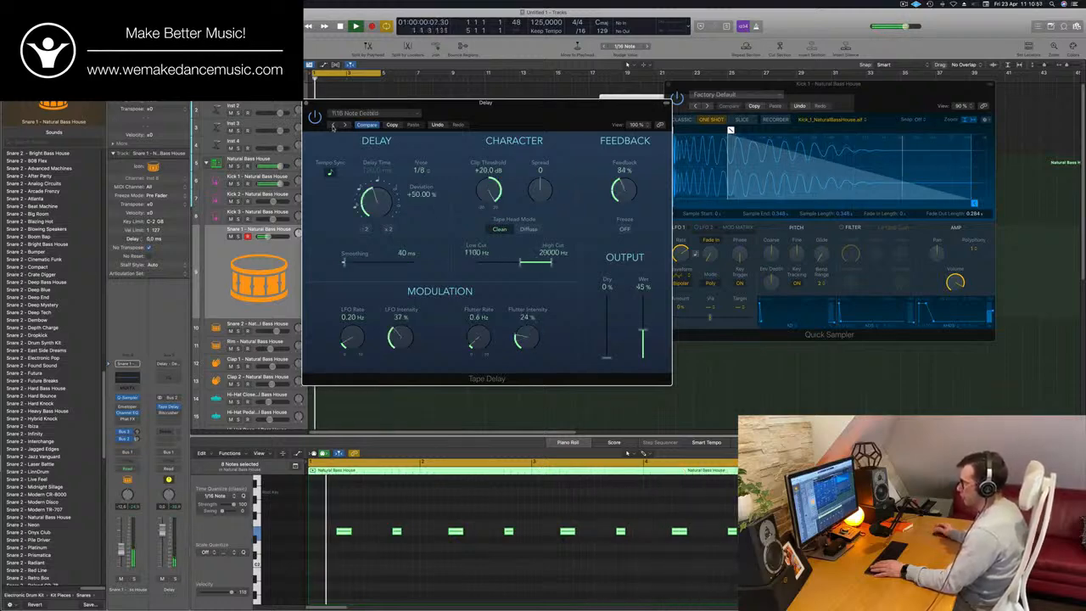
click(333, 125)
click(332, 125)
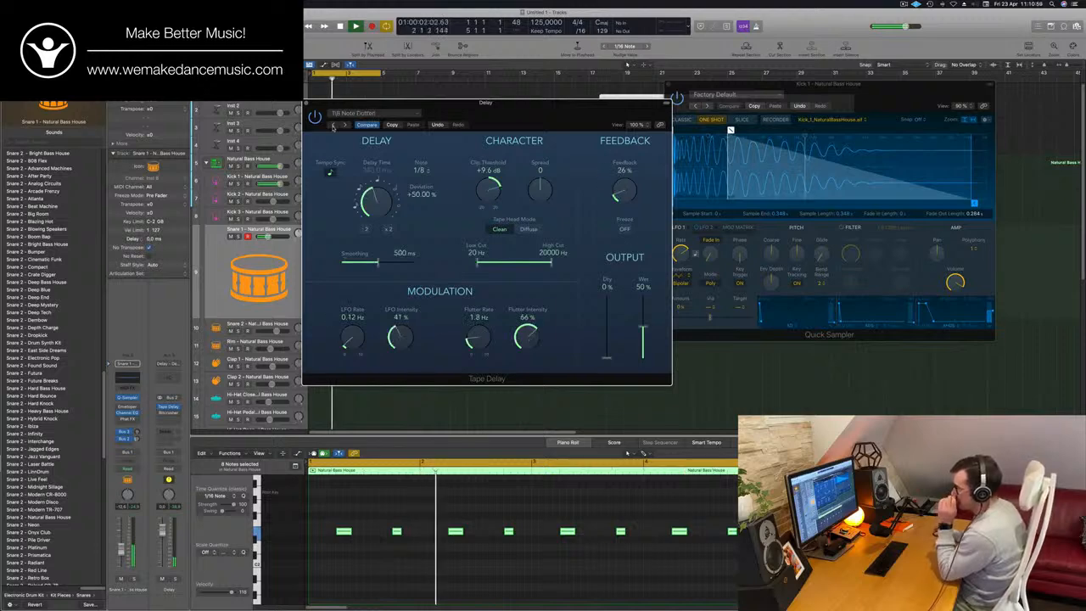
click(332, 125)
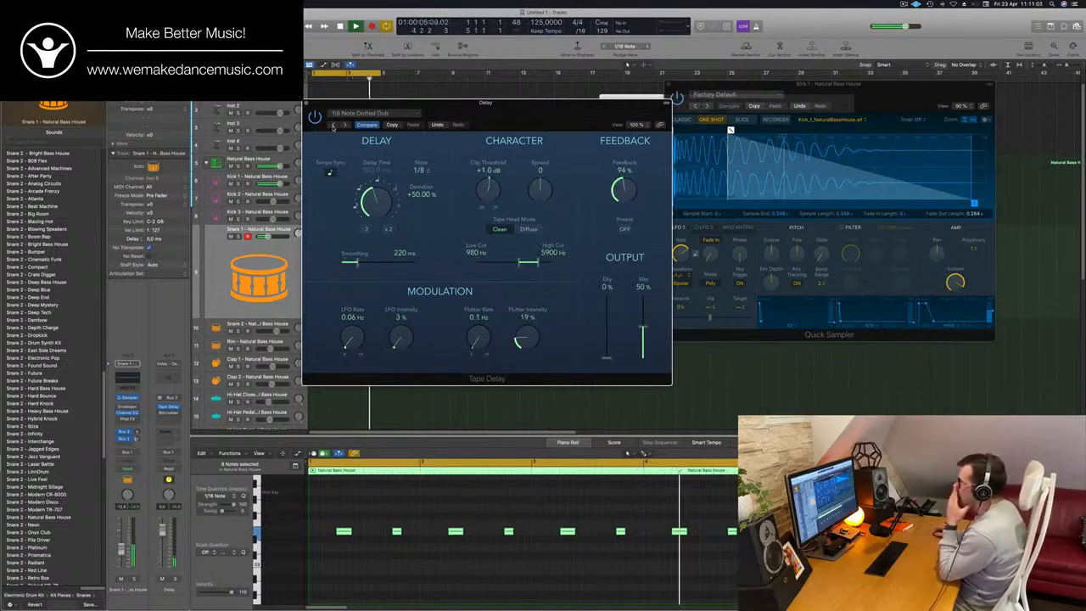
- Audition the Tape Delay presets back to 1/4 Note Feedback during playback and load 1/16 Note Triplet
click(332, 125)
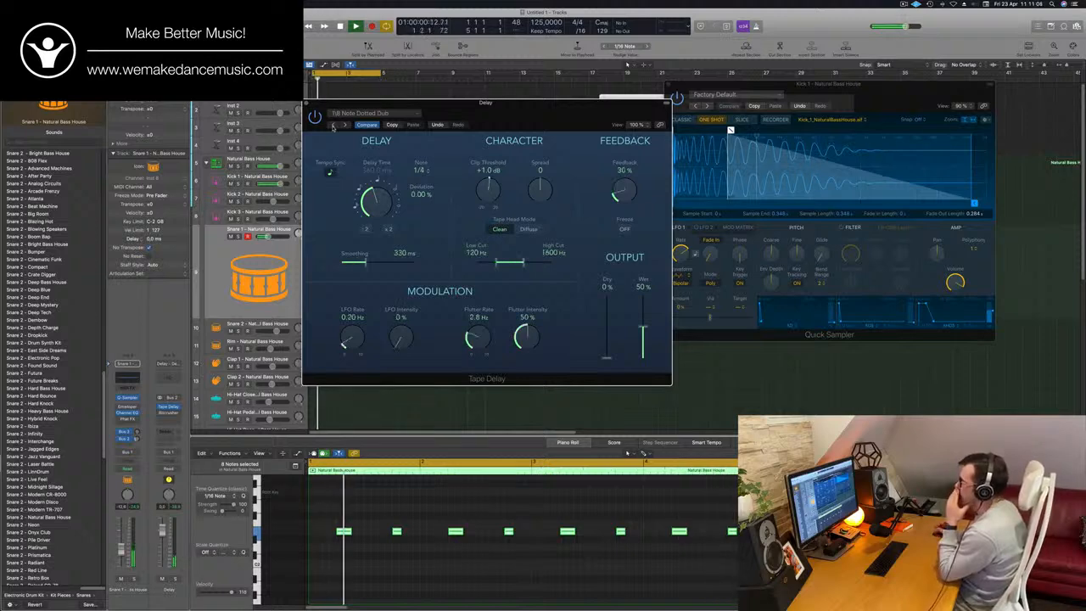
click(333, 125)
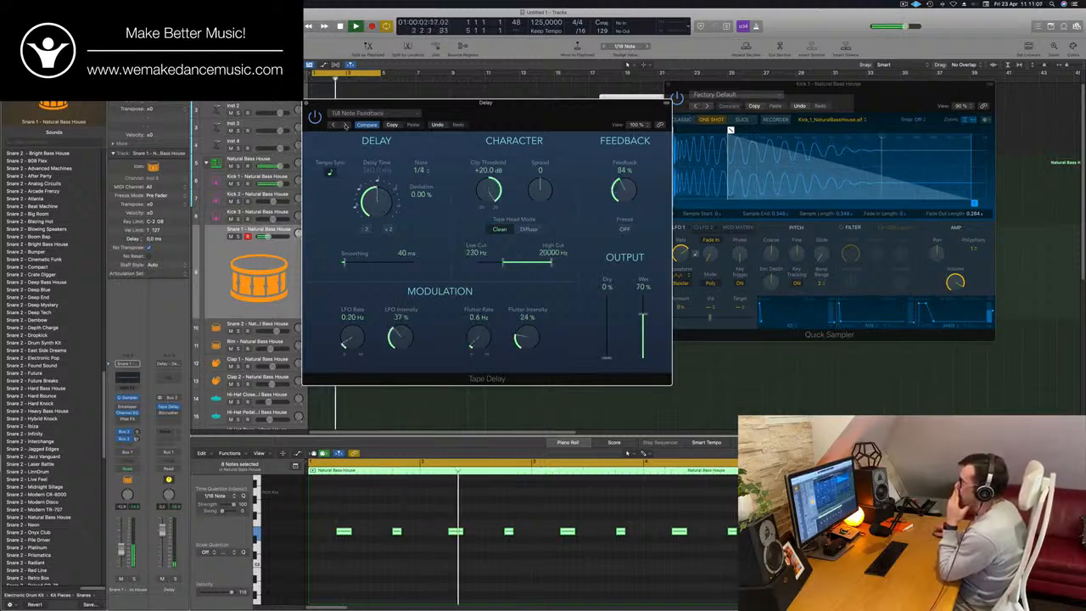
click(365, 113)
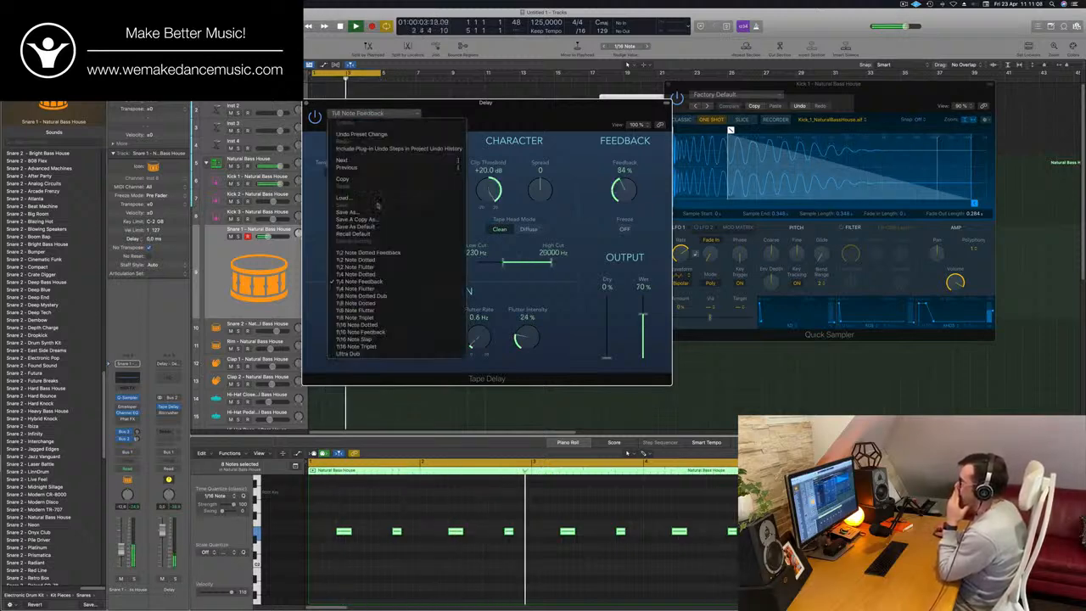
click(365, 346)
- Move the Tape Delay window aside and set Wet to 52% and Feedback to 28%
drag(498, 117, 526, 119)
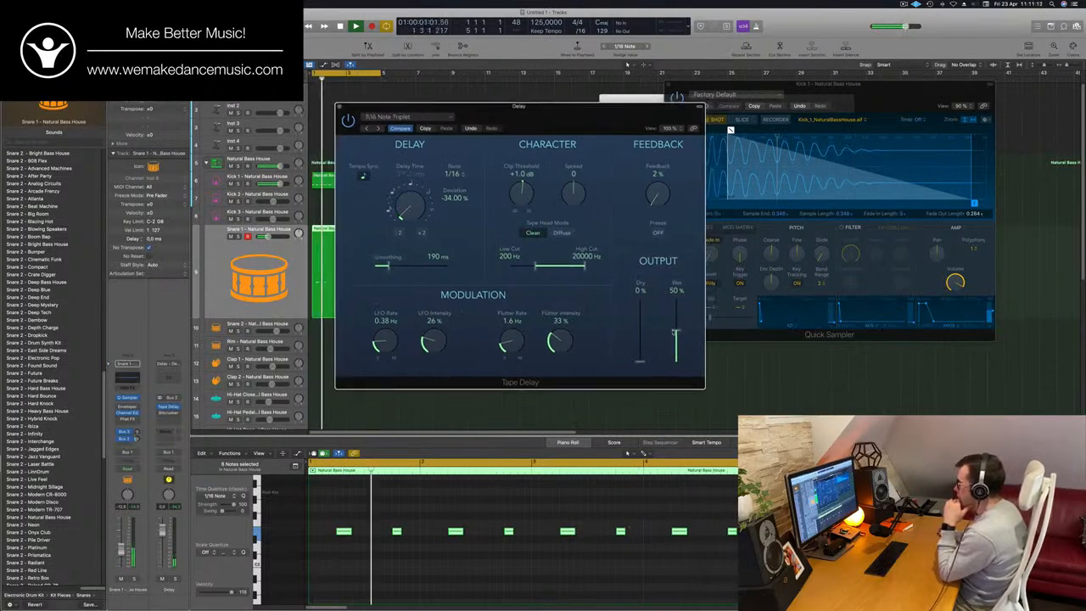
mouse_move(675, 332)
mouse_down()
mouse_move(676, 297)
mouse_move(677, 341)
mouse_move(678, 327)
mouse_up()
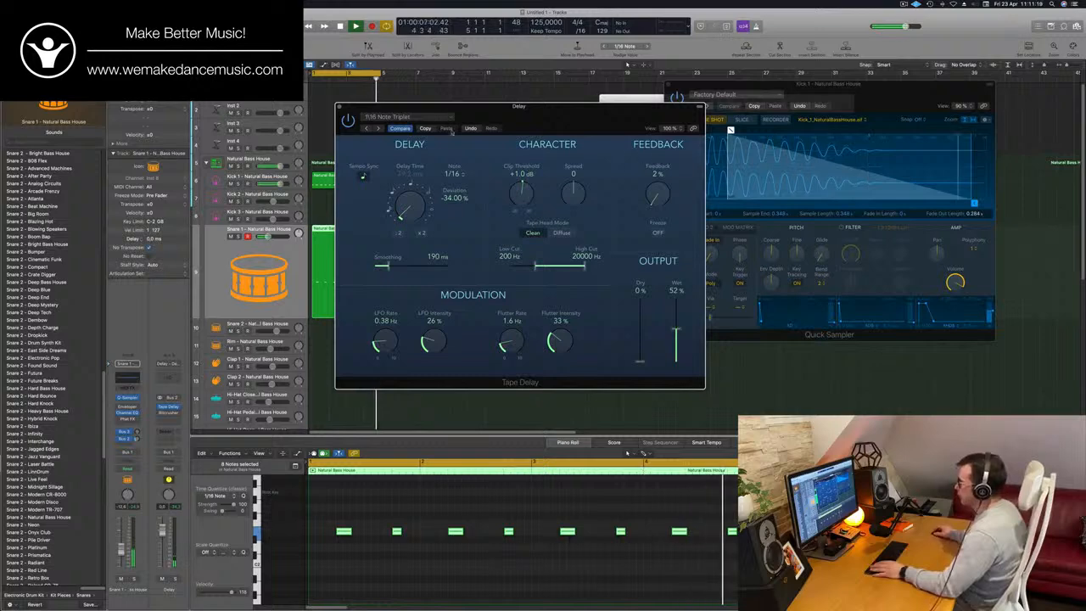
mouse_move(657, 196)
mouse_down()
mouse_move(667, 167)
mouse_move(653, 197)
mouse_up()
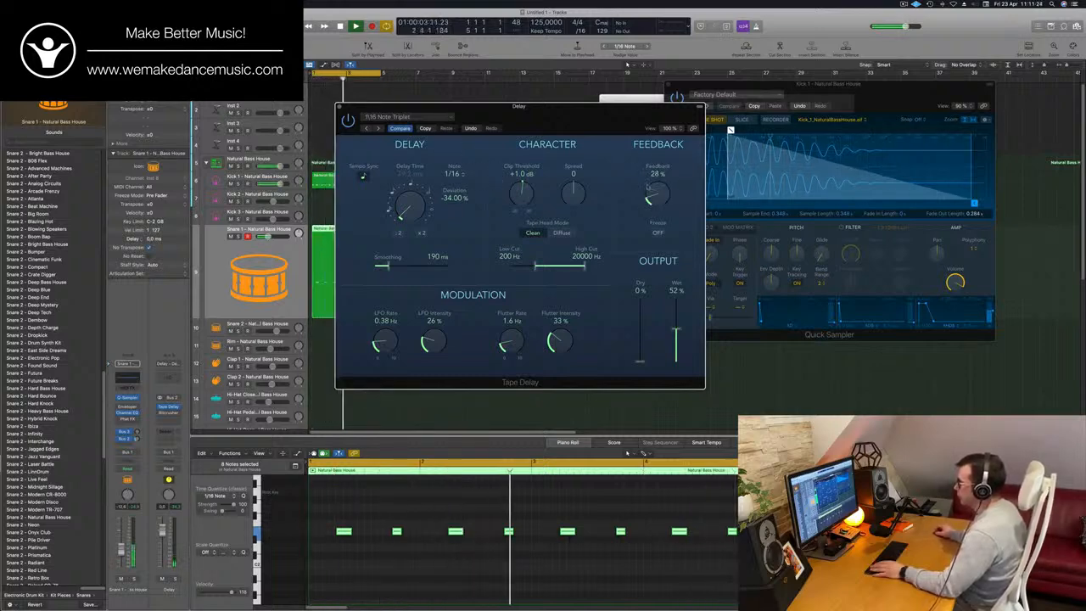
- Load the 1/16 Note Dotted preset in Tape Delay, set Feedback to 27% and close its window
click(366, 129)
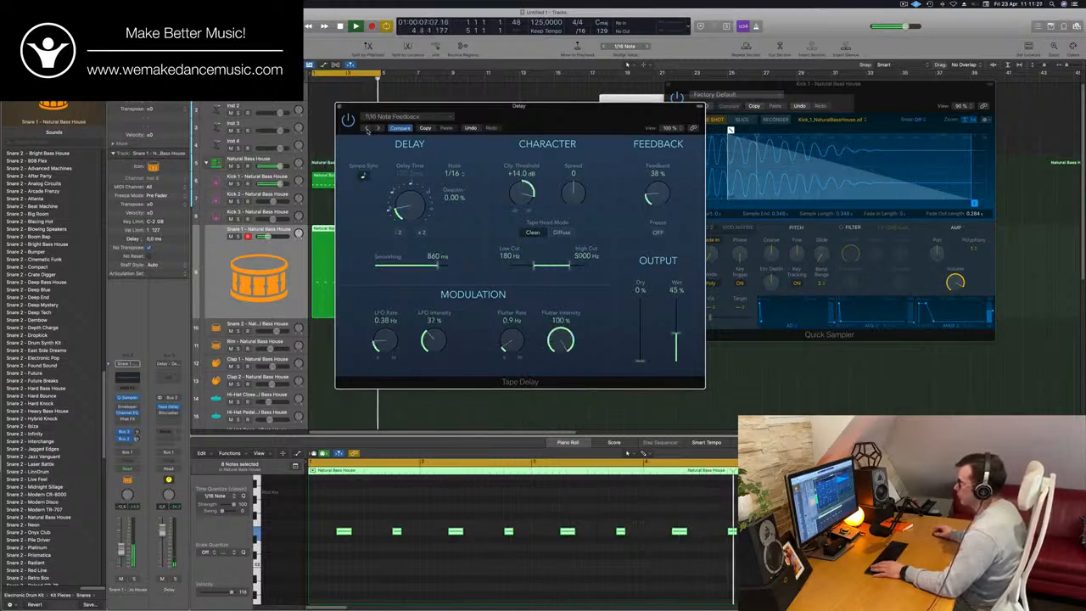
click(367, 129)
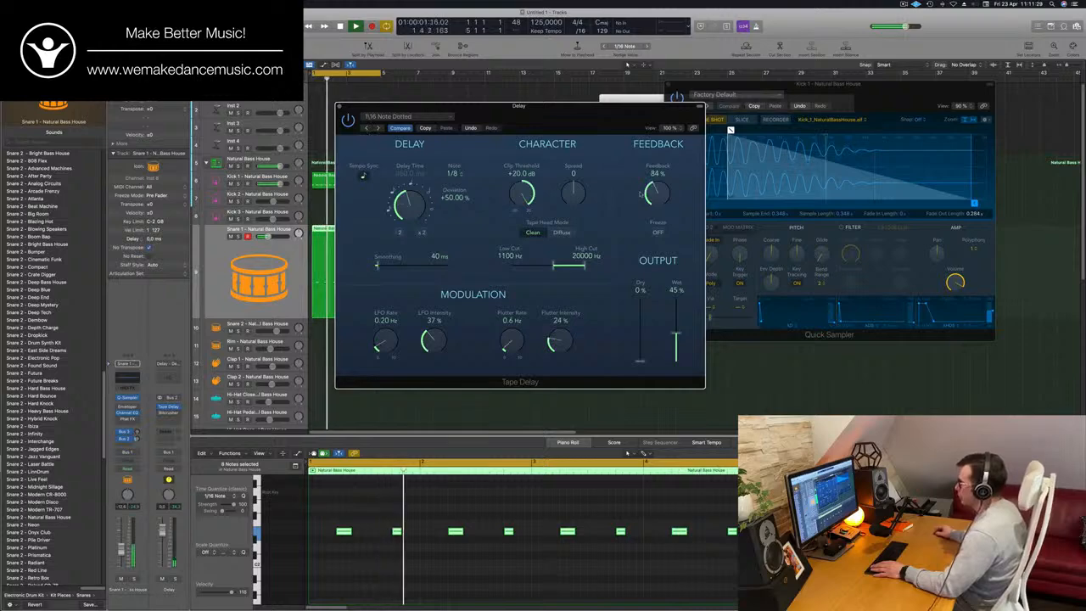
drag(641, 195, 660, 199)
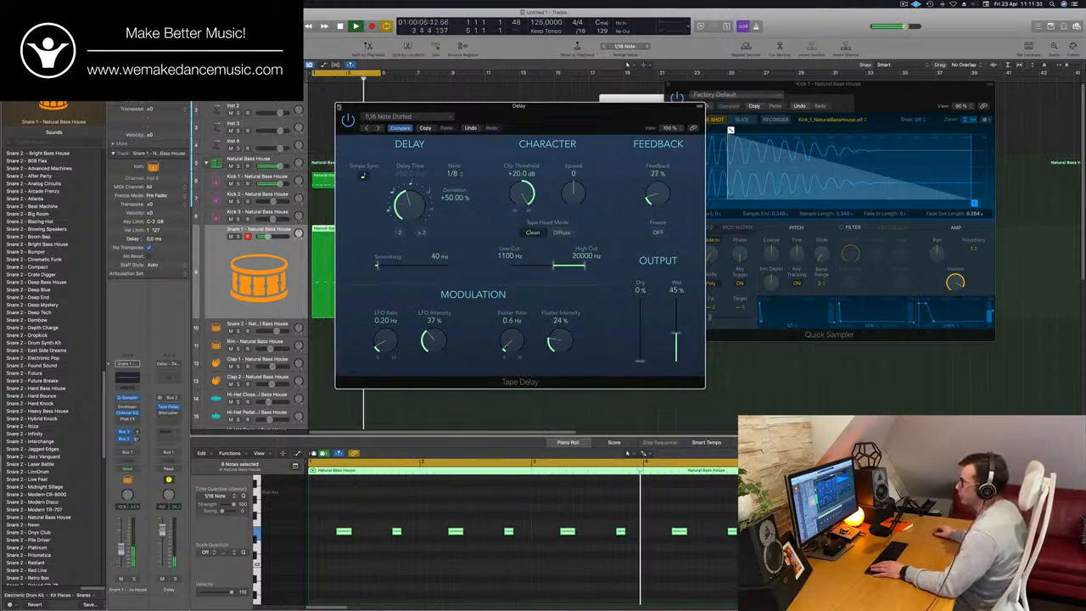
click(339, 107)
- Copy the Snare 1 region onto the Hi-Hat Closed track, starting at bar 1
scroll(376, 195, down, 3)
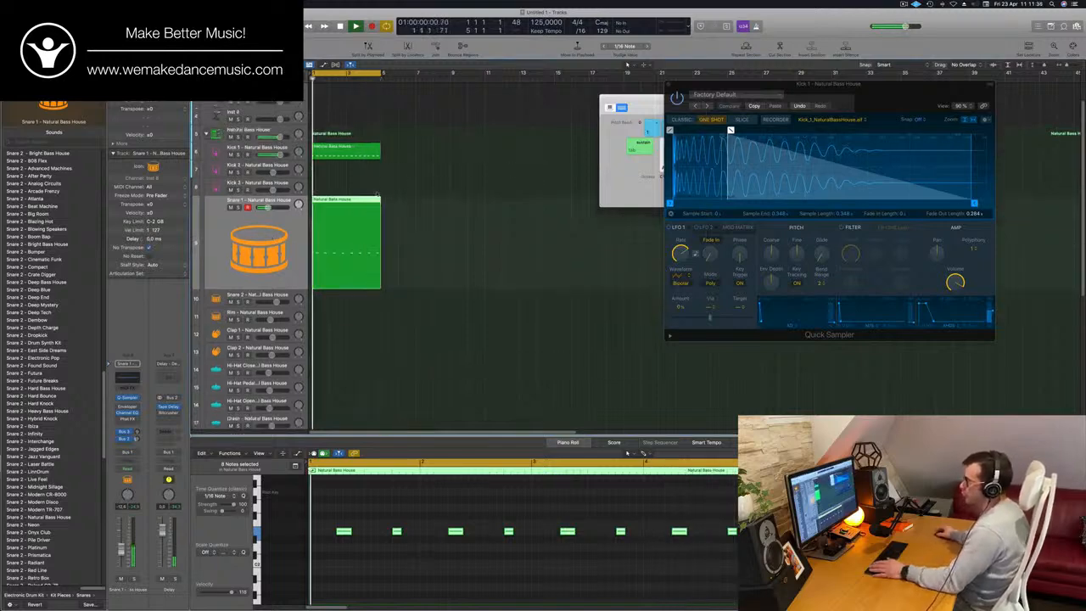
scroll(376, 195, down, 3)
drag(325, 183, 347, 319)
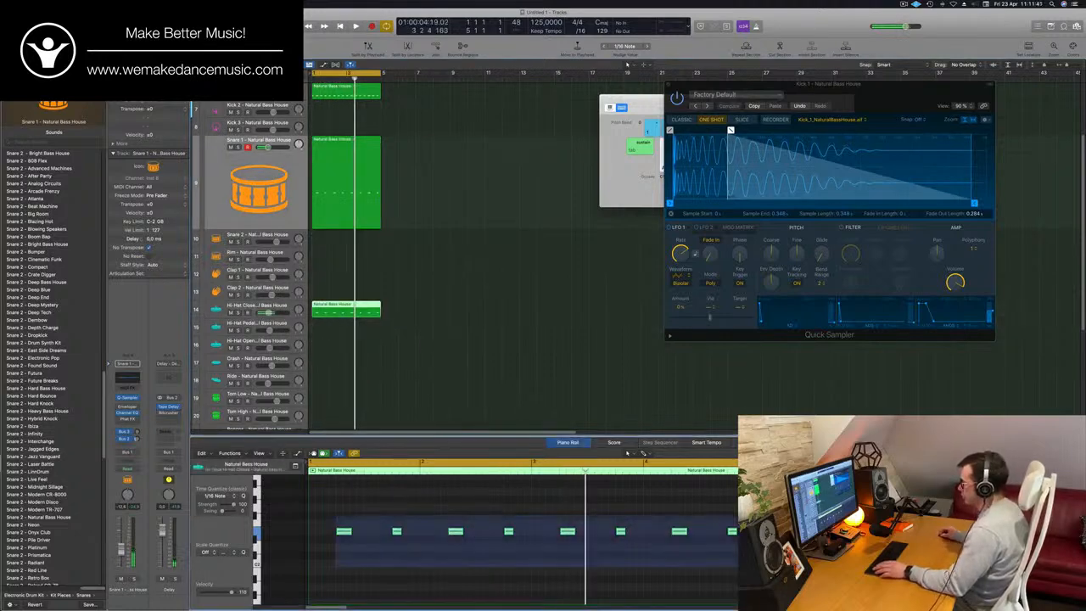
- Shift the Hi-Hat Closed notes an eighth note earlier, duplicate them one beat later and play the cycle
drag(335, 515, 736, 566)
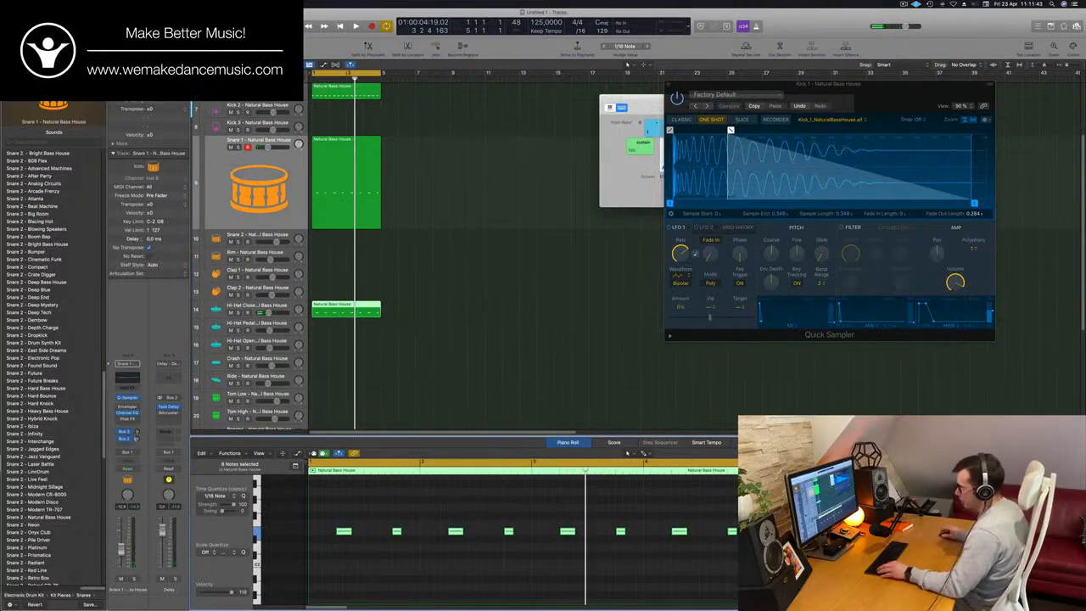
key(alt+Left)
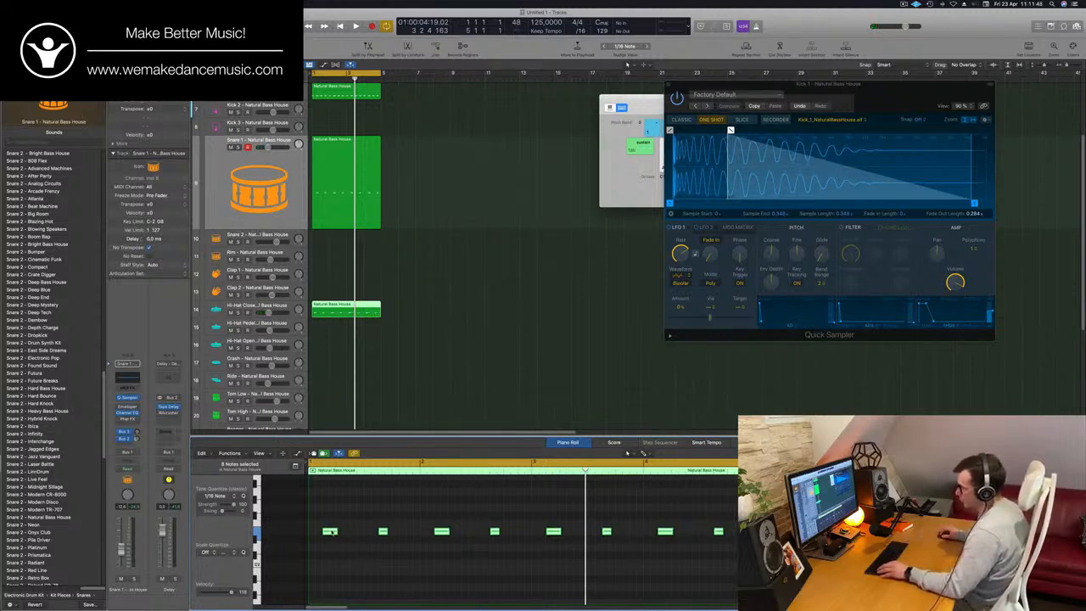
drag(337, 532, 358, 534)
key(space)
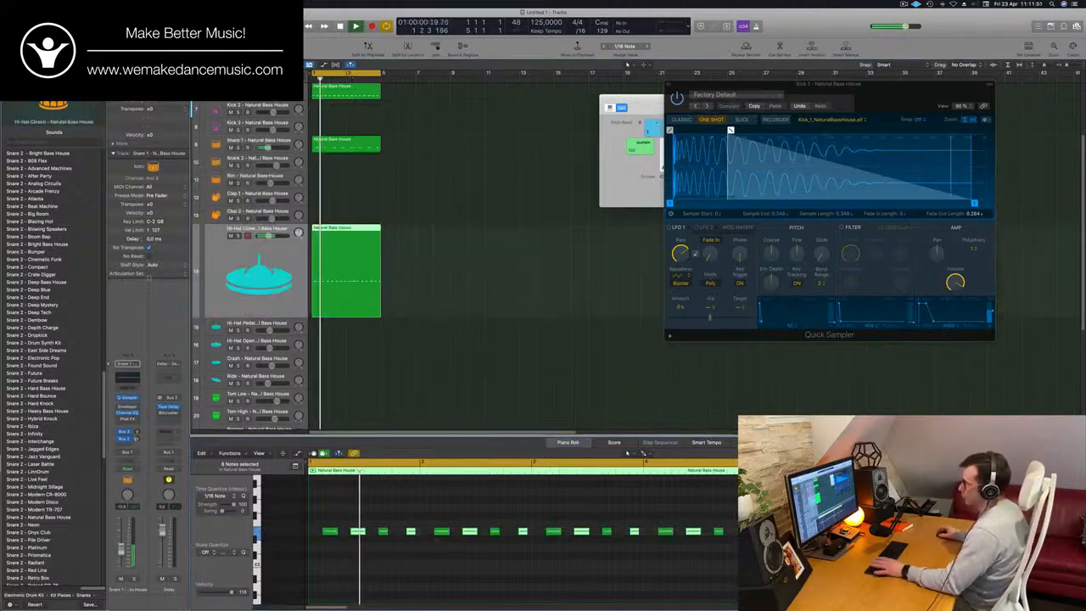
- Select the Hi-Hat Closed track, reduce the track heights and copy its region onto the Tom Low track
click(346, 311)
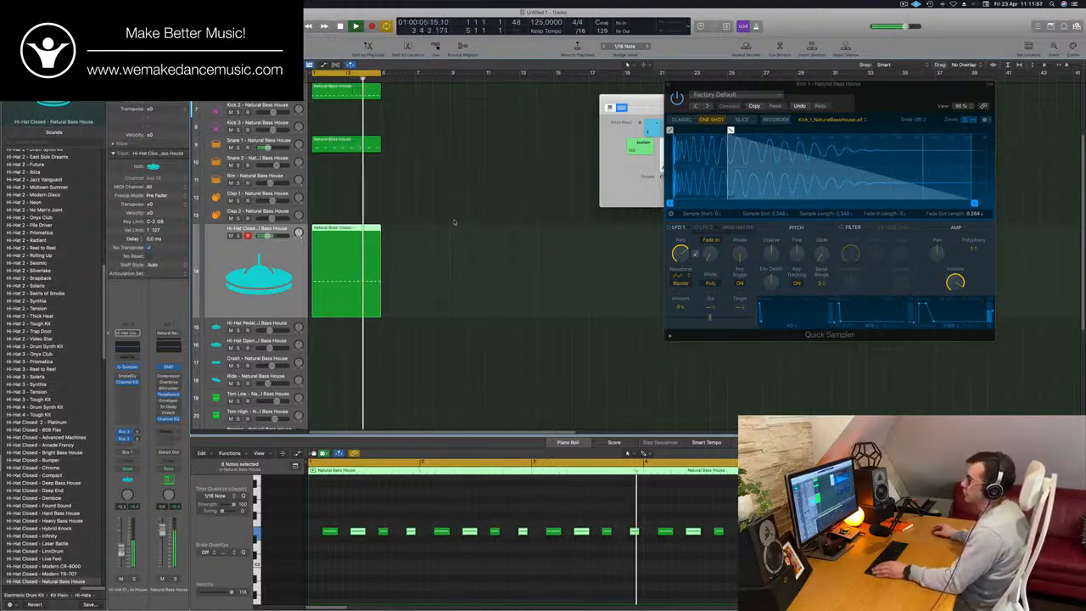
click(417, 115)
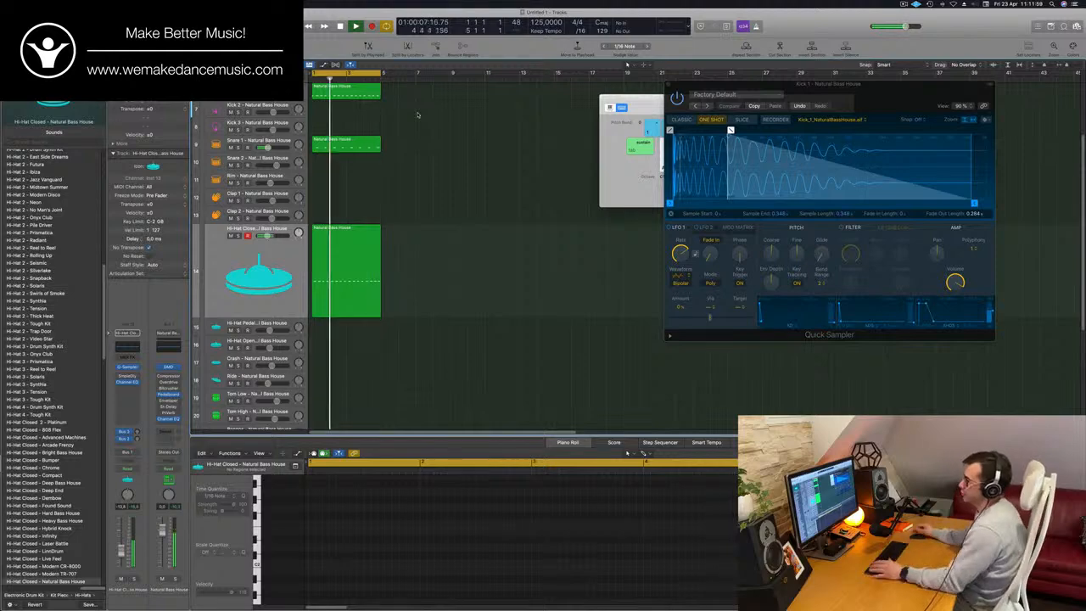
key(super+Up)
key(super+Up)
key(super+a)
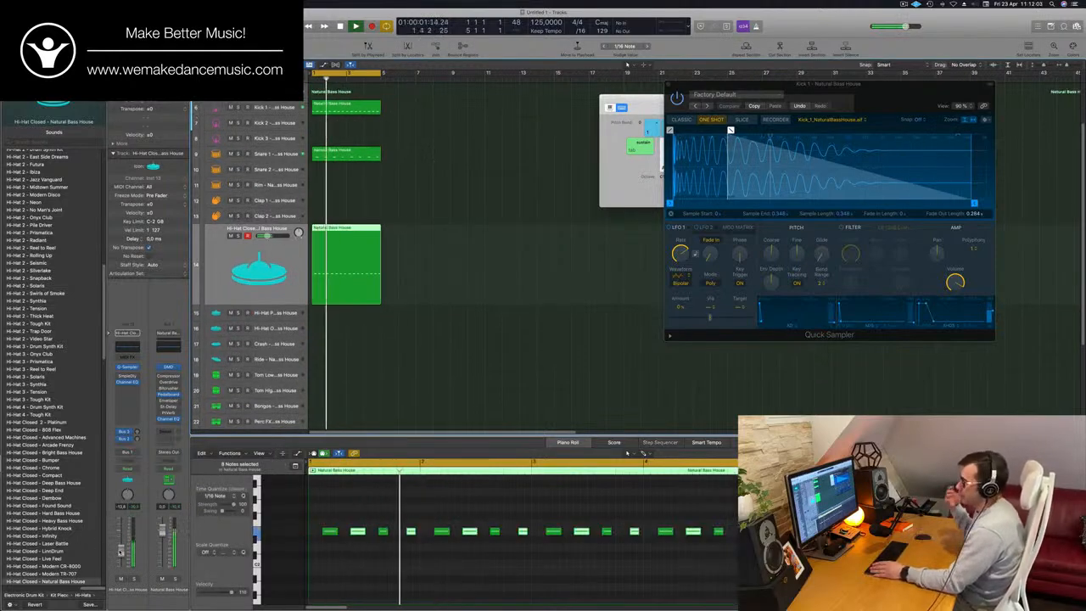
scroll(505, 374, down, 3)
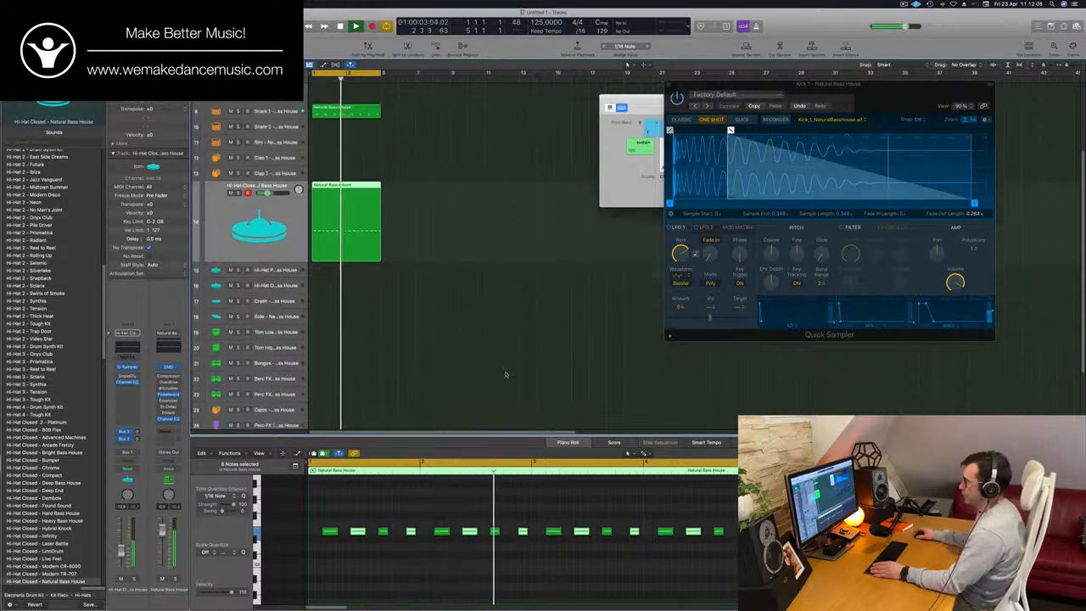
click(501, 235)
click(346, 204)
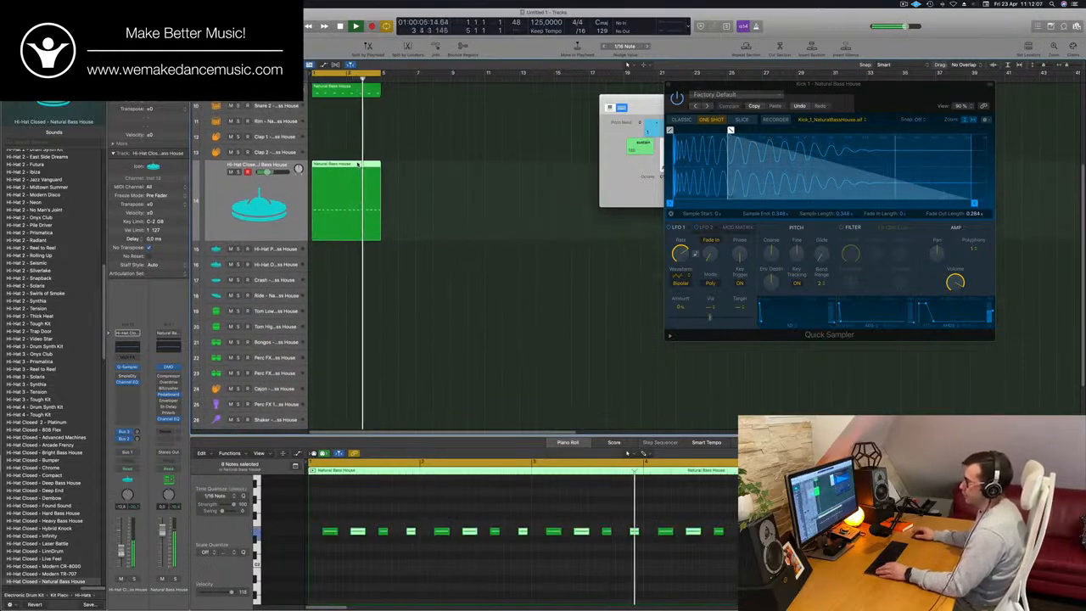
drag(346, 204, 354, 324)
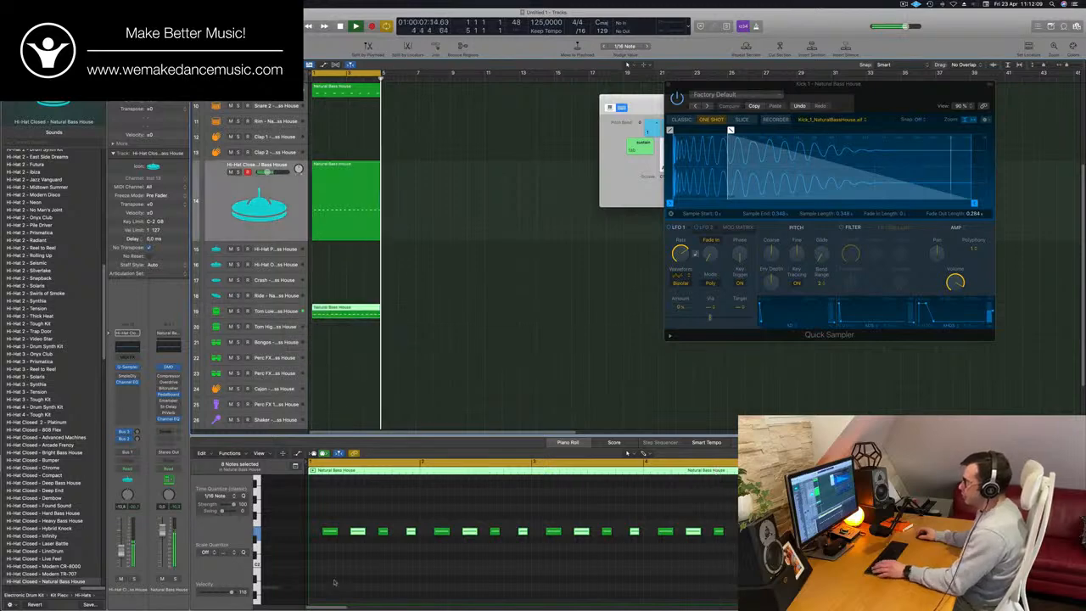
key(space)
key(super+a)
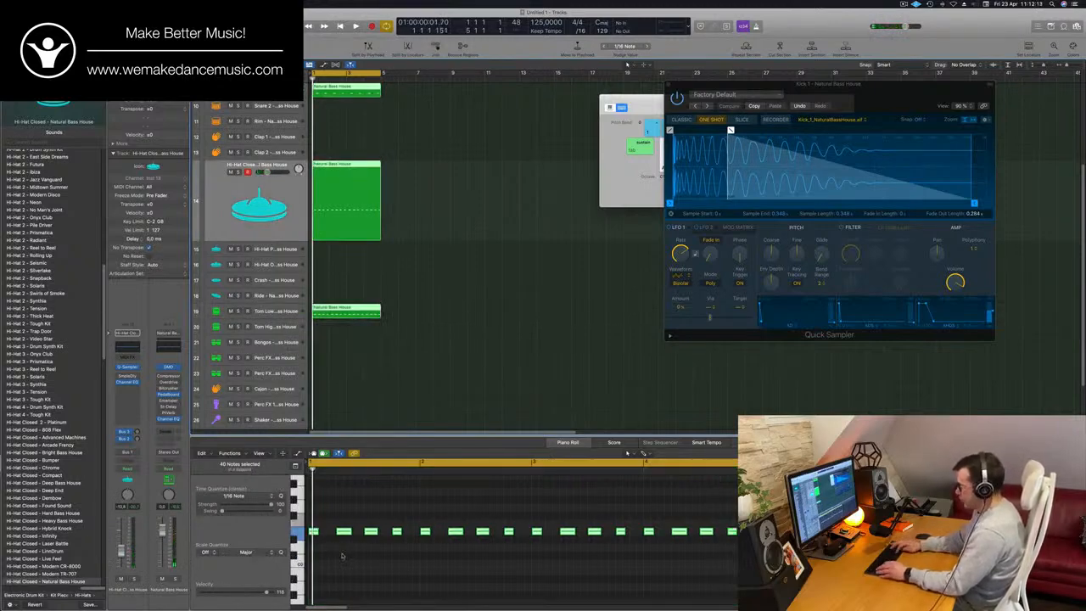
key(Down)
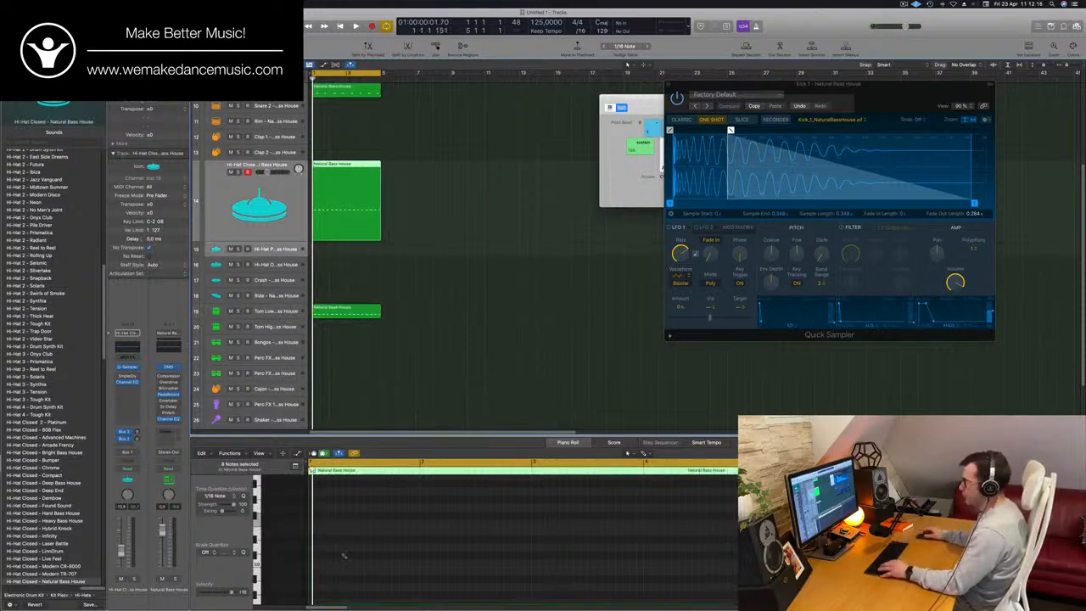
- Transpose all notes of the Tom Low region down one octave and play a moment of it
drag(344, 203, 322, 315)
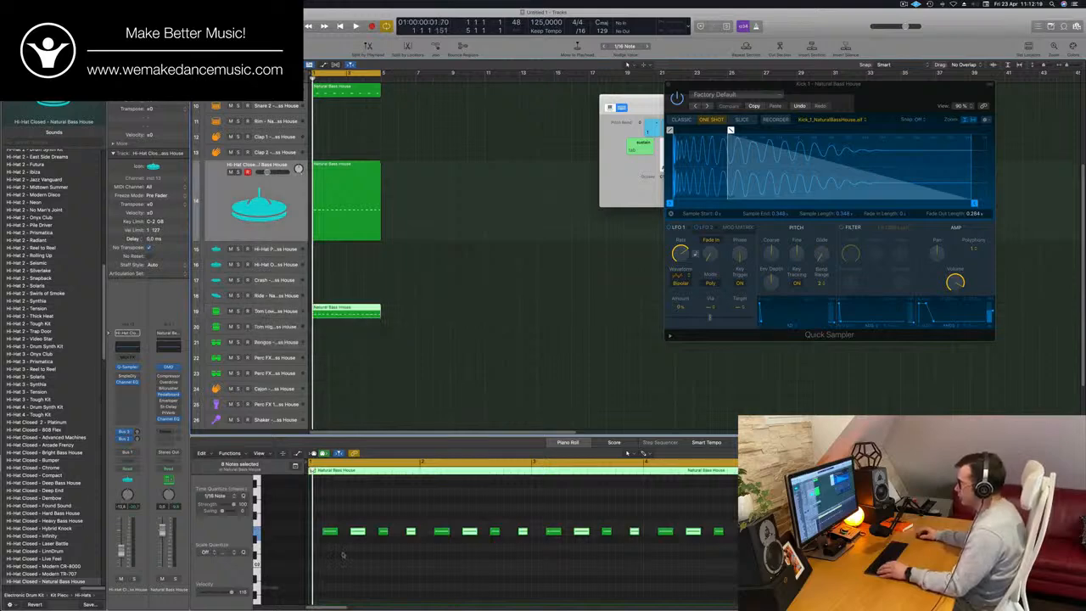
drag(322, 521, 776, 602)
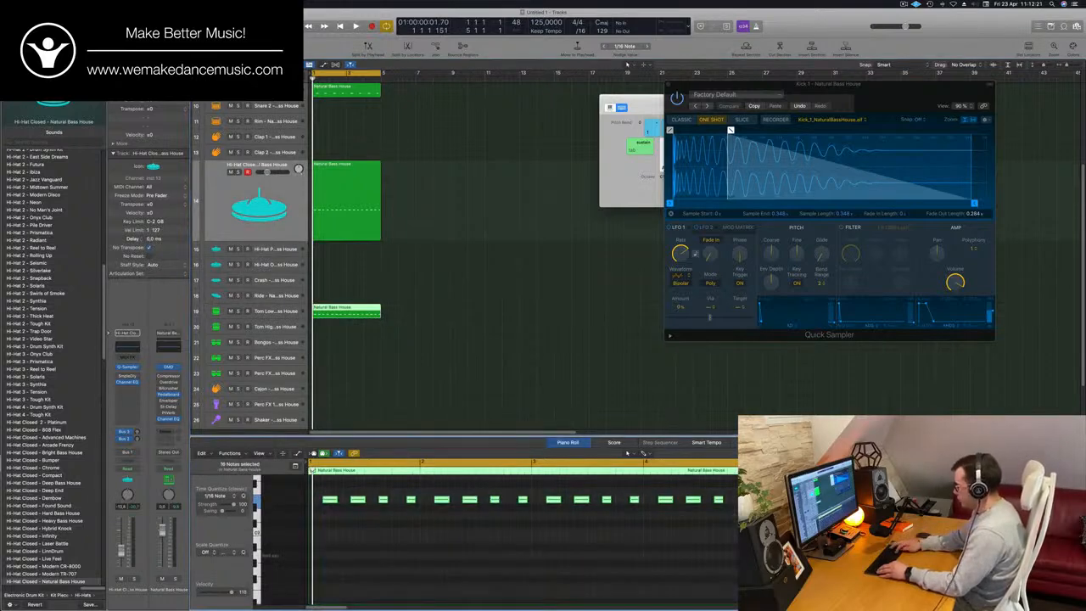
key(alt+shift+Down)
key(space)
key(space)
- Delete the offbeat note after beat 2 of bar 1 from the Tom Low region and listen to the pattern
scroll(490, 555, down, 5)
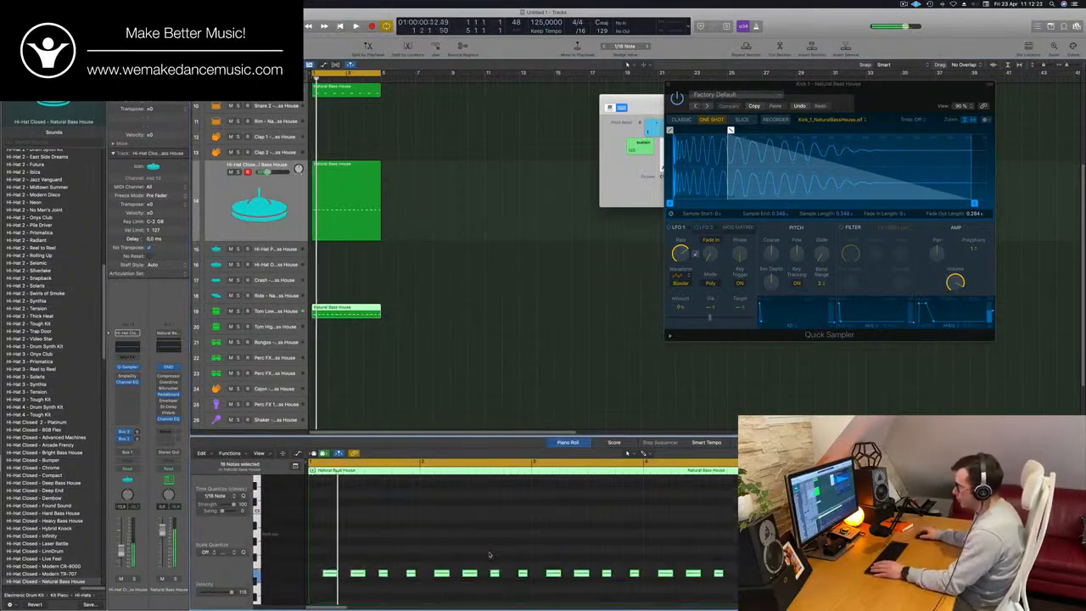
scroll(359, 524, up, 2)
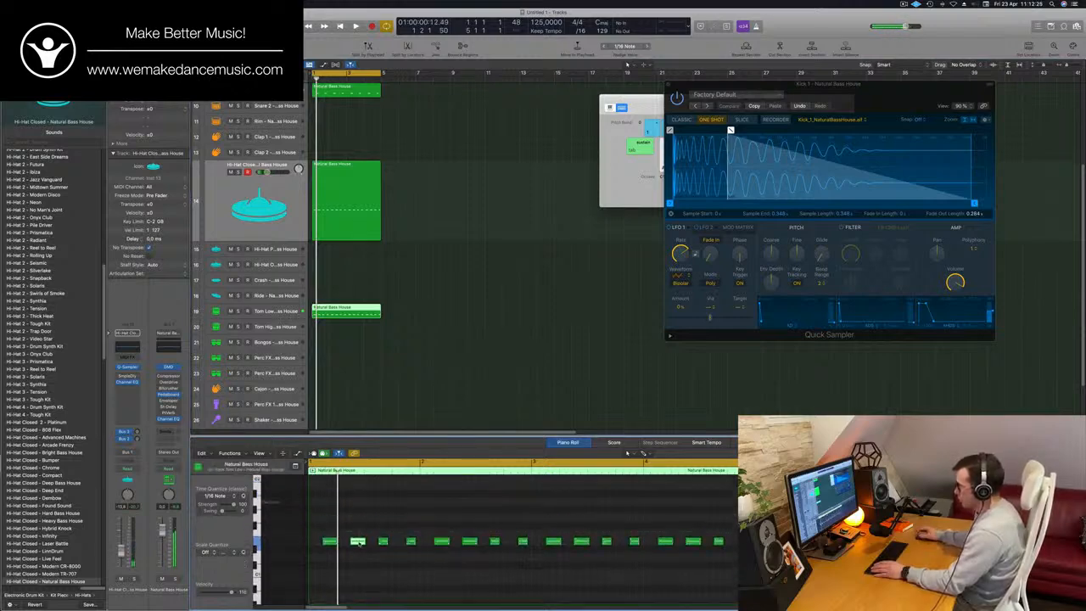
key(space)
key(super+Right)
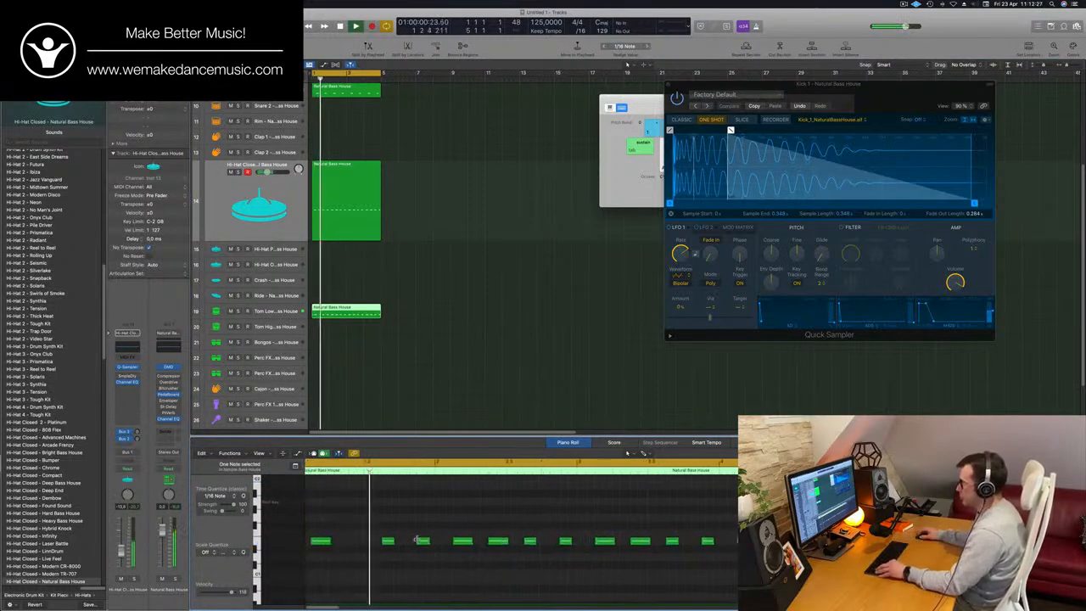
key(super+Left)
key(super+Left)
key(space)
key(space)
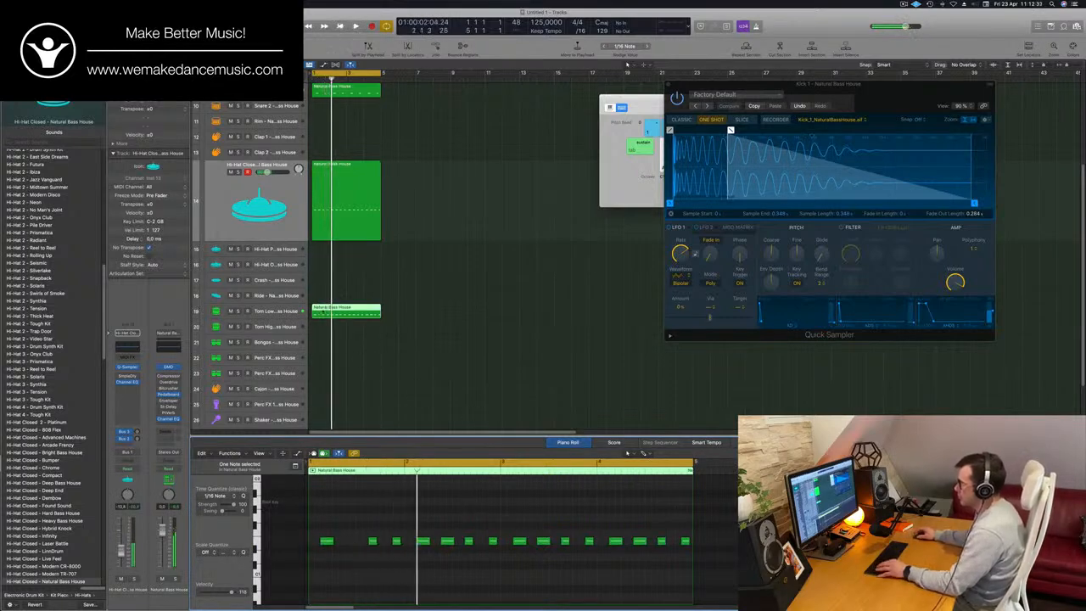
- Delete the offbeat notes after beats 1 and 2 of bar 2 from the Tom Low region during playback
key(super+Left)
key(super+Left)
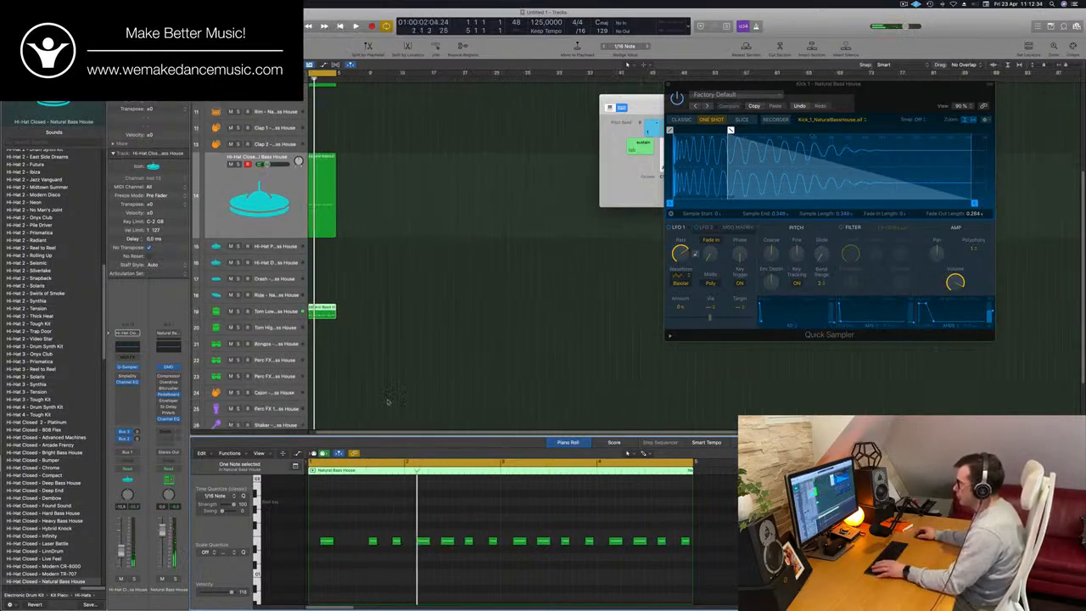
key(space)
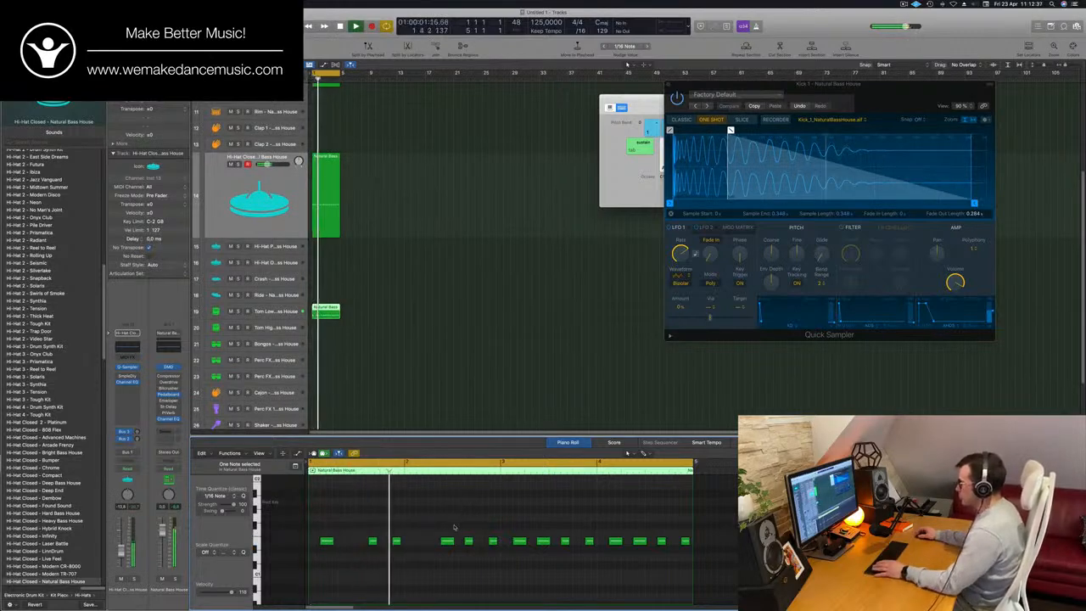
key(super+Left)
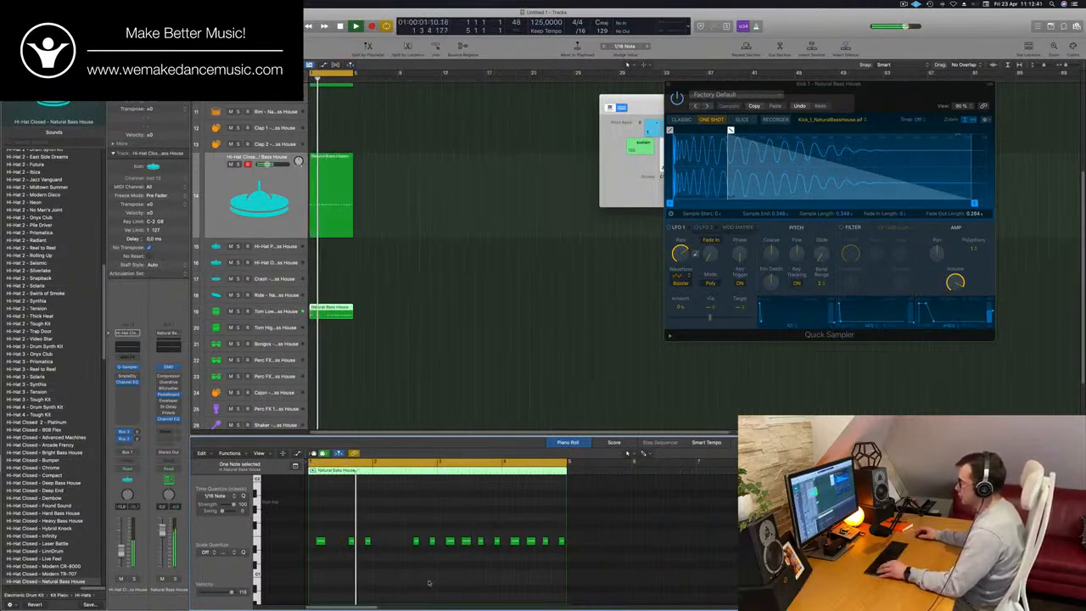
- Split the Tom Low region at bar 3, delete its second half and copy the first half to bar 3
key(super+Right)
key(super+Right)
click(332, 311)
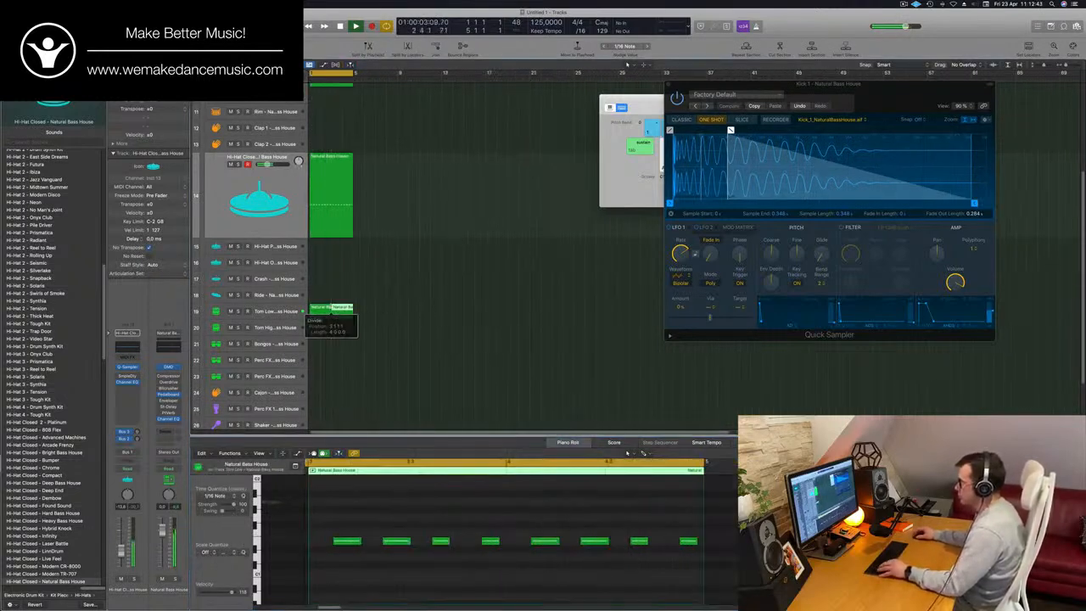
key(BackSpace)
drag(323, 314, 346, 316)
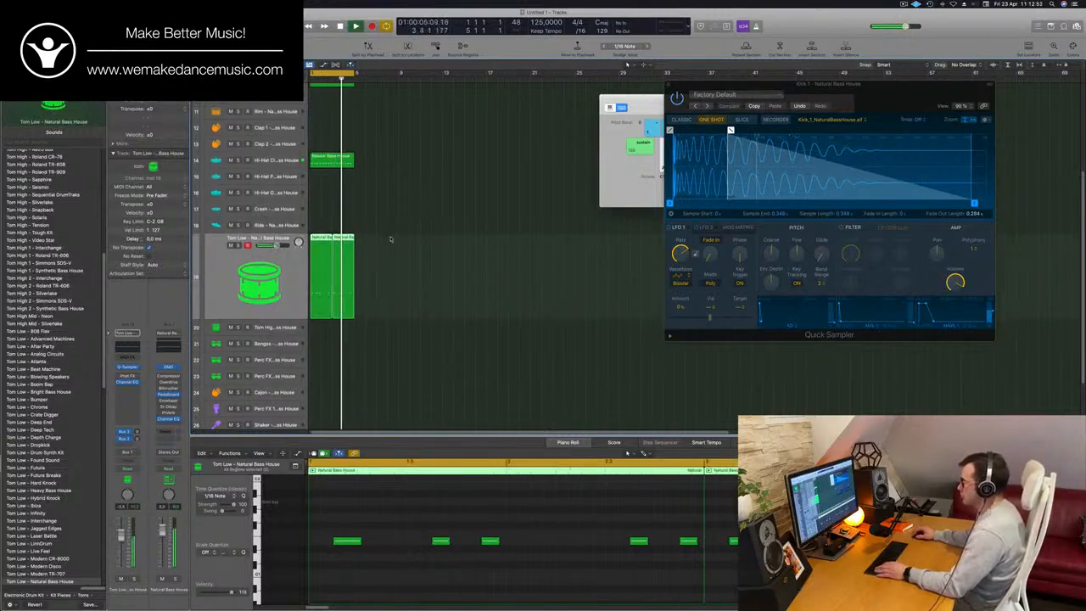
click(390, 239)
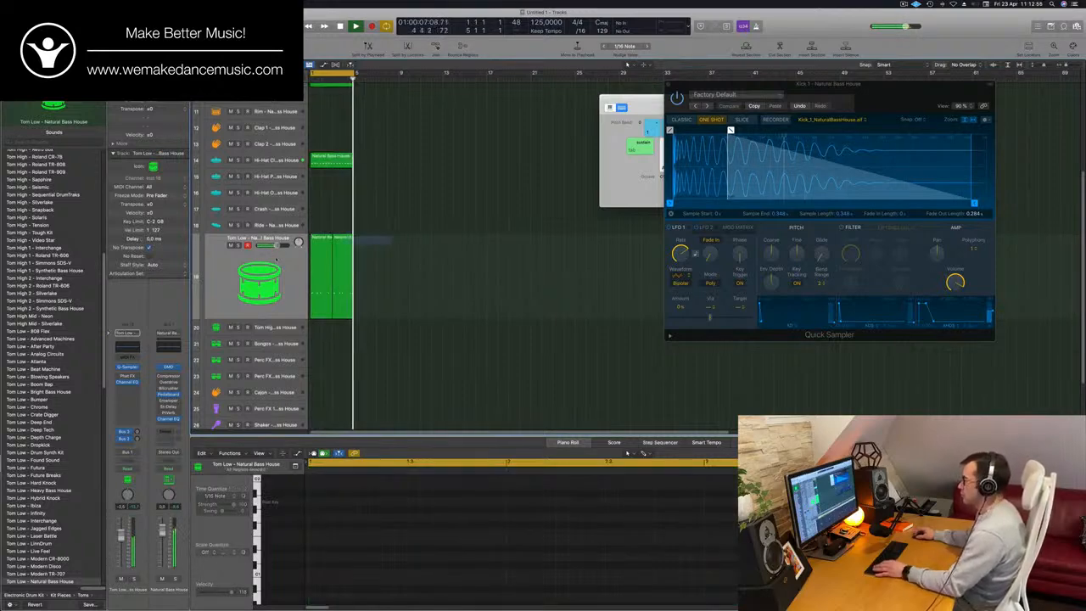
click(330, 263)
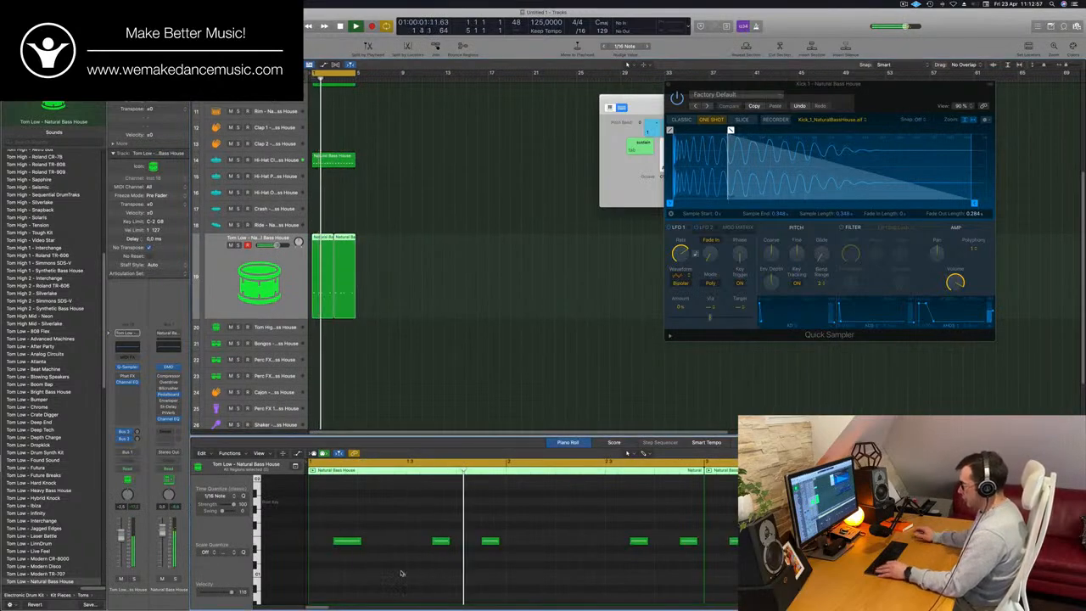
- Try all notes of both Tom Low regions in a lower octave and transpose them back up
key(super+a)
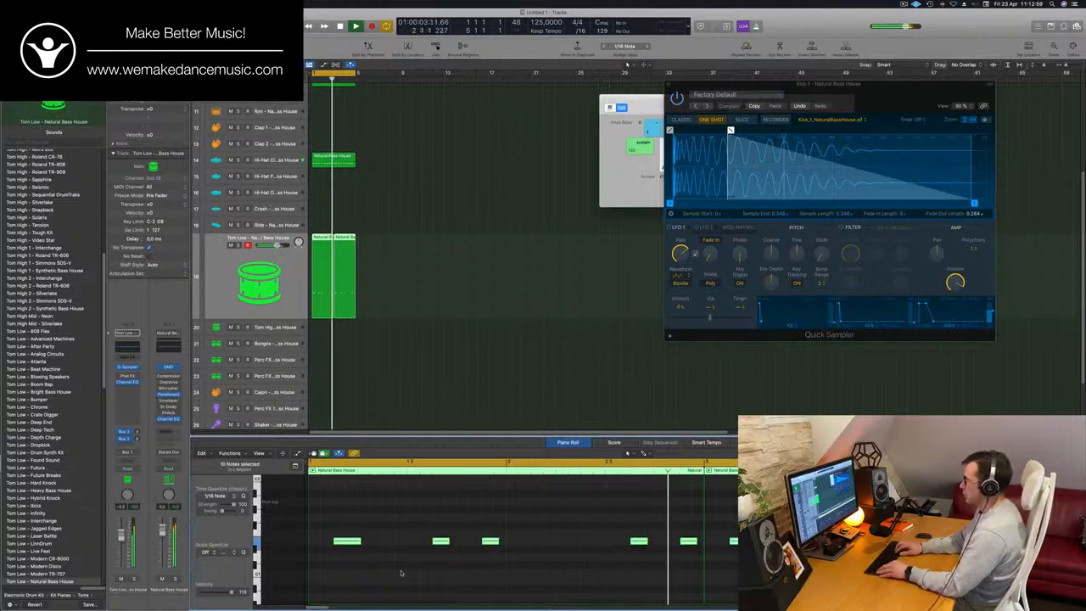
key(Delete)
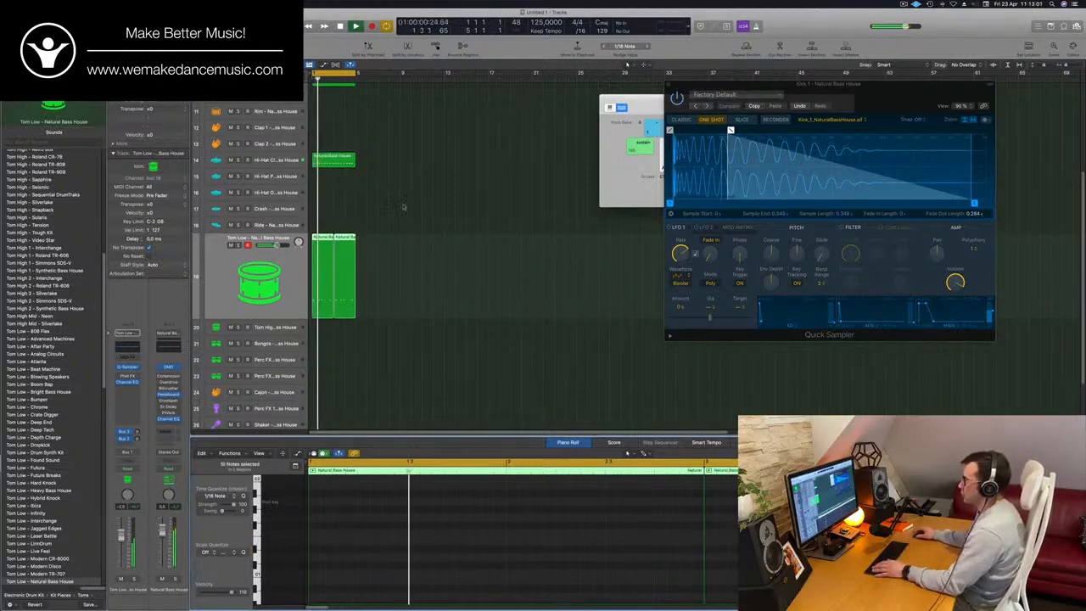
key(alt+shift+Up)
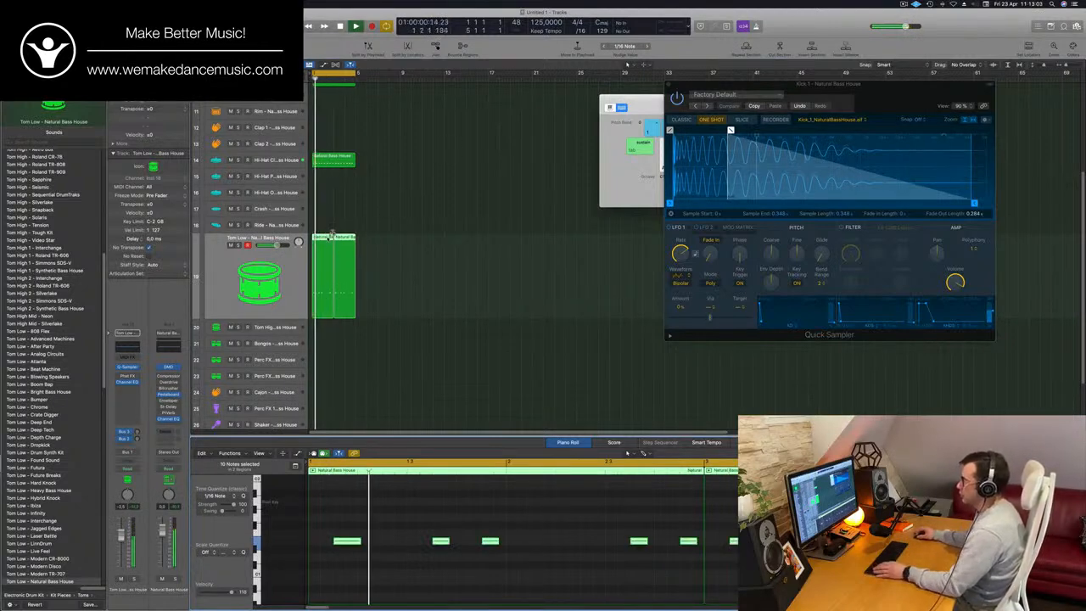
- Move both Tom Low regions to the Tom High track and delete the last three notes of each, keeping the first two
drag(331, 235, 340, 329)
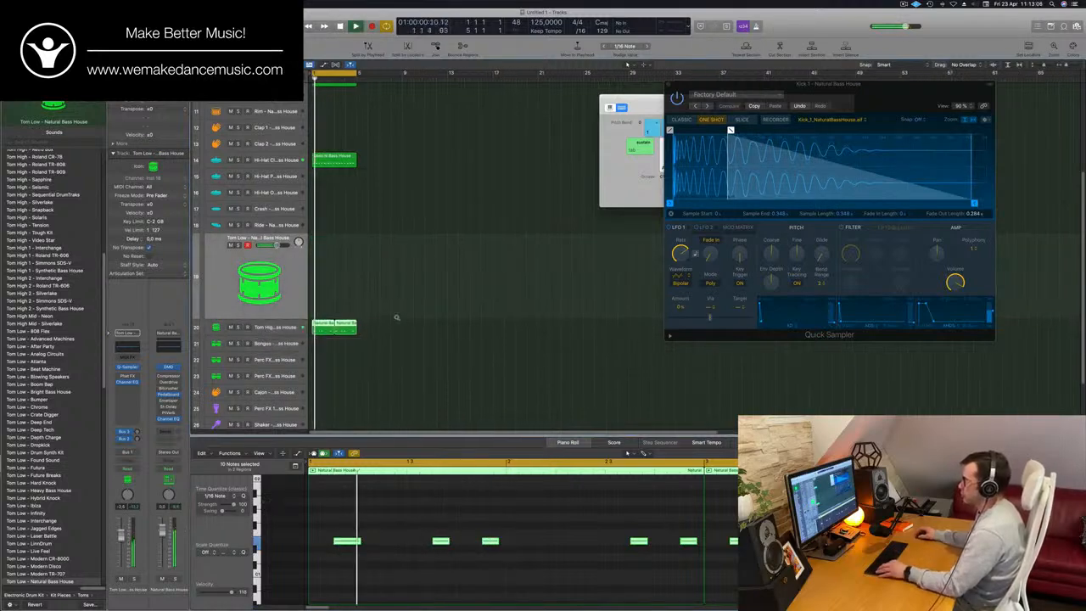
scroll(398, 322, up, 3)
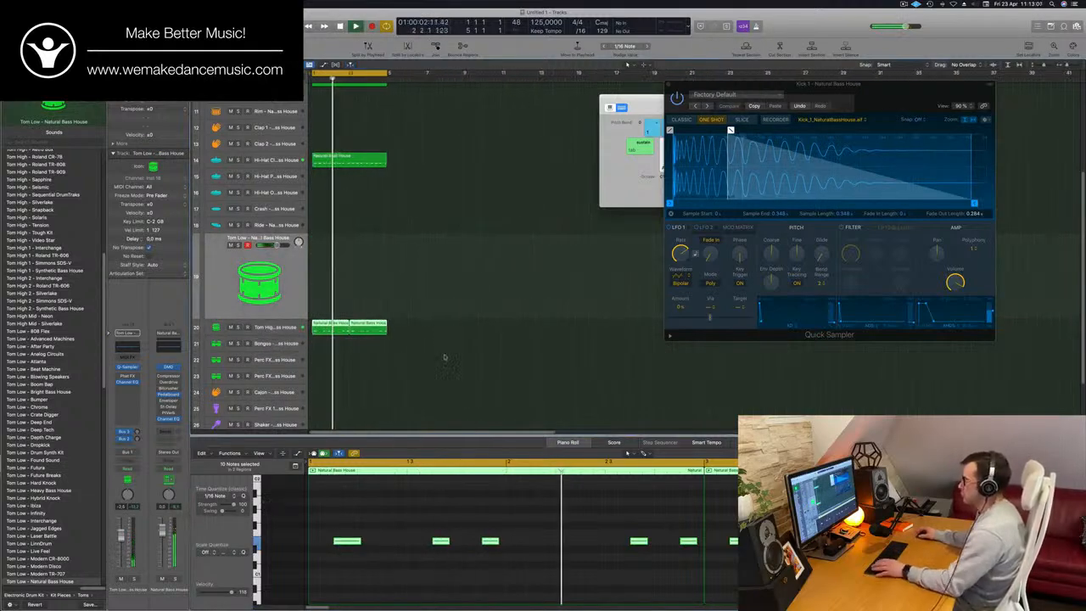
click(491, 541)
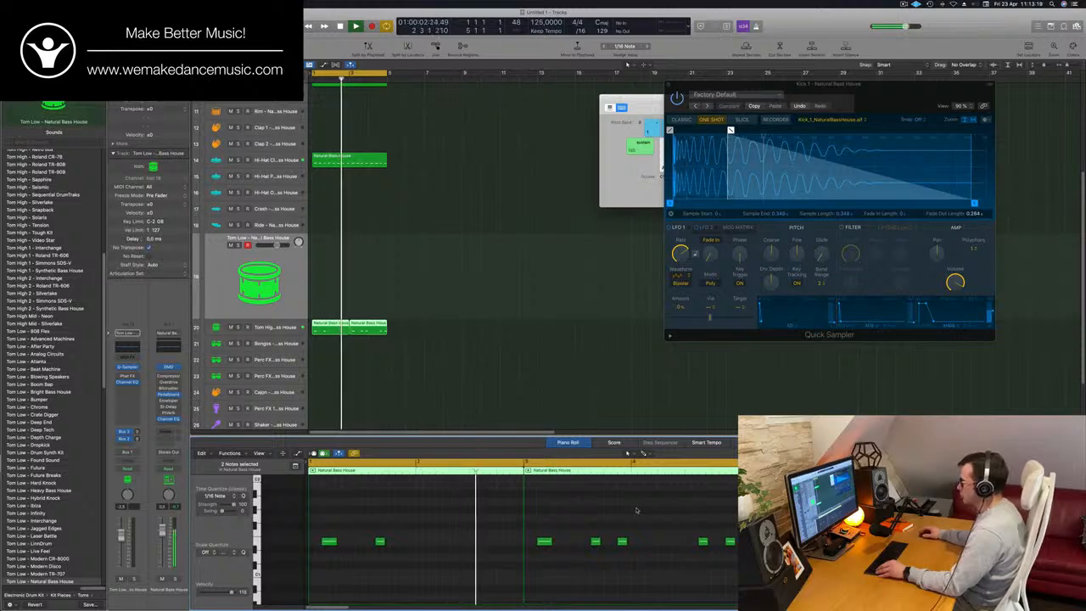
drag(621, 517, 729, 573)
key(Delete)
- Show the Smart Controls for the Tom High track and copy its first region to the Bongos track
key(b)
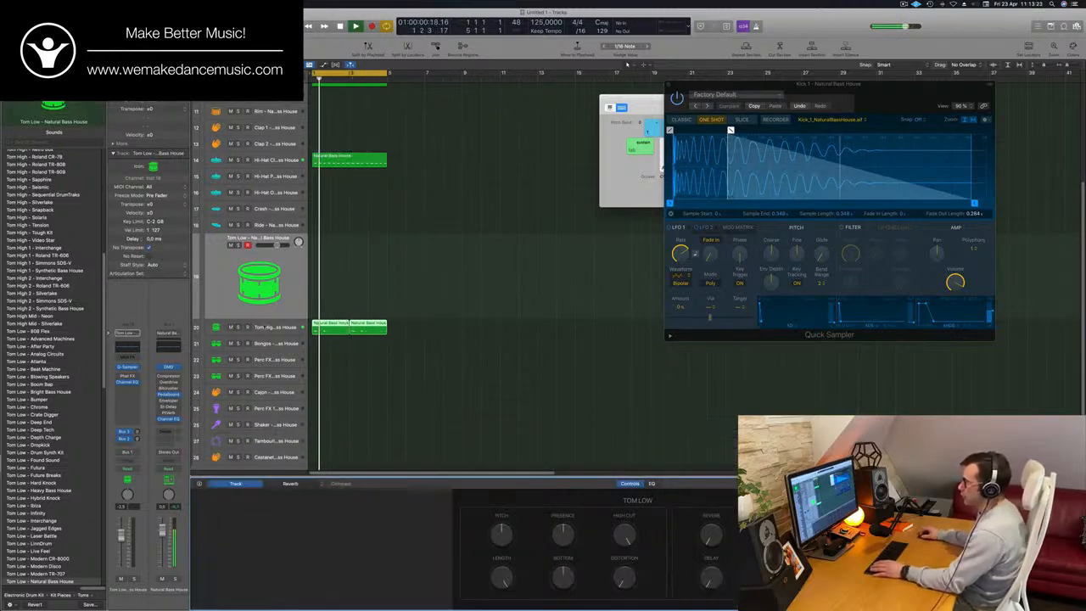
click(264, 326)
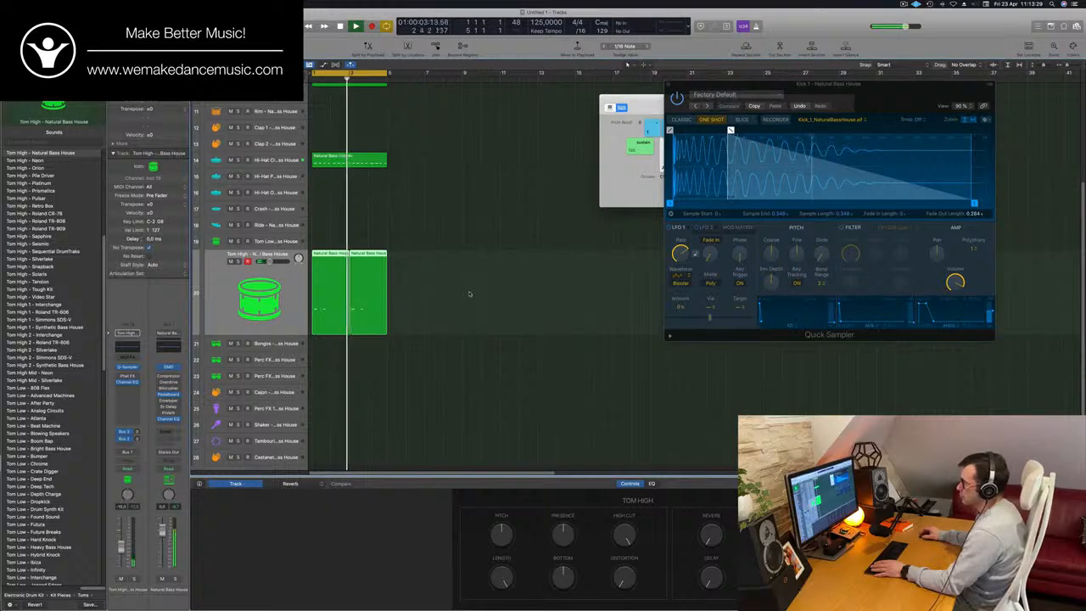
scroll(483, 261, down, 1)
scroll(482, 260, down, 1)
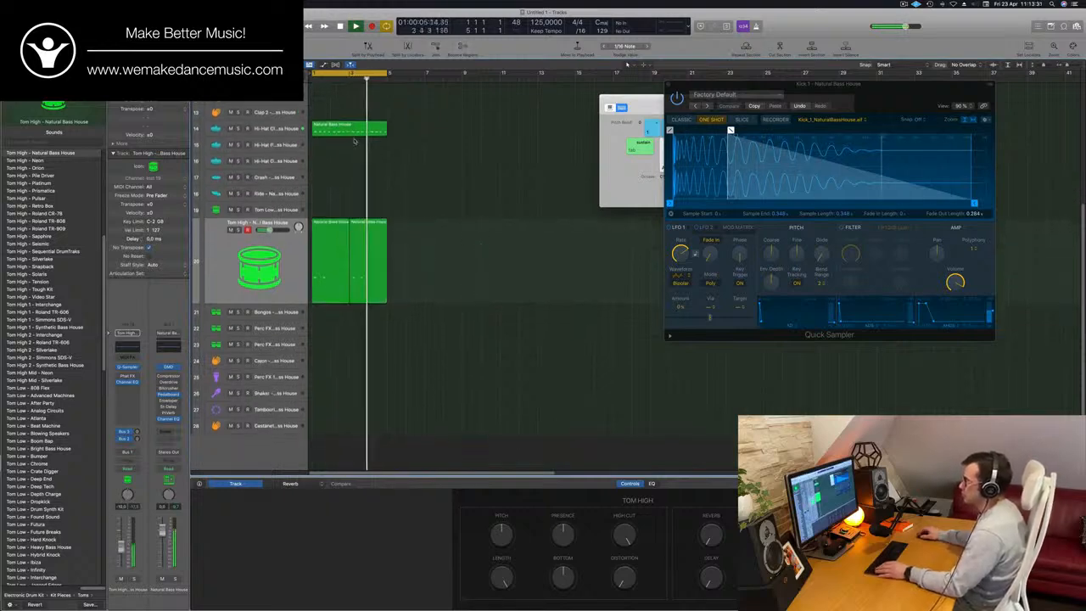
drag(321, 232, 322, 318)
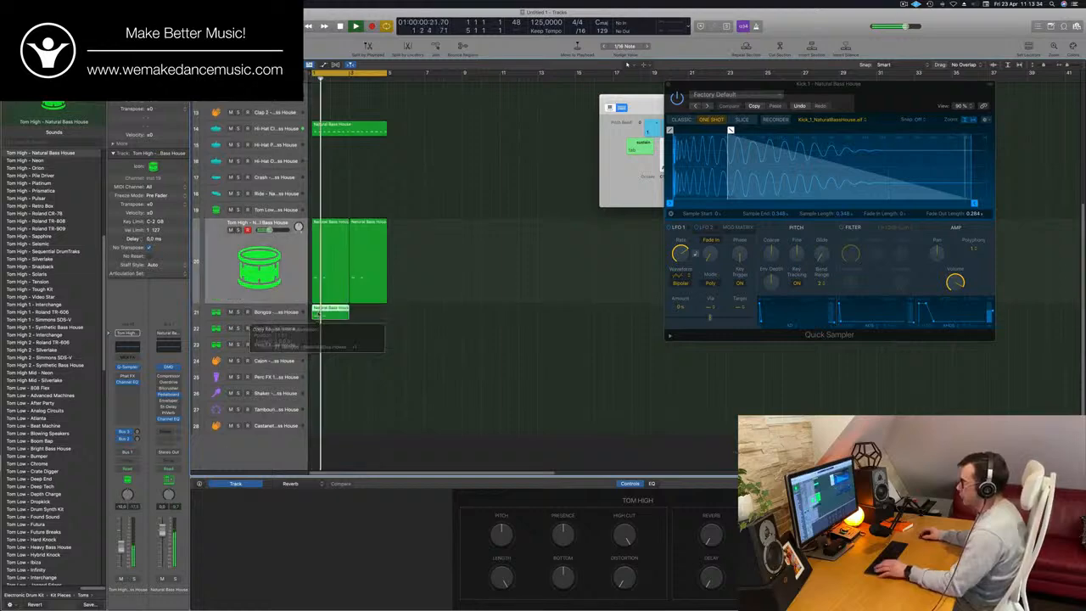
- Move both notes of the Bongos region one beat later and listen to the pattern
double_click(332, 311)
key(space)
drag(321, 522, 470, 568)
drag(331, 534, 357, 535)
key(space)
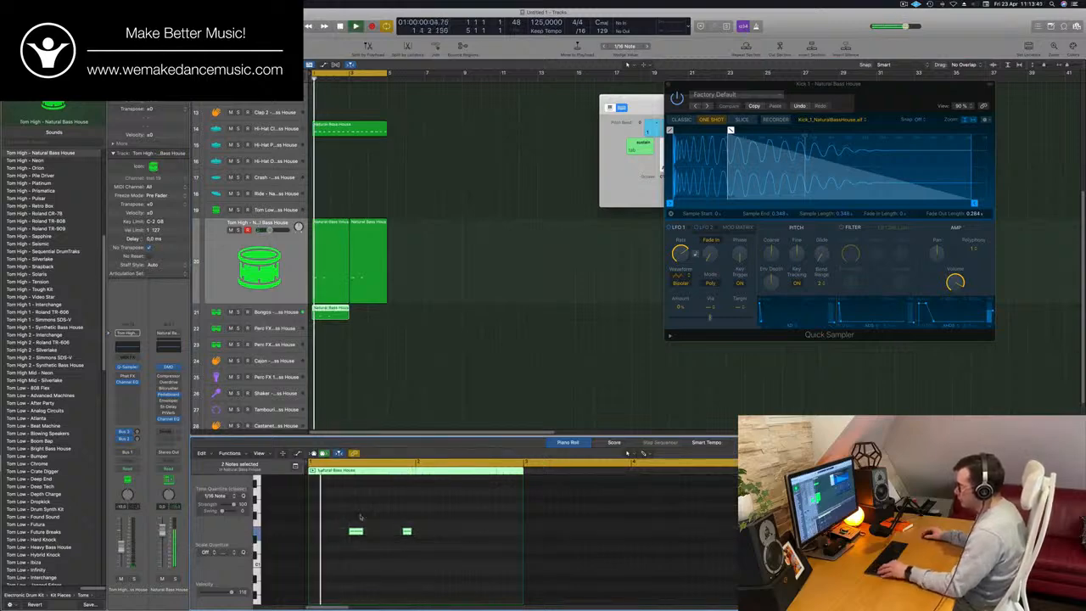
scroll(360, 516, down, 2)
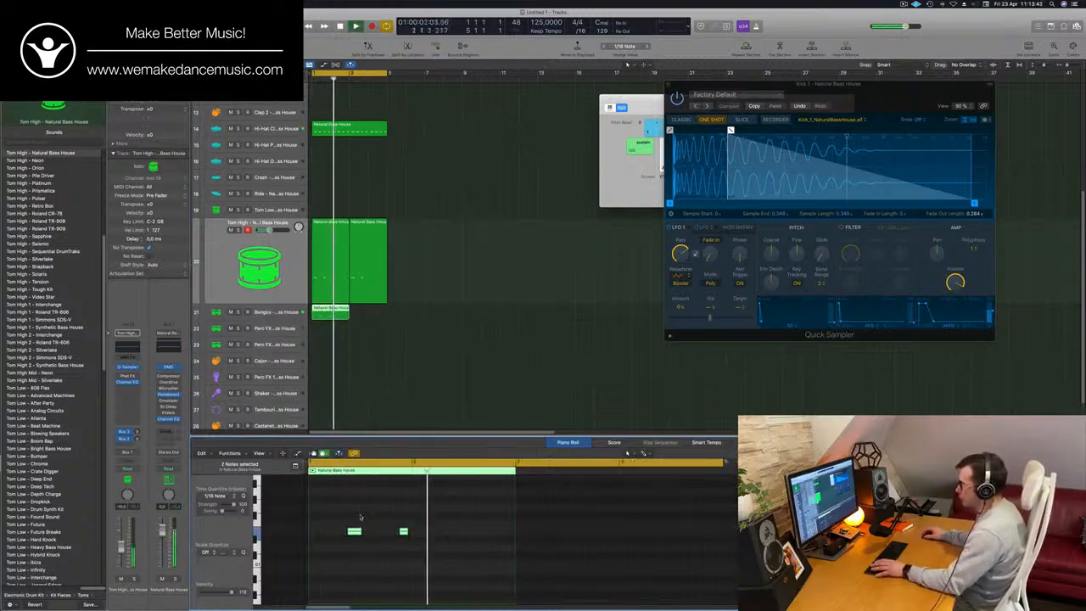
key(space)
key(space)
- Copy the two Bongos notes one bar later and duplicate the Bongos region to bar 3
drag(353, 532, 454, 535)
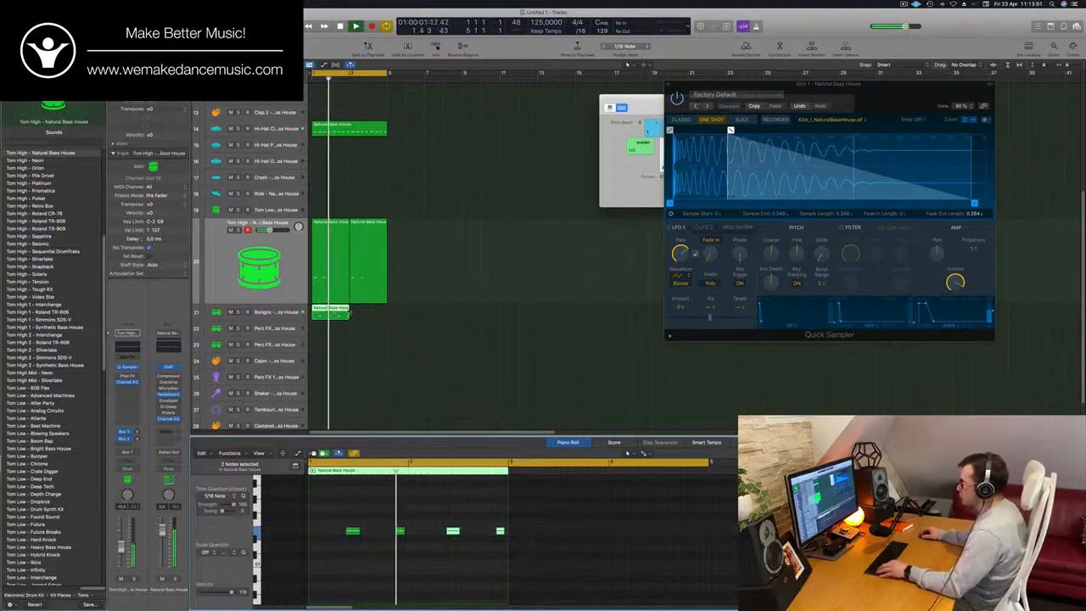
drag(334, 311, 371, 317)
scroll(381, 333, down, 4)
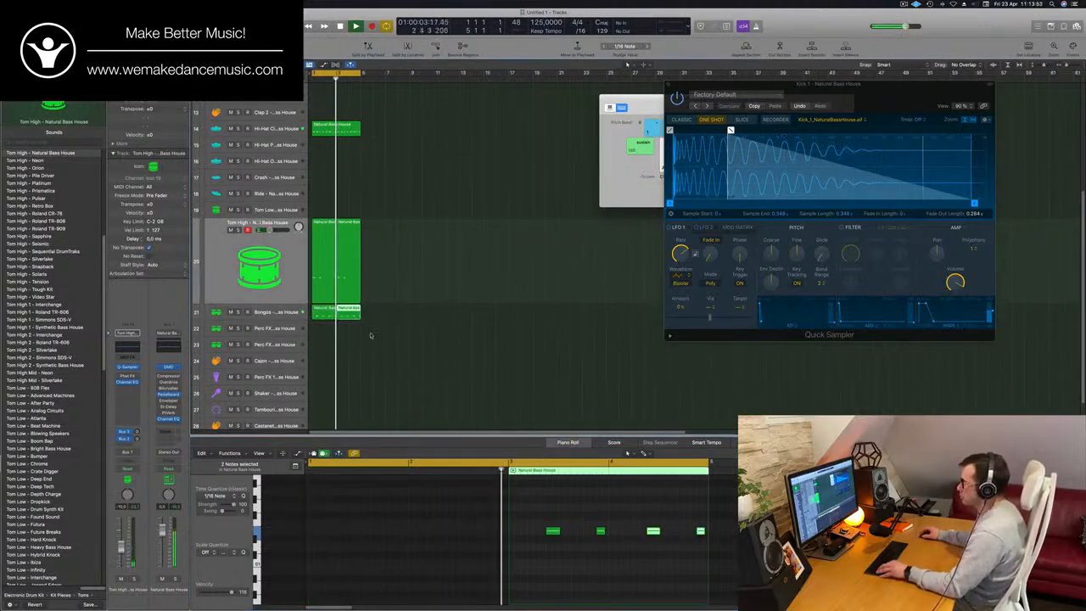
scroll(373, 334, up, 2)
scroll(374, 334, down, 3)
scroll(368, 331, up, 2)
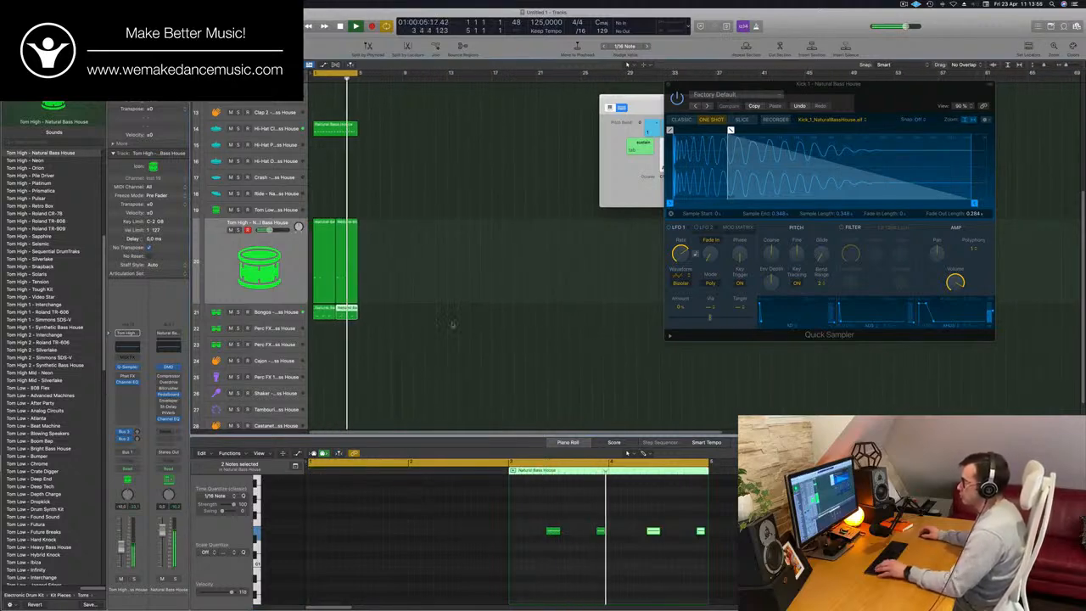
- Copy the first Tom High region to the Perc FX 2 track and select both of its notes
click(326, 223)
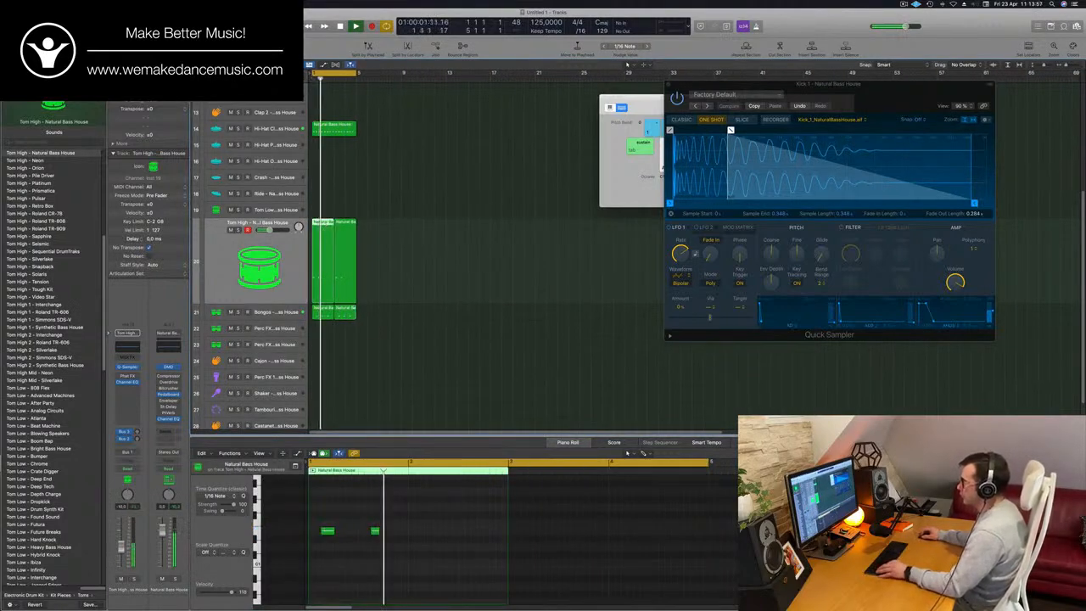
drag(326, 225, 324, 329)
drag(404, 527, 312, 551)
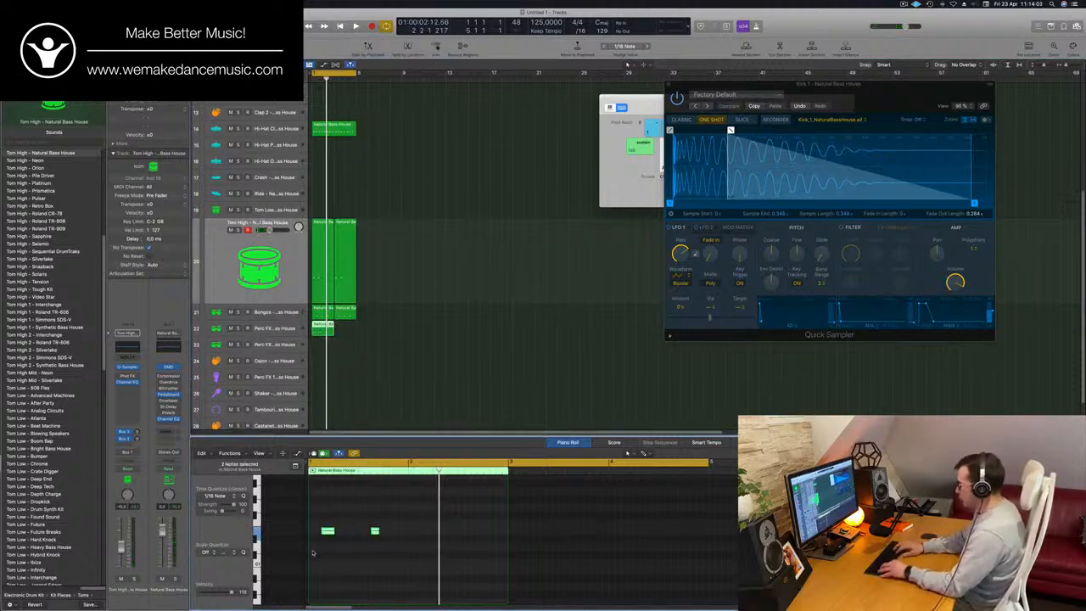
- Listen to the groove with the piano roll hidden and bring the piano roll back
scroll(391, 365, down, 2)
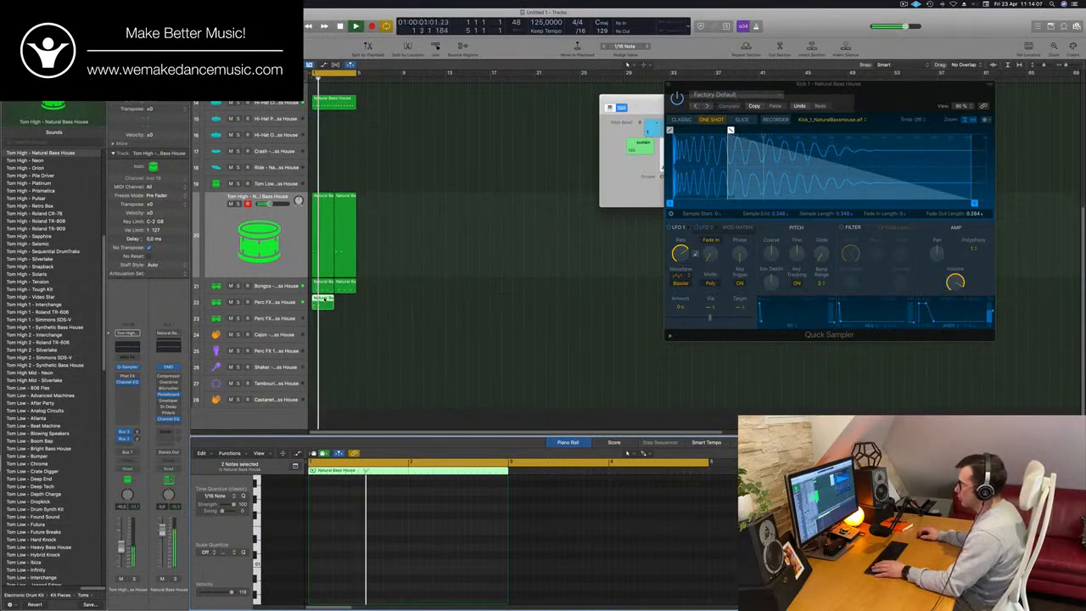
key(e)
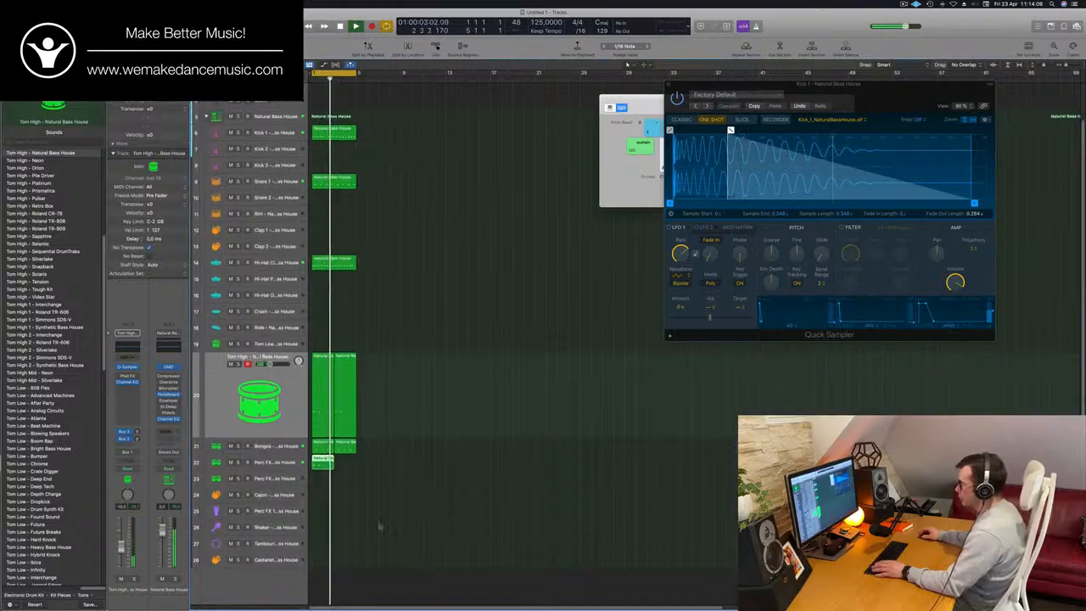
key(Return)
key(e)
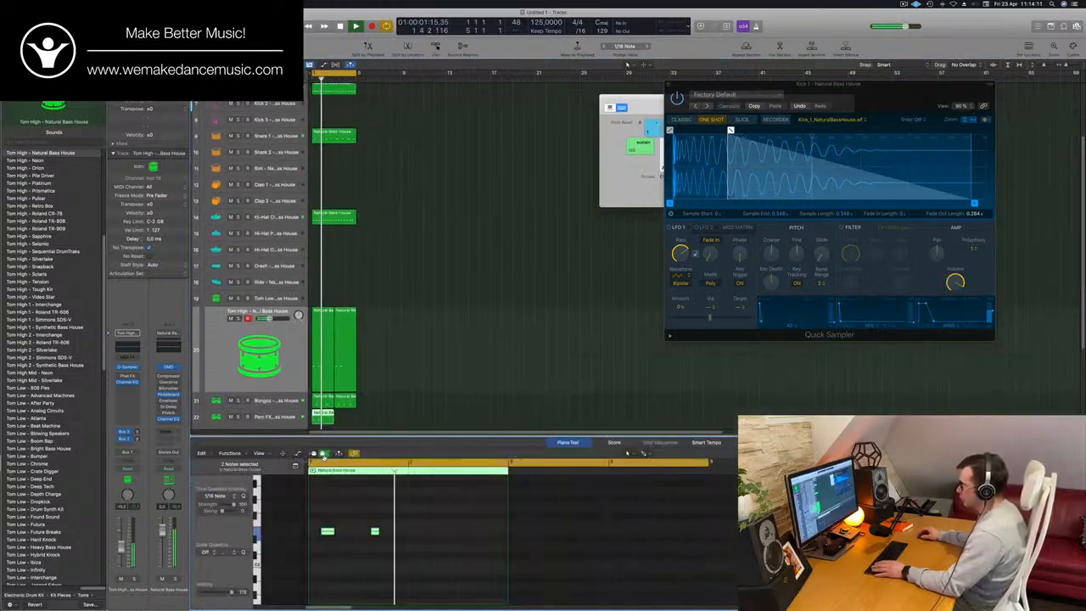
- Copy the two Perc FX 2 notes one bar later and duplicate the region to bar 3
click(346, 537)
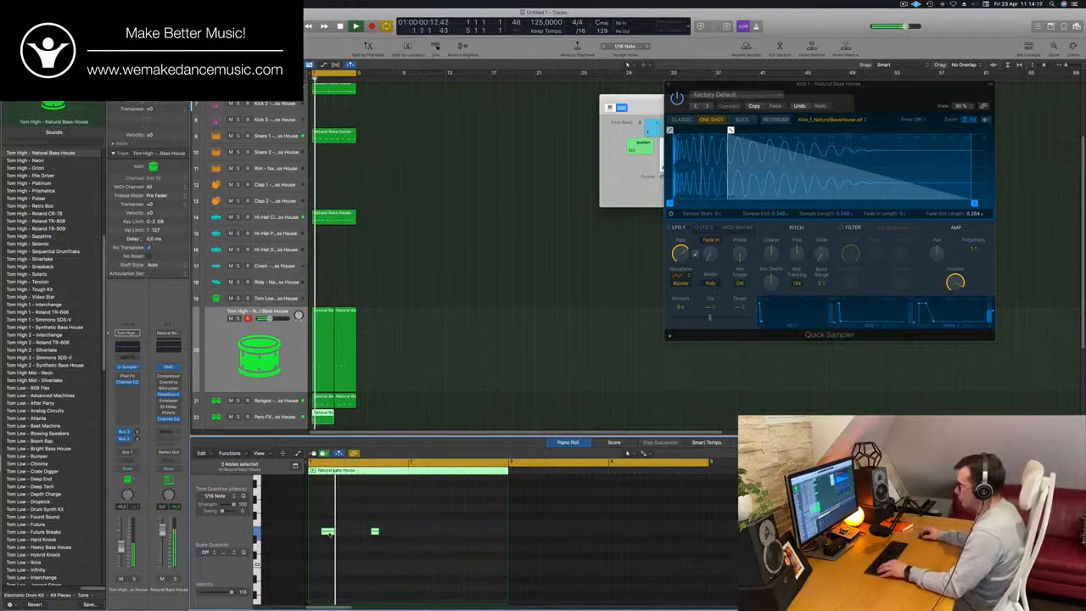
drag(328, 534, 429, 538)
drag(323, 415, 353, 417)
- Select the Perc FX 2 track and adjust its send level to the Delay bus
click(290, 419)
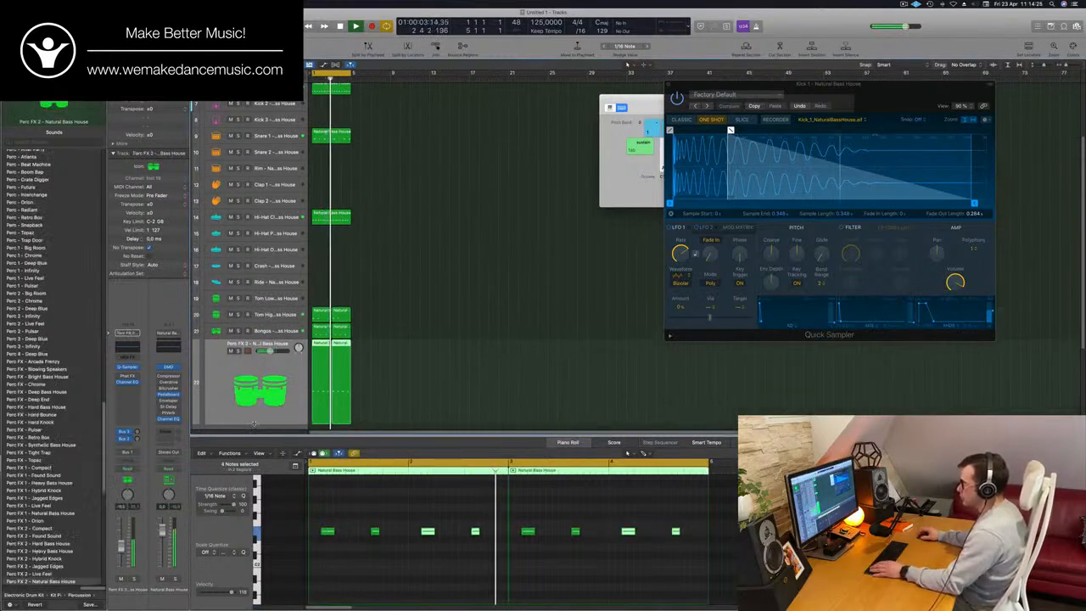
click(128, 433)
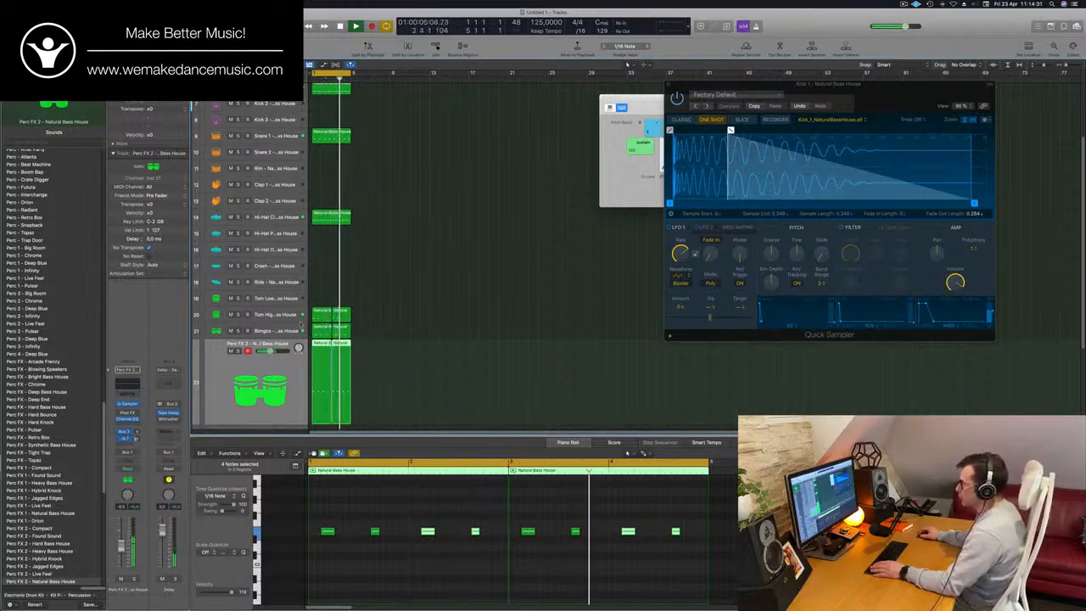
- Move both Perc FX 2 regions to the Perc FX track directly below and transpose all of their notes
scroll(257, 369, down, 2)
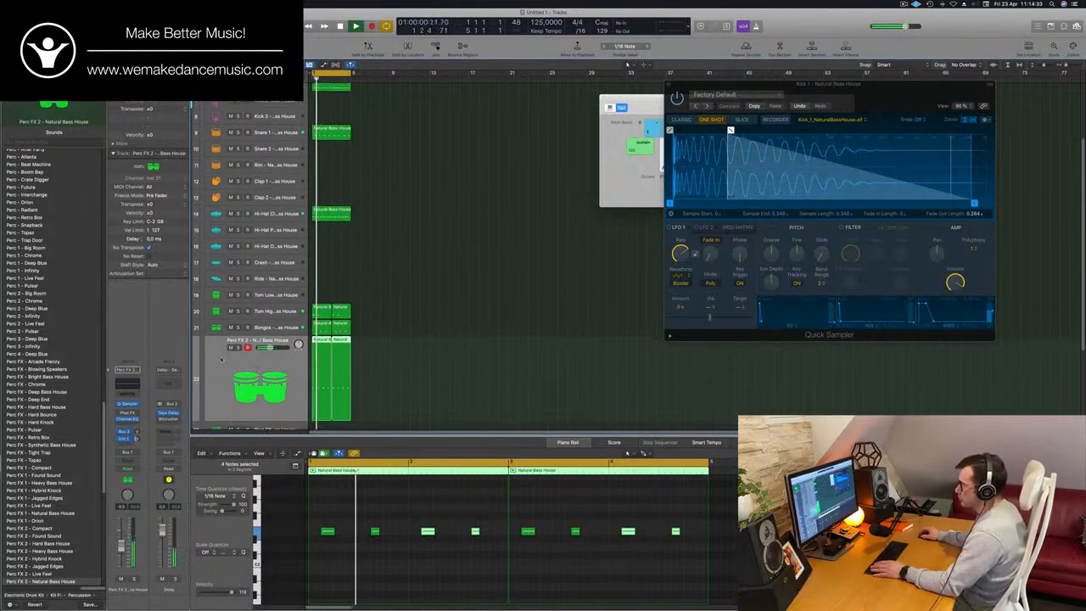
drag(391, 339, 326, 367)
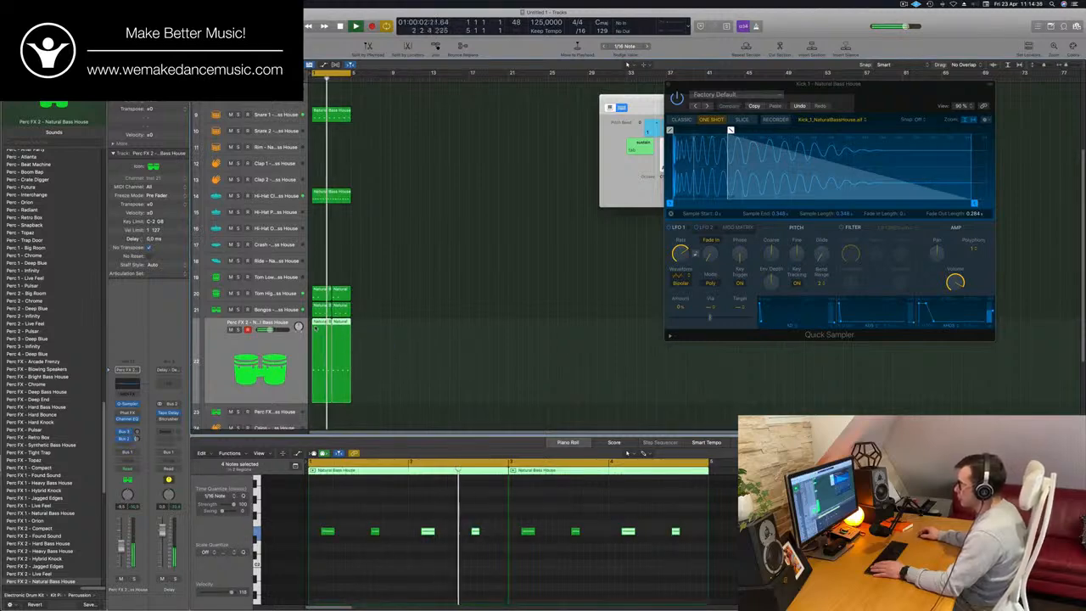
drag(316, 325, 315, 412)
scroll(370, 406, down, 5)
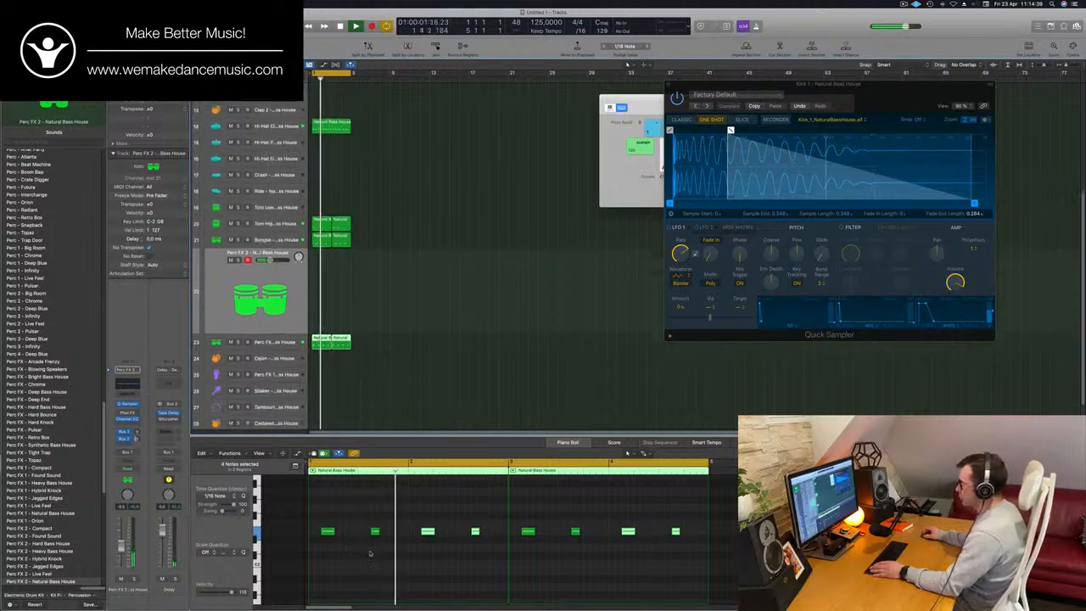
key(super+a)
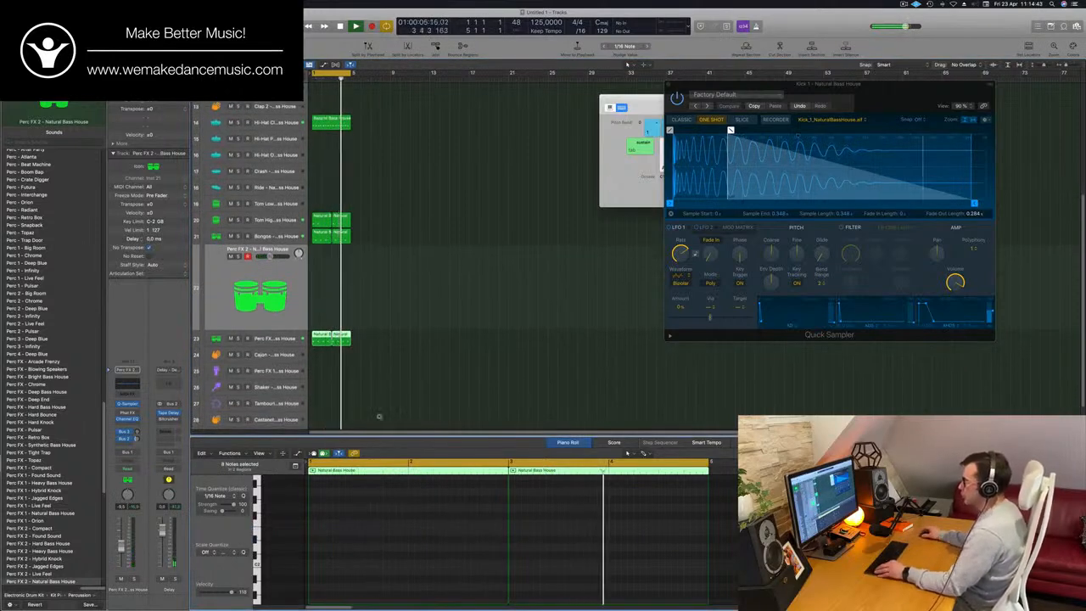
- Copy the first Tom High region to the Tom Low track and shift its two notes to start at bar 2
key(super+Right)
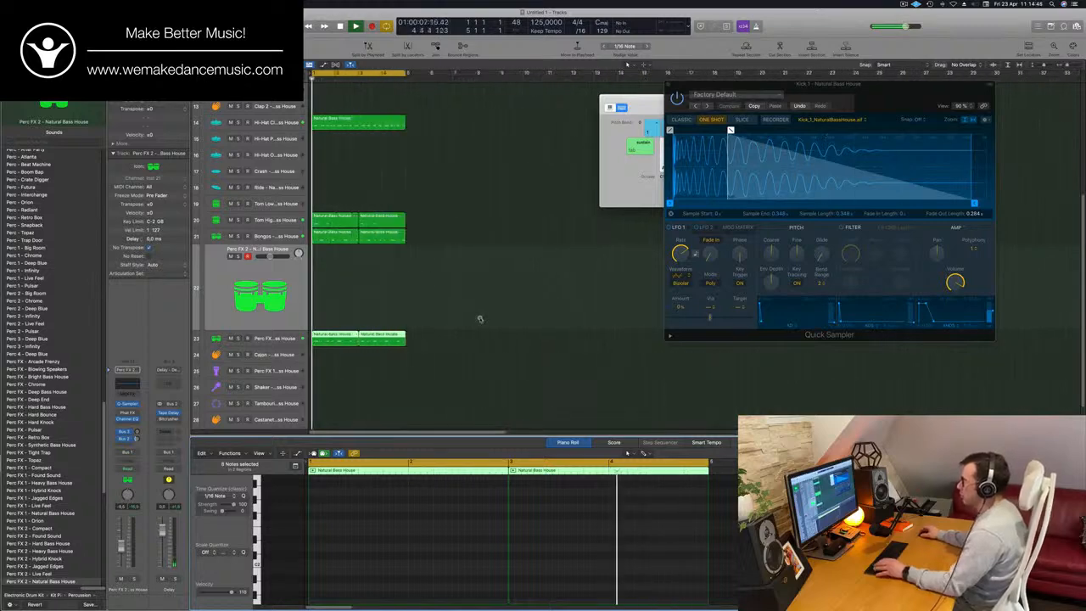
click(339, 222)
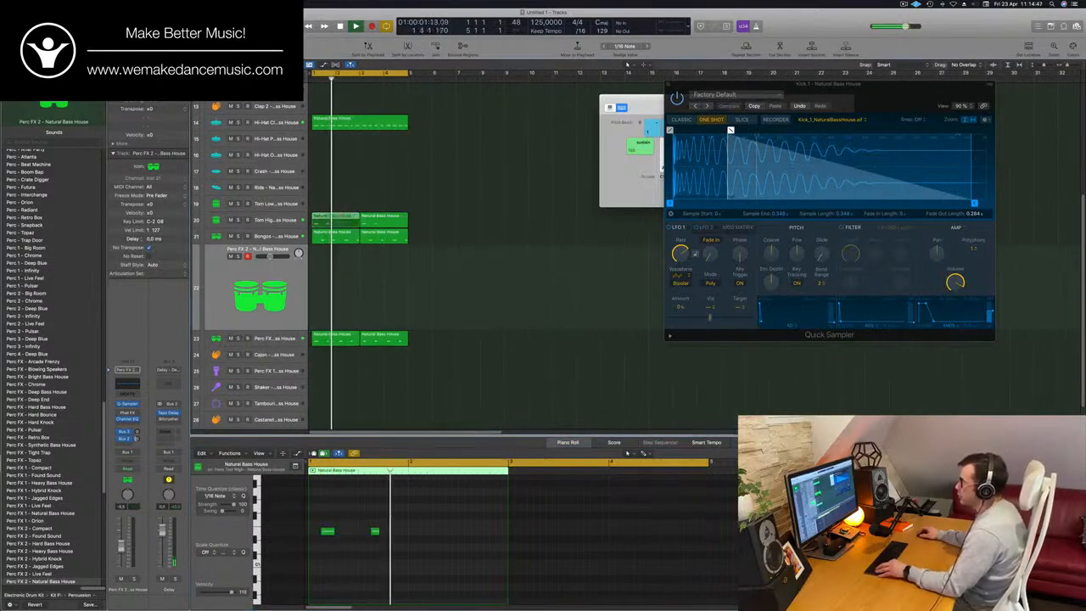
drag(339, 222, 339, 205)
click(341, 533)
key(super+a)
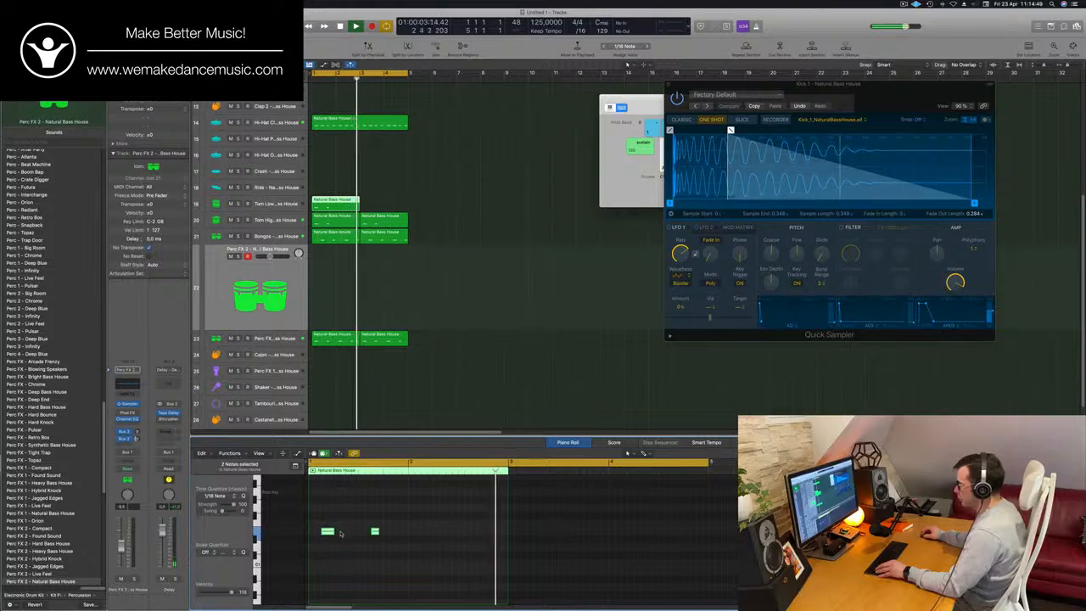
drag(330, 533, 419, 538)
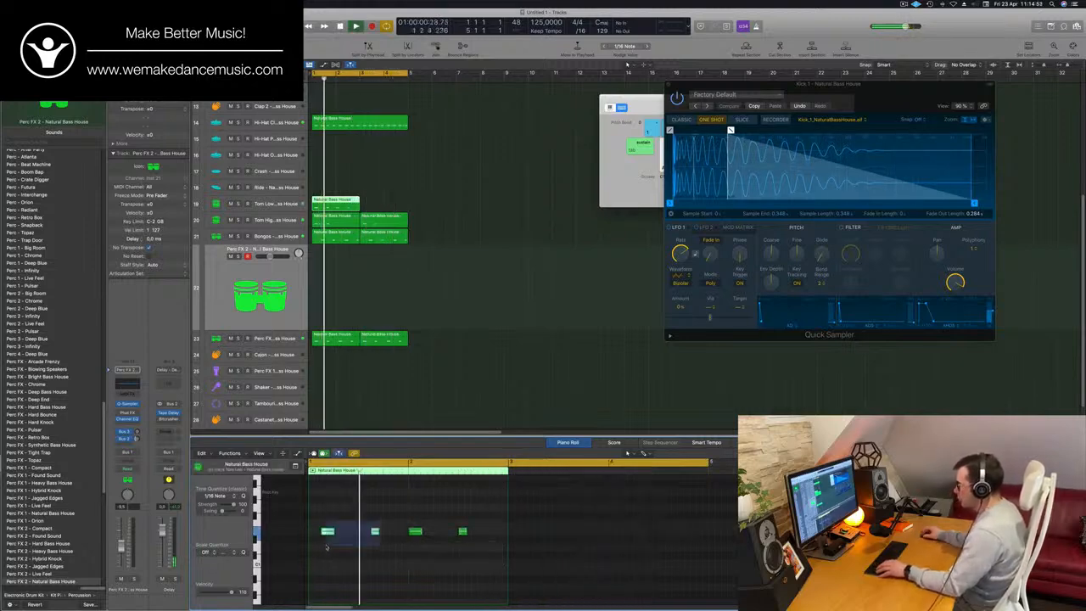
drag(317, 552, 316, 547)
key(BackSpace)
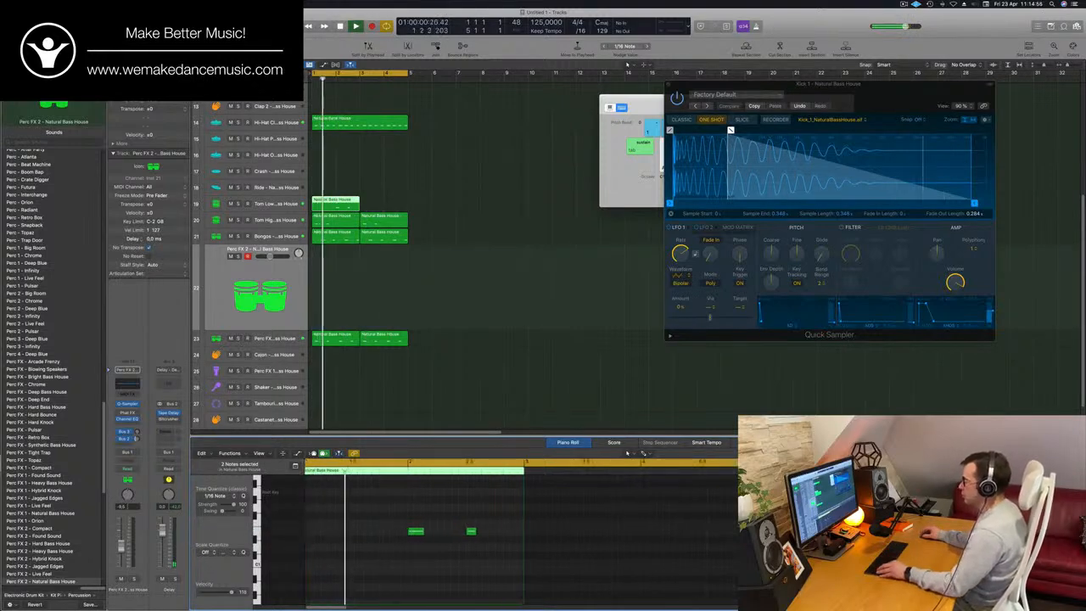
- Duplicate the Tom Low region to bar 3
scroll(329, 544, down, 3)
scroll(328, 545, down, 5)
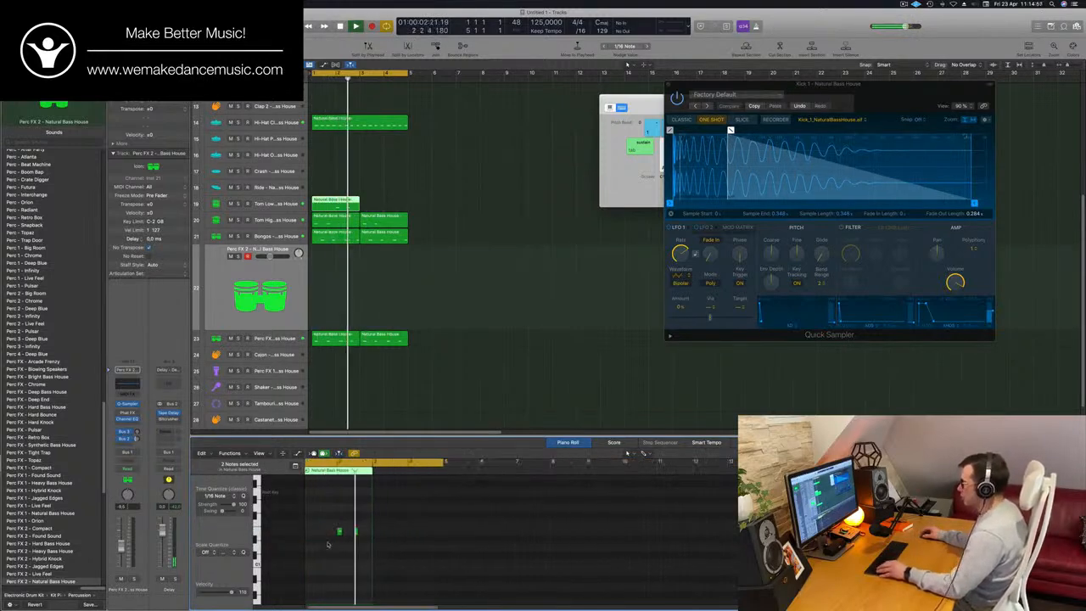
scroll(373, 203, up, 3)
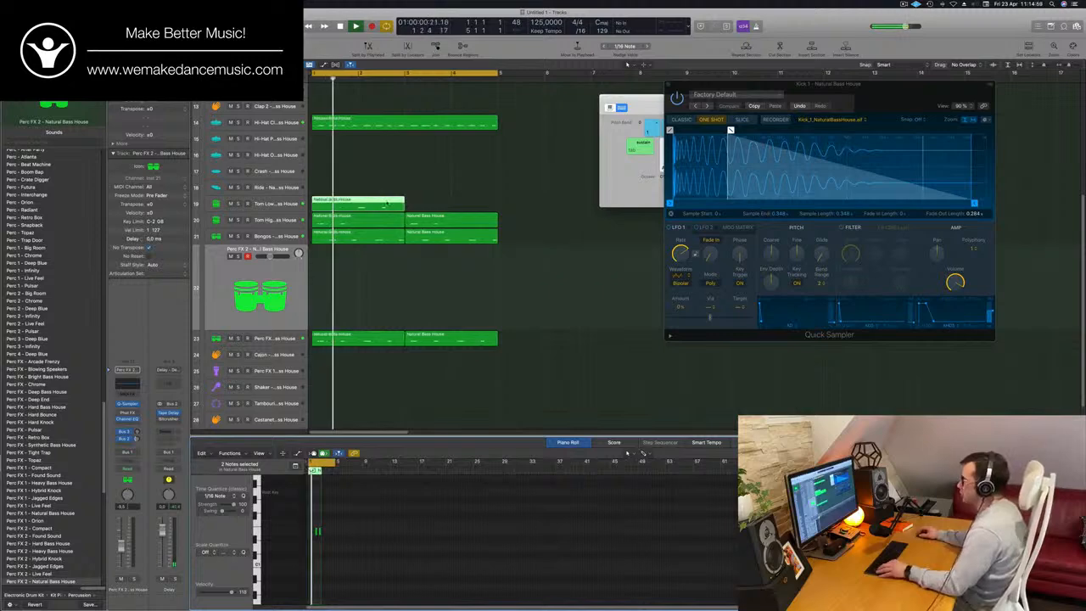
drag(386, 204, 479, 206)
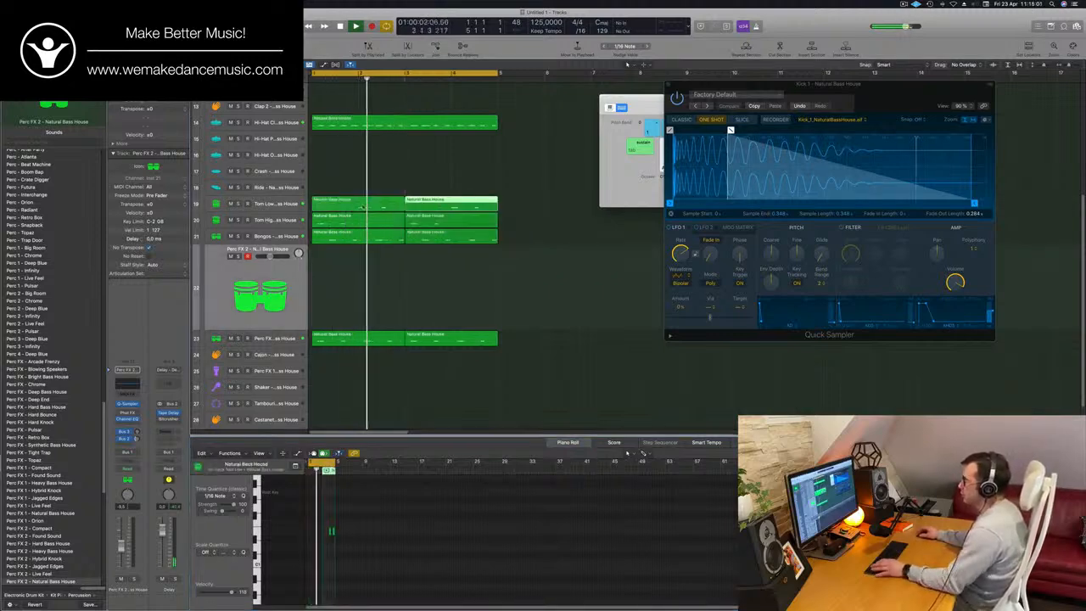
- Lower the coarse pitch of the Tom Low sample in its Quick Sampler and close the plug-in window
click(285, 204)
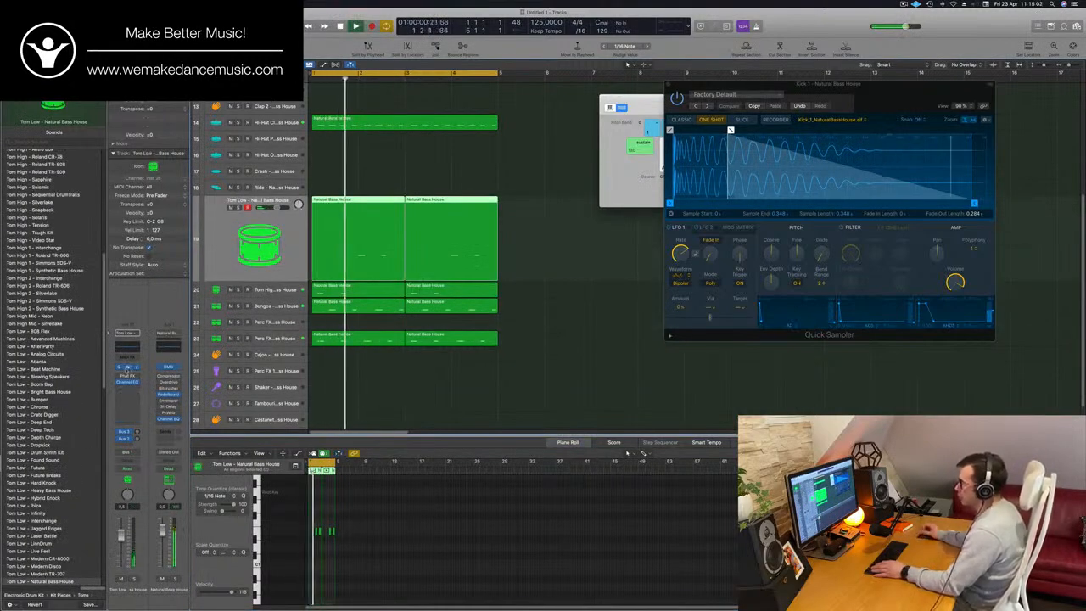
click(126, 368)
drag(612, 111, 675, 131)
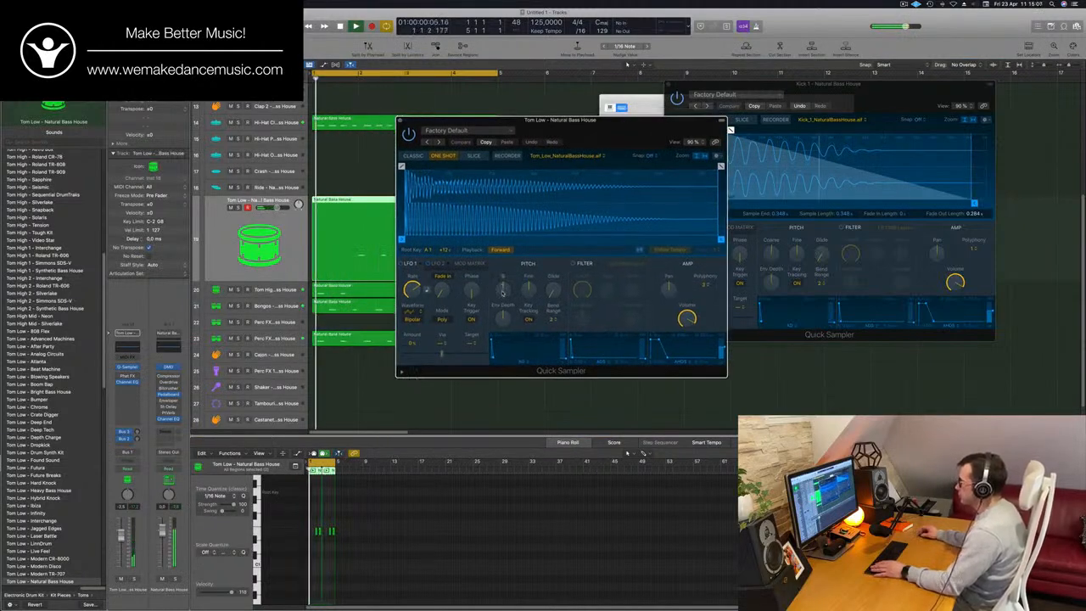
drag(502, 291, 503, 313)
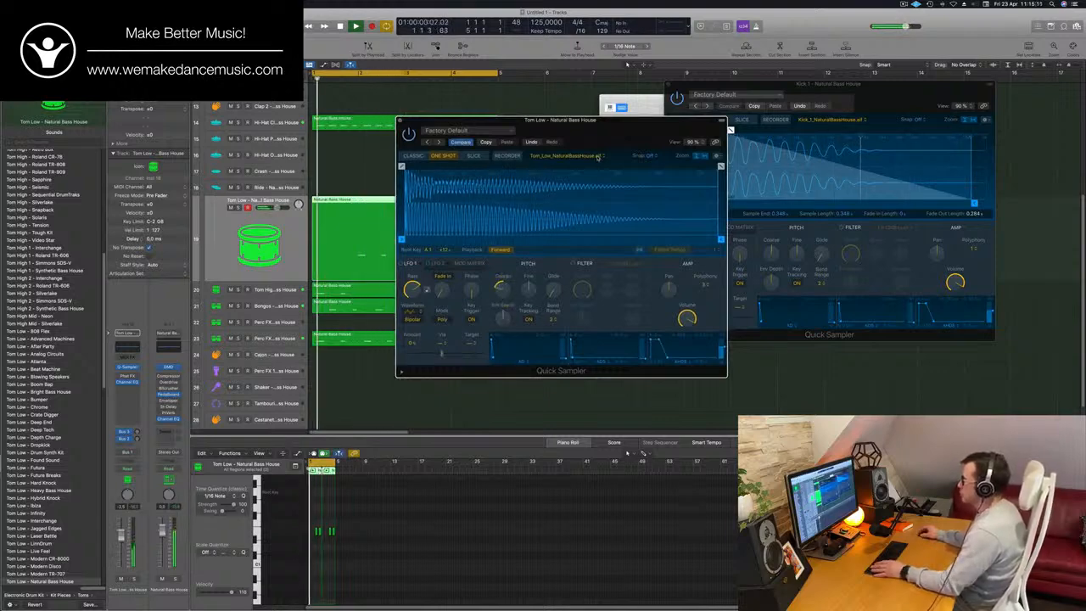
drag(598, 157, 690, 149)
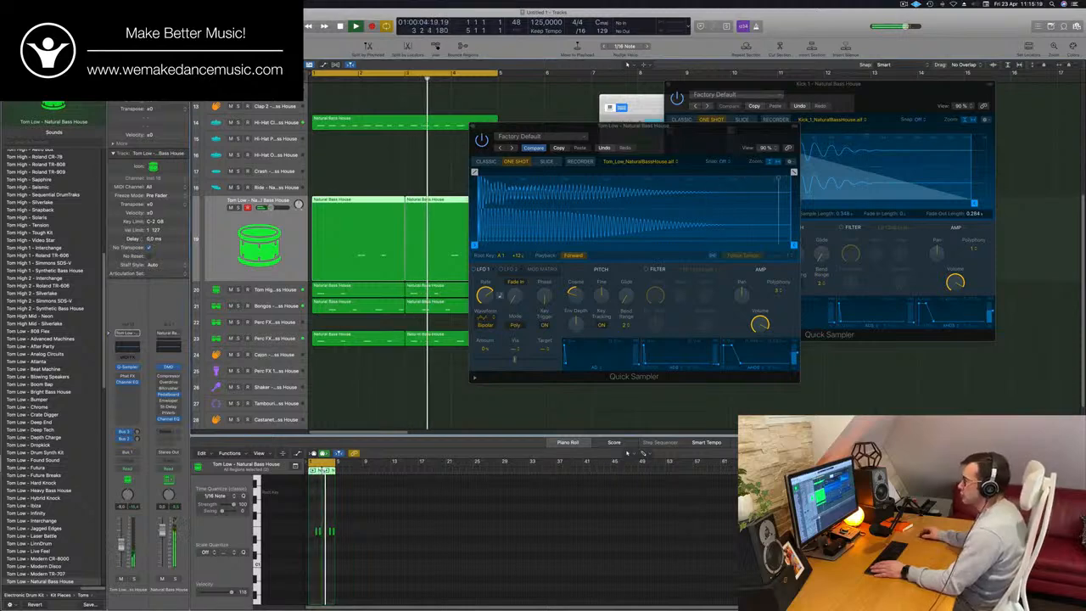
drag(475, 128, 342, 159)
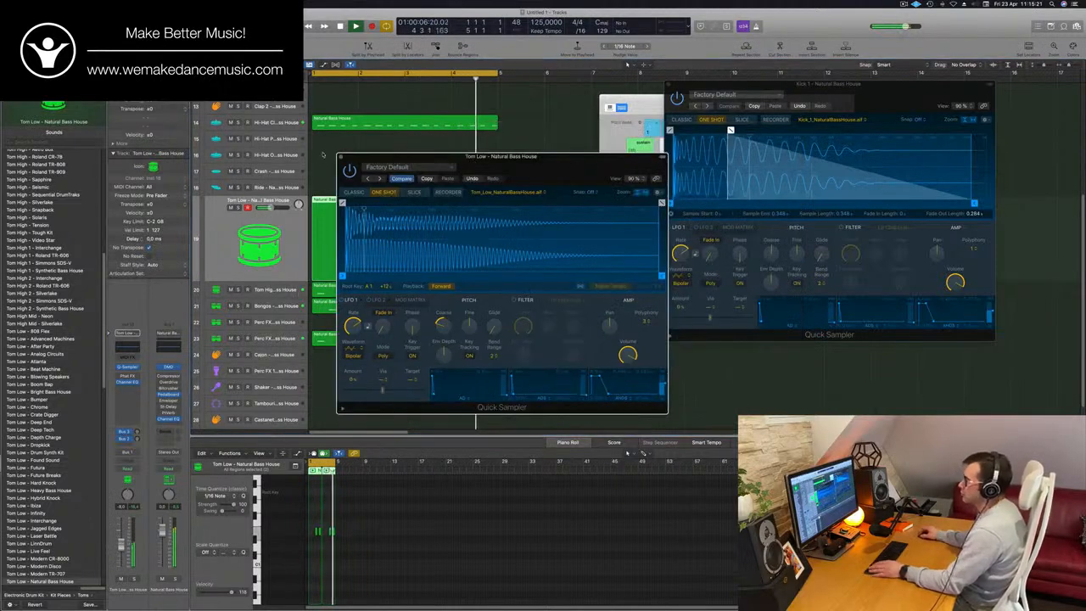
click(340, 157)
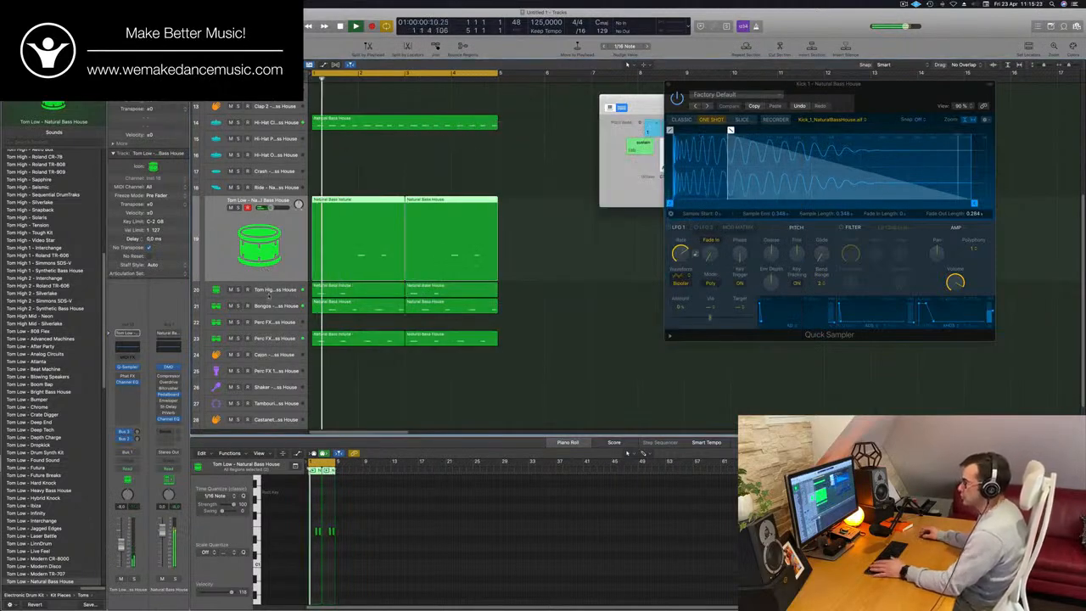
- Solo the Tom High track to check it, restore the full mix and adjust the track's volume
click(236, 290)
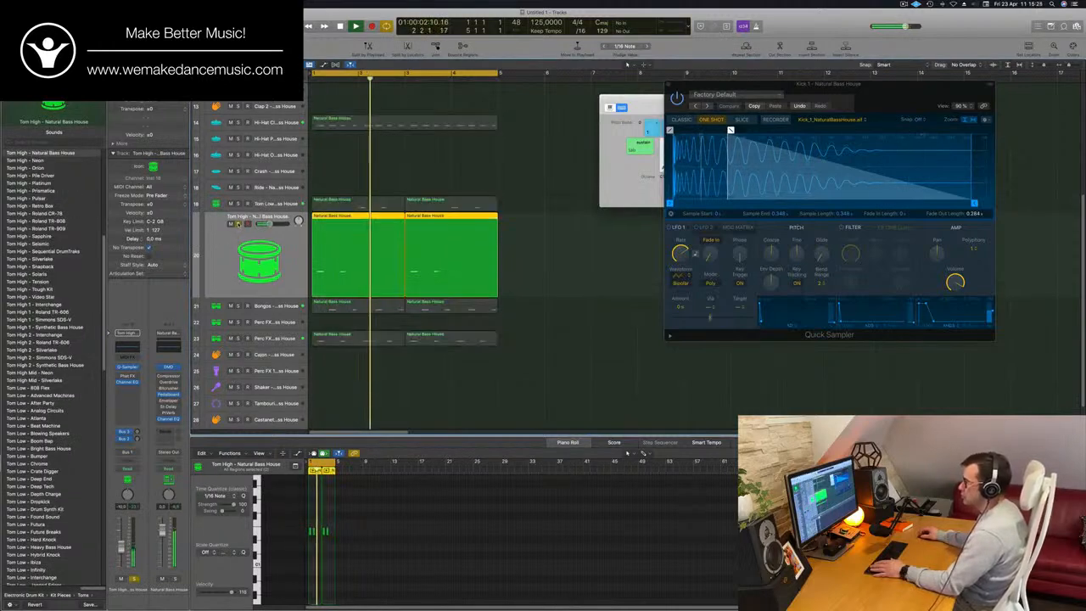
key(Return)
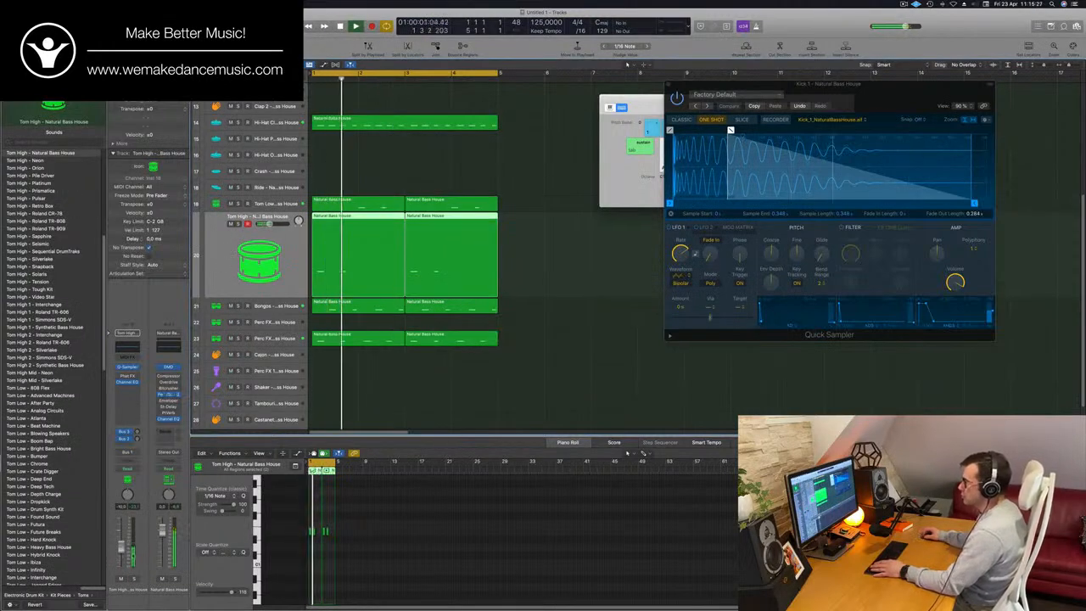
key(Return)
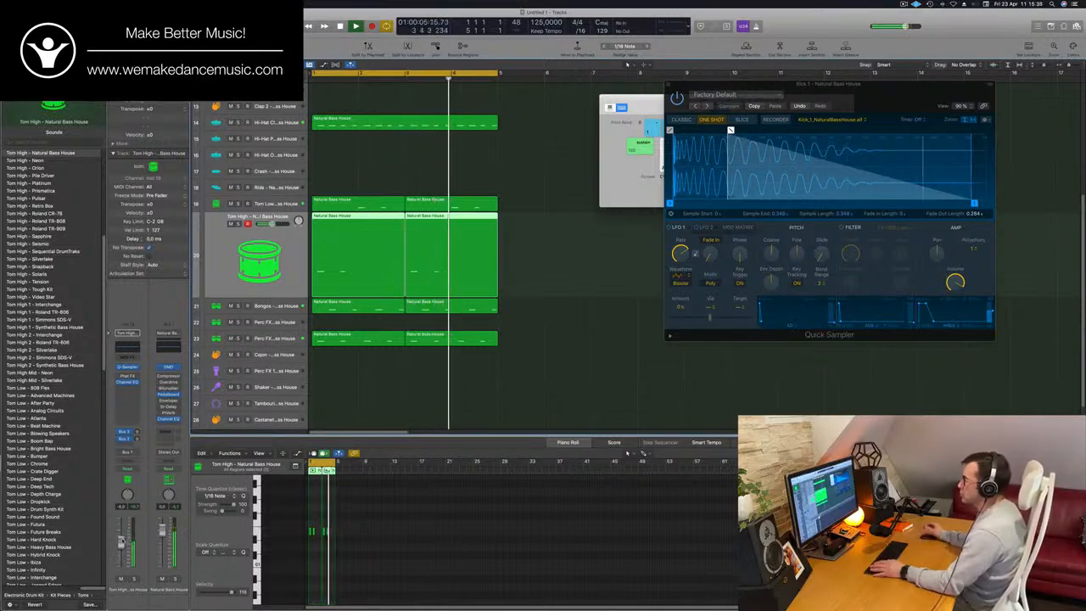
- Copy the Hi-Hat Closed region to the Hi-Hat Pedal track below it
scroll(367, 266, up, 5)
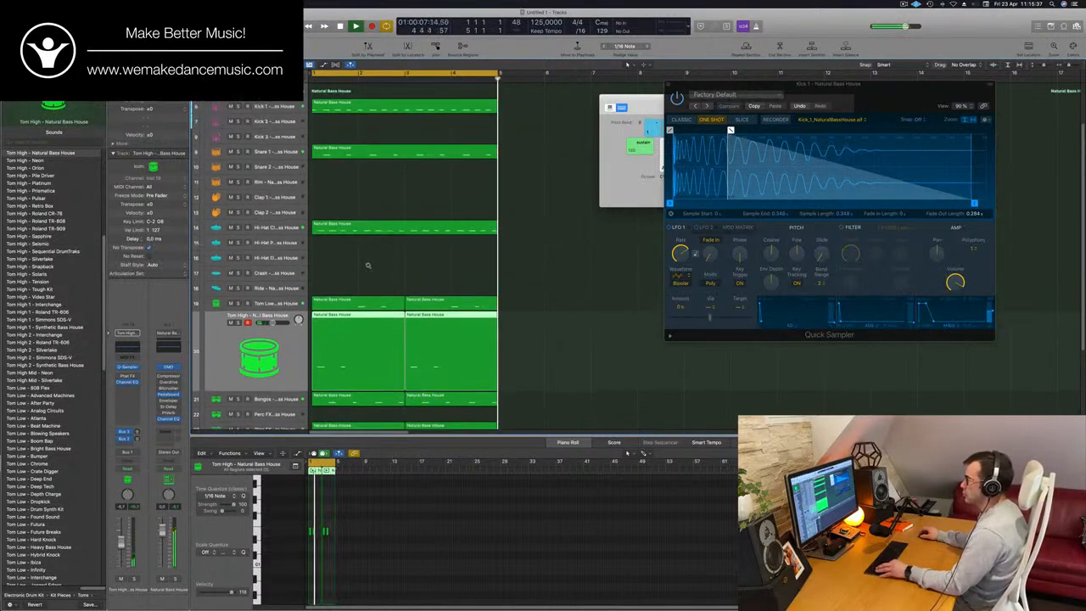
scroll(367, 265, up, 3)
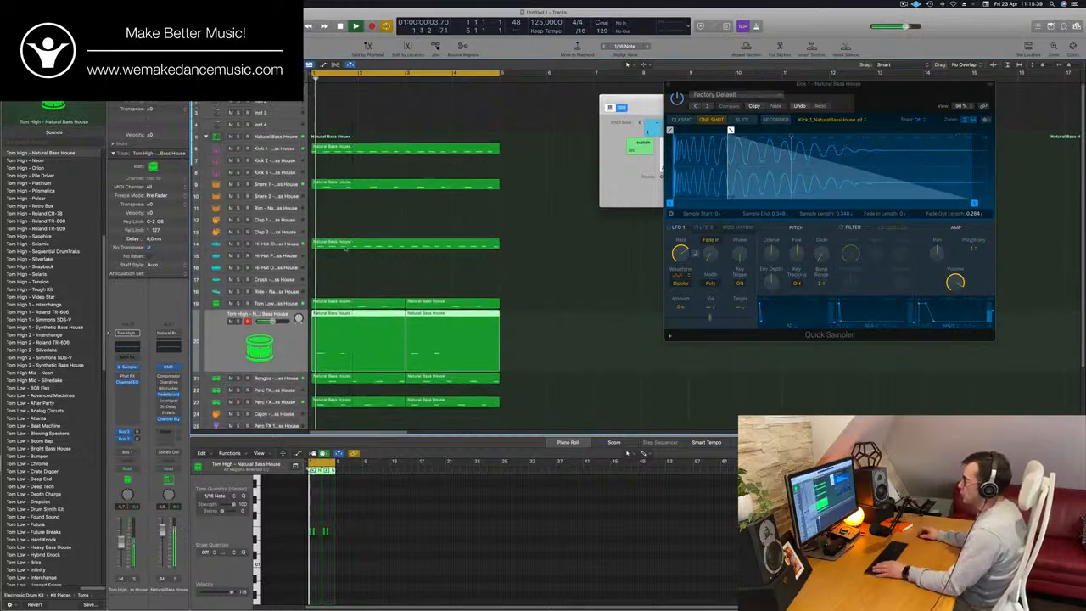
click(363, 243)
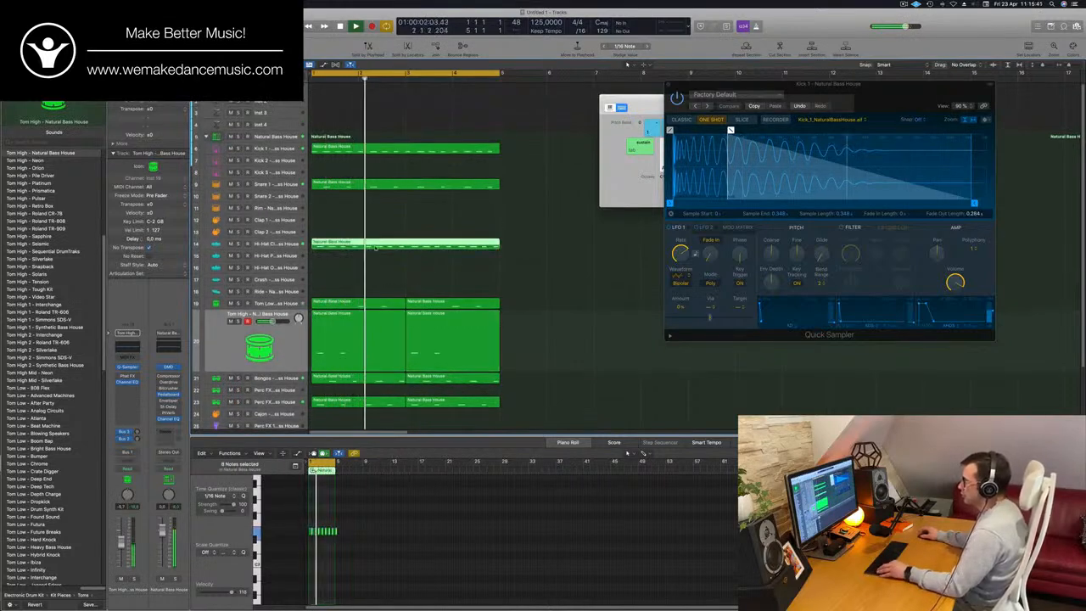
drag(380, 248, 380, 255)
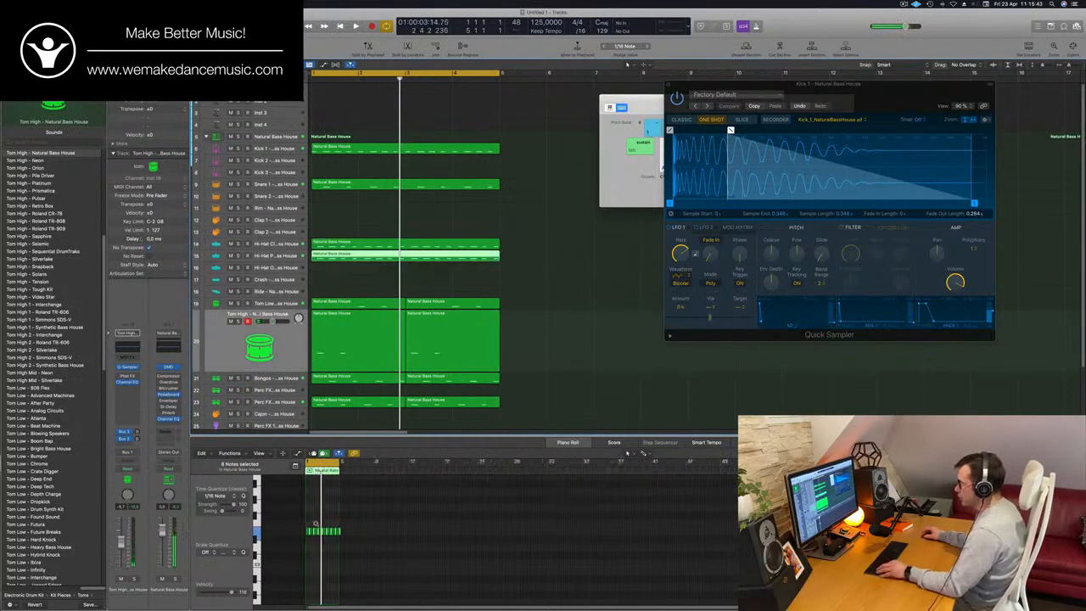
- Select all notes in the copied Hi-Hat Pedal region and duplicate them slightly earlier to double the pattern, and play it back
scroll(317, 524, up, 5)
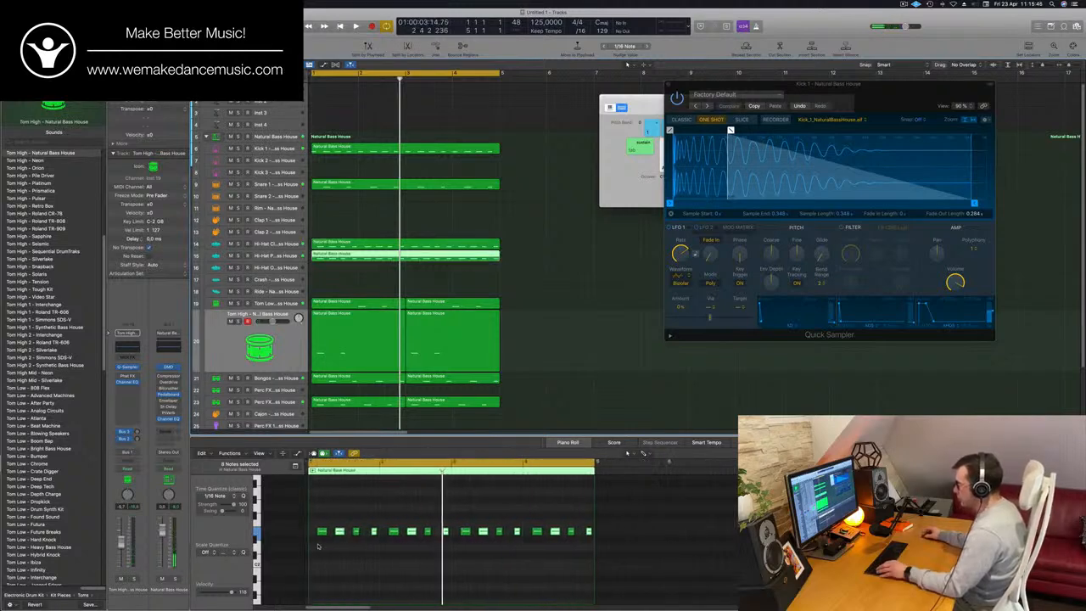
drag(318, 546, 605, 520)
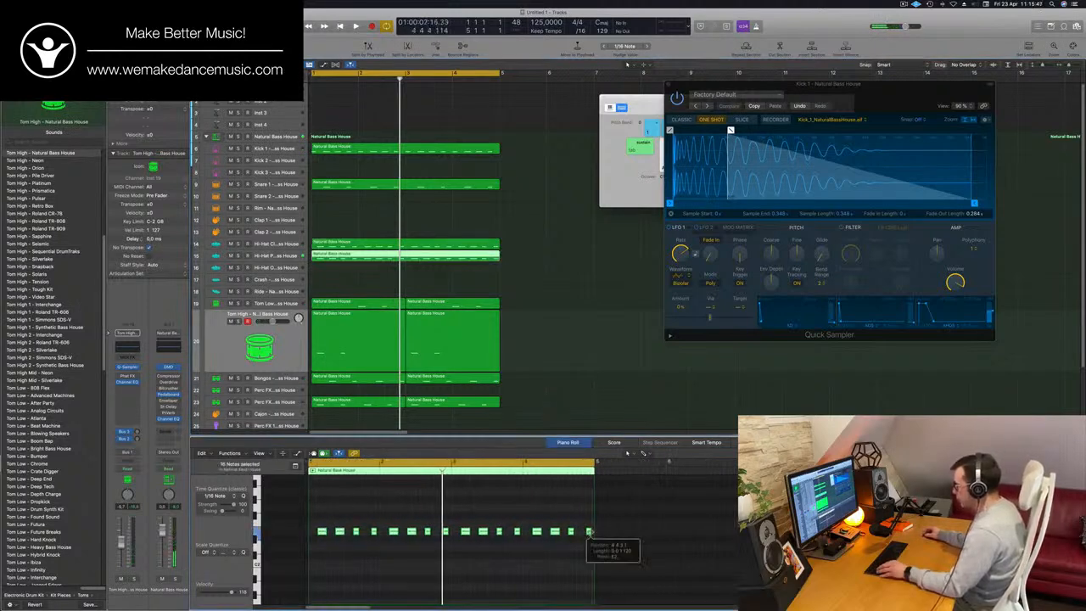
key(super+Right)
key(super+Right)
key(super+Right)
scroll(392, 509, left, 5)
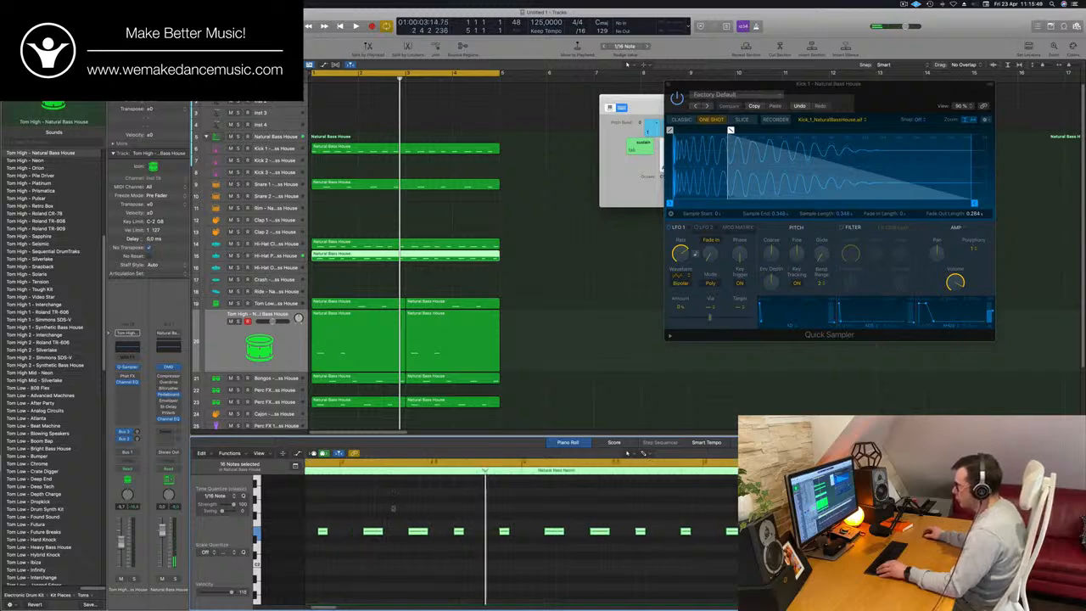
drag(333, 532, 321, 532)
key(space)
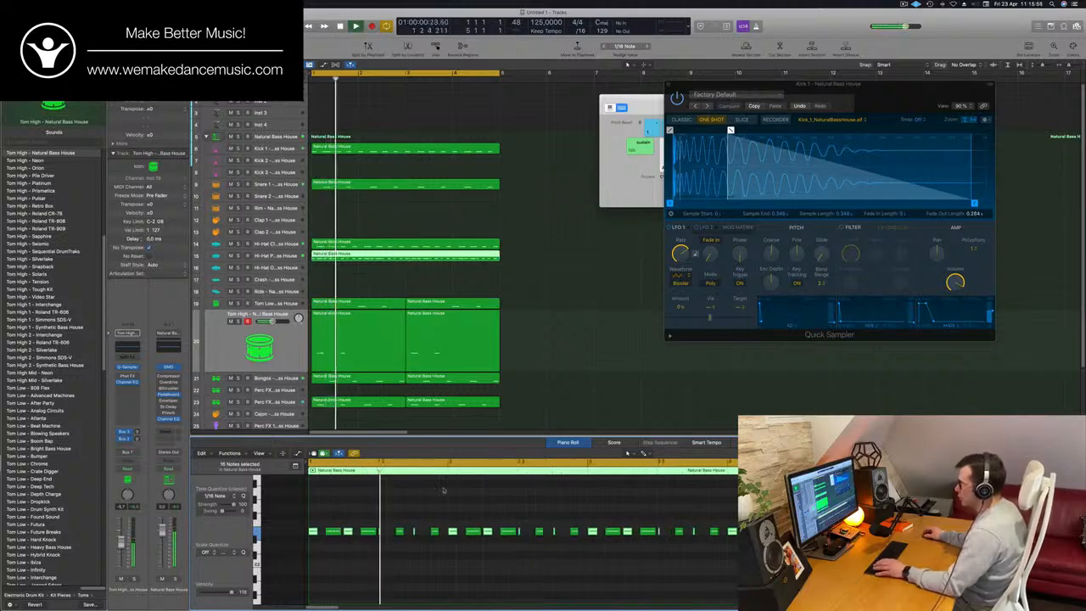
- Move the doubled region off the Hi-Hat Pedal track, by way of the Hi-Hat Open track, to the Ride track
click(368, 255)
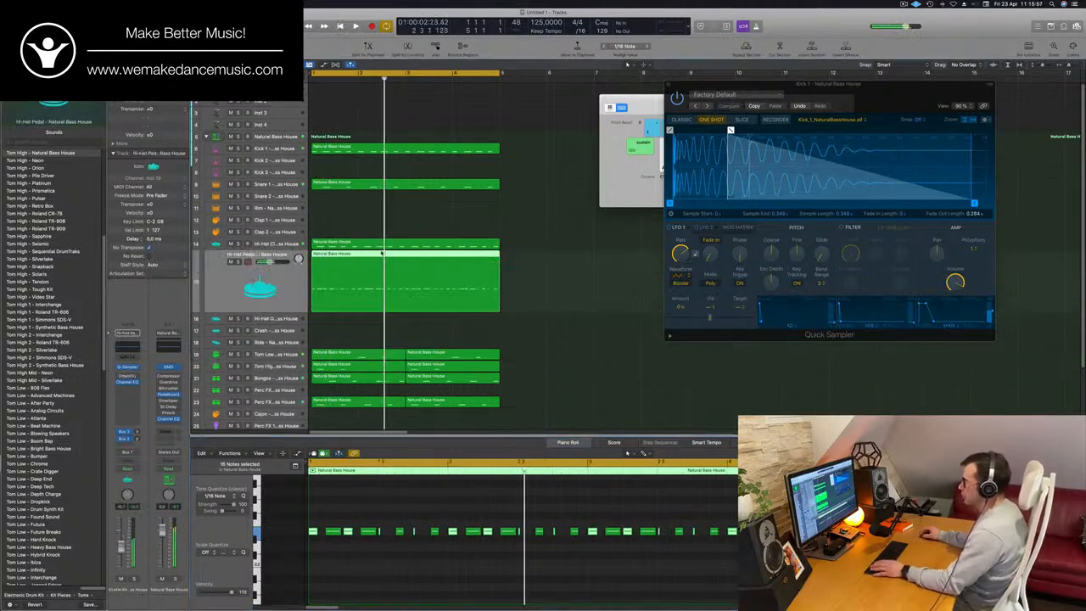
mouse_move(403, 301)
mouse_down()
mouse_move(405, 332)
mouse_move(404, 322)
mouse_up()
click(451, 270)
key(Delete)
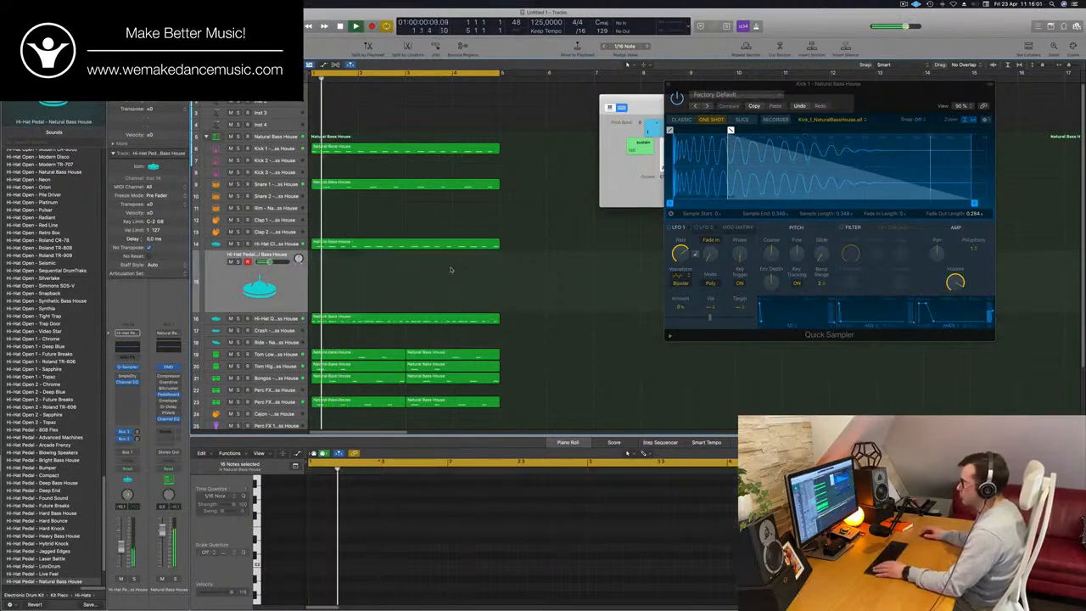
drag(389, 322, 388, 341)
- Transpose all notes of the Ride region and adjust the Ride track's send level to the Delay bus
scroll(366, 514, down, 2)
click(391, 512)
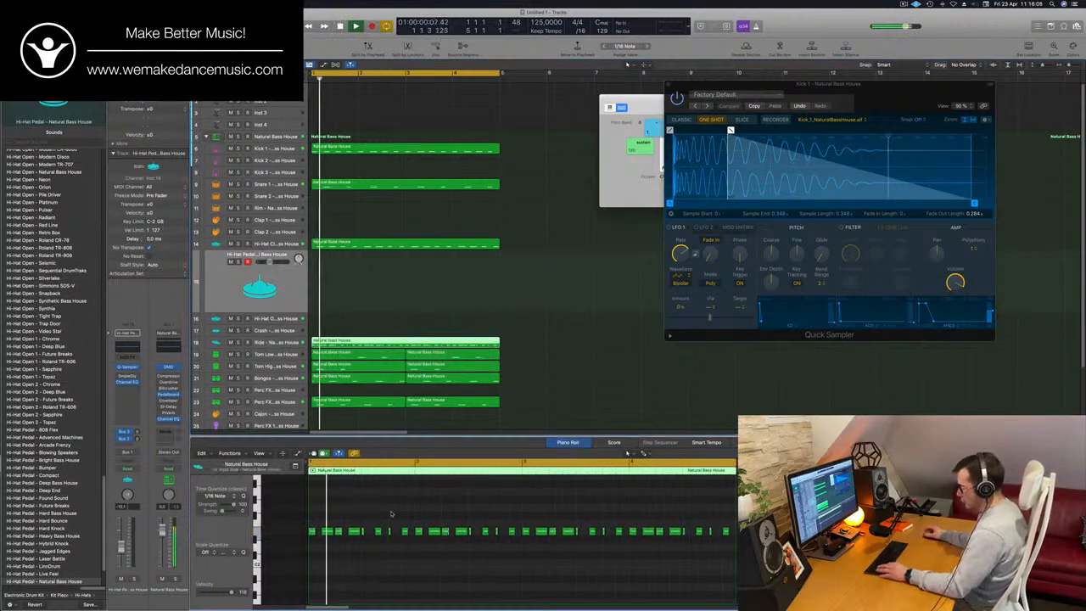
key(super+a)
key(alt+shift+Down)
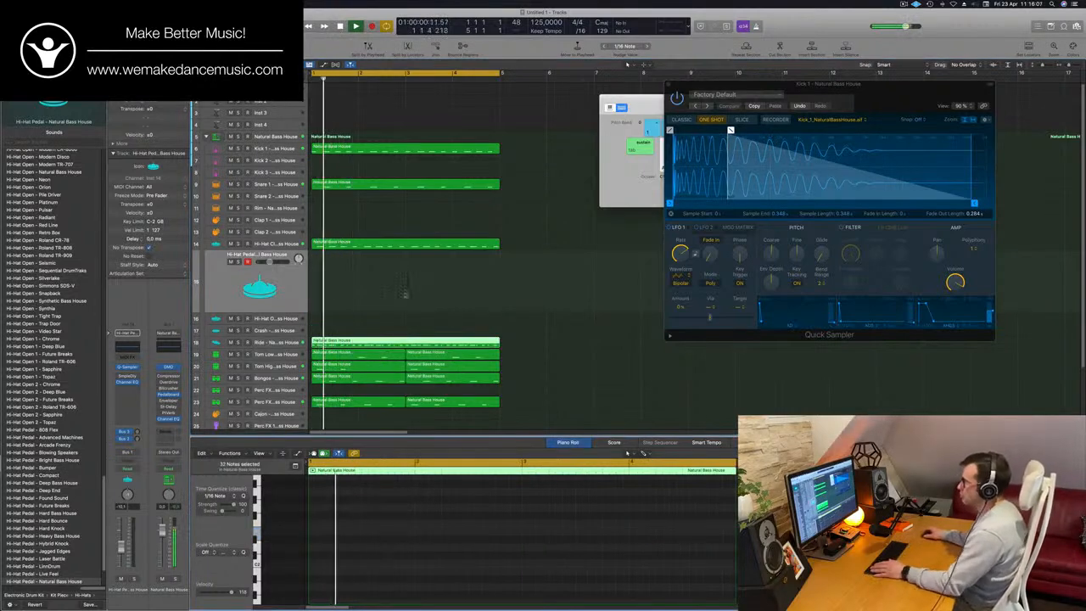
click(290, 343)
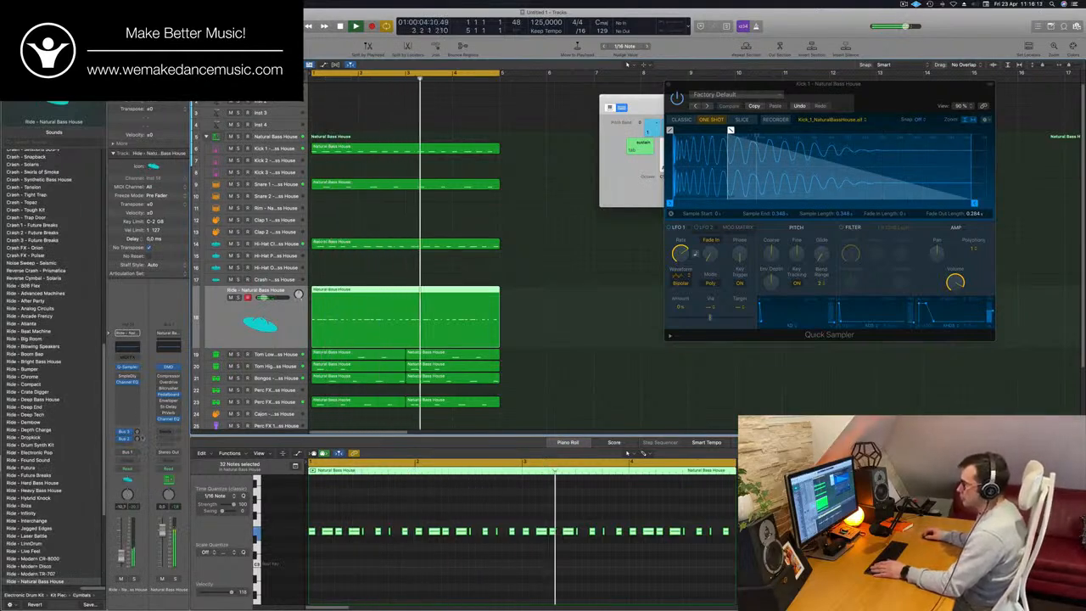
click(137, 439)
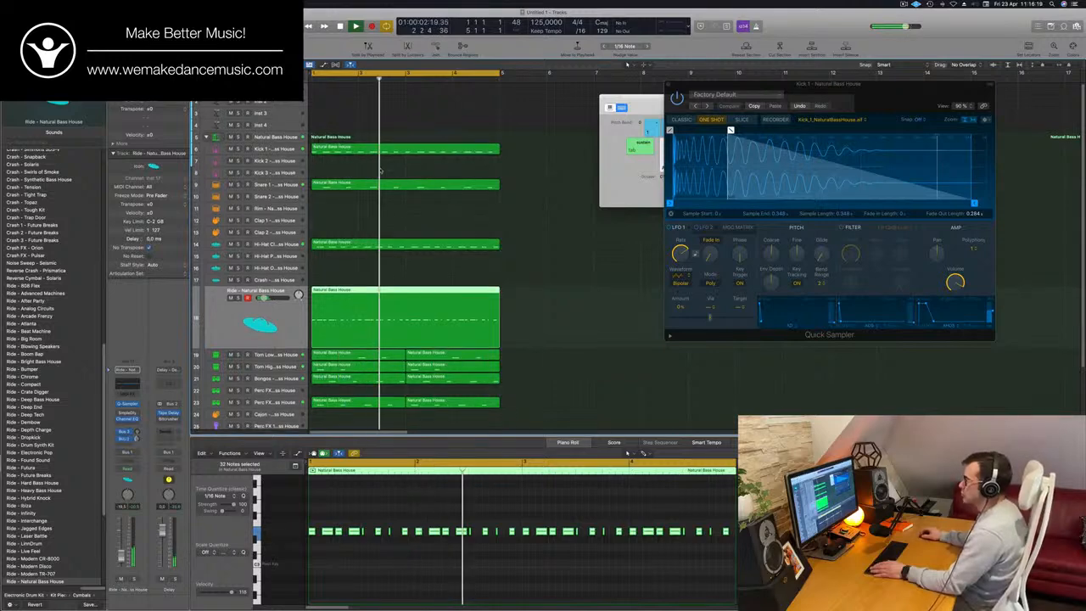
- Copy the Kick 1 region to the Kick 2 track and play the layered kicks with the Kick 2 track selected
click(409, 149)
drag(409, 149, 408, 161)
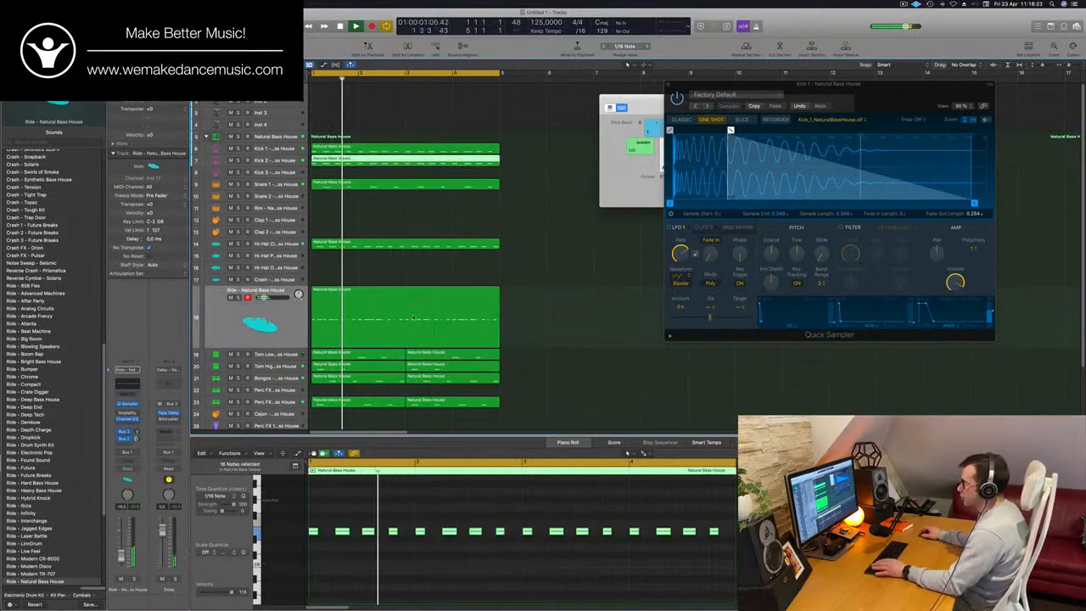
click(260, 161)
key(space)
key(space)
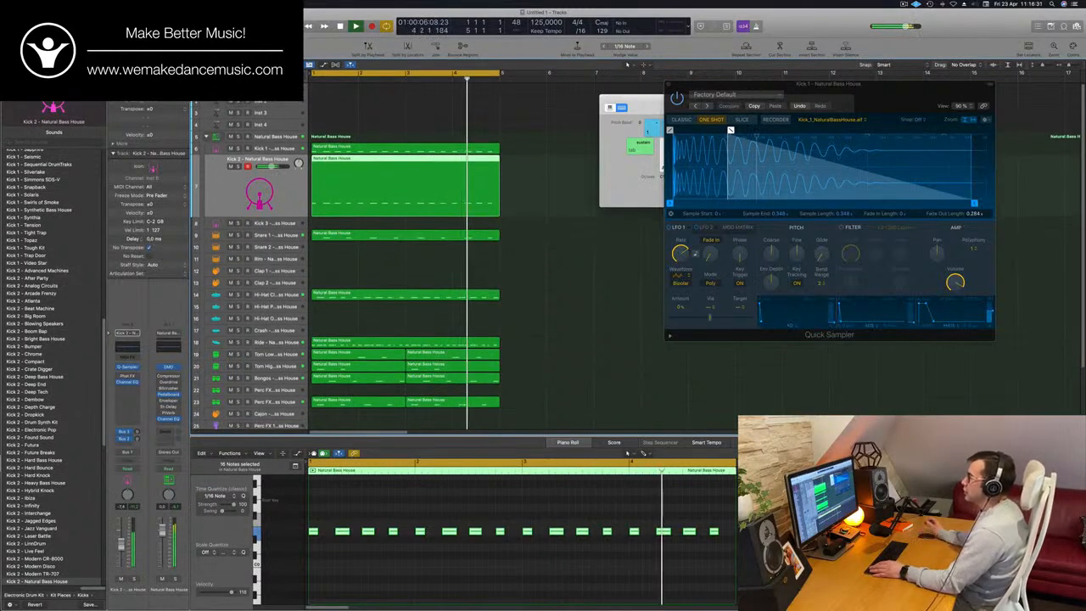
- Replace Alchemy on the Inst 1 track with a stereo Retro Synth and move its window clear of the regions
click(273, 89)
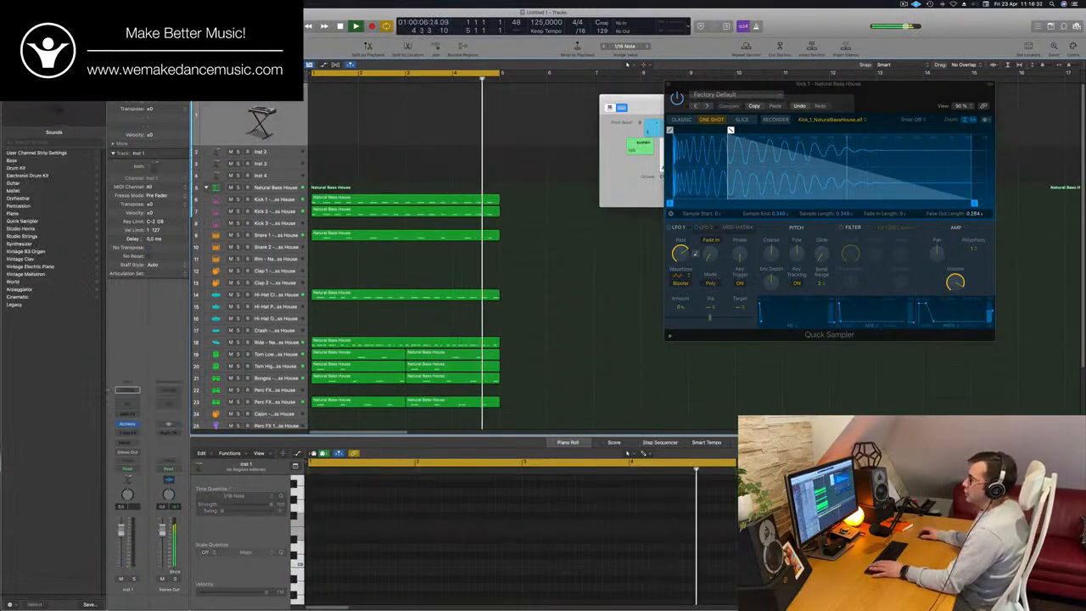
click(126, 424)
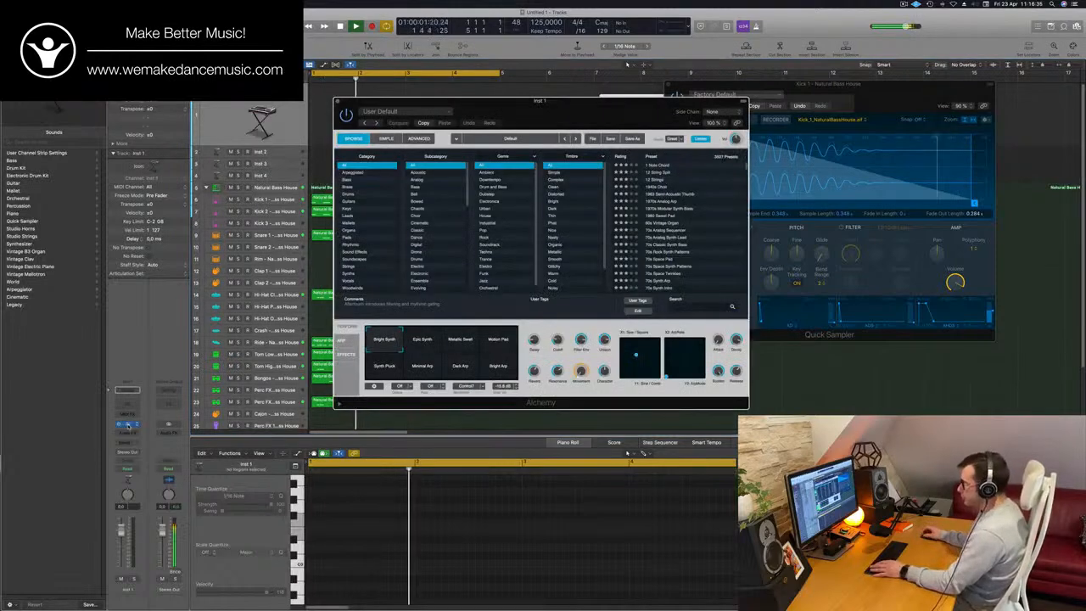
click(135, 425)
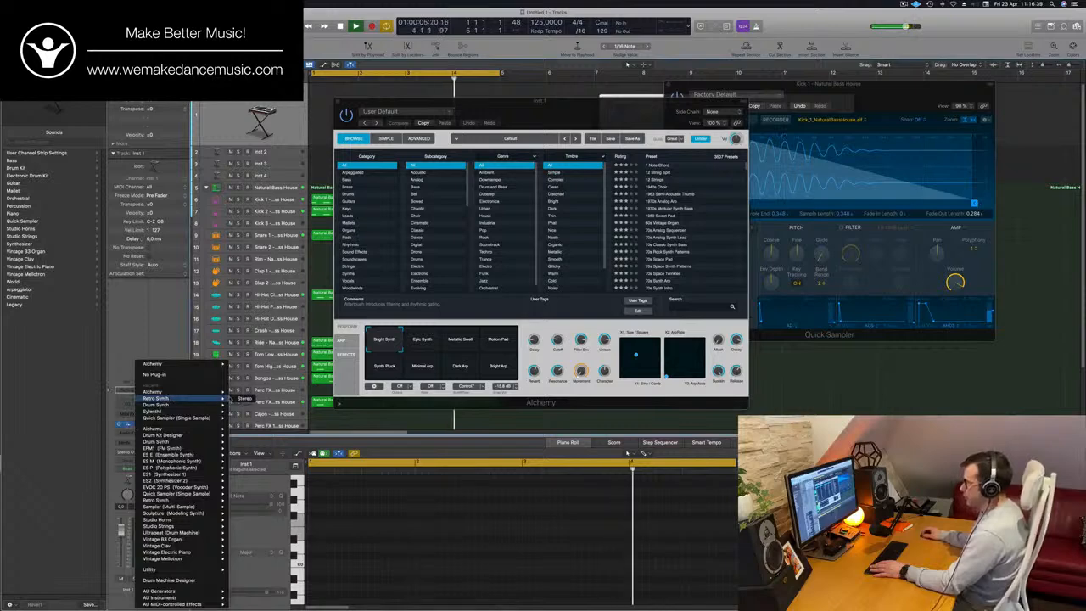
click(244, 397)
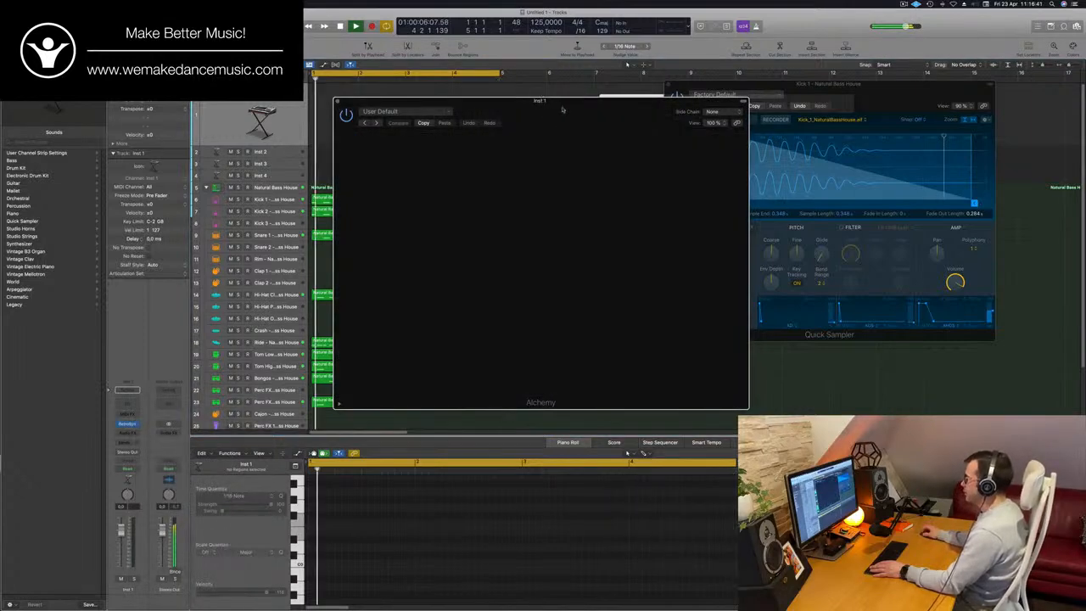
drag(562, 108, 828, 137)
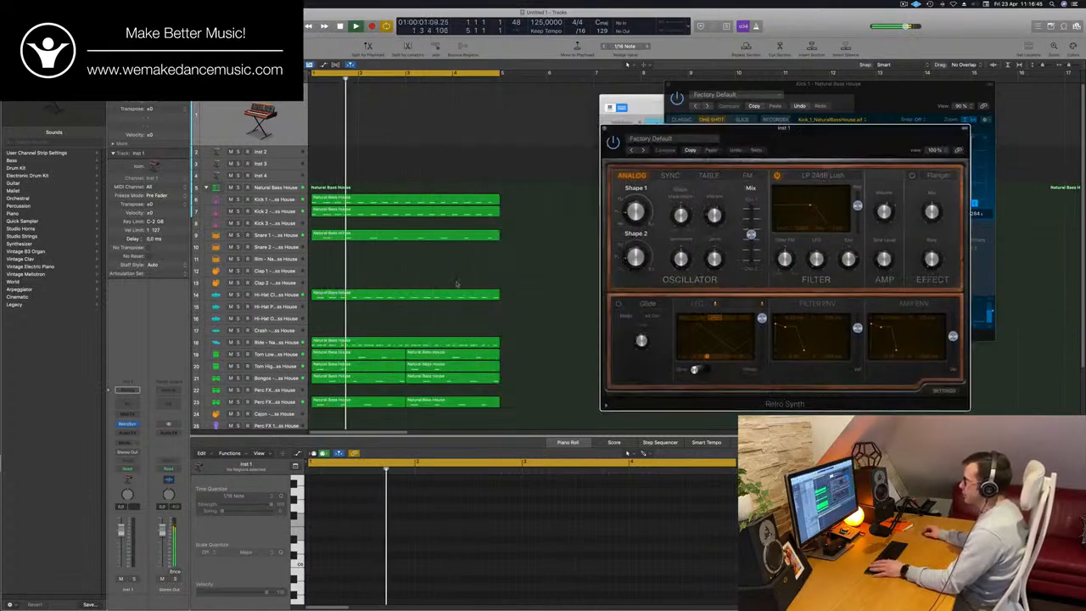
key(Return)
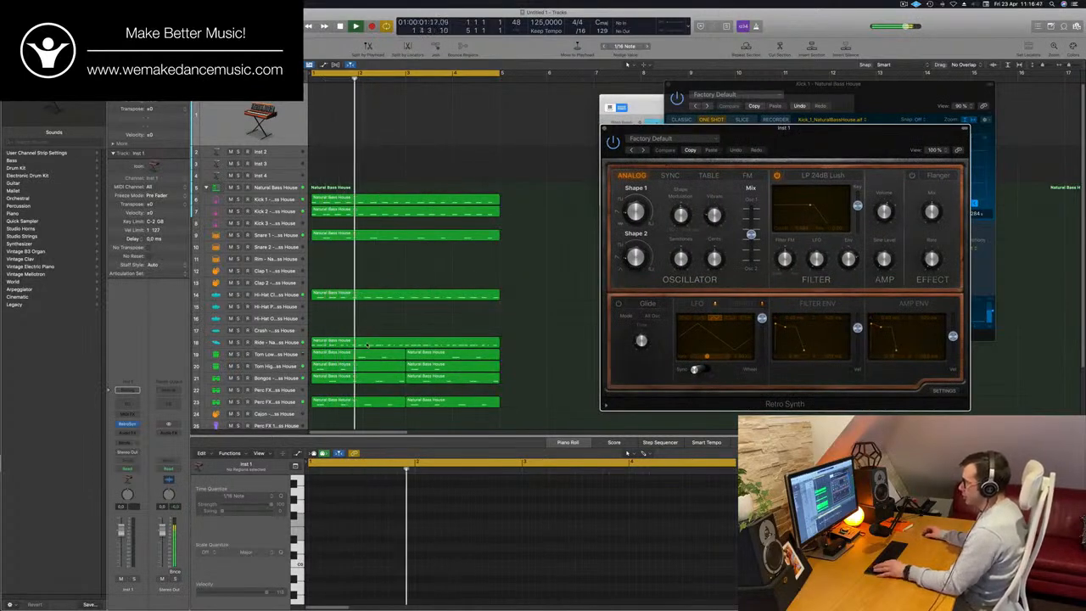
- Copy the Ride region to the Inst 1 track, transpose all of its notes down and play it with the Retro Synth
click(369, 344)
drag(368, 344, 366, 100)
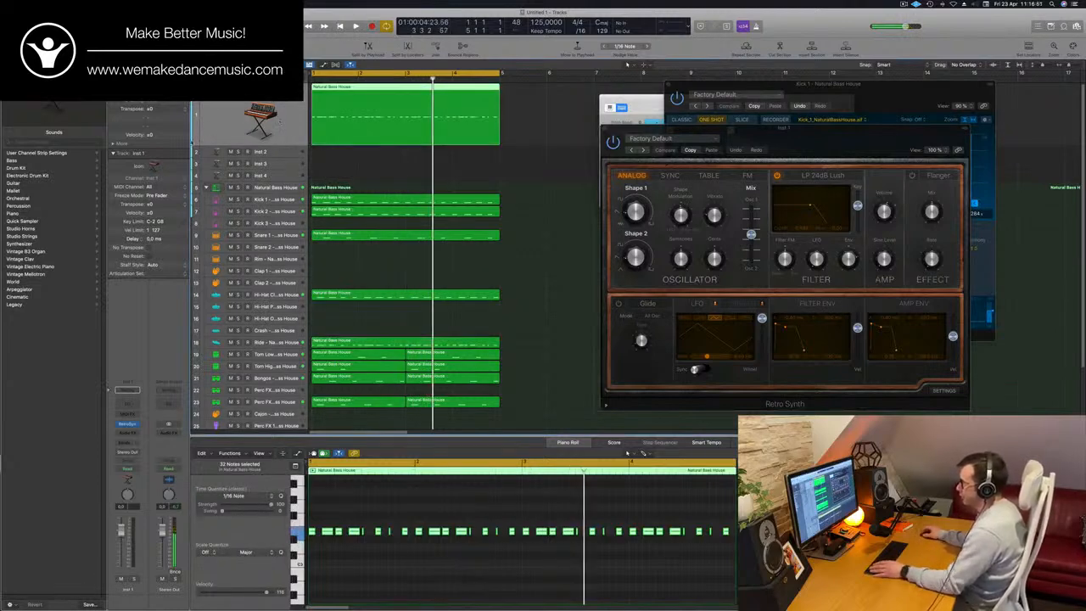
key(space)
key(space)
click(435, 575)
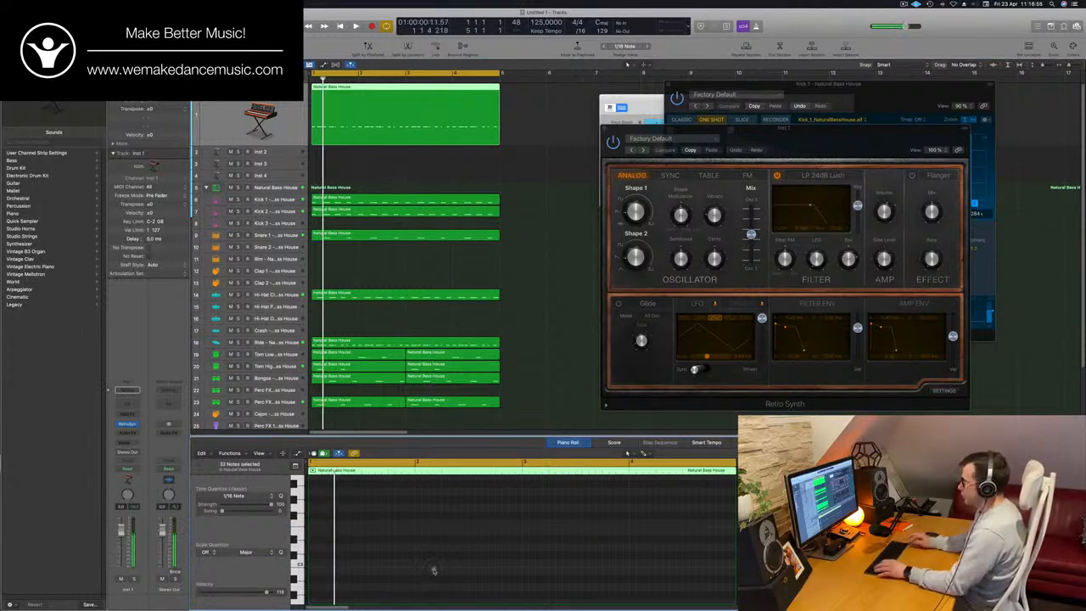
click(415, 111)
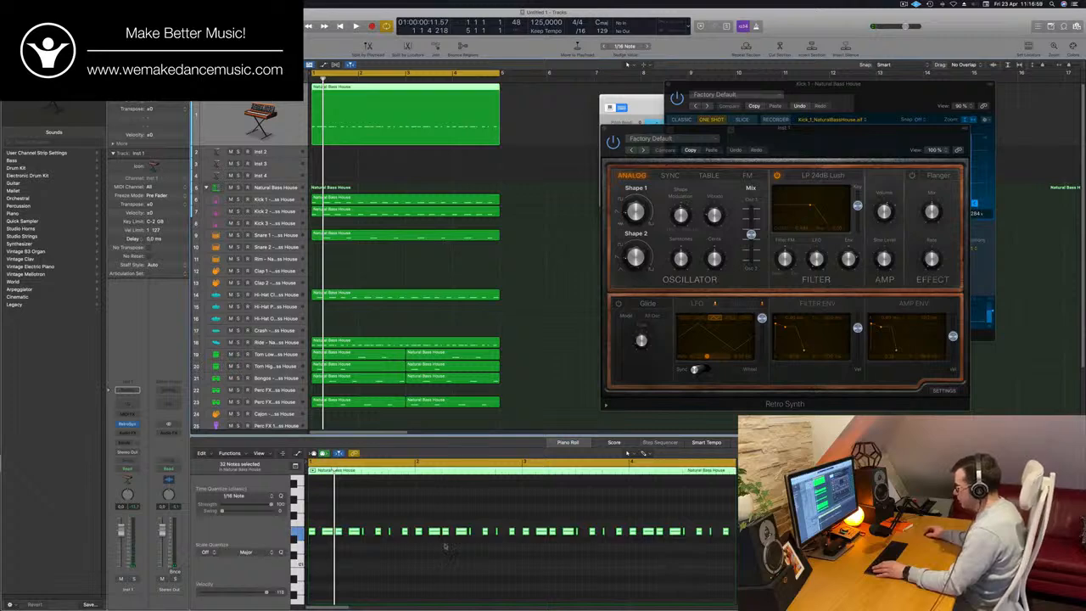
key(space)
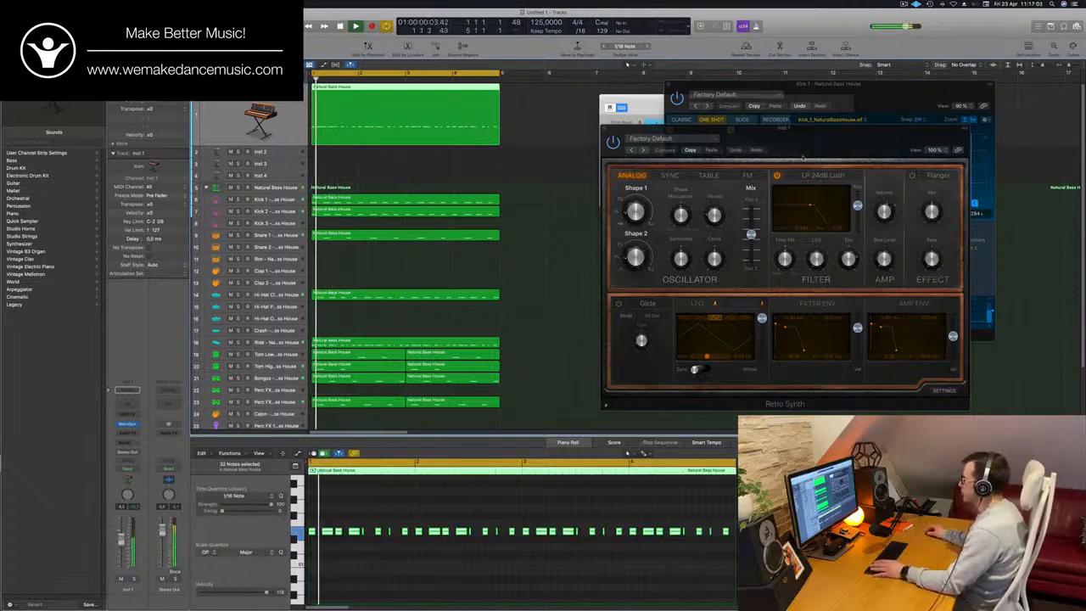
- Load the Airbass Synth preset from the Synth Bass category into the Retro Synth and reposition its window
drag(664, 150, 479, 120)
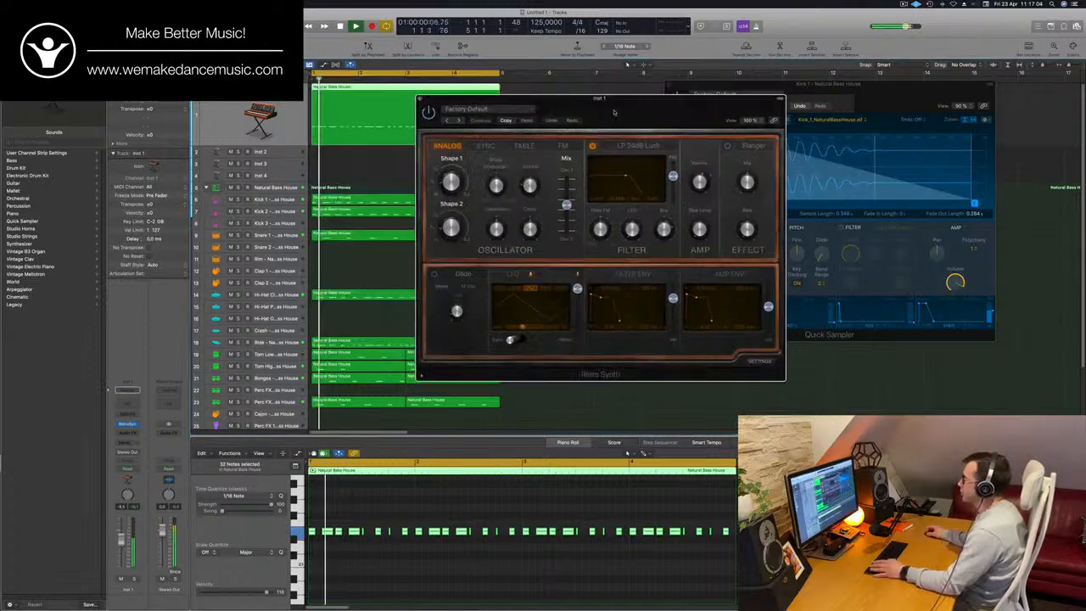
click(459, 119)
click(475, 109)
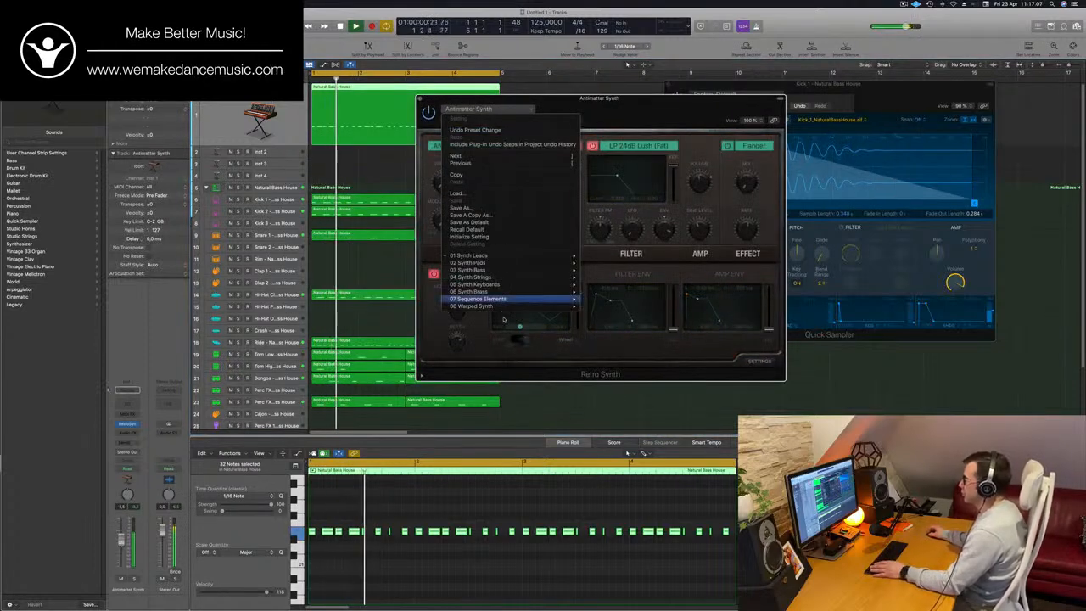
mouse_move(516, 286)
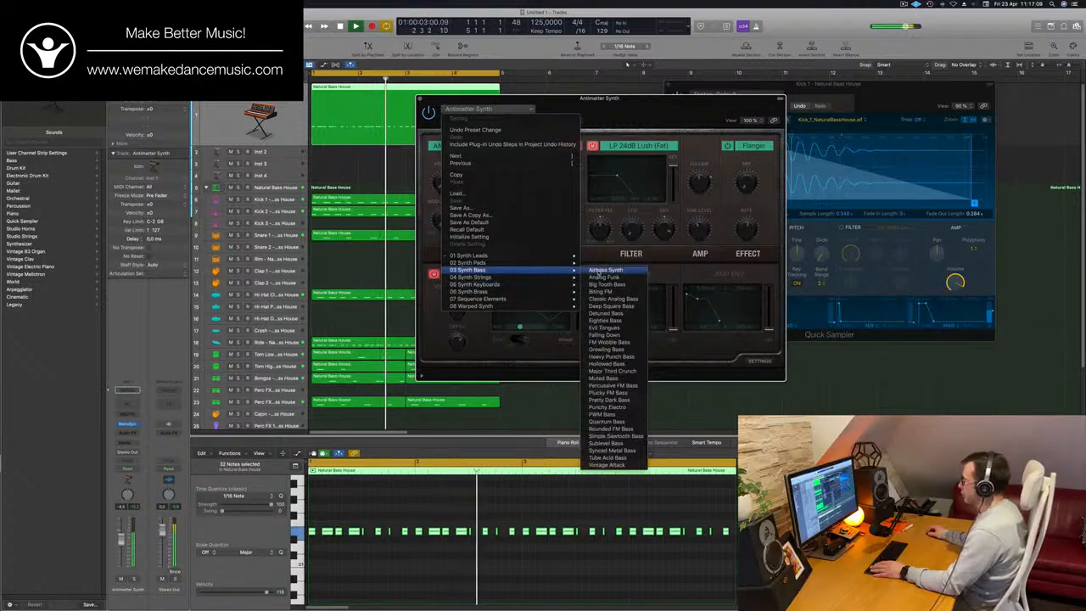
click(616, 78)
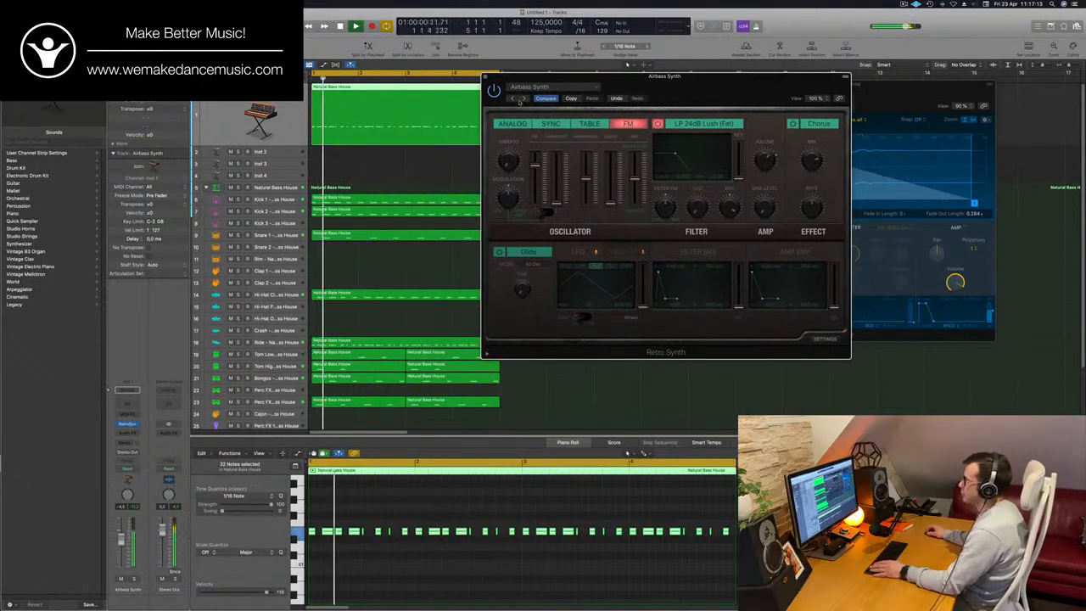
- Audition the Retro Synth bass presets one by one from Analog Funk up to Classic Analog Bass while the loop plays
click(523, 98)
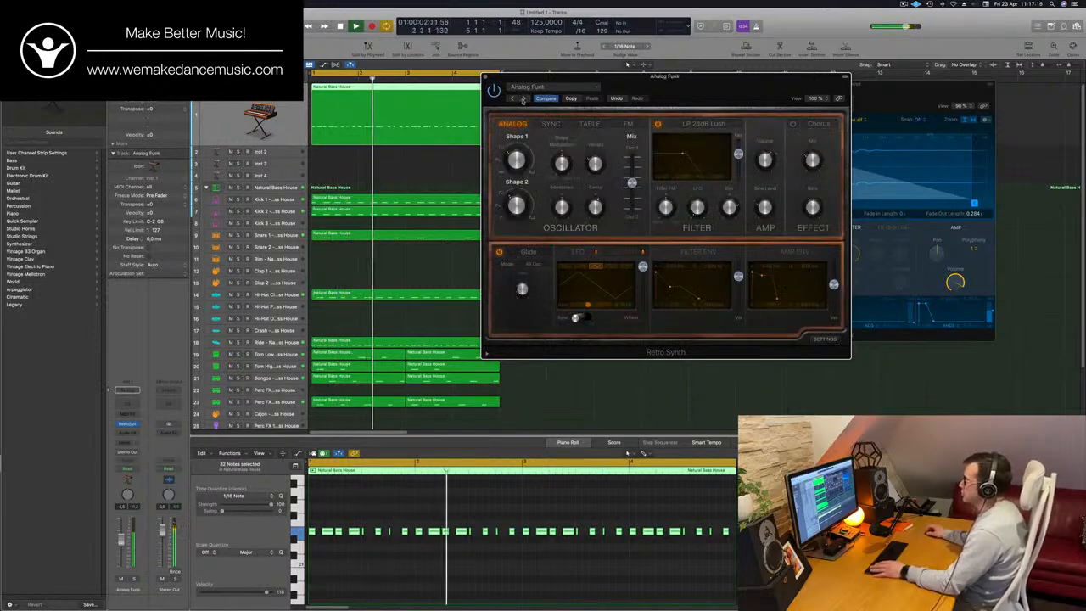
drag(640, 88, 556, 135)
drag(633, 129, 663, 126)
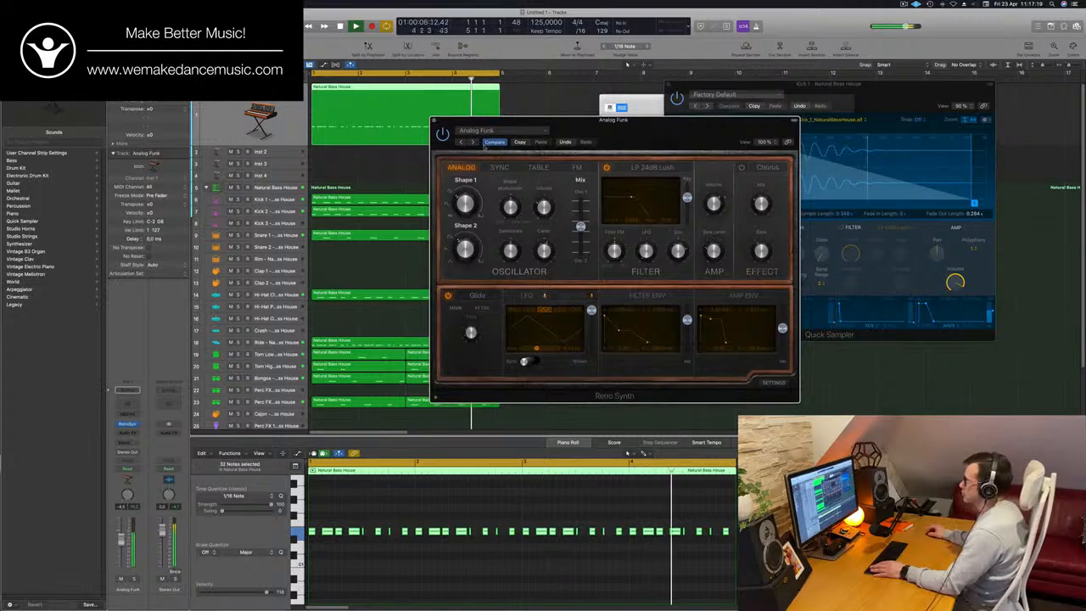
click(472, 142)
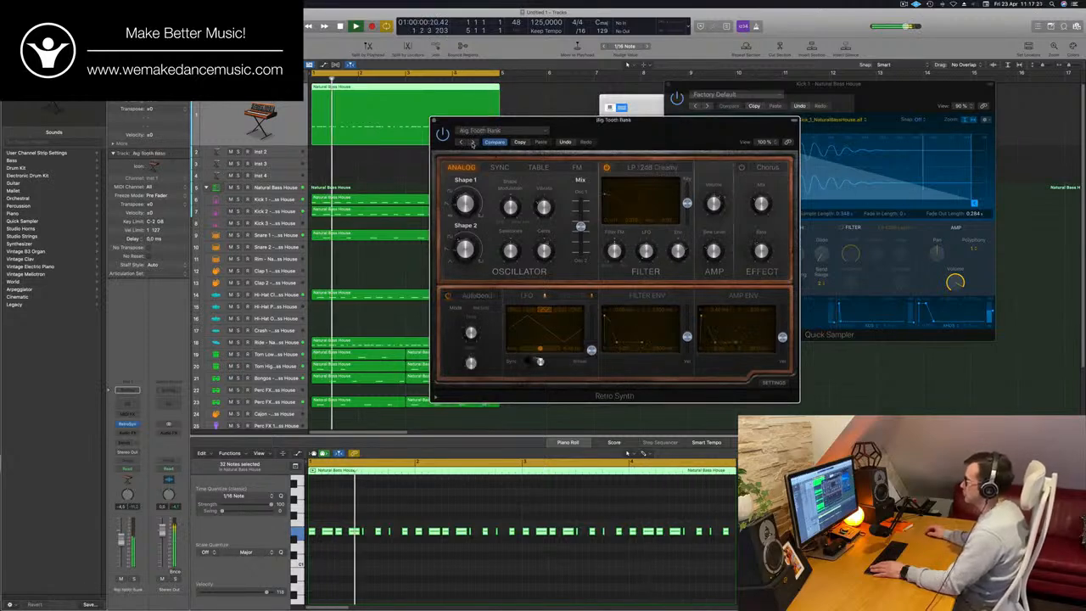
click(473, 142)
click(472, 142)
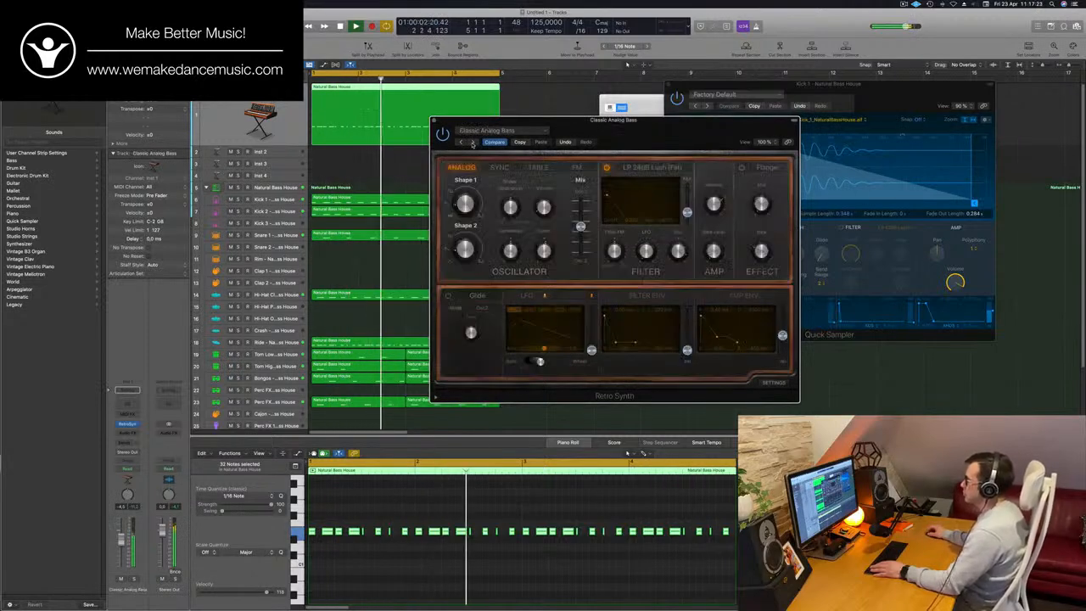
drag(690, 142, 747, 97)
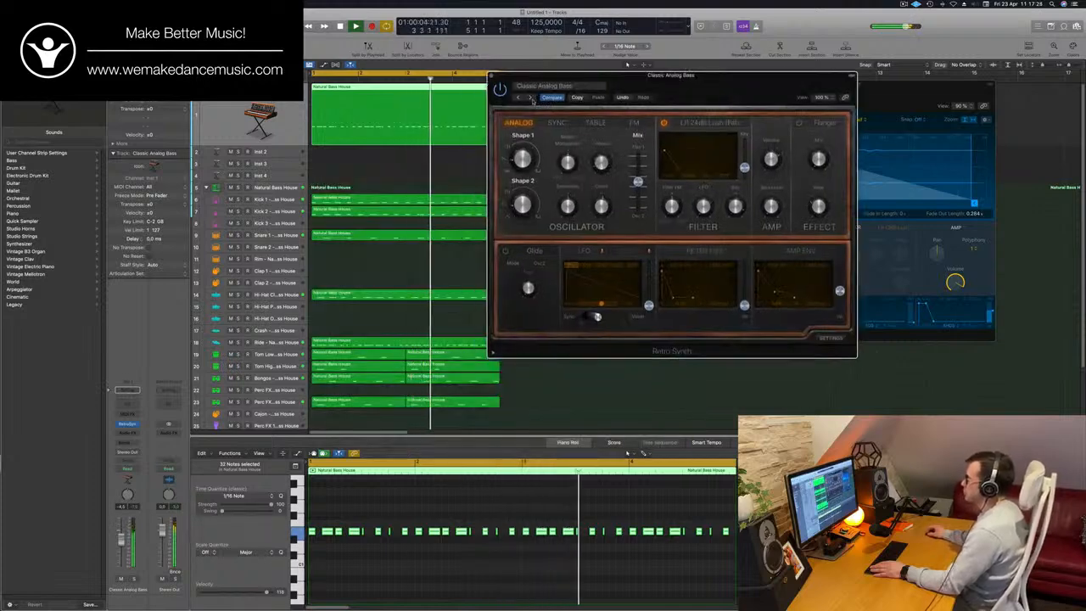
- Continue auditioning the bass presets through Eighties Bass, Evil Tongues, Falling Down and Heavy Punch Bass up to Hollowed Bass
click(532, 99)
drag(532, 99, 448, 169)
click(447, 169)
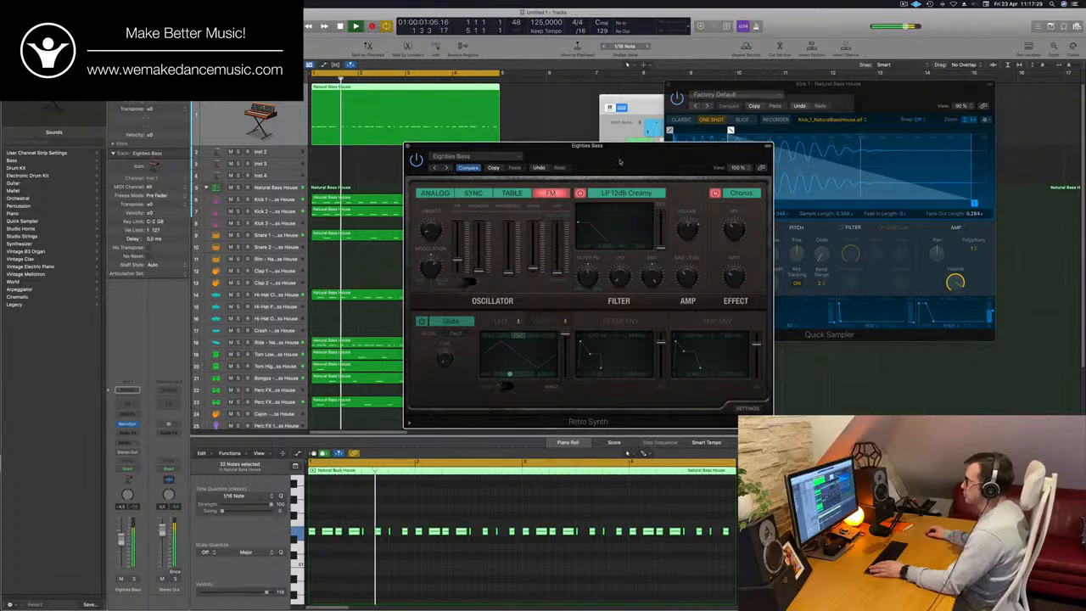
click(444, 170)
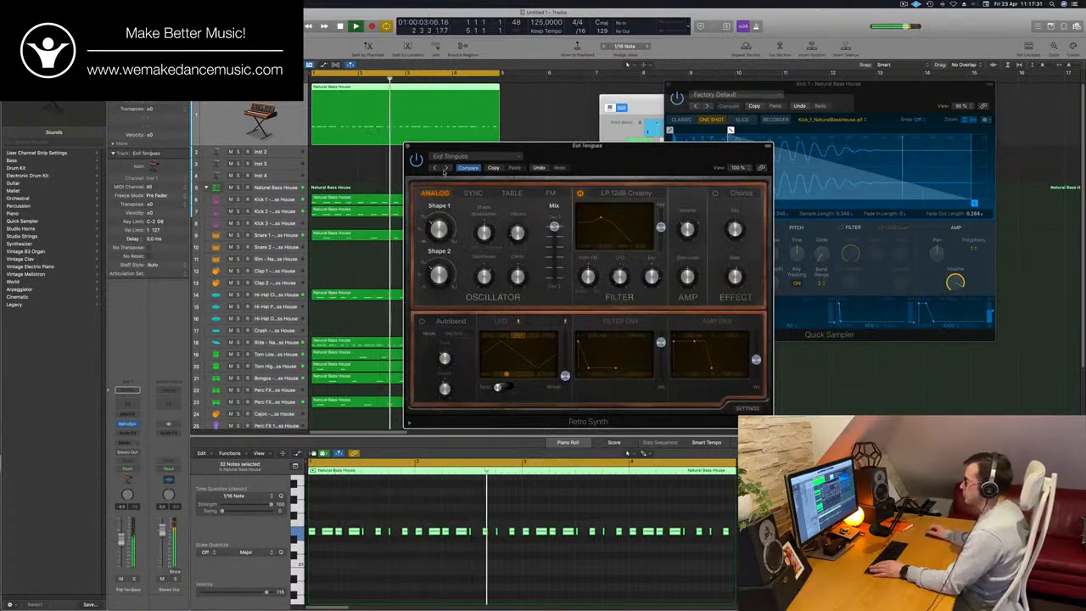
click(443, 169)
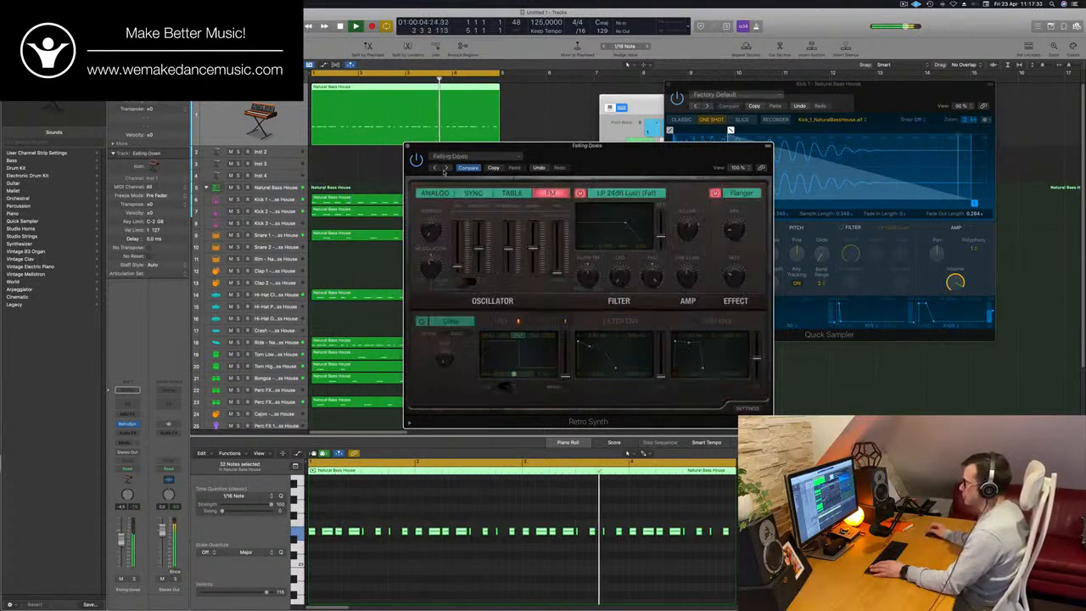
click(443, 169)
click(444, 169)
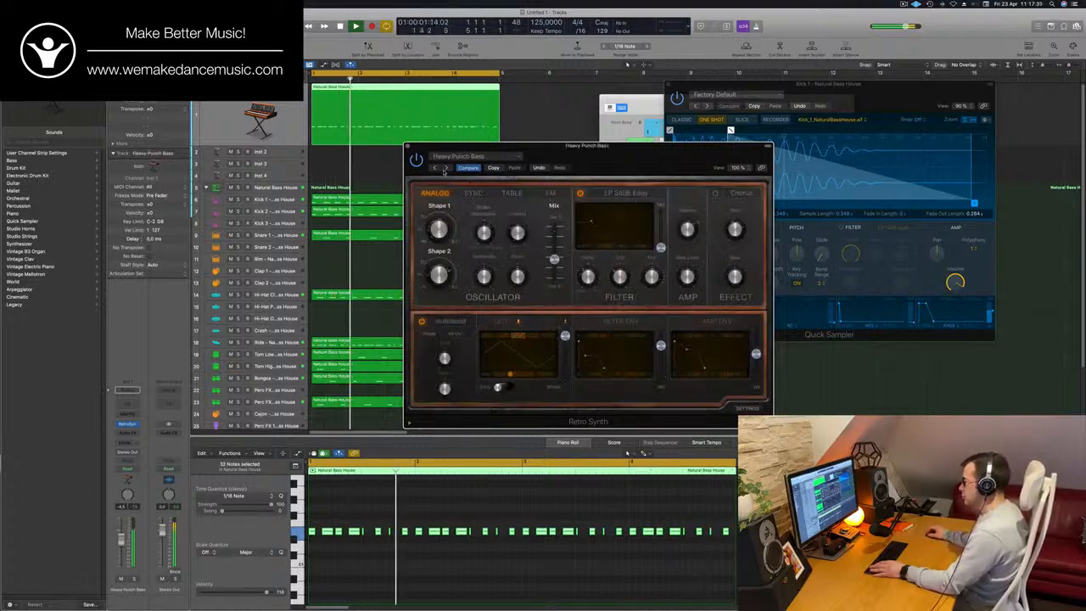
click(444, 170)
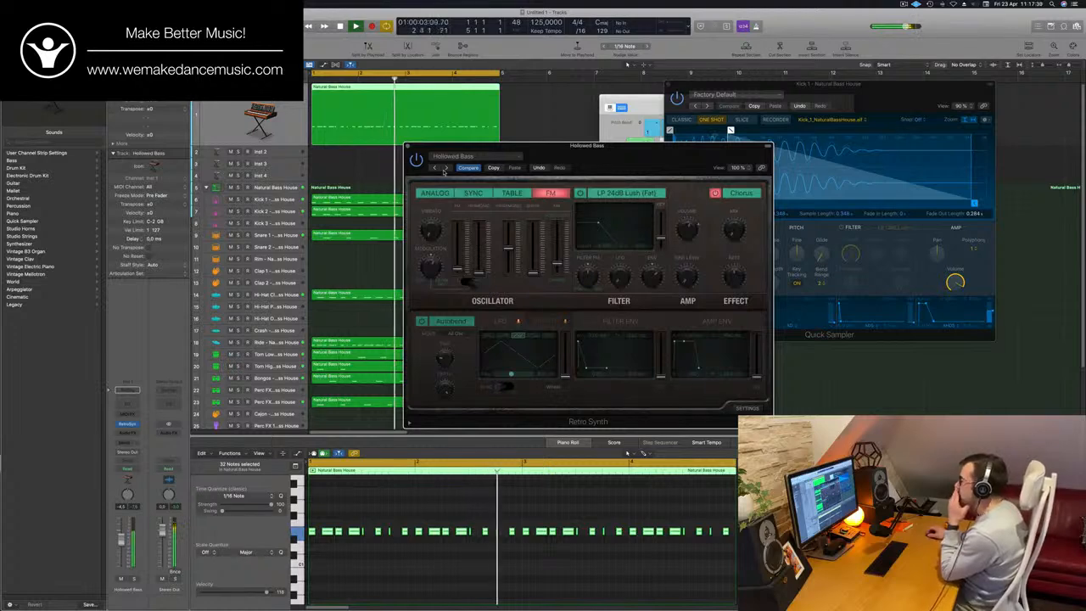
drag(618, 152, 610, 176)
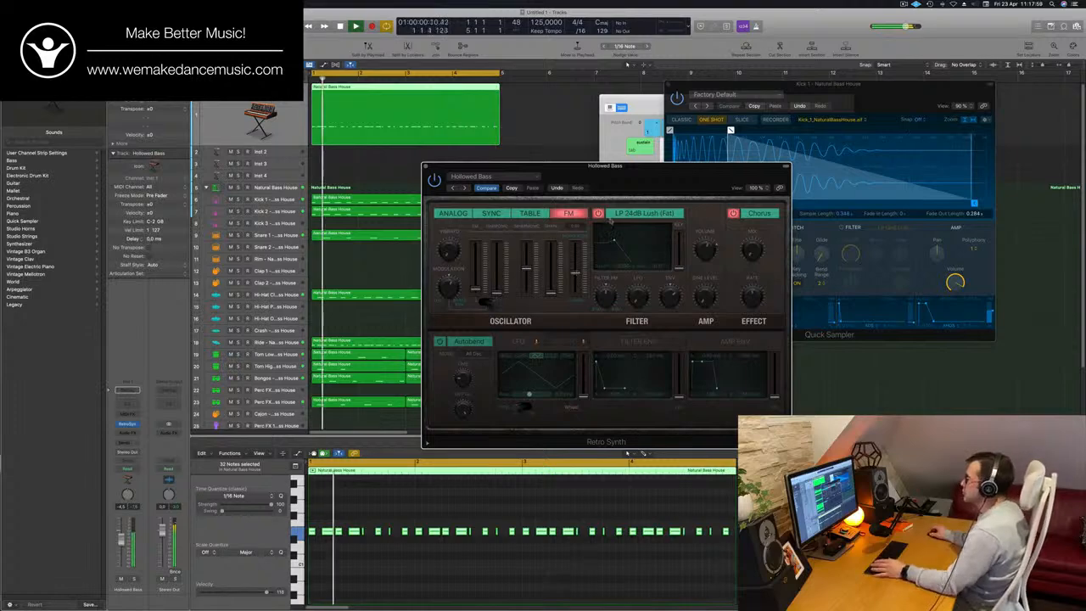
- Move the Retro Synth window clear of the regions and copy the Hollowed Bass setting
drag(594, 165, 672, 91)
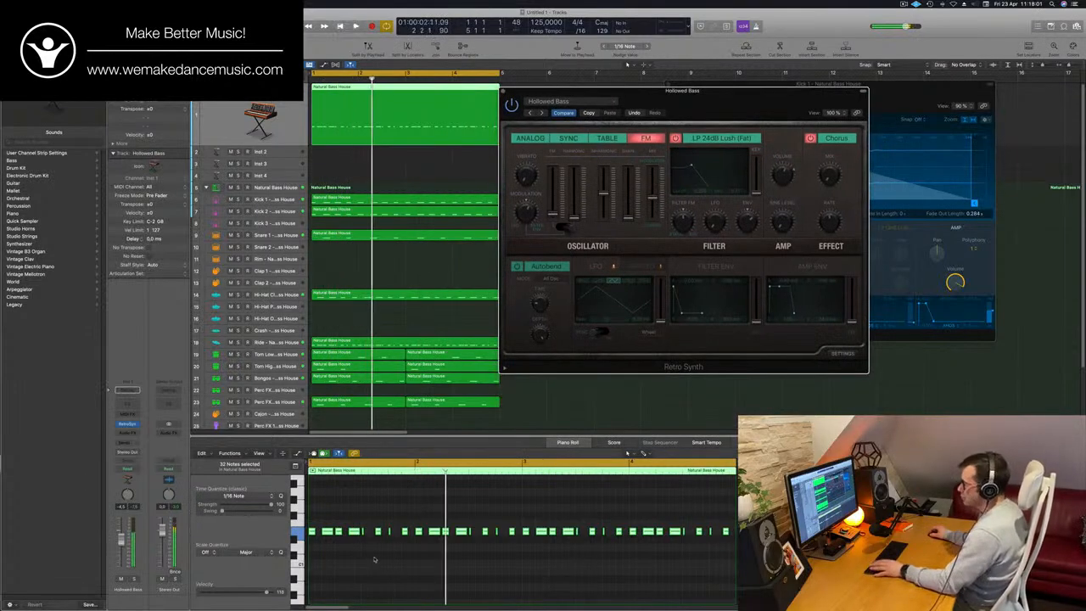
scroll(408, 568, up, 2)
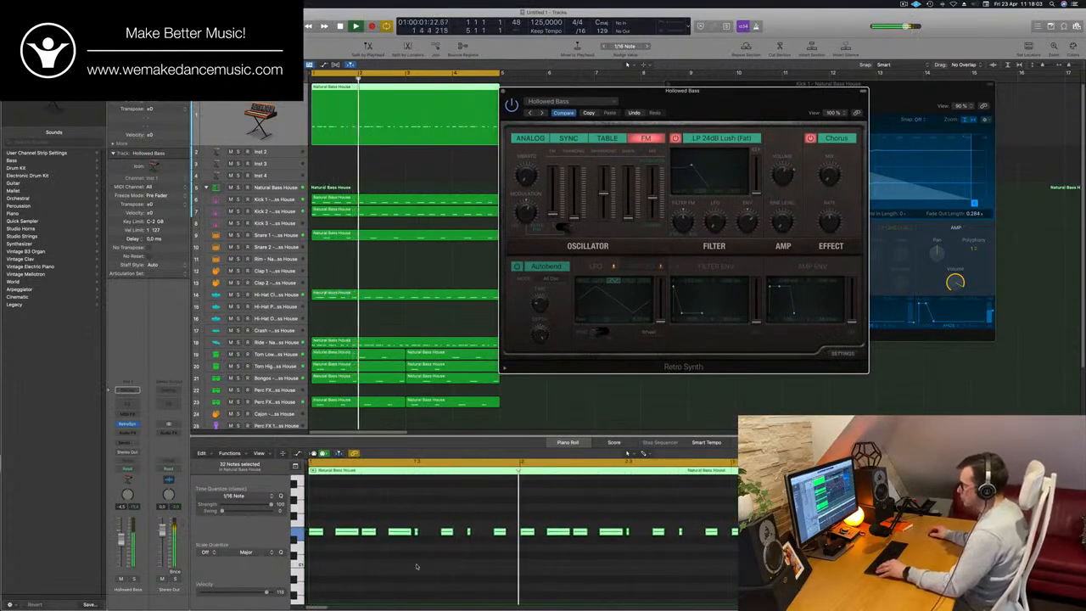
scroll(416, 565, down, 2)
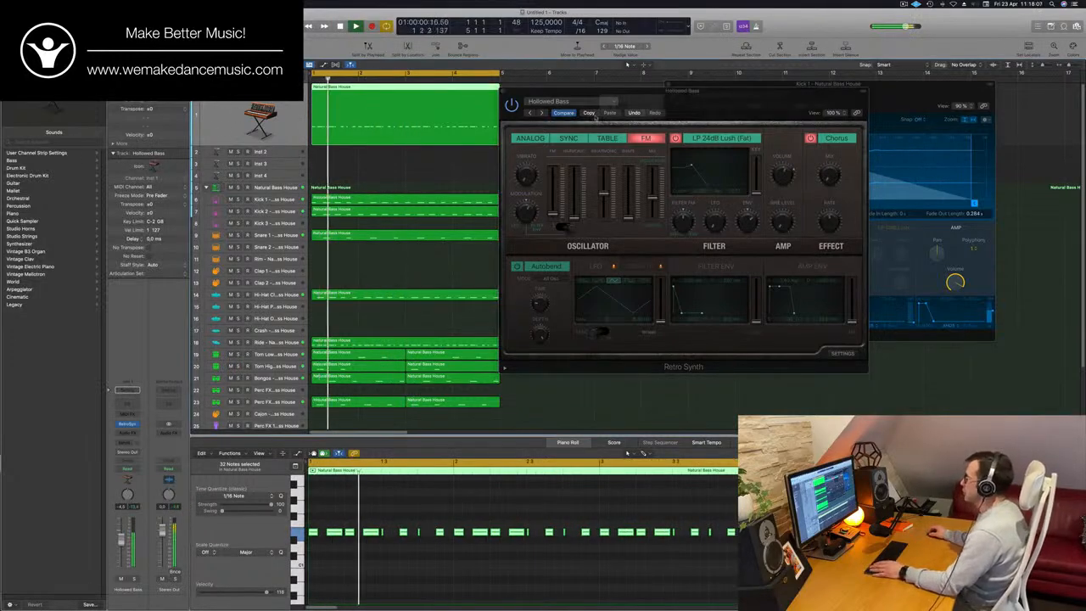
click(593, 112)
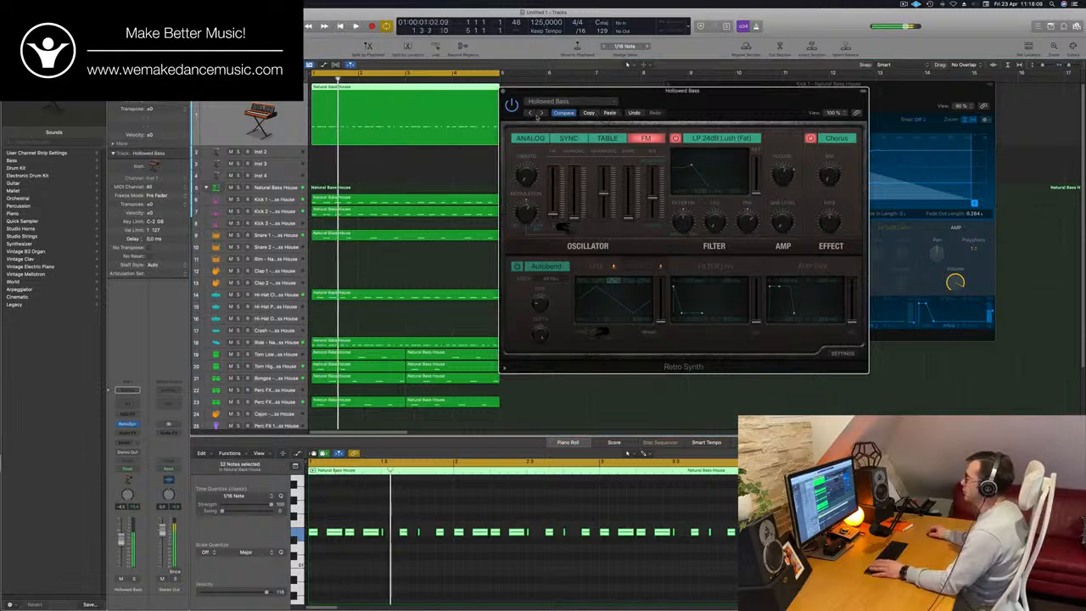
- Advance the Retro Synth through Major Third Crunch, Muted Bass and Plucky FM Bass to the PWM Bass preset
click(541, 112)
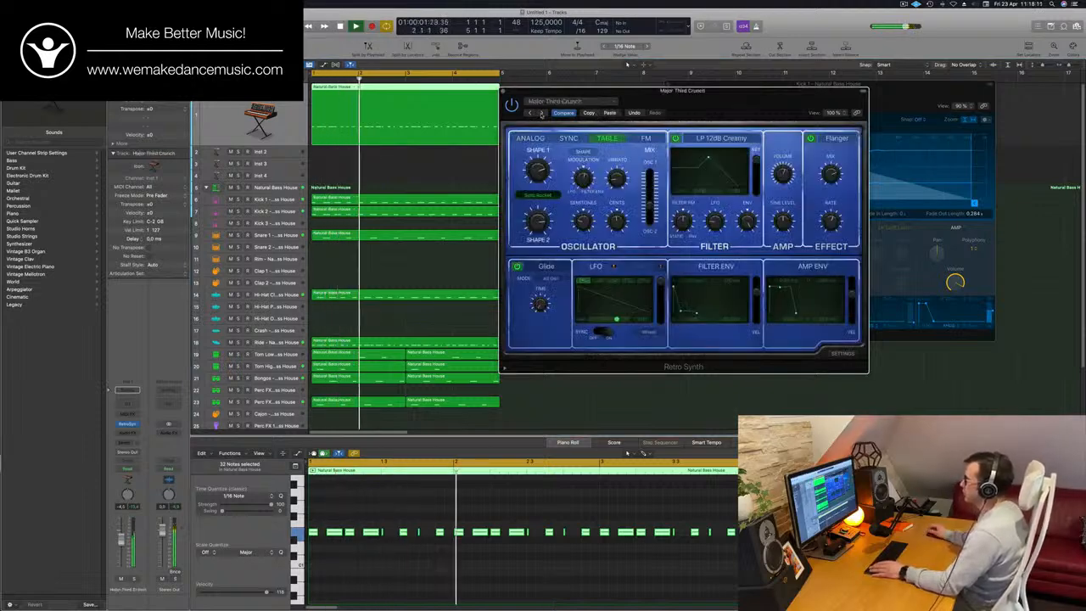
click(541, 112)
click(542, 112)
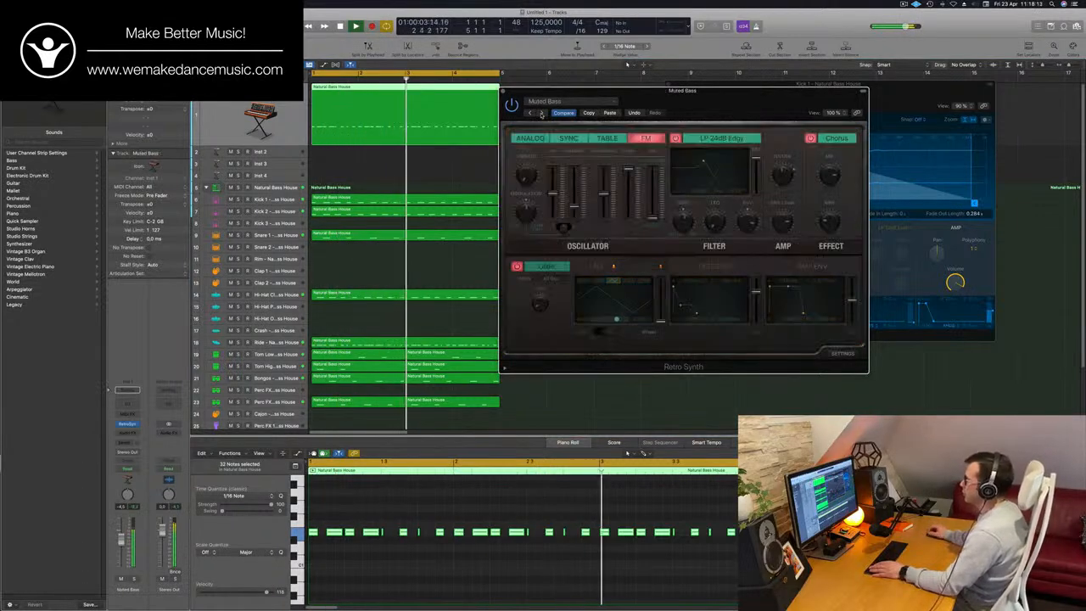
click(541, 113)
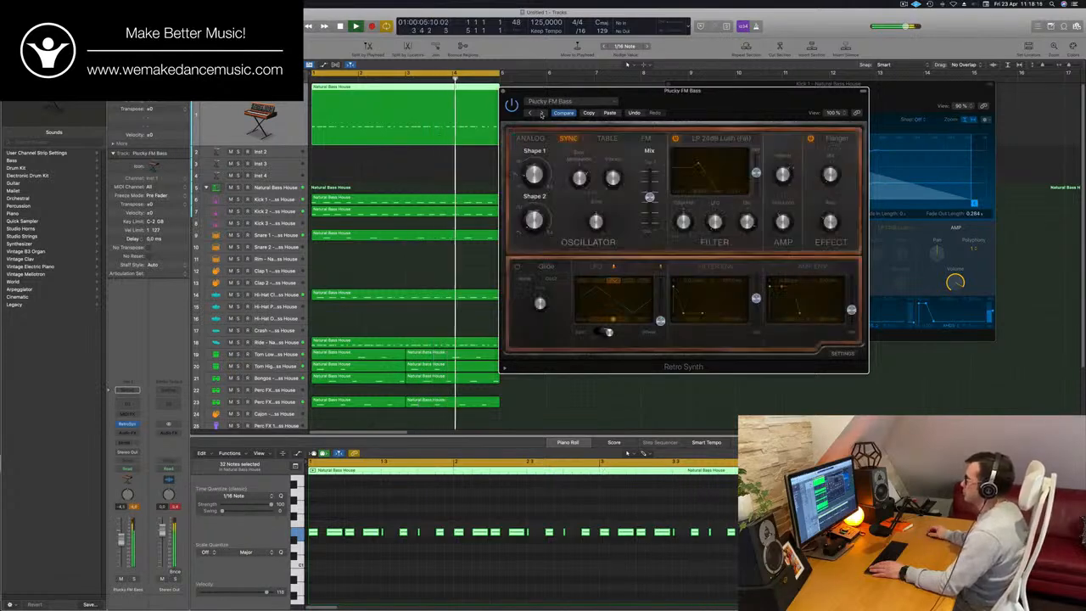
click(541, 113)
click(541, 113)
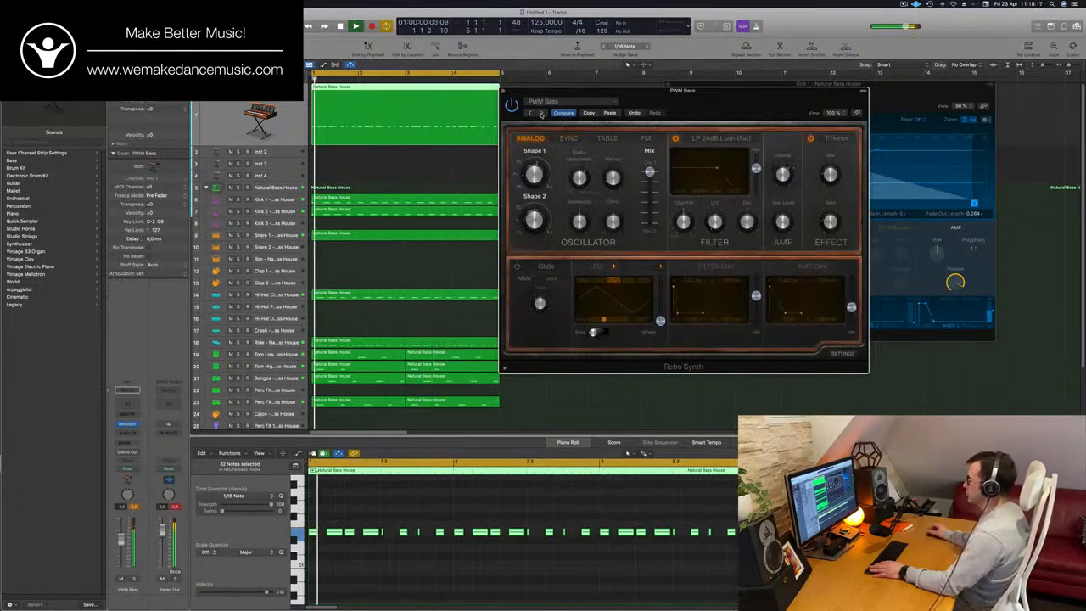
- Audition the presets that follow PWM Bass, including Rounded FM Bass, Sublevel Bass, Tube Acid Bass and Vintage Attack, up to Bright Strings
drag(737, 103, 677, 167)
click(466, 183)
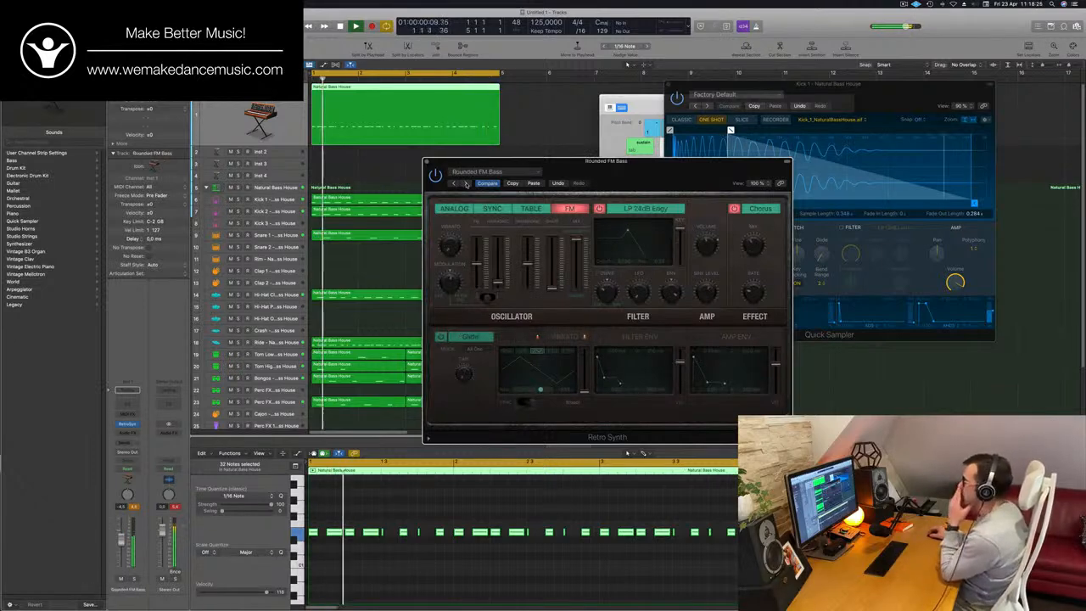
click(466, 183)
click(465, 184)
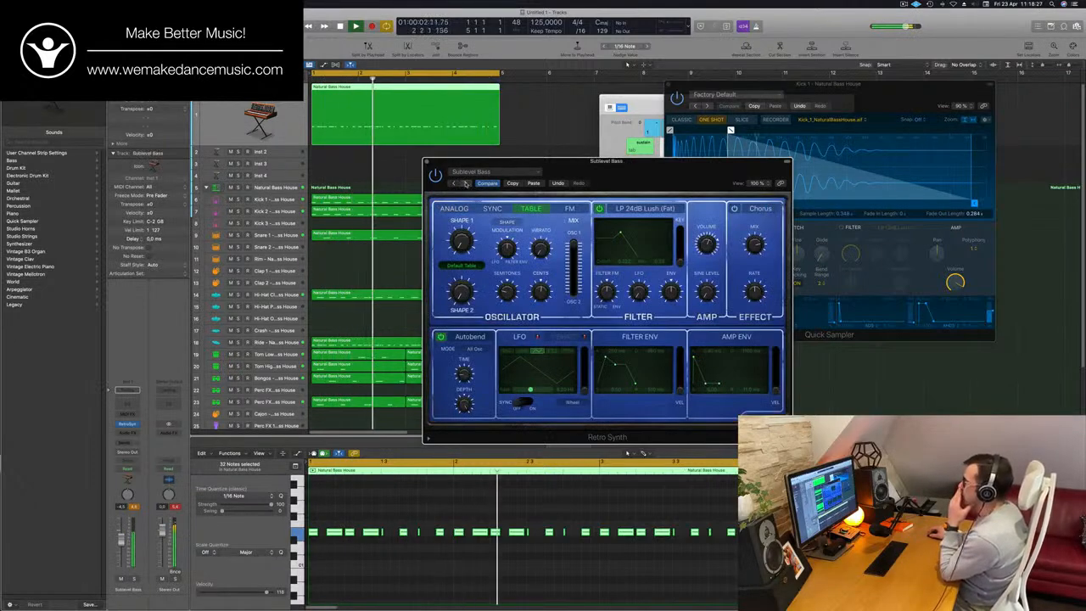
click(465, 183)
click(465, 183)
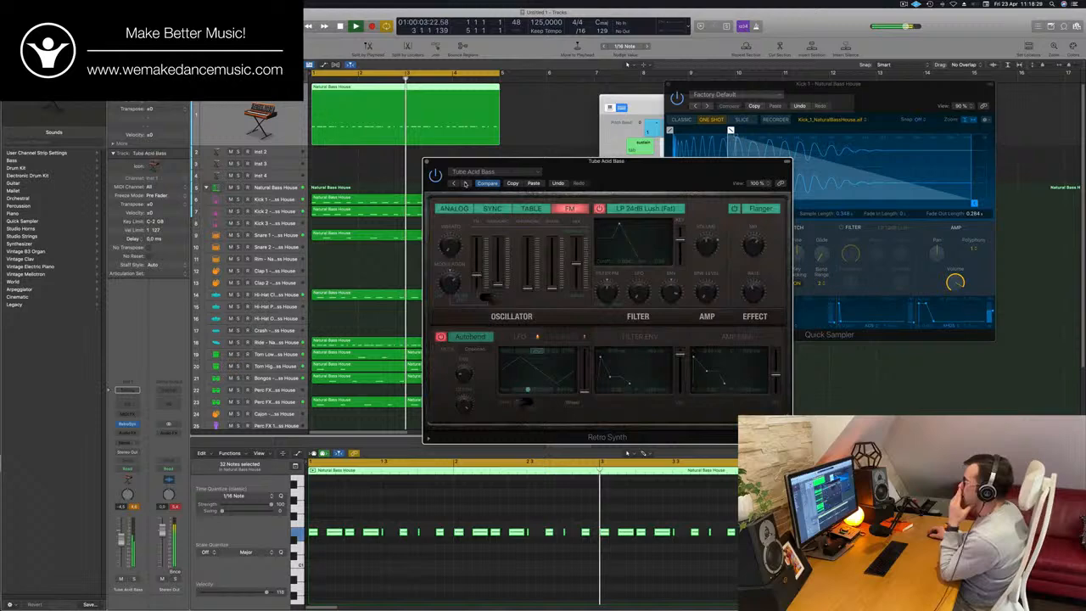
click(465, 183)
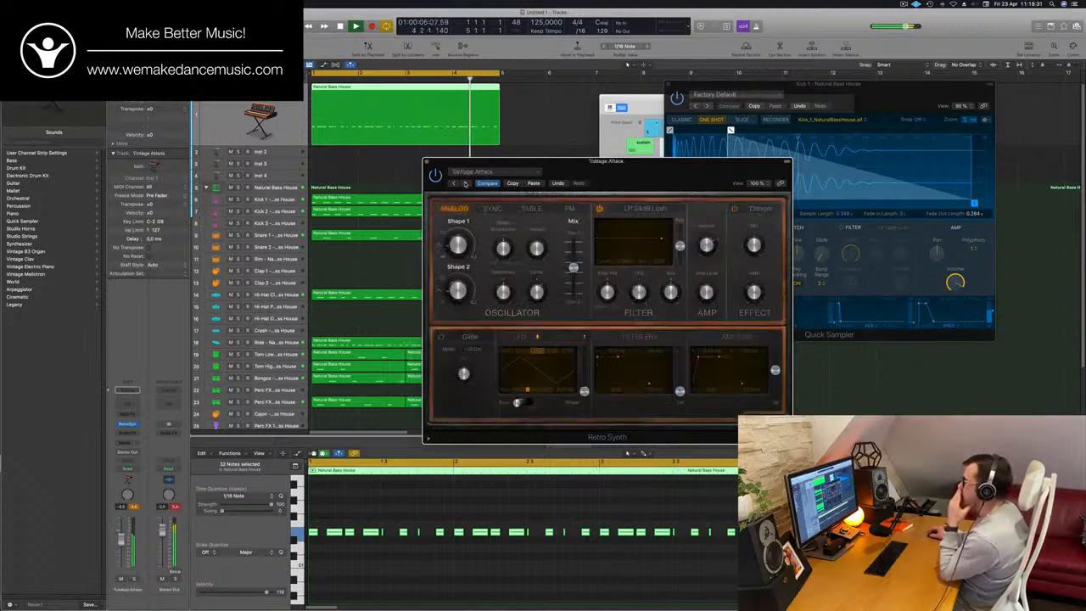
click(463, 184)
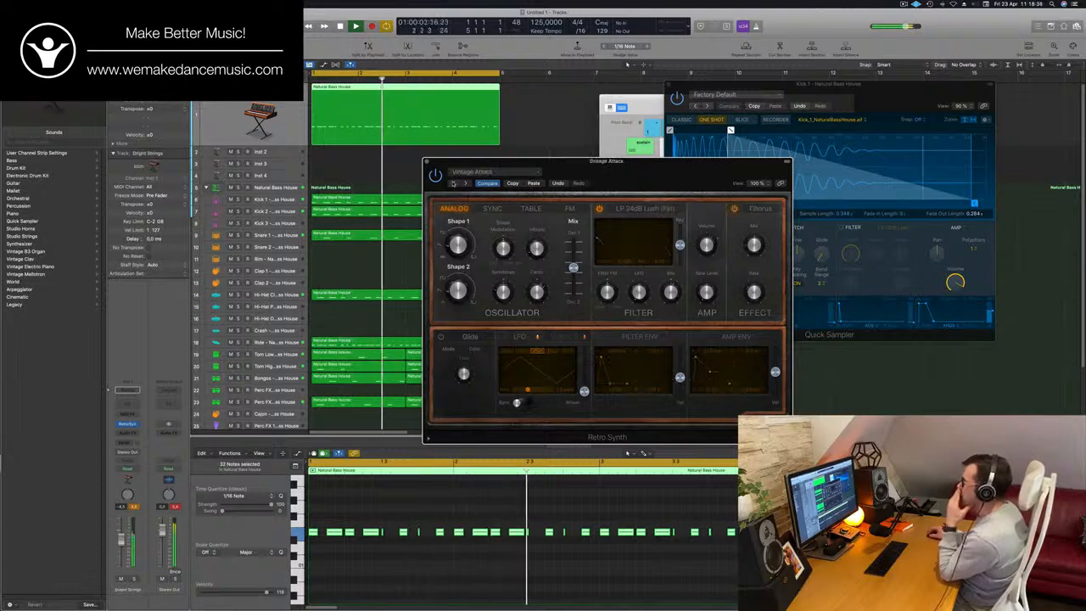
- Go back through Vintage Attack, Simple Sawtooth Bass and Rounded FM Bass to the PWM Bass preset
click(463, 183)
click(464, 184)
click(463, 183)
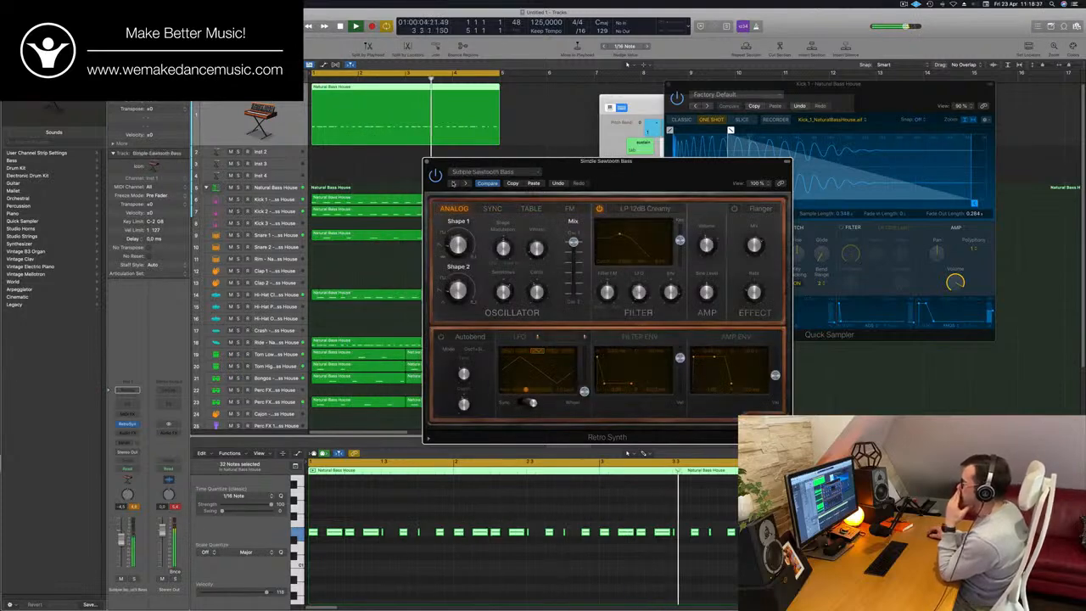
click(463, 183)
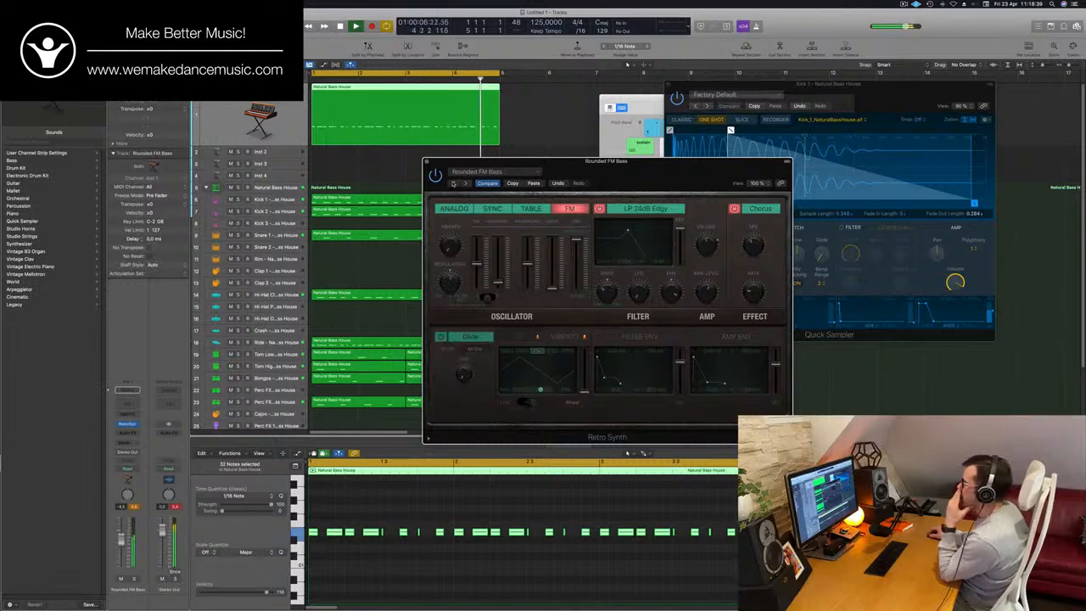
click(464, 184)
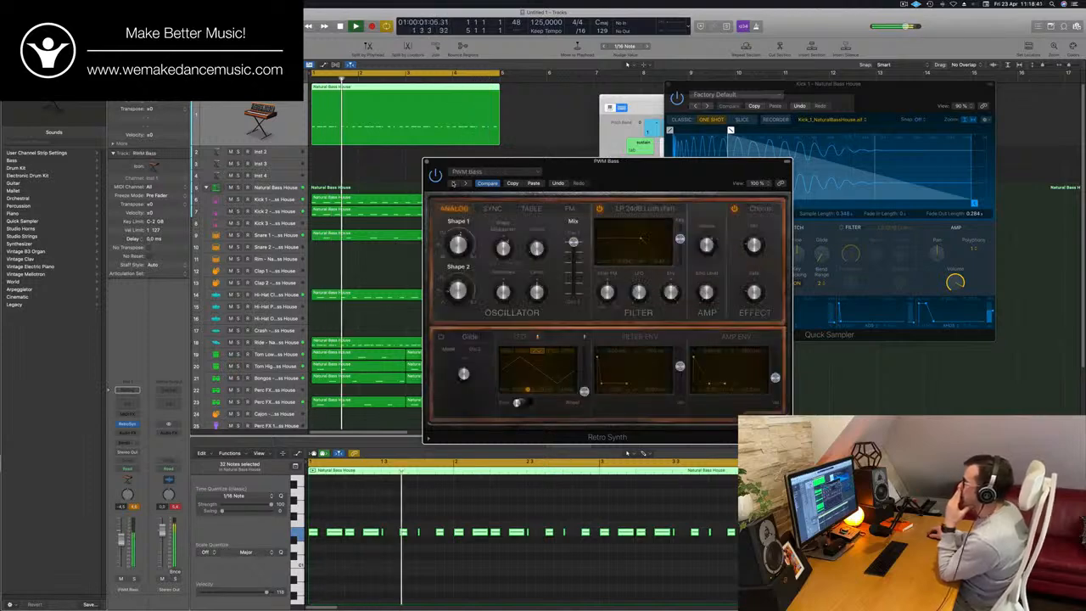
- Shift the Retro Synth window and solo the PWM Bass track briefly to hear it alone before unsoloing it
drag(628, 175, 606, 137)
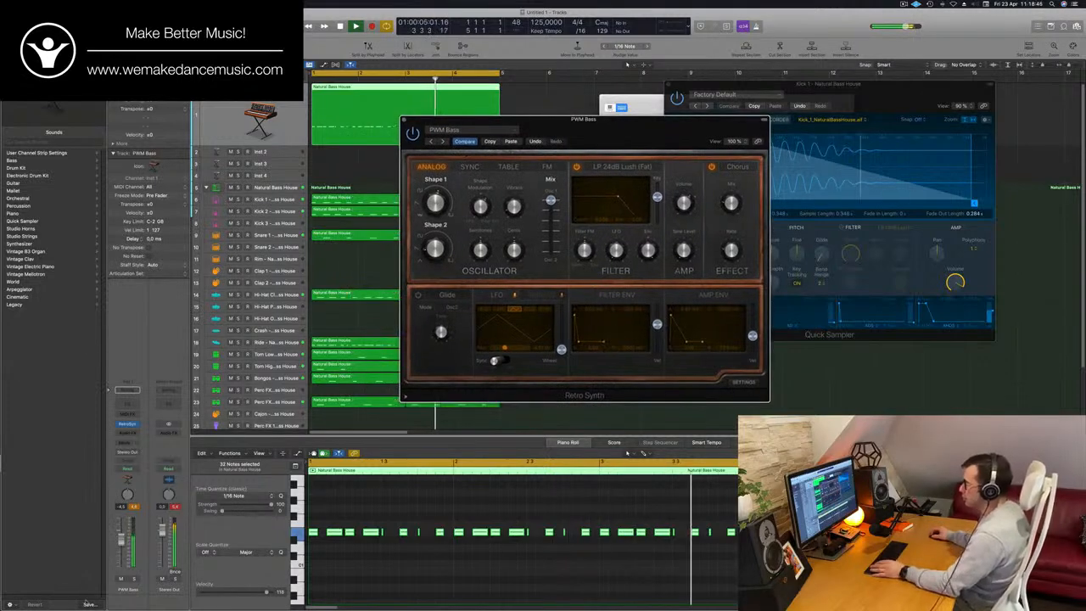
click(134, 580)
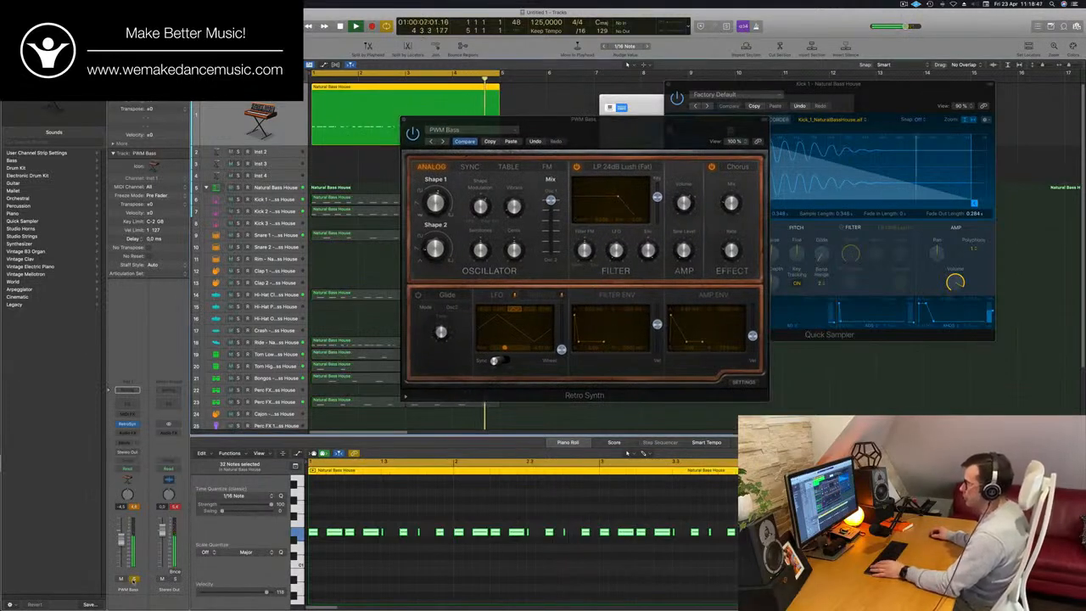
click(134, 580)
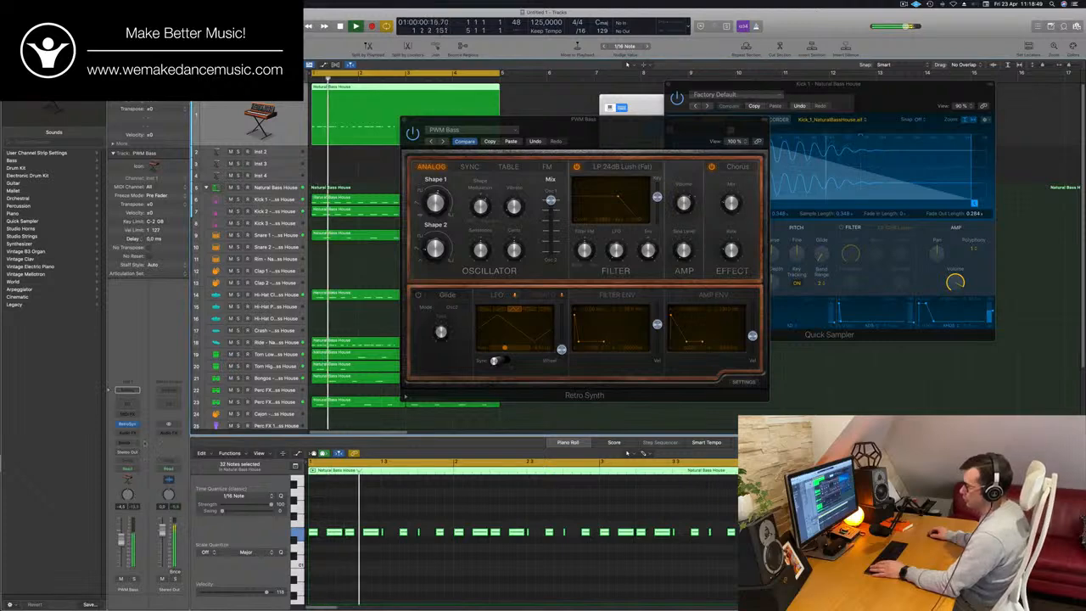
- Insert a stereo Compressor on the PWM Bass track and set its side chain to the Kick 1 instrument track
click(128, 432)
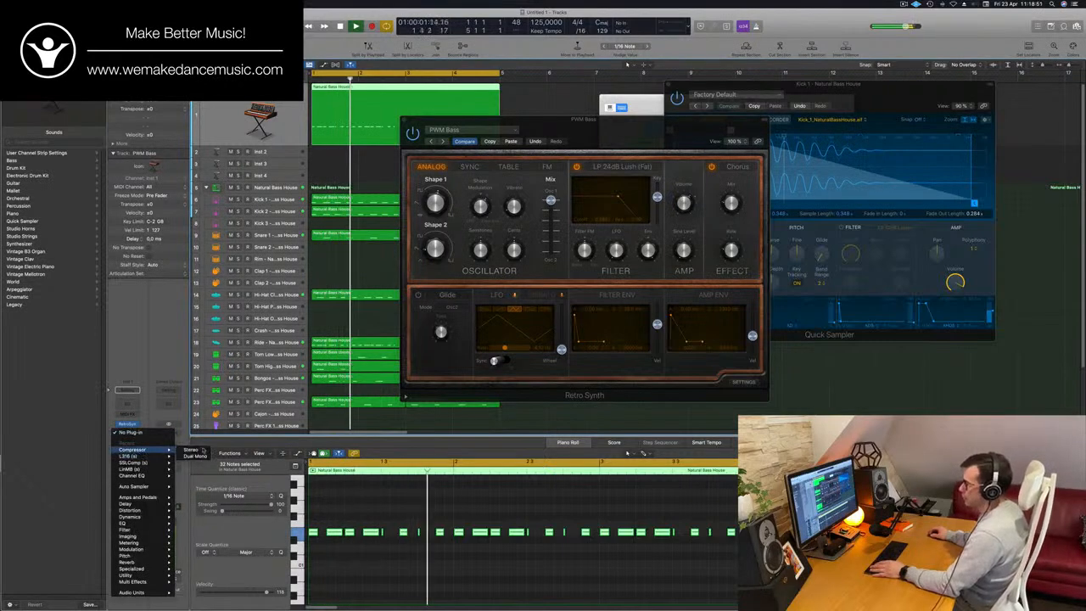
click(198, 449)
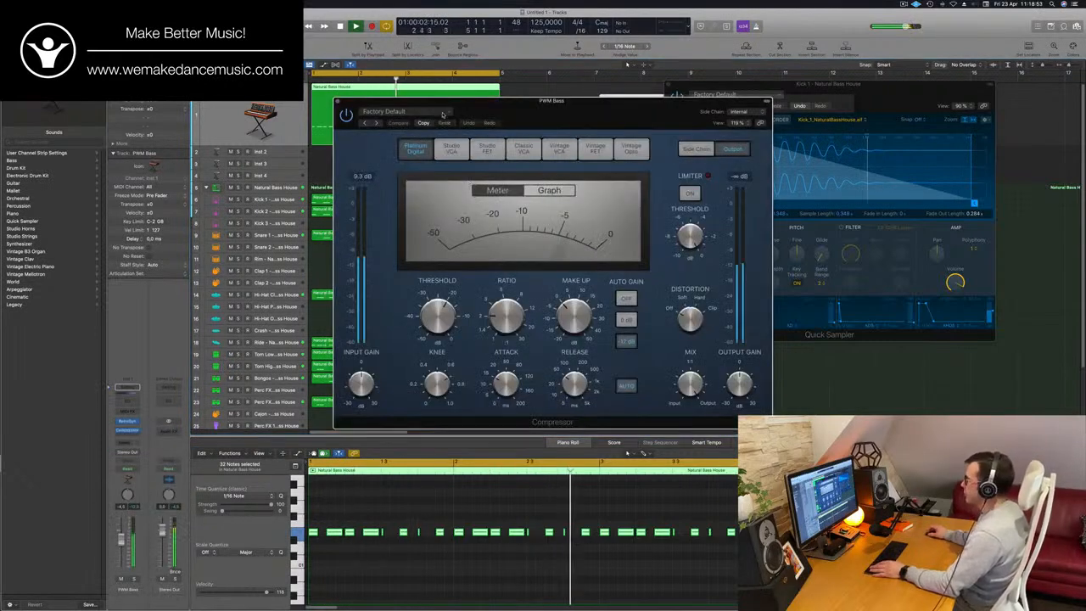
click(738, 112)
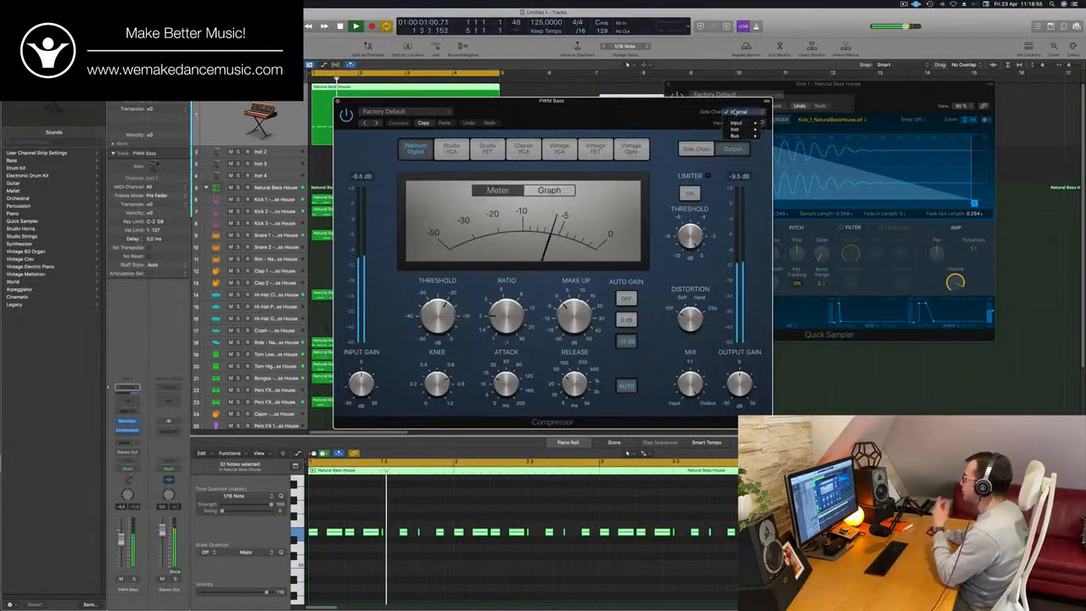
mouse_move(737, 124)
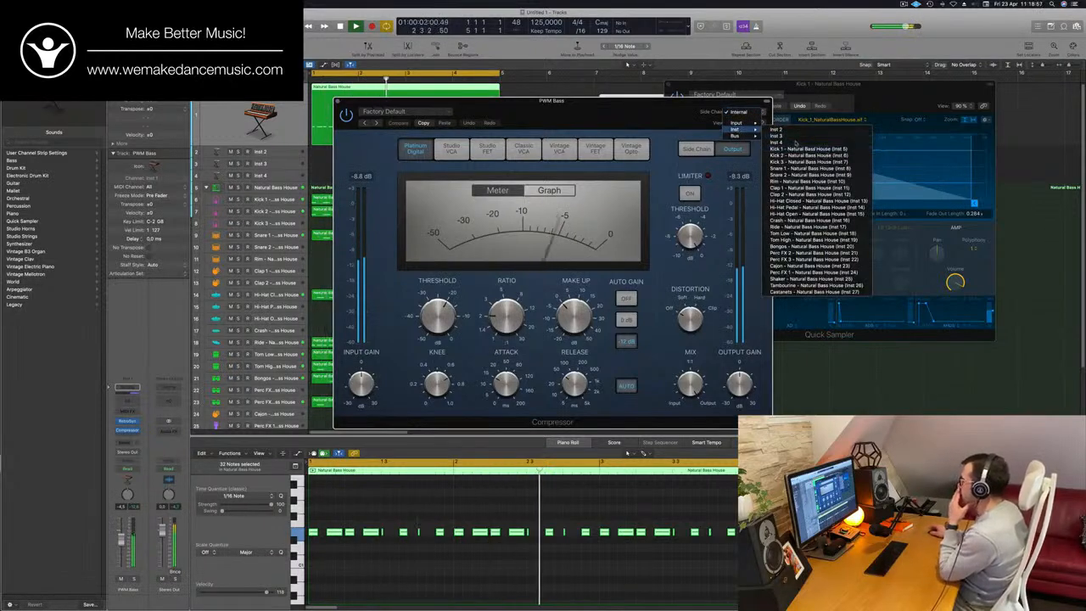
click(825, 149)
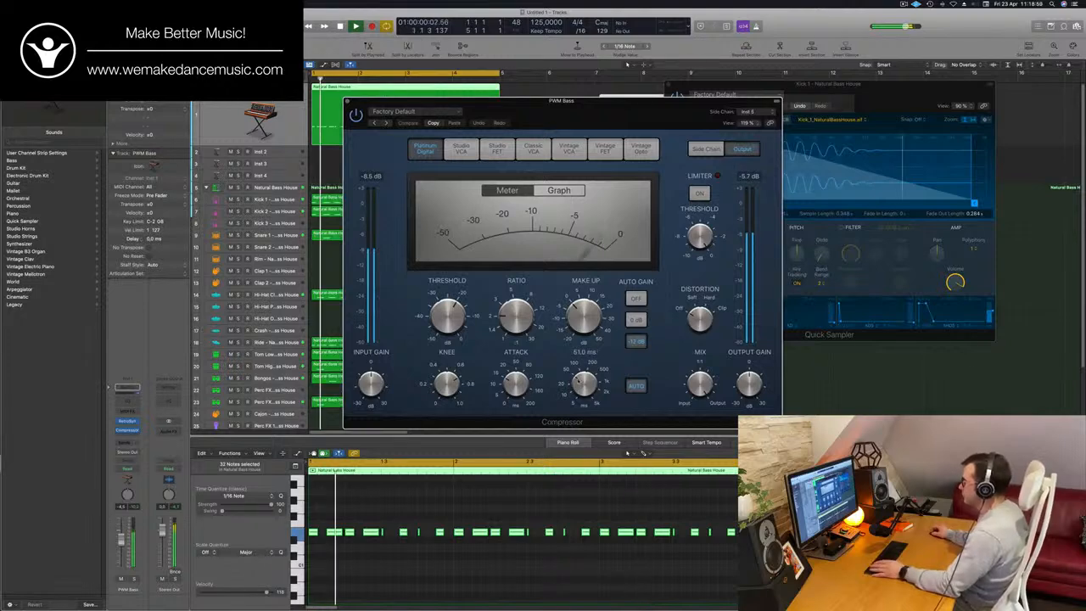
- Turn off the compressor's auto release, shorten its attack, raise its ratio and move its window aside
click(629, 391)
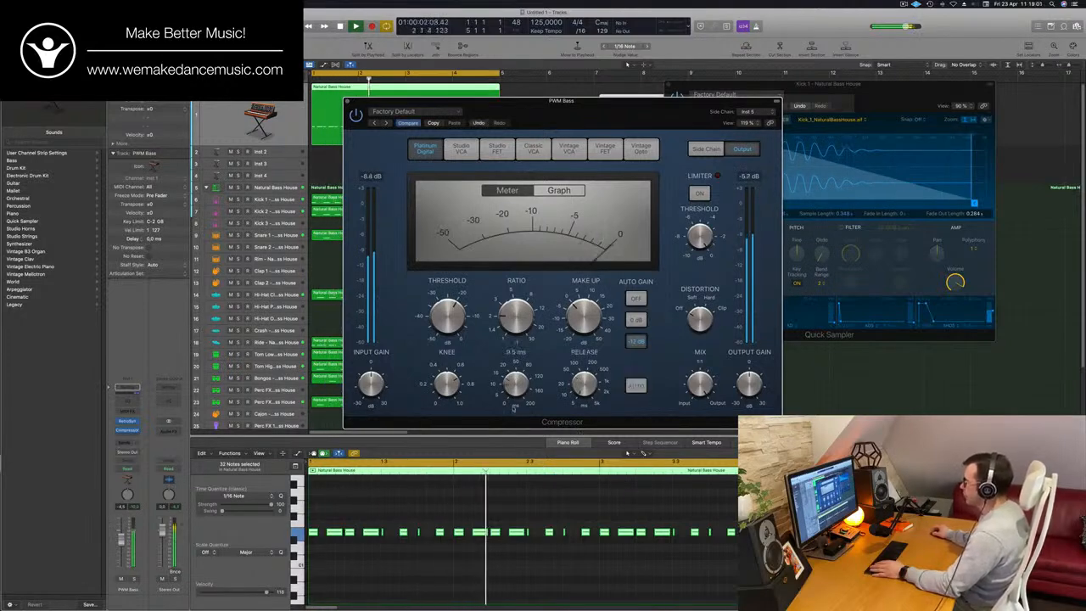
key(space)
drag(520, 327, 518, 291)
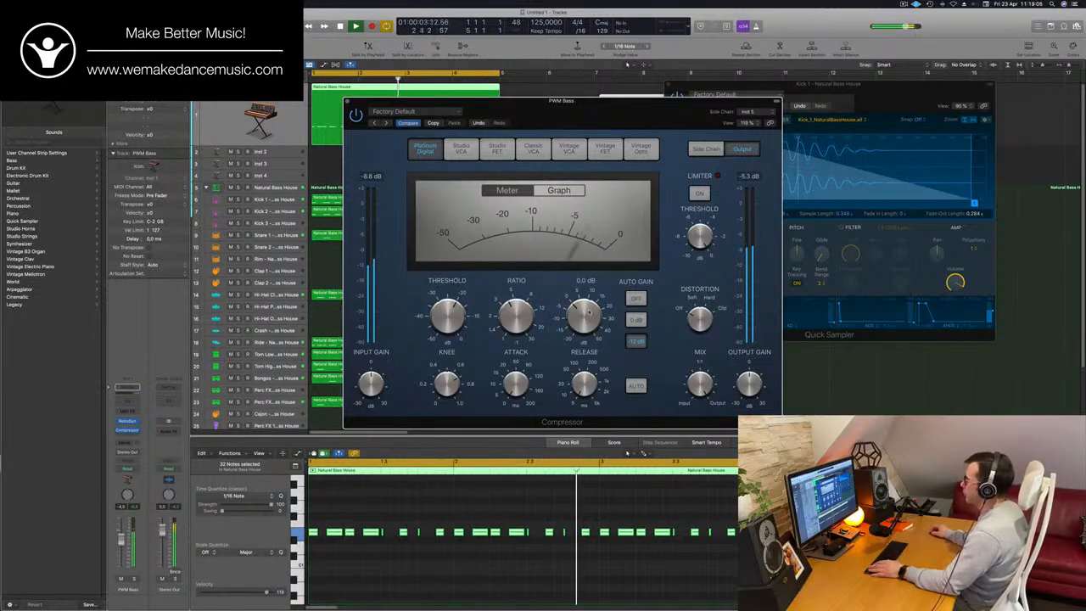
drag(660, 111, 784, 93)
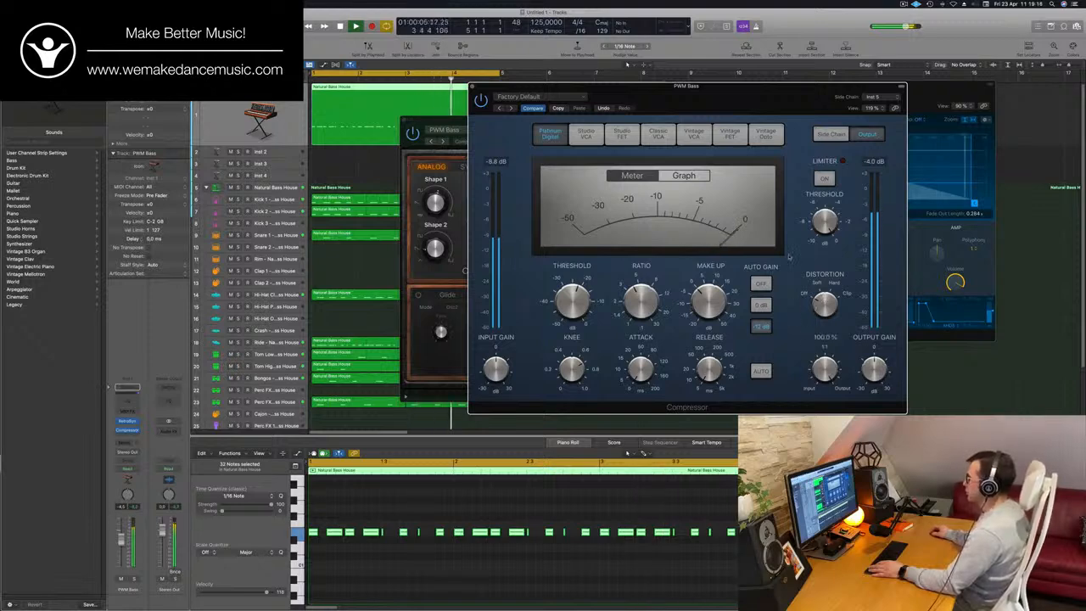
drag(751, 102, 908, 102)
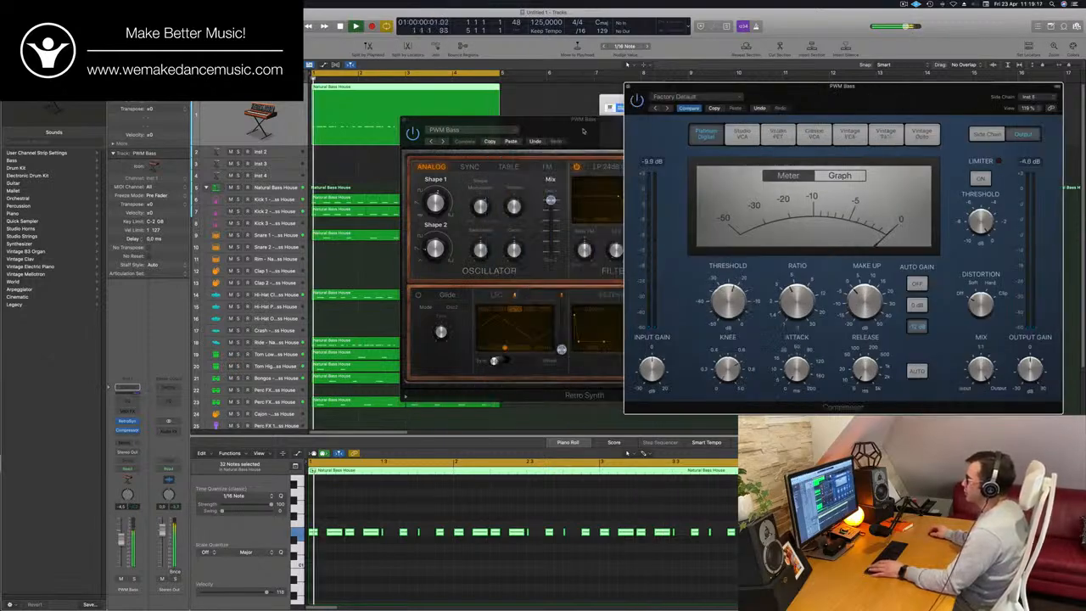
- Lower the Retro Synth's oscillator mix to about 0.4 and close the synth window
drag(585, 142, 540, 137)
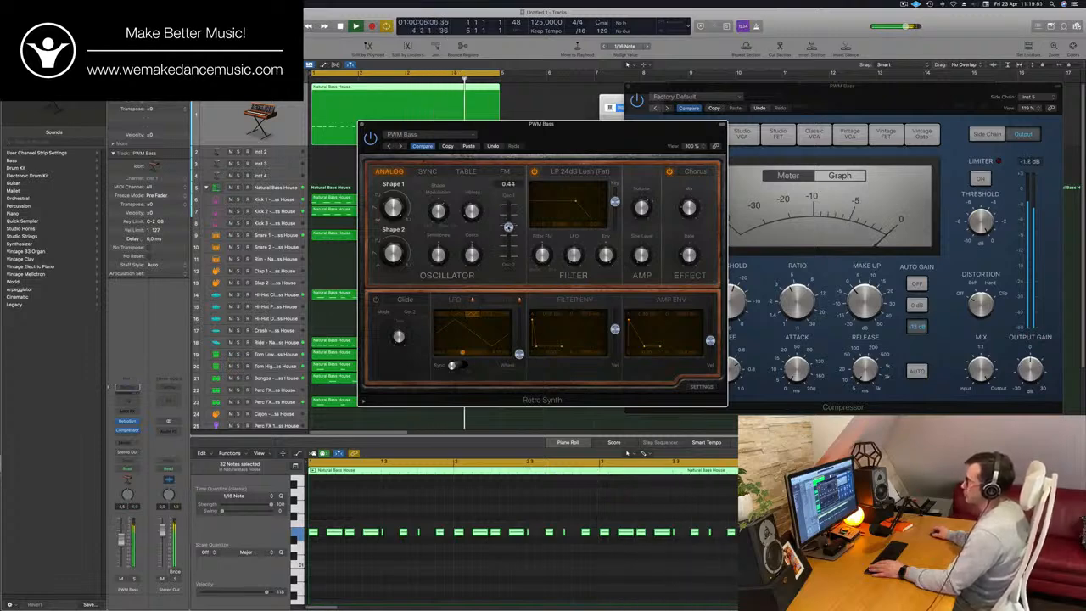
mouse_move(615, 137)
mouse_down()
mouse_move(589, 138)
mouse_move(626, 136)
mouse_up()
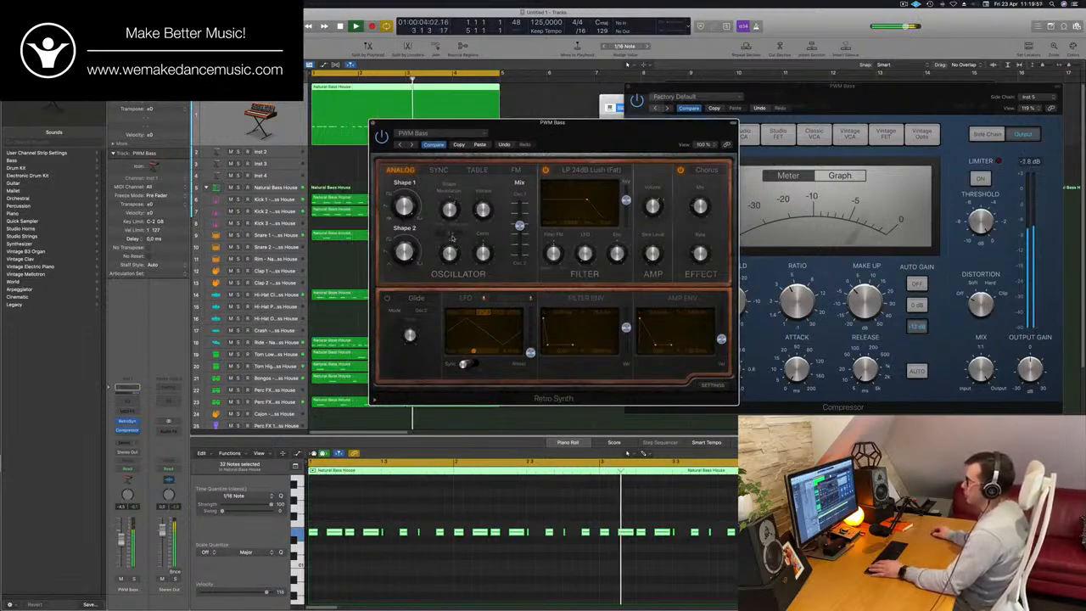
drag(605, 130, 562, 138)
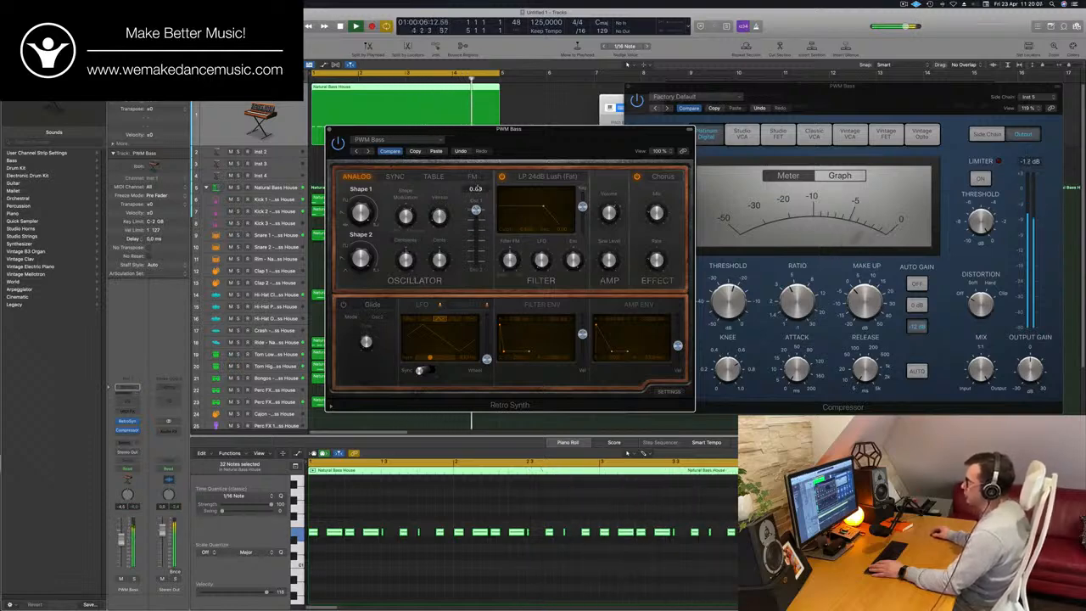
drag(476, 210, 476, 244)
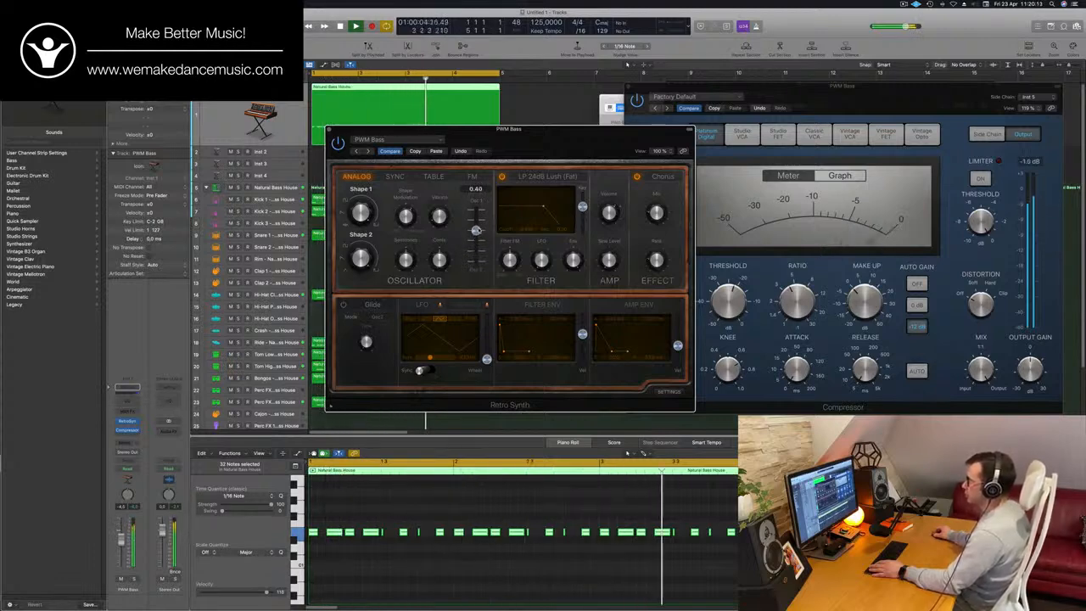
drag(539, 156, 678, 129)
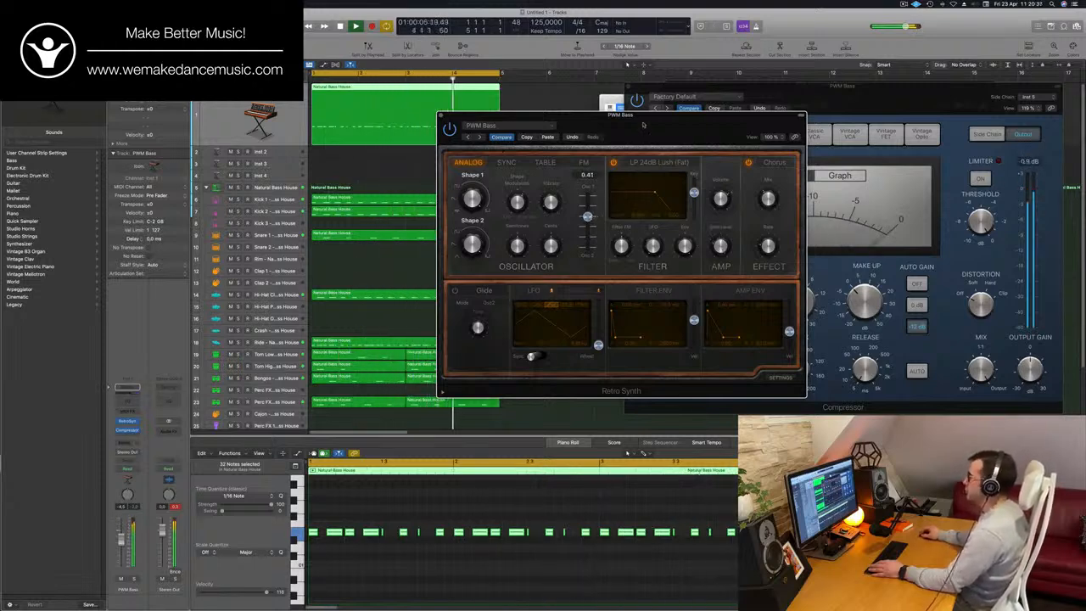
drag(441, 117, 476, 139)
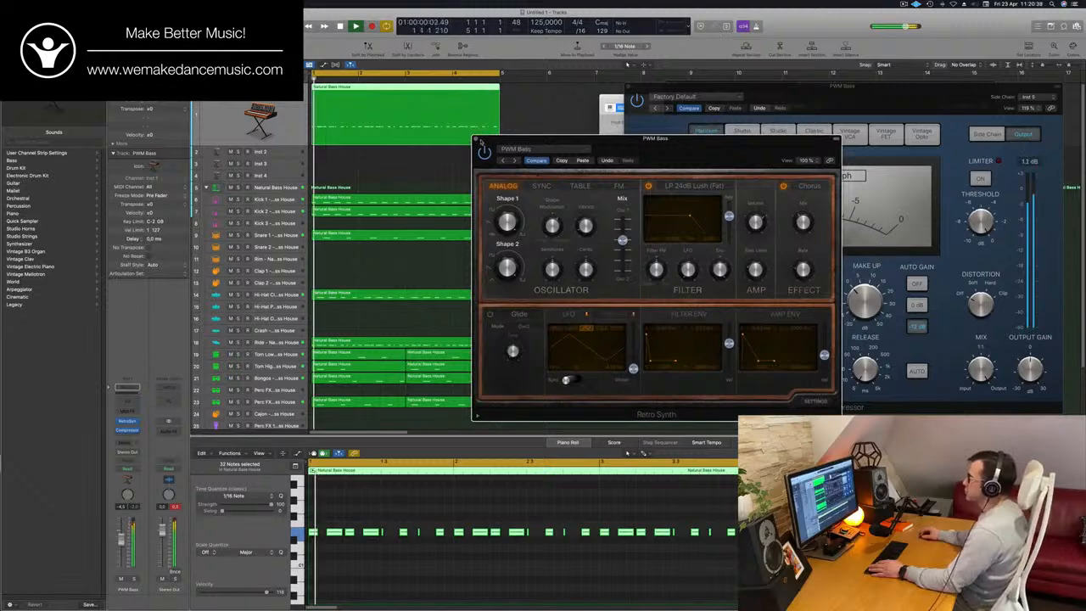
click(477, 141)
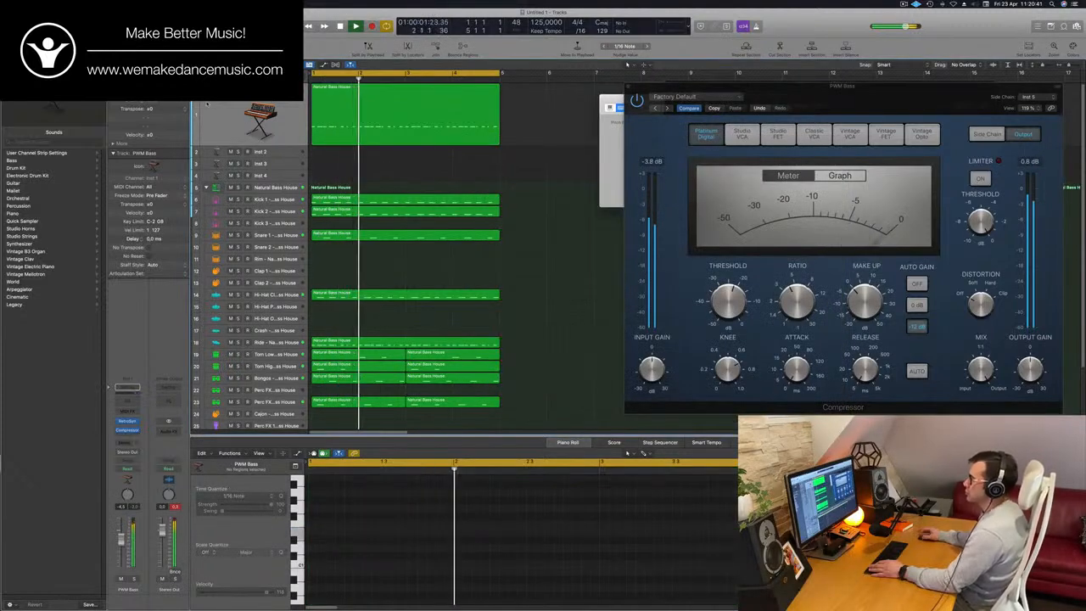
- Select the Inst 2 track, repeat all the four-bar regions once and extend the cycle range to eight bars
click(262, 154)
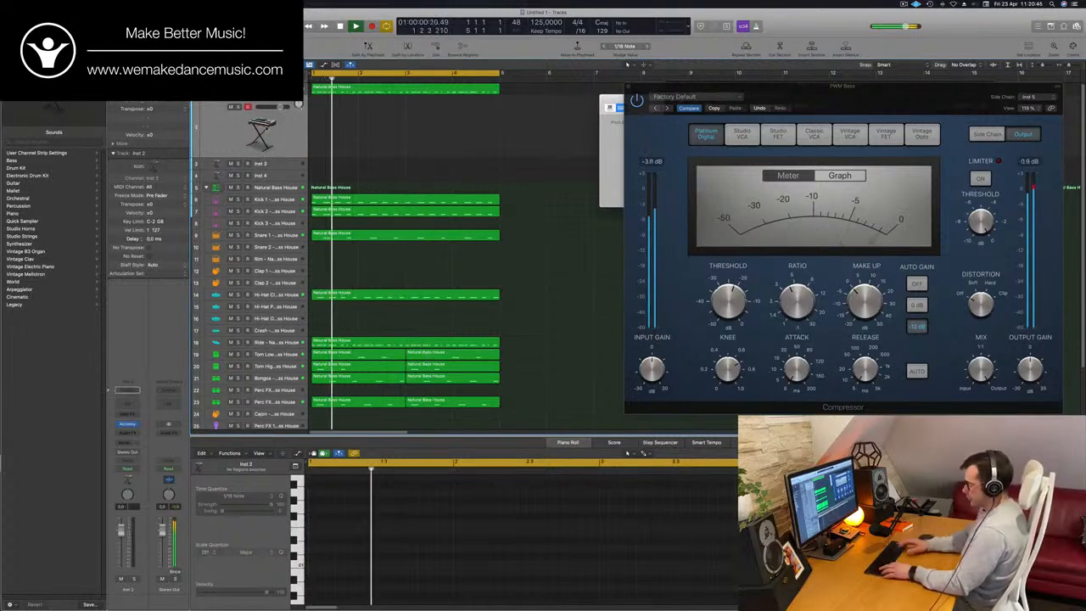
key(super+r)
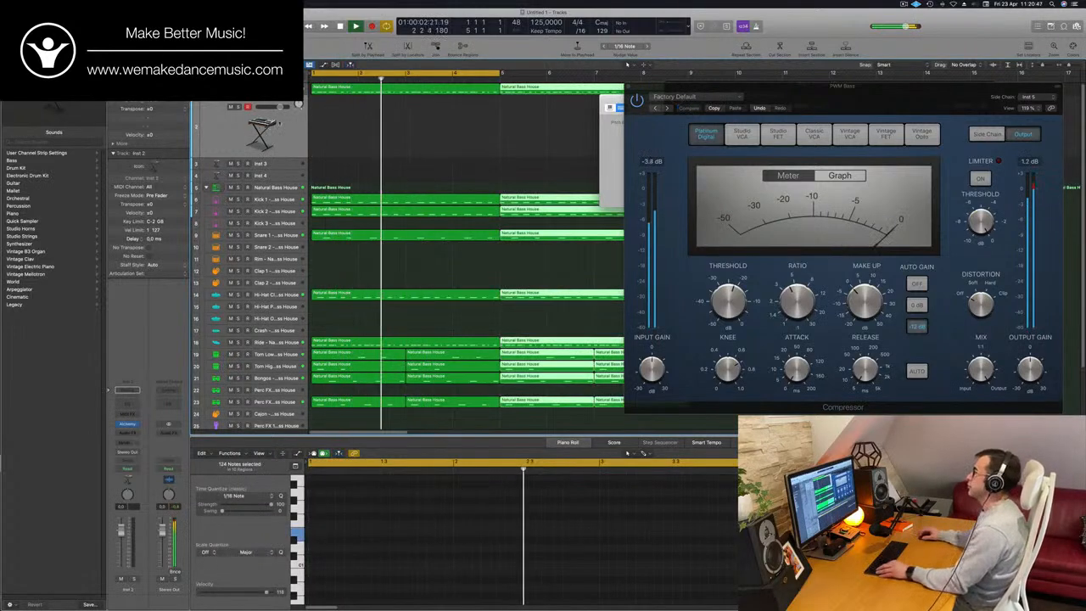
scroll(403, 124, down, 5)
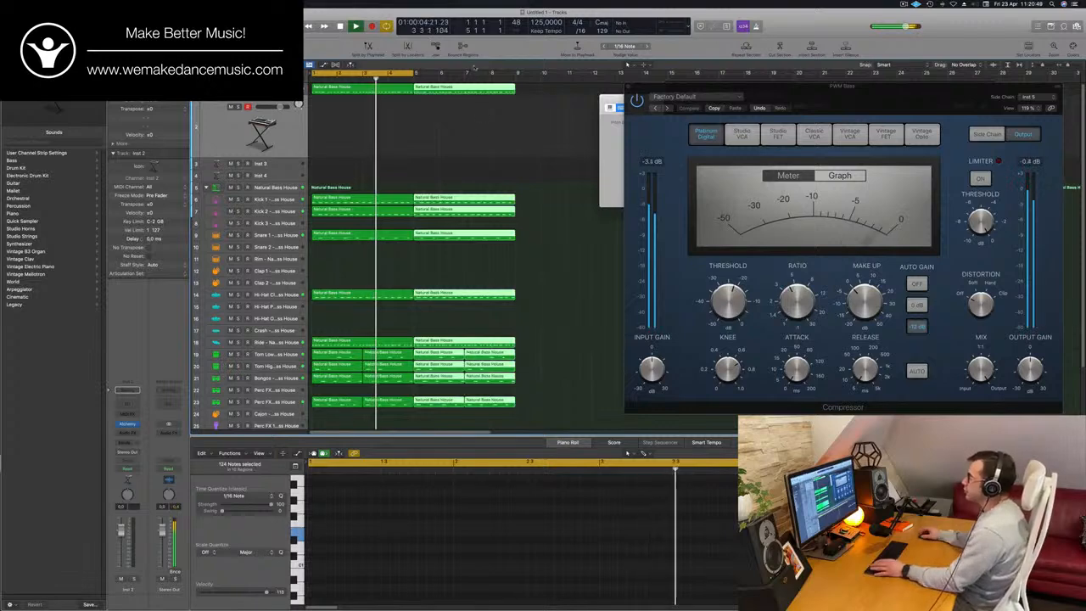
drag(414, 72, 512, 82)
- Bring up the Musical Typing keyboard for the Inst 2 track, move it aside and clear the region selection
key(super+k)
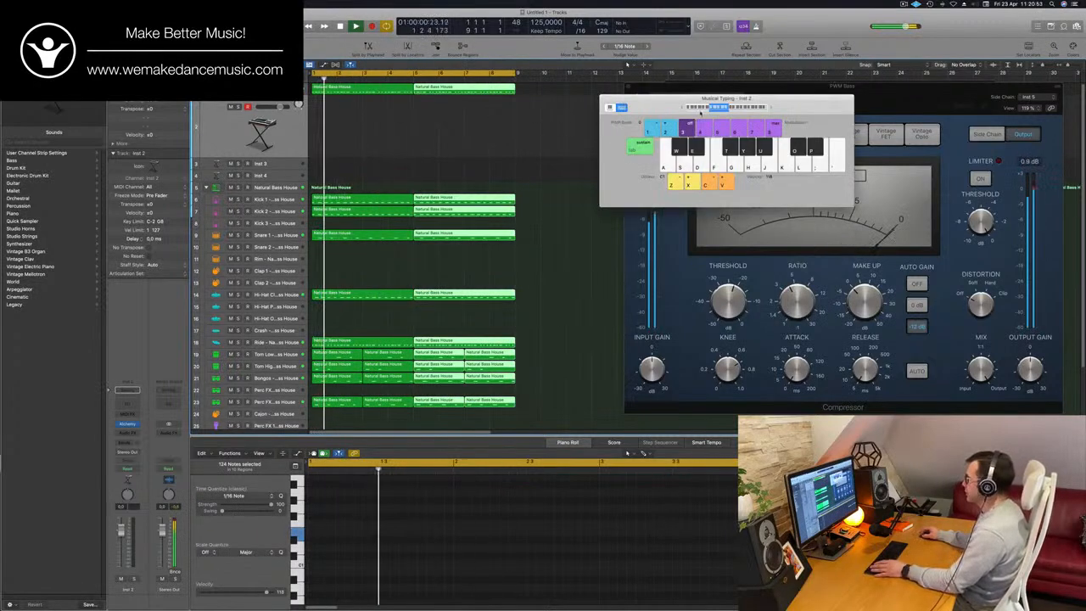
drag(644, 146, 789, 114)
key(Return)
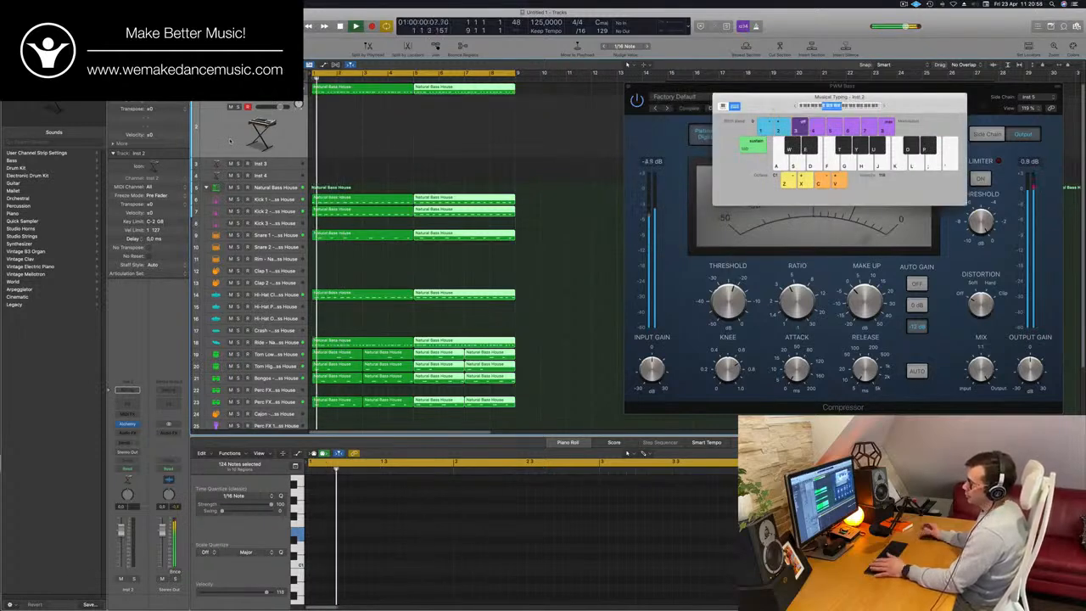
click(231, 156)
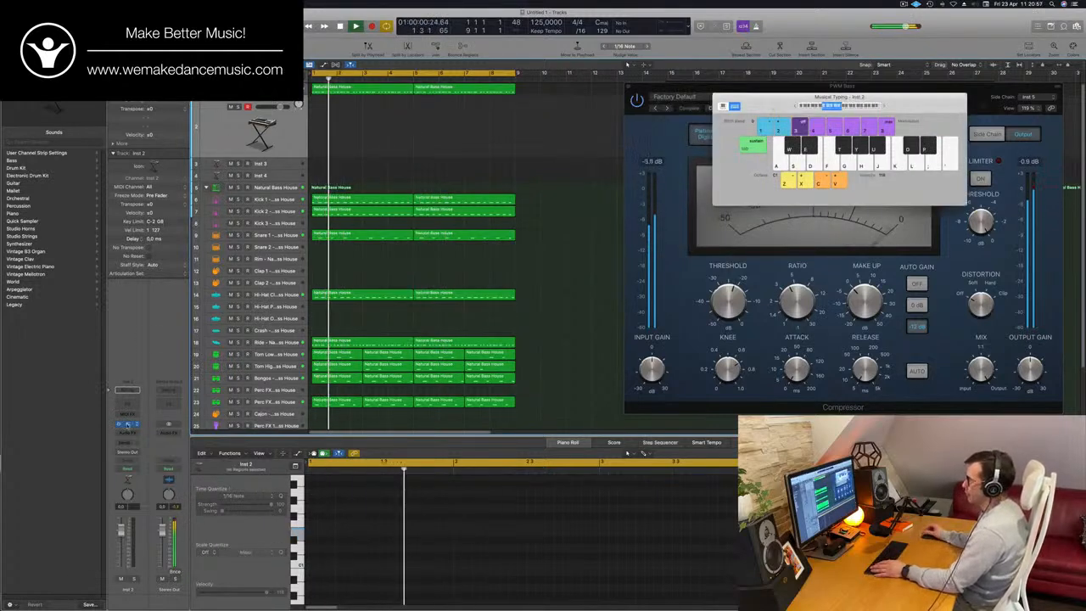
- Open Alchemy on the Inst 2 track and load Perfect Pad 01 from the Pads category sorted by rating
click(127, 424)
drag(552, 129, 576, 140)
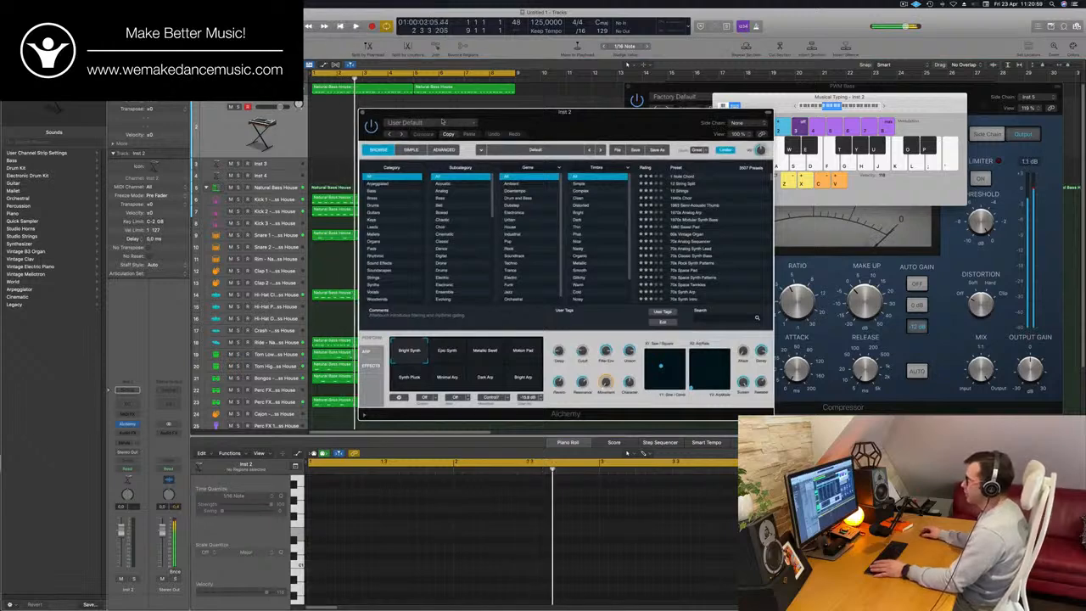
click(379, 249)
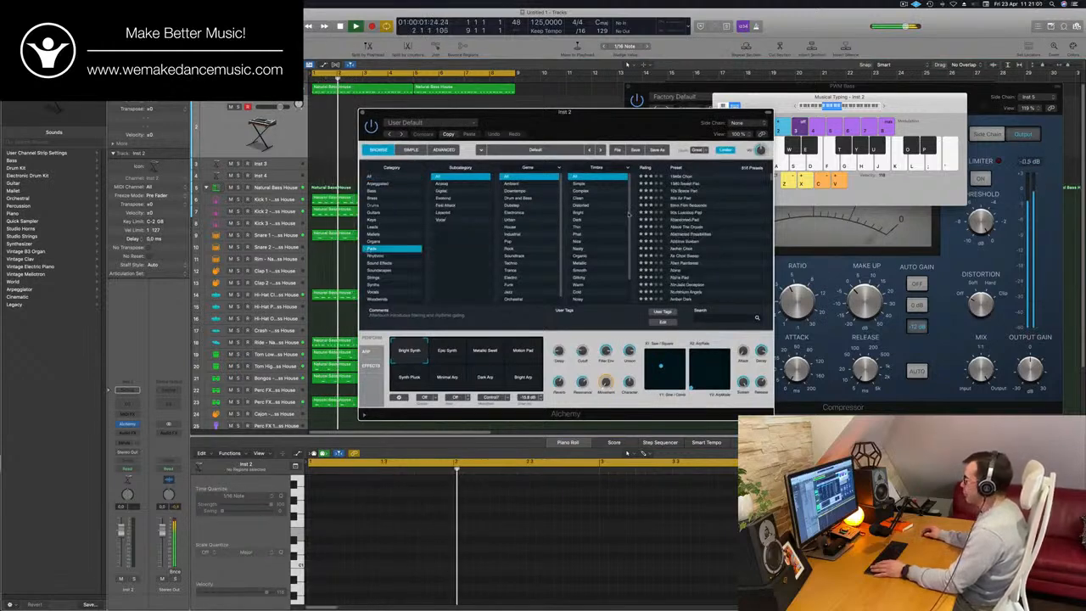
click(648, 167)
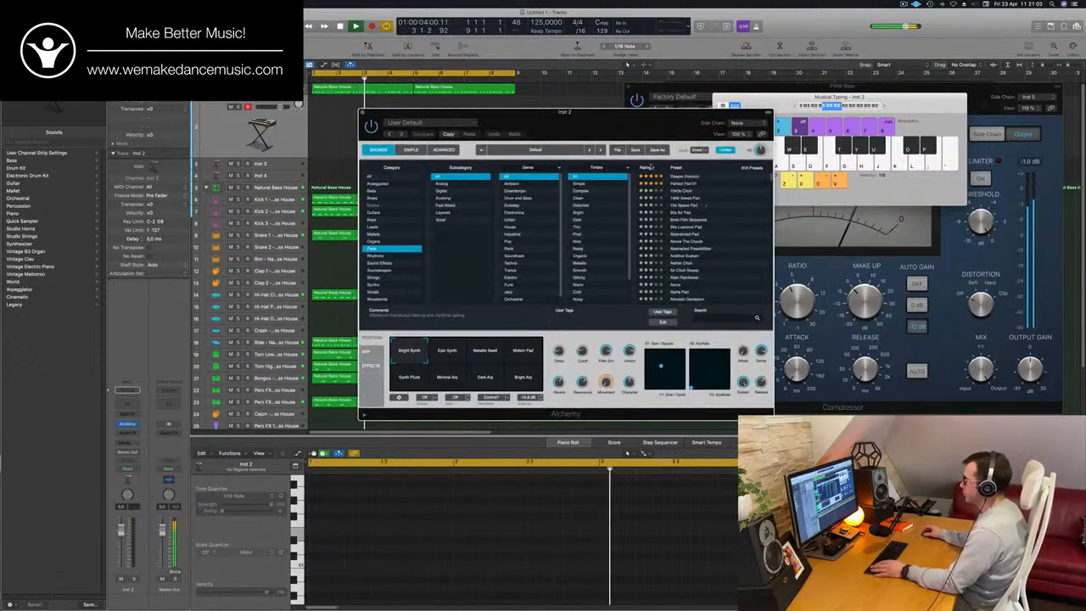
click(684, 184)
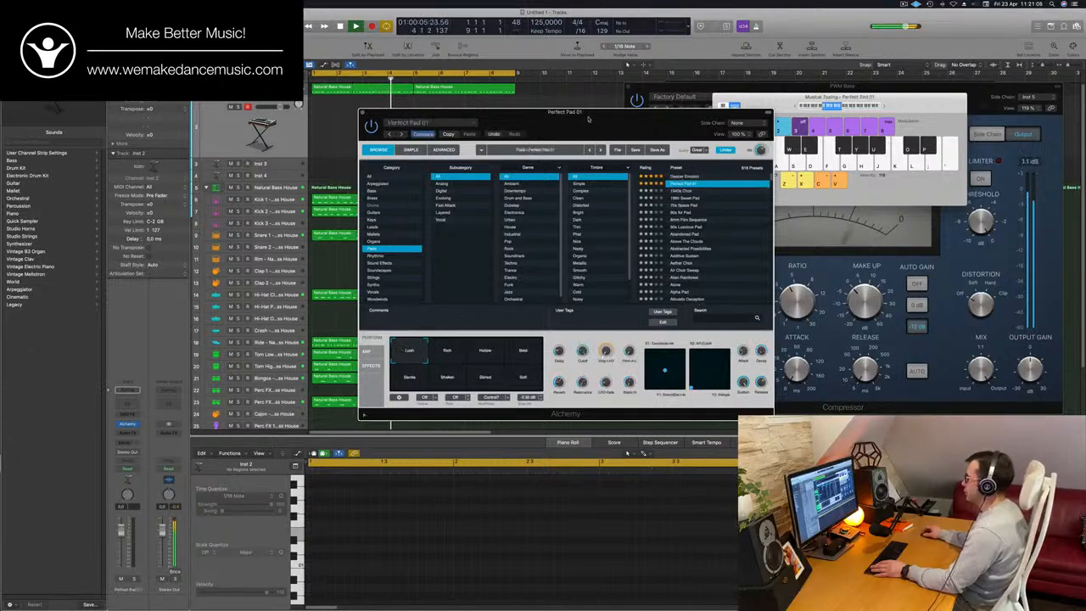
drag(552, 129, 775, 101)
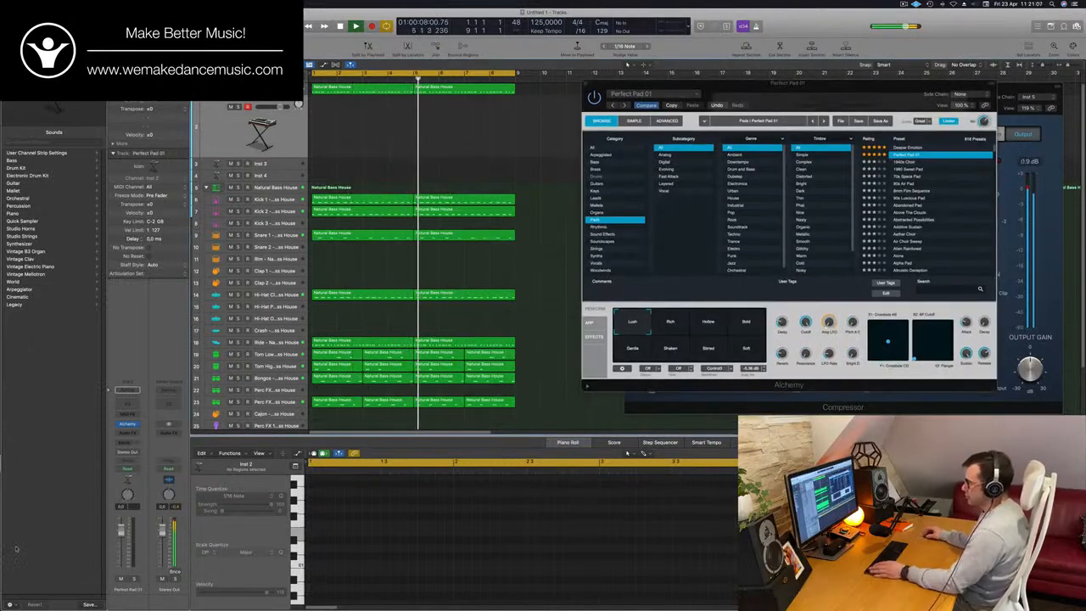
- Add a send to Bus 4 on the Perfect Pad 01 track
click(127, 442)
mouse_move(132, 457)
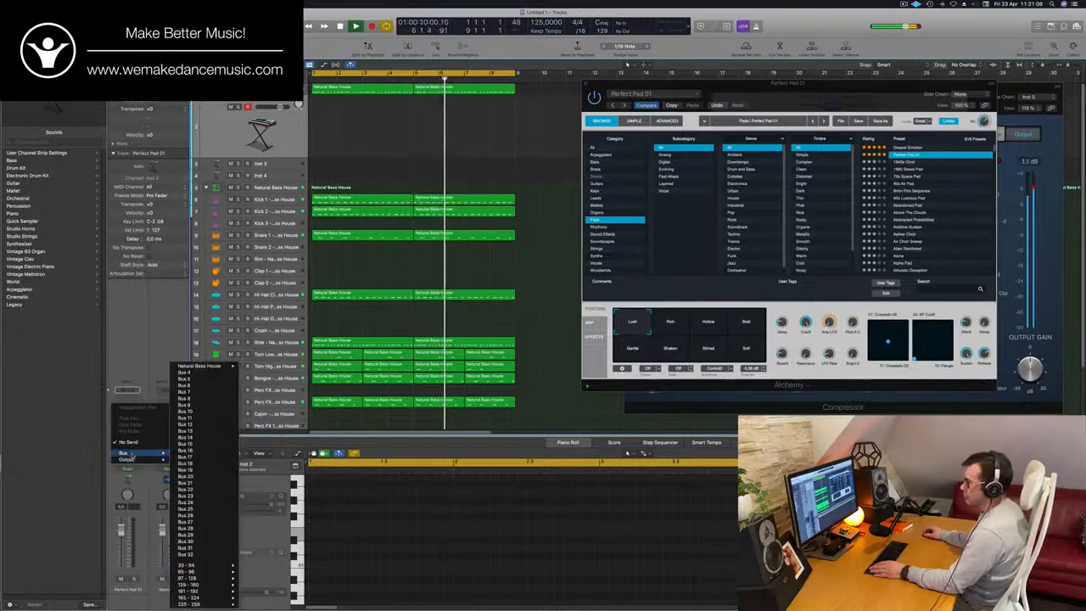
click(206, 374)
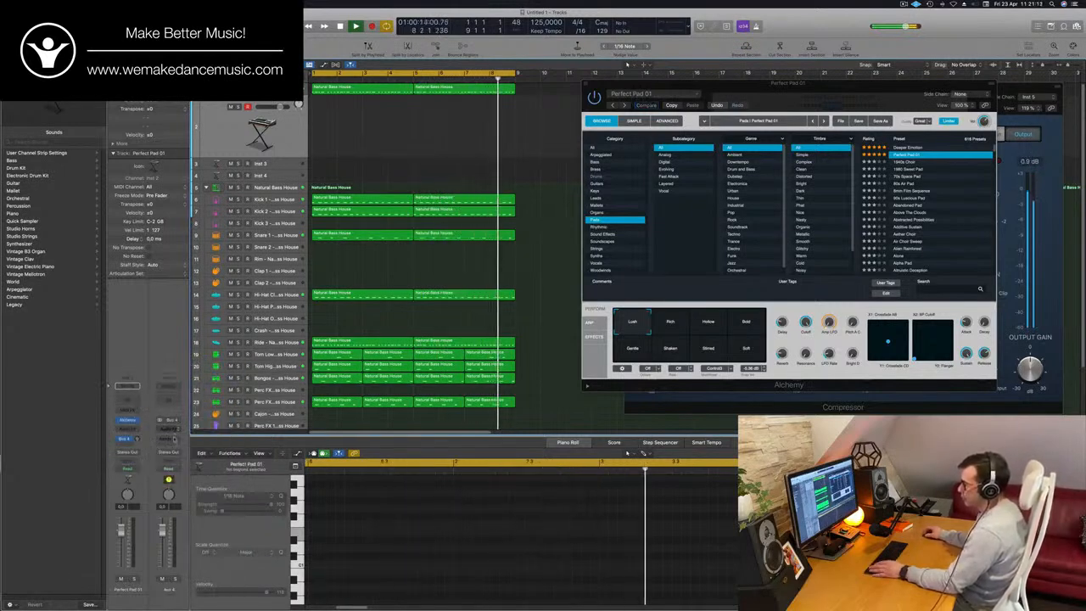
- Insert the SilverVerb reverb on Aux 4 and load its grandiose preset
click(171, 429)
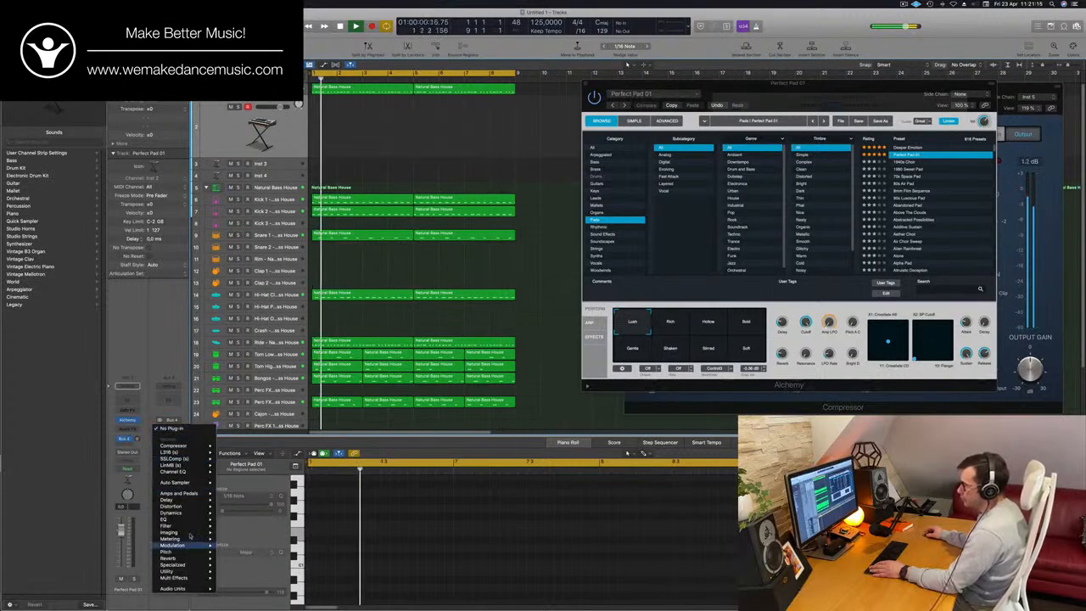
mouse_move(170, 557)
mouse_move(246, 558)
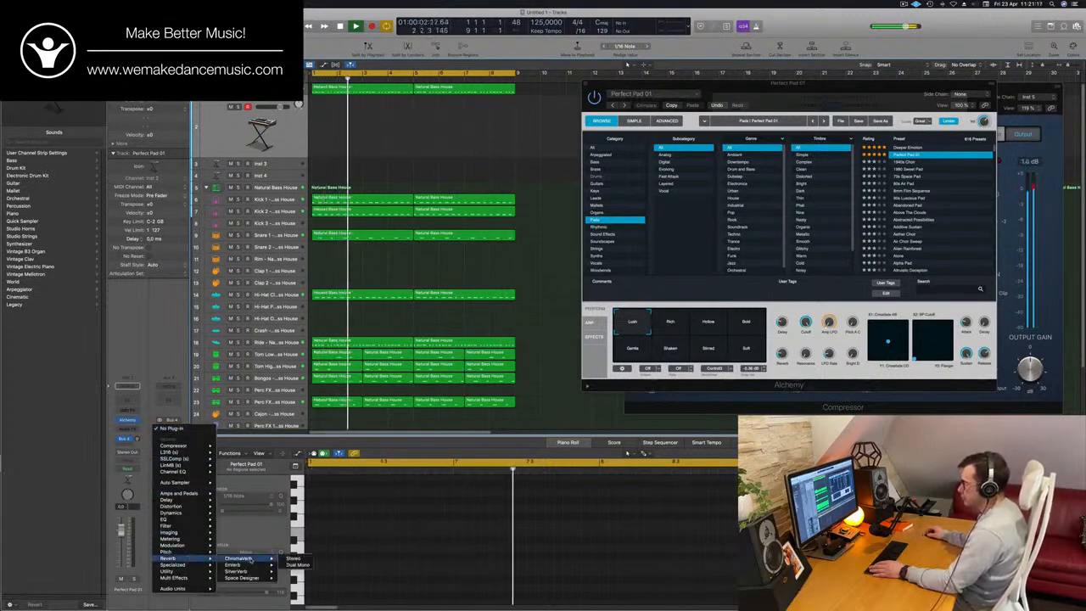
click(293, 571)
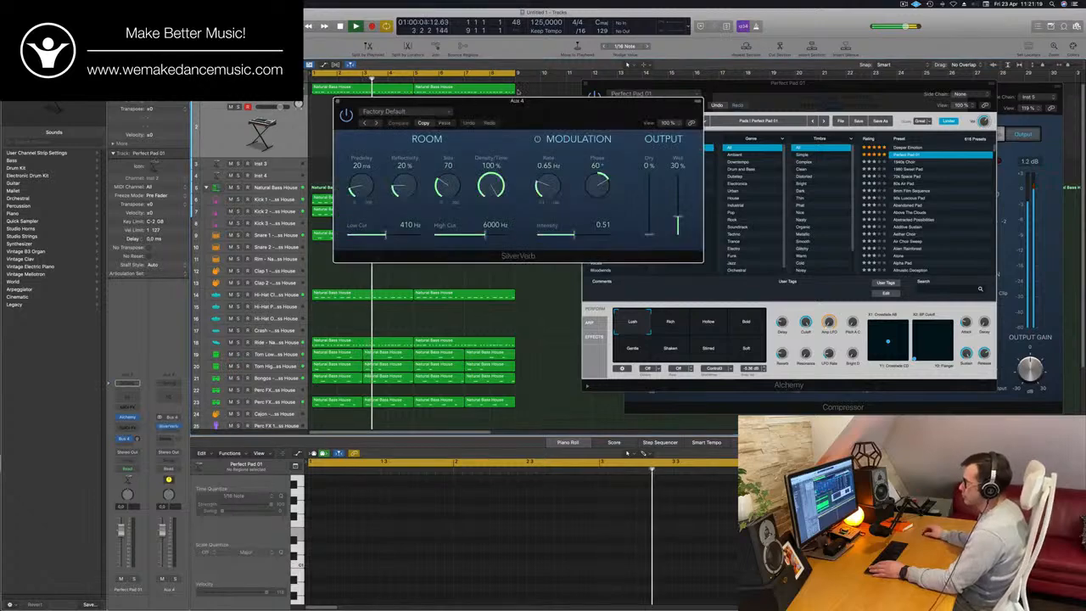
drag(576, 115, 531, 124)
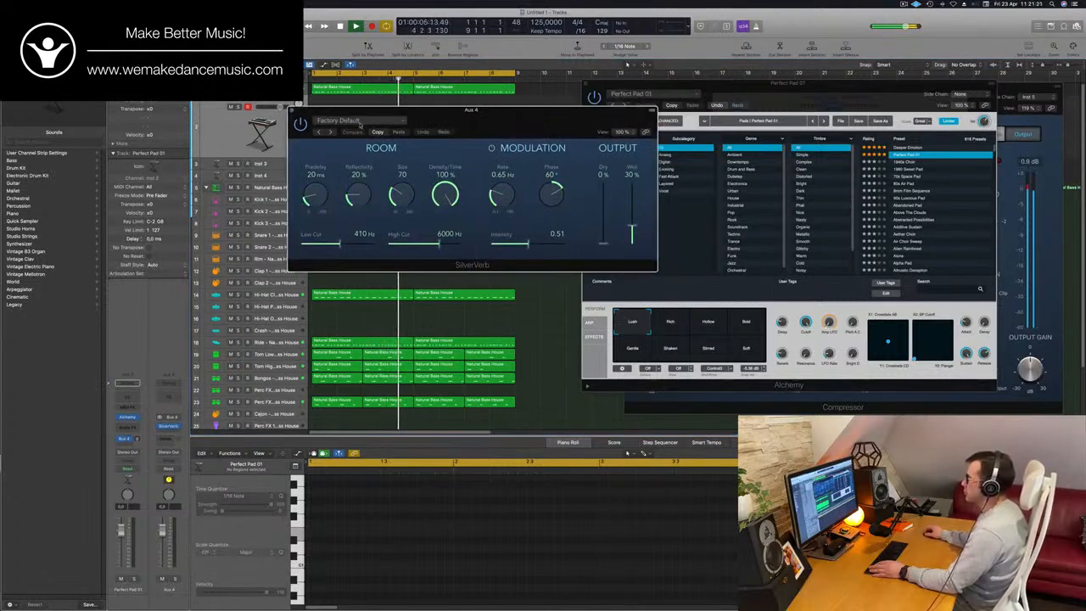
click(361, 124)
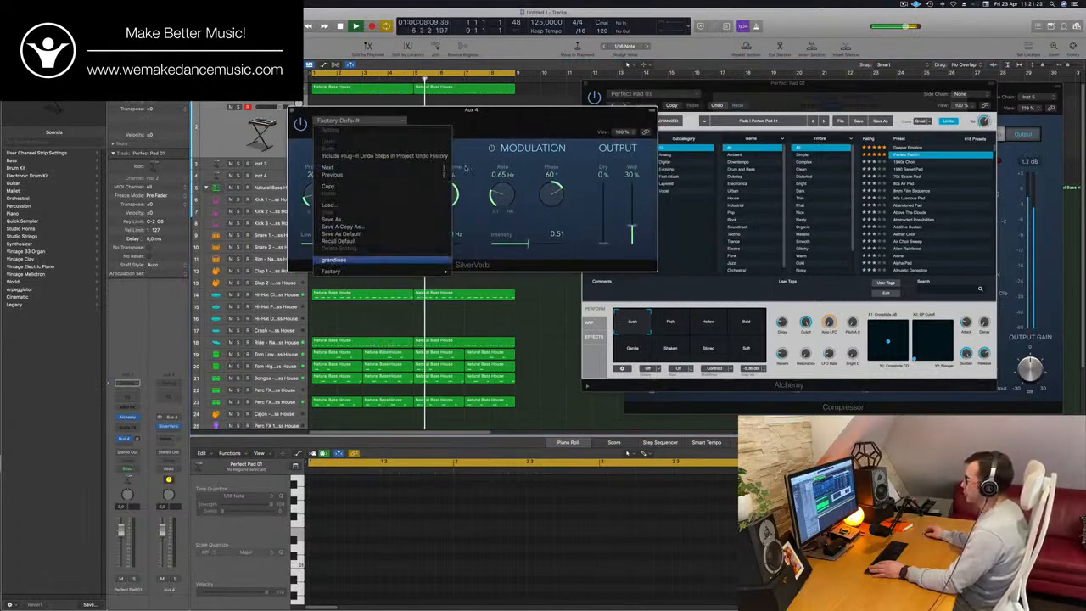
key(Return)
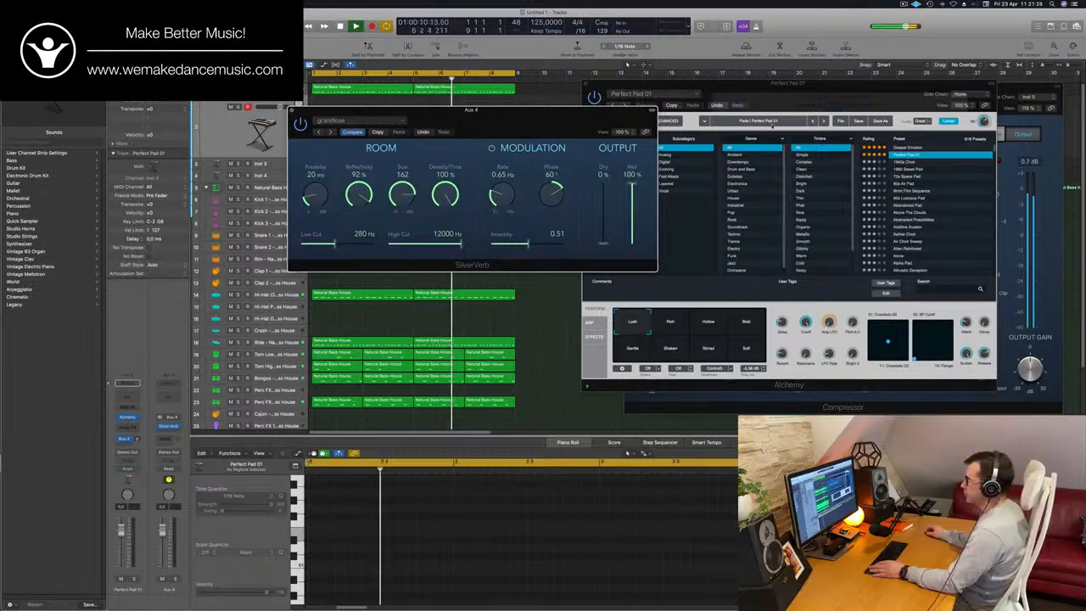
- Move the SilverVerb window aside and bring the Perfect Pad 01 track's Alchemy window in front of the other plug-ins
drag(509, 111, 770, 119)
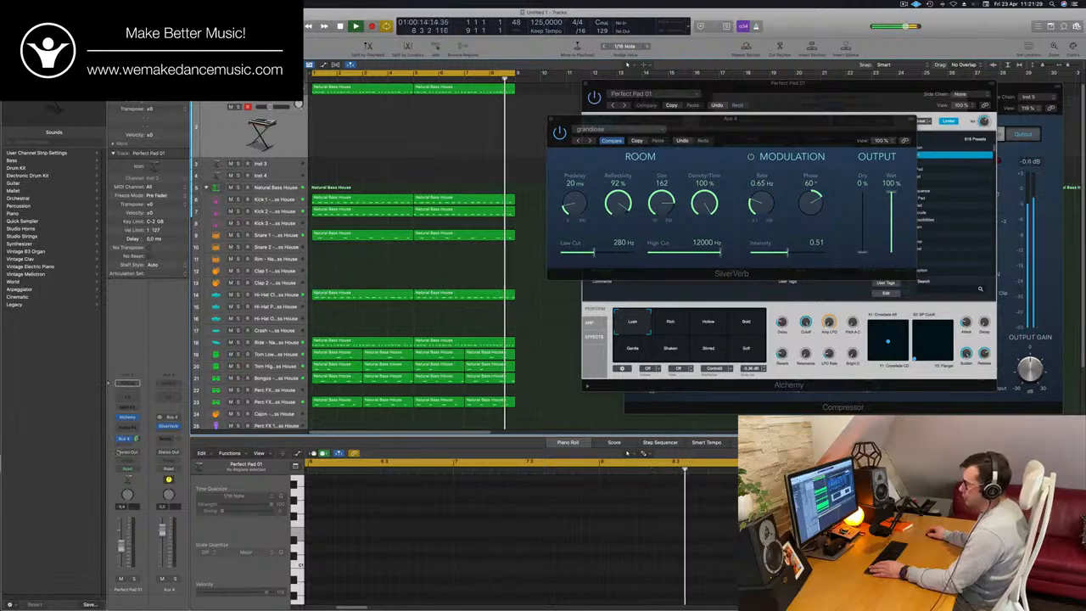
click(127, 417)
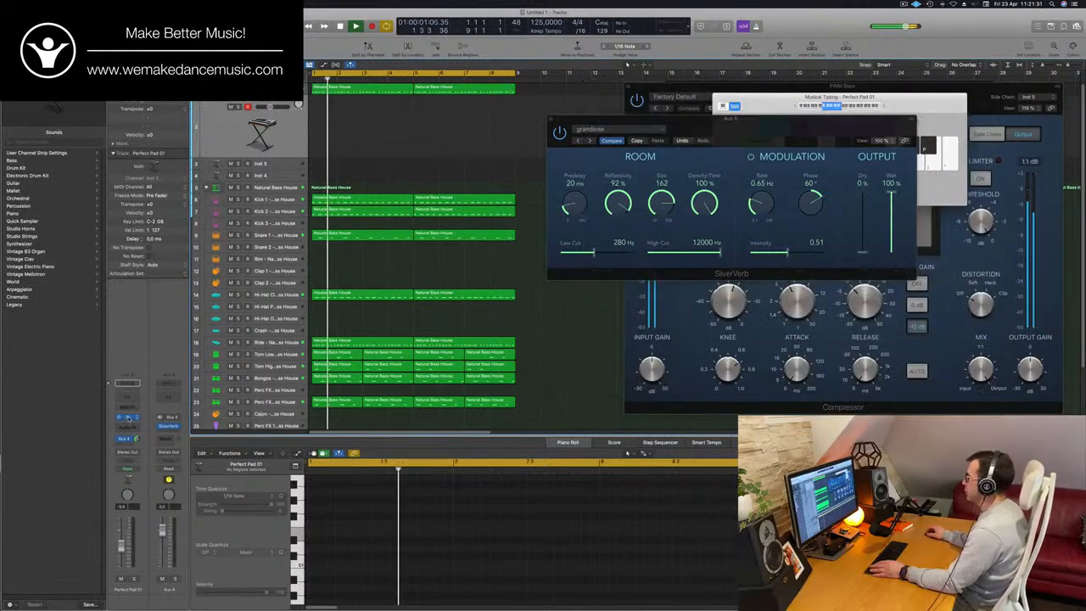
click(127, 417)
drag(829, 87, 729, 141)
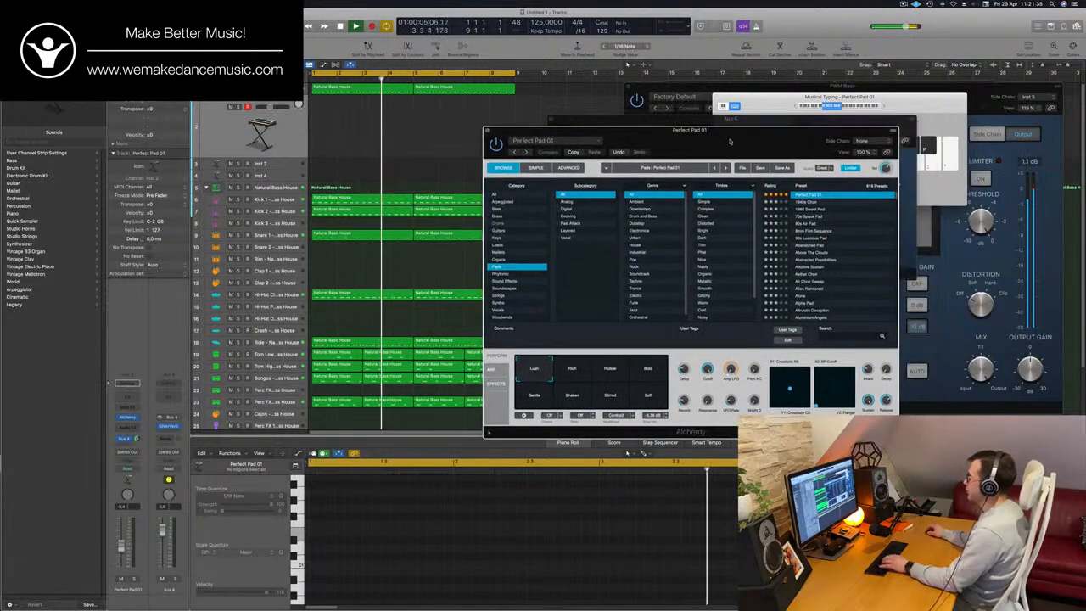
- Arrange the Alchemy, SilverVerb and Musical Typing windows so that all three are accessible without covering each other
click(296, 143)
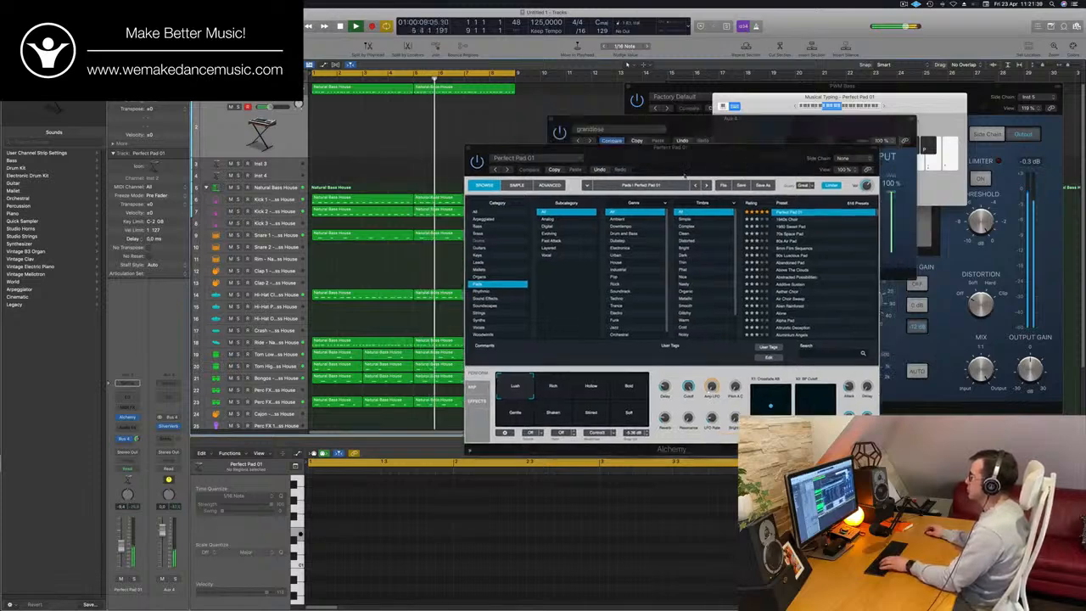
drag(689, 129, 485, 169)
click(885, 224)
drag(748, 118, 887, 223)
drag(920, 101, 840, 52)
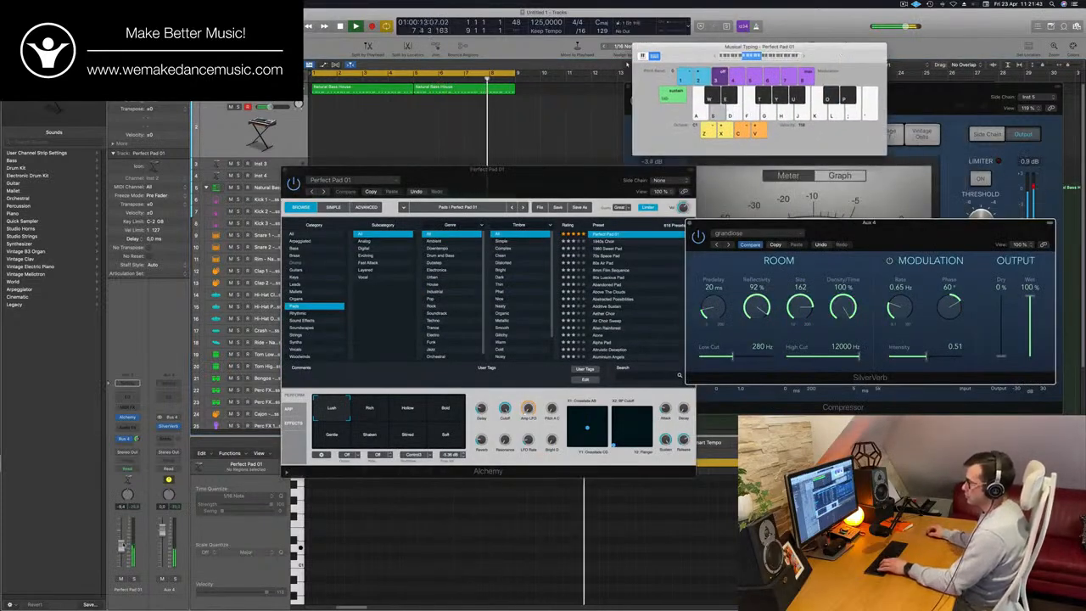
- Audition the pad over the looping groove and shift the Musical Typing and Alchemy windows clear of the track headers
click(123, 540)
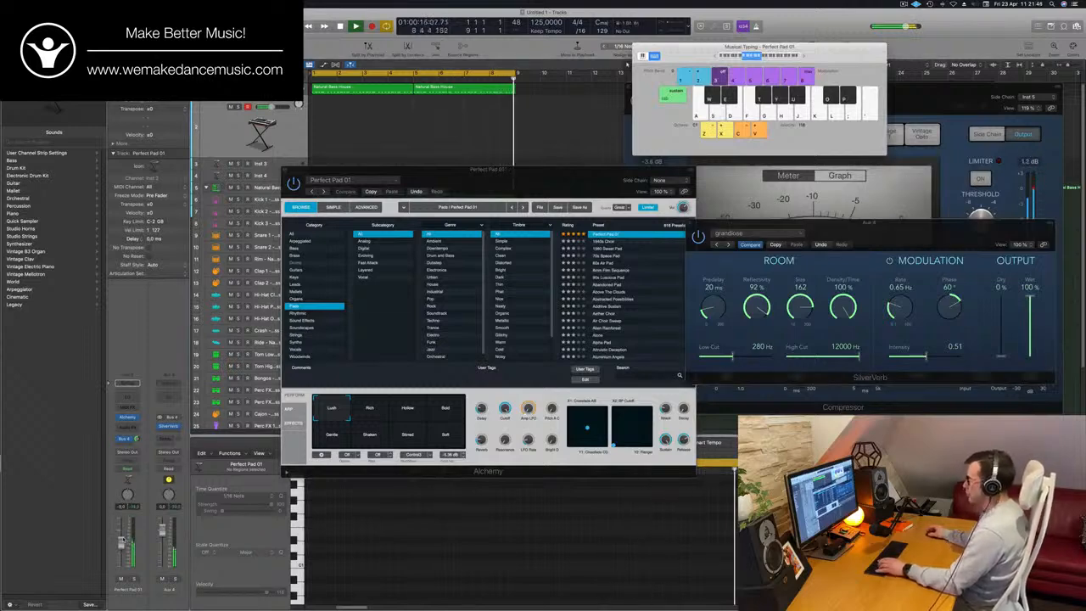
key(a)
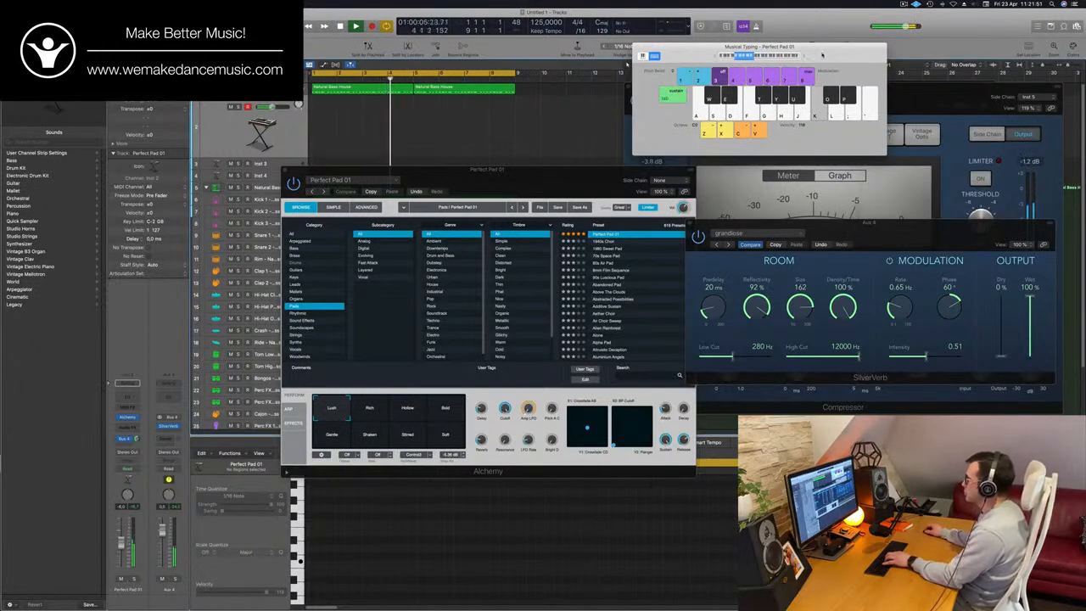
drag(821, 55, 900, 57)
drag(490, 178, 591, 195)
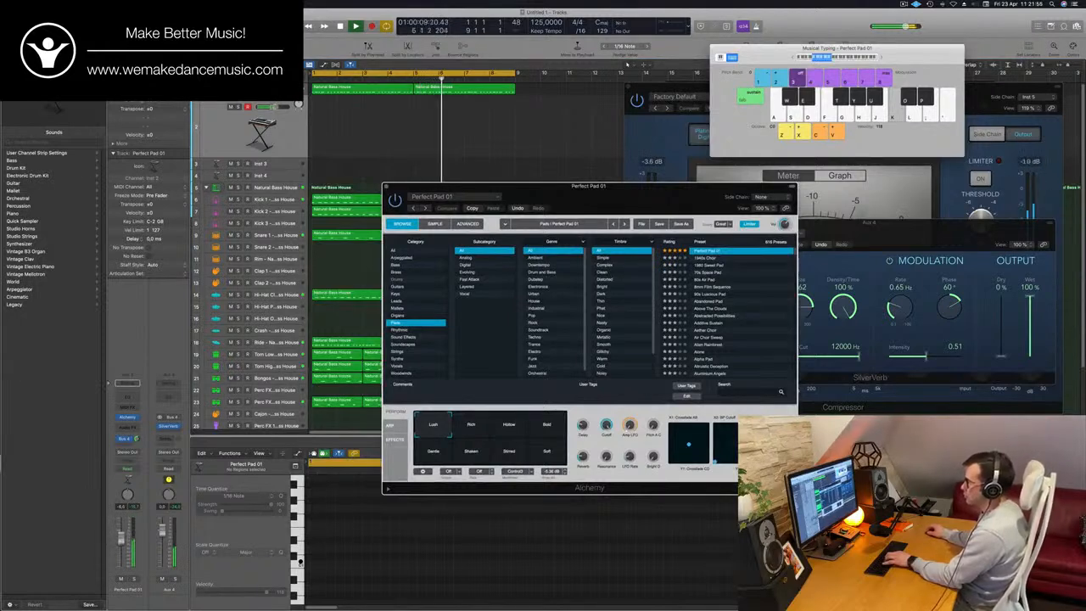
- Raise the Perfect Pad 01 channel's volume and try higher pad notes over the looping groove
click(121, 537)
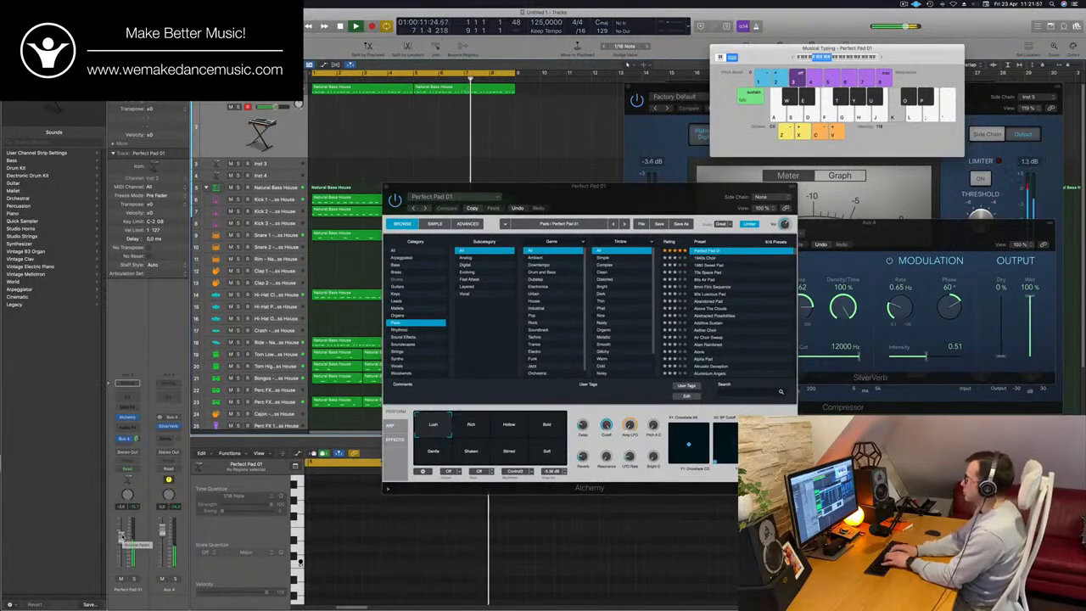
key(;)
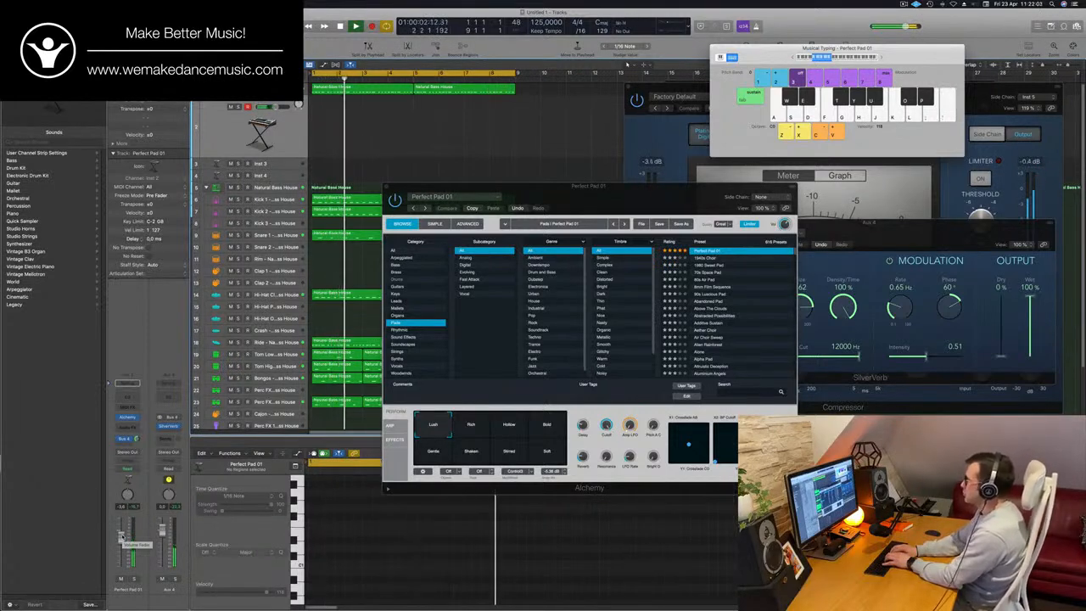
key(')
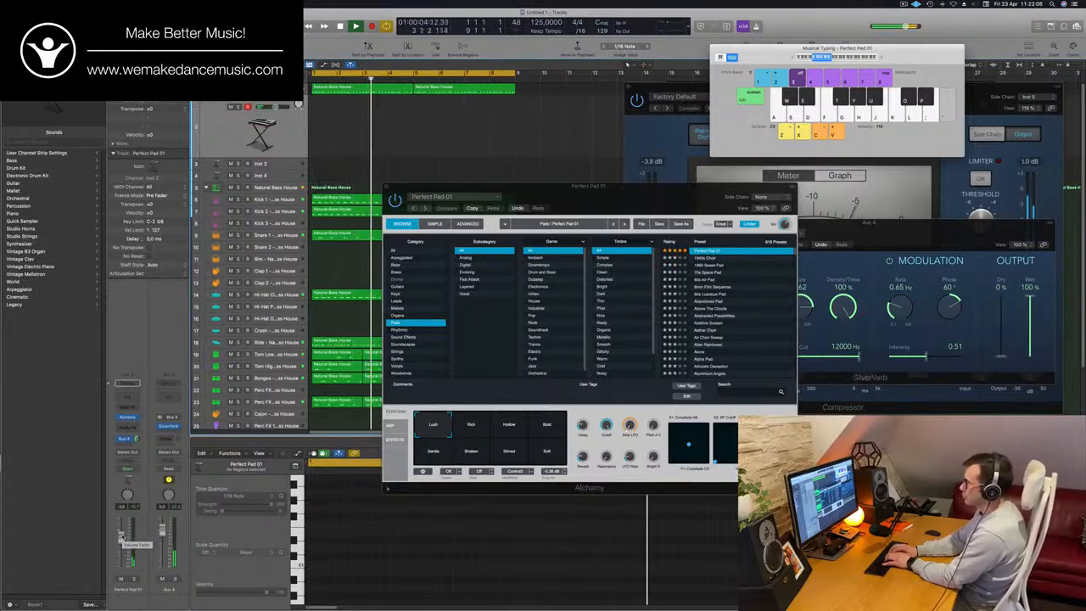
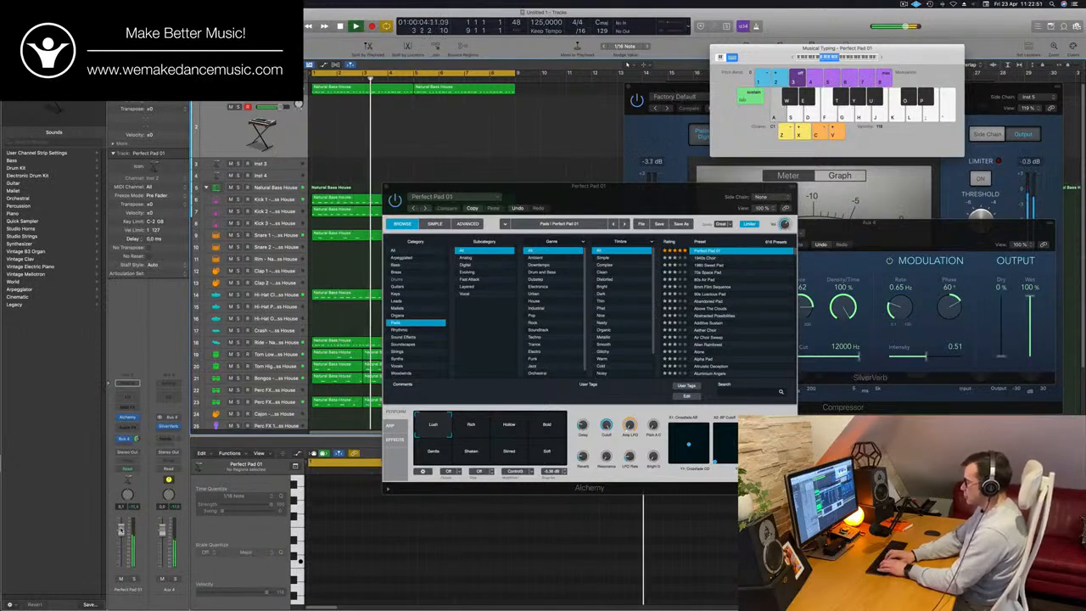
- Record two pad takes from Musical Typing on the Perfect Pad 01 track over the looping groove, at bars 5–7 and bars 3–4
key(r)
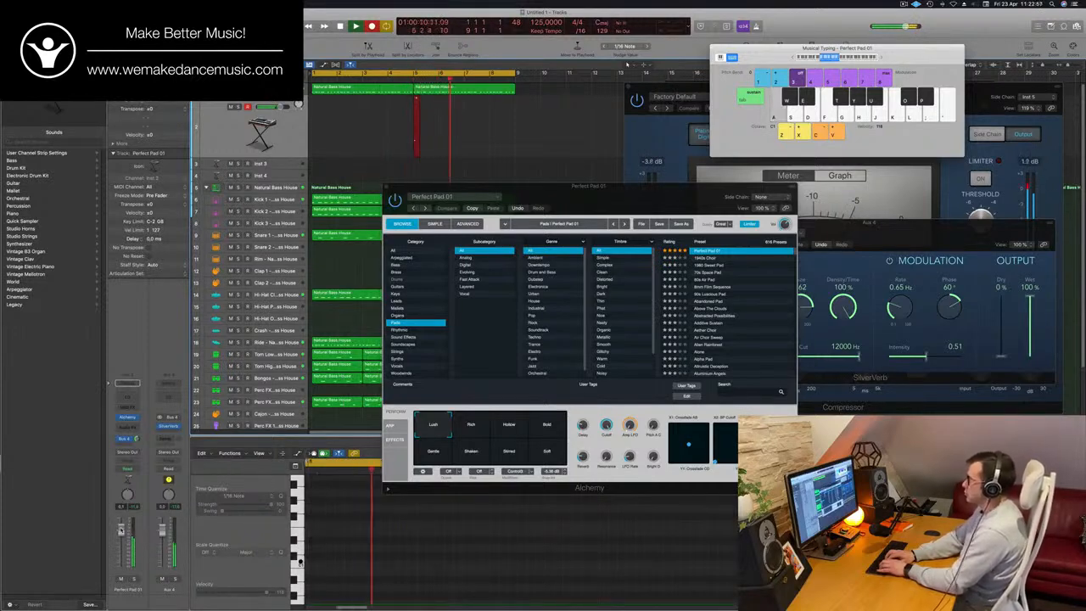
key(d)
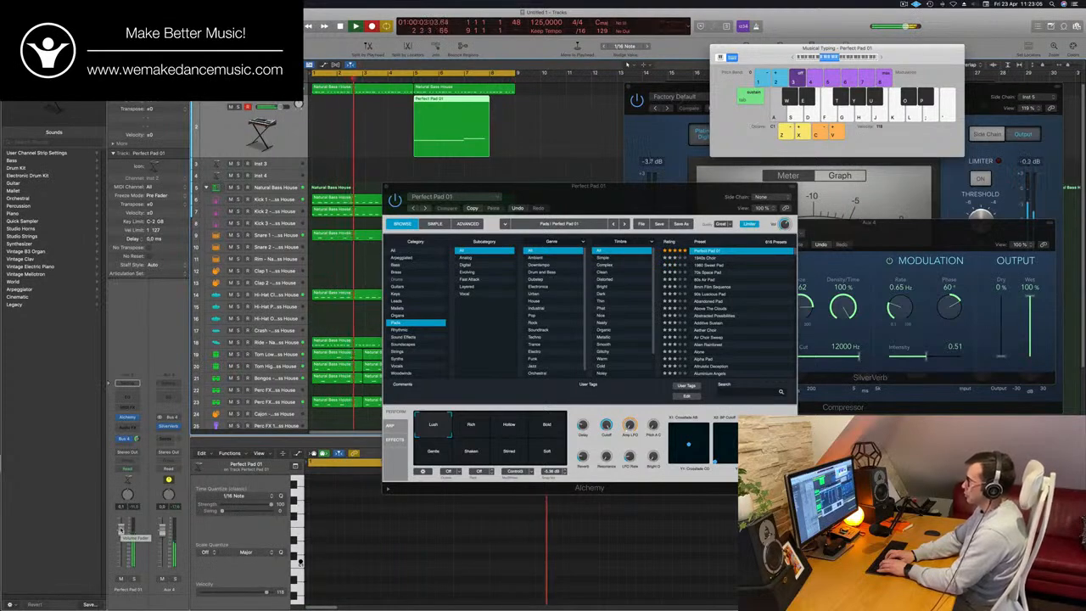
key(s)
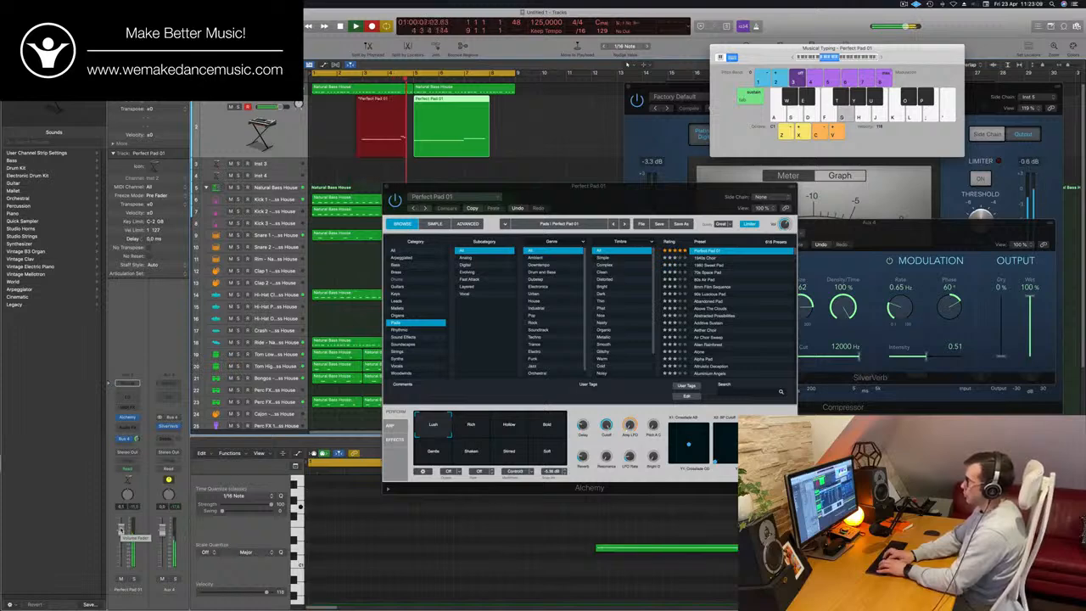
key(space)
key(space)
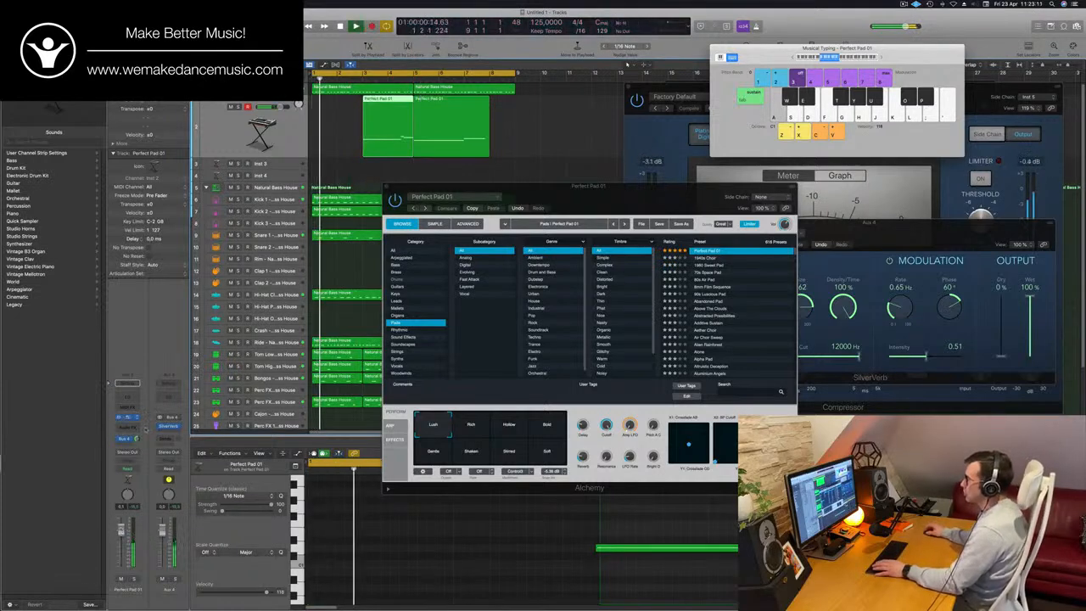
key(space)
- Split the bar 5 Perfect Pad 01 region at bar 7, using the Split option for notes that cross the cut
click(485, 143)
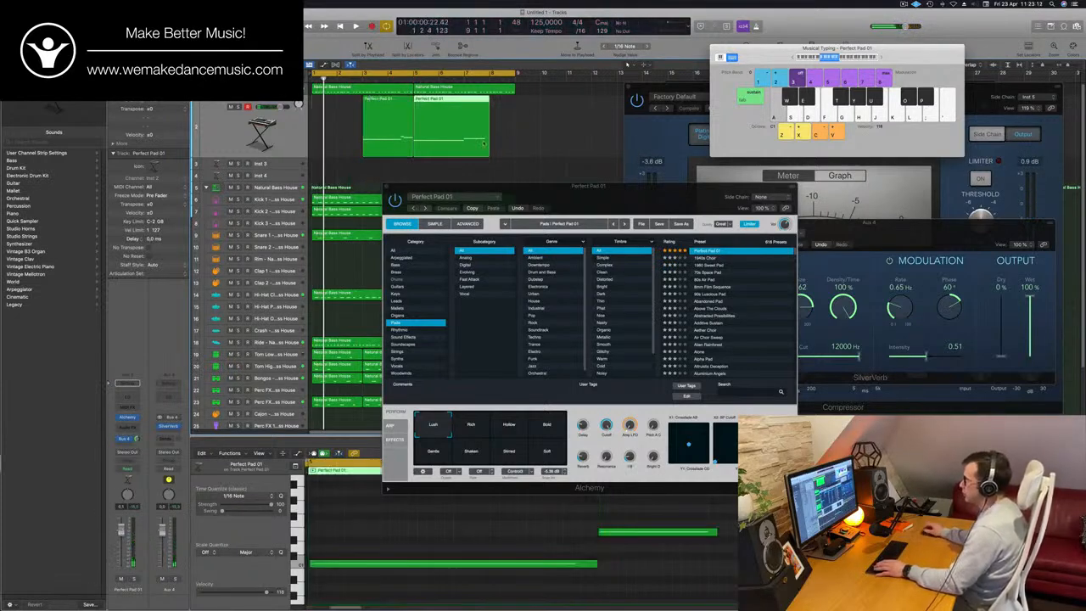
click(464, 101)
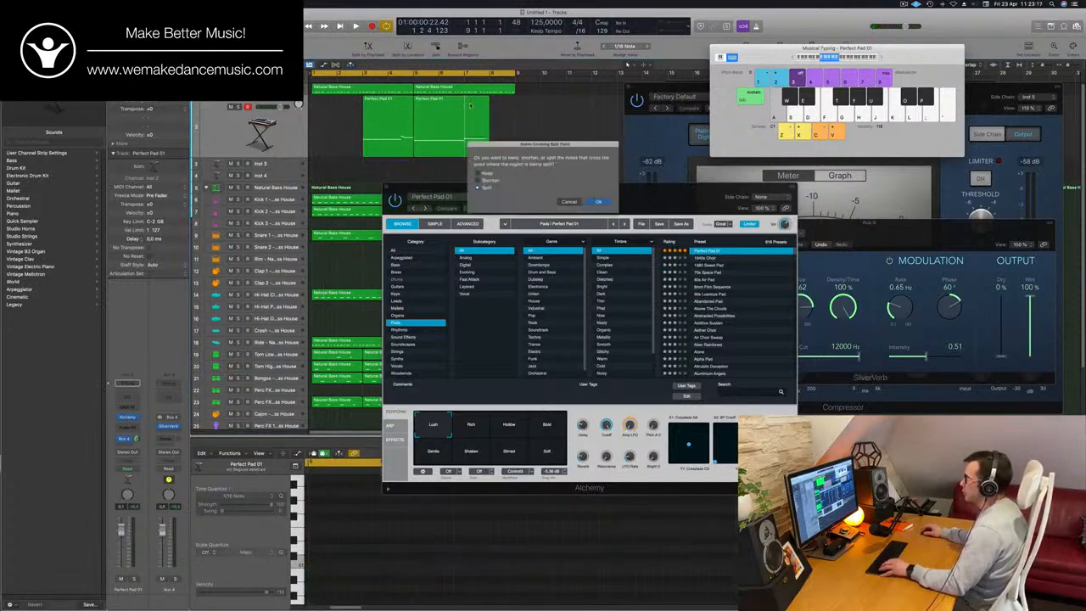
click(598, 202)
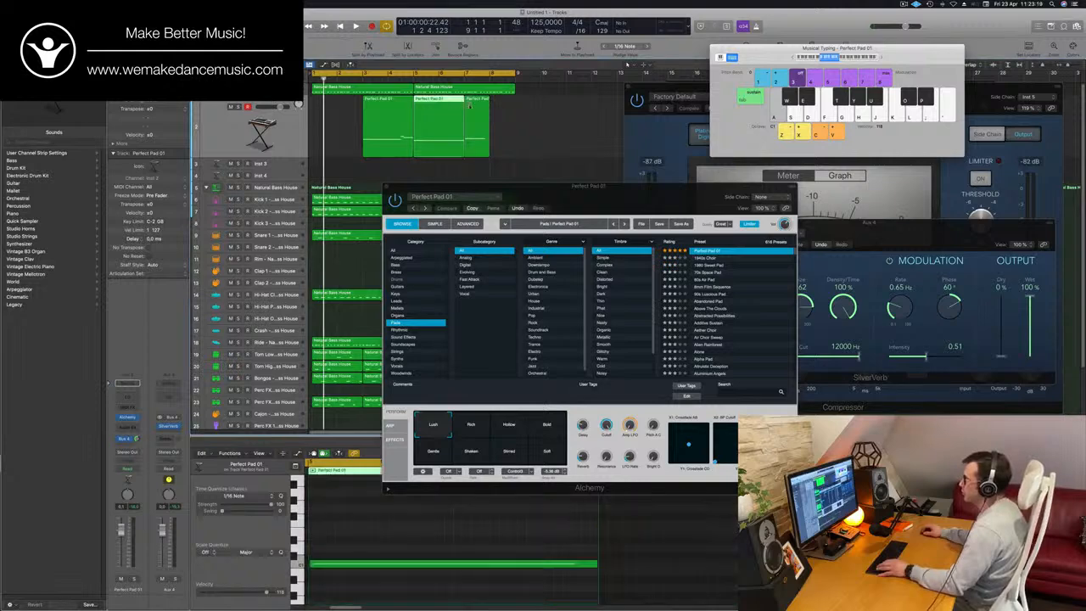
- Delete the leftover pad piece at bar 7, and move the bar 5 region to bar 1, joined with the bar 3 region
drag(456, 113, 357, 117)
drag(454, 131, 295, 144)
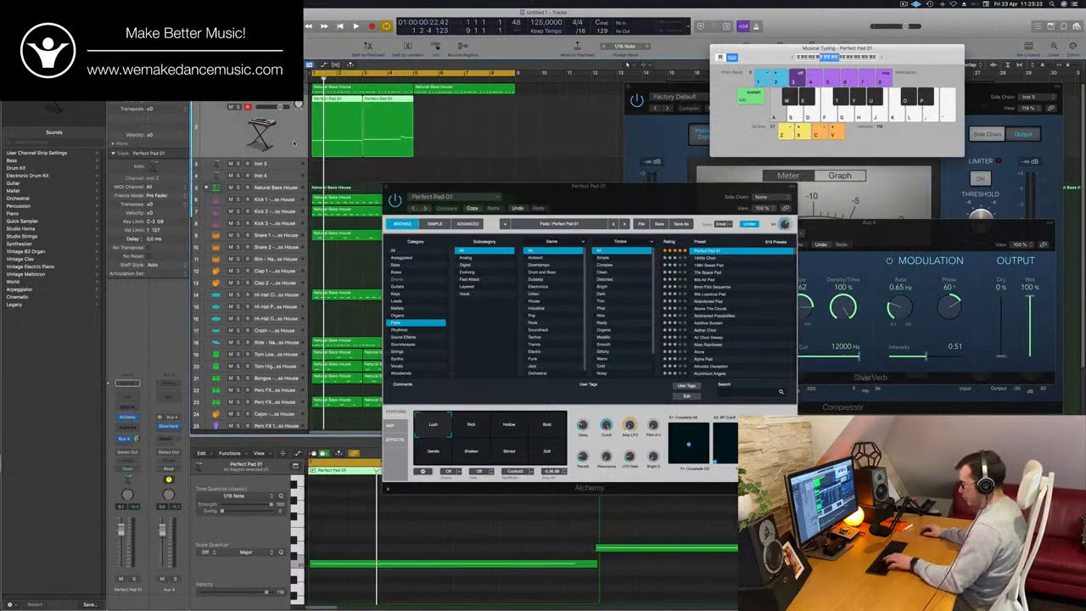
key(super+k)
key(space)
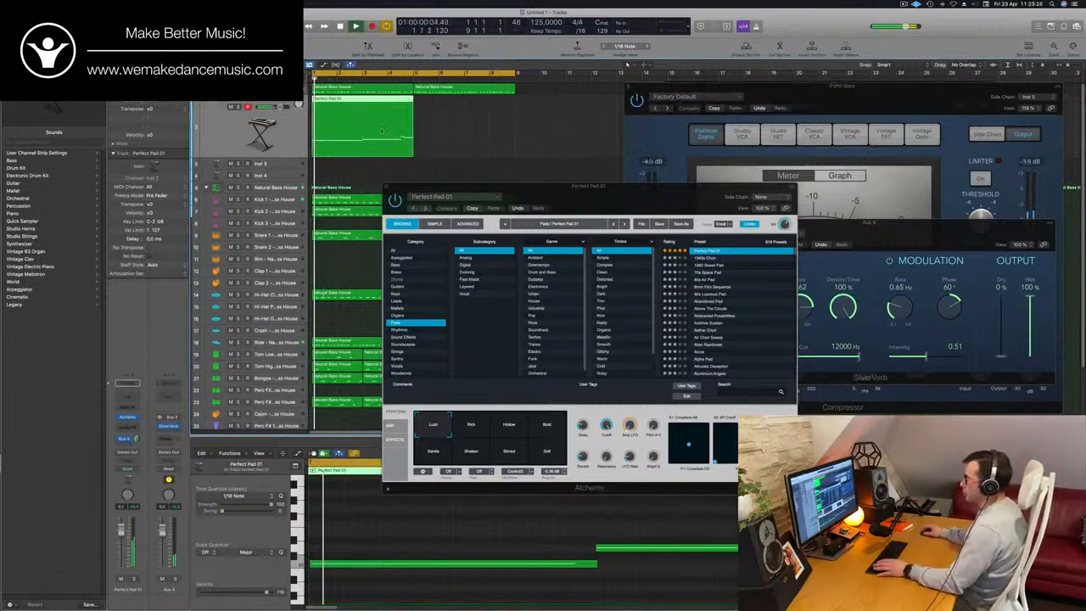
- Select all notes of the joined pad region in the Piano Roll and show its Note Velocity automation lane
scroll(576, 513, left, 2)
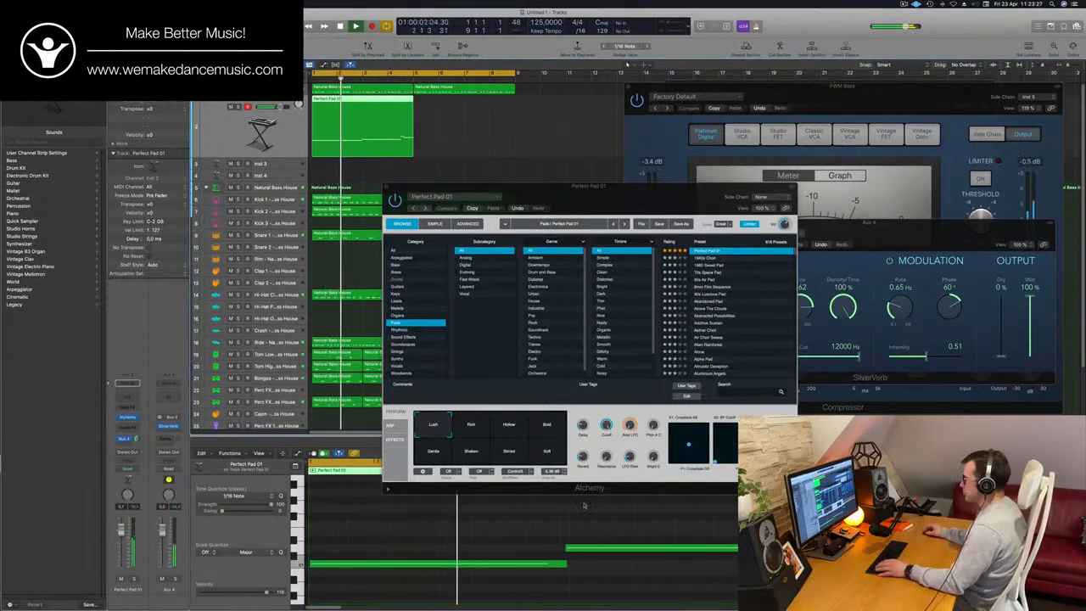
key(Return)
click(587, 533)
key(super+a)
key(a)
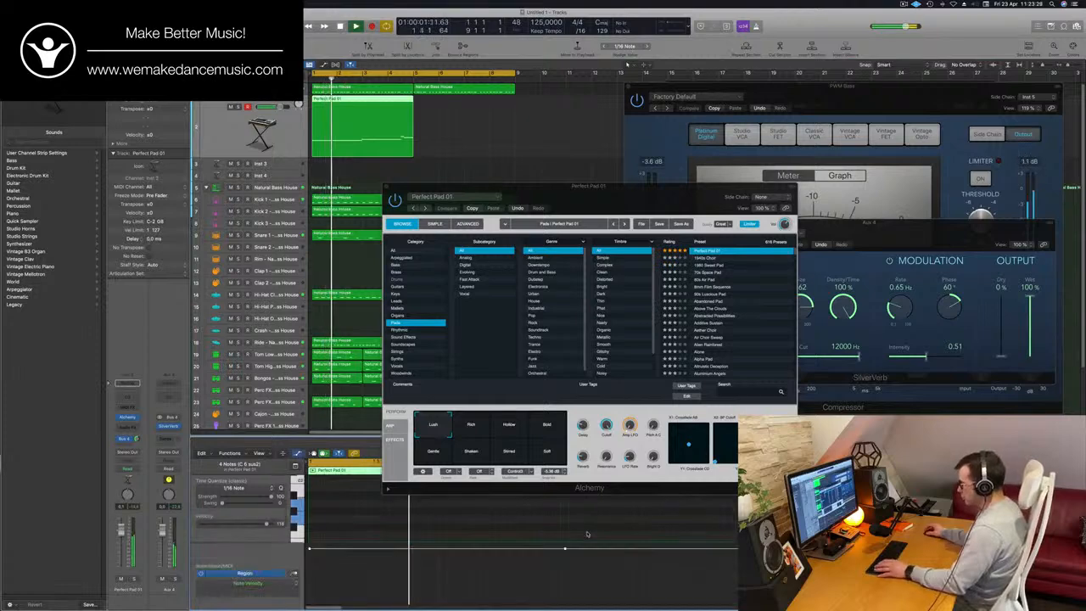
- Move the Alchemy window clear of the Piano Roll and shrink the automation lane to give the pad notes more room
drag(610, 201, 933, 176)
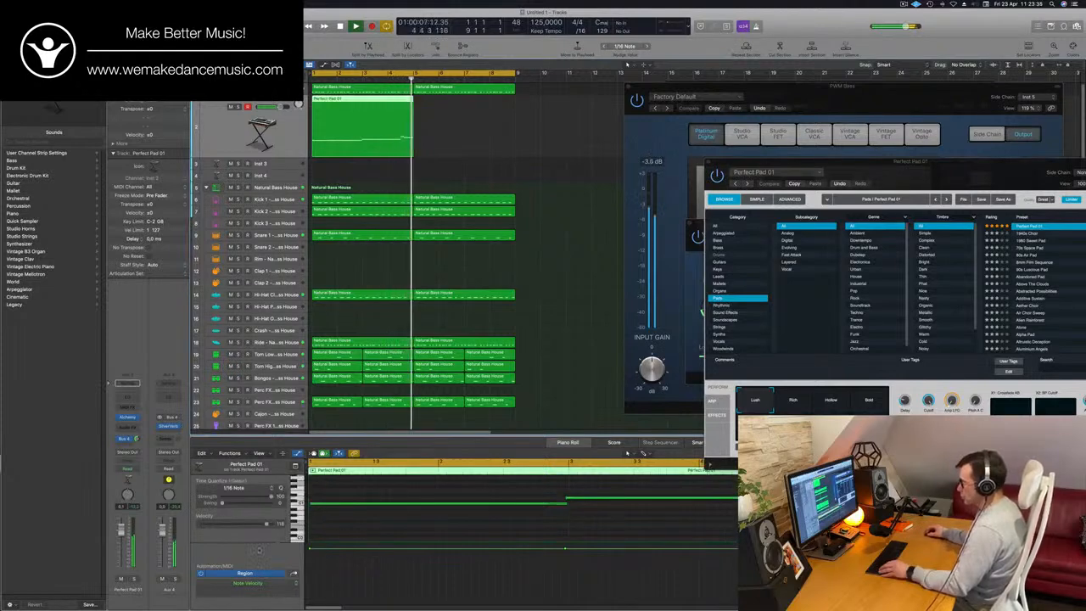
drag(265, 542, 265, 573)
scroll(509, 522, up, 3)
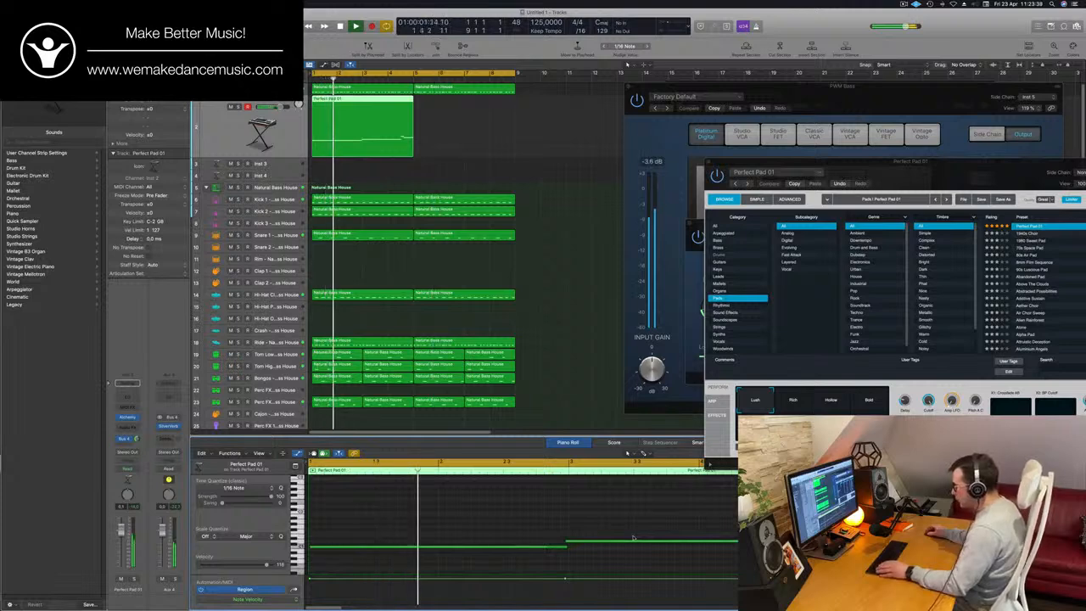
- Quantize all notes of the four-bar pad region to 1/16 Note and select its second long note
key(super+a)
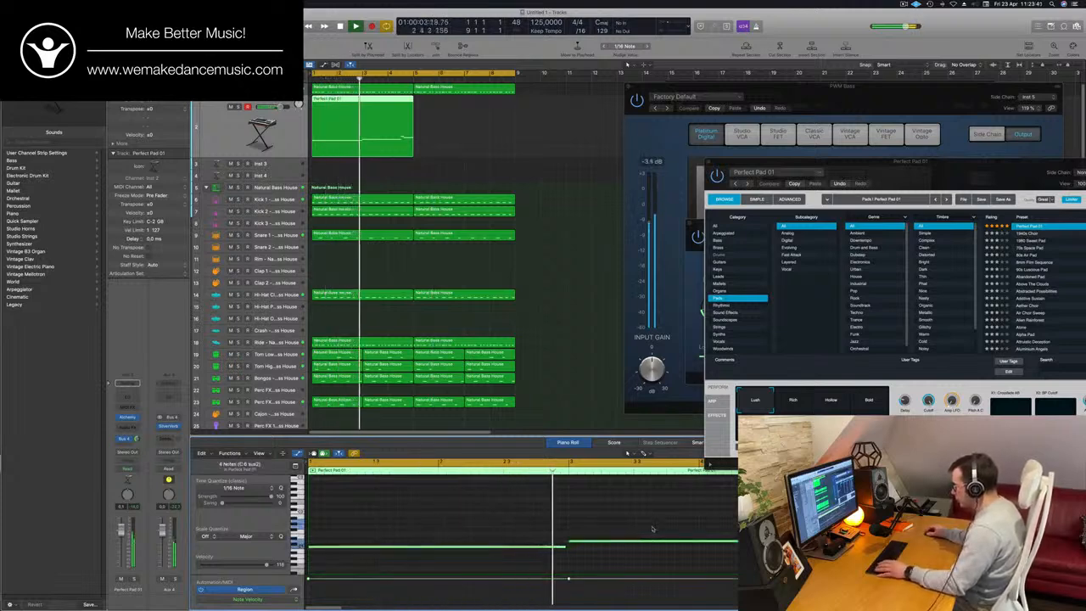
click(633, 538)
key(super+Left)
key(super+Left)
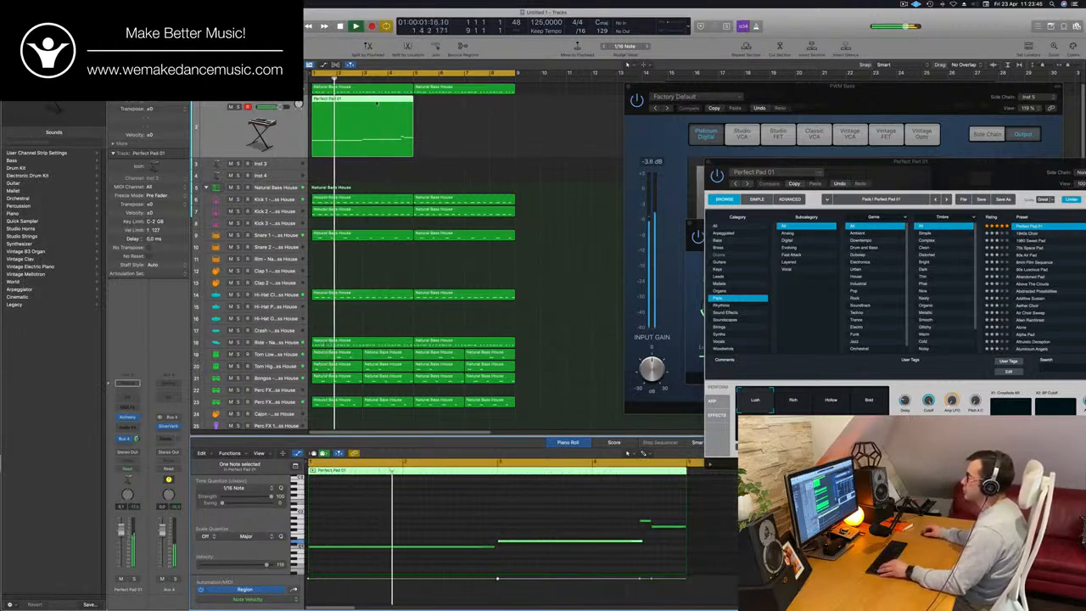
- Copy the four-bar Perfect Pad 01 region to bar 5 so the pad fills all eight bars of the loop
drag(401, 95, 477, 104)
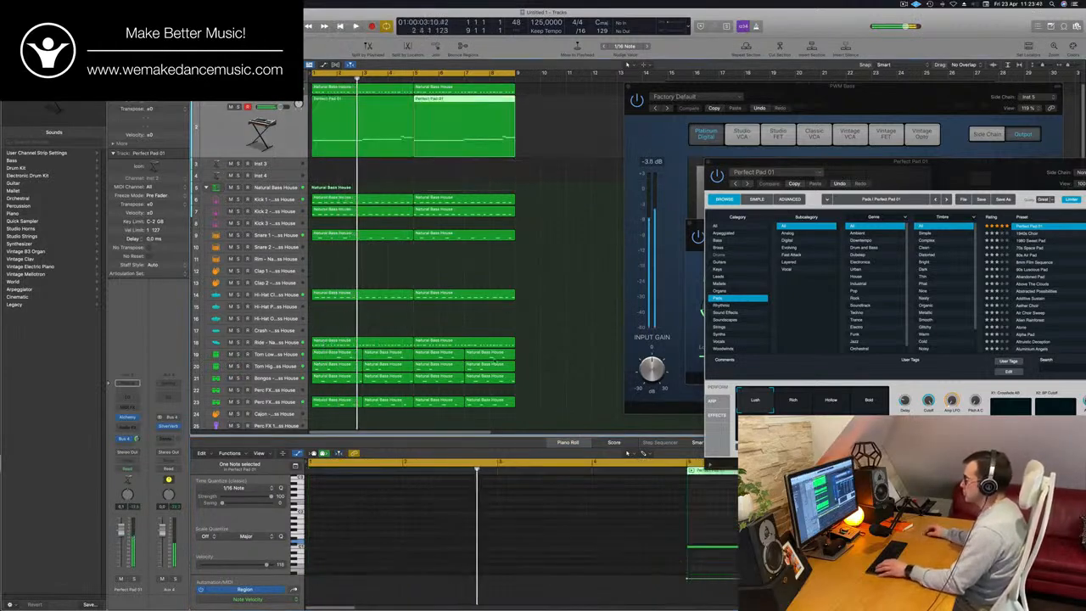
key(space)
scroll(482, 483, down, 4)
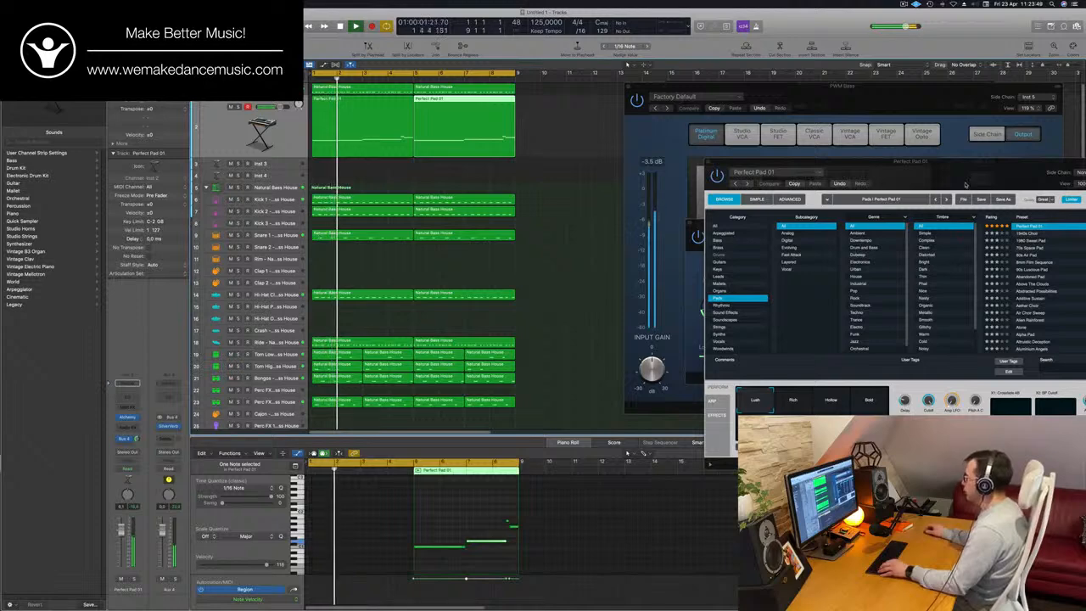
- Audition the pad with Alchemy's Bold performance snapshot and move the plug-in window clear of the regions
drag(964, 185, 747, 120)
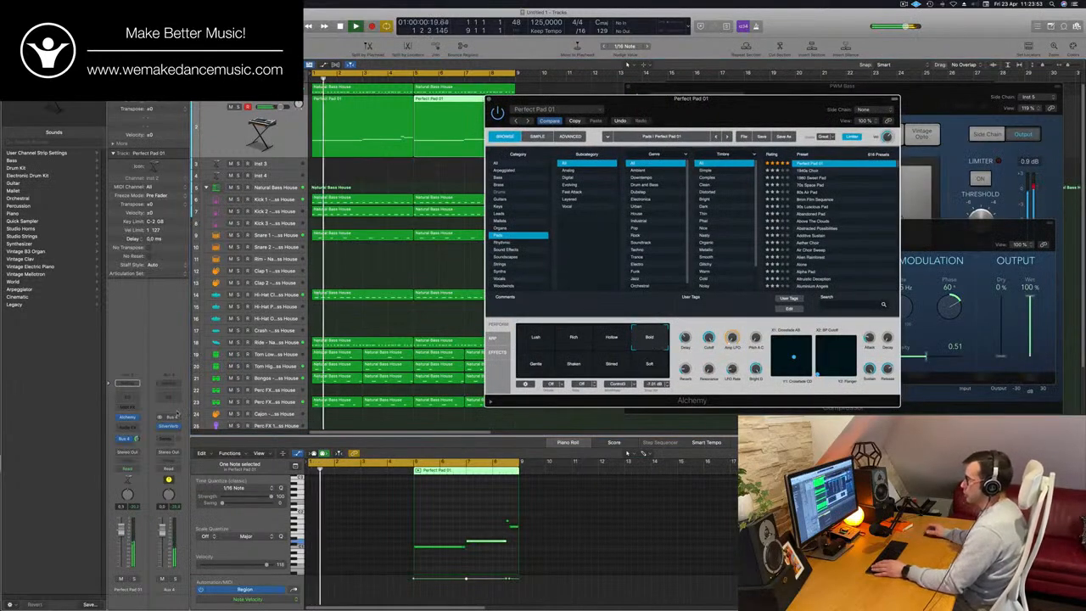
drag(767, 117, 986, 91)
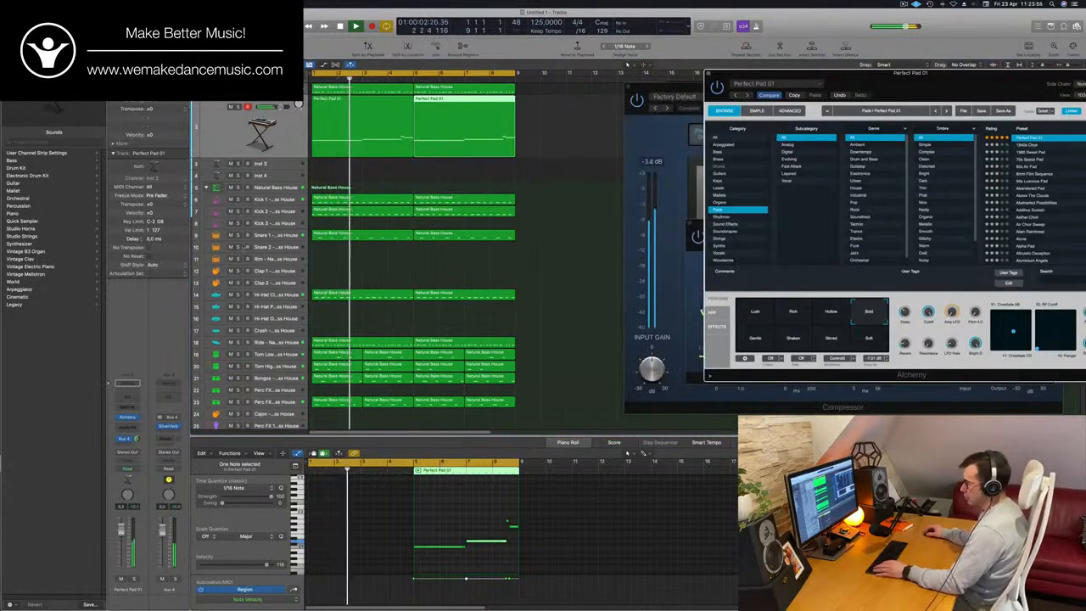
- Show the Mixer and put the PWM Bass channel's Compressor into the Perfect Pad 01 channel's audio effects
key(x)
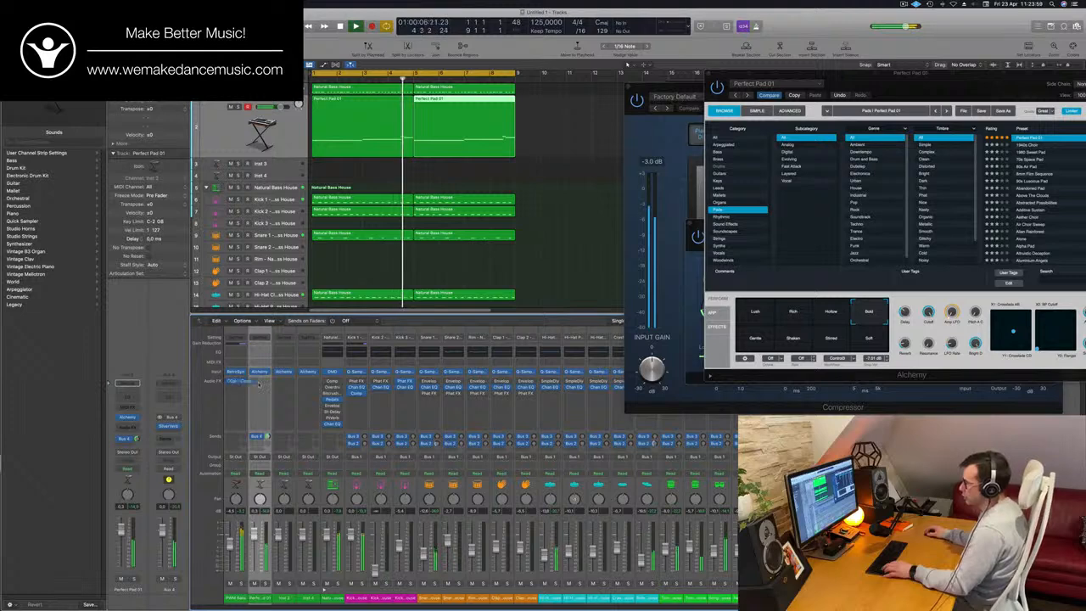
drag(260, 385, 260, 384)
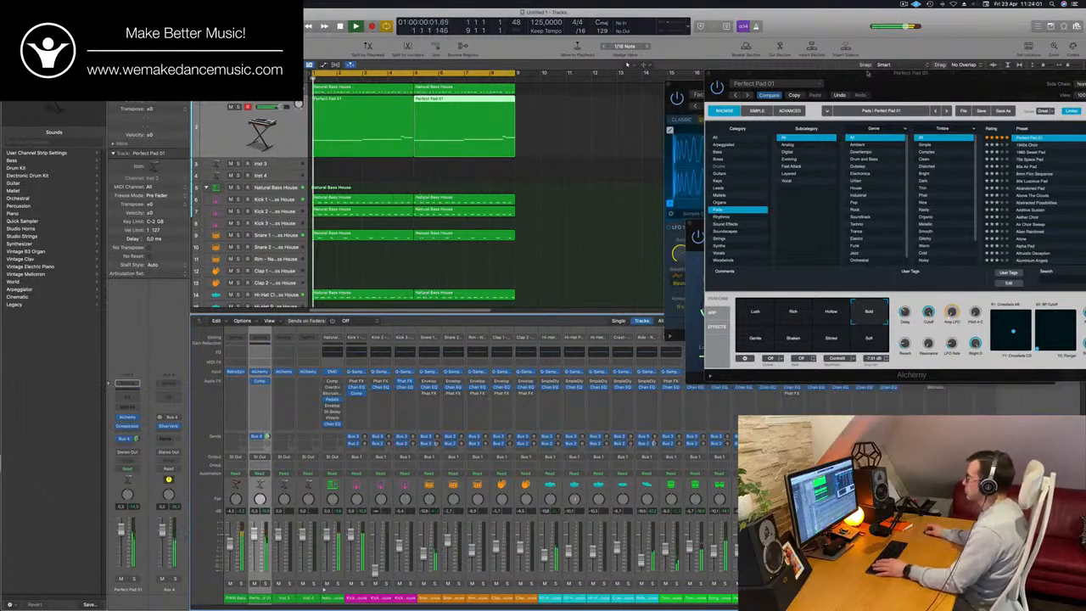
- Compare Alchemy's Gentle and Lush snapshots over the loop and set the pad to the Rich snapshot
drag(867, 74, 684, 107)
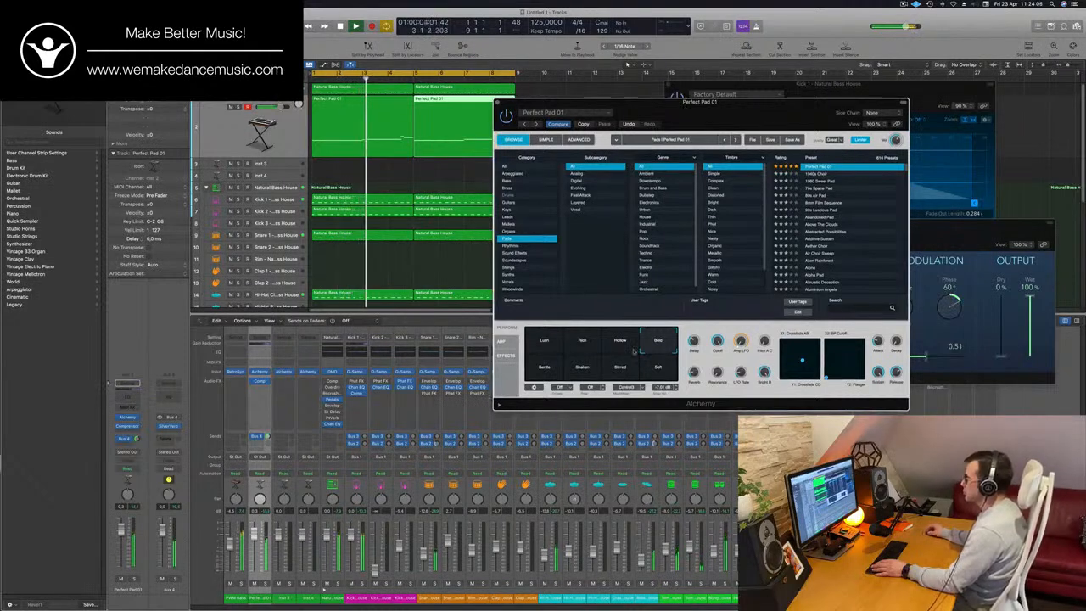
click(546, 371)
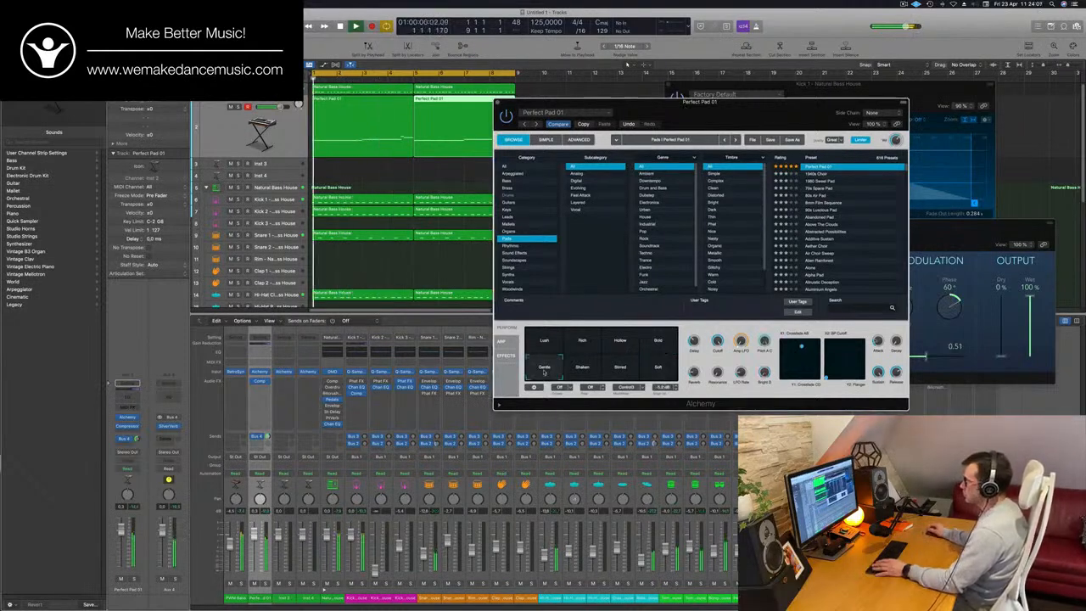
drag(747, 121, 645, 94)
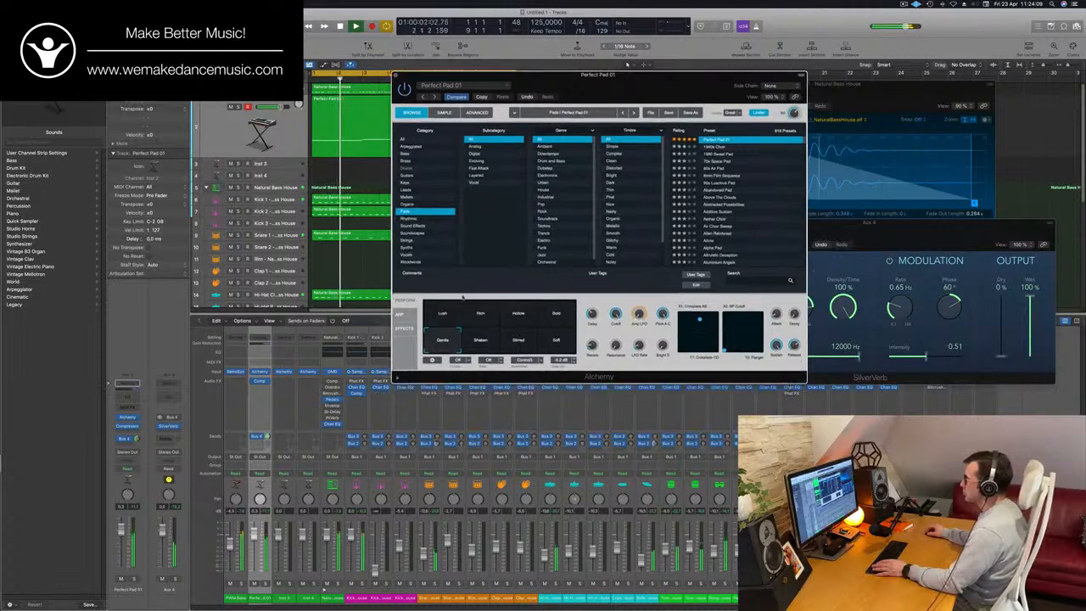
click(439, 315)
click(482, 316)
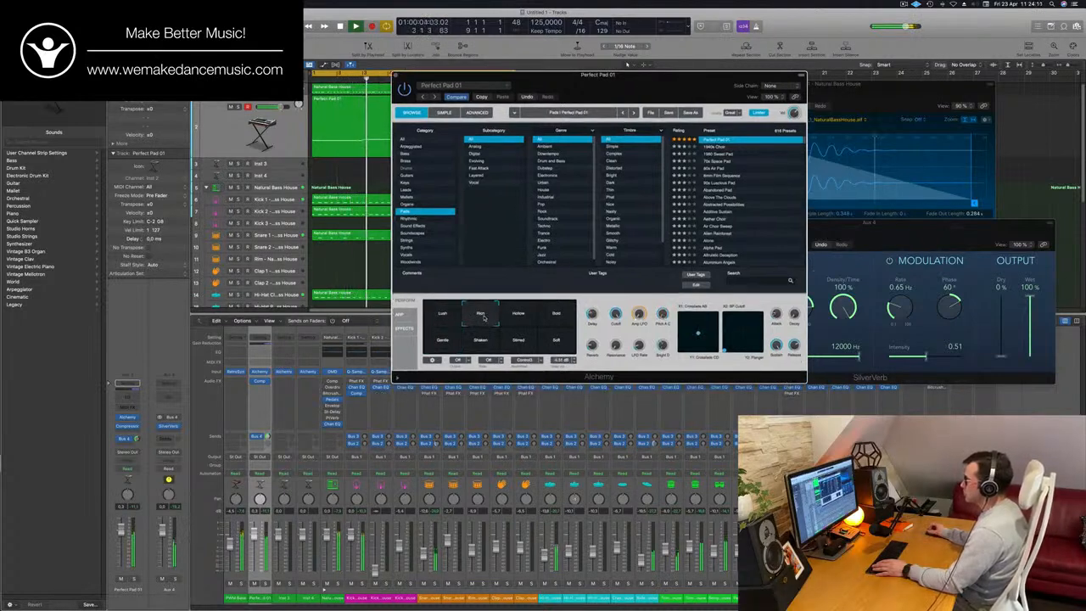
drag(628, 78, 783, 103)
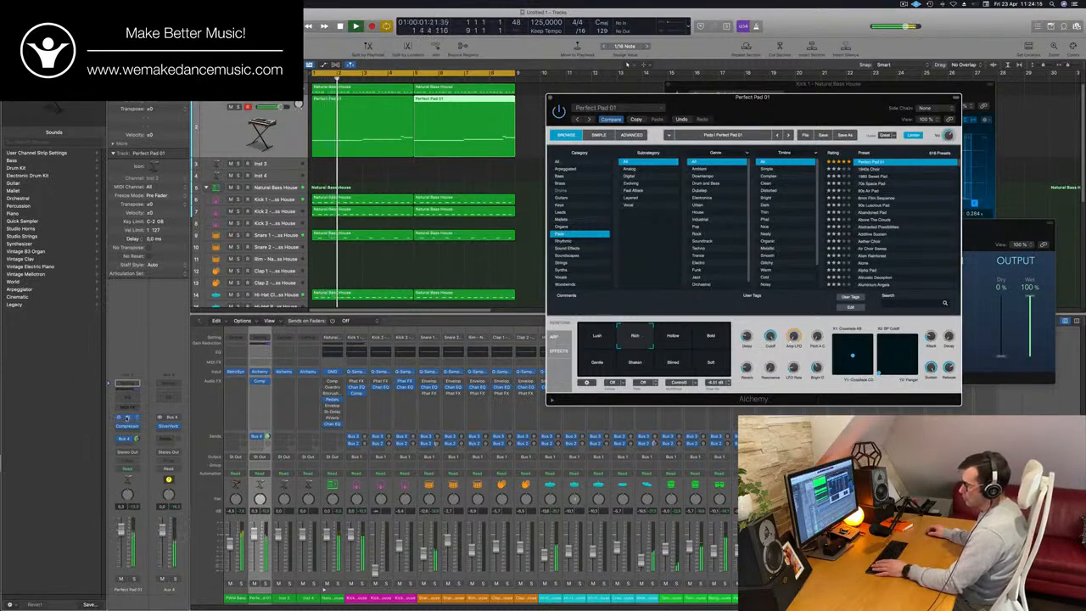
- Select both Perfect Pad 01 regions and open them together in the Piano Roll
click(390, 144)
double_click(398, 102)
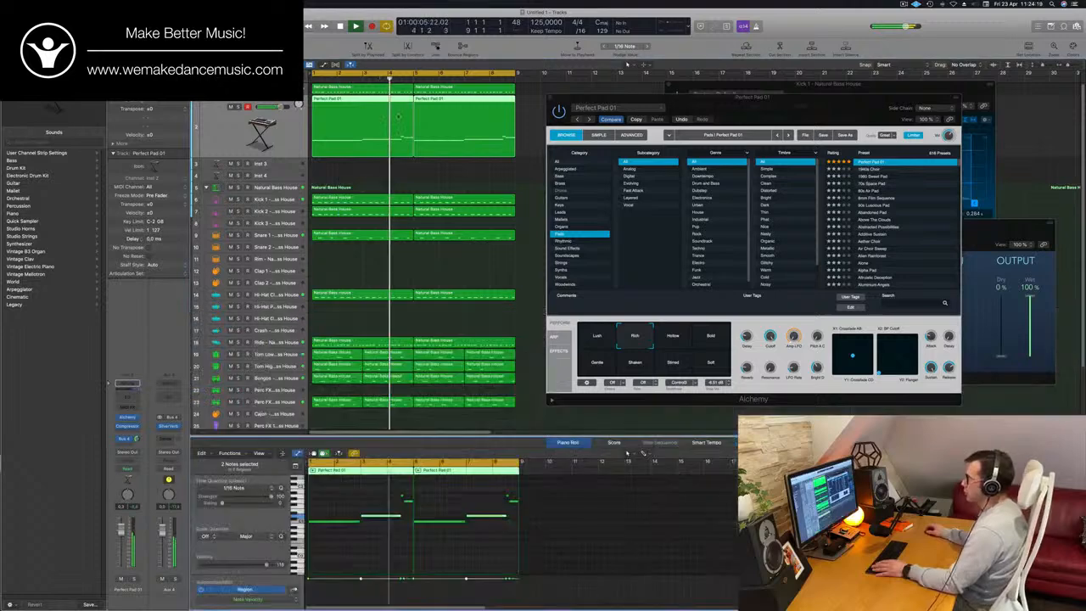
- Try all notes of both pad regions one octave higher over the loop and restore their original pitch
key(space)
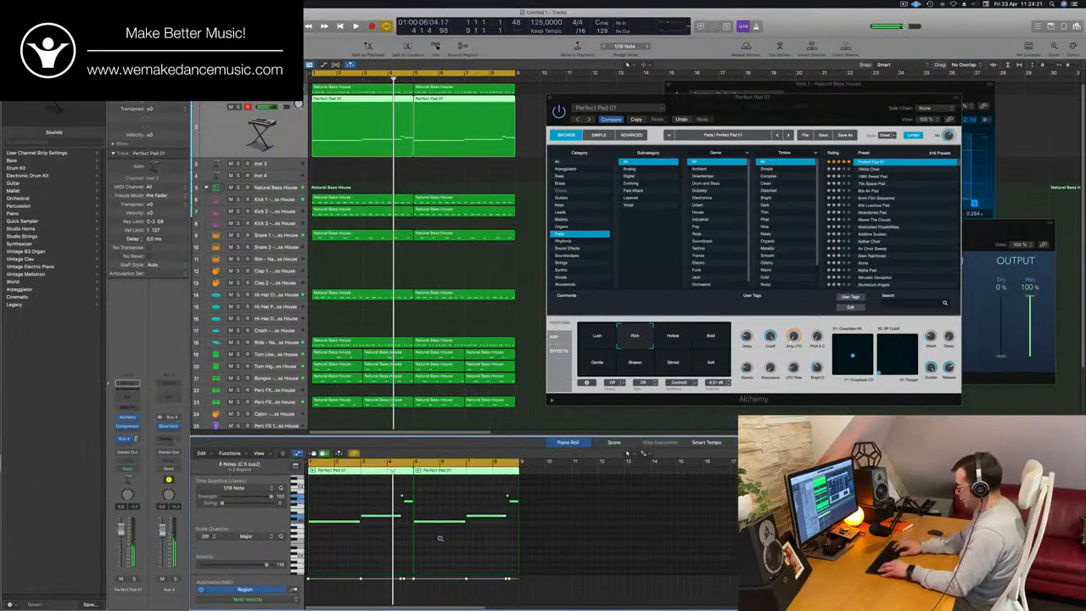
key(alt+shift+Up)
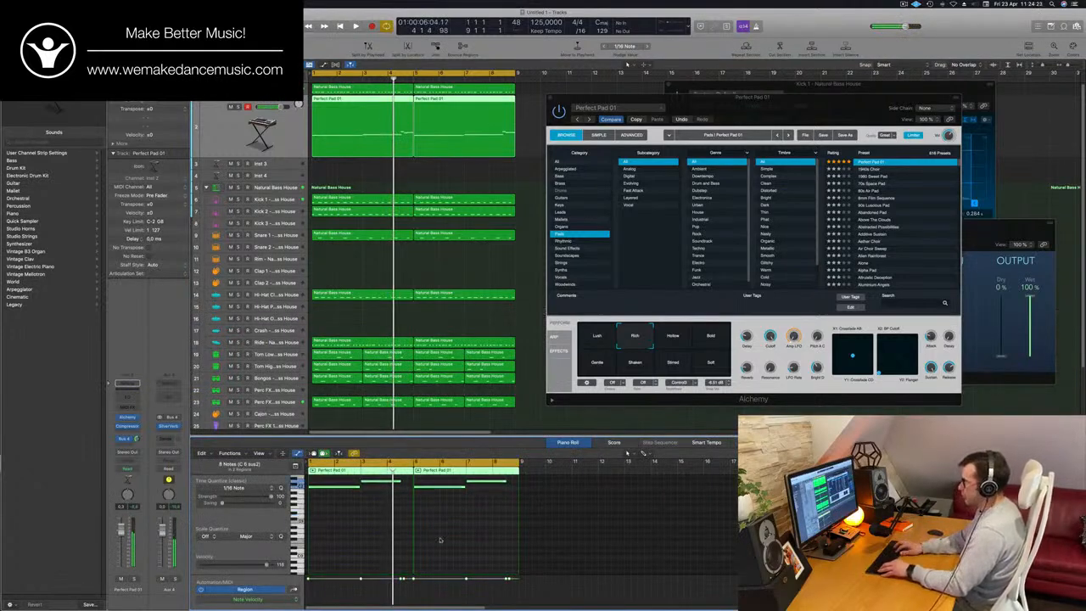
key(space)
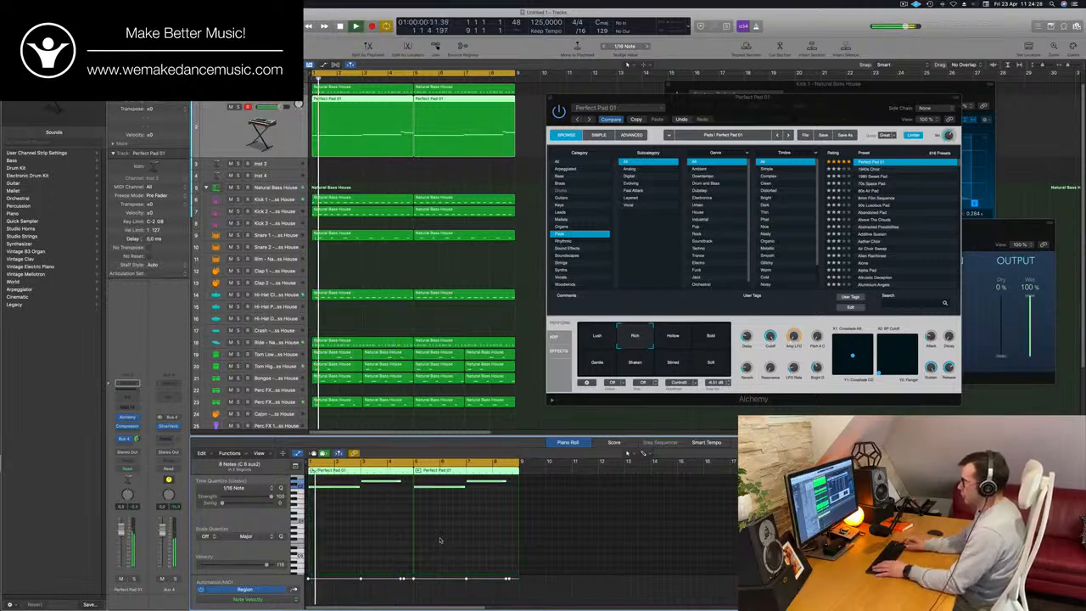
drag(795, 107, 778, 59)
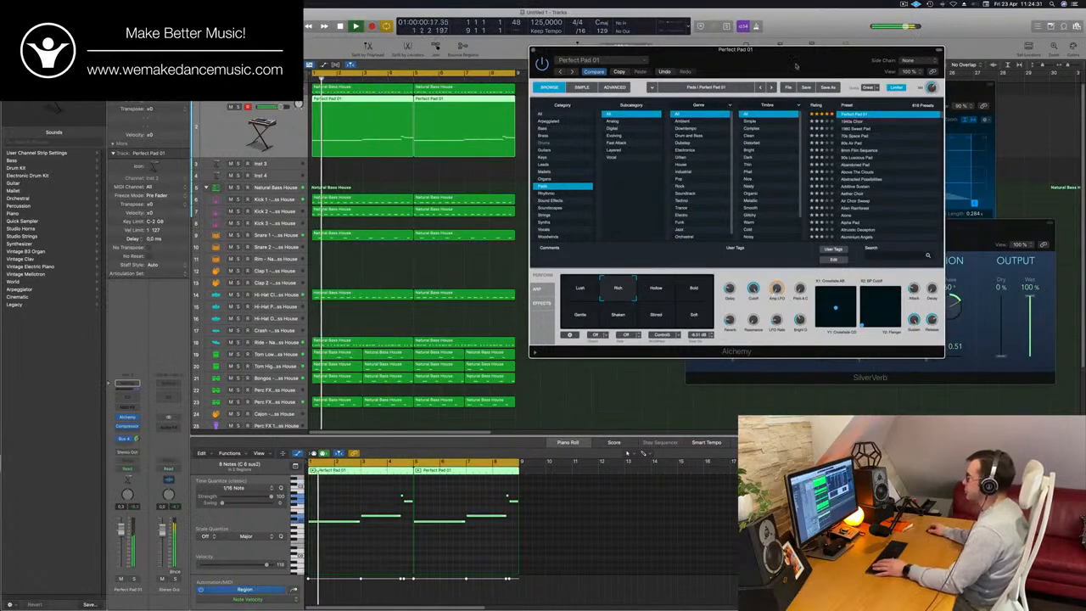
drag(796, 65, 767, 115)
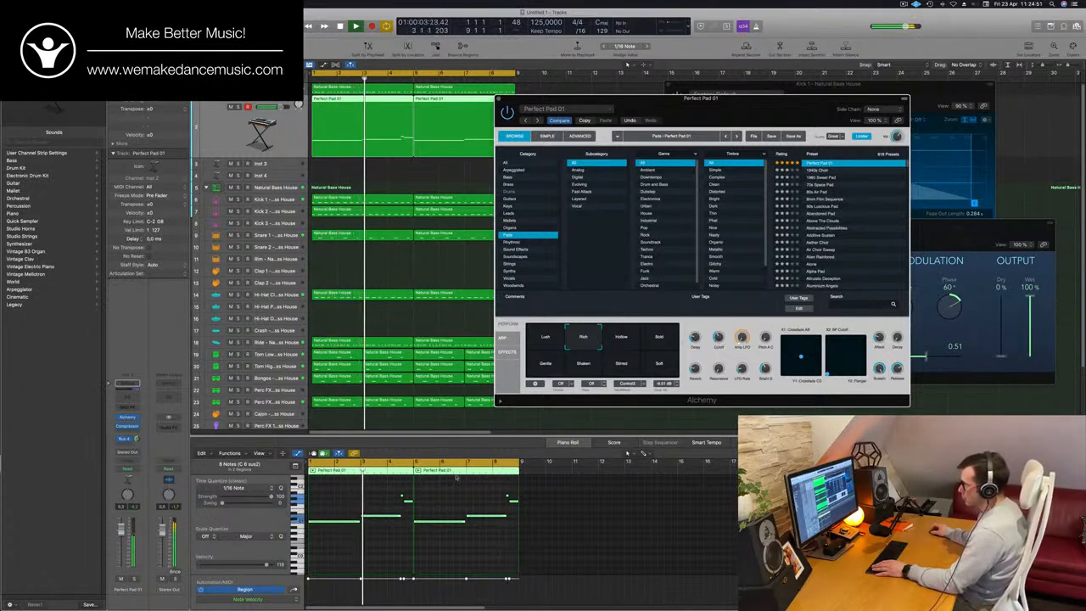
- Raise the opening long note of the second Perfect Pad 01 region by about five semitones and deselect it
key(super+Right)
click(540, 521)
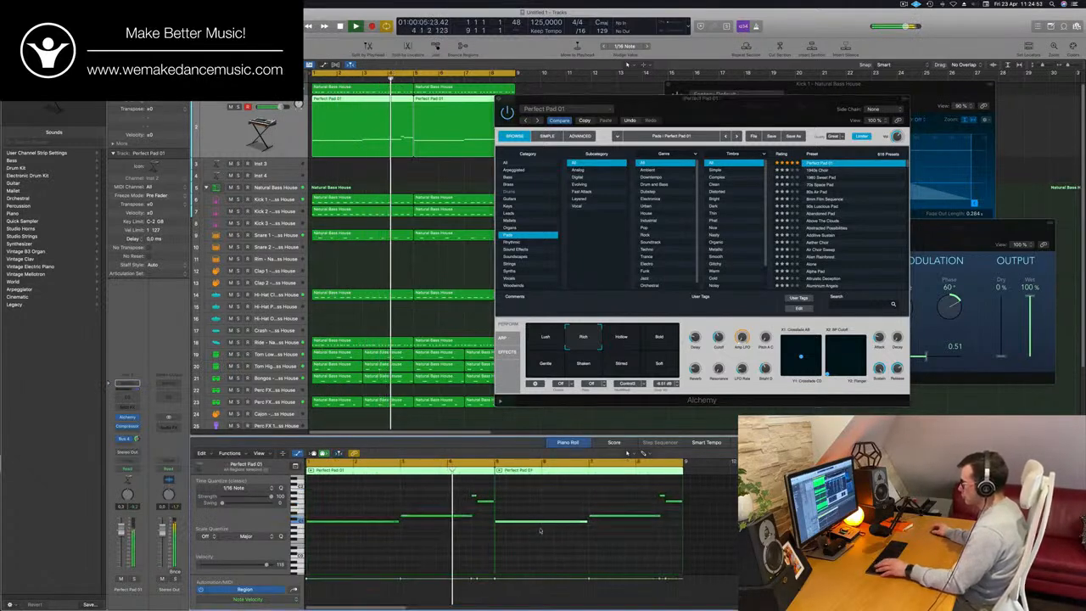
key(alt+Up)
key(alt+Up)
key(alt+Up)
key(alt+Up)
key(alt+Up)
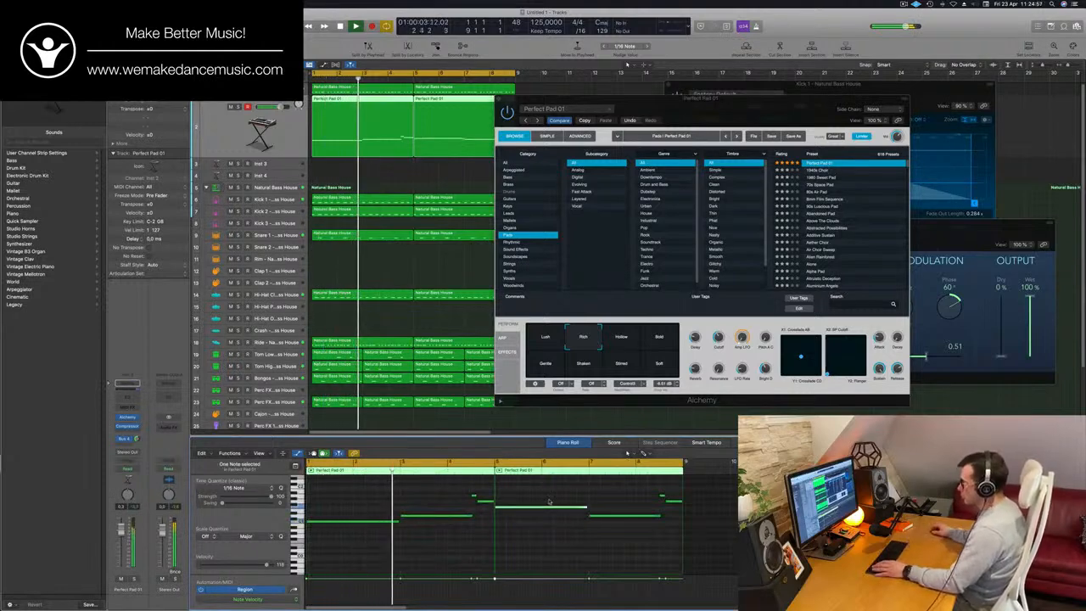
click(472, 552)
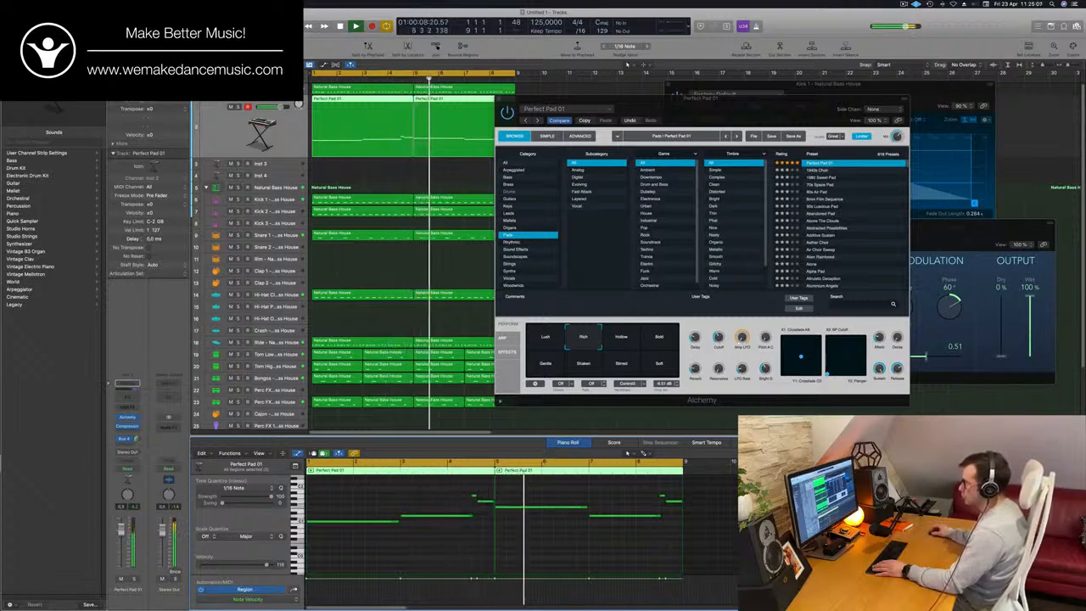
- Lower the opening long note of the second Perfect Pad 01 region slightly and replay the loop from its start
click(514, 509)
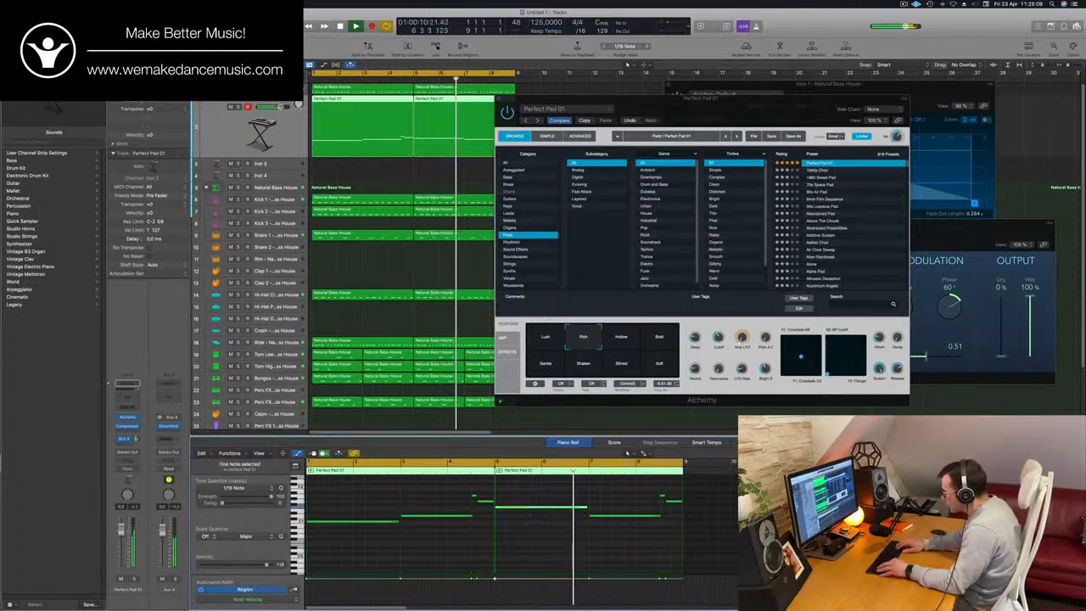
key(Return)
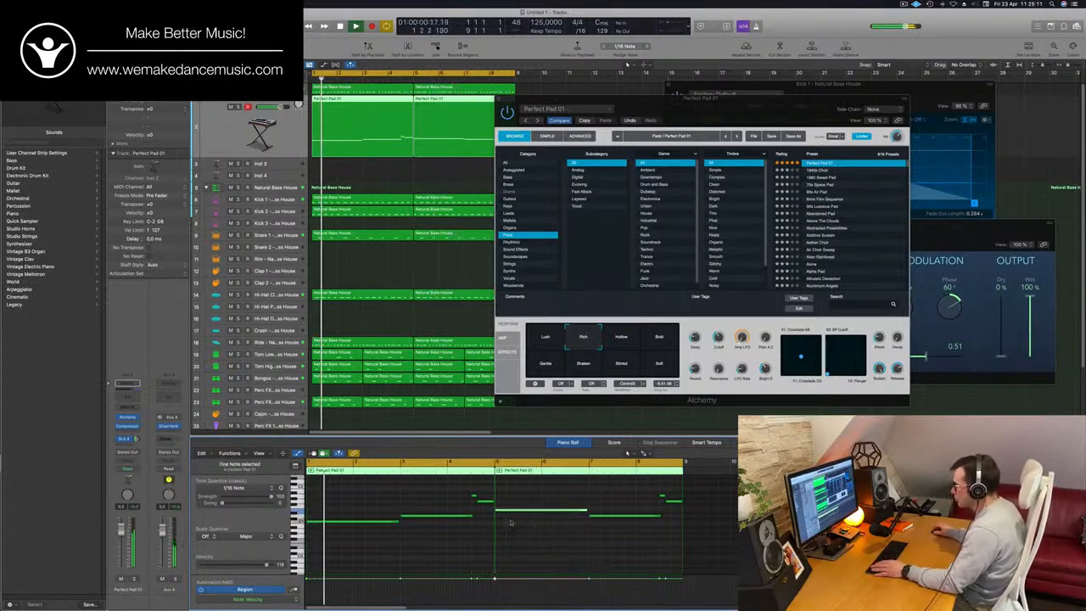
- Audition Above The Clouds, filter Alchemy's pad presets to the Fast Attack subcategory and try Dark Percussion Layers over the loop
mouse_move(757, 106)
mouse_down()
mouse_move(726, 110)
mouse_move(736, 106)
mouse_up()
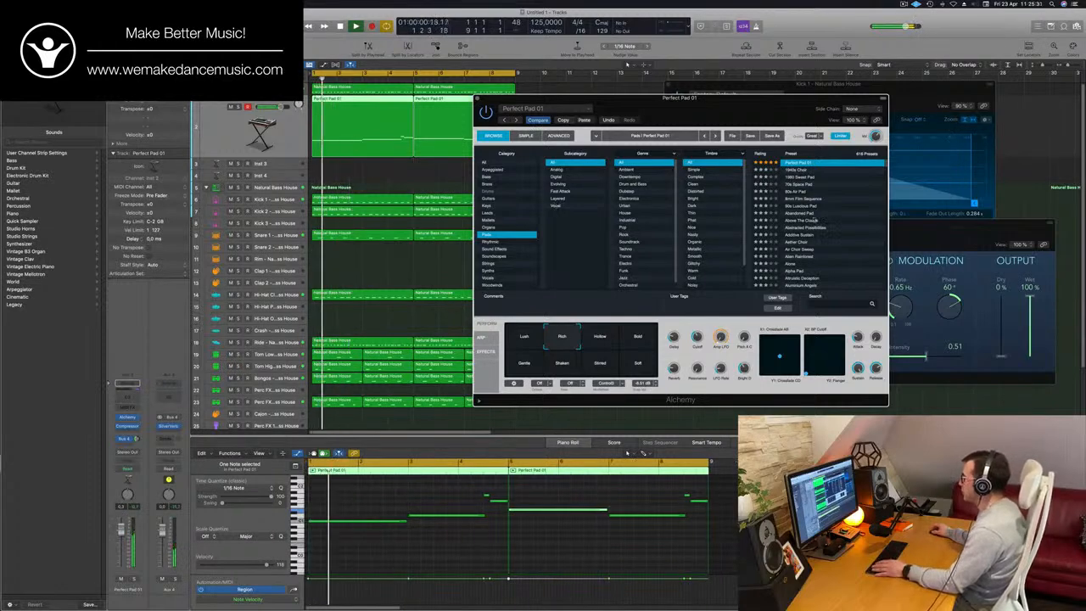
click(813, 221)
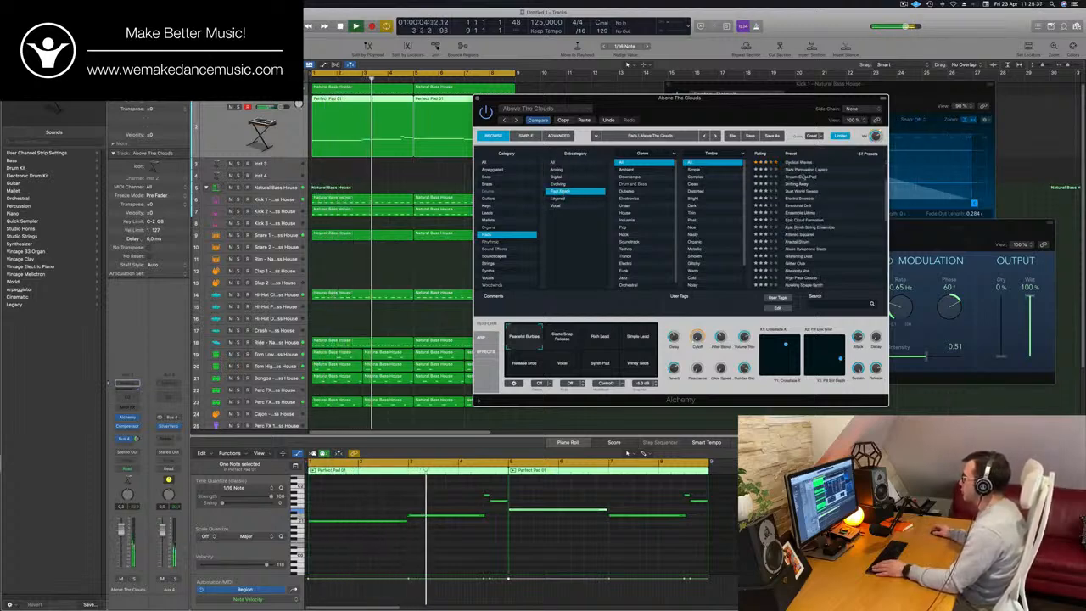
click(562, 191)
click(810, 170)
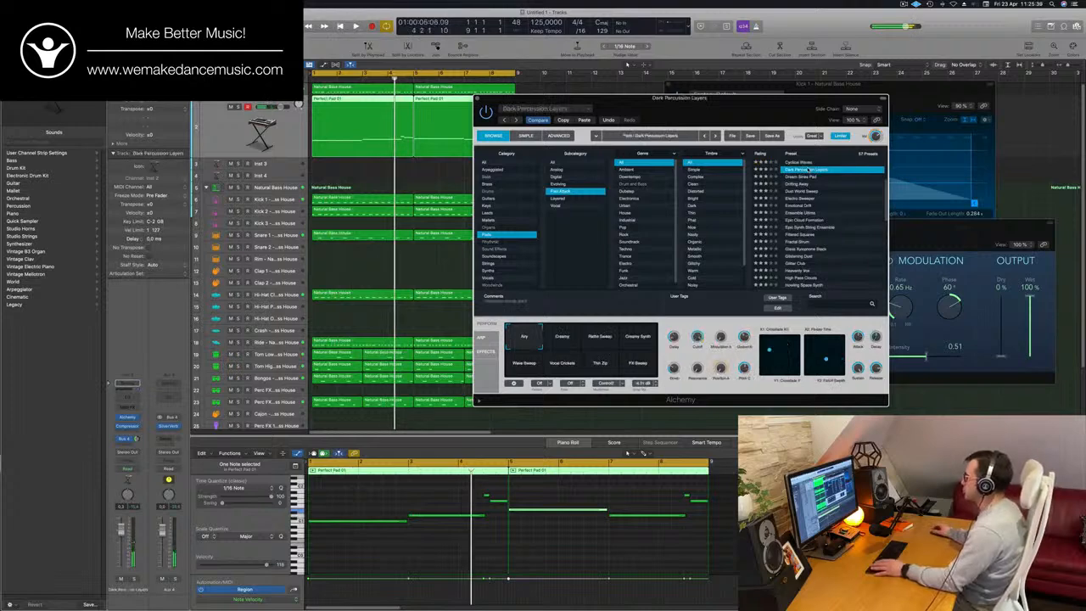
drag(794, 118, 837, 84)
- Audition the Blue Air pad preset and load Brassy and Funky, moving the Alchemy window clear of the regions
scroll(840, 143, up, 3)
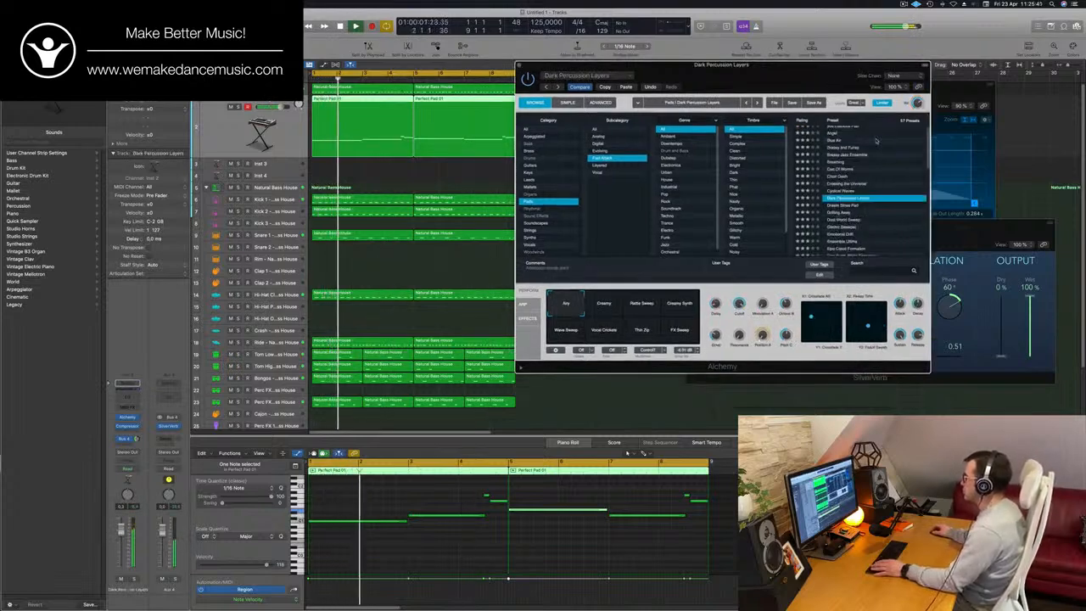
click(837, 143)
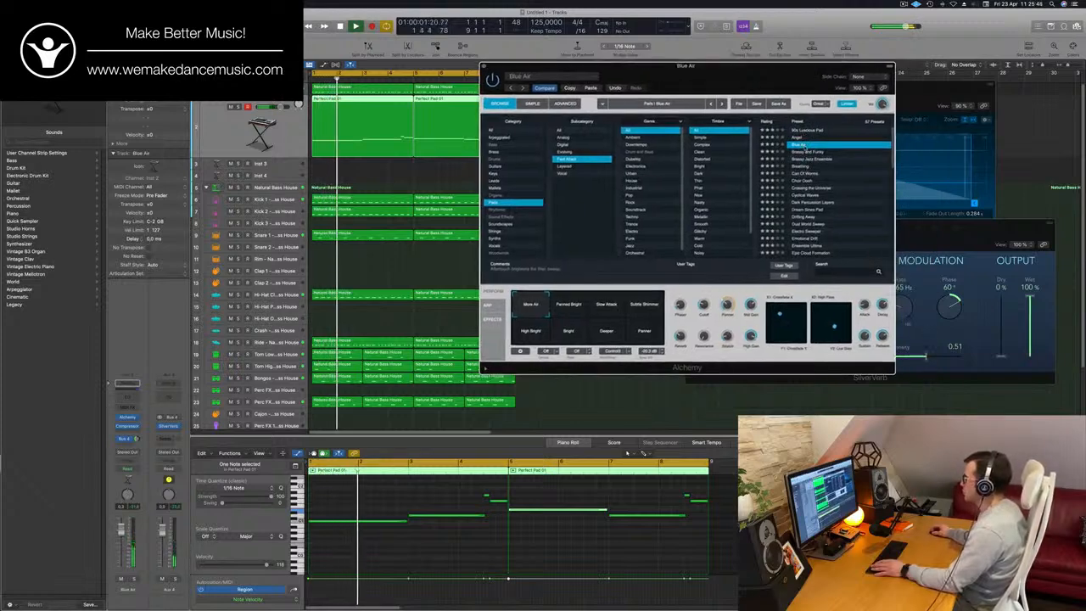
click(806, 152)
drag(768, 79, 856, 82)
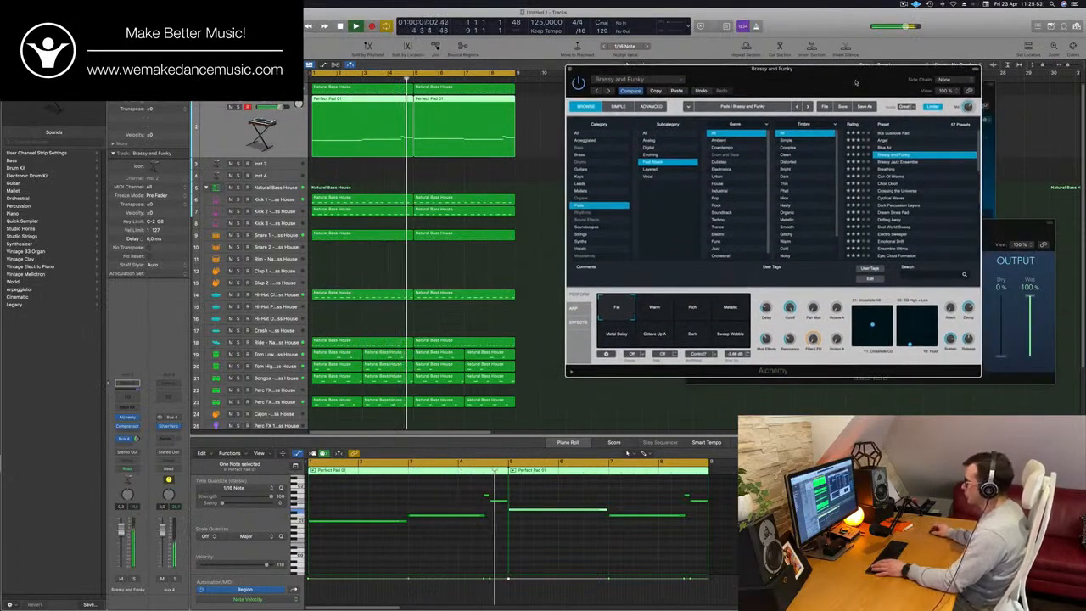
mouse_move(856, 82)
mouse_down()
mouse_move(906, 91)
mouse_move(847, 96)
mouse_up()
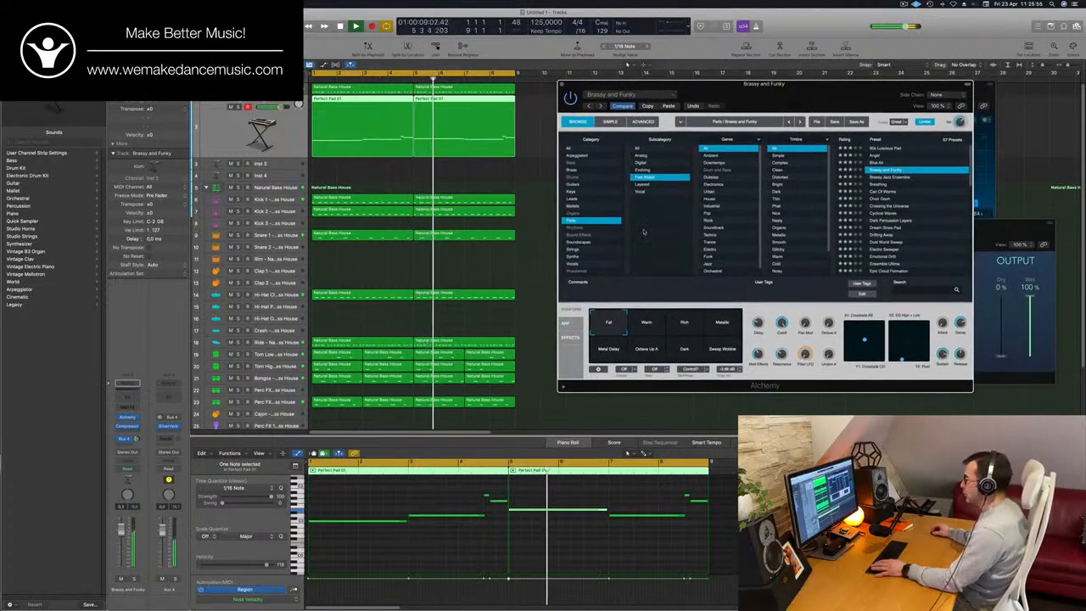
- Compare the Warm, Rich, Metallic, Metal Delay and Octave Up snapshots over the loop, set the pad to Dark and close Alchemy
click(647, 326)
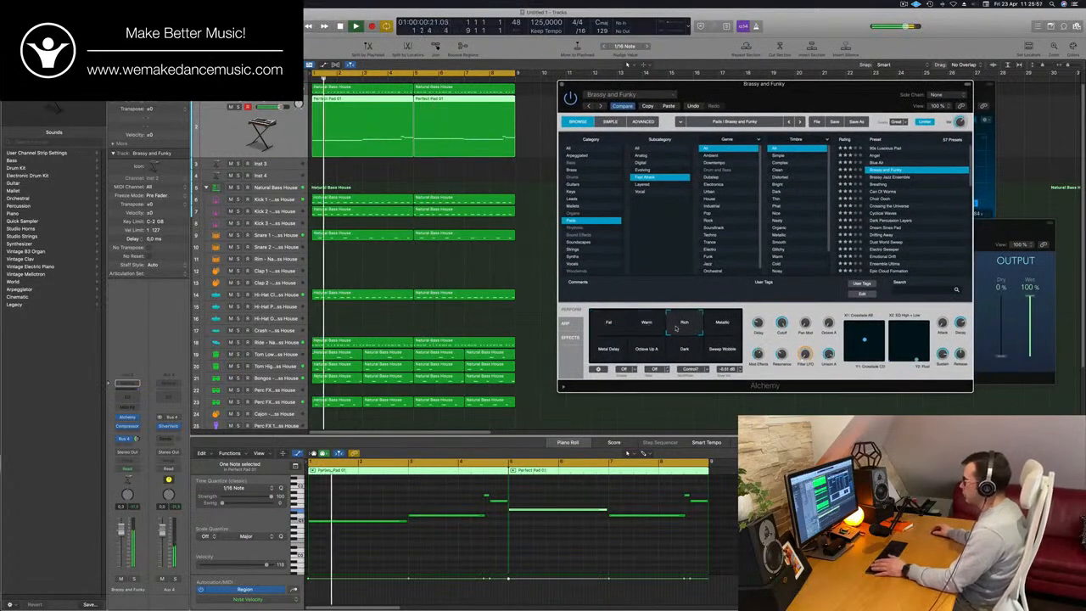
click(688, 326)
click(720, 324)
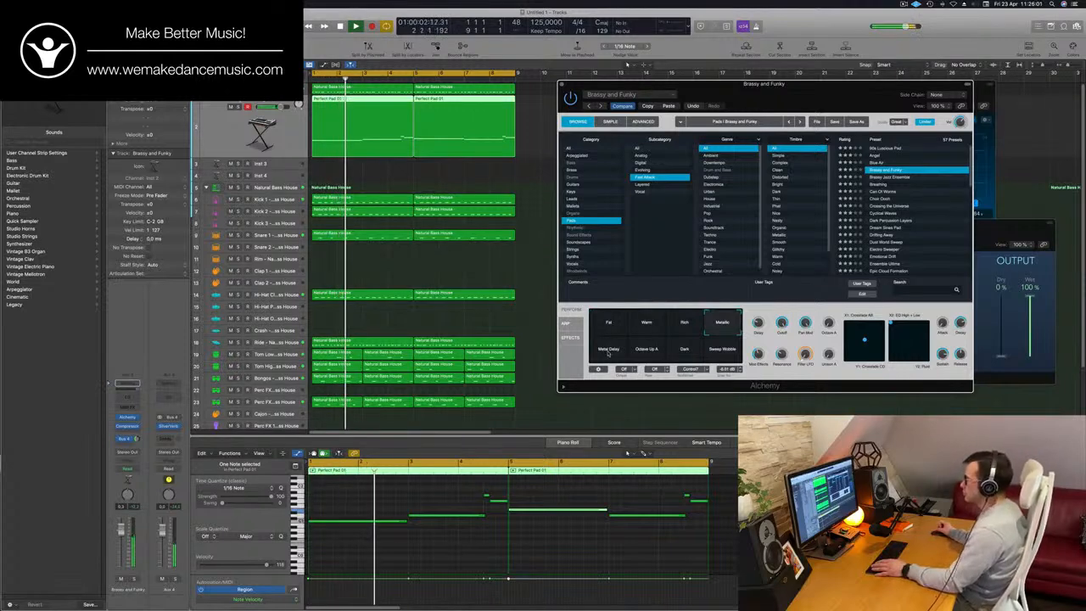
click(608, 353)
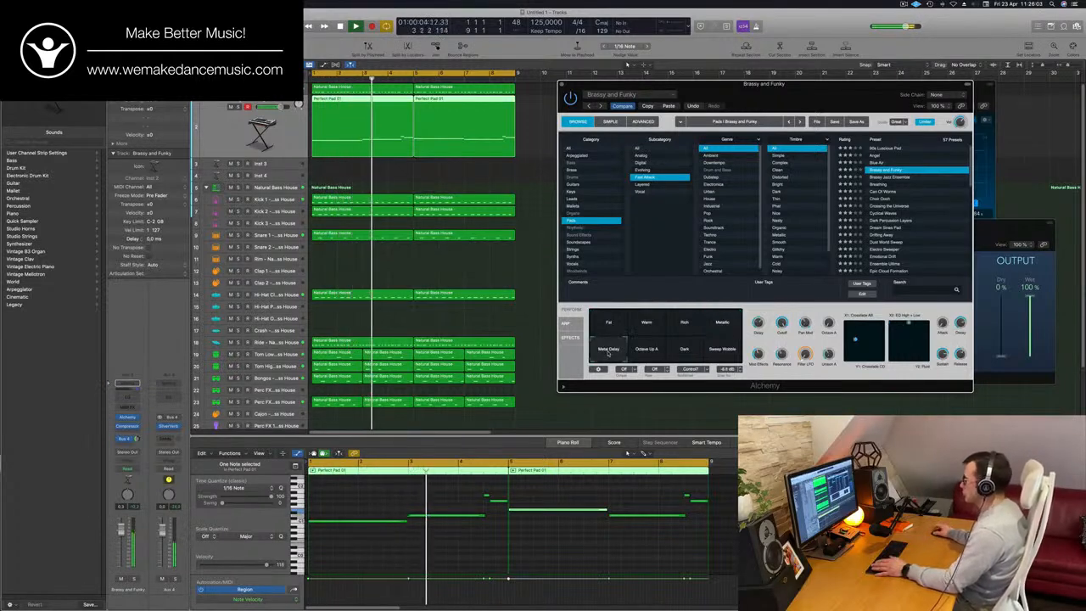
key(space)
key(space)
click(646, 352)
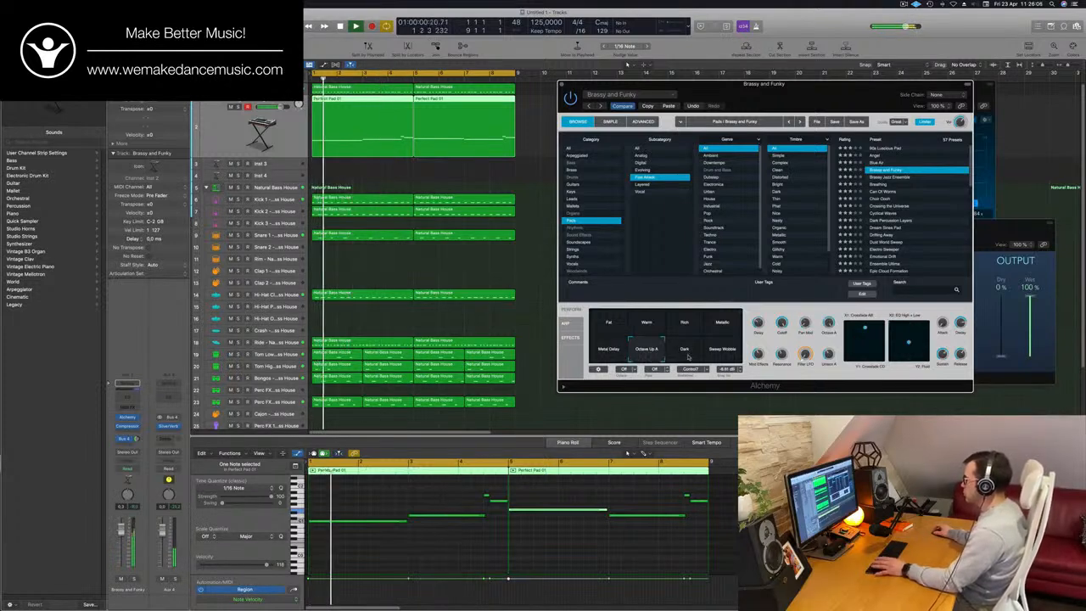
click(684, 352)
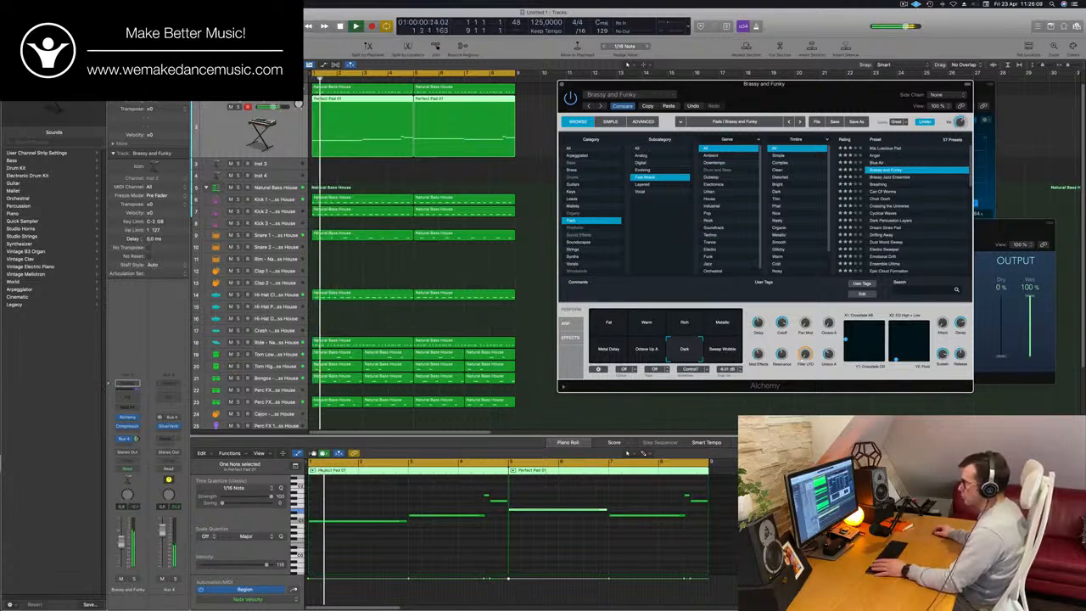
click(628, 453)
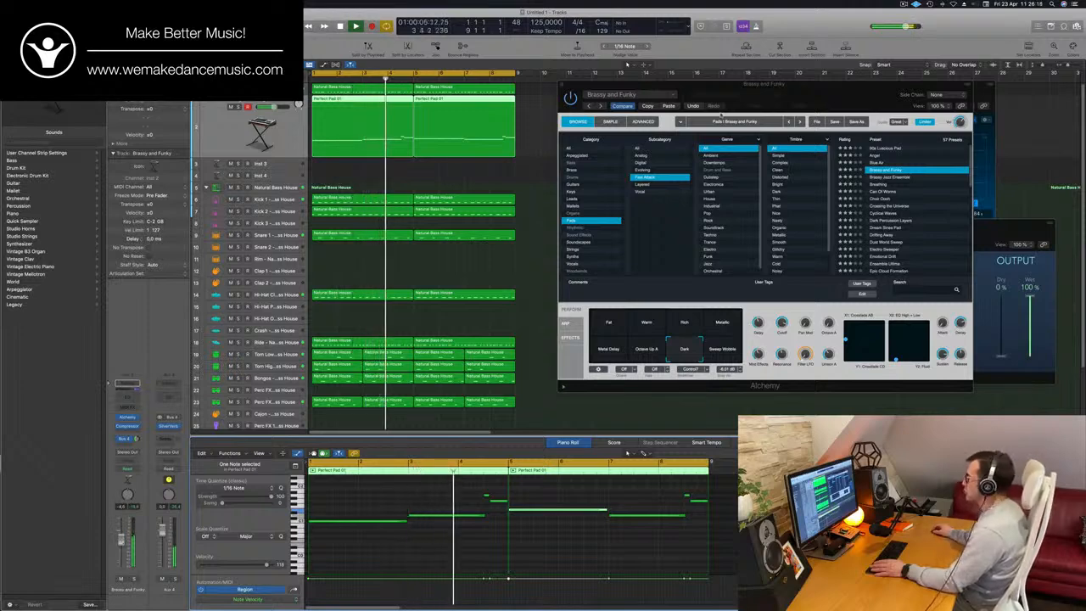
drag(719, 84, 581, 85)
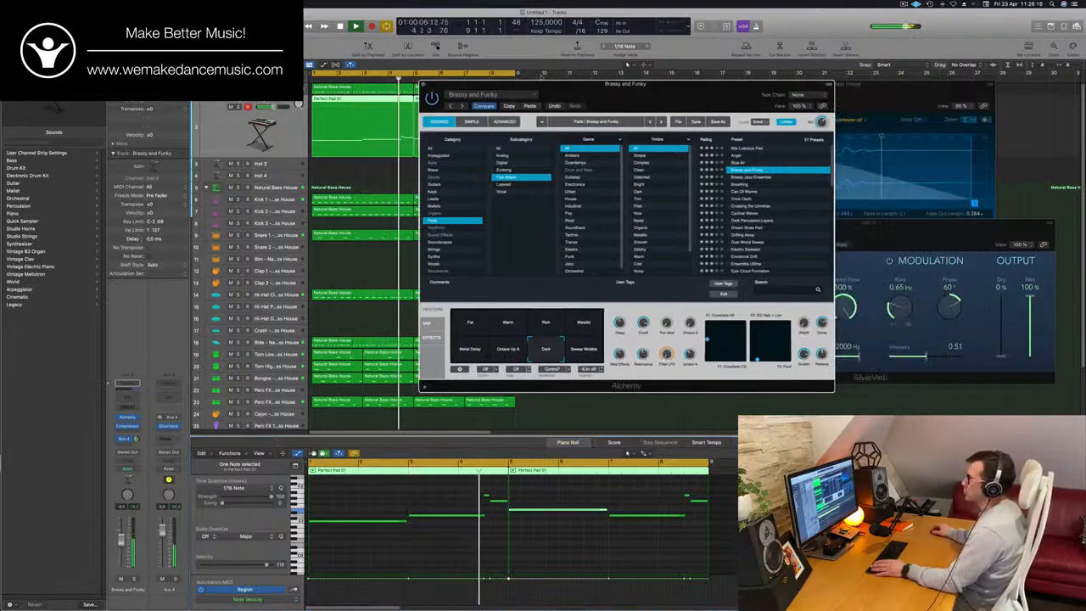
click(425, 86)
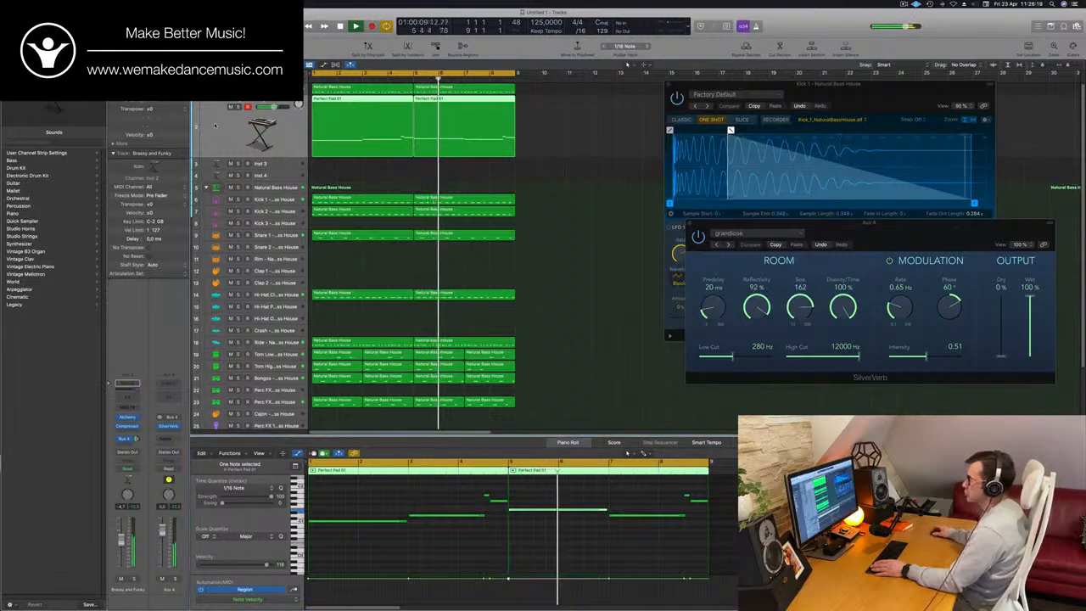
- Check the PWM Bass part over the loop, and duplicate the Brassy and Funky pad track with its channel settings
click(215, 88)
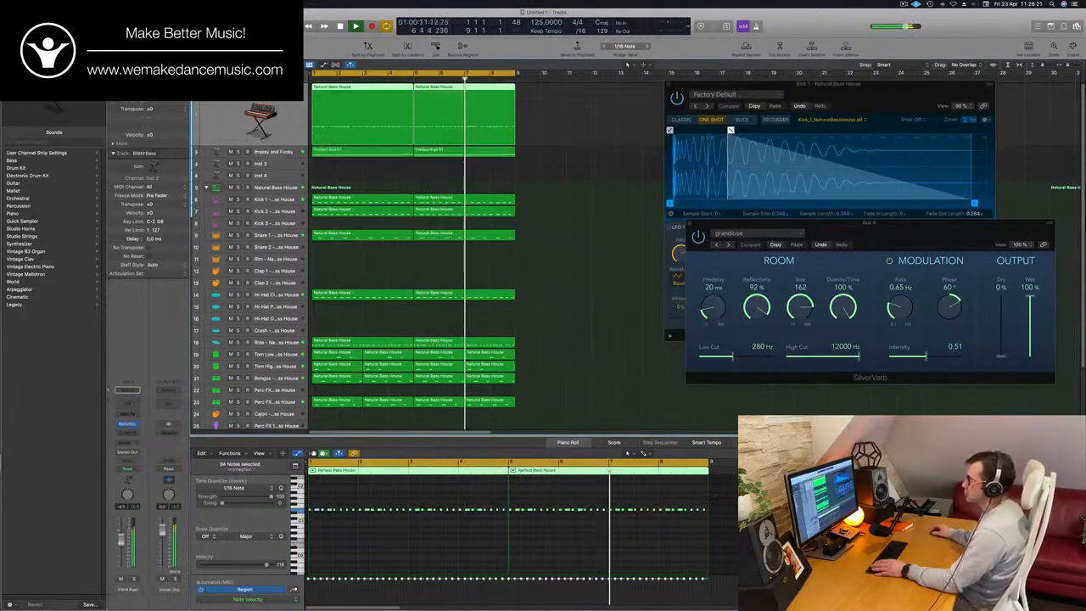
key(Return)
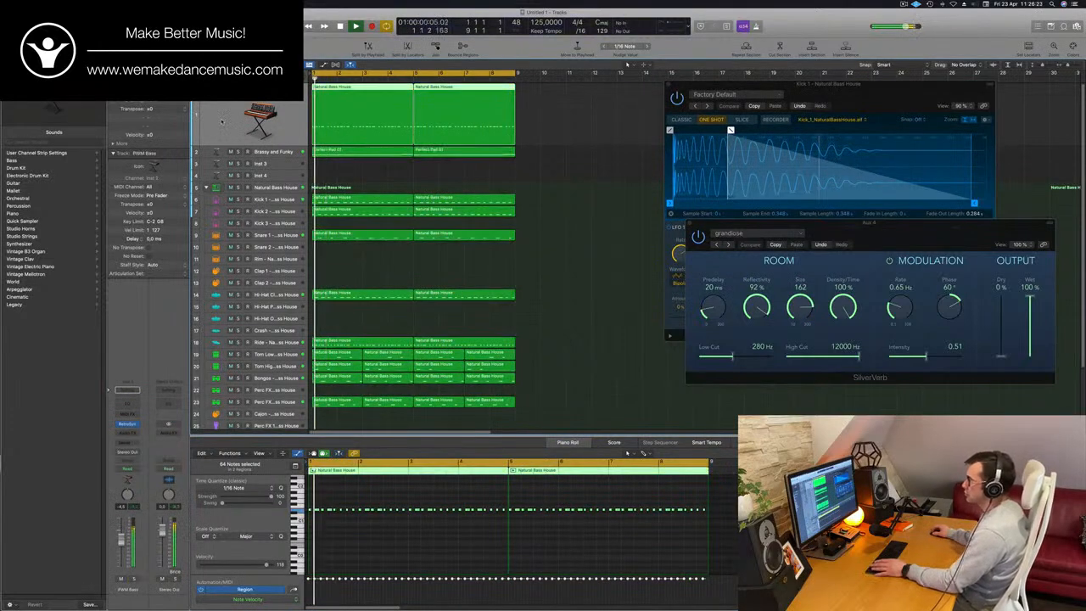
click(286, 155)
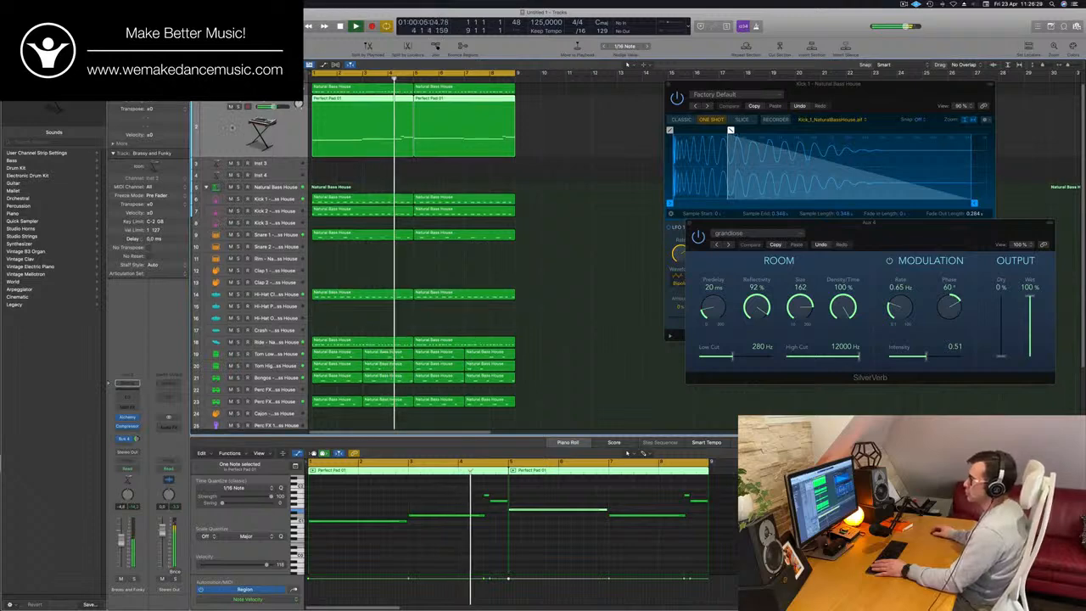
key(super+d)
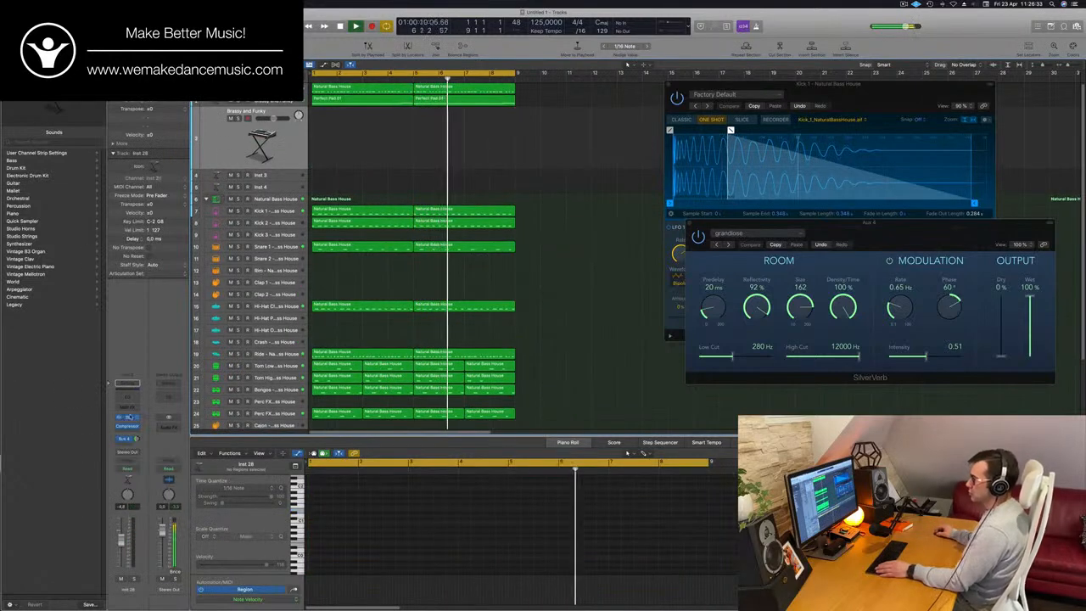
- Open Alchemy on the duplicated pad track and place its window clear of the arrangement regions
click(128, 417)
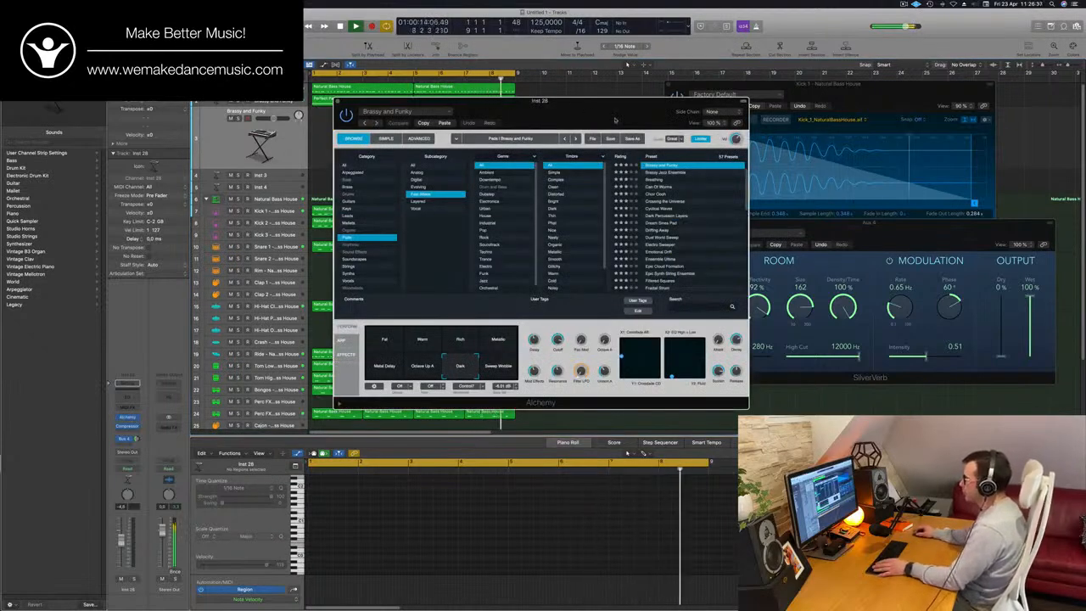
drag(615, 120, 881, 106)
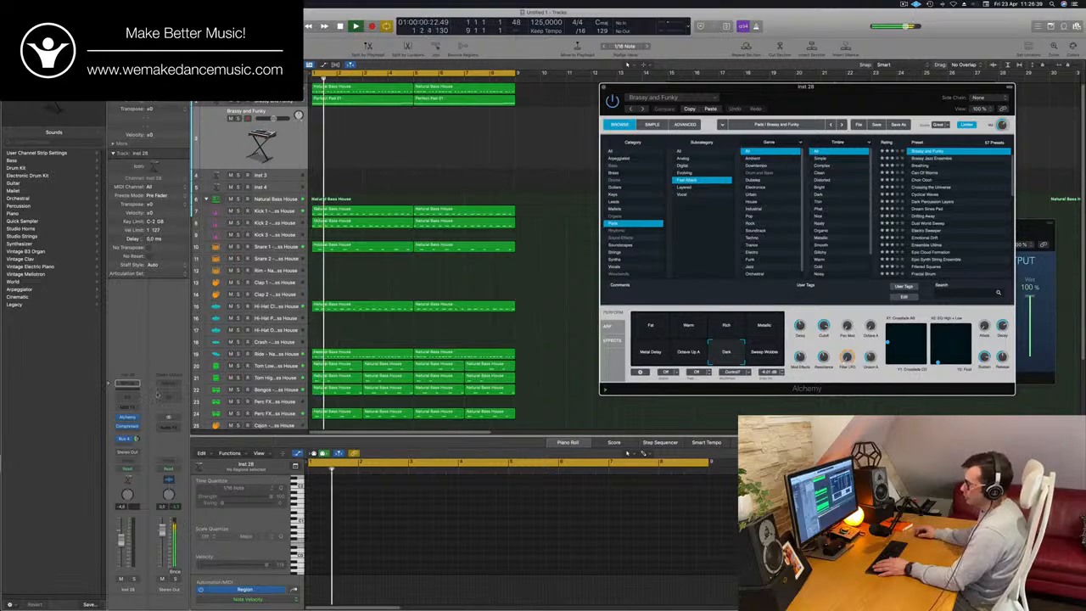
click(127, 417)
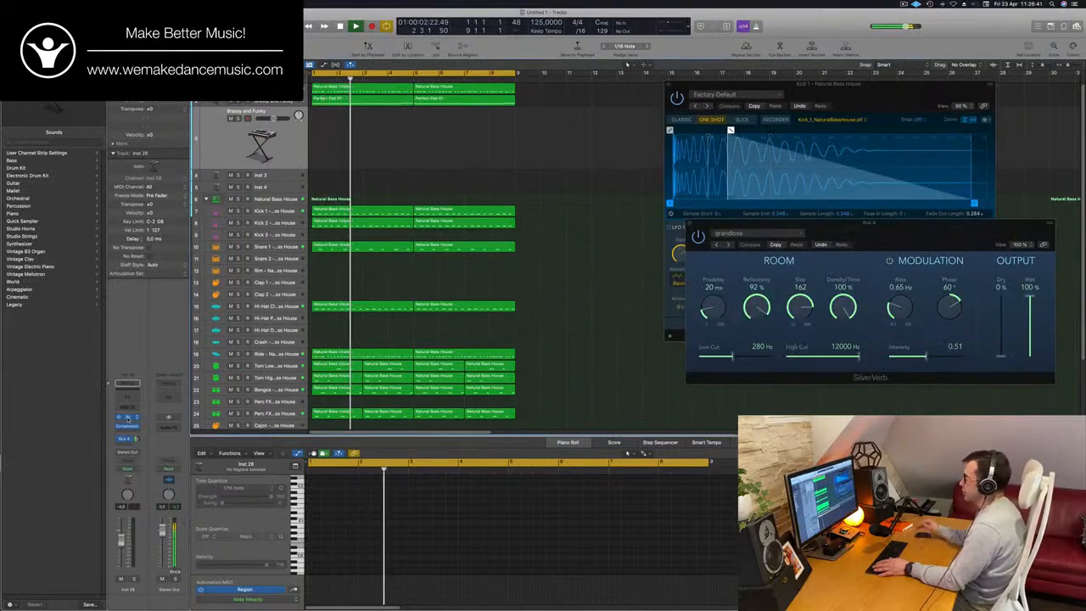
click(127, 416)
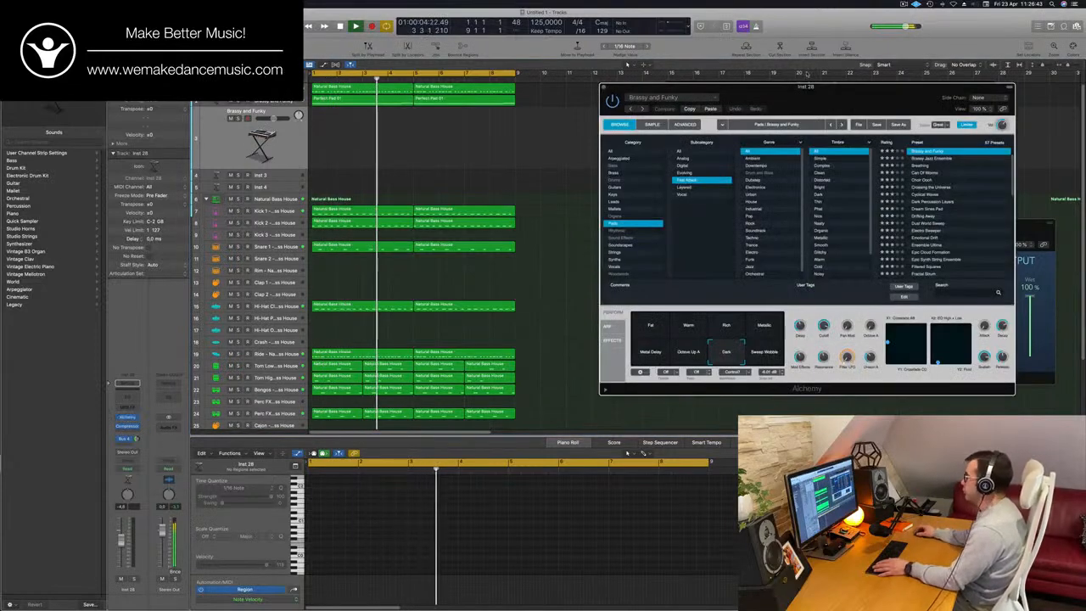
- Show the Musical Typing keyboard for the duplicated track and move it off the Alchemy preset browser
key(super+k)
key(super+k)
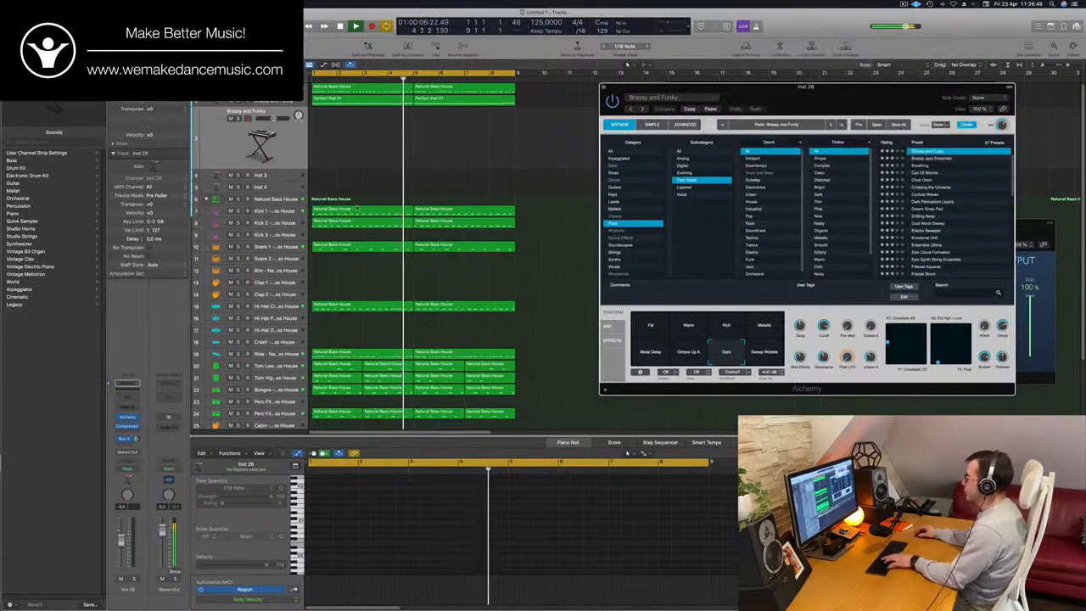
key(super+k)
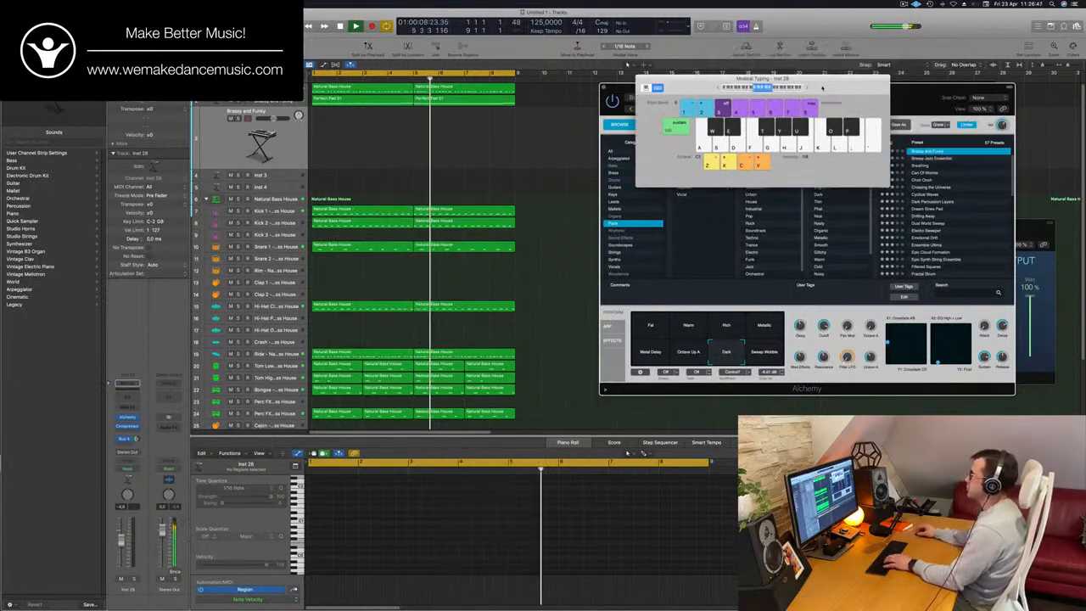
drag(822, 87, 816, 90)
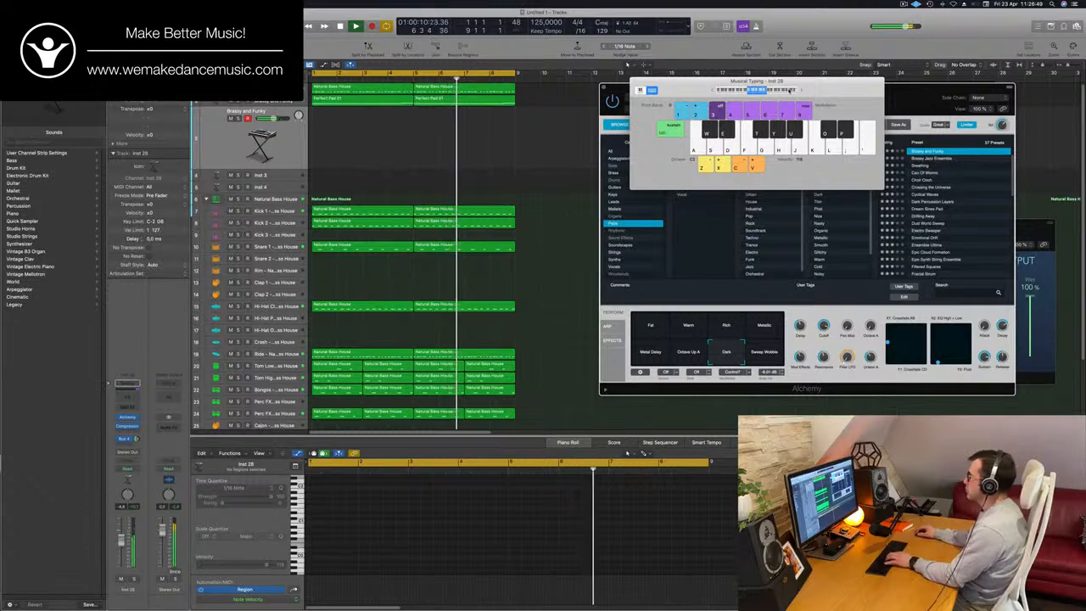
drag(816, 90, 652, 155)
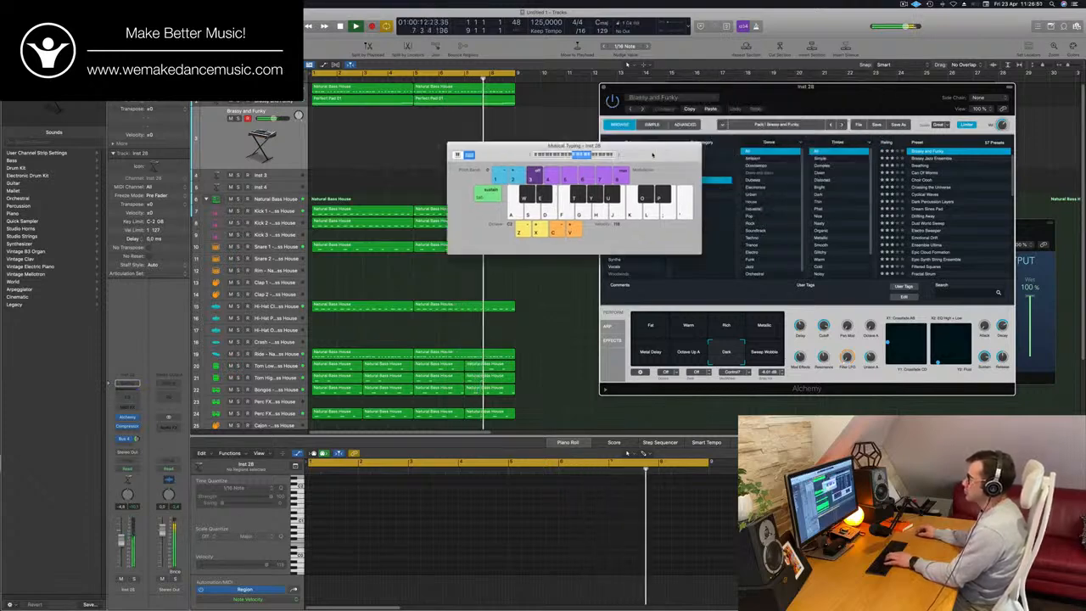
- Reopen Alchemy on the duplicated pad track and move its window clear of the Musical Typing keyboard's notes
click(128, 419)
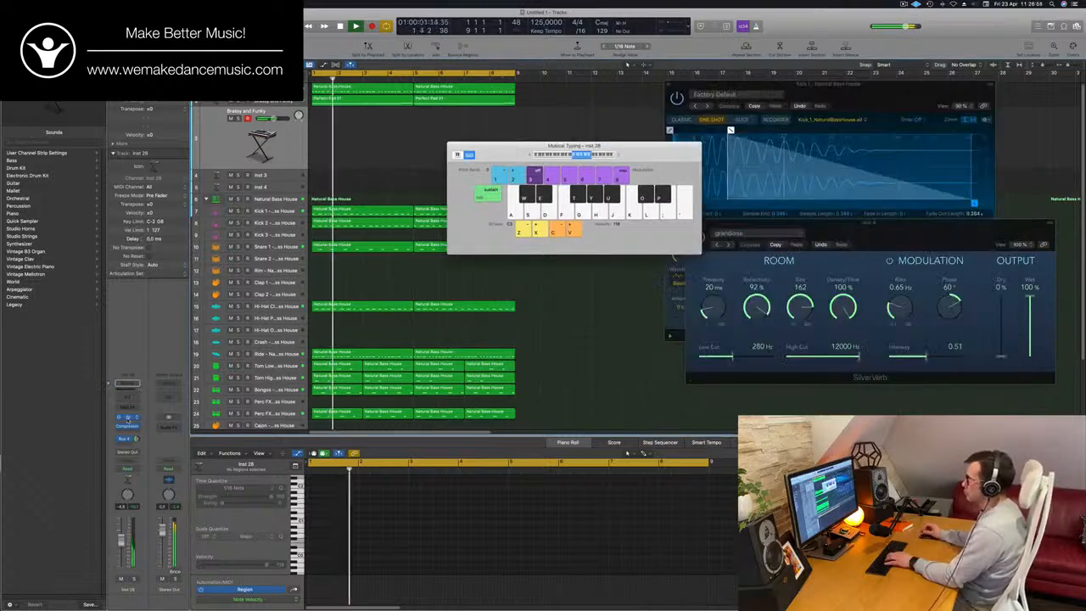
click(128, 420)
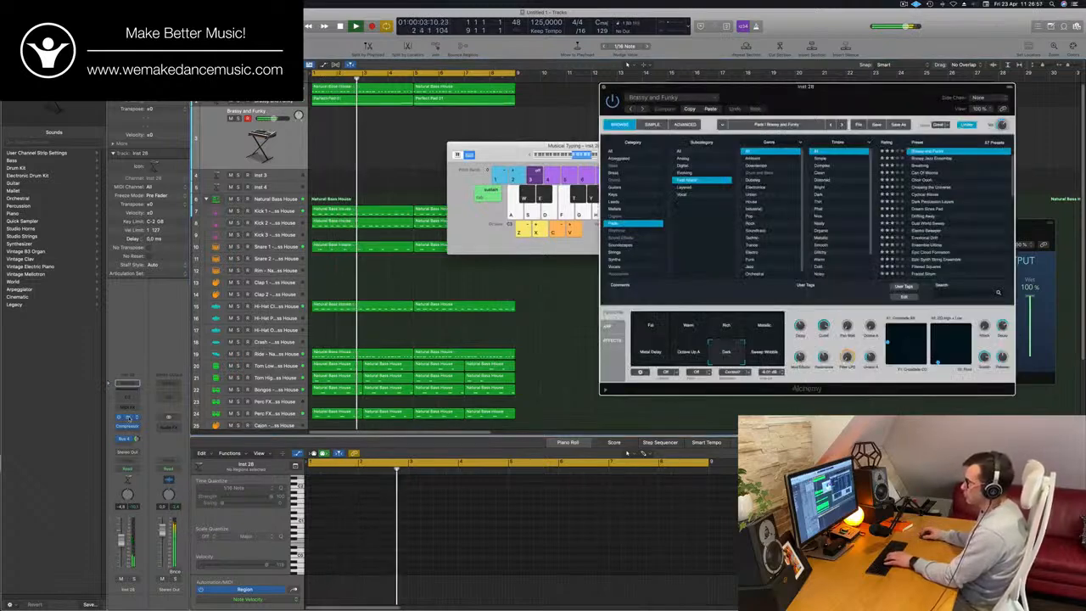
drag(845, 98, 811, 126)
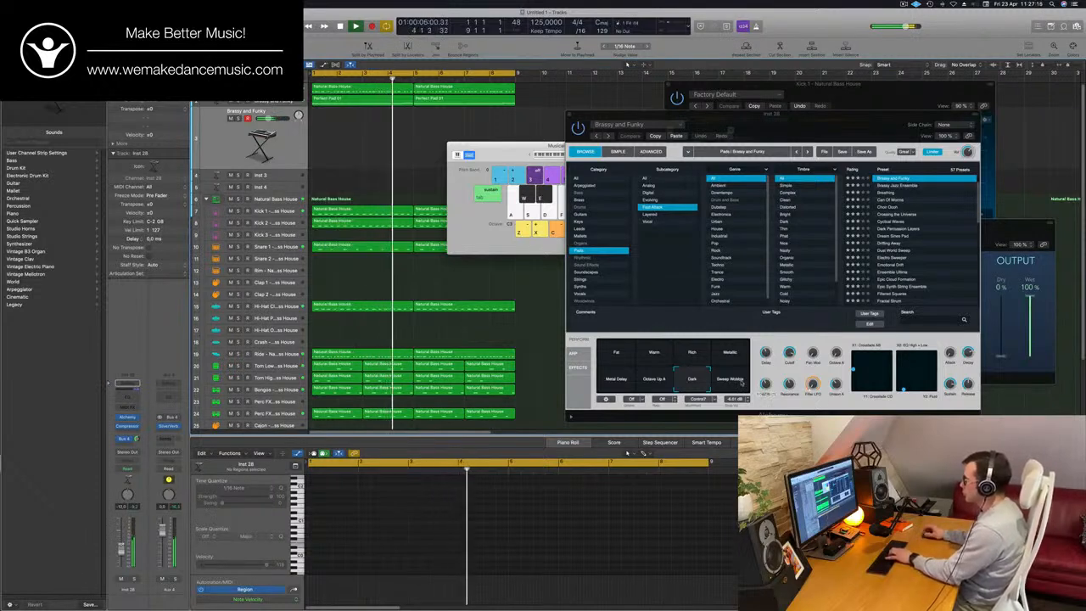
- Compare the Sweep Wobble, Fat and Warm snapshots over the loop and set the duplicated pad to Rich
click(730, 379)
click(692, 353)
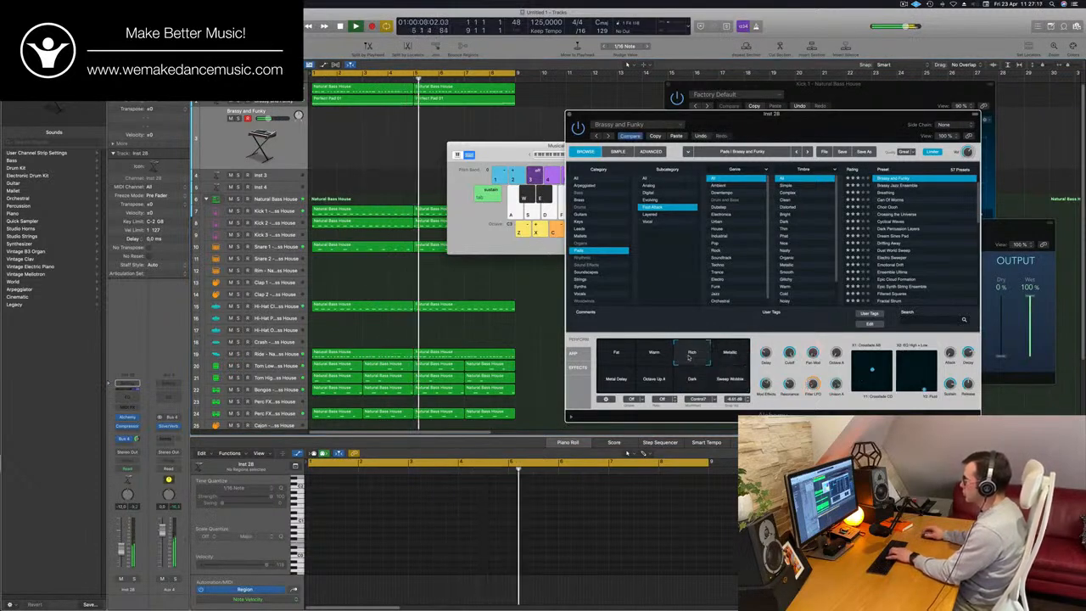
click(615, 354)
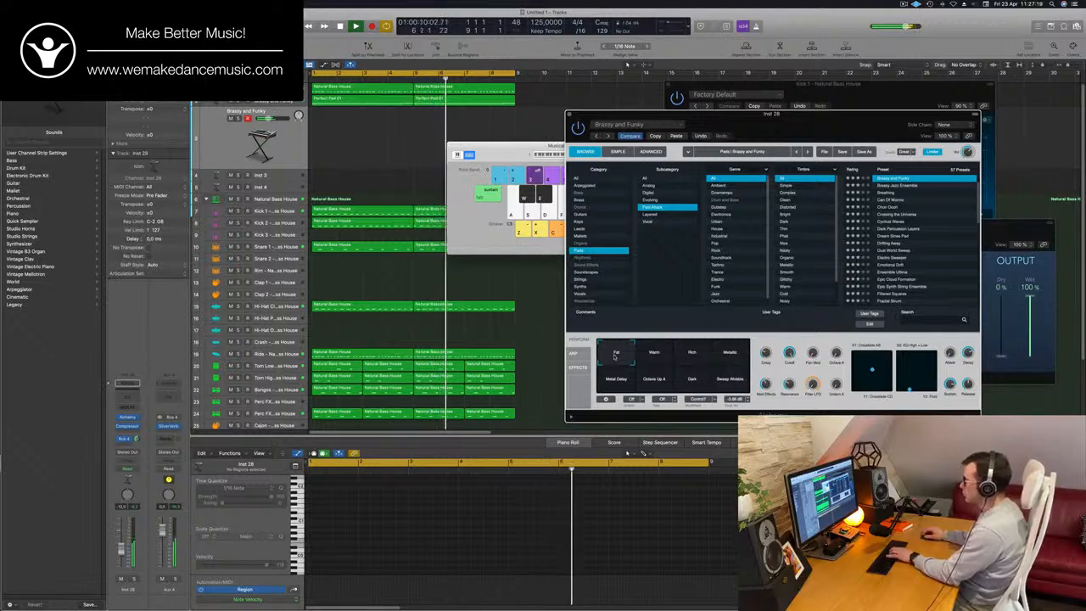
click(654, 354)
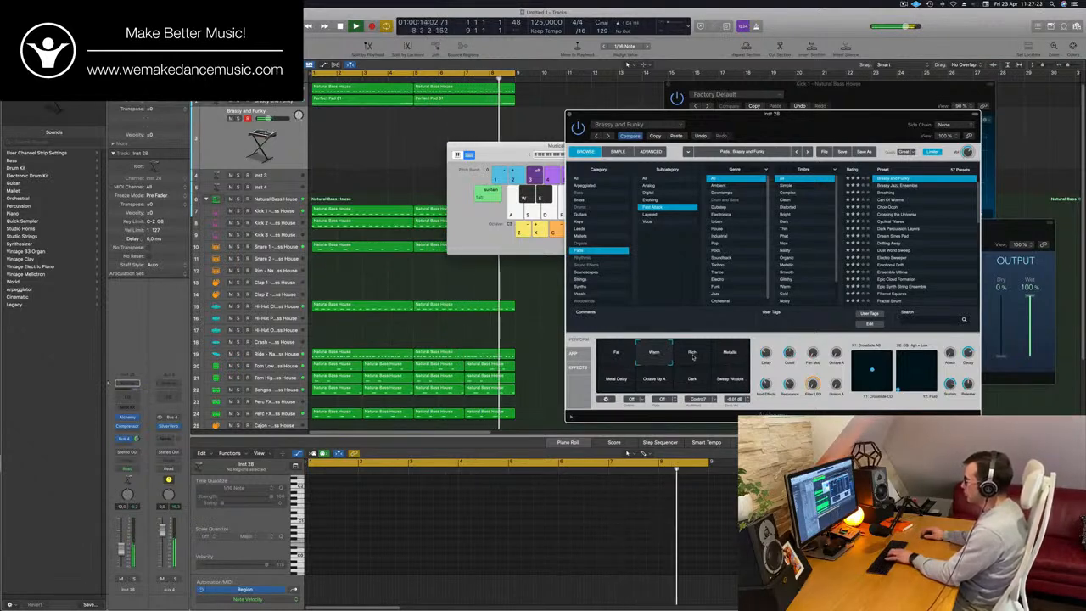
click(693, 357)
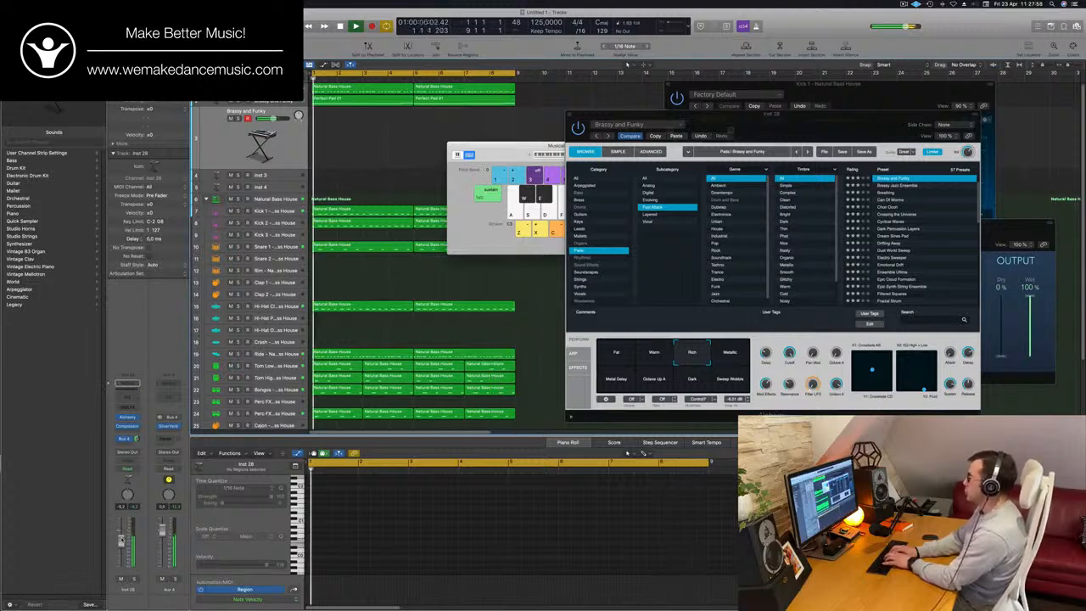
- Try recording a short-note melody on the duplicated pad track over the loop, and delete the recorded region
key(r)
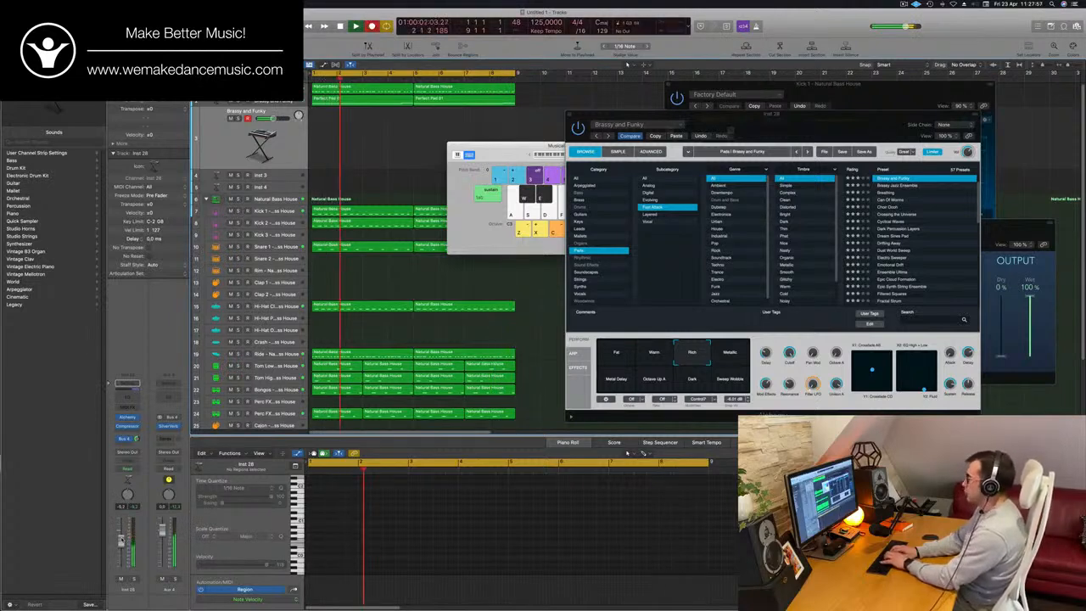
key(g)
key(g)
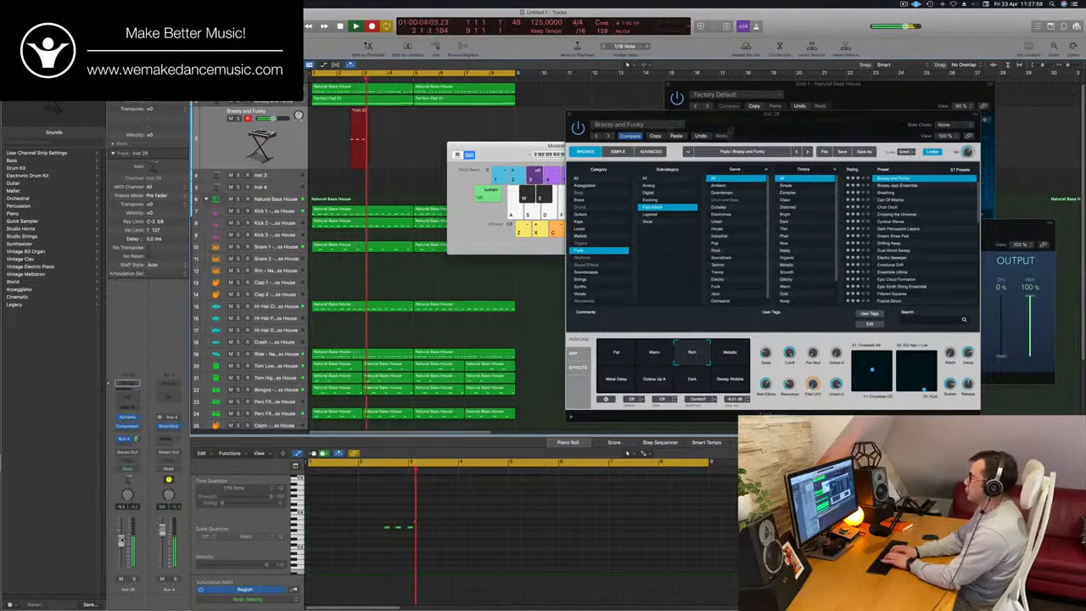
key(h)
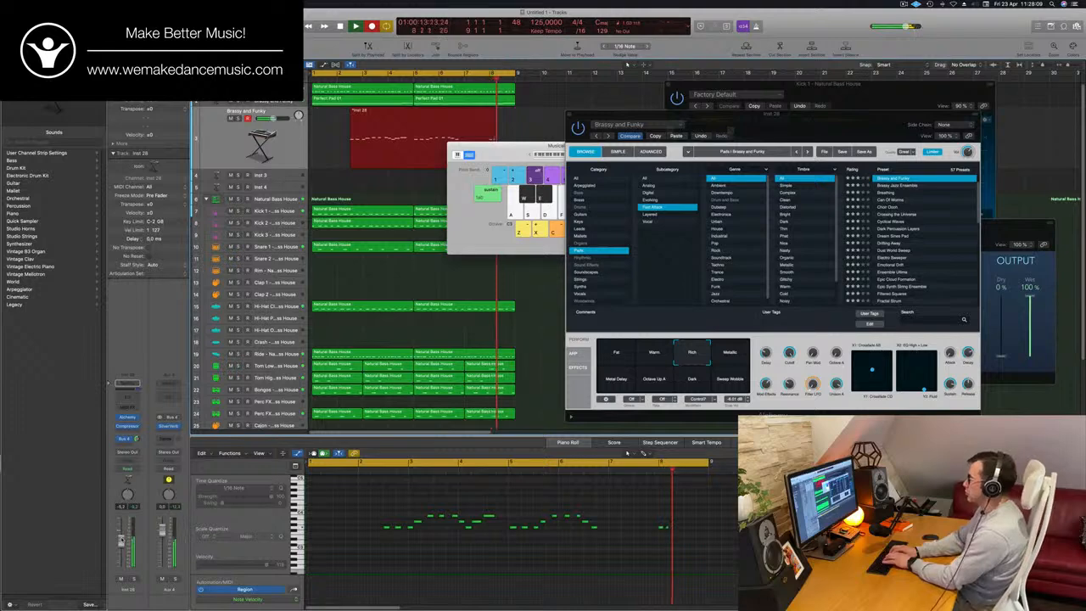
key(space)
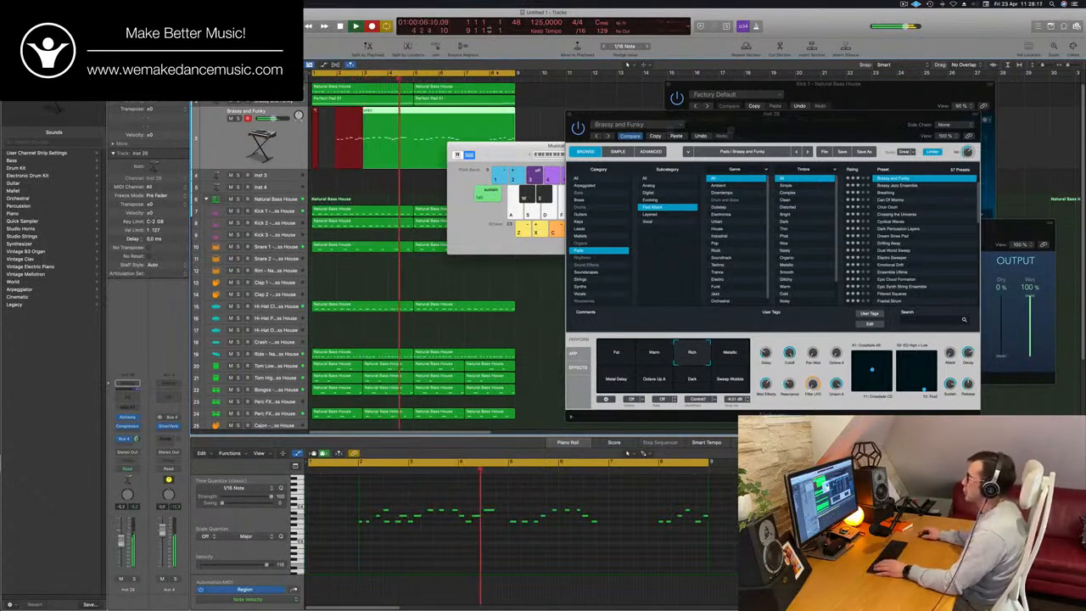
key(space)
click(491, 75)
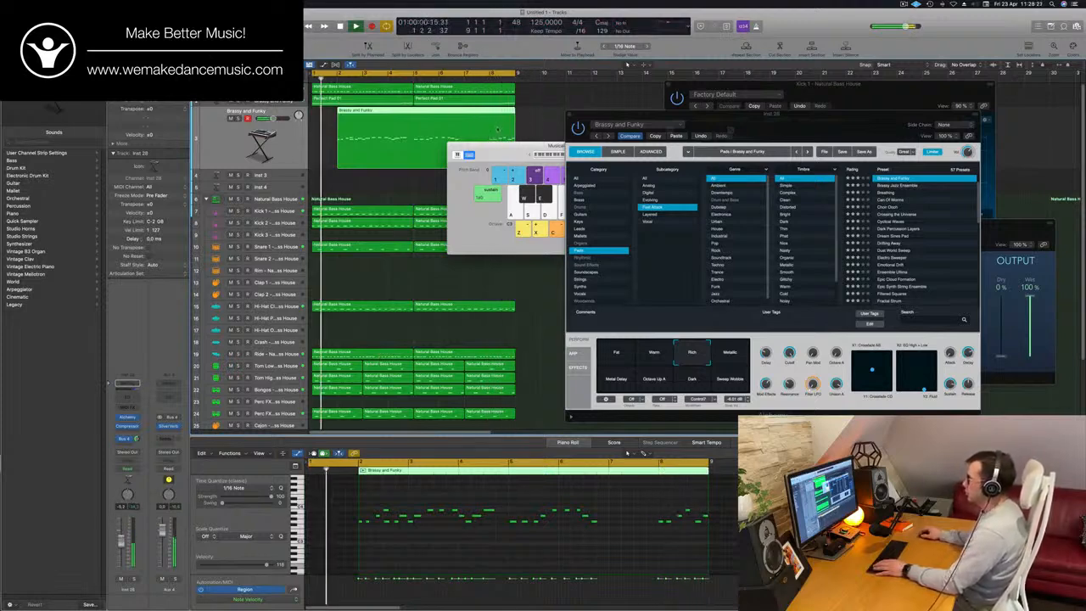
key(Delete)
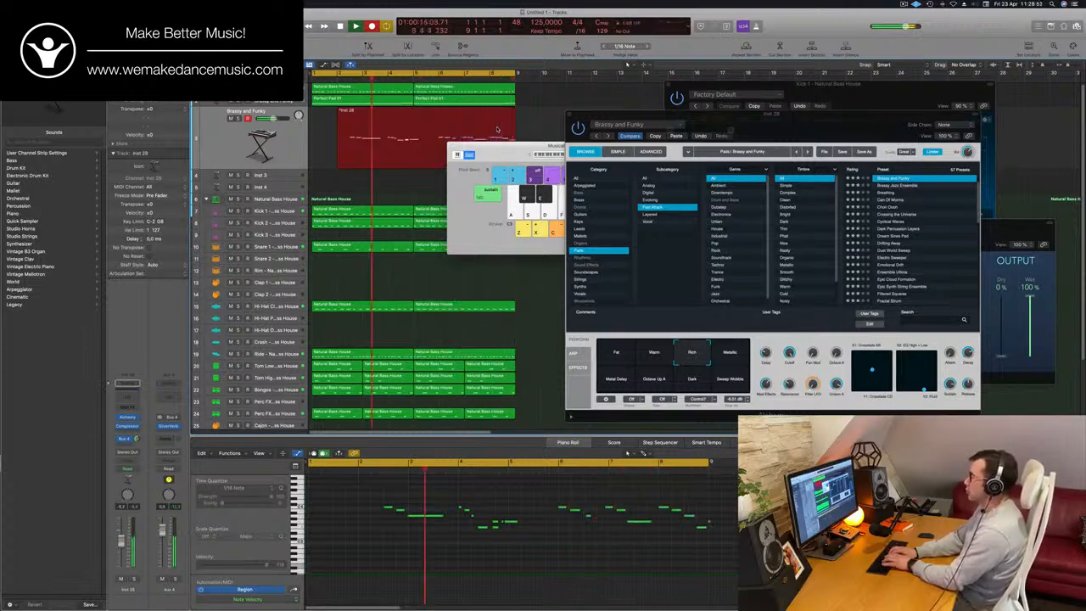
- Stop recording the second melody take, check it over the loop and delete its region
key(space)
key(r)
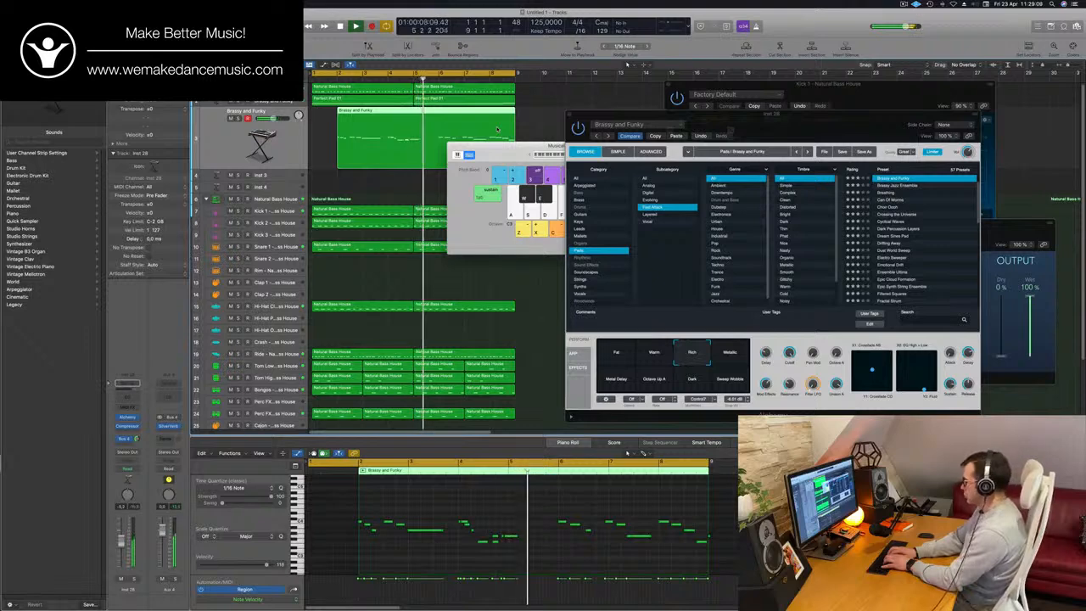
key(Delete)
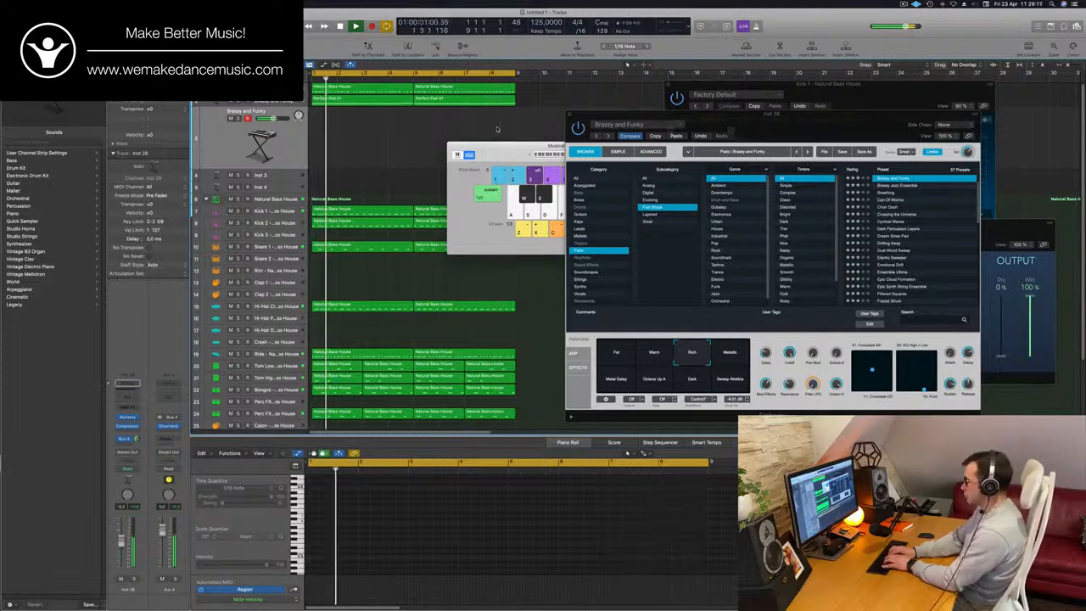
- Record a slow five-note melody over bars 5 to 8, delete the stray take at the start, and move the melody region to bar 1
key(r)
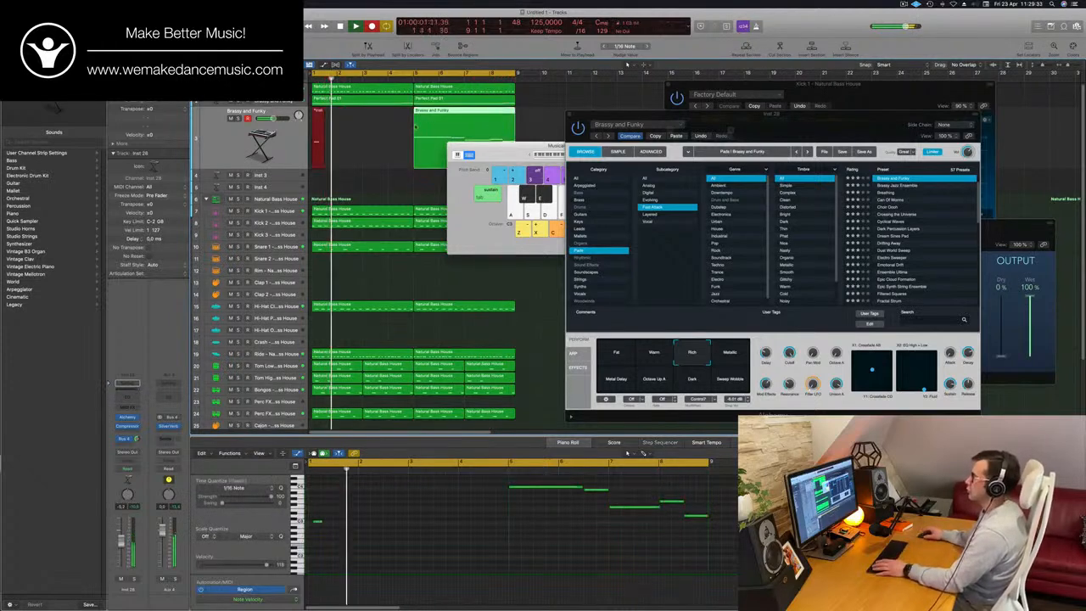
key(space)
key(space)
key(Delete)
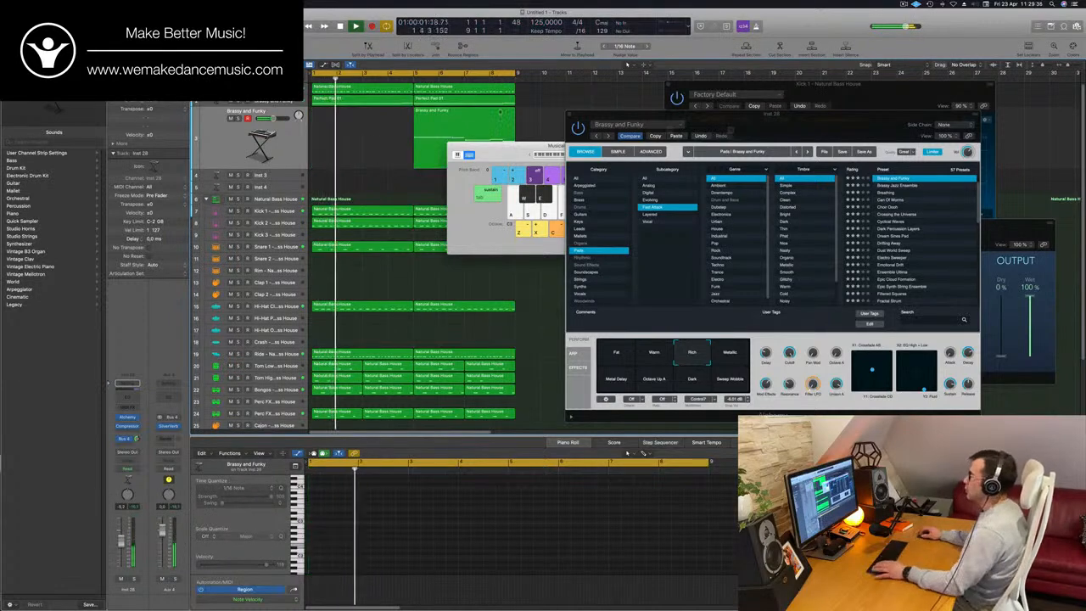
drag(463, 120, 361, 119)
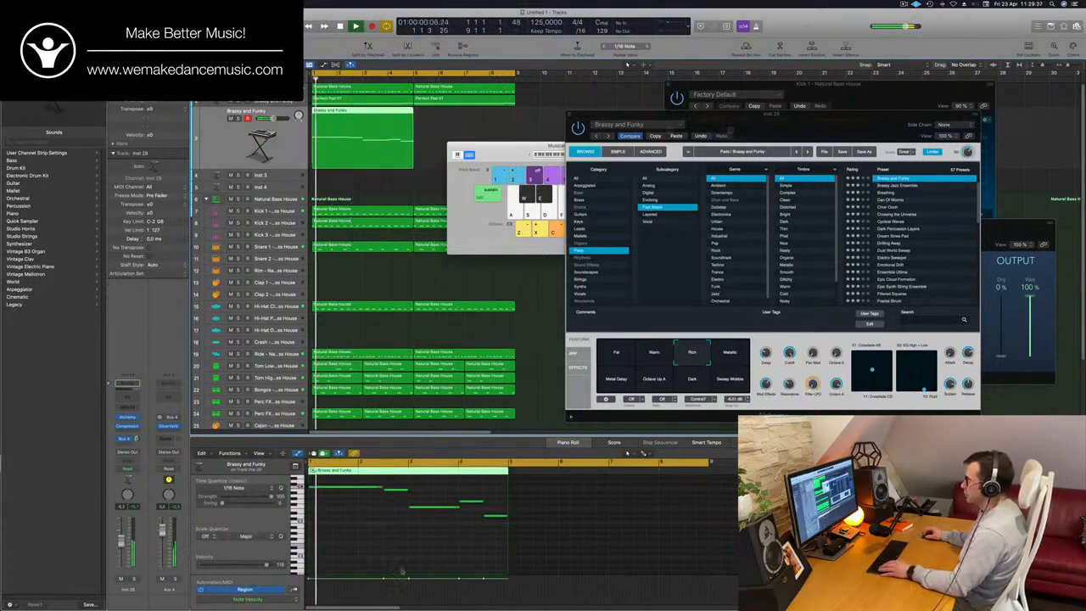
- Check the five melody notes in the Piano Roll over the loop, and copy the melody region to bars 5 to 8
key(space)
key(space)
key(super+a)
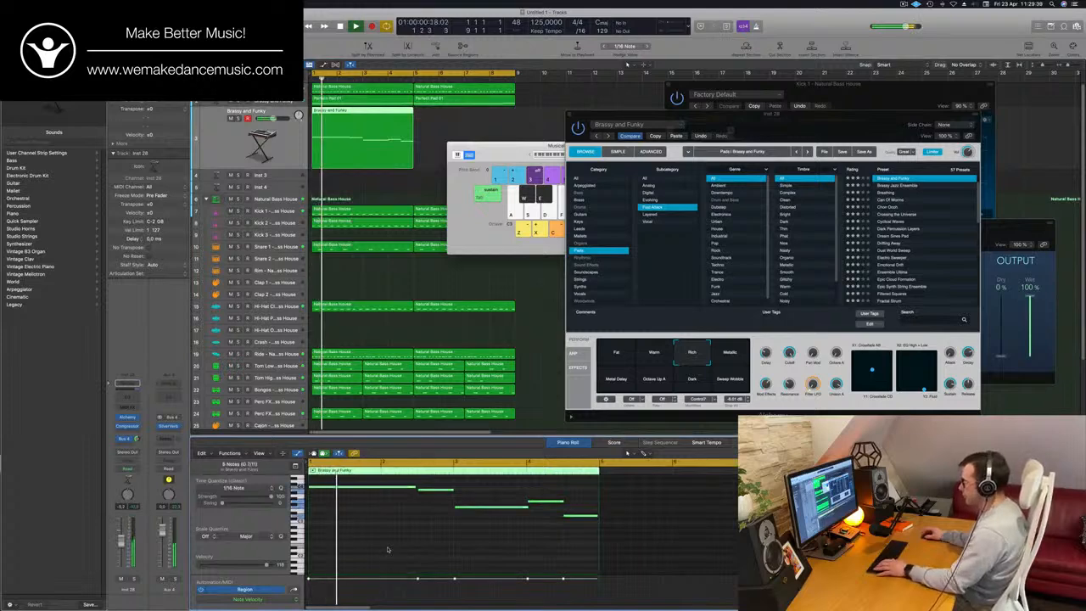
key(space)
key(space)
key(z)
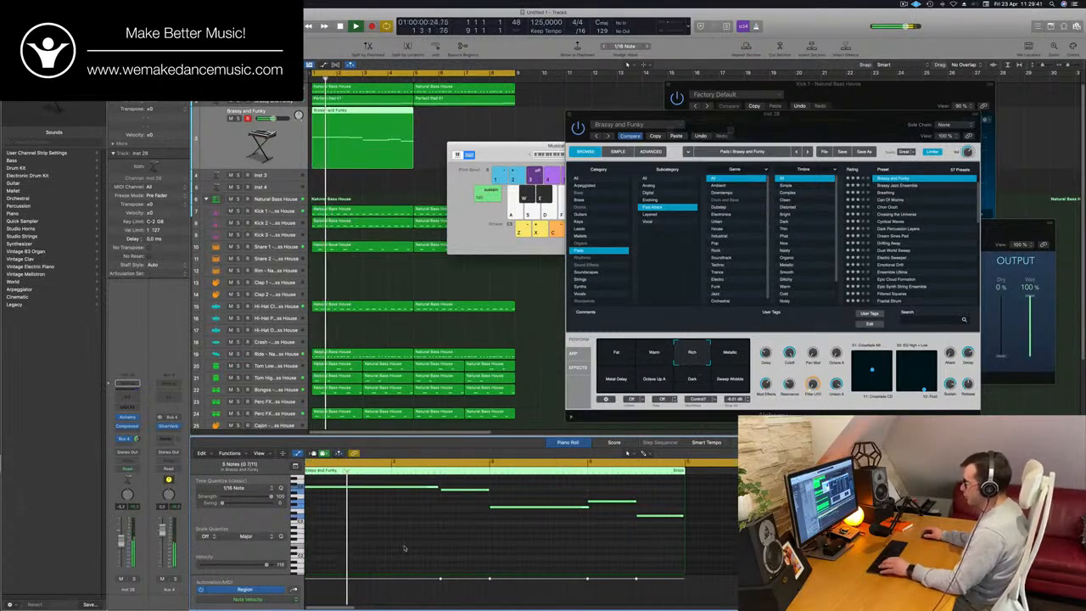
key(super+Left)
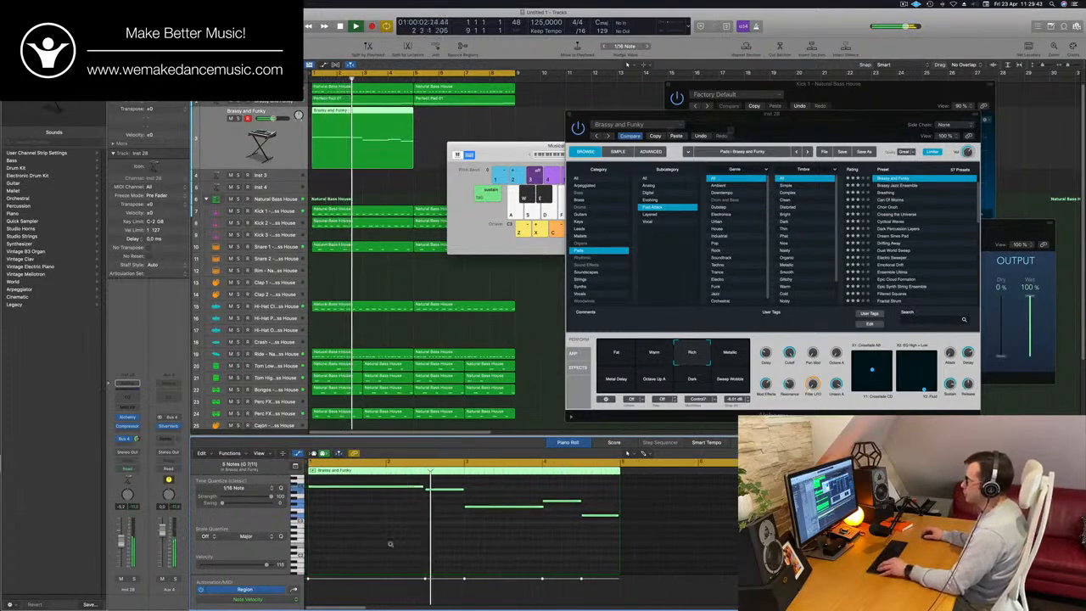
key(super+Left)
key(super+Left)
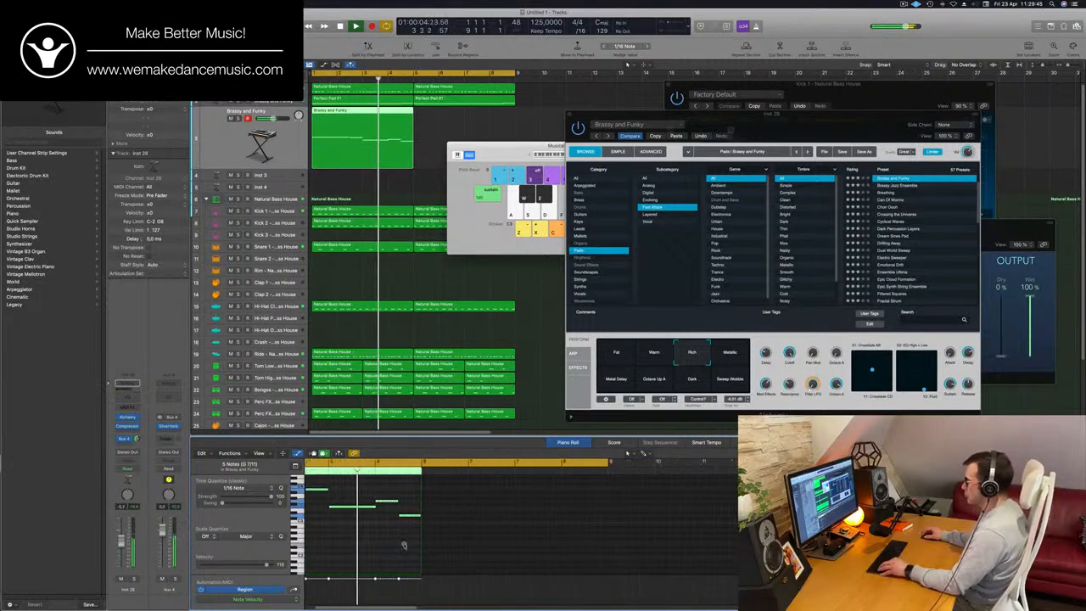
key(super+Right)
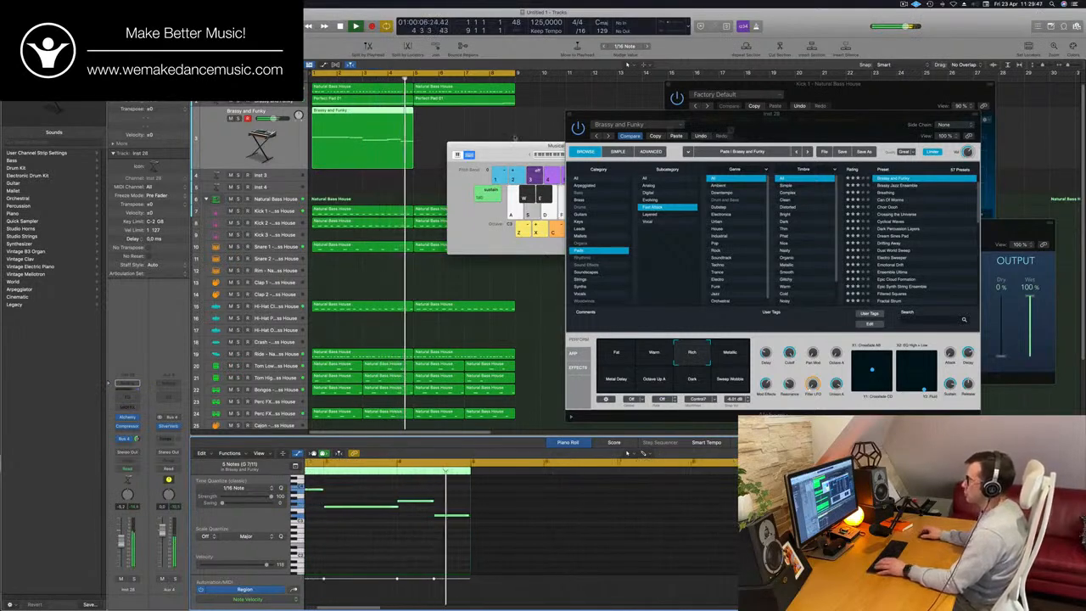
key(super+Right)
drag(388, 119, 492, 119)
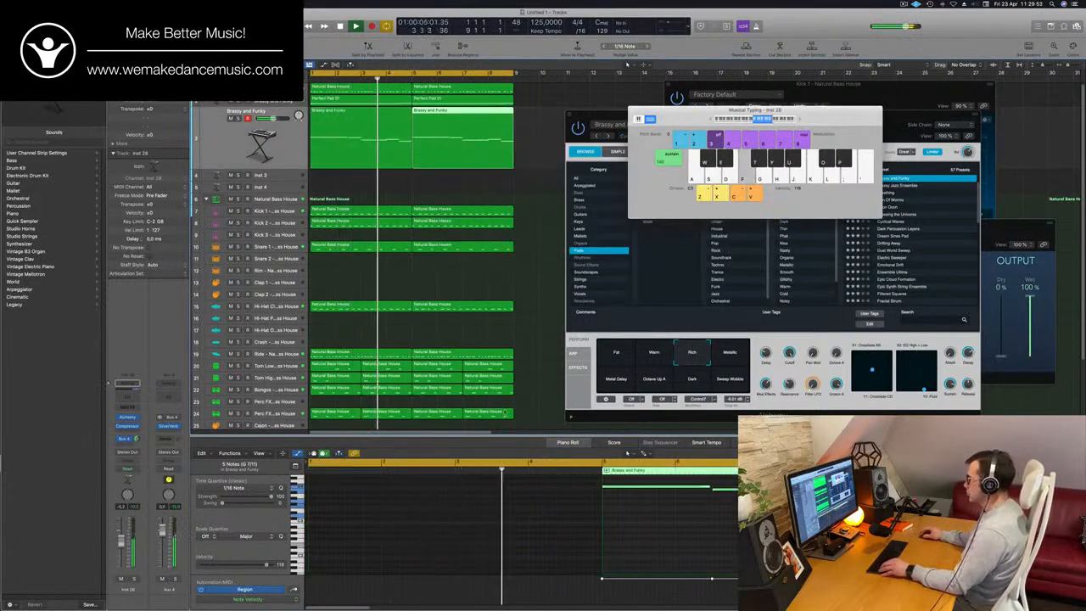
- Show both melody regions in the Piano Roll and vary the copy by swapping the pitches of its first two notes
drag(399, 192, 438, 162)
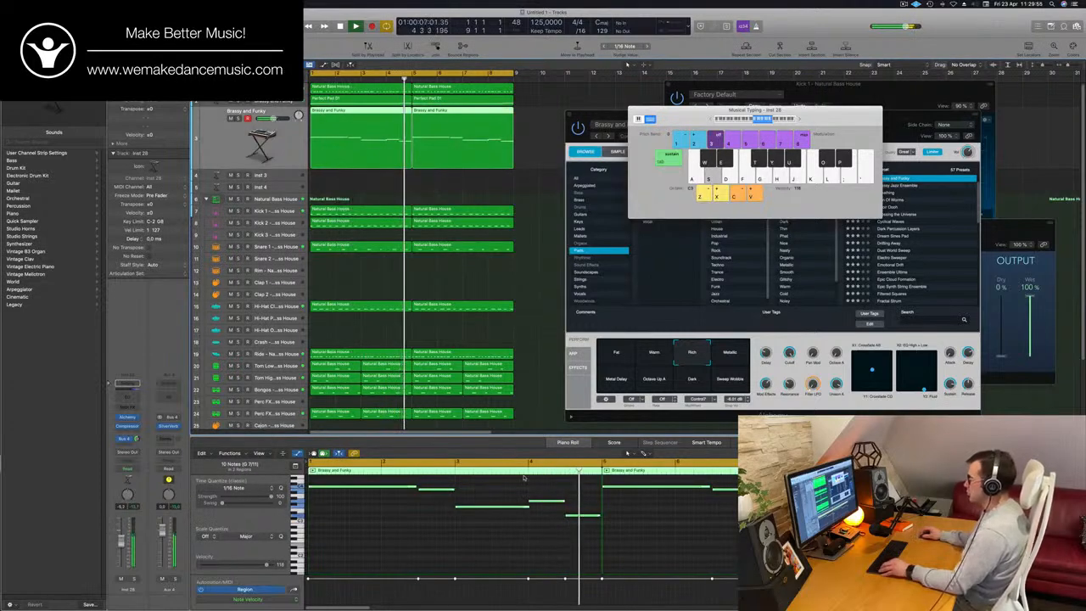
scroll(523, 518, down, 2)
scroll(527, 523, up, 1)
key(space)
key(space)
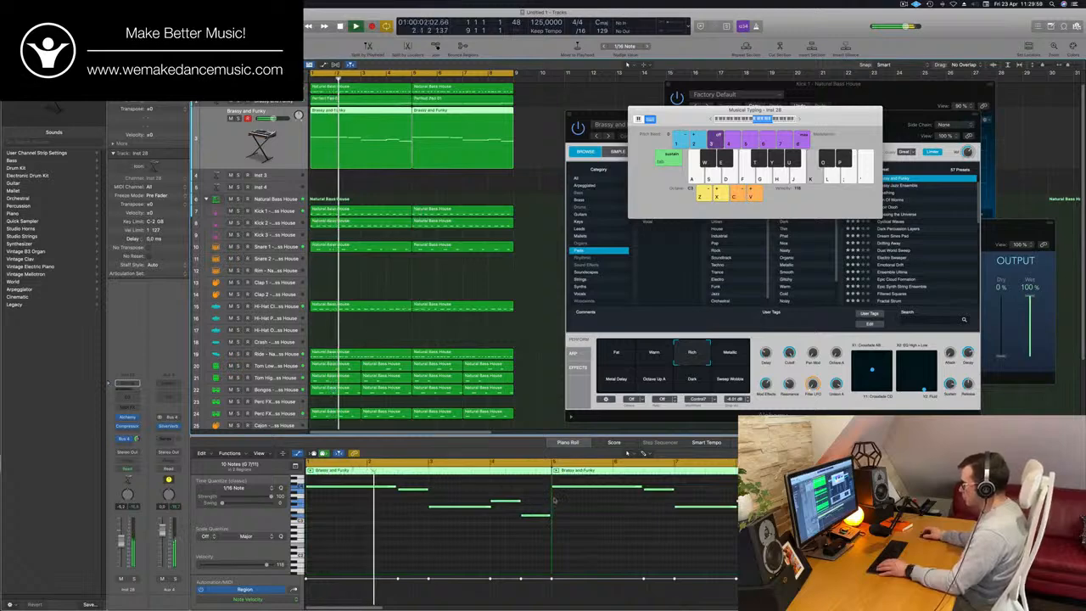
click(588, 487)
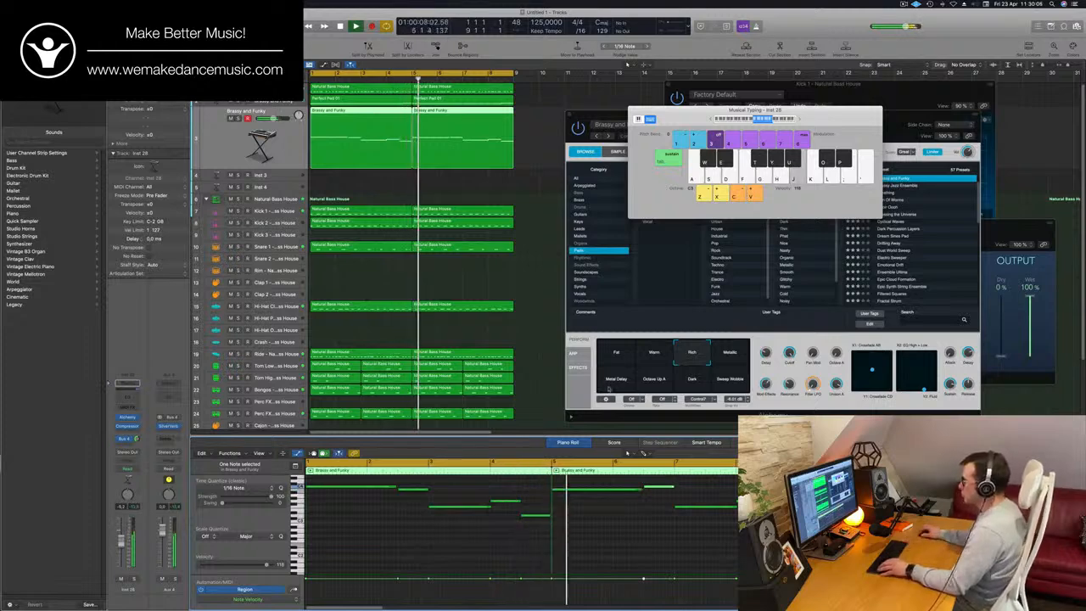
- Play the varied melody from the start, join its two regions into one eight-bar region, and hide the Musical Typing keyboard
click(492, 285)
key(Return)
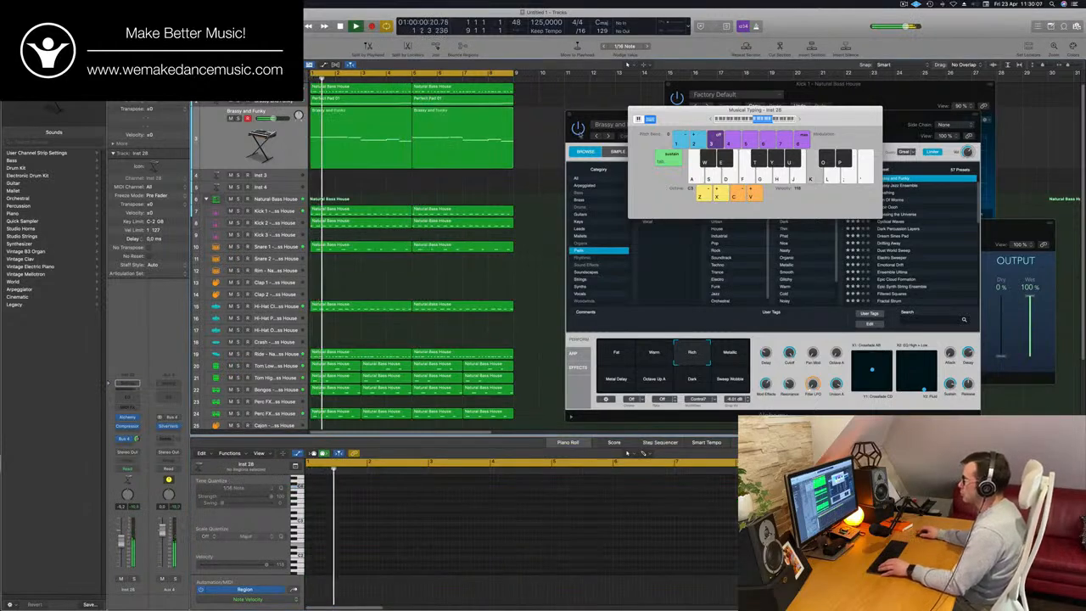
click(355, 163)
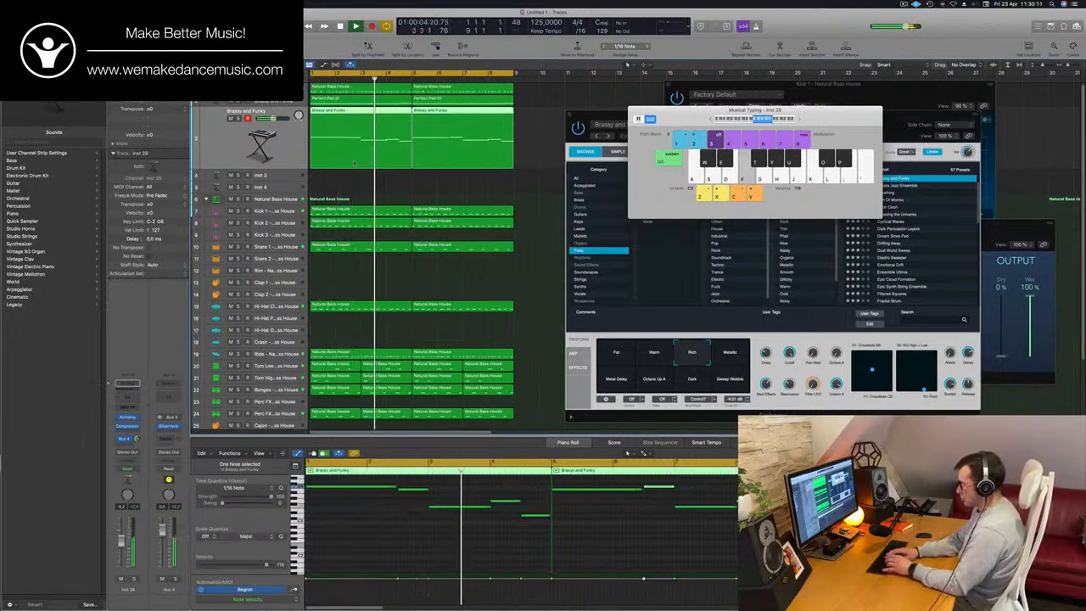
key(super+k)
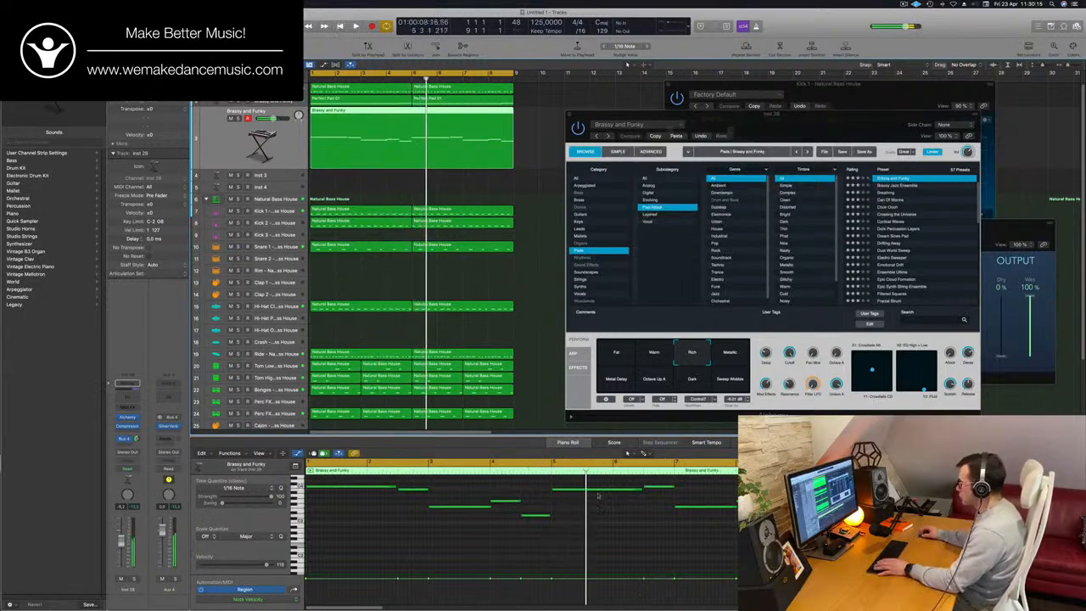
- Lower the long melody note at bar 5, raise it again by two semitones, and replay the loop from the start
key(space)
key(space)
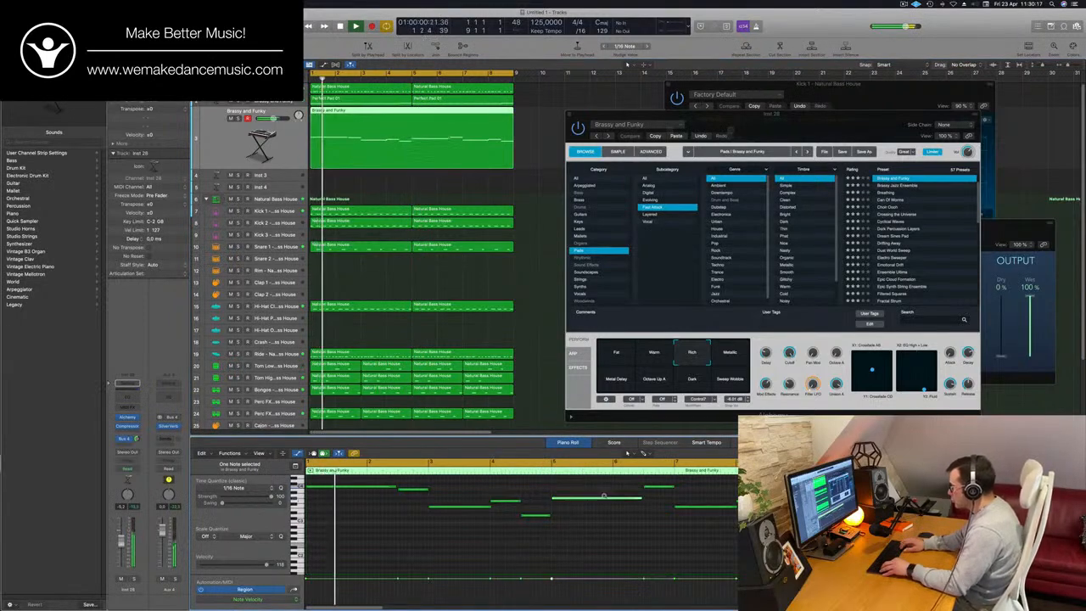
drag(605, 488, 604, 500)
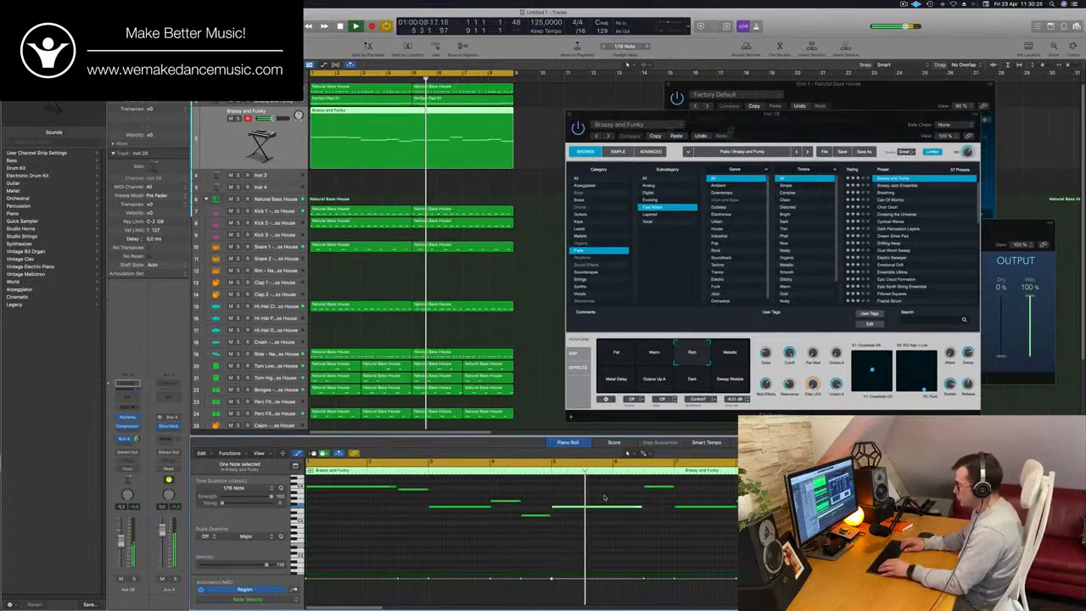
key(alt+Up)
key(alt+Up)
key(Return)
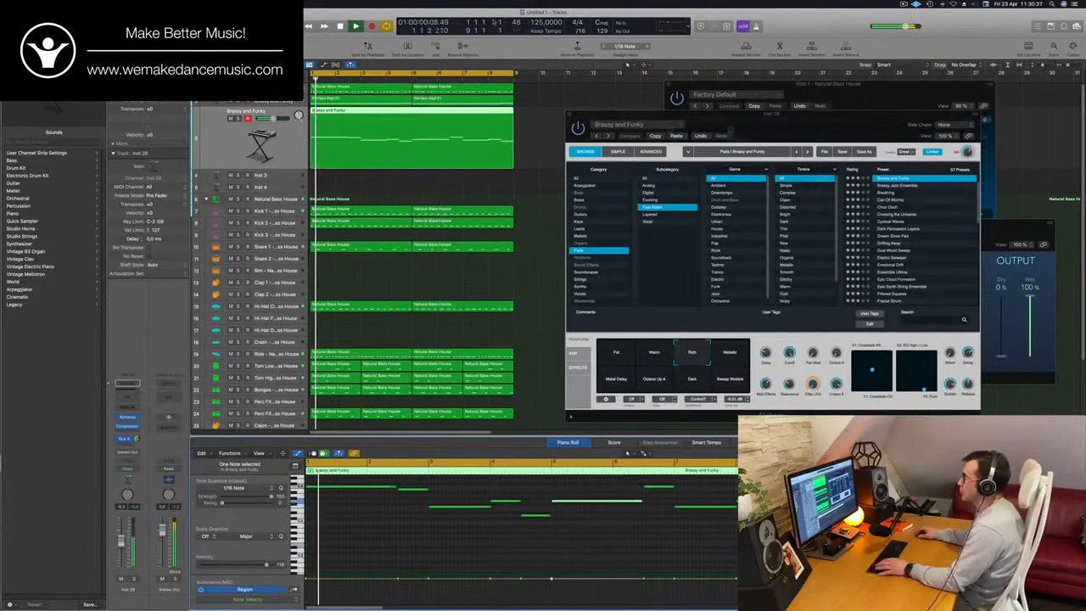
key(Return)
- Compare the two pad regions with the melody region in the Piano Roll while the loop plays
click(416, 98)
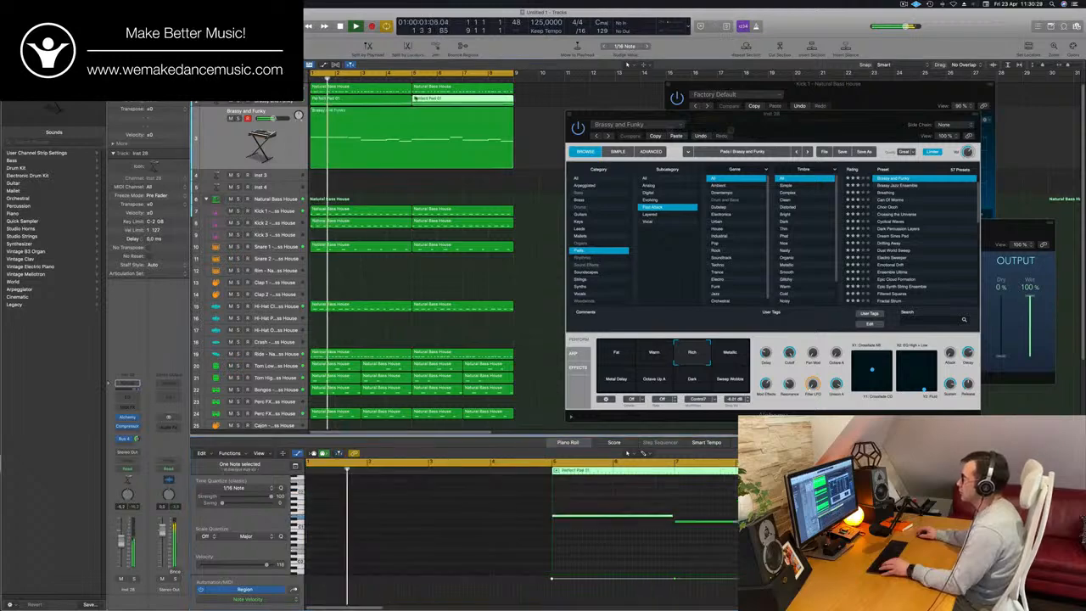
click(399, 99)
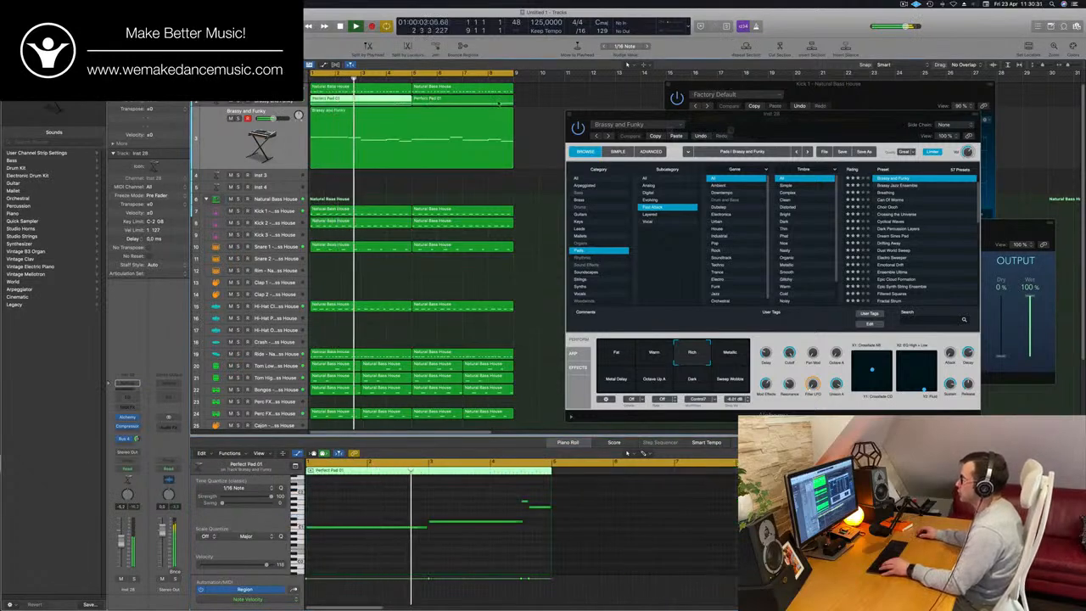
click(499, 102)
shift+click(391, 102)
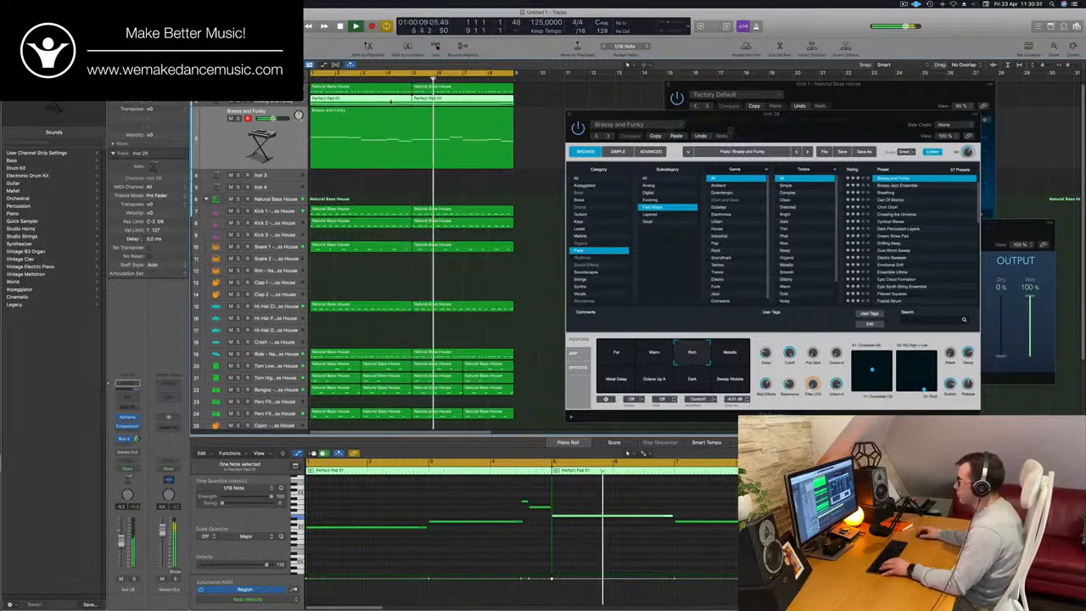
click(409, 139)
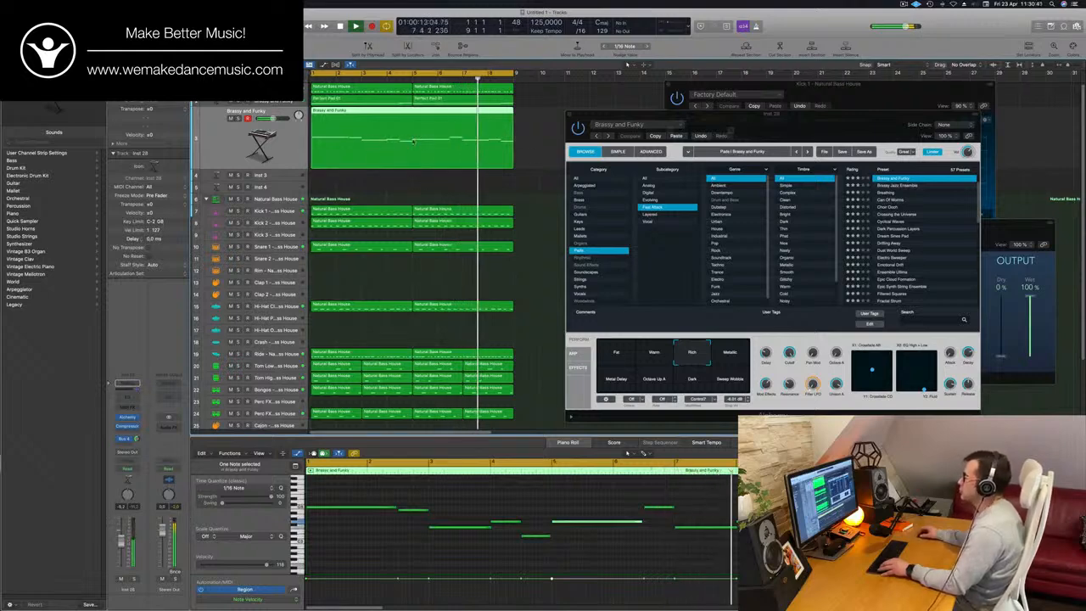
- Open the pad track's Alchemy, lower its Cutoff slightly, check the sound against the loop, and close the plug-in window
key(super+Left)
click(277, 102)
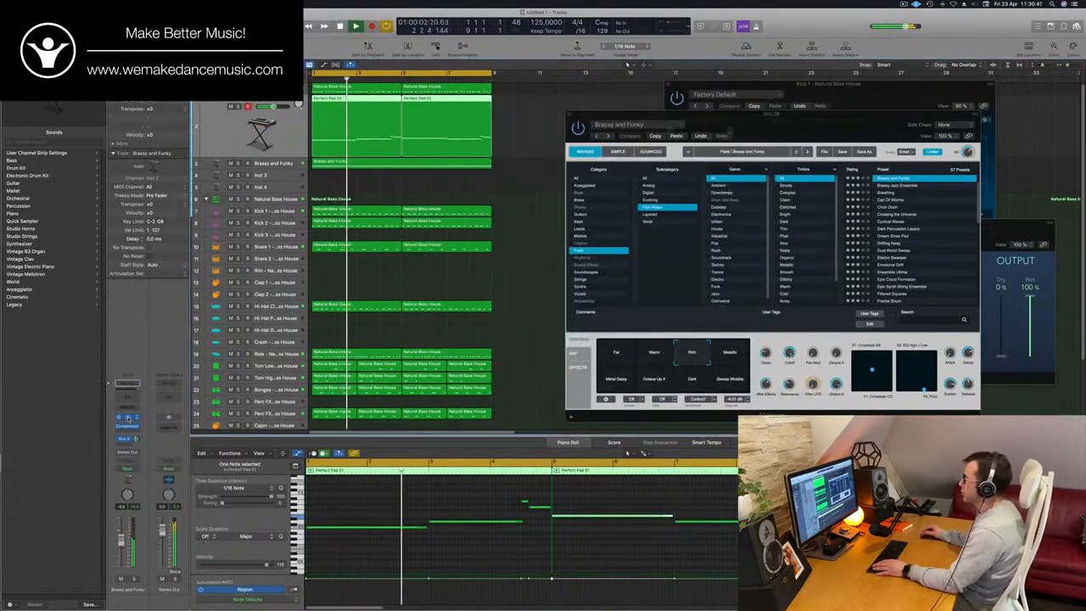
click(128, 418)
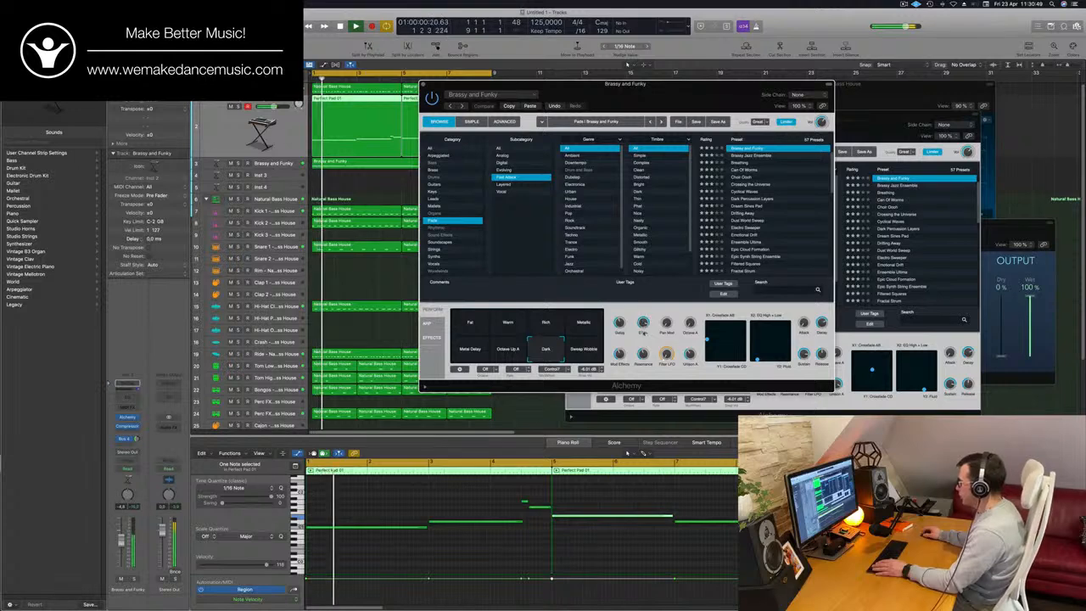
key(space)
key(space)
drag(643, 324, 643, 327)
key(space)
key(space)
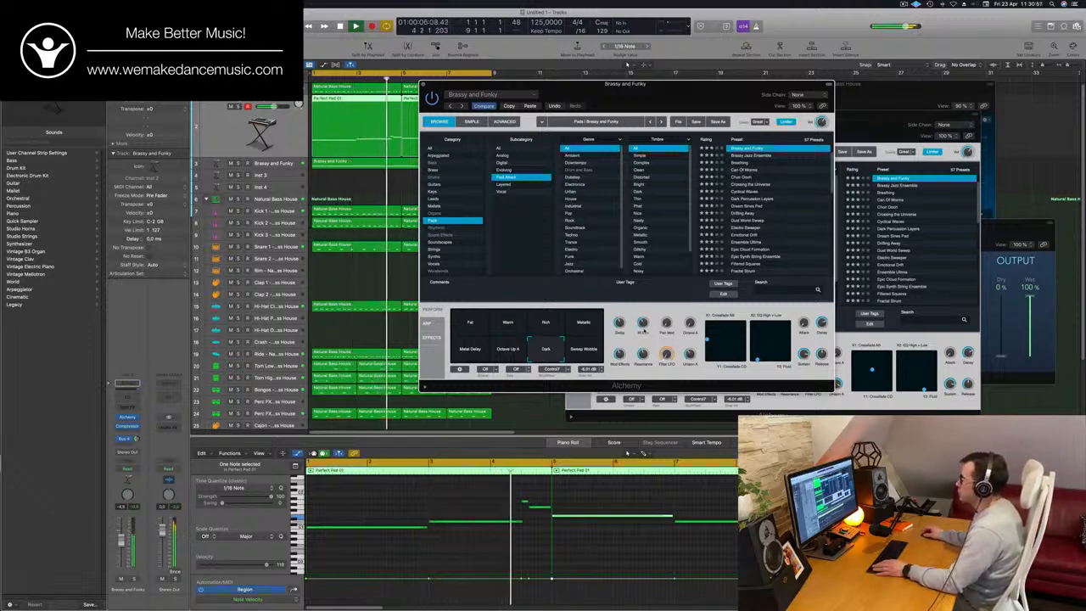
drag(425, 84, 572, 115)
- Select the melody track, replay from the start, and move its Alchemy window away from the regions
click(289, 163)
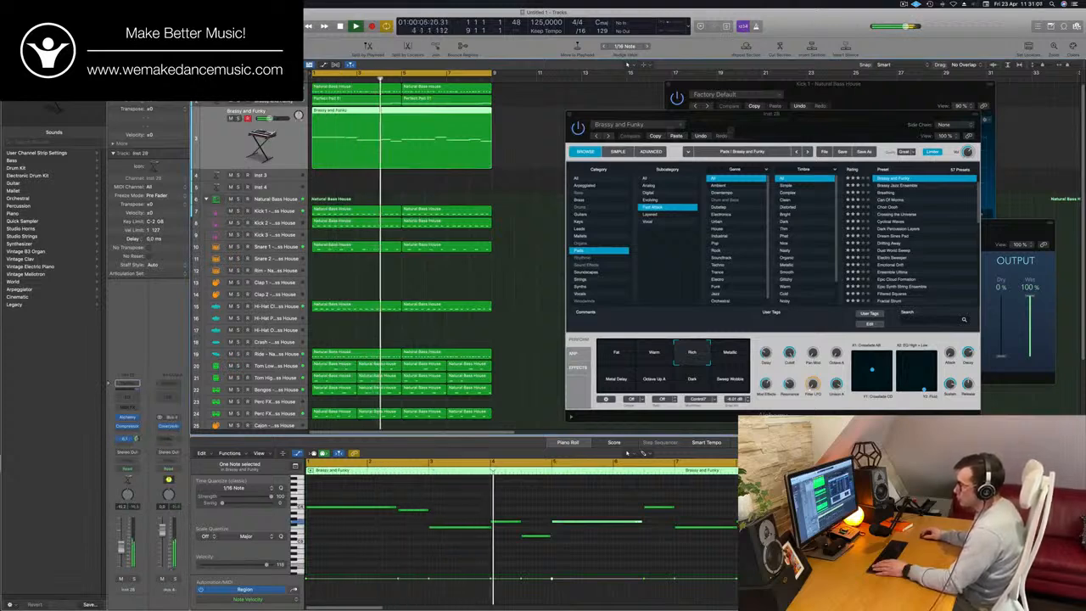
key(Return)
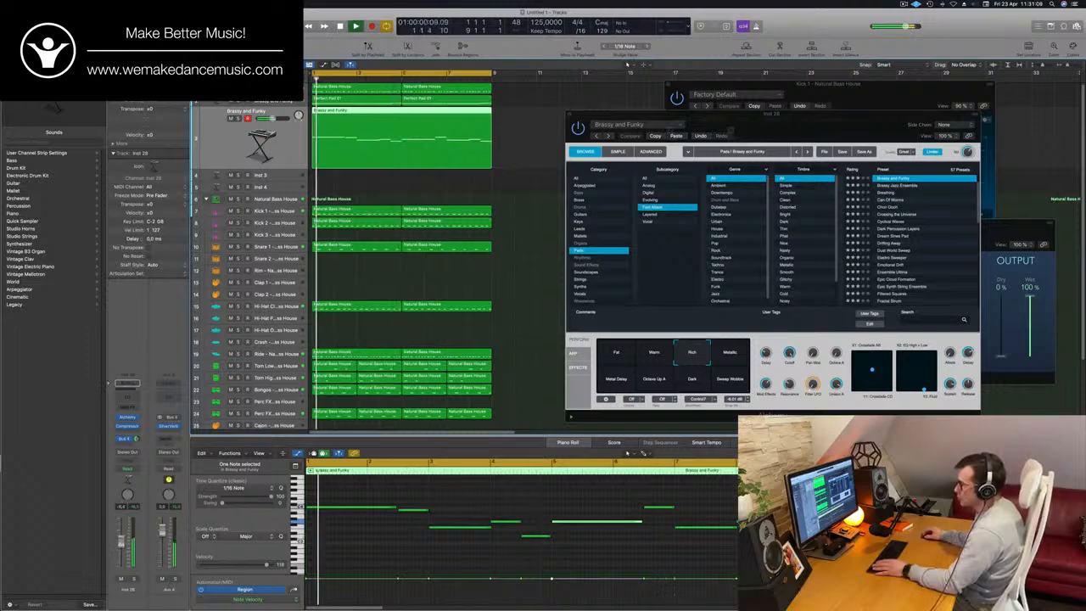
drag(730, 130, 883, 122)
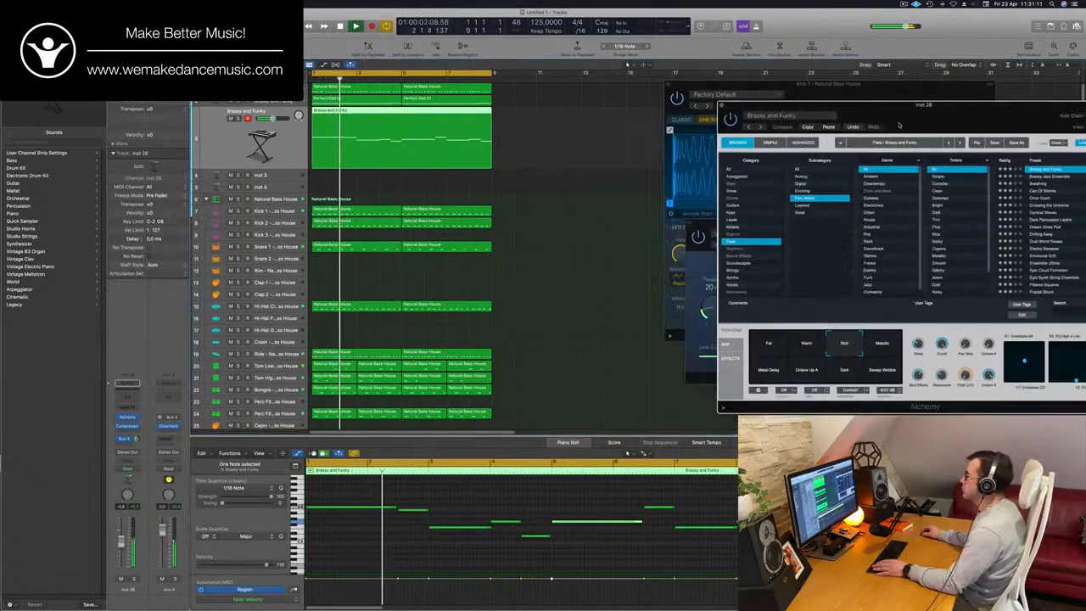
- Solo the PWM Bass track briefly, turn the solo off, and replay the full loop from the start
click(331, 87)
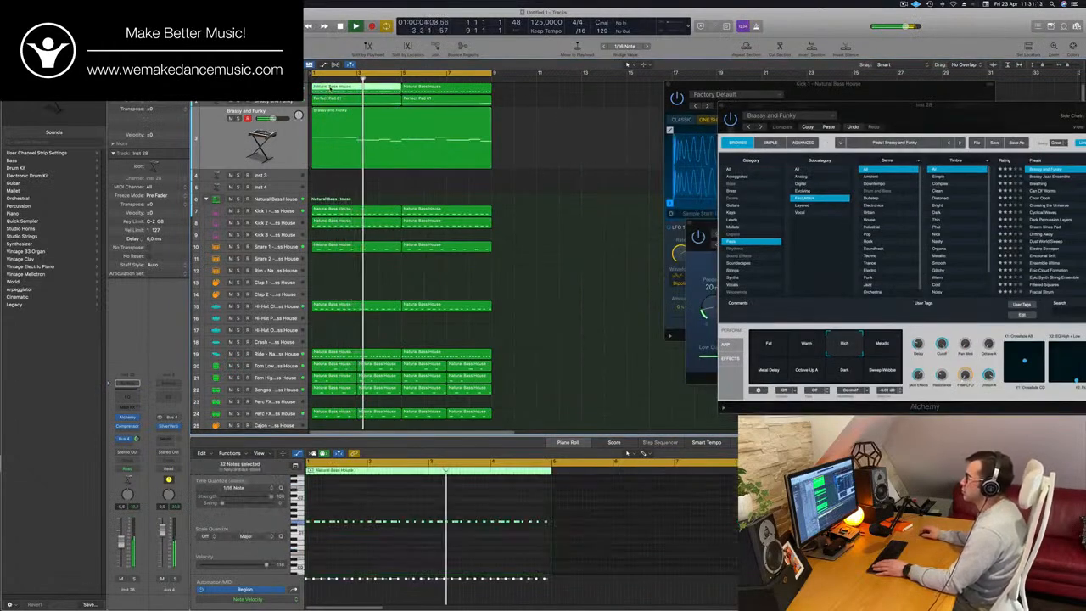
click(259, 88)
click(237, 95)
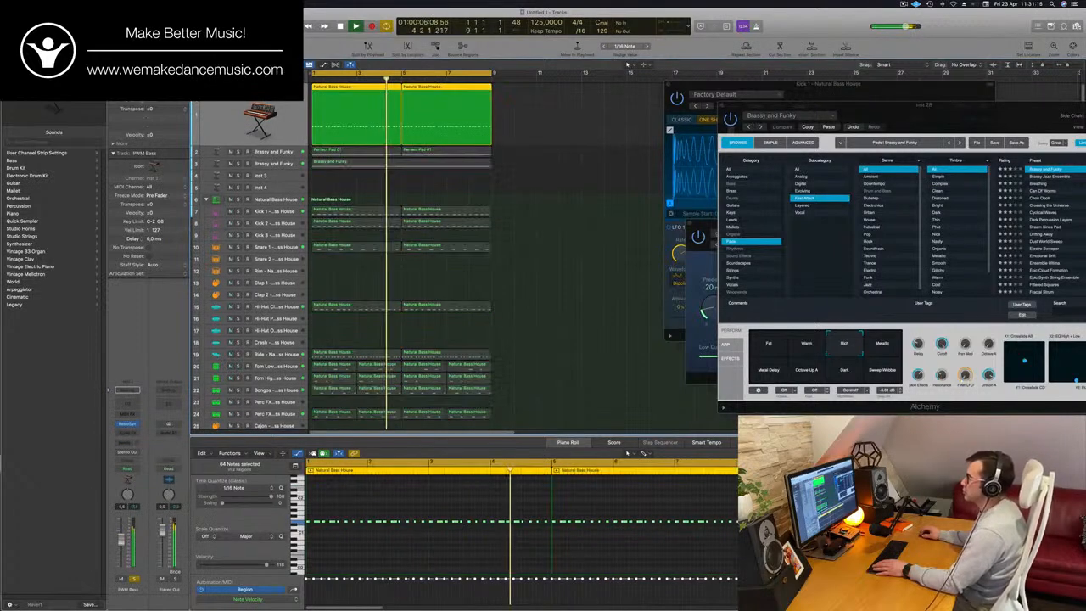
key(s)
key(Return)
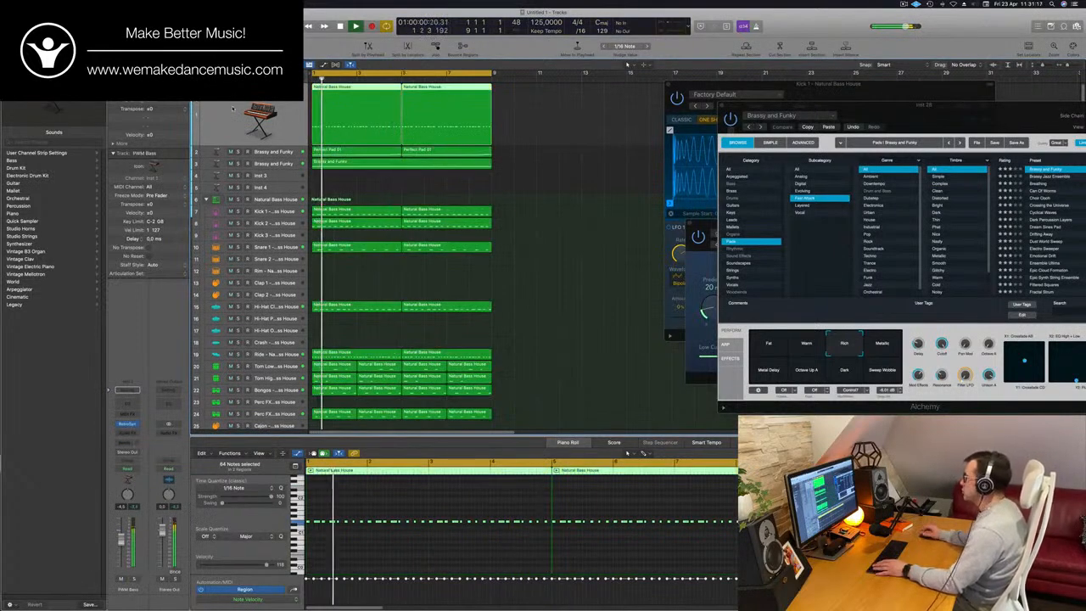
- Select all regions of the eight-bar loop and repeat them once to fill bars 9 to 16
click(520, 183)
key(super+Left)
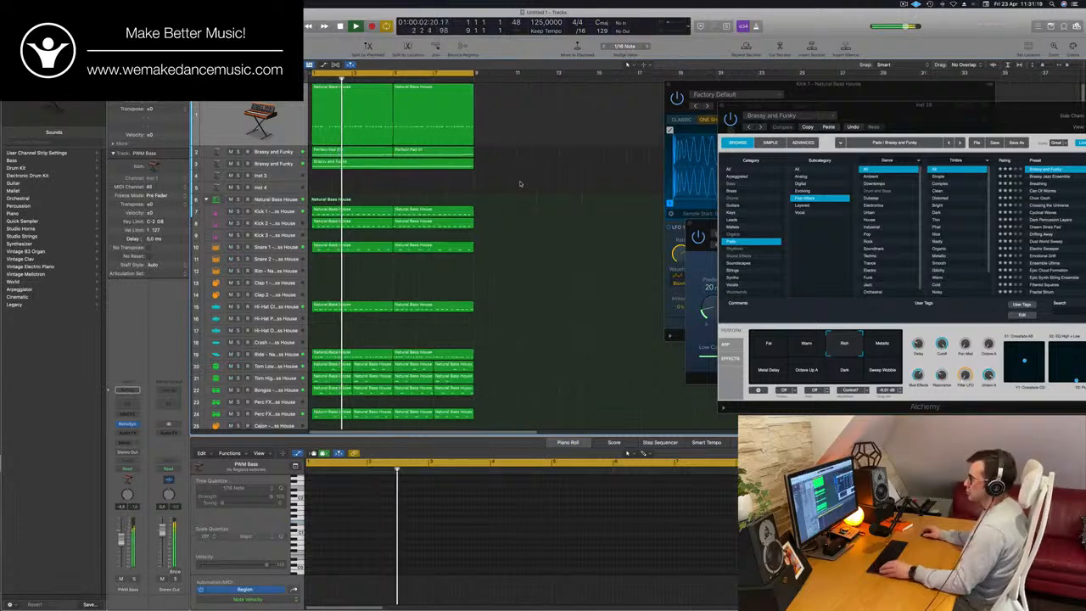
key(super+a)
key(super+r)
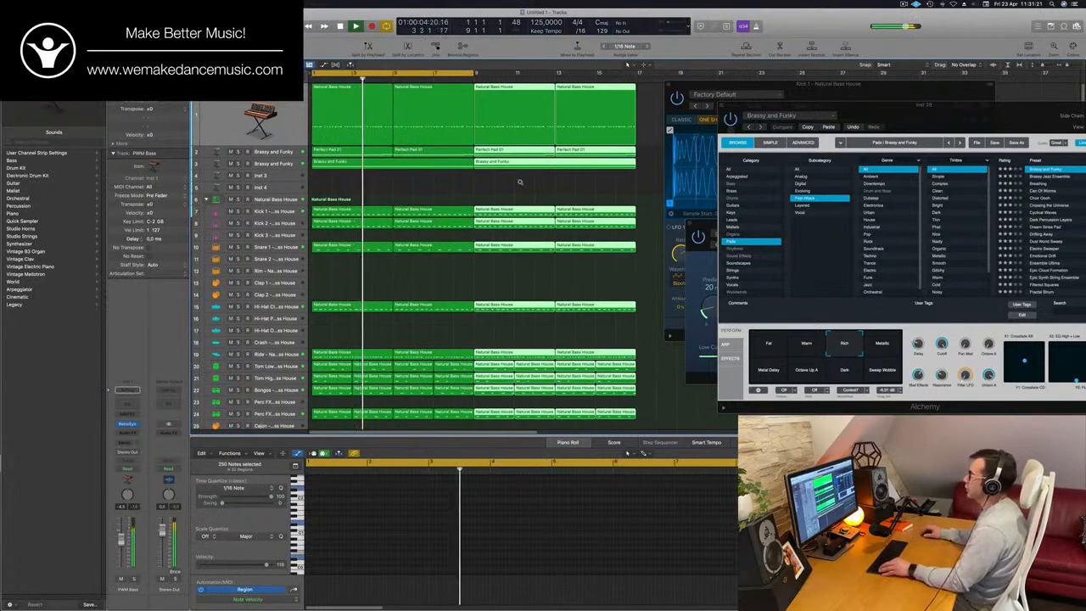
key(super+Left)
key(super+Left)
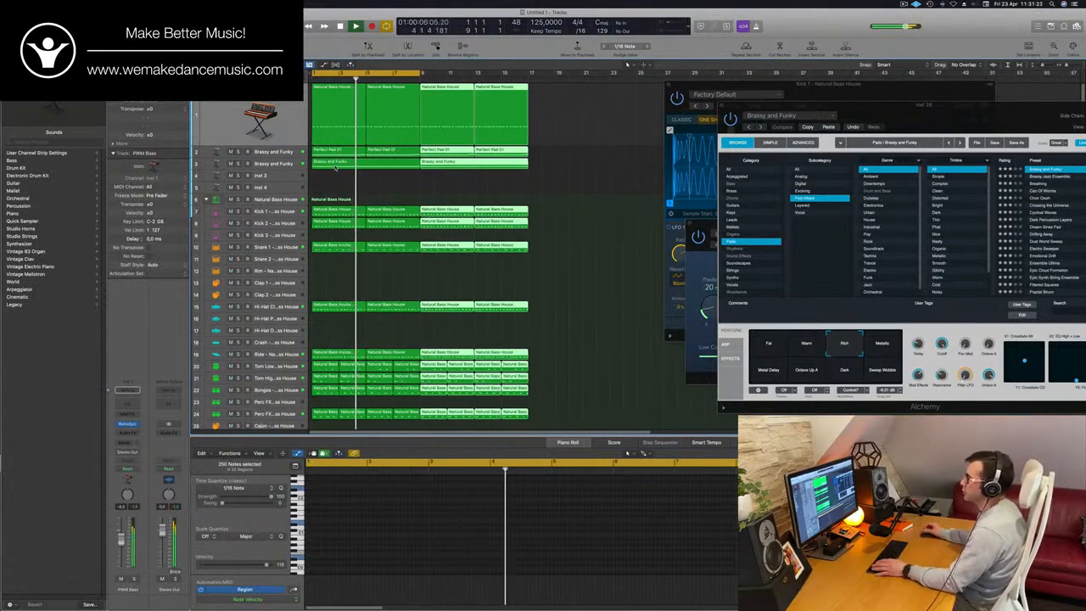
click(382, 183)
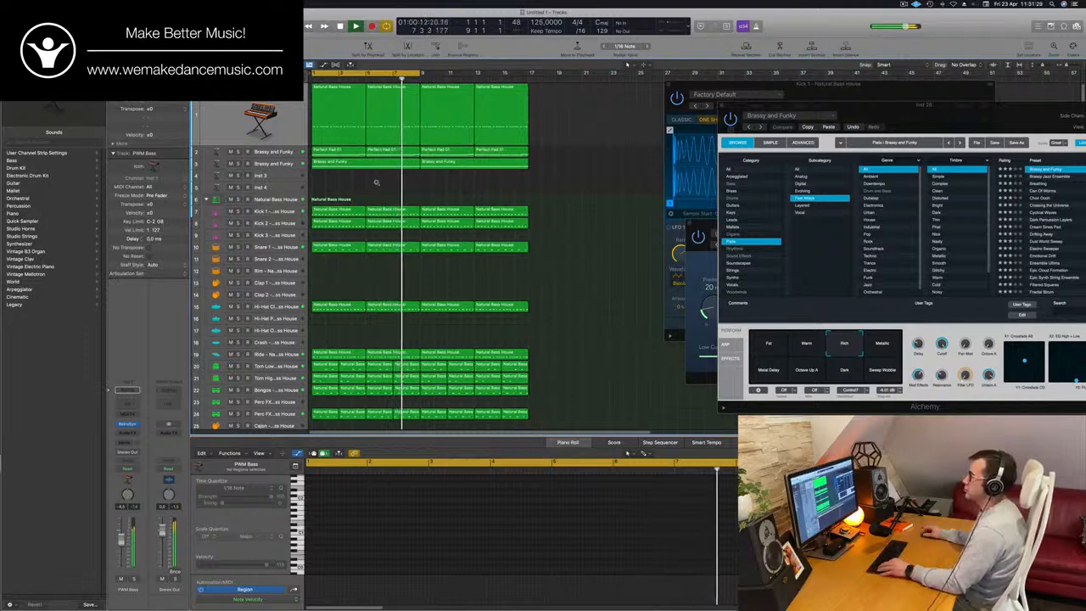
- Extend the cycle range to cover all sixteen bars and play the arrangement from the start
key(super+Left)
key(super+Left)
key(super+Left)
key(super+Right)
key(super+Right)
key(super+Right)
key(super+Right)
key(super+Right)
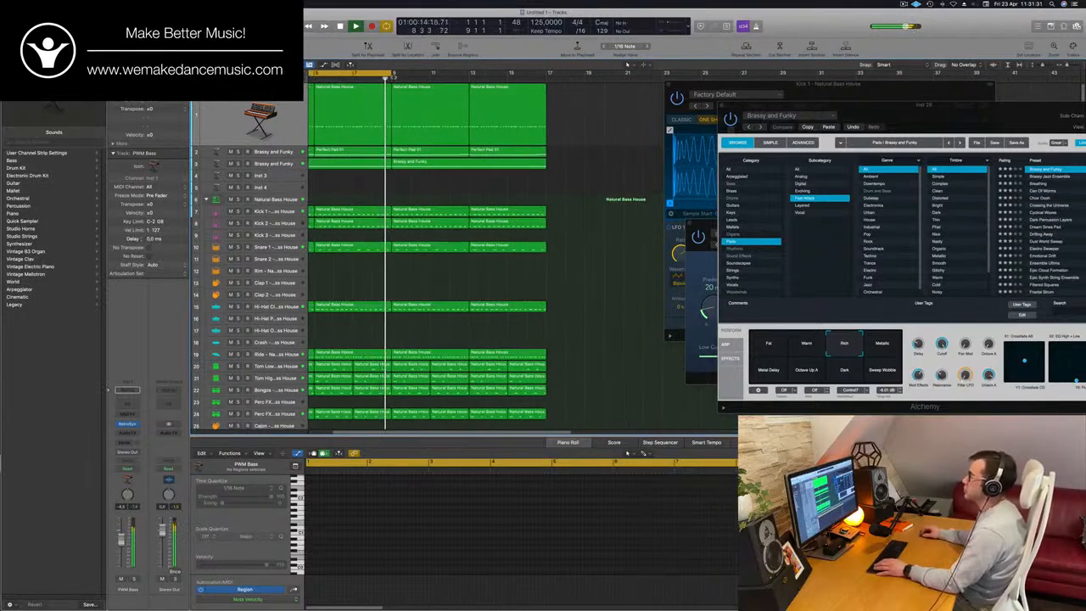
drag(391, 74, 545, 74)
key(Return)
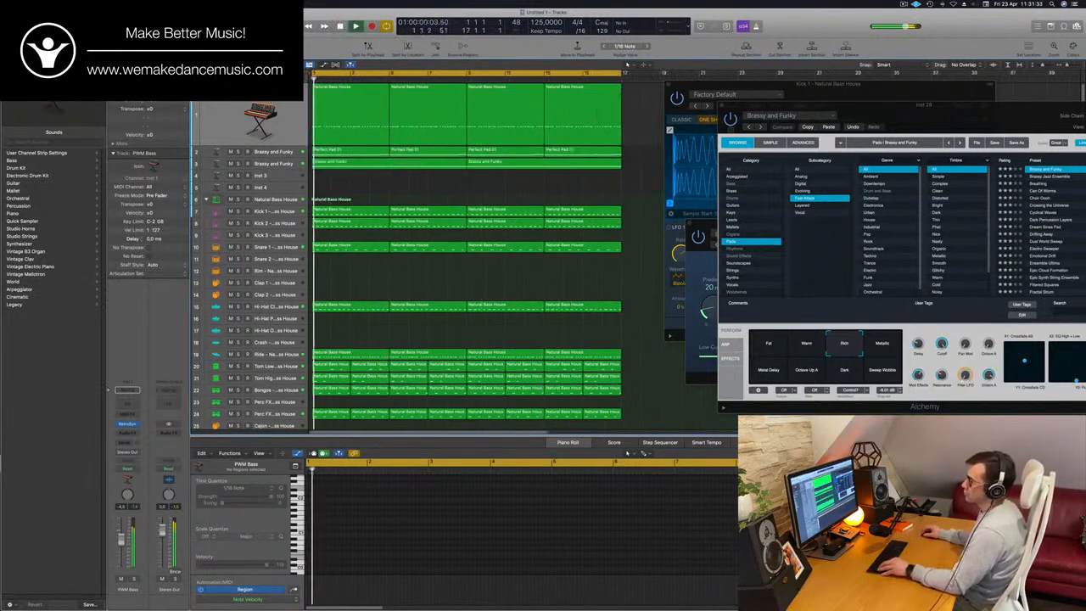
key(super+Left)
- Duplicate the Brassy and Funky melody track as a new empty track with the same settings, and restart playback
click(294, 176)
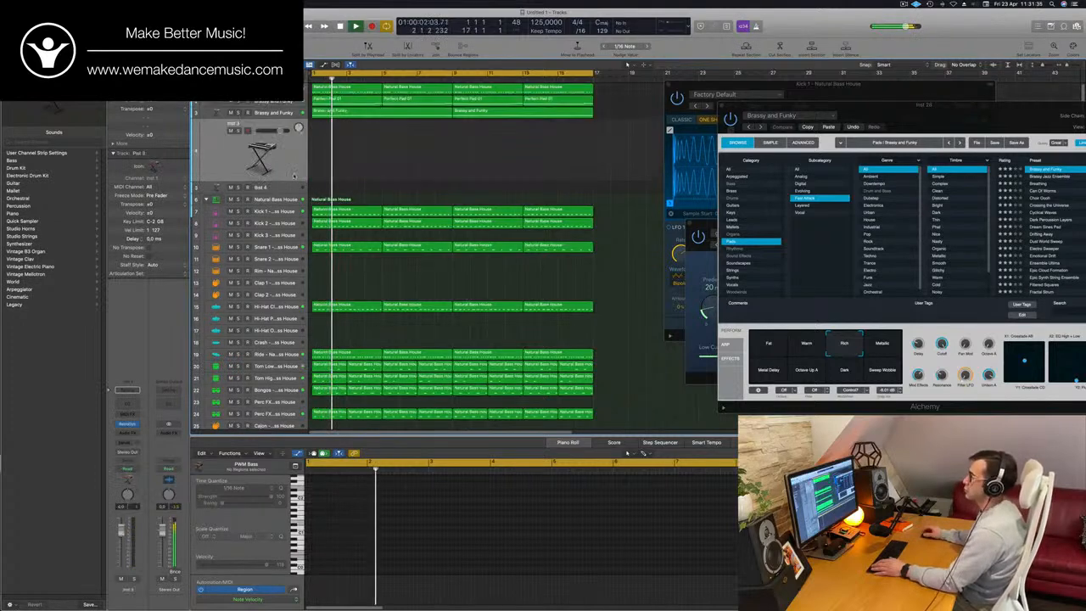
key(Return)
key(Up)
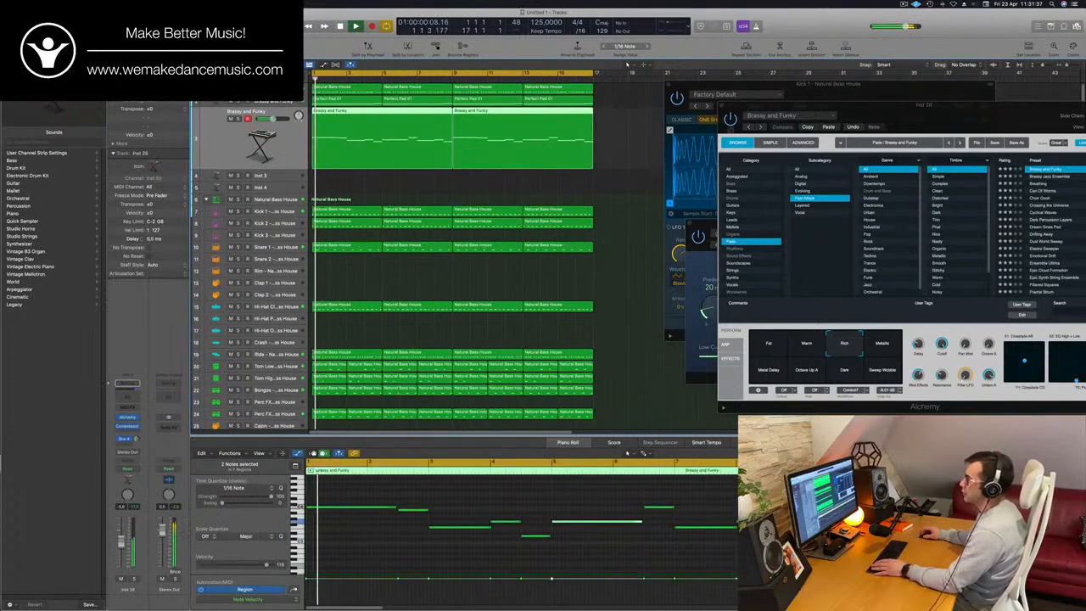
key(super+d)
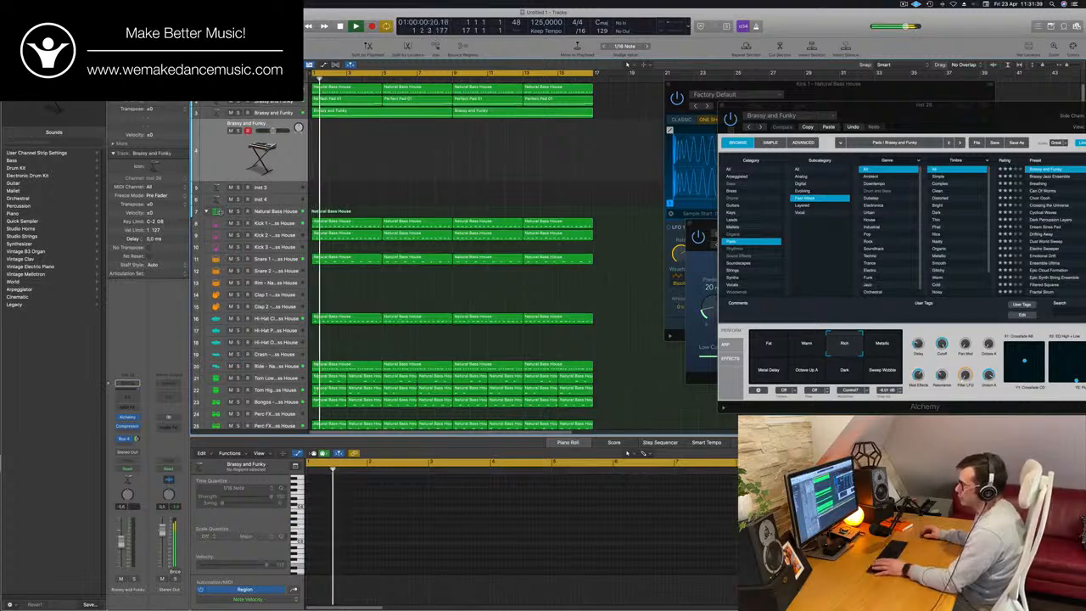
key(Return)
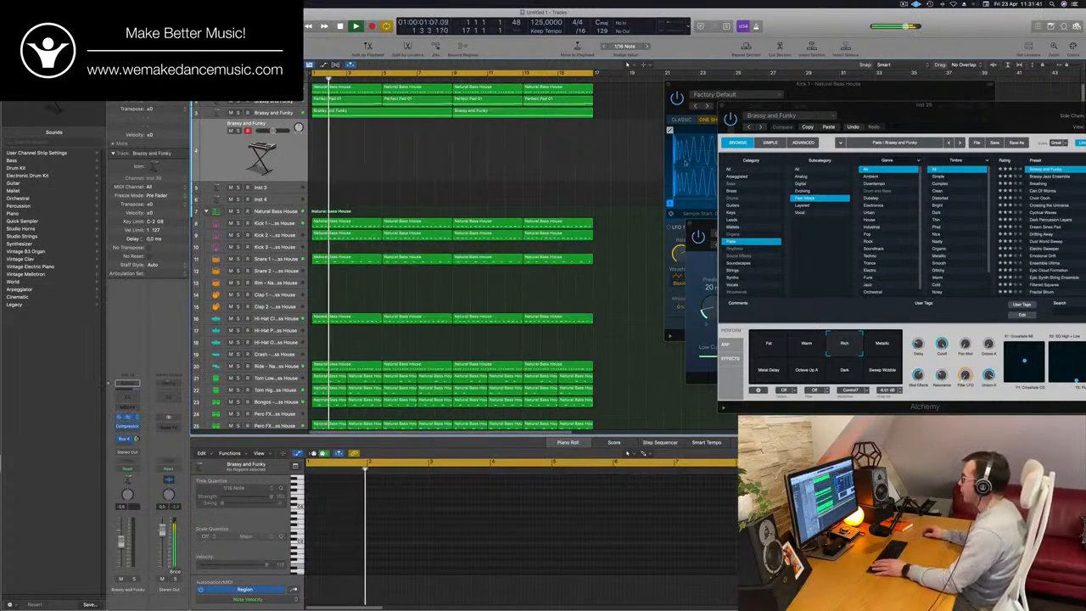
- Open Alchemy on the duplicated track and reposition its window beside the track headers while replaying from the start
drag(573, 122, 597, 142)
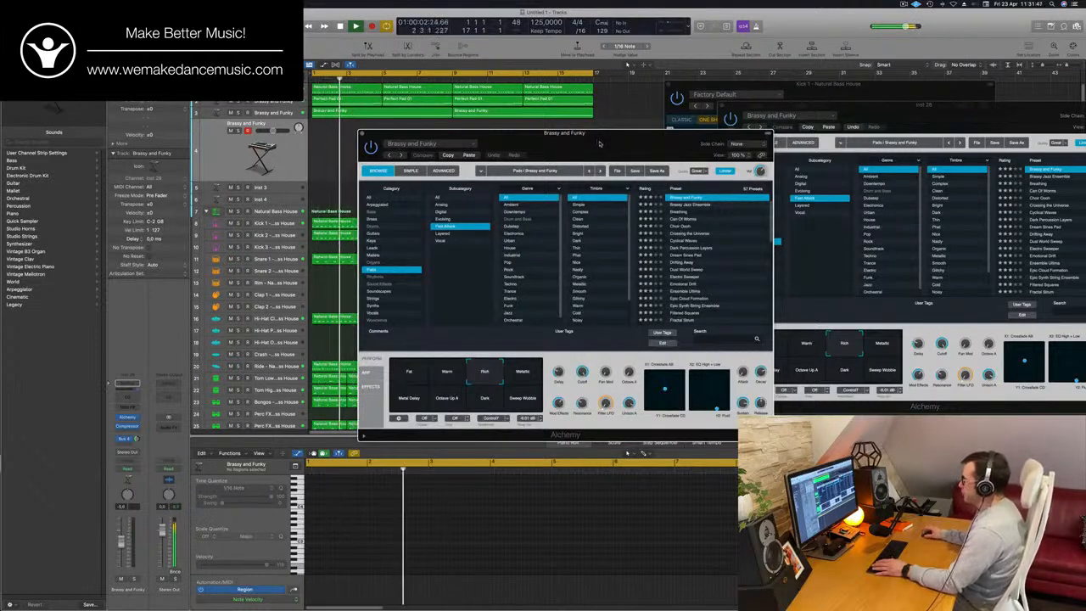
drag(597, 142, 622, 152)
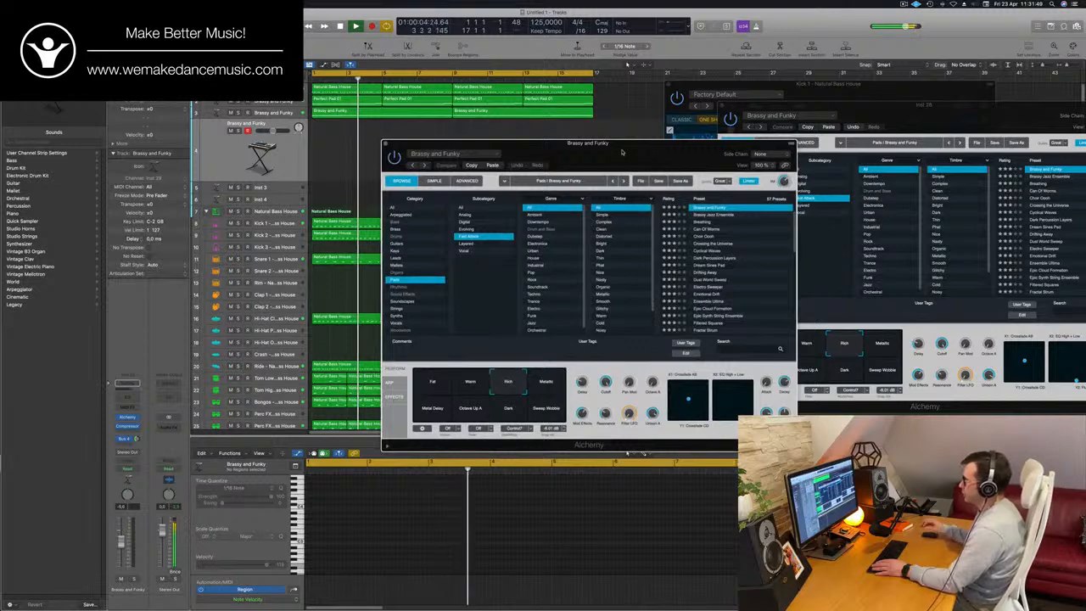
key(Return)
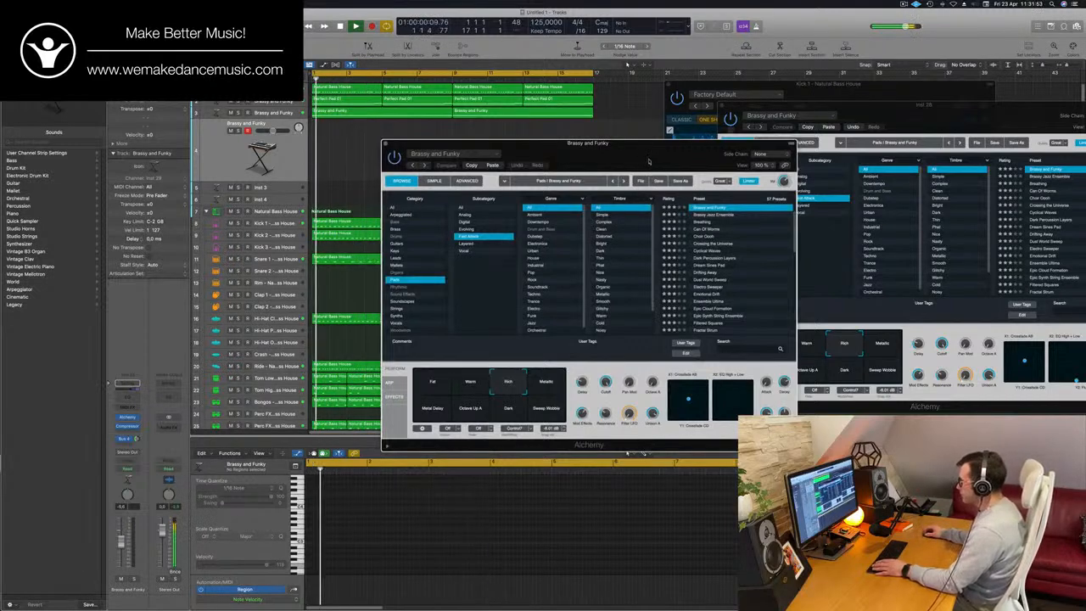
drag(642, 161, 649, 161)
key(Return)
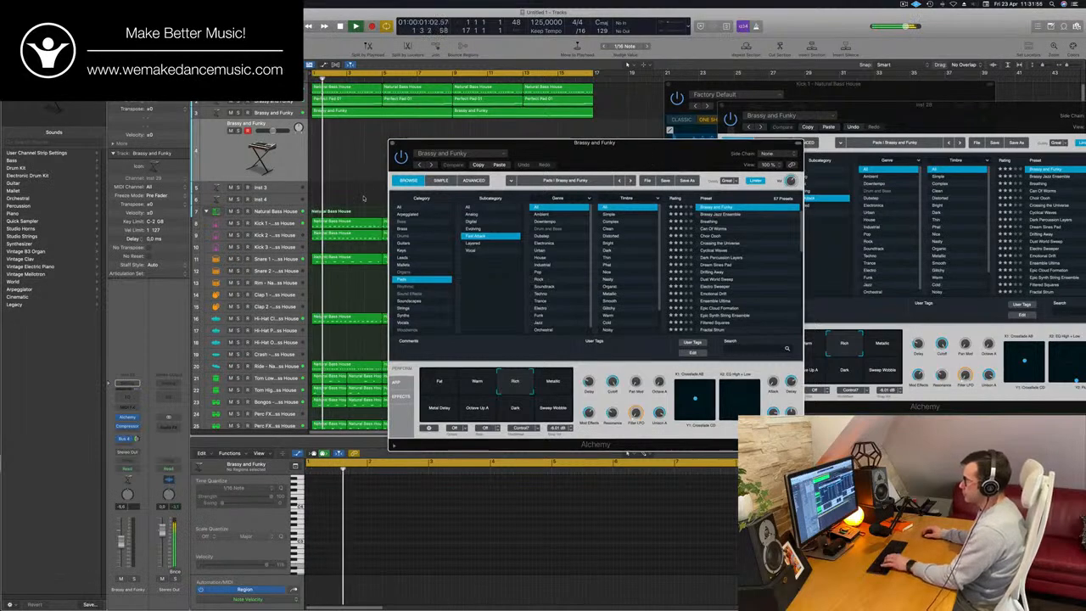
- Show the Musical Typing keyboard, close the Piano Roll, rearrange the Alchemy window, and reselect the duplicated Brassy and Funky track
key(f)
key(super+k)
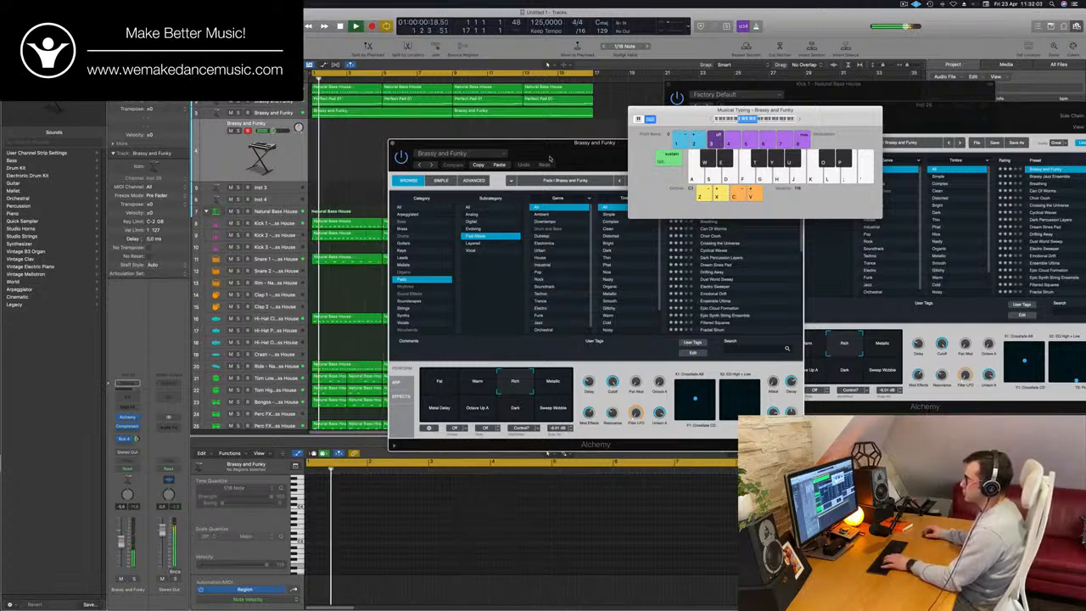
drag(594, 142, 732, 139)
click(289, 211)
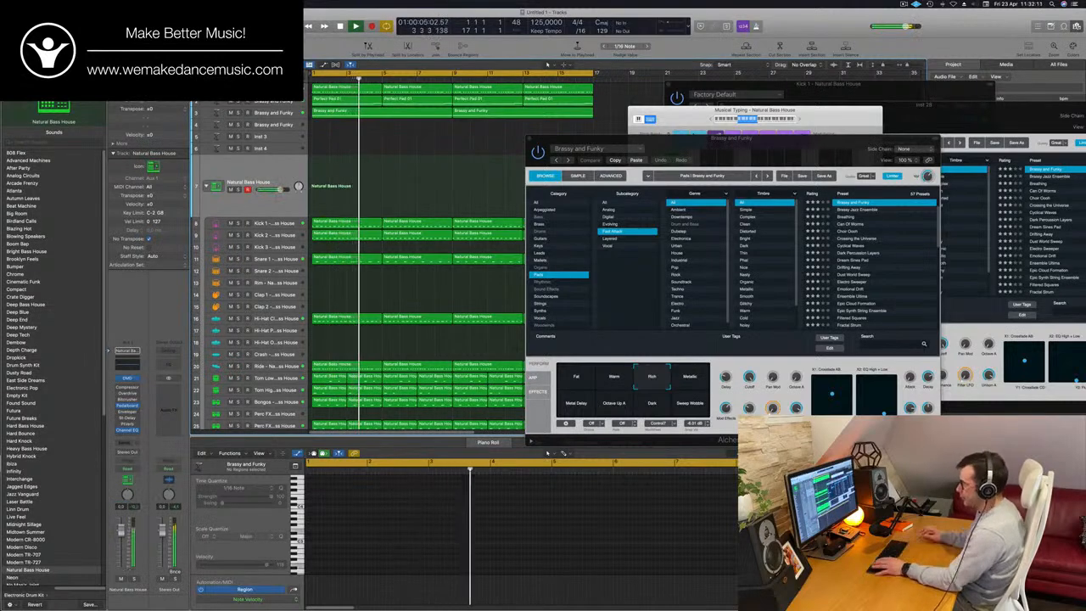
key(p)
key(Return)
drag(765, 152, 666, 147)
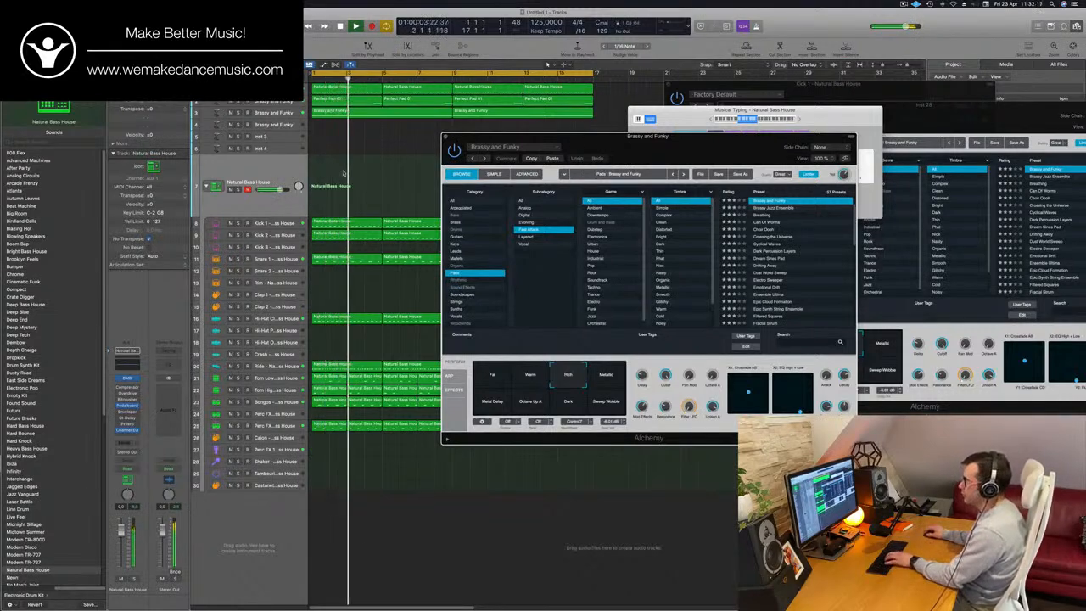
drag(280, 124, 279, 125)
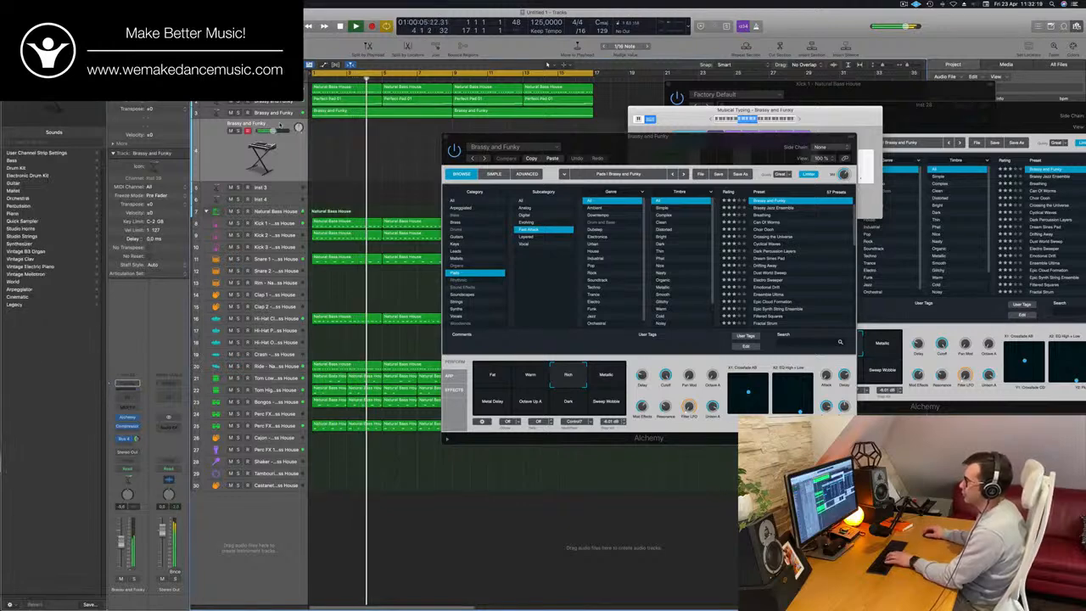
- Audition the Dream Sines Pad and Electro Sweeper presets in the new track's Alchemy, and load Emotional Drift
click(806, 258)
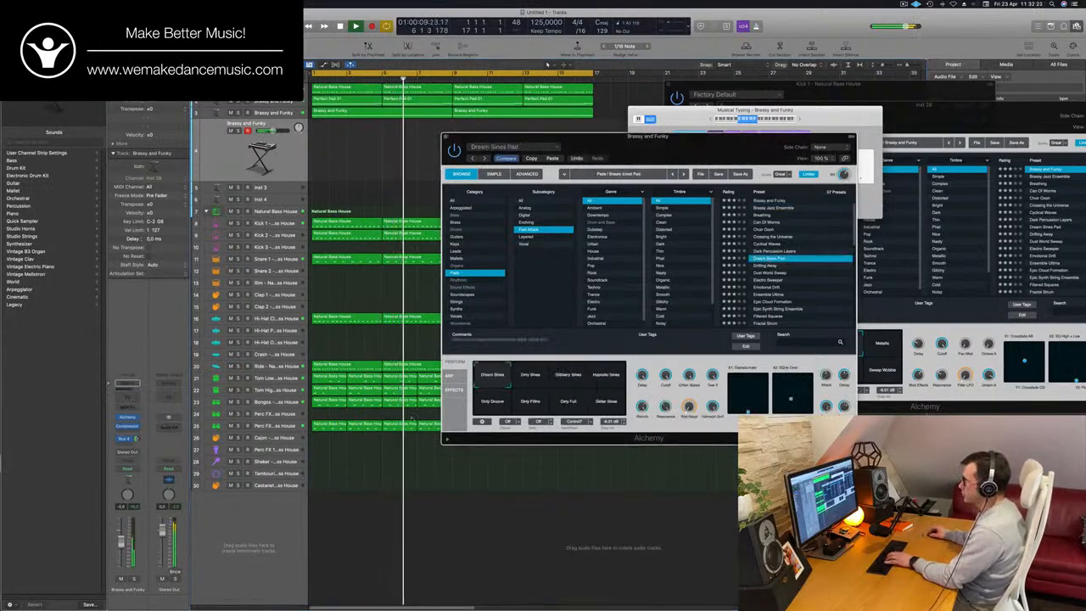
click(770, 280)
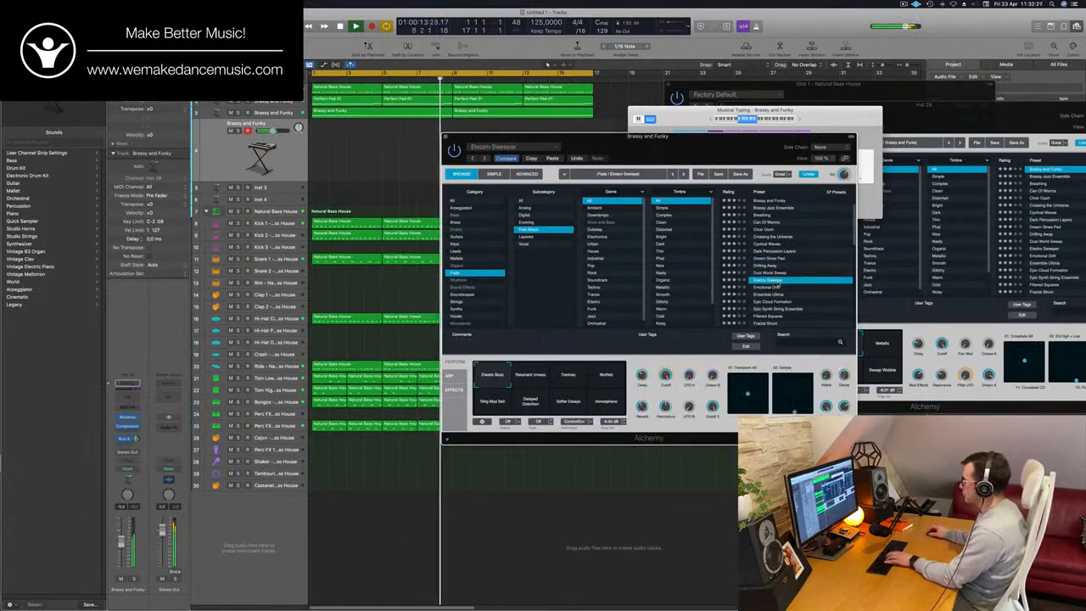
scroll(776, 285, down, 3)
click(768, 251)
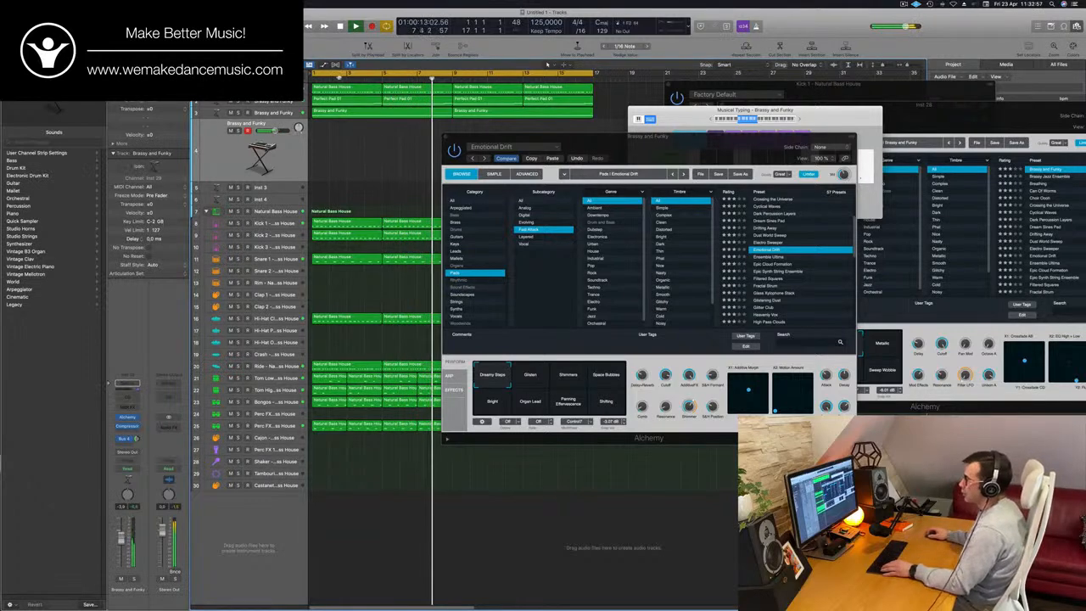
- Copy the first Perfect Pad 01 region to bar 1 of the new track
drag(362, 114, 359, 141)
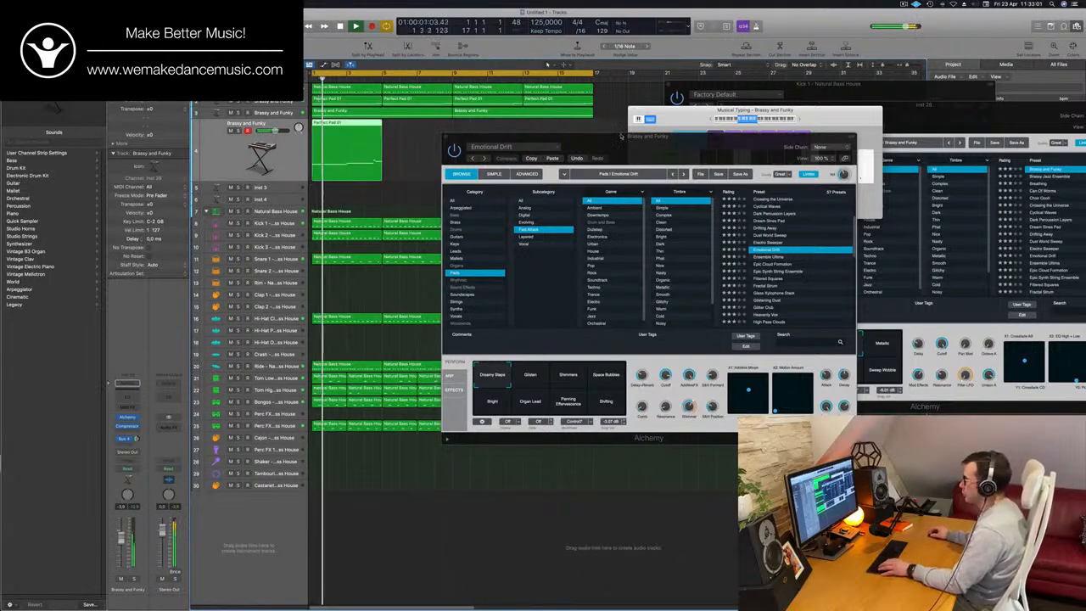
- Open the new track's Perfect Pad 01 region in the Piano Roll, reposition the Alchemy window, and audition the track soloed and unsoloed
drag(517, 136, 660, 144)
double_click(362, 125)
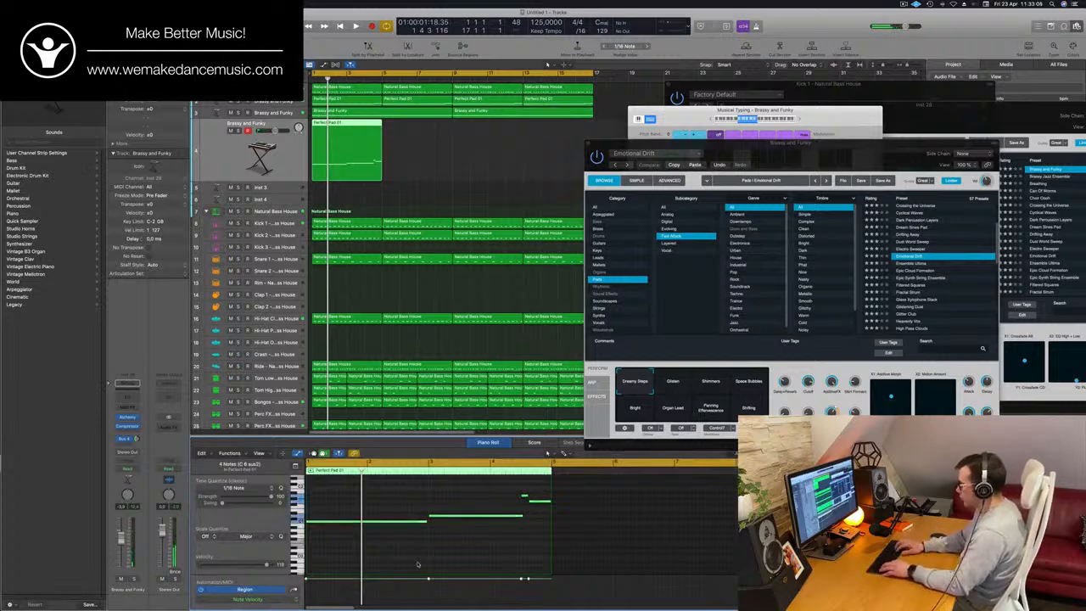
scroll(416, 564, down, 3)
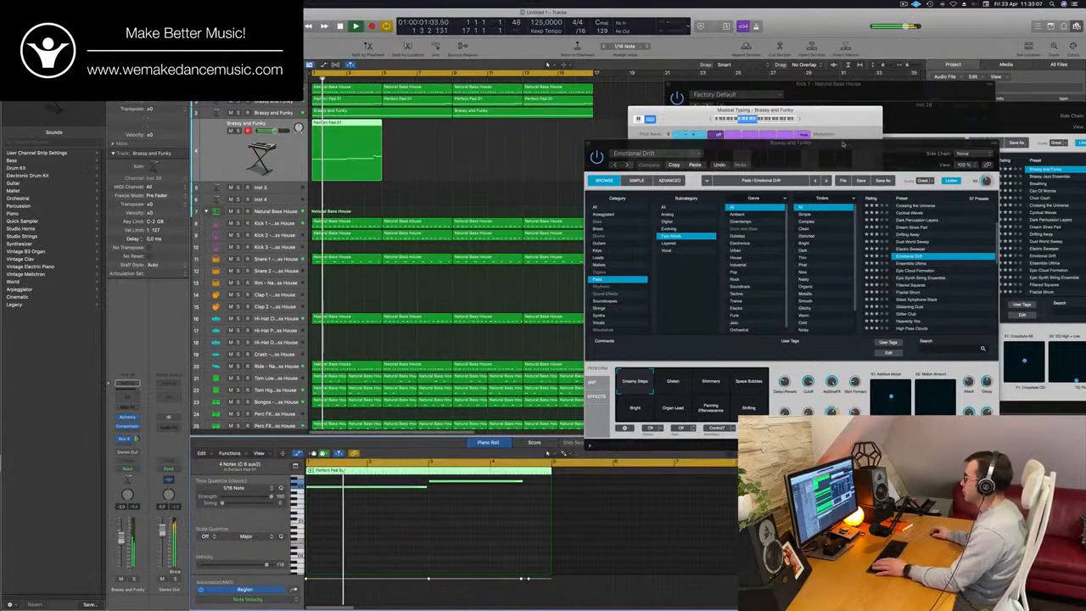
drag(842, 145, 729, 111)
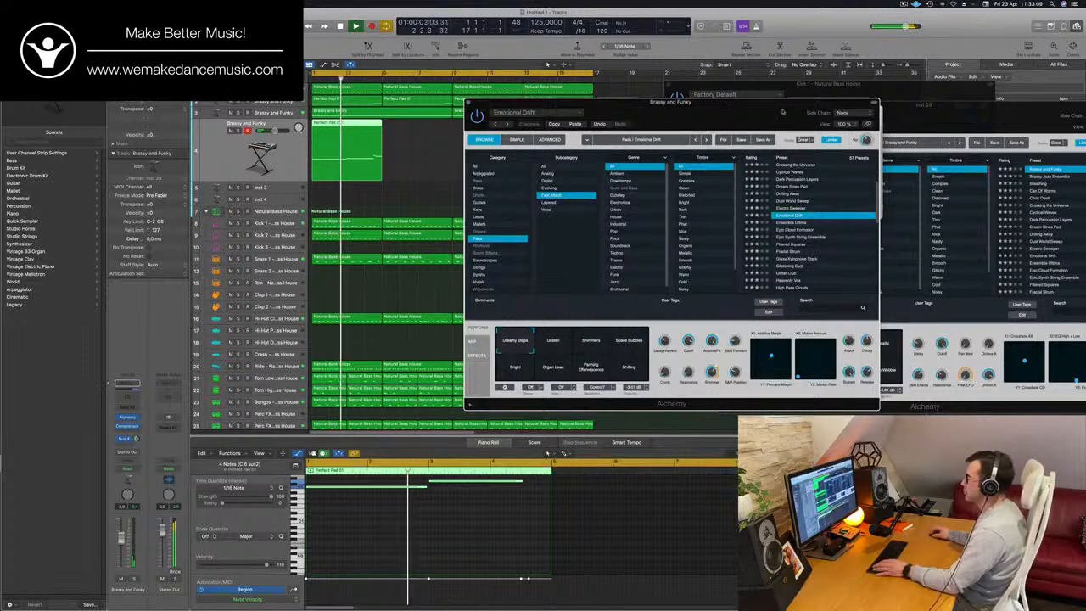
drag(782, 111, 796, 111)
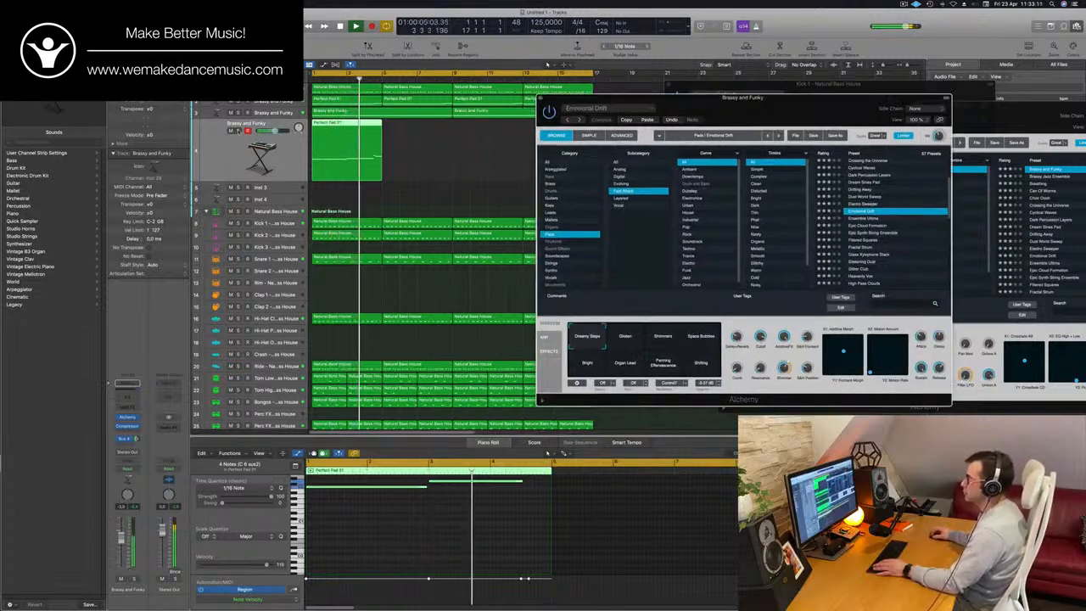
click(239, 130)
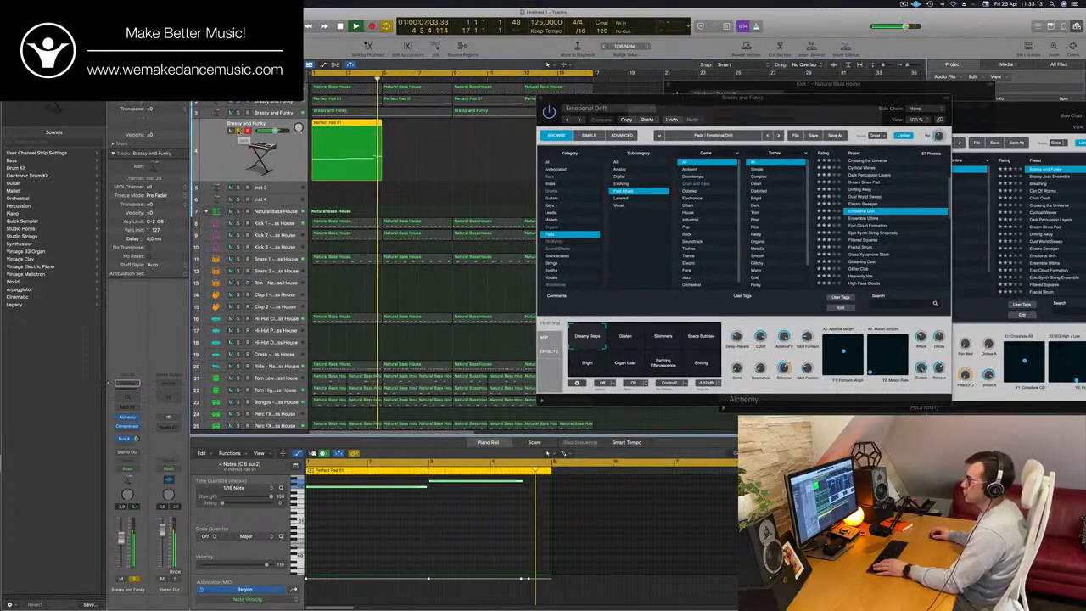
click(238, 130)
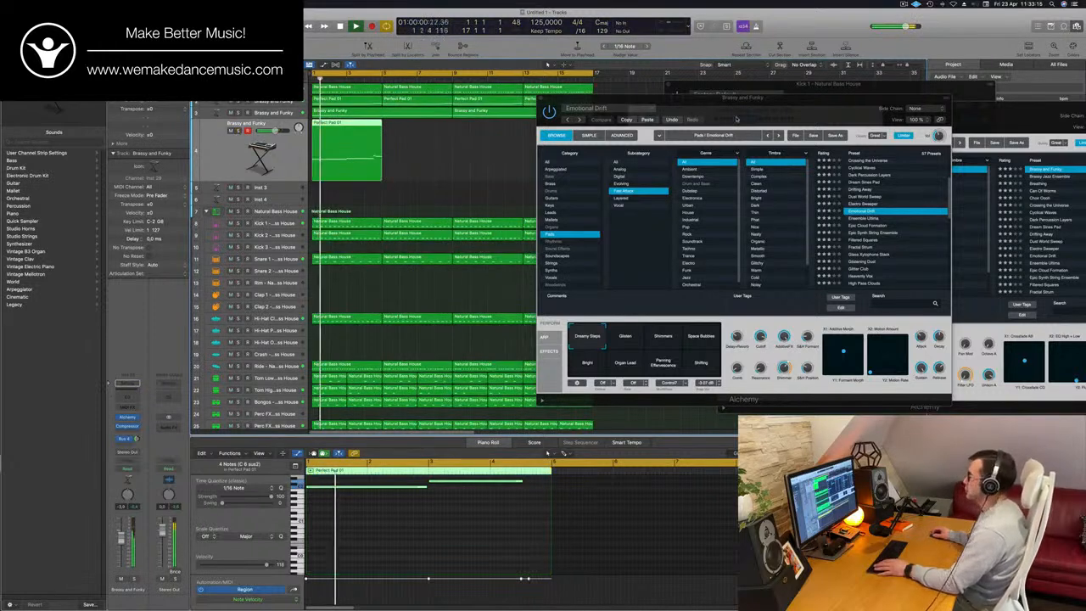
- Audition Emotional Drift's Glisten snapshot, switch the sound to Shimmers, and close the Alchemy window
drag(737, 119, 735, 87)
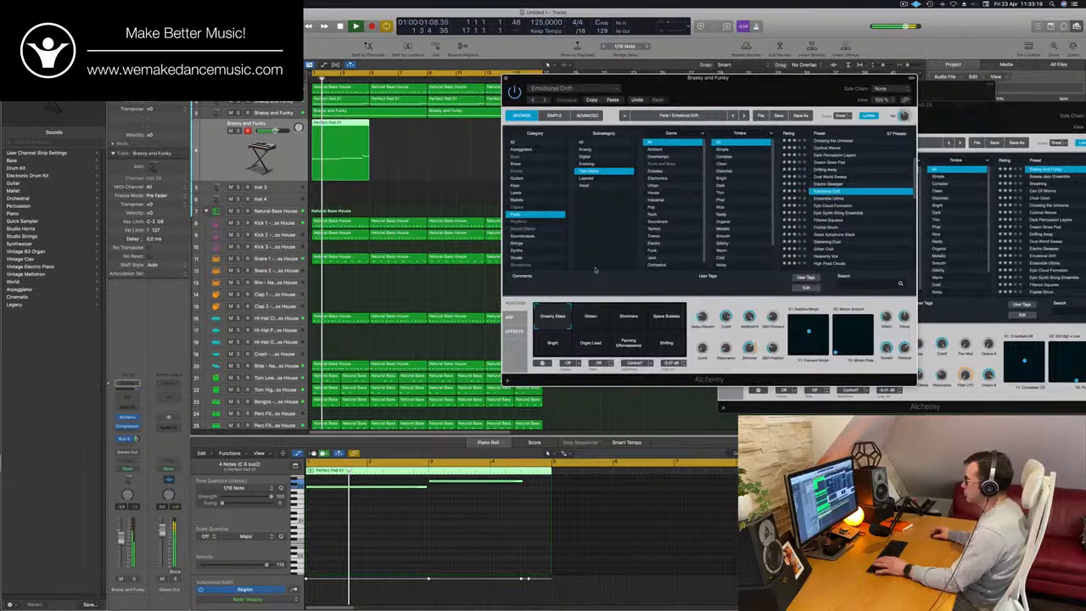
click(593, 318)
click(630, 318)
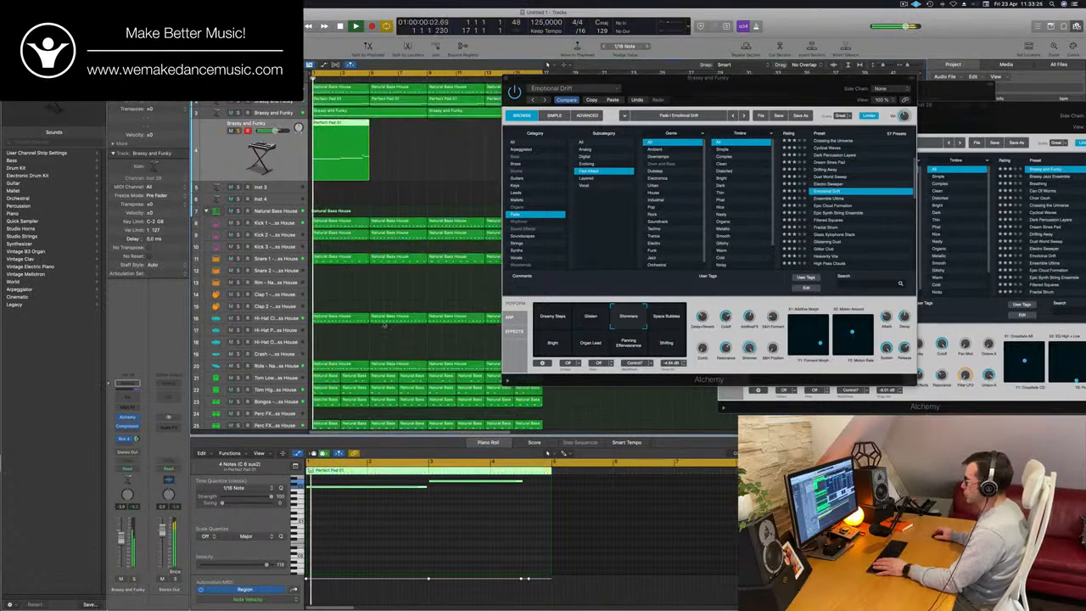
mouse_move(744, 99)
mouse_down()
mouse_move(715, 96)
mouse_move(671, 121)
mouse_move(726, 106)
mouse_up()
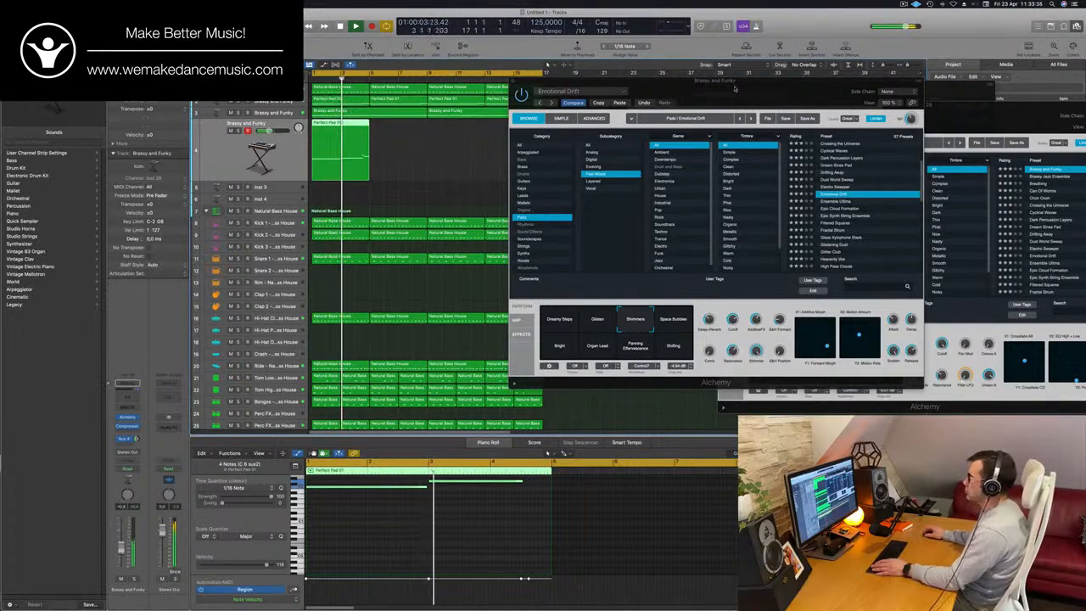
drag(560, 83, 600, 146)
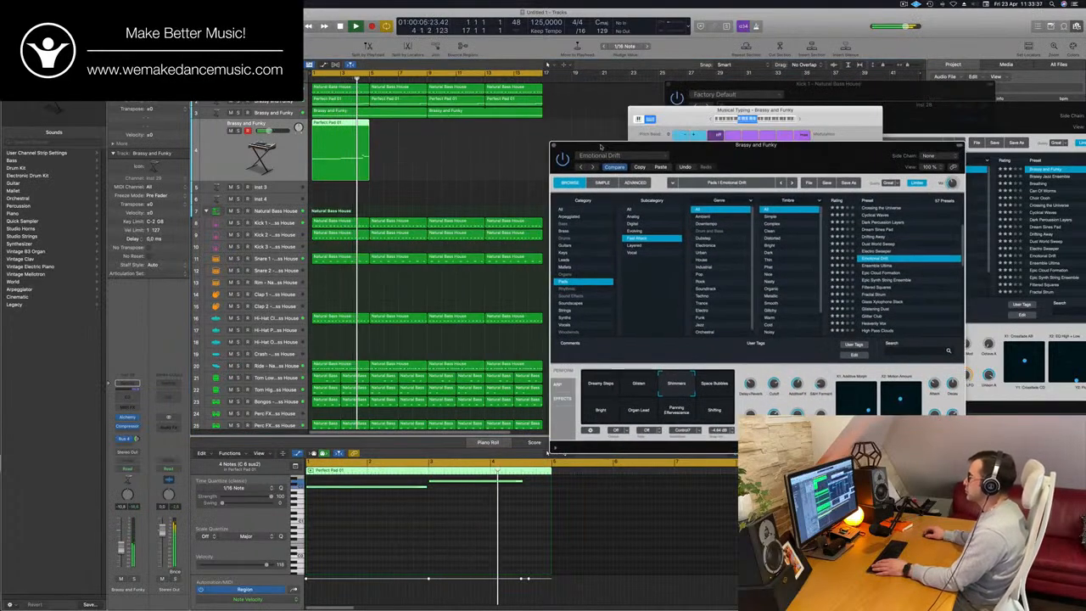
click(553, 146)
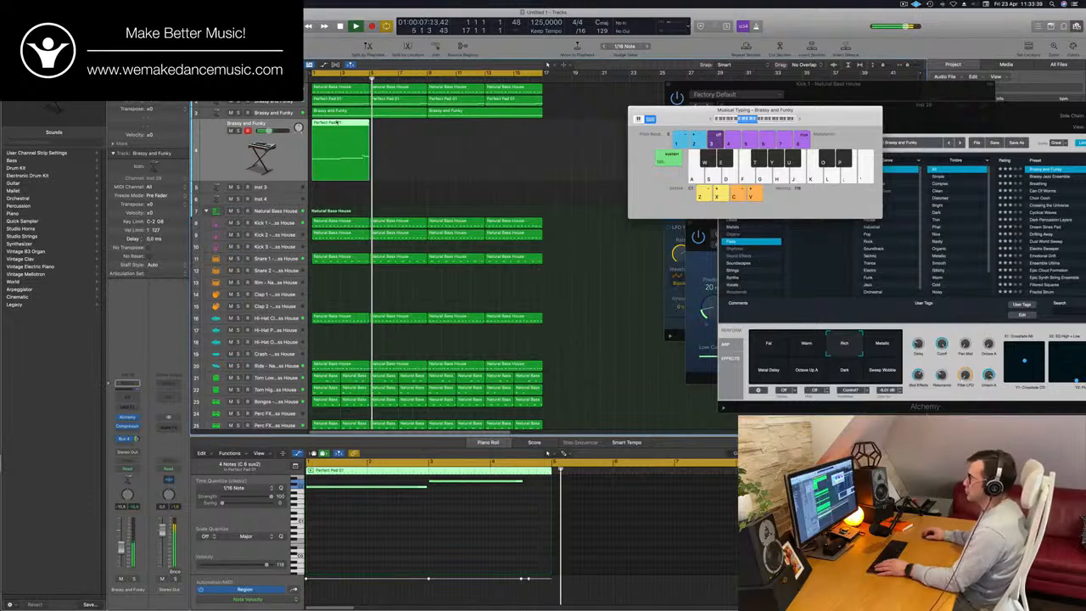
- Fill the Emotional Drift track to sixteen bars with copied Perfect Pad 01 regions and replay the arrangement from the start
drag(335, 125, 468, 134)
shift+click(333, 170)
drag(677, 111, 804, 121)
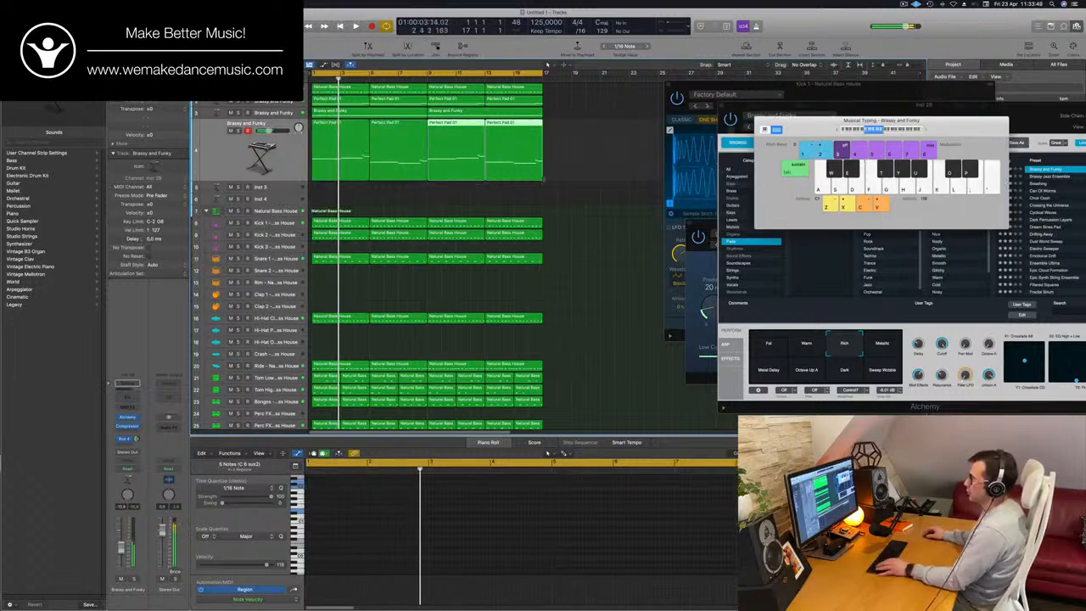
key(super+Left)
scroll(489, 192, left, 3)
scroll(557, 201, right, 5)
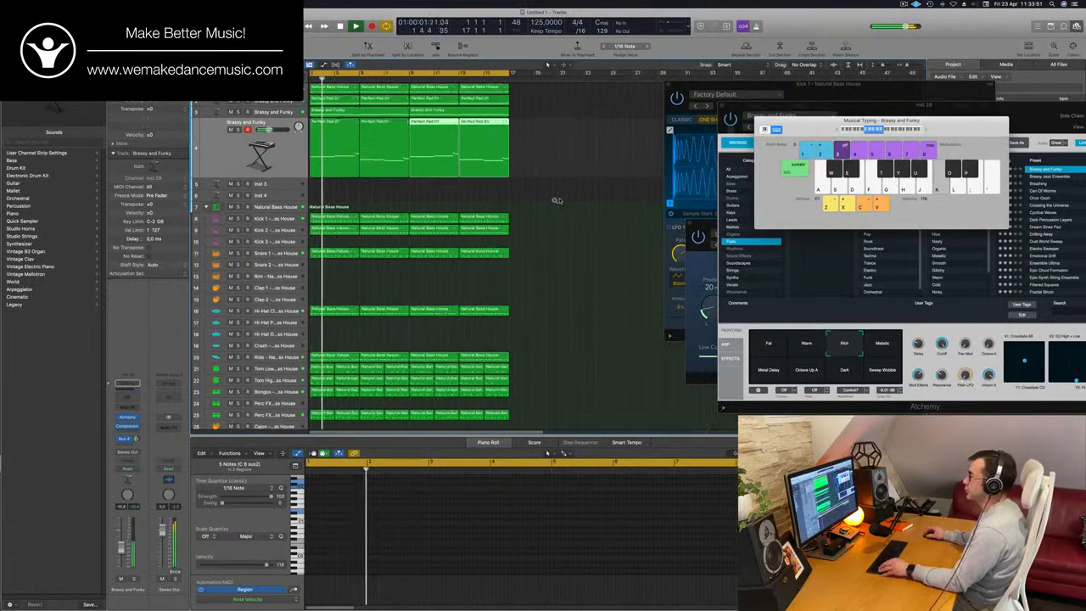
scroll(523, 201, left, 1)
scroll(524, 200, left, 1)
click(522, 201)
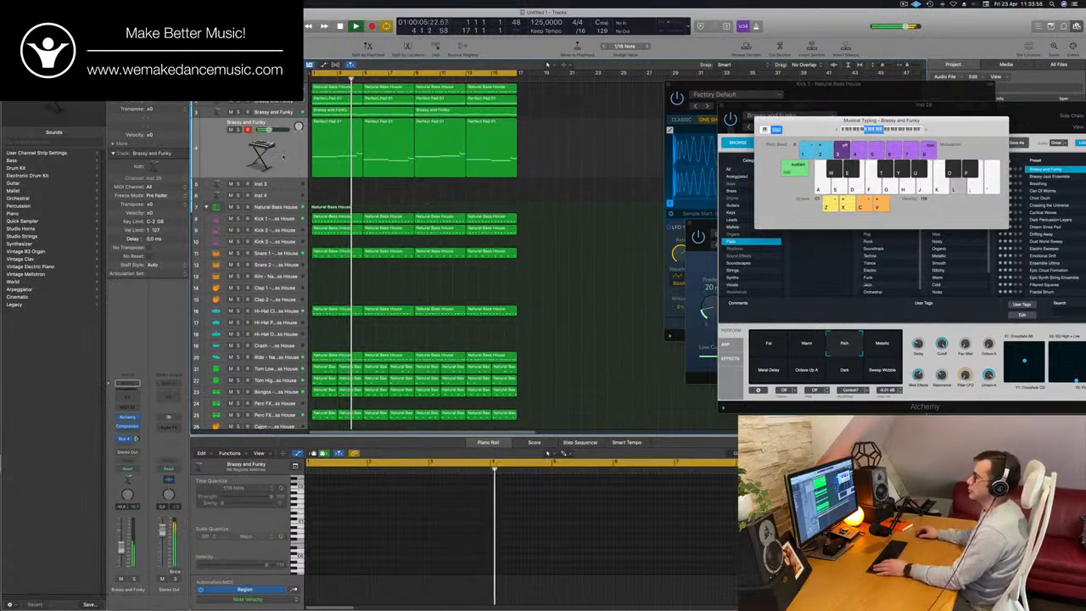
- Select the Perfect Pad track and open a Channel EQ on it while replaying from the start
click(283, 157)
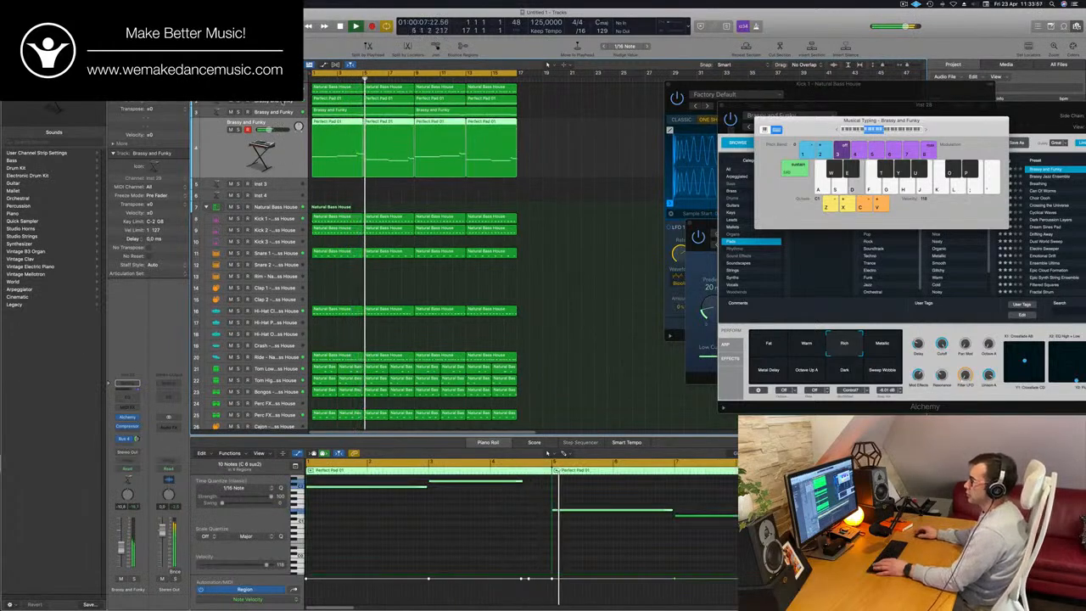
key(space)
click(281, 103)
key(space)
click(127, 386)
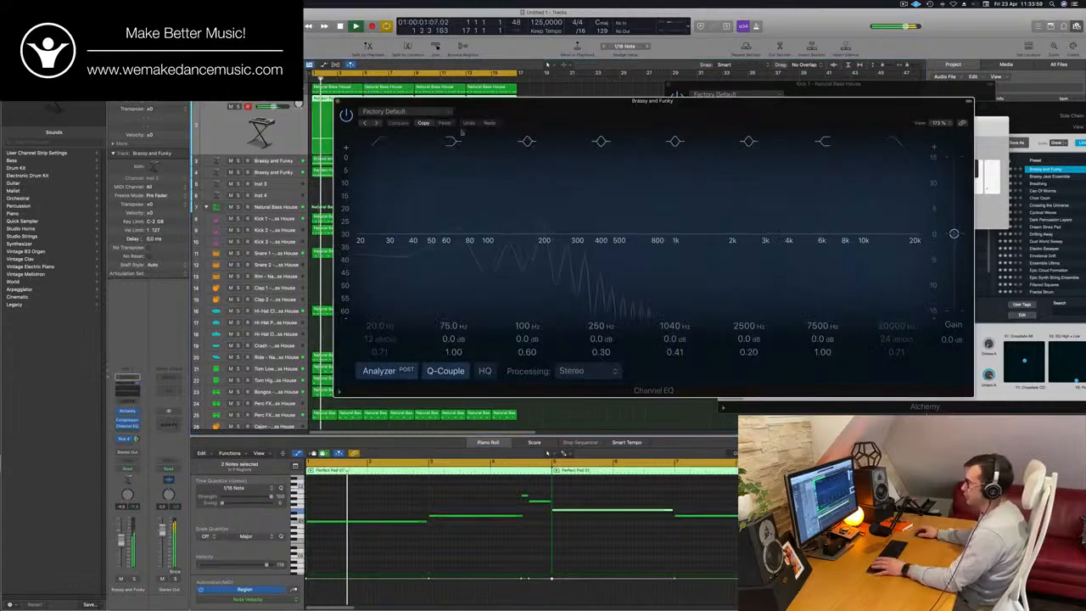
key(space)
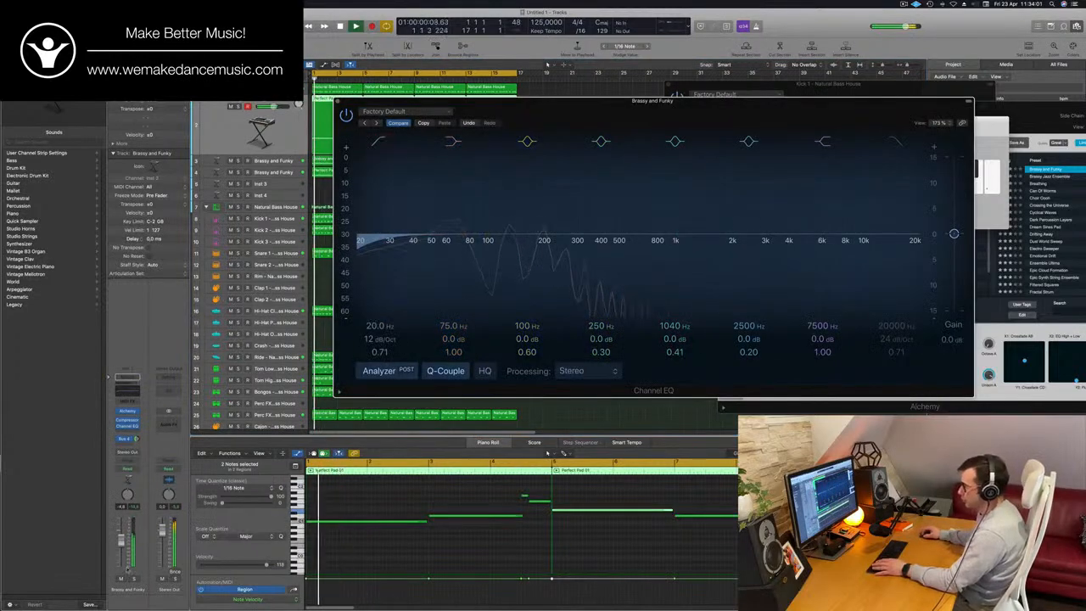
- Enable the low-cut band in the Perfect Pad track's Channel EQ and set its frequency to 96.5 Hz
click(134, 579)
key(space)
key(space)
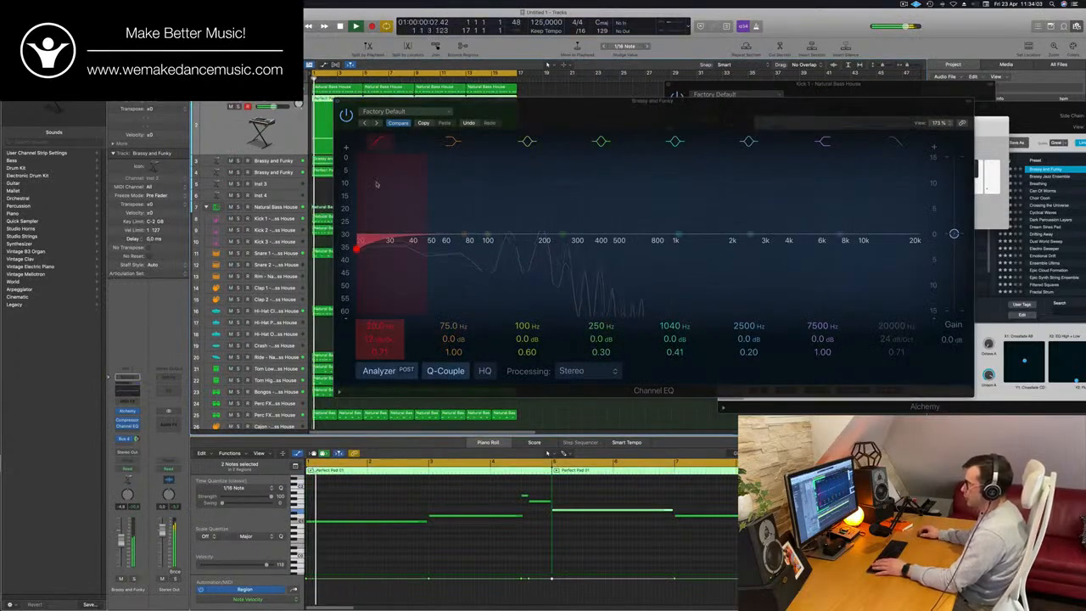
click(383, 146)
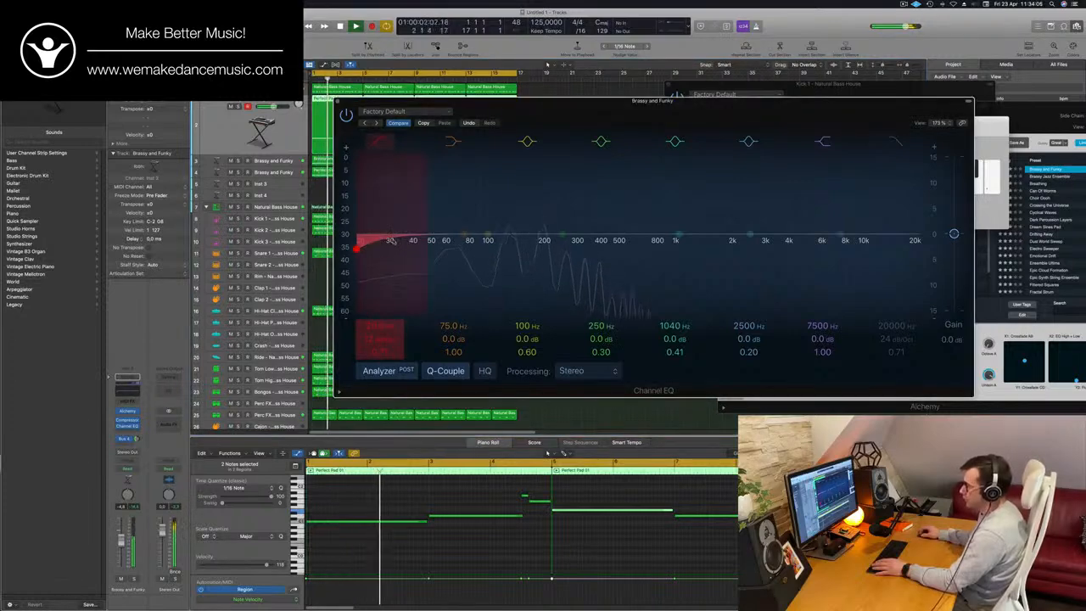
drag(391, 240, 510, 224)
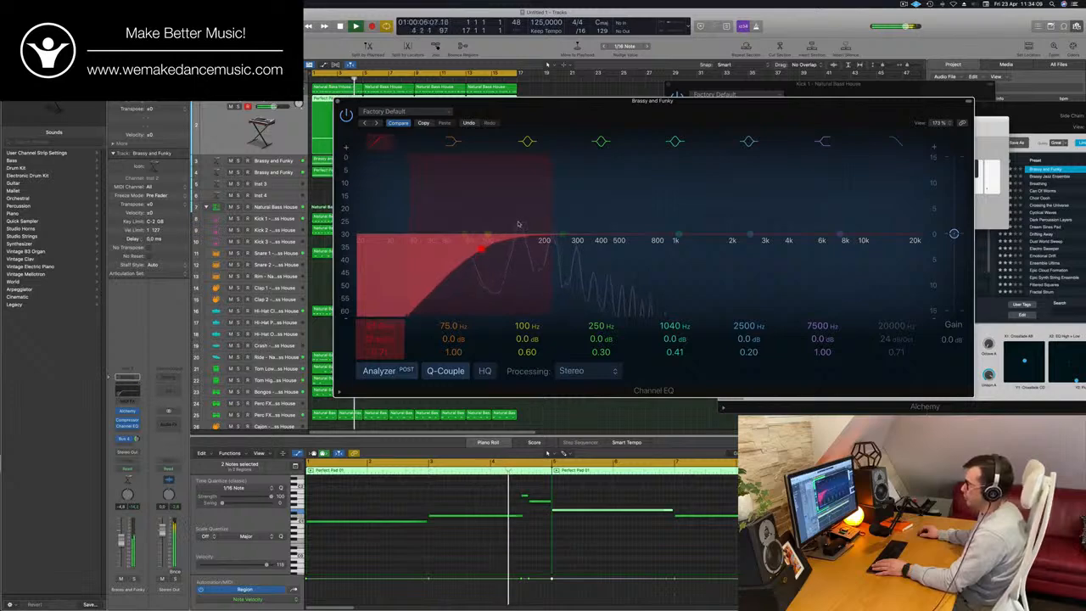
key(Return)
- Compare the Perfect Pad track soloed and in the mix, nudge its low-cut frequency slightly higher, and close the EQ
click(134, 579)
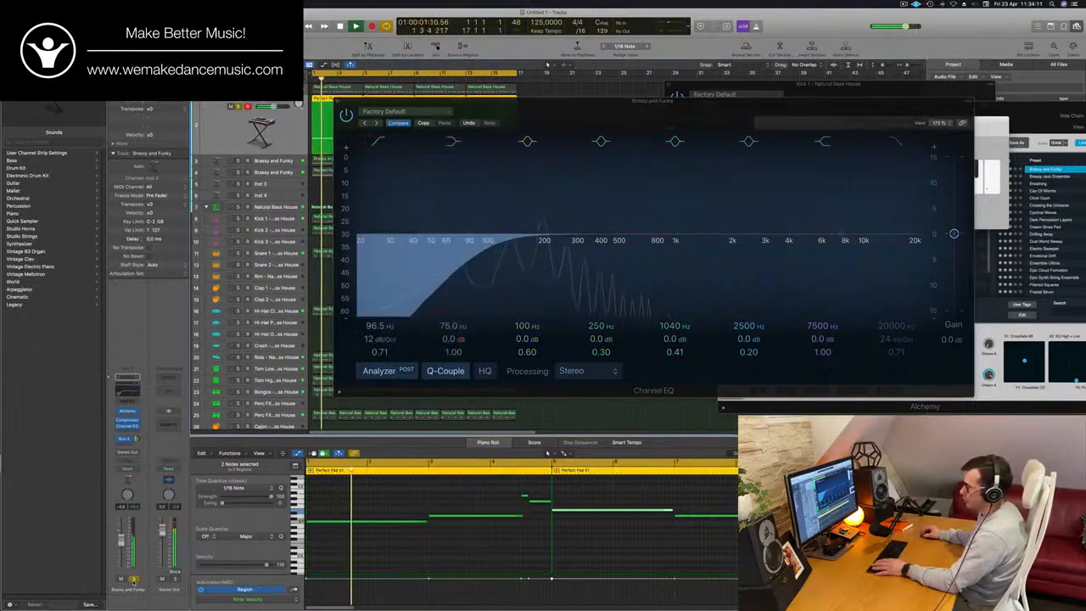
key(s)
key(Return)
drag(486, 248, 489, 246)
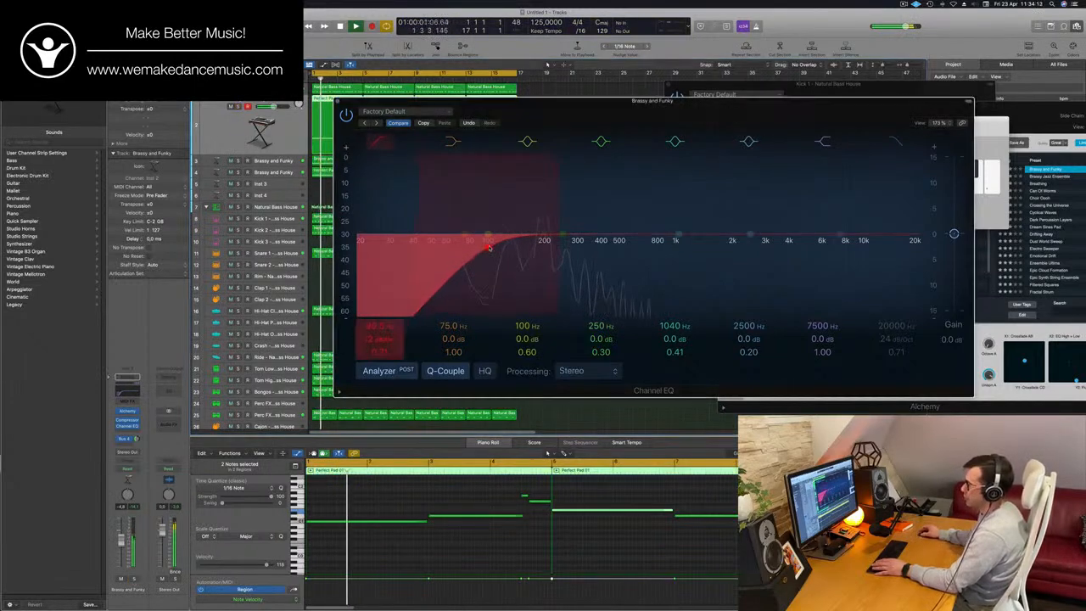
key(space)
key(super+w)
key(Return)
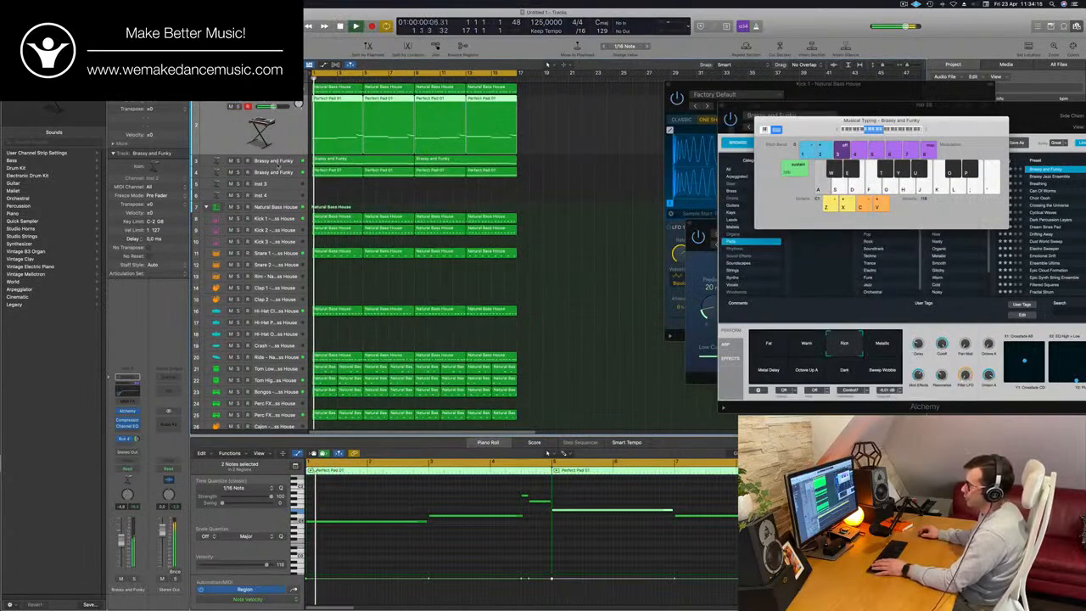
- Solo the Brassy and Funky melody track, add a 276 Hz low cut with Channel EQ, close the EQ, and unsolo the track
click(277, 164)
key(s)
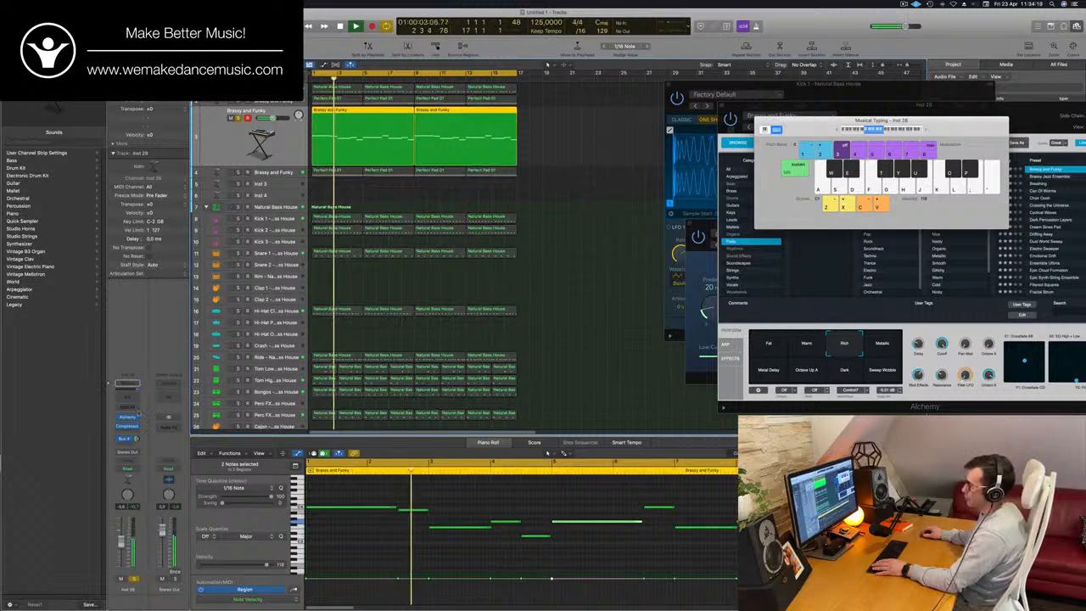
click(129, 398)
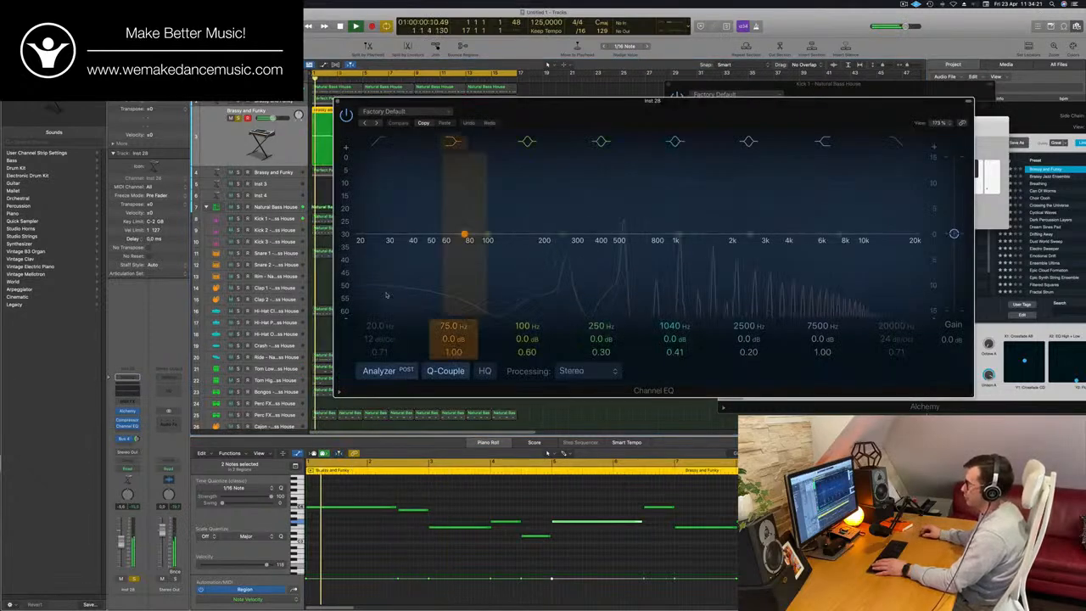
click(380, 141)
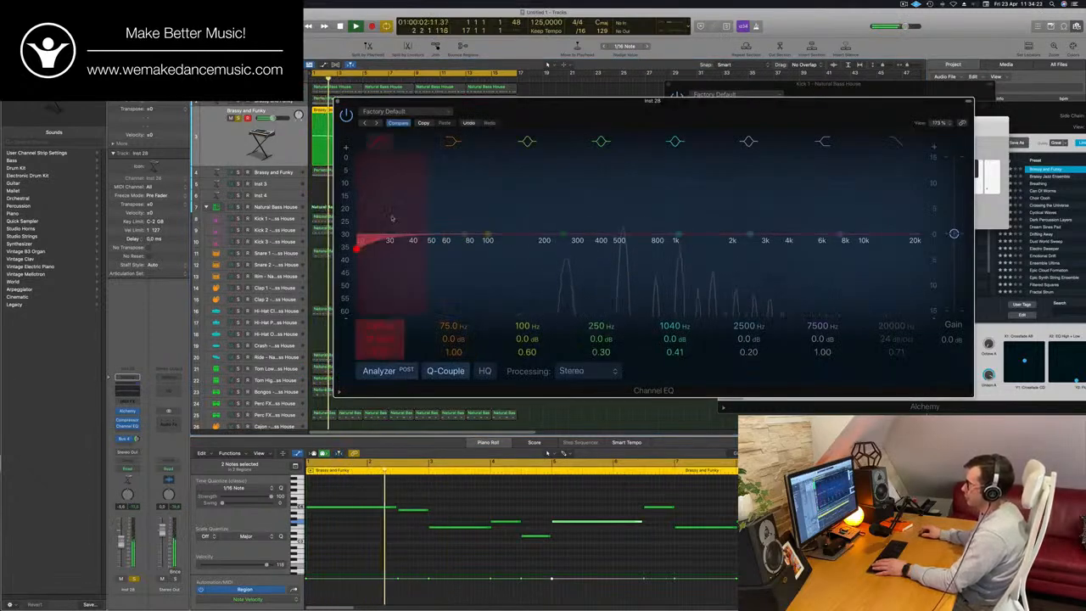
drag(393, 218, 594, 182)
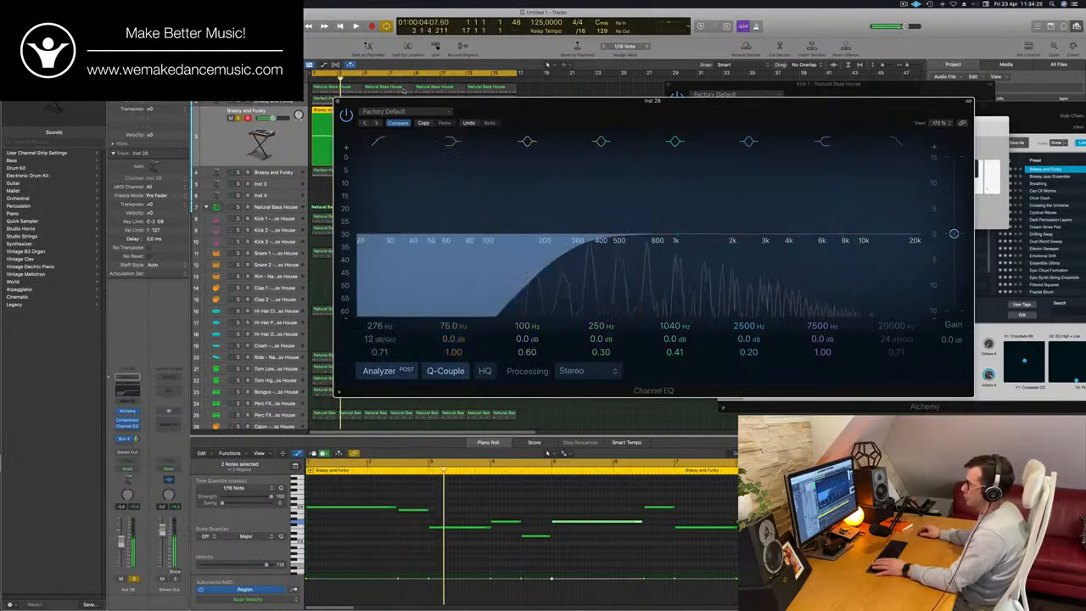
click(338, 101)
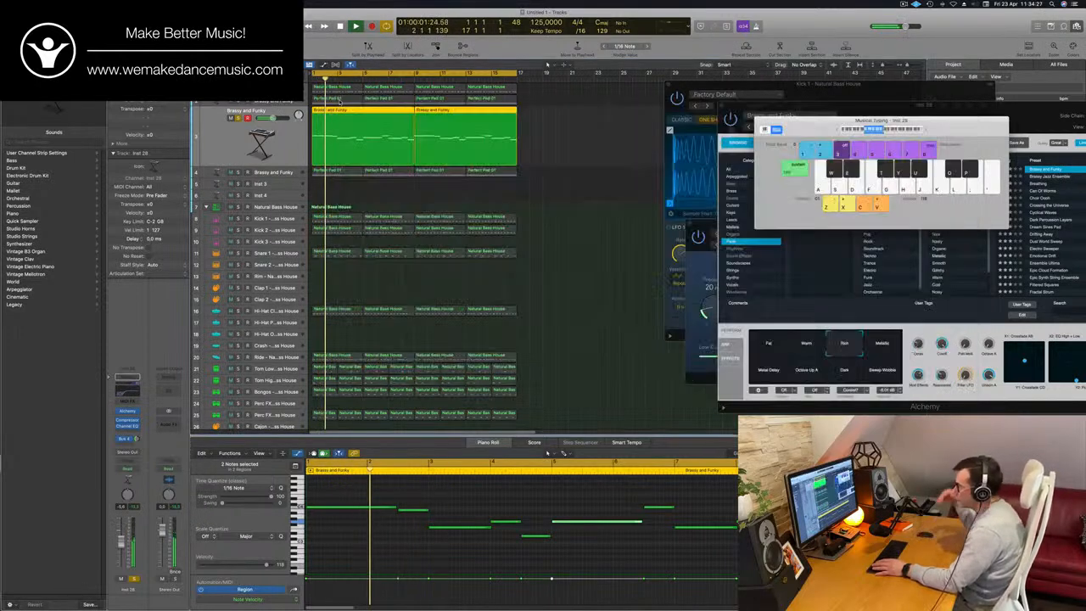
click(239, 118)
key(Return)
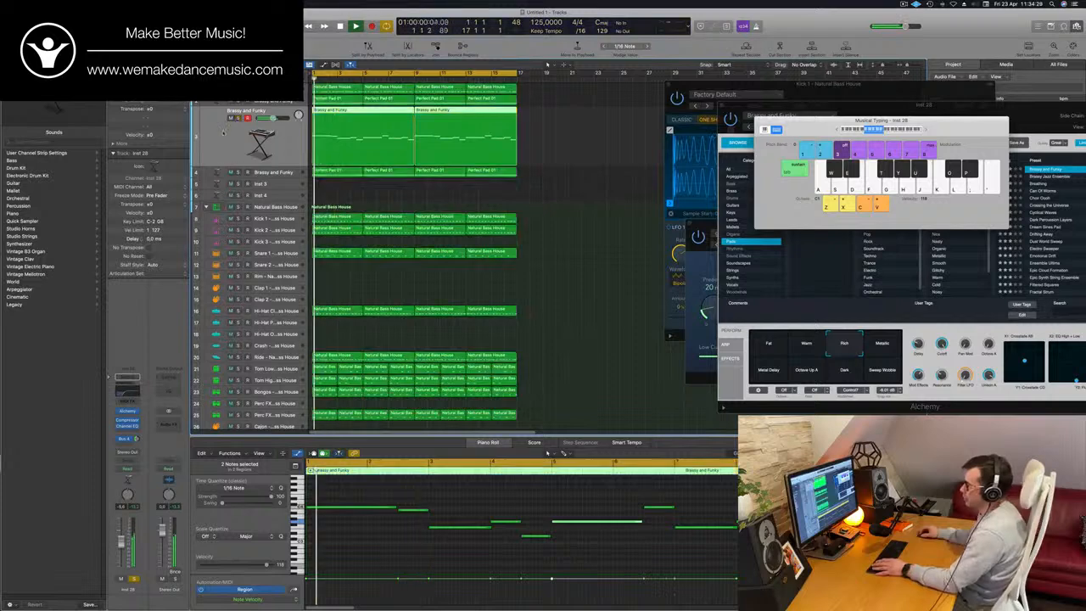
- Add a Channel EQ to the Emotional Drift track with a 185 Hz low cut, and move its window aside
key(Down)
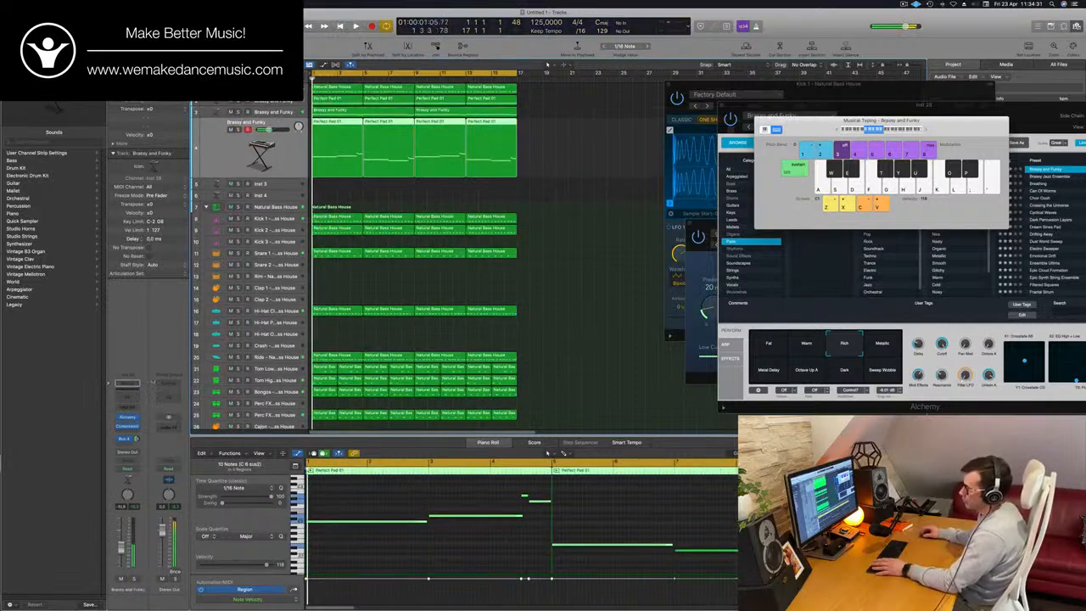
click(128, 391)
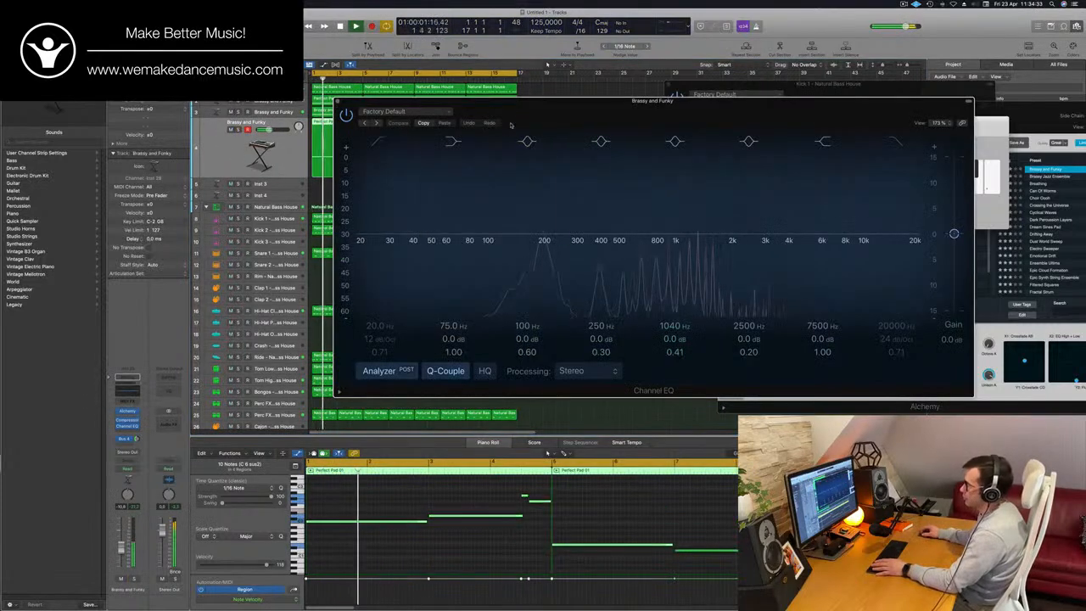
click(382, 142)
mouse_move(399, 197)
mouse_down()
mouse_move(609, 201)
mouse_move(579, 206)
mouse_up()
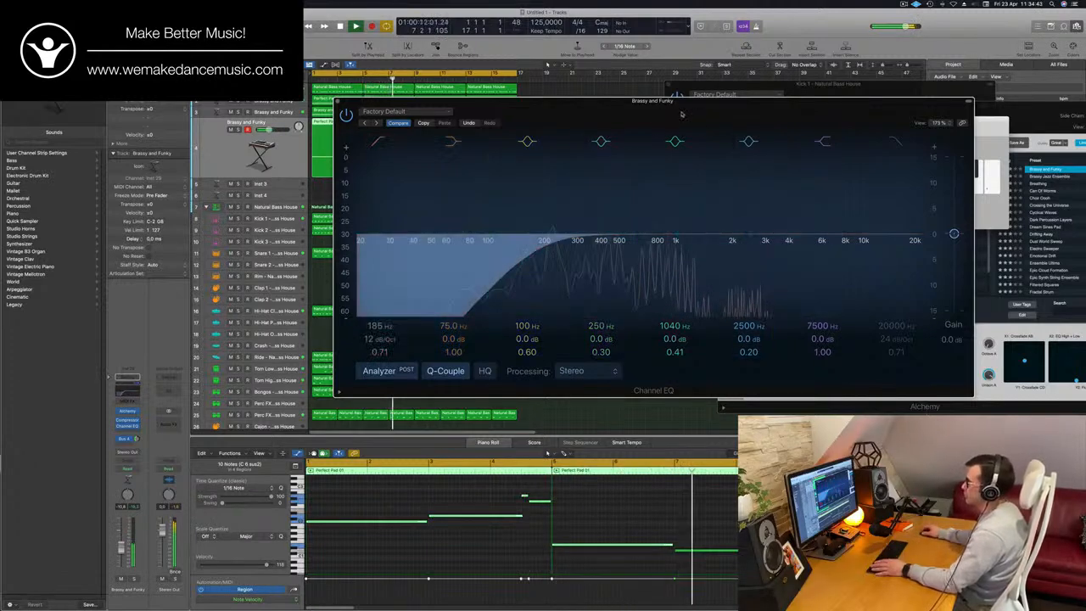
drag(681, 111, 840, 116)
- Solo the Emotional Drift track, open its Alchemy, and lower the Cutoff slightly during playback
click(238, 131)
key(Return)
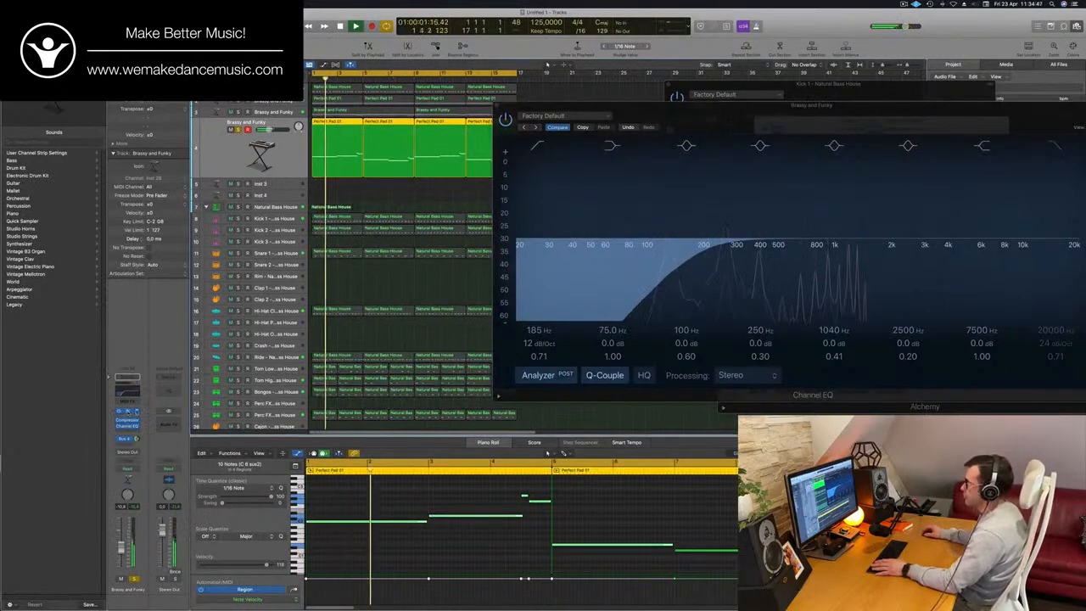
click(127, 411)
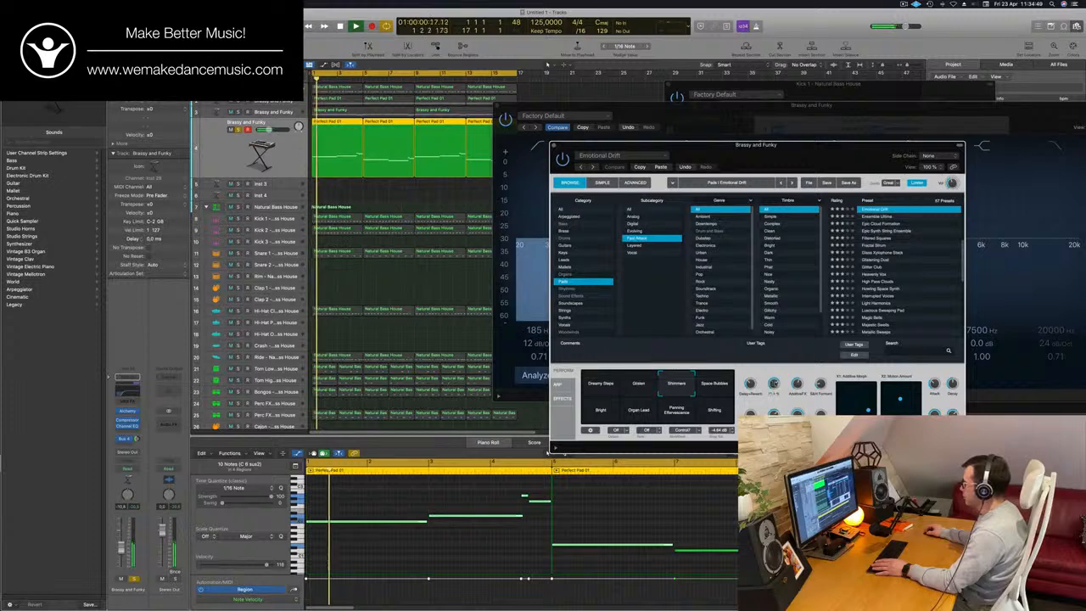
drag(774, 386, 774, 400)
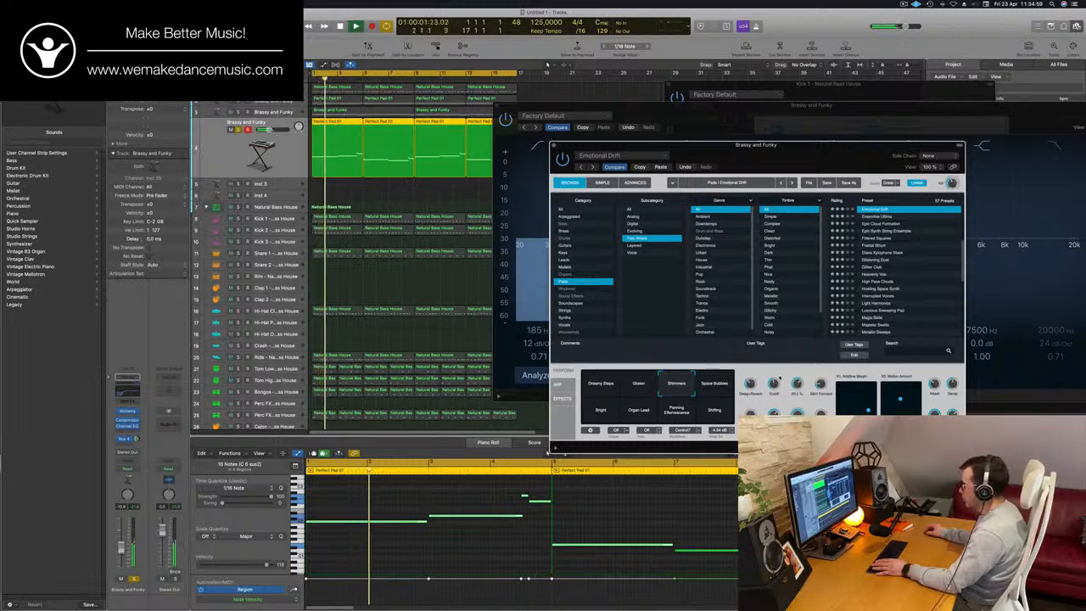
- Compare Alchemy's Space Bubbles and Shimmers performance snapshots on the Emotional Drift track, keep Shimmers, and unsolo the track during playback
click(717, 387)
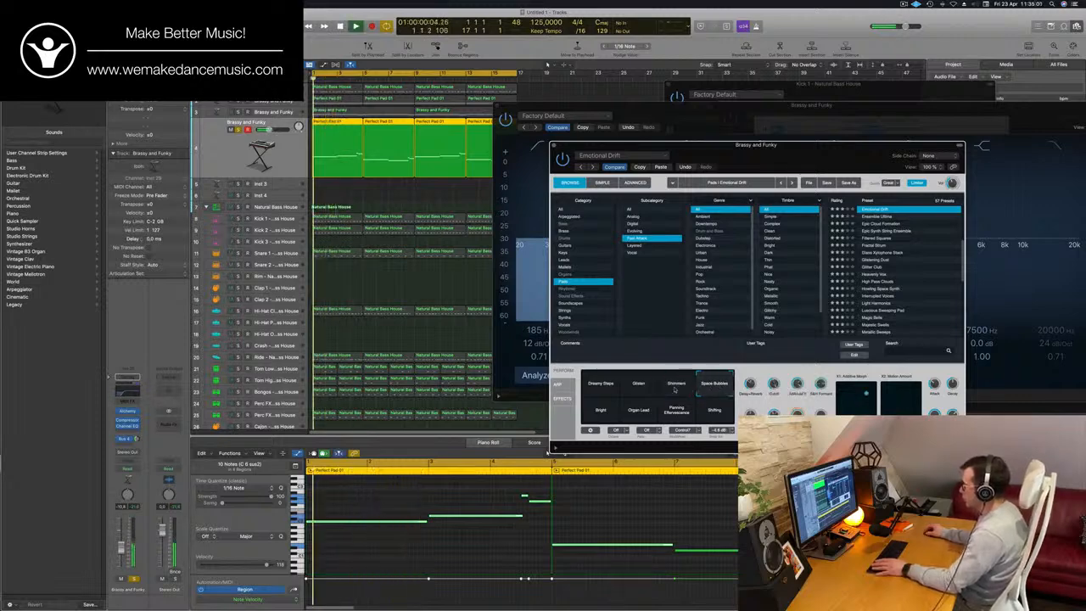
click(676, 387)
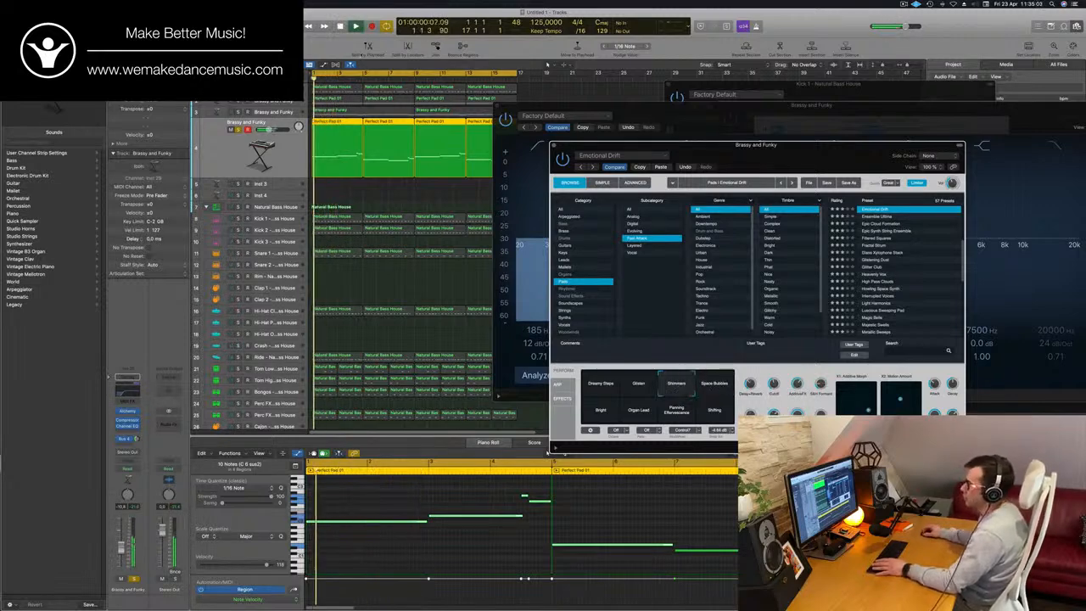
click(218, 148)
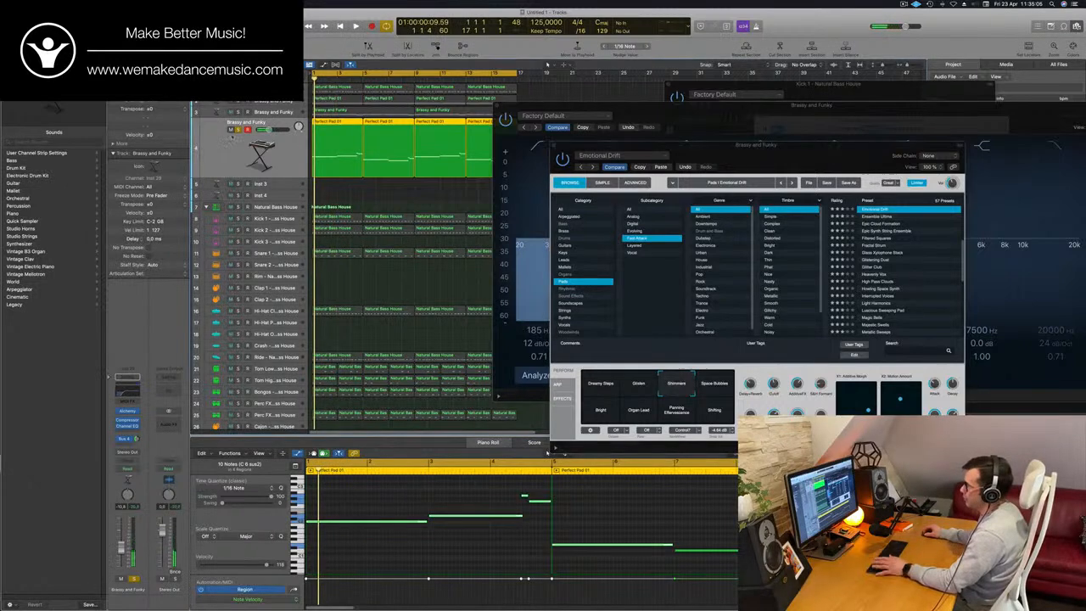
key(space)
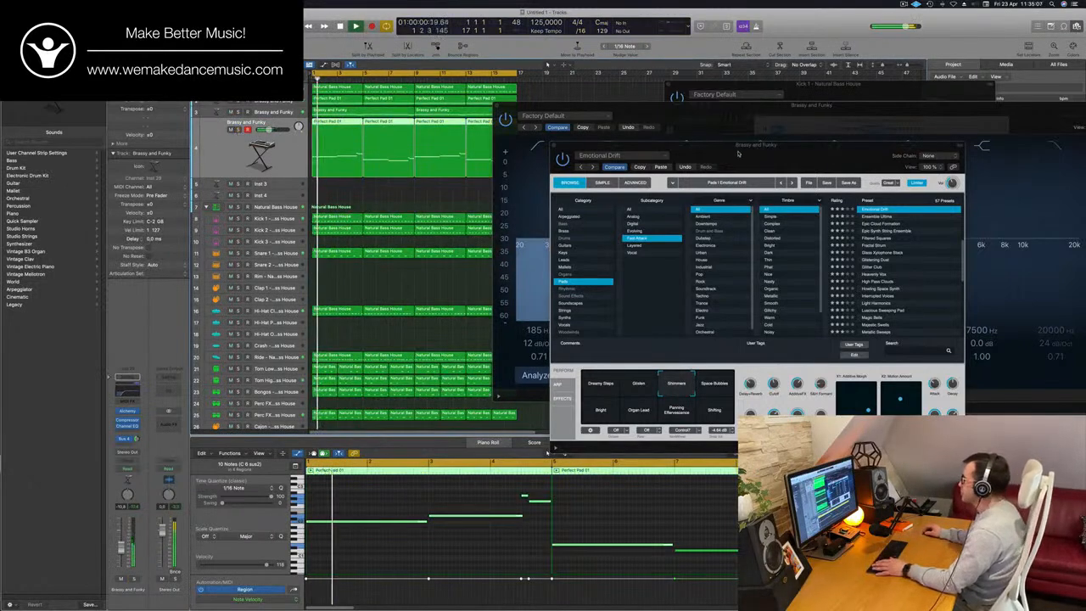
- Close the Emotional Drift track's Alchemy and Channel EQ windows while the full groove plays
drag(582, 148, 446, 155)
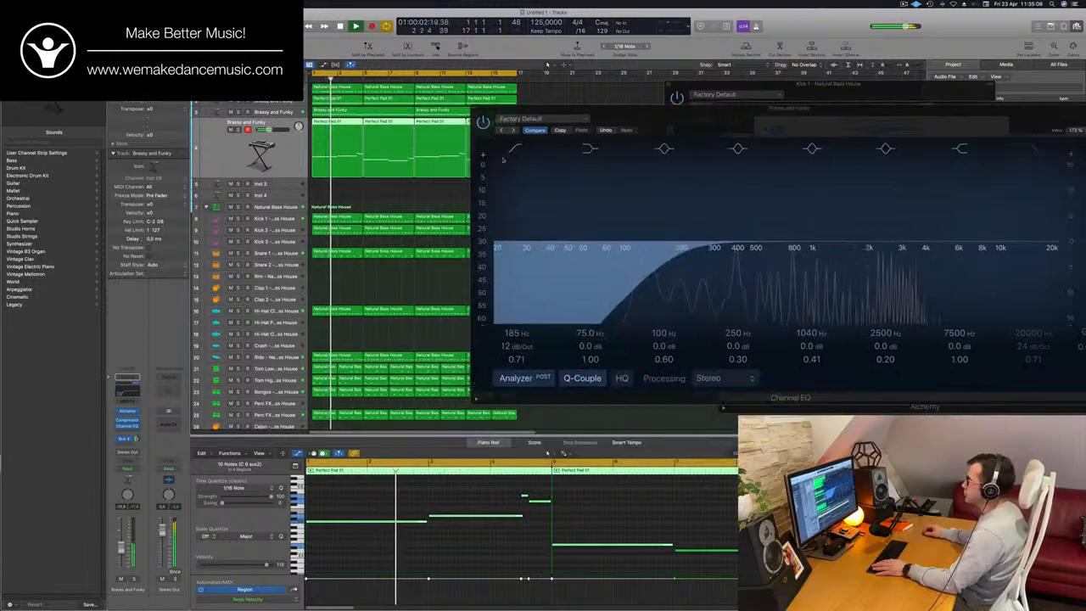
key(super+k)
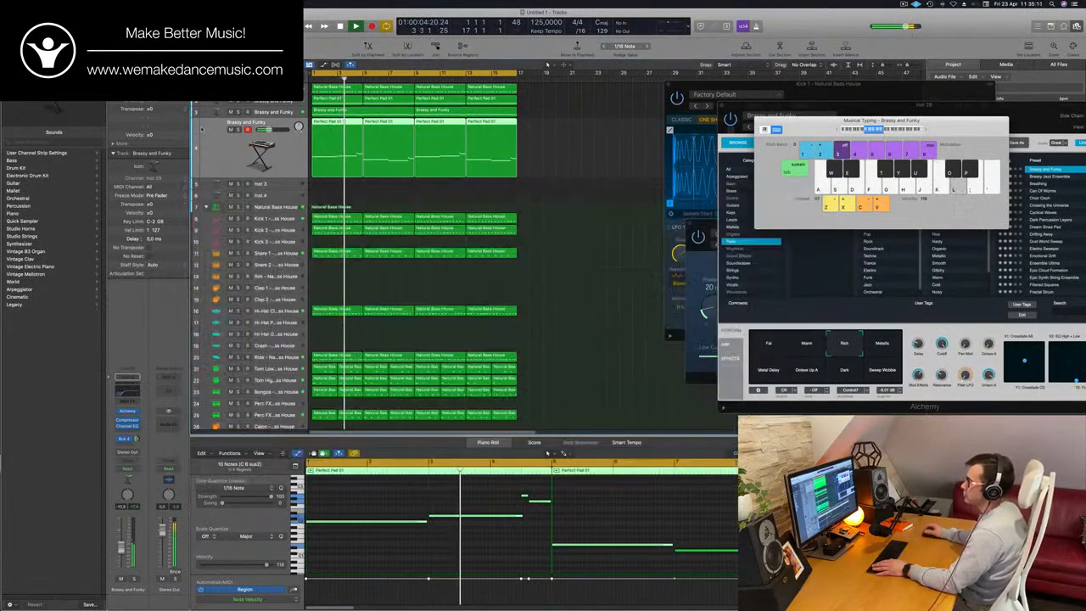
key(super+w)
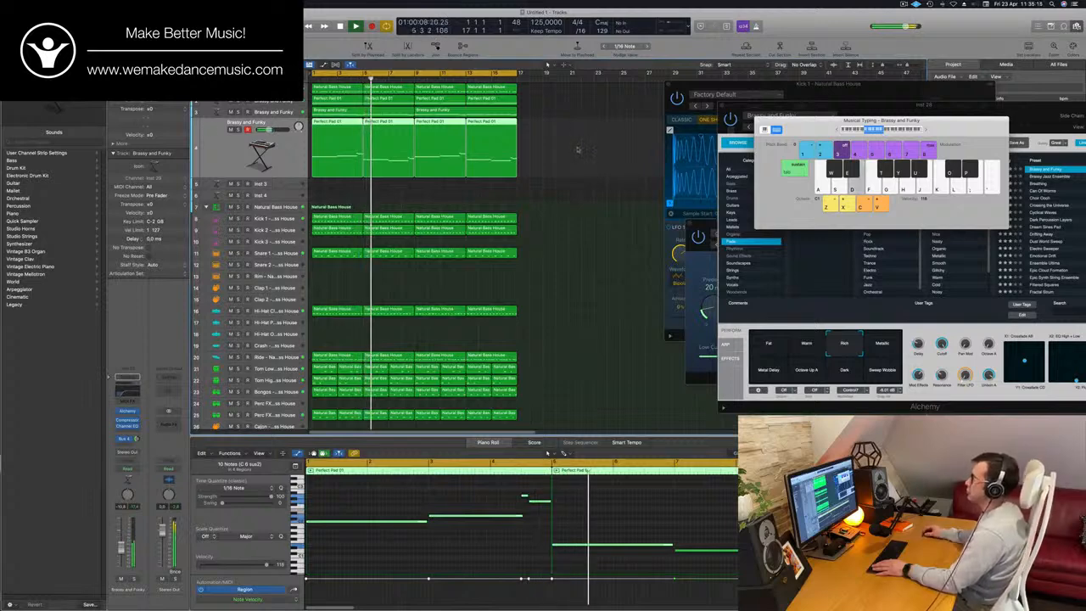
- Reopen the Emotional Drift track's Channel EQ, shift its low cut to a lower frequency, and close the EQ
key(super+Right)
key(super+Right)
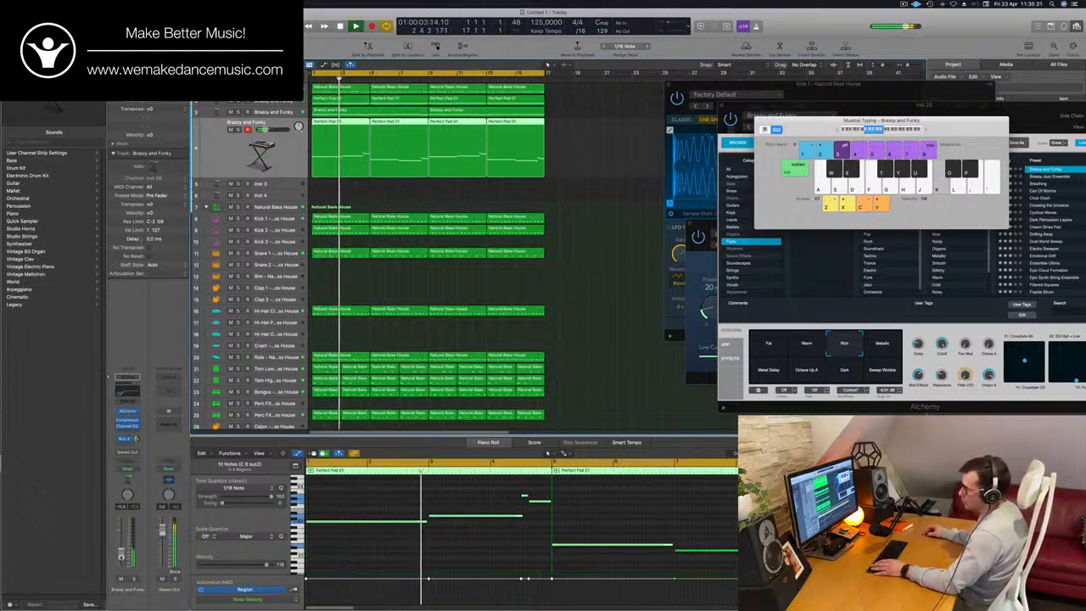
click(127, 390)
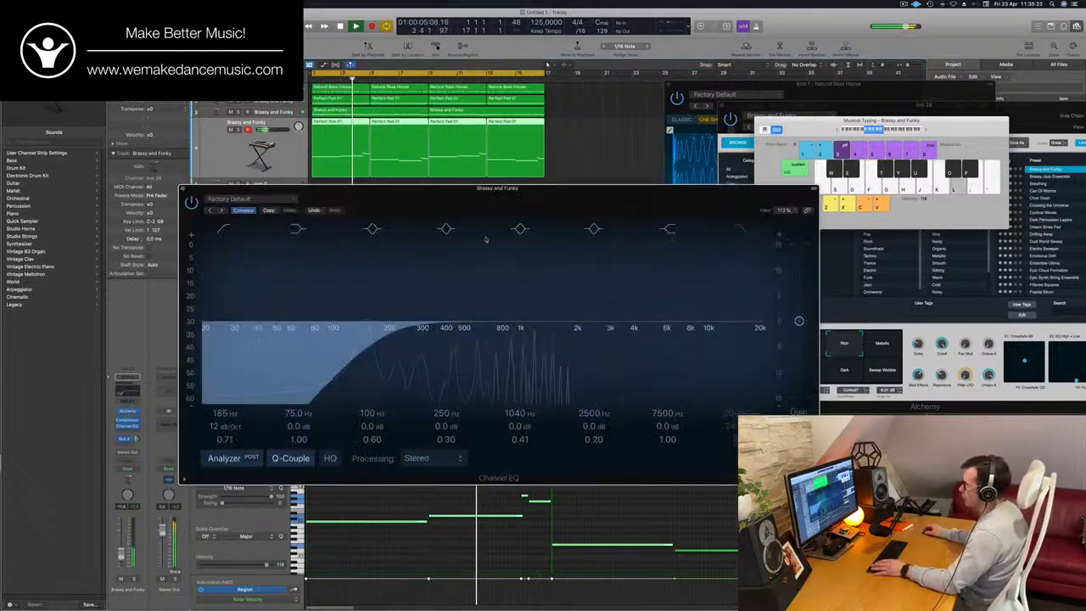
drag(382, 331, 332, 337)
click(183, 190)
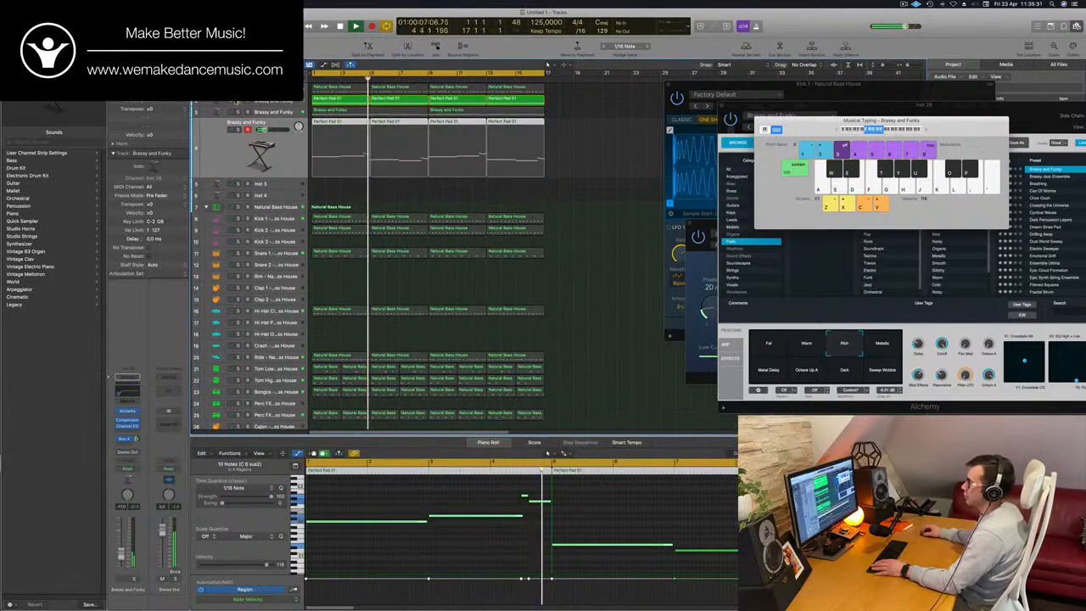
- Compare the Perfect Pad track soloed and in the mix, and inspect the low cut in its Channel EQ
click(231, 101)
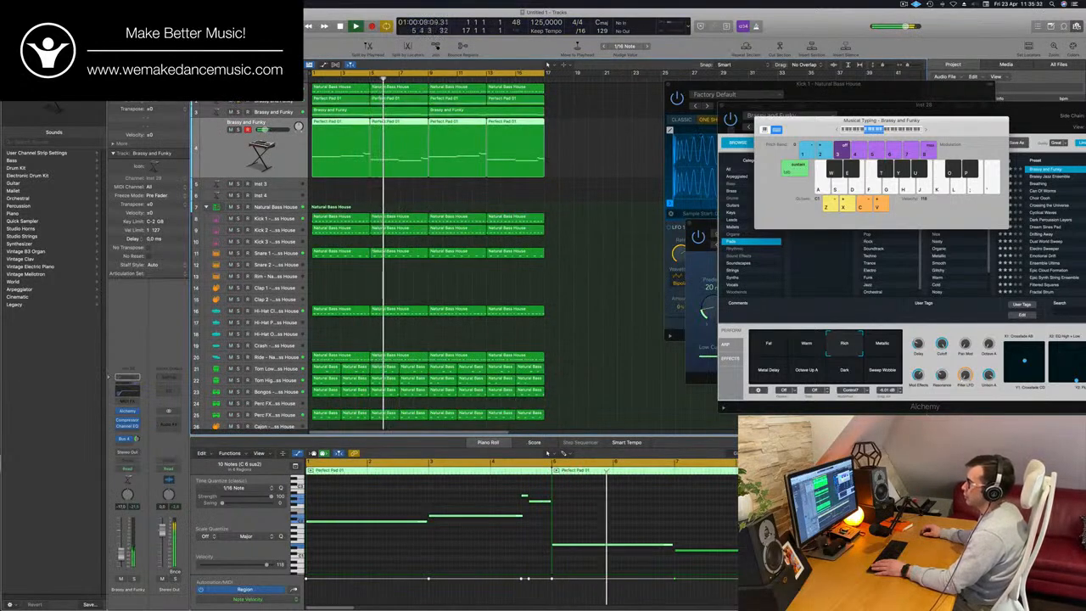
click(263, 101)
key(Return)
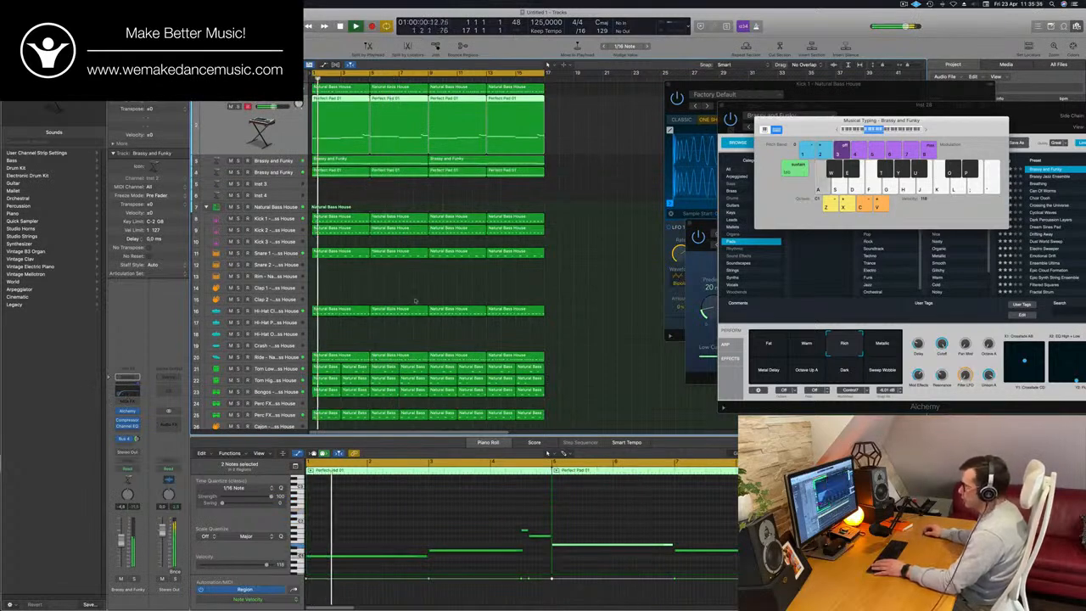
click(127, 426)
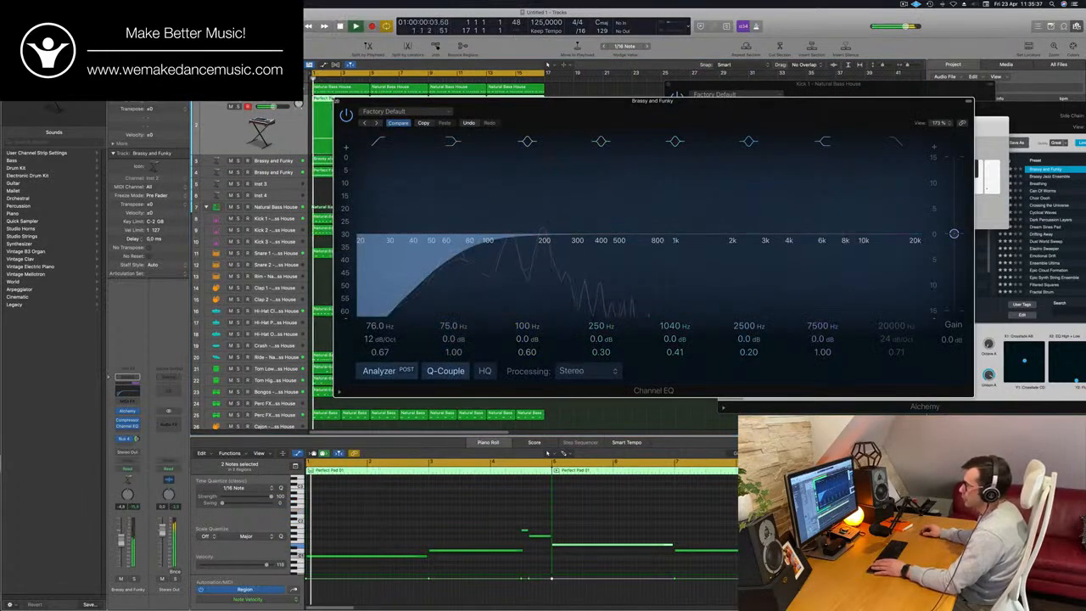
click(337, 101)
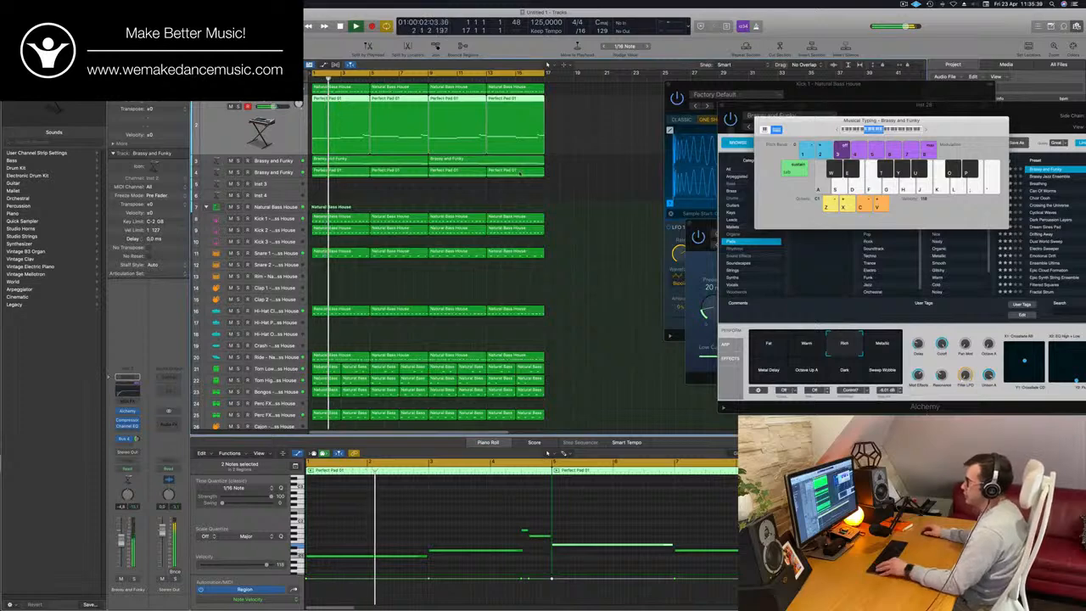
- Replay the groove from the start and bring up the PWM Bass track's notes for comparison
key(super+Right)
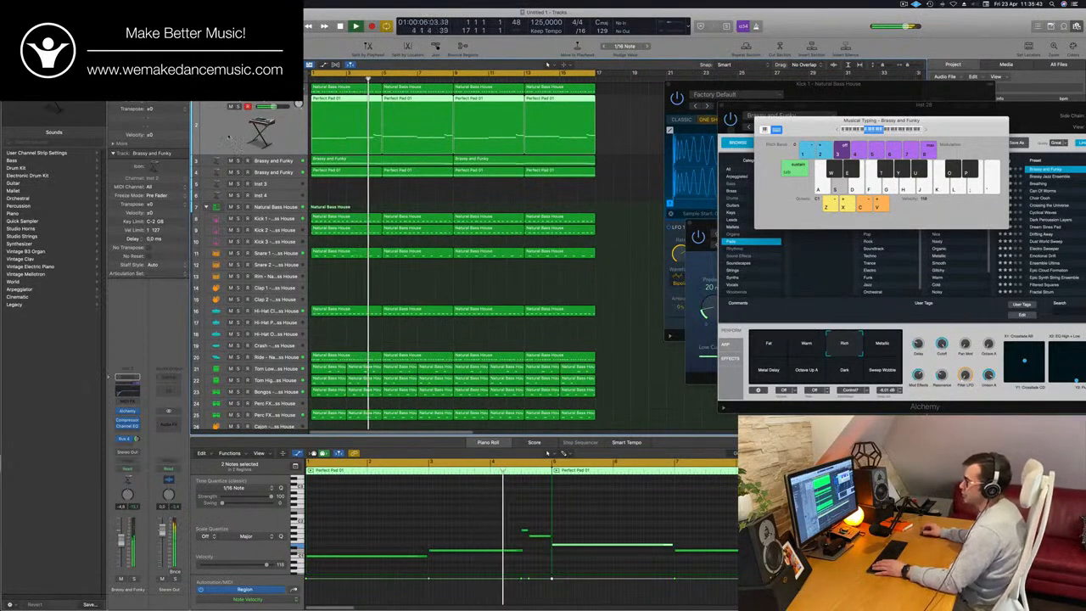
key(Return)
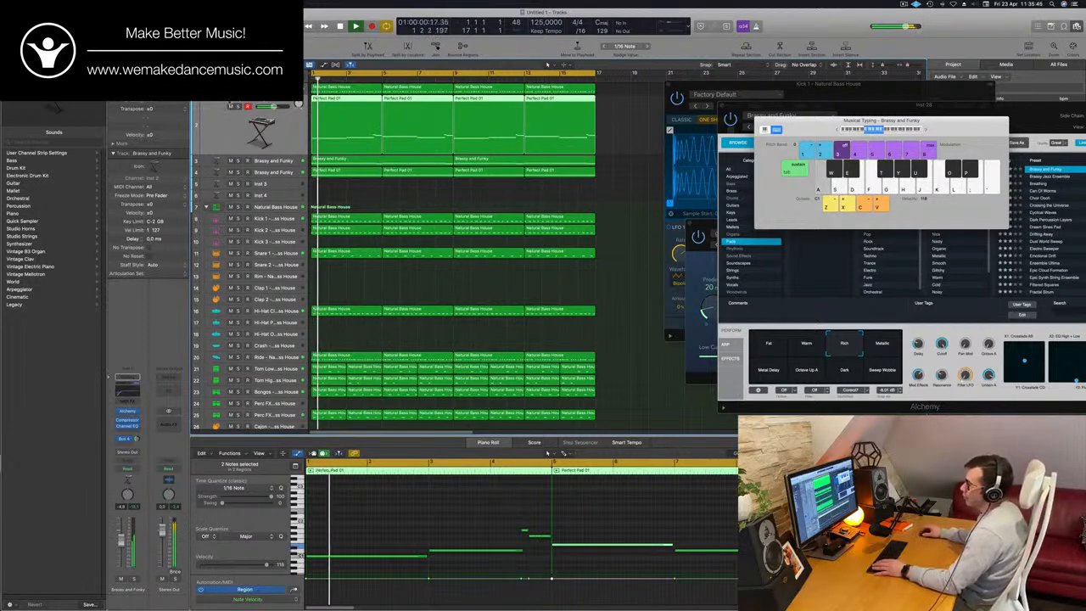
click(262, 88)
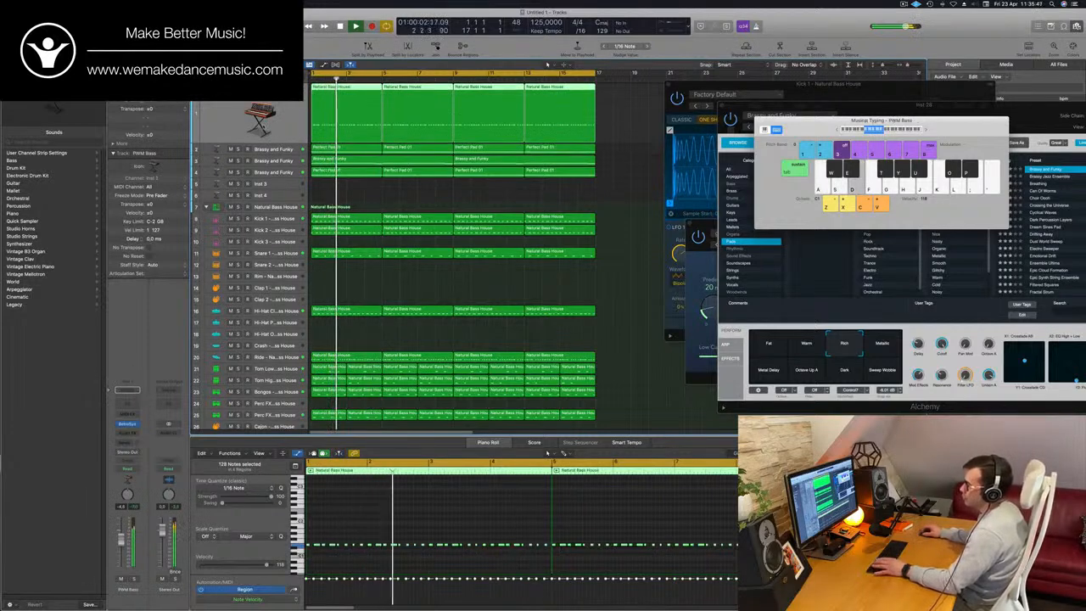
key(Return)
- Duplicate the Perfect Pad track's settings to a new track, place it directly above the original, and copy the four Perfect Pad 01 regions onto it
click(260, 149)
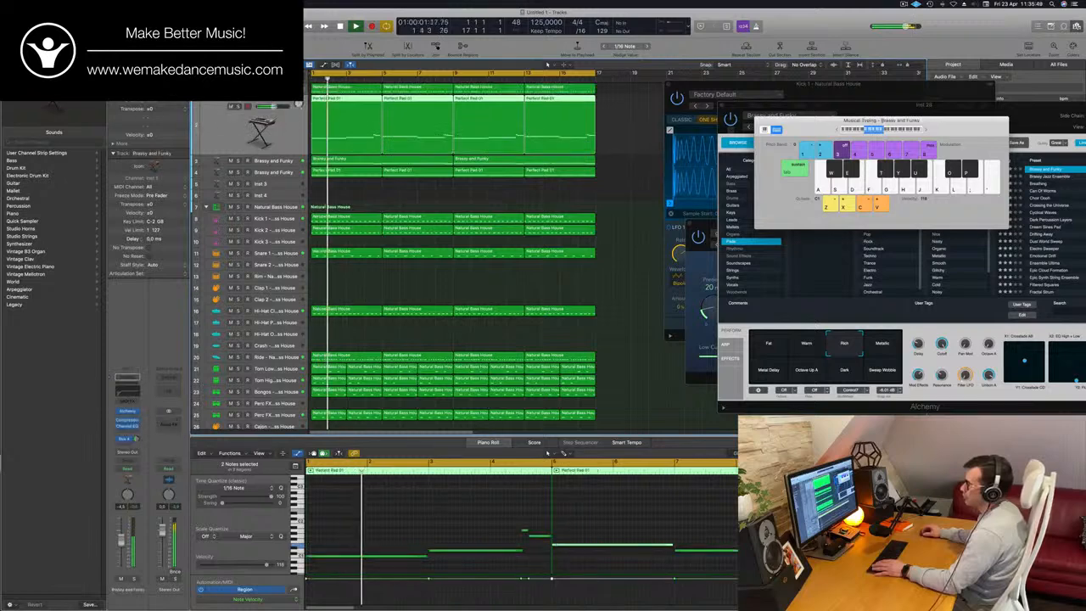
key(super+d)
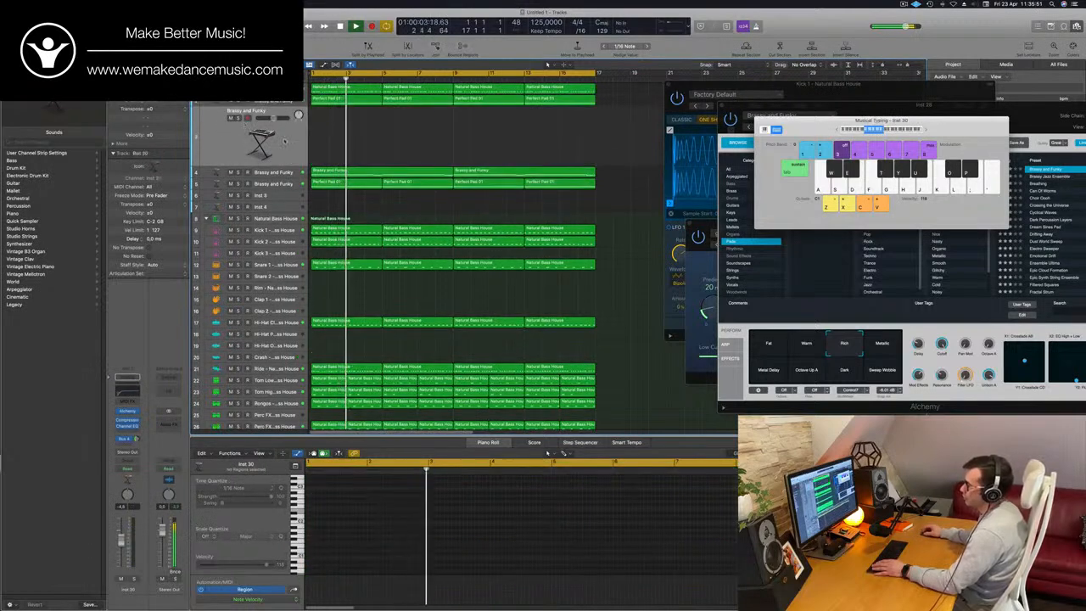
drag(210, 134, 210, 95)
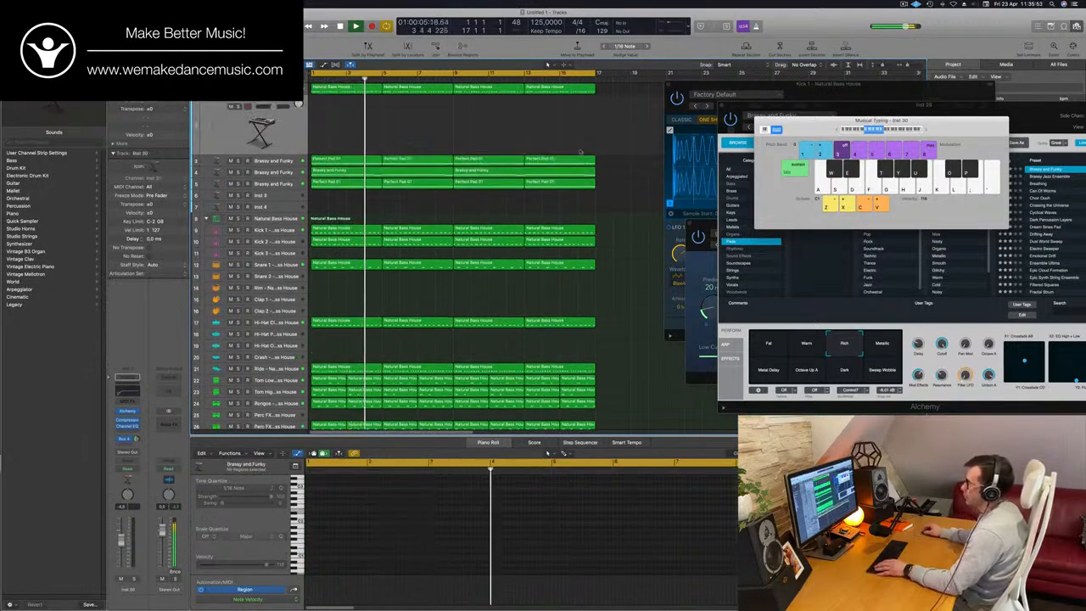
drag(340, 158, 353, 100)
- Replace the two short notes ending the first copied region with one starting at bar 4 beat 3, and delete the other three regions
key(e)
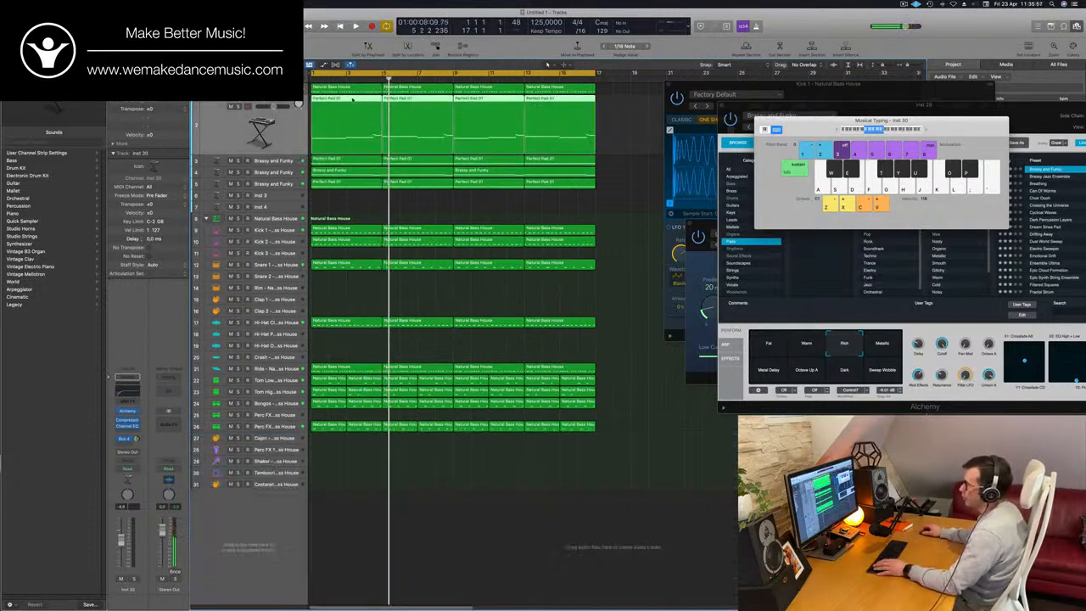
key(e)
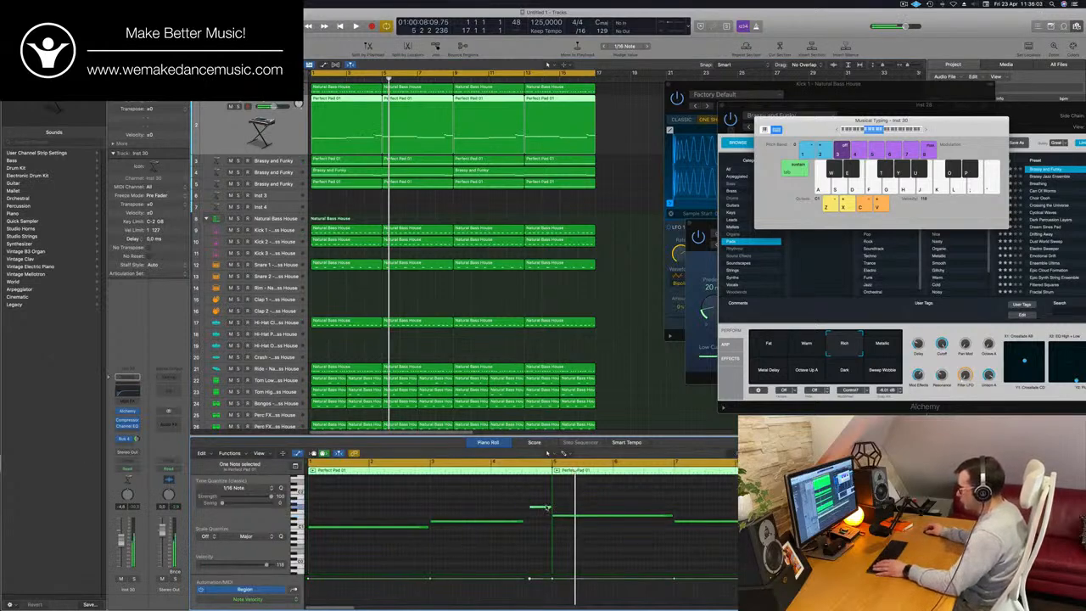
drag(547, 507, 541, 507)
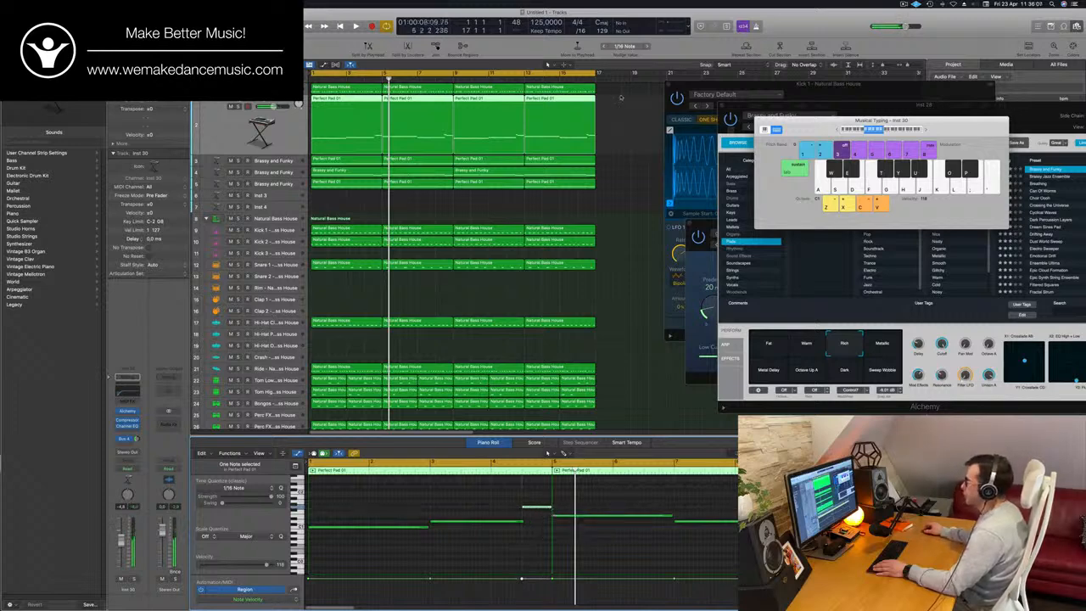
click(440, 136)
key(Delete)
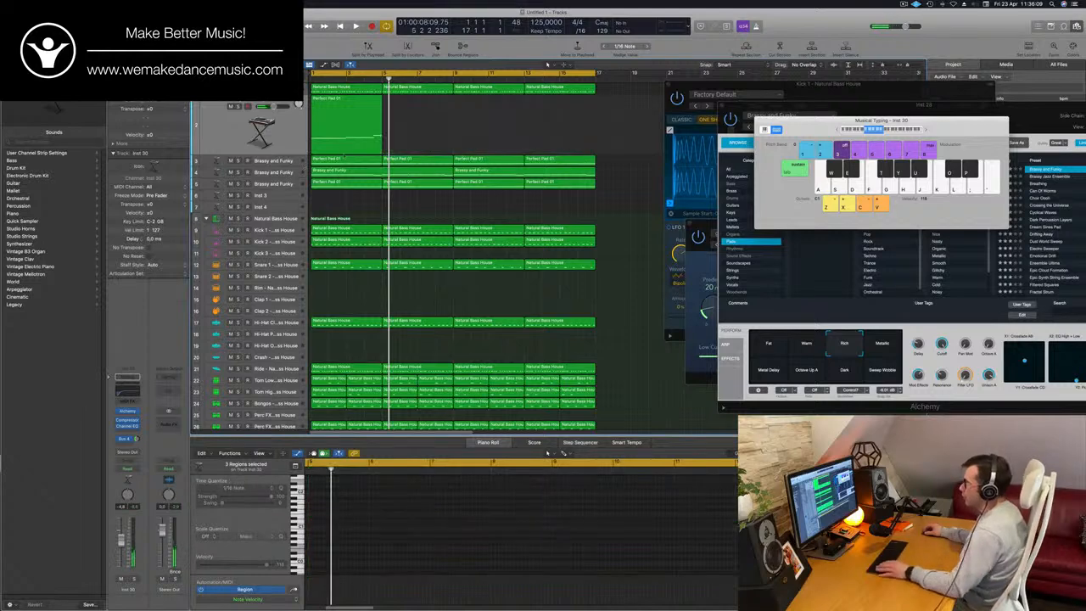
- Shorten the remaining Perfect Pad 01 region's notes at bar 1, bar 3 and bar 4 beat 3 into short stabs
click(346, 129)
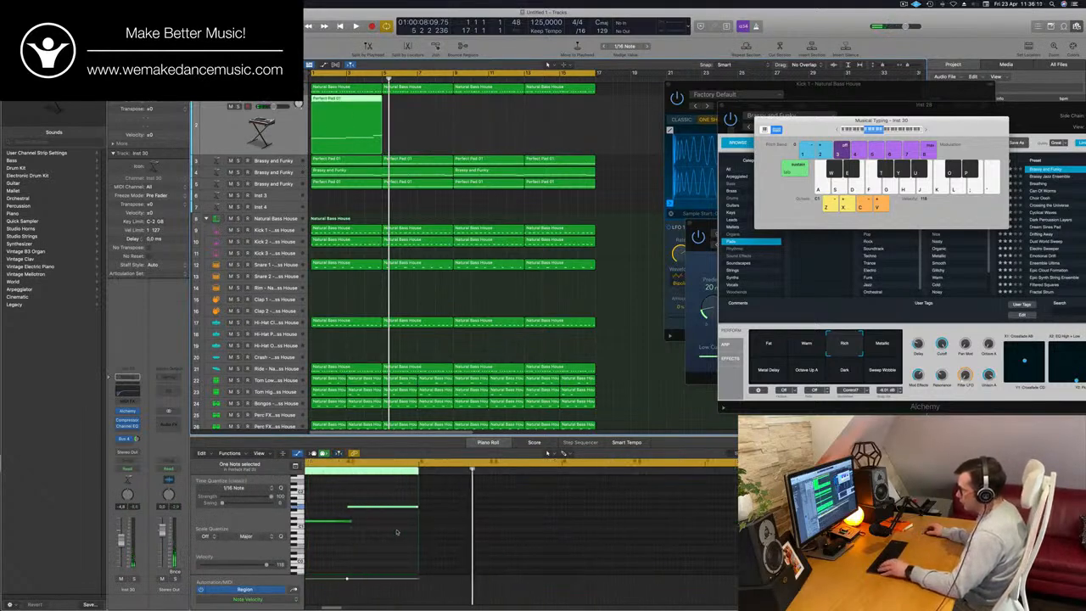
key(z)
drag(463, 490, 396, 534)
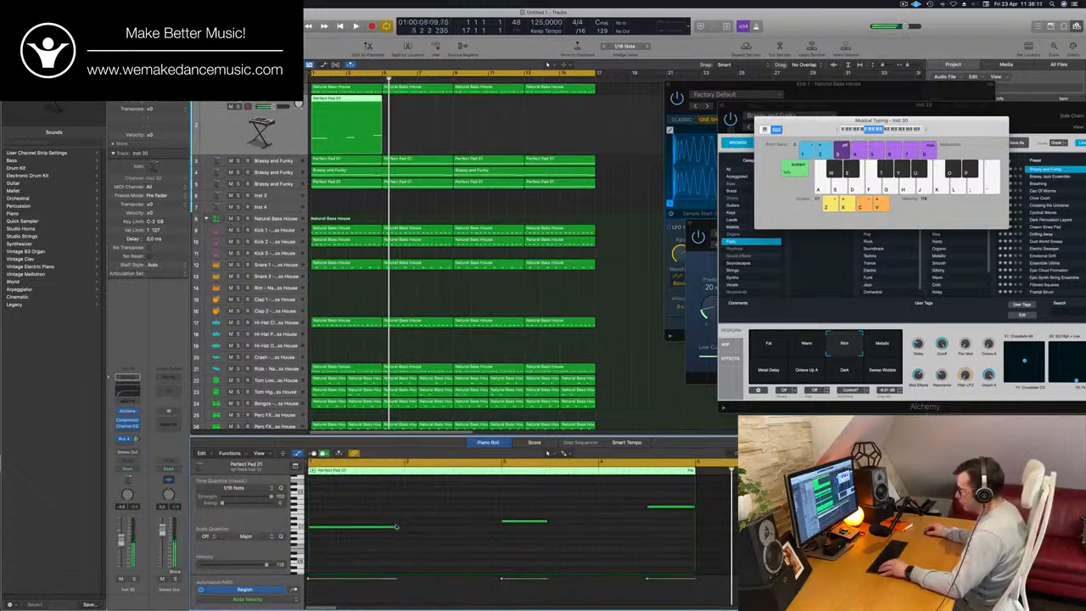
drag(396, 526, 315, 529)
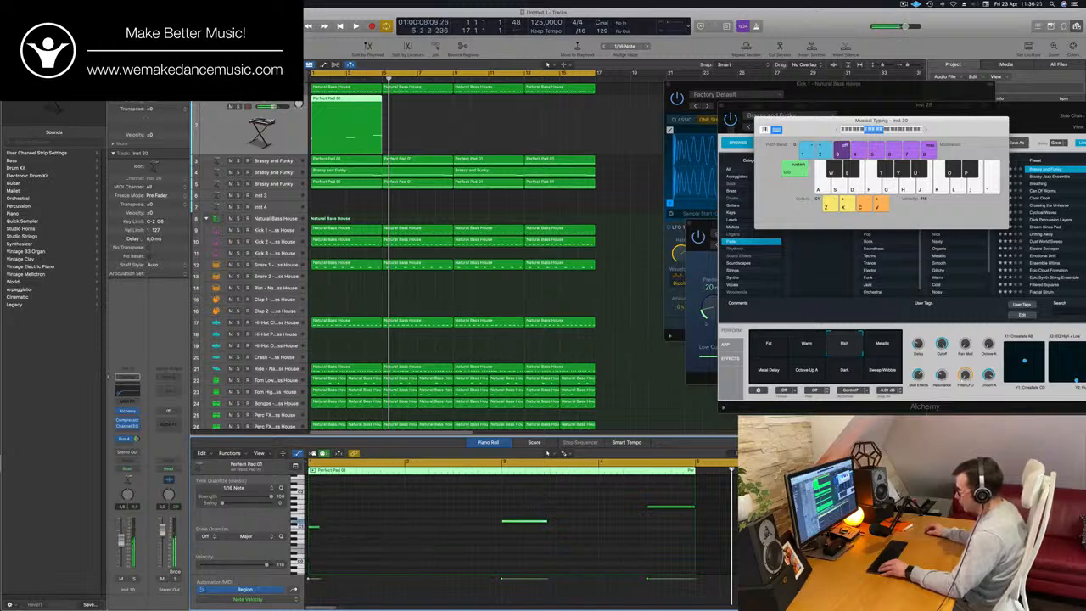
drag(537, 525, 510, 528)
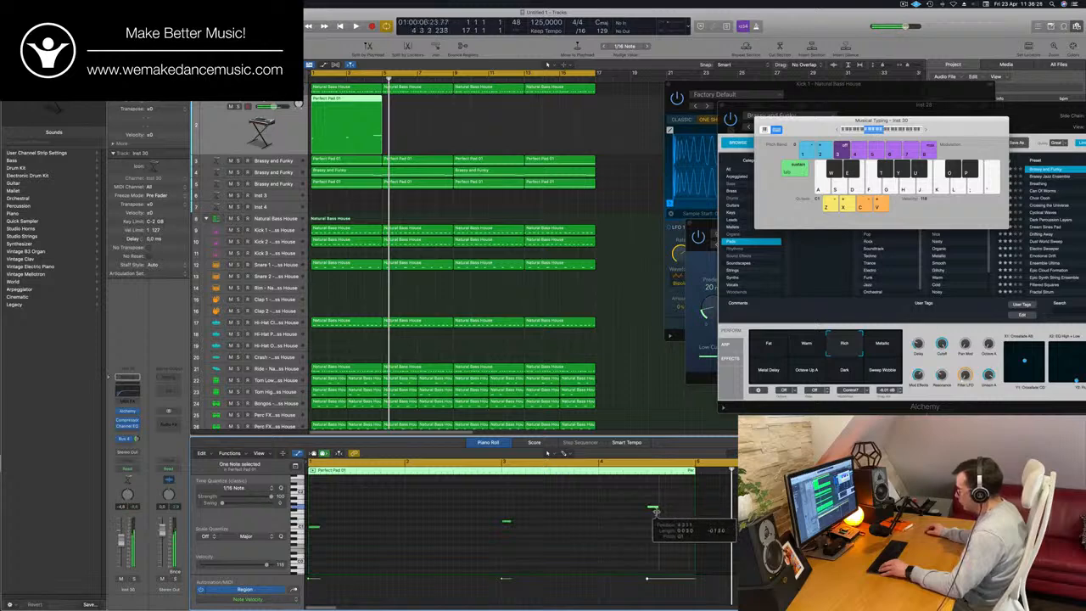
drag(654, 513, 653, 513)
- Copy the opening stab into three stabs spaced three sixteenths apart, and repeat the group in the second half of bar 1
key(super+Right)
key(super+Right)
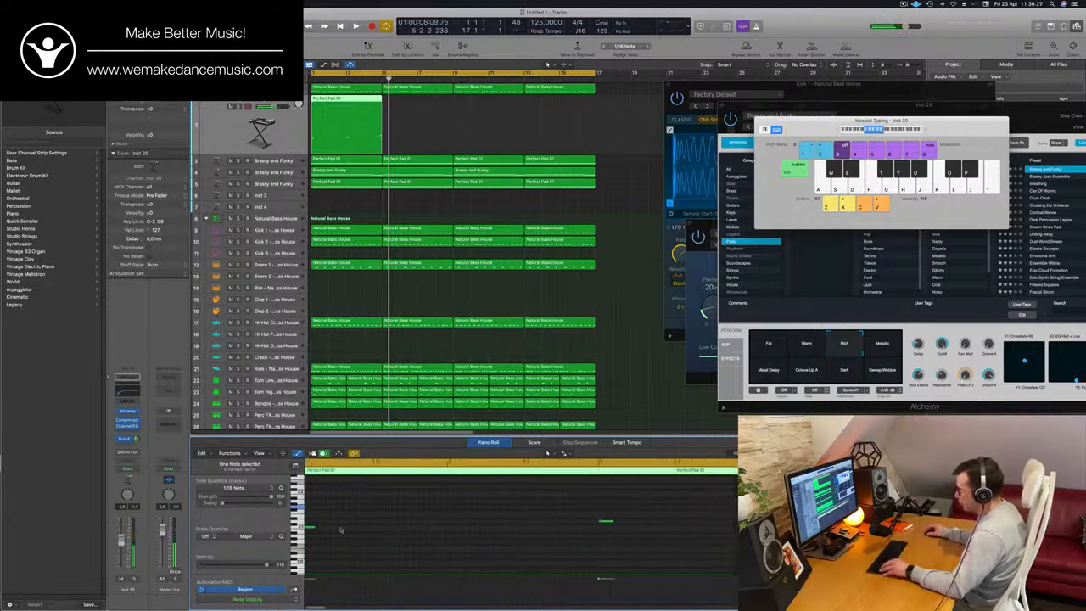
drag(315, 528, 345, 533)
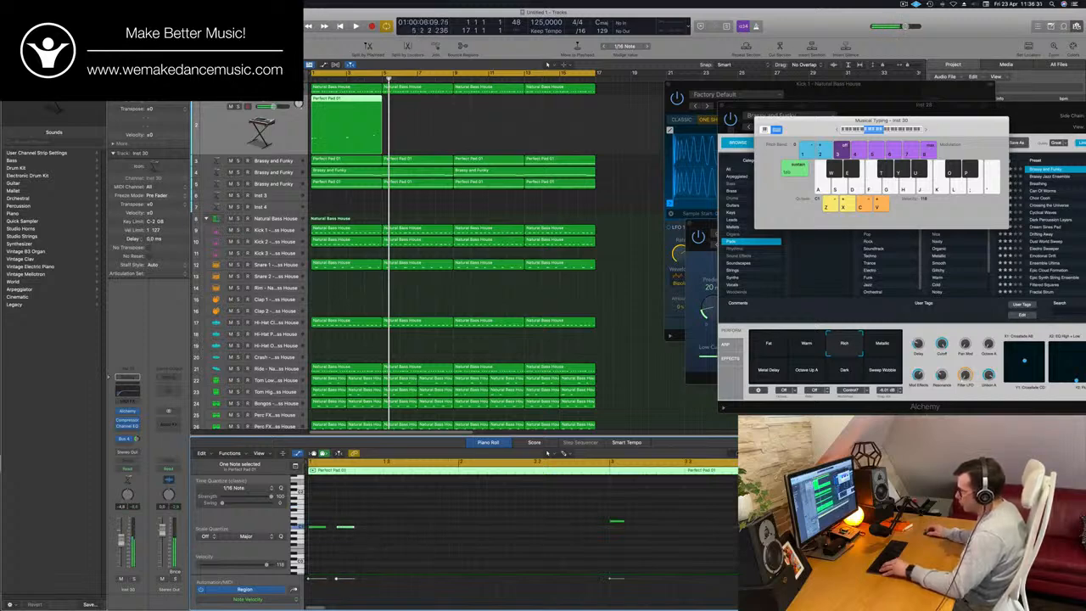
drag(376, 534, 374, 528)
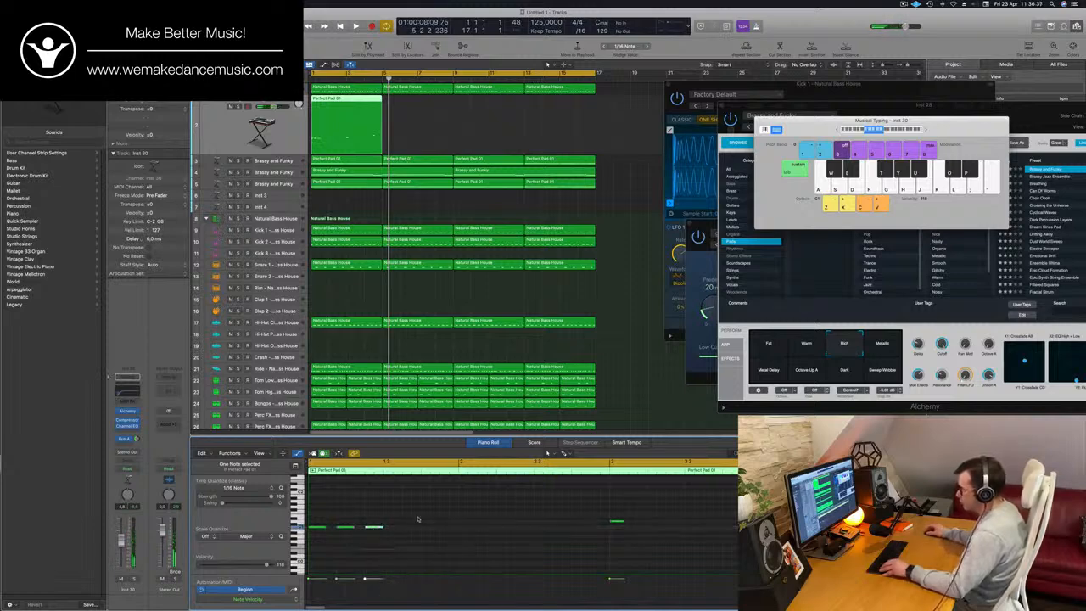
drag(316, 528, 393, 530)
scroll(456, 521, down, 1)
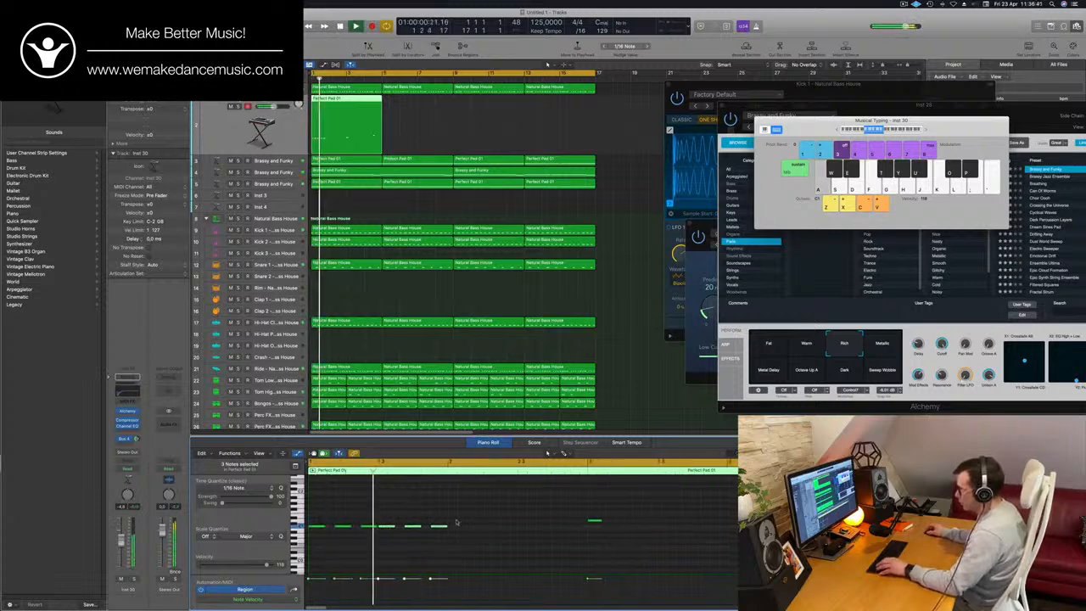
- Repeat the three-stab pattern through the rest of the region, following the pitches of its second and third notes, and play from the start
drag(489, 519, 600, 527)
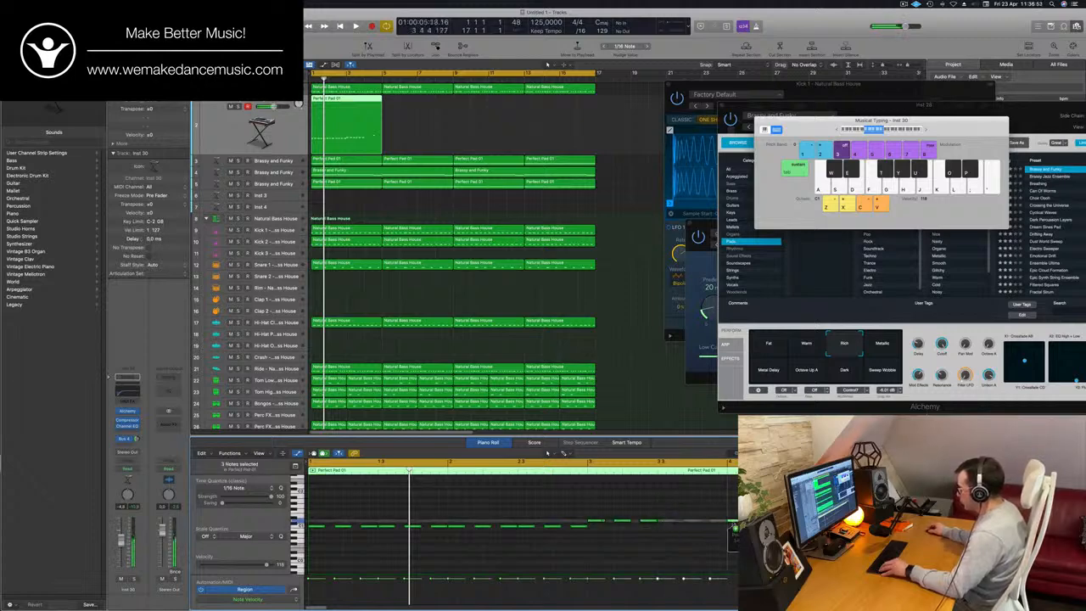
drag(767, 520, 766, 506)
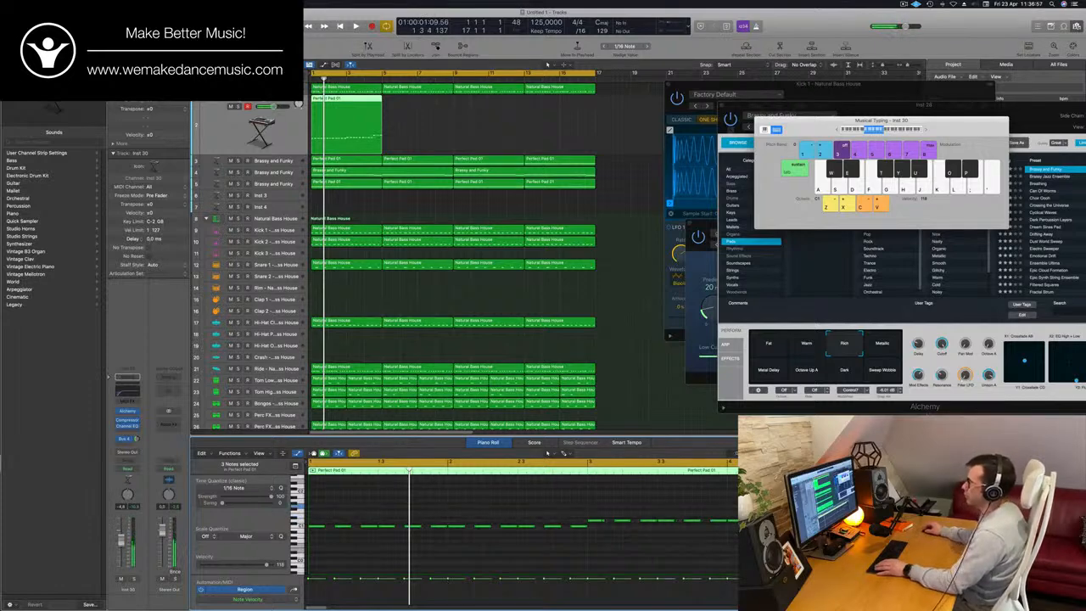
key(Return)
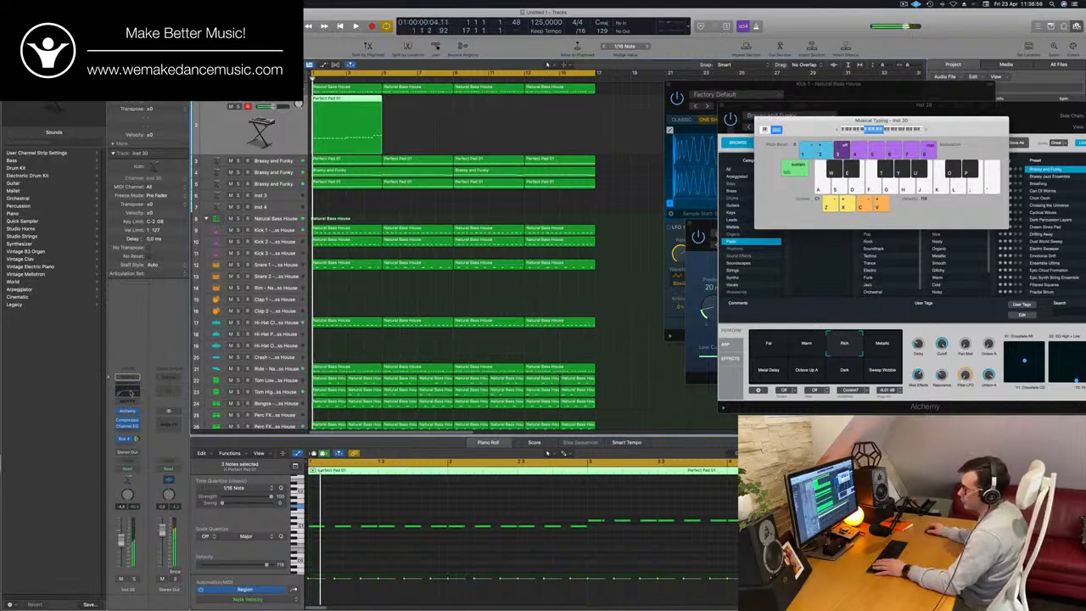
- Turn off the low-cut band in the stab track's Channel EQ and mute the bass track during playback
click(131, 393)
click(374, 141)
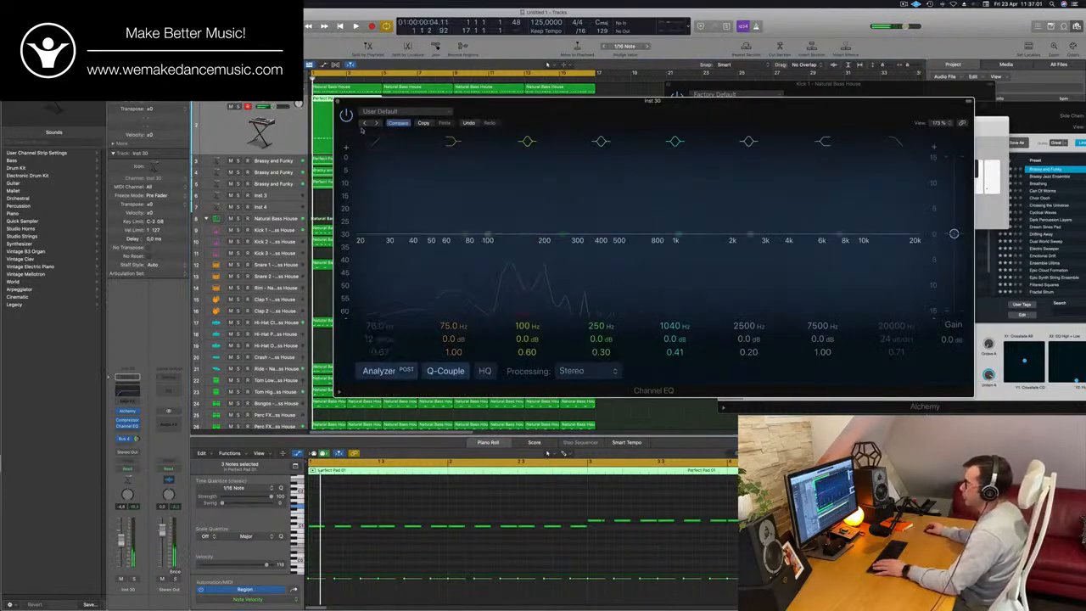
click(219, 89)
key(m)
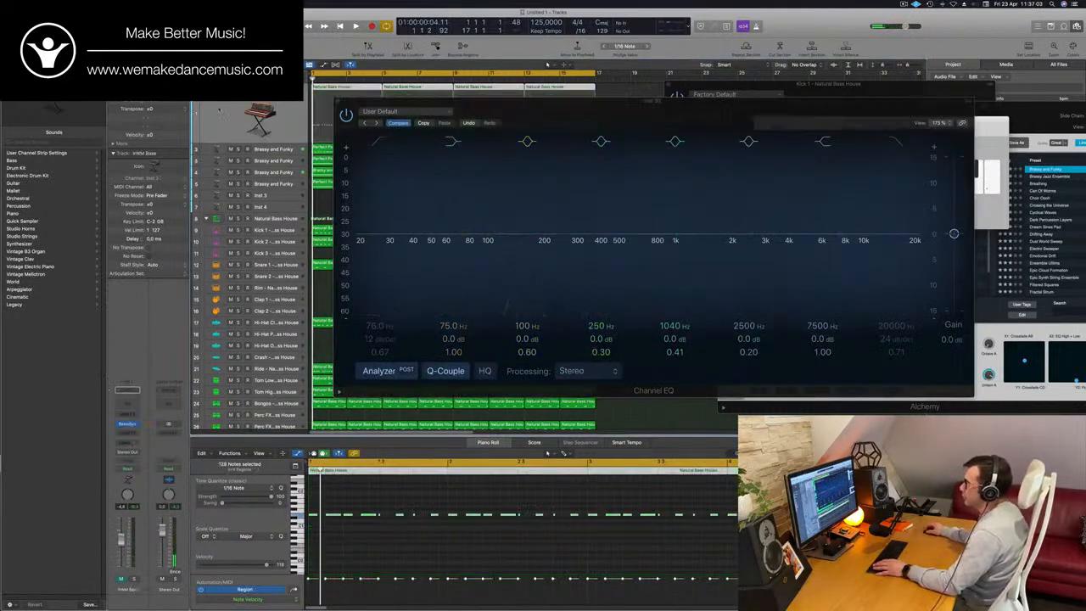
click(268, 149)
drag(406, 99, 465, 330)
key(space)
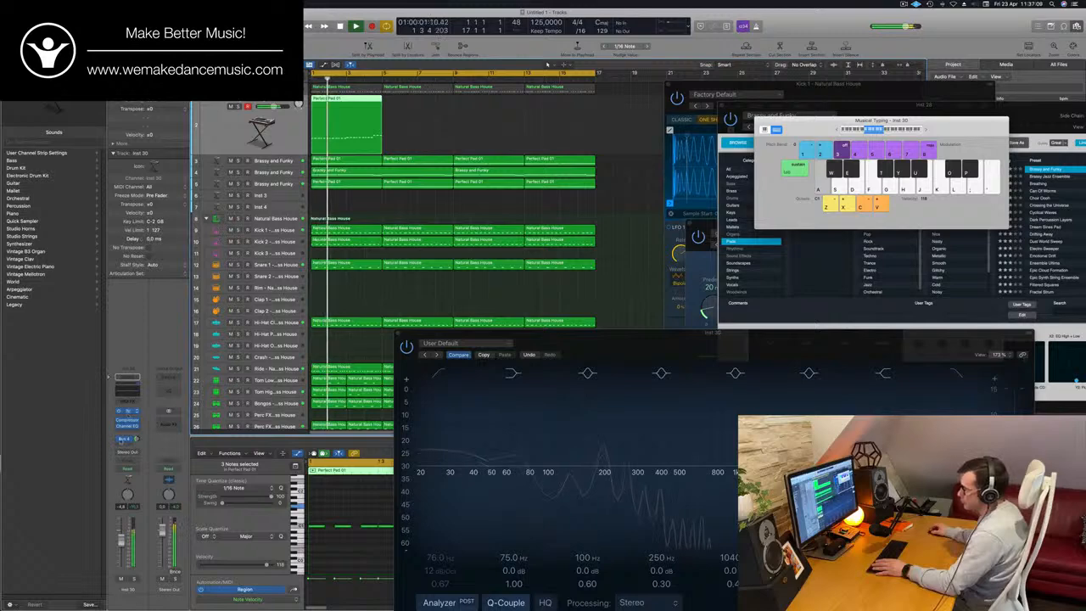
- Load the 1963 Semi-Acoustic Thumb preset from the Bass category into the stab track's Alchemy instrument
click(128, 412)
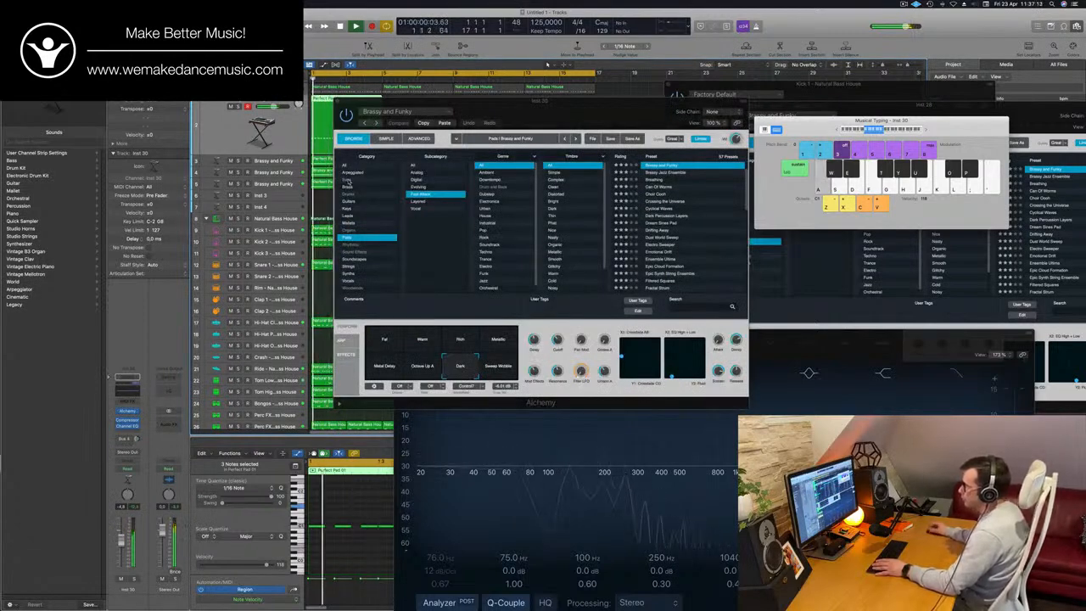
click(348, 182)
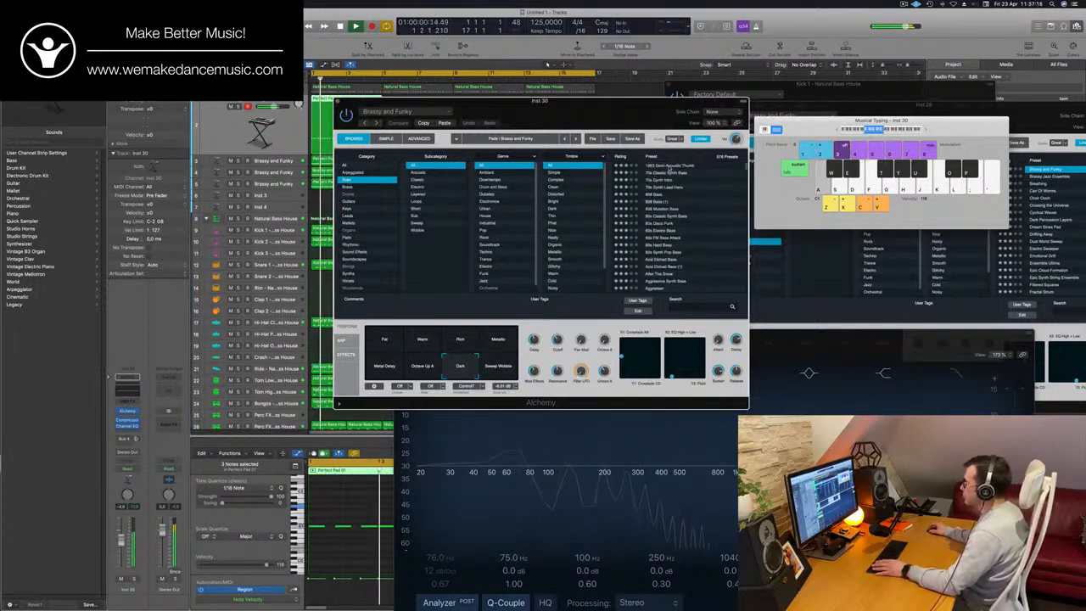
click(670, 166)
- Transpose all notes of the four-bar stab region up one octave and resume playback
double_click(356, 100)
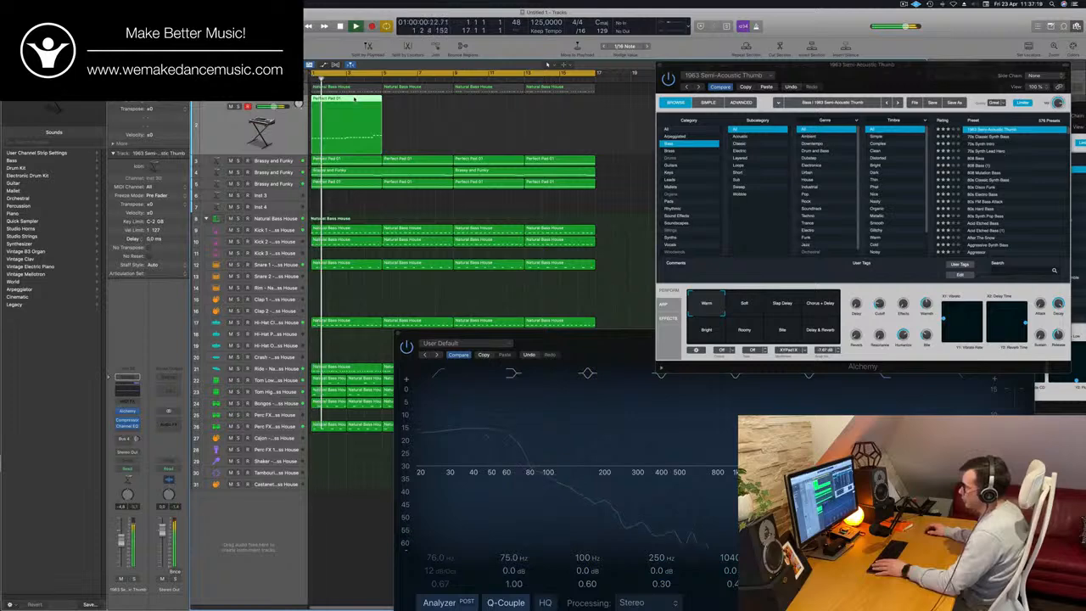
double_click(354, 100)
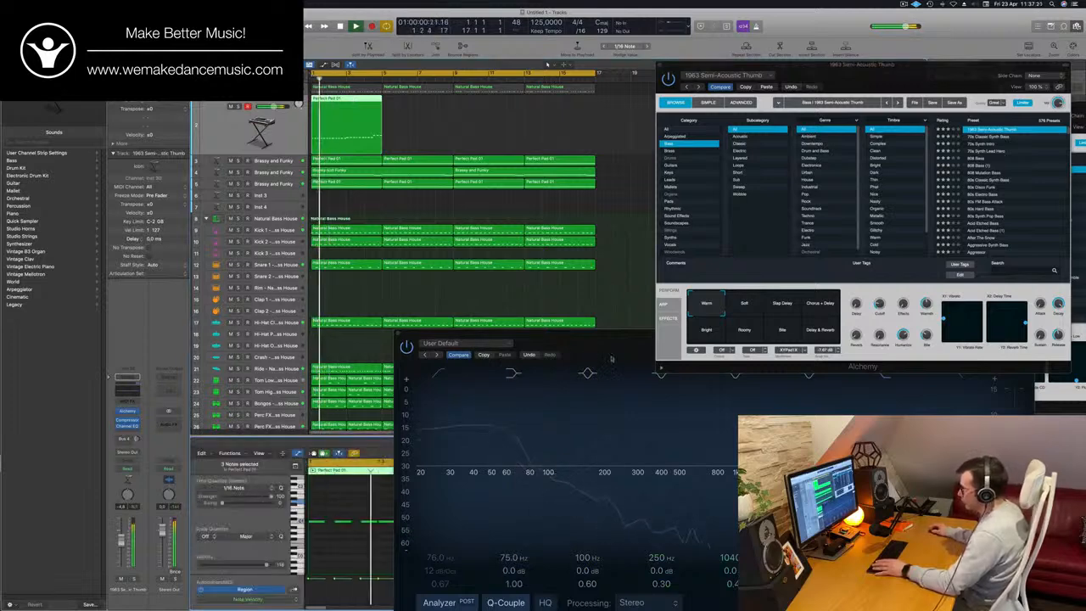
key(super+a)
key(z)
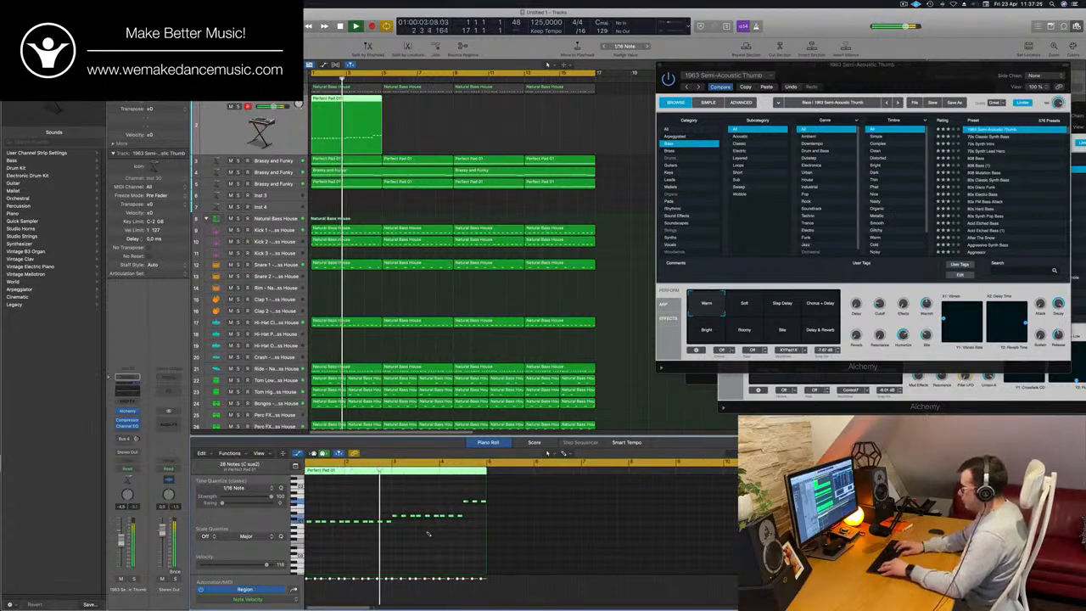
key(space)
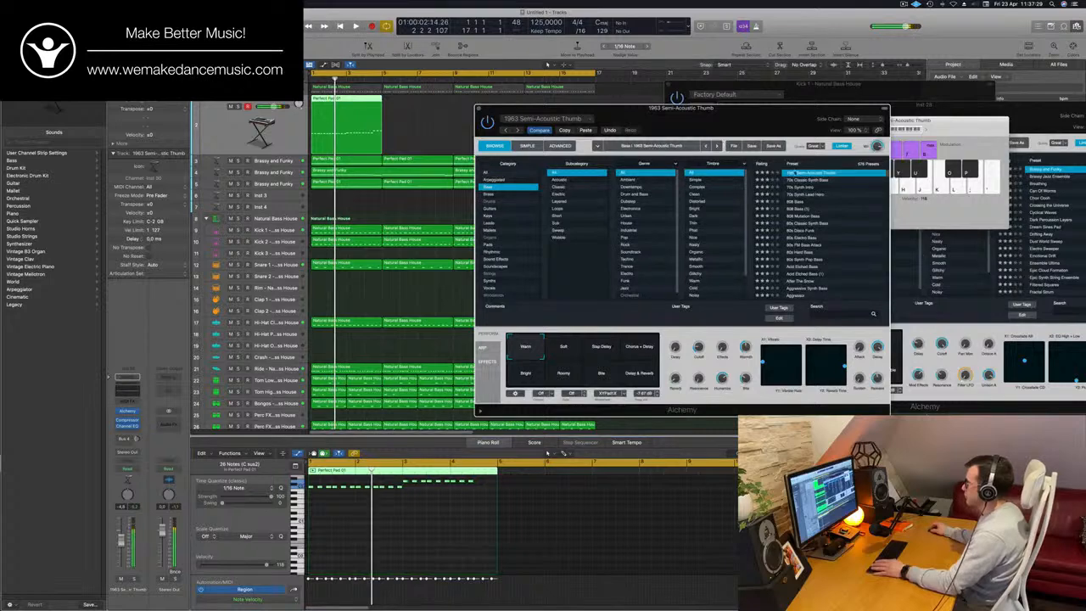
- Change the stab track's Alchemy preset to 70s Classic Synth Bass and copy its region across all sixteen bars
click(810, 180)
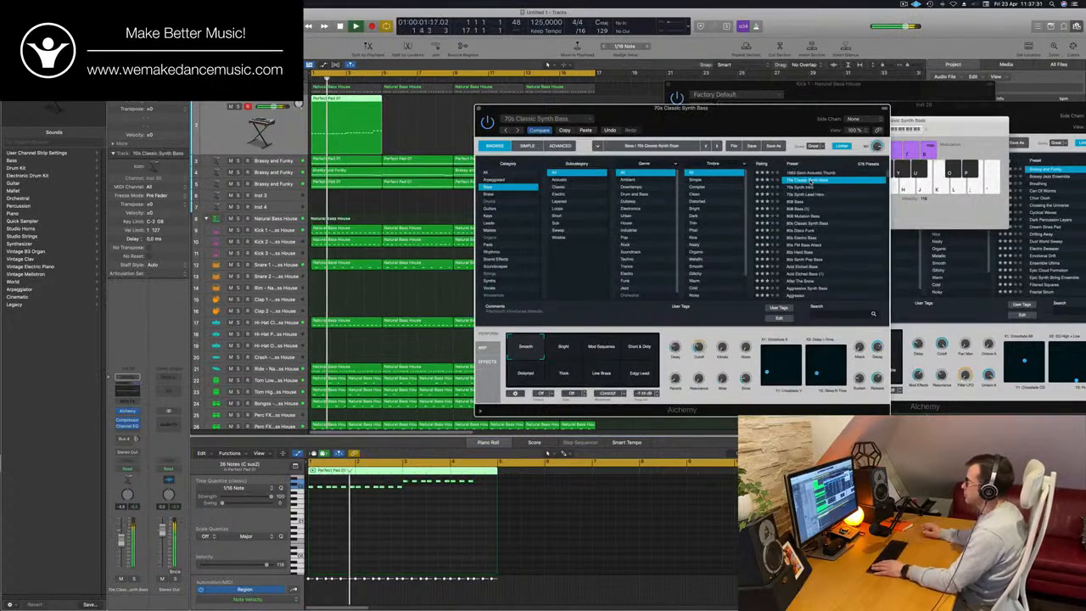
drag(728, 132, 684, 207)
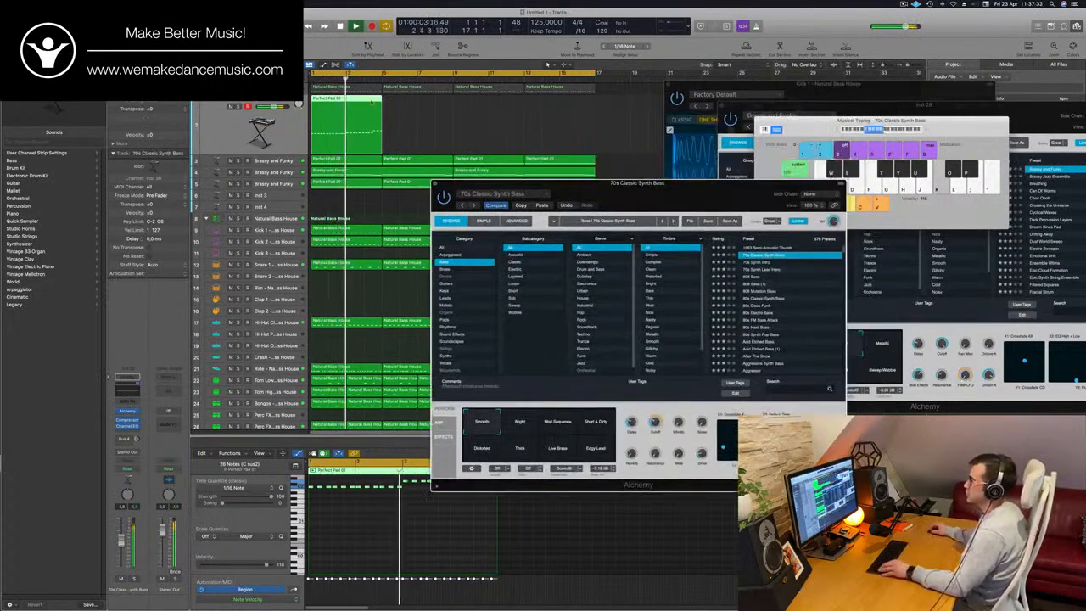
drag(372, 100, 494, 112)
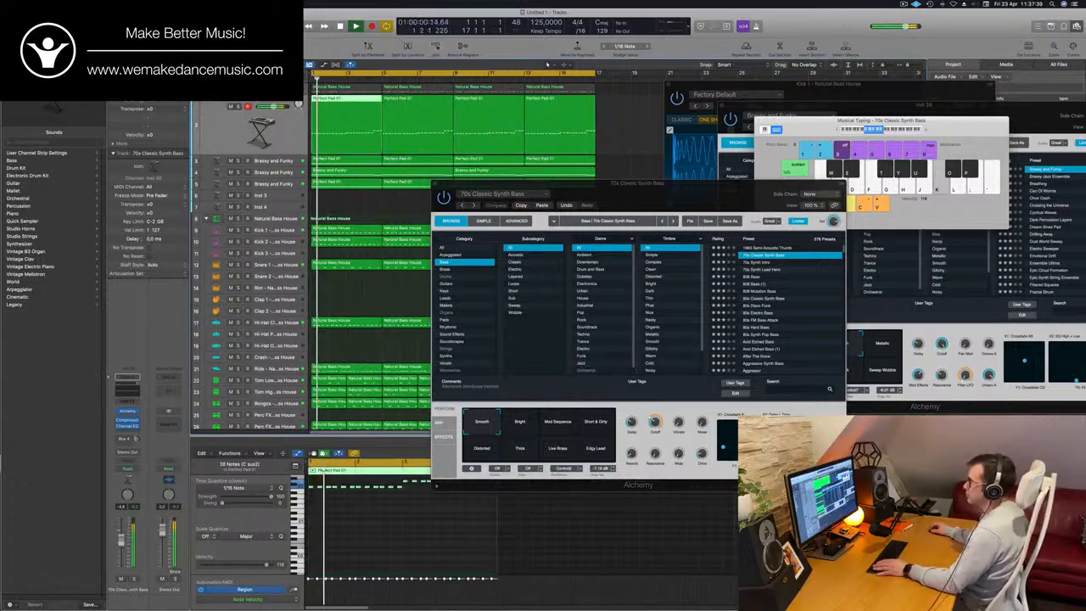
- Compare the stab regions' notes with the Perfect Pad 01 regions on the two Brassy and Funky tracks below
click(408, 119)
click(409, 160)
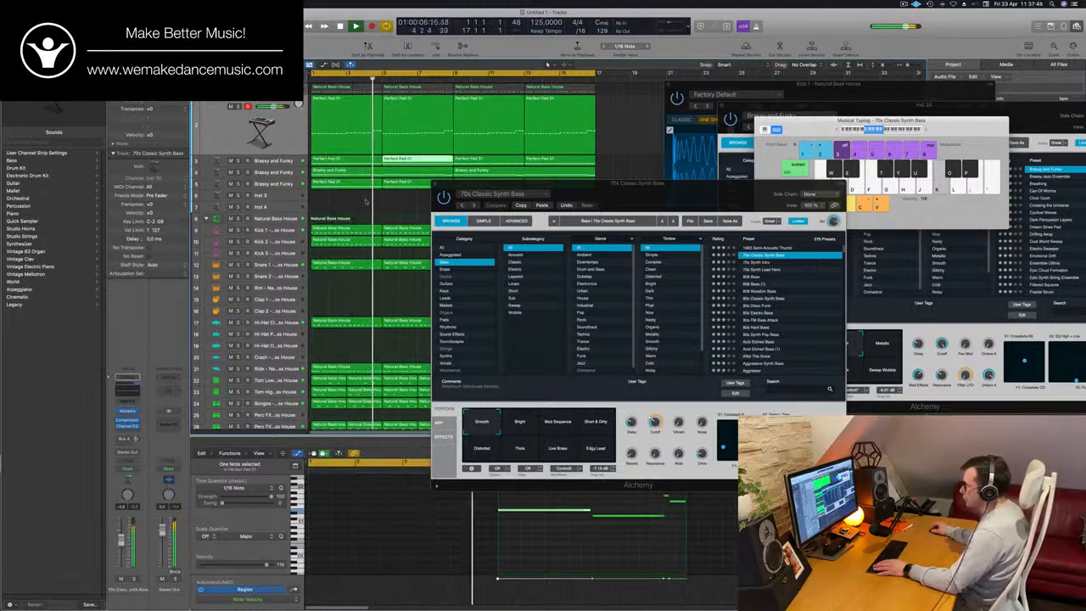
drag(366, 202, 399, 182)
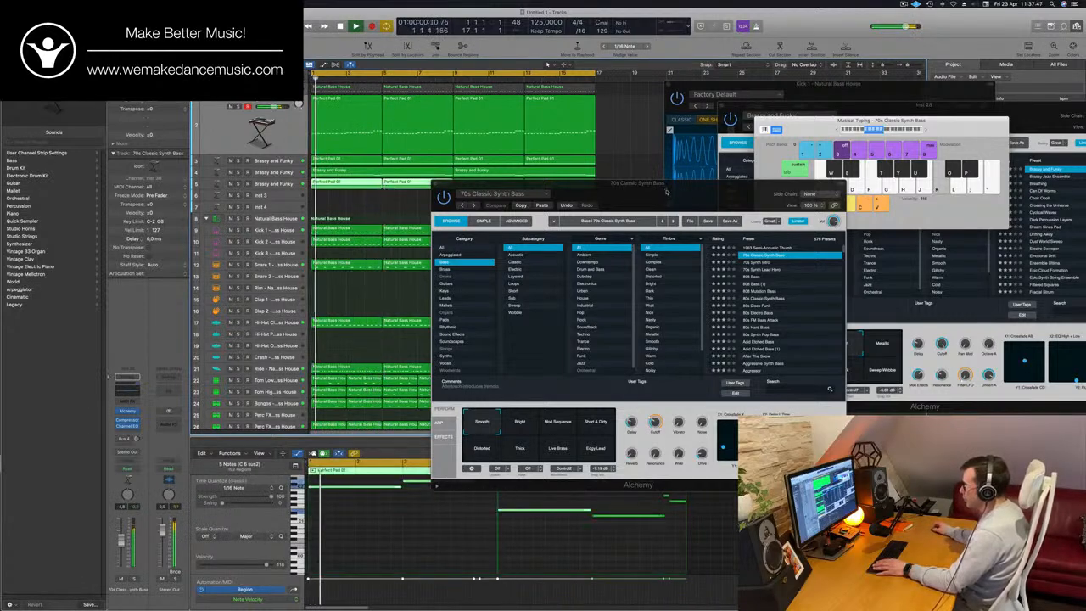
drag(666, 192, 891, 155)
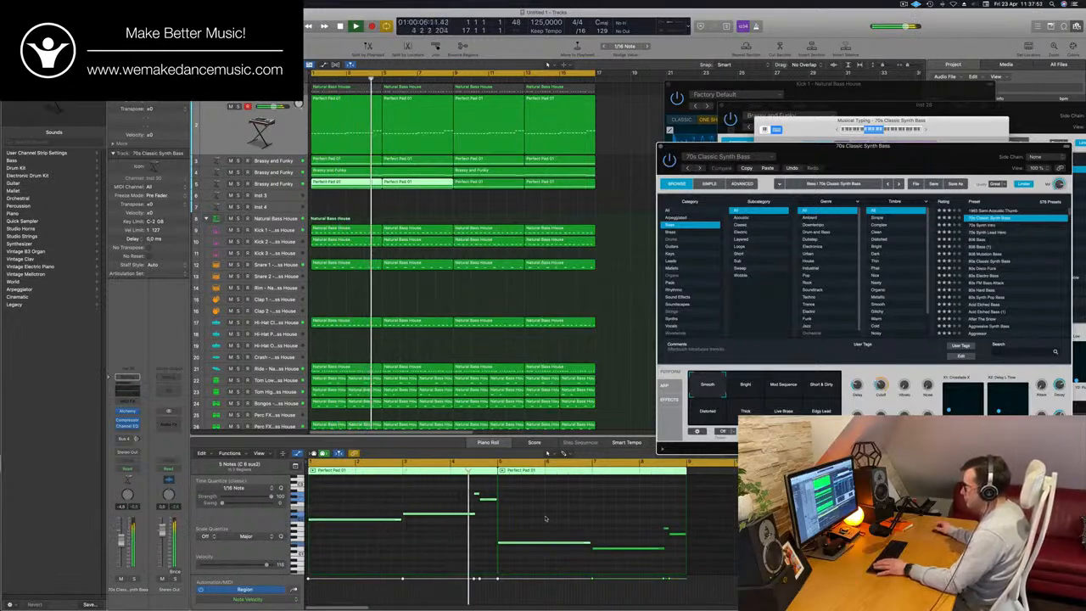
click(398, 116)
key(Return)
click(369, 132)
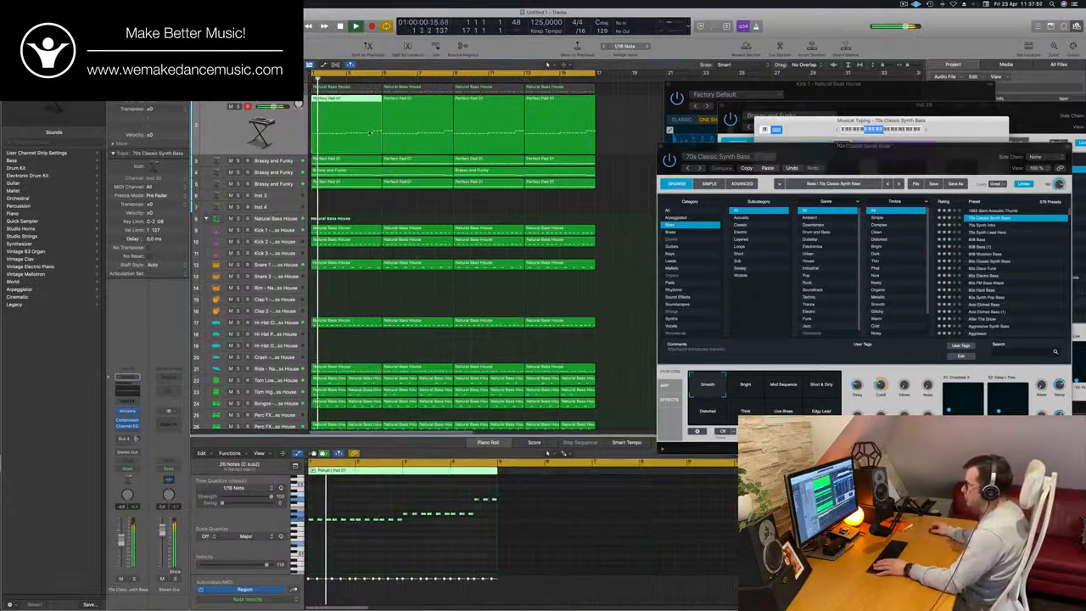
click(394, 159)
click(362, 161)
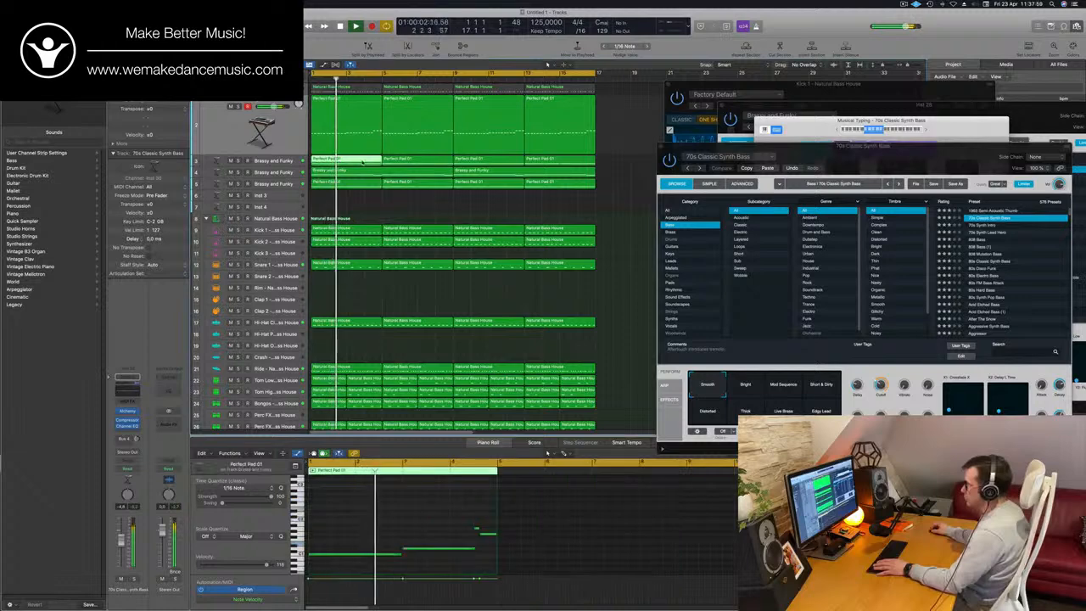
drag(611, 162, 365, 160)
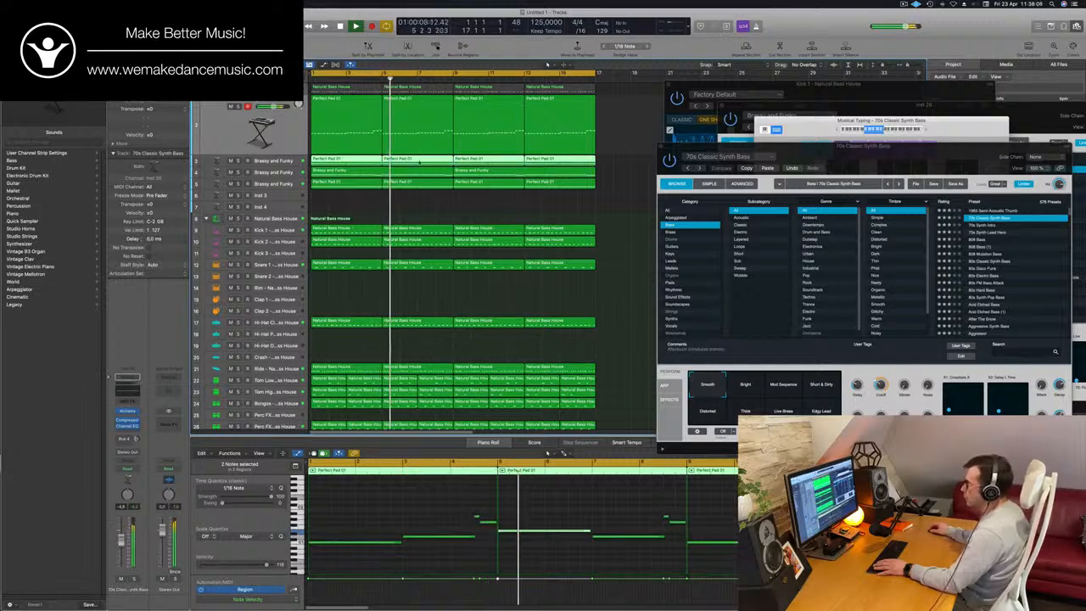
- Raise the stab notes in bars 5 and 6 of the second region to the pitch of the pad there
click(420, 134)
key(space)
drag(467, 486, 587, 523)
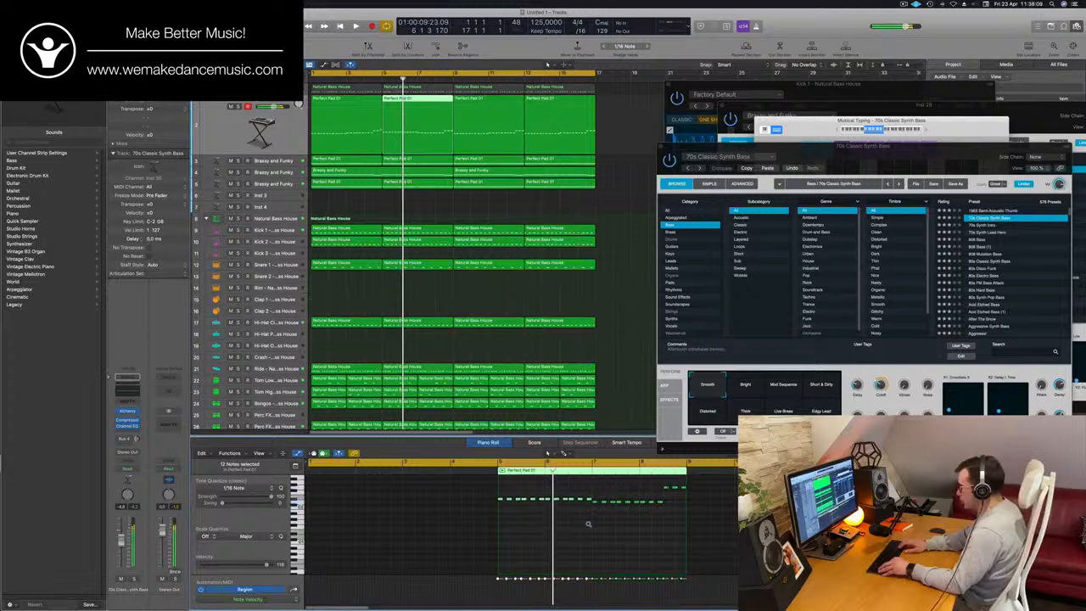
key(space)
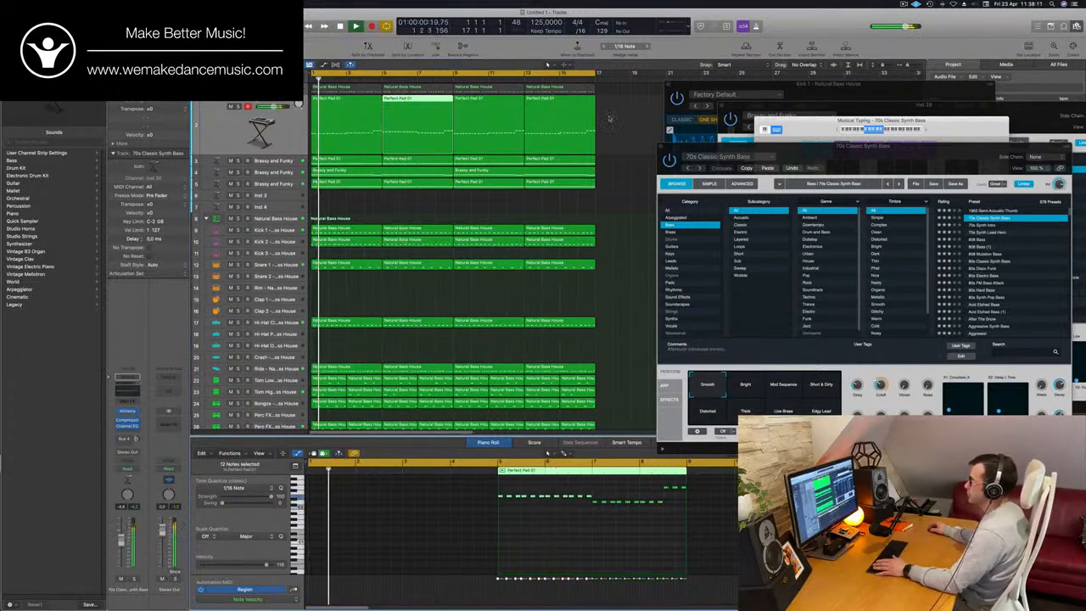
- Delete the third and fourth stab regions and join the remaining two into one eight-bar region
click(505, 127)
key(Delete)
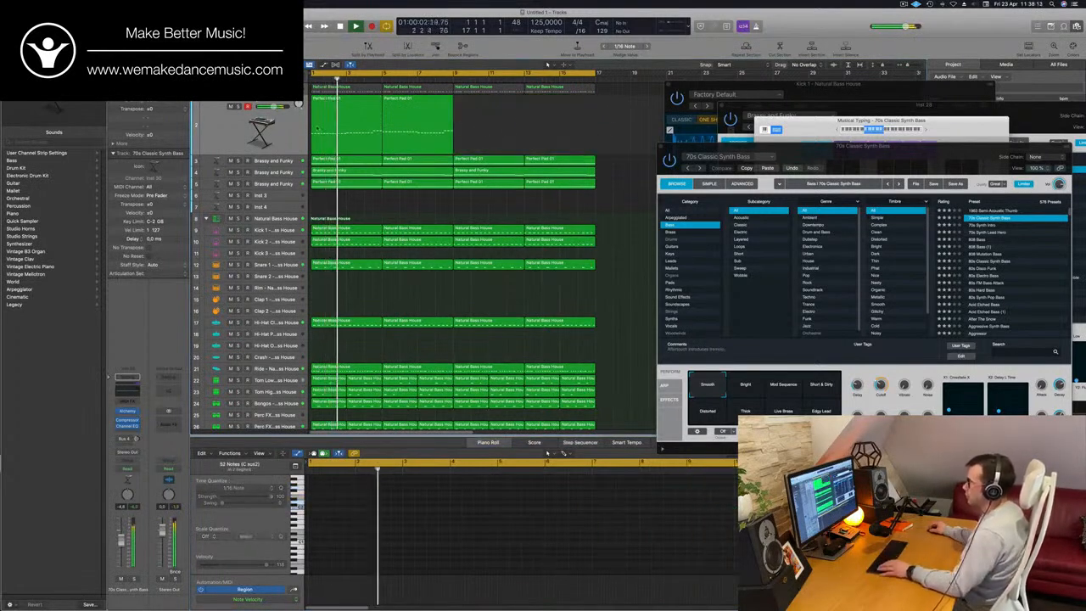
drag(505, 127, 311, 126)
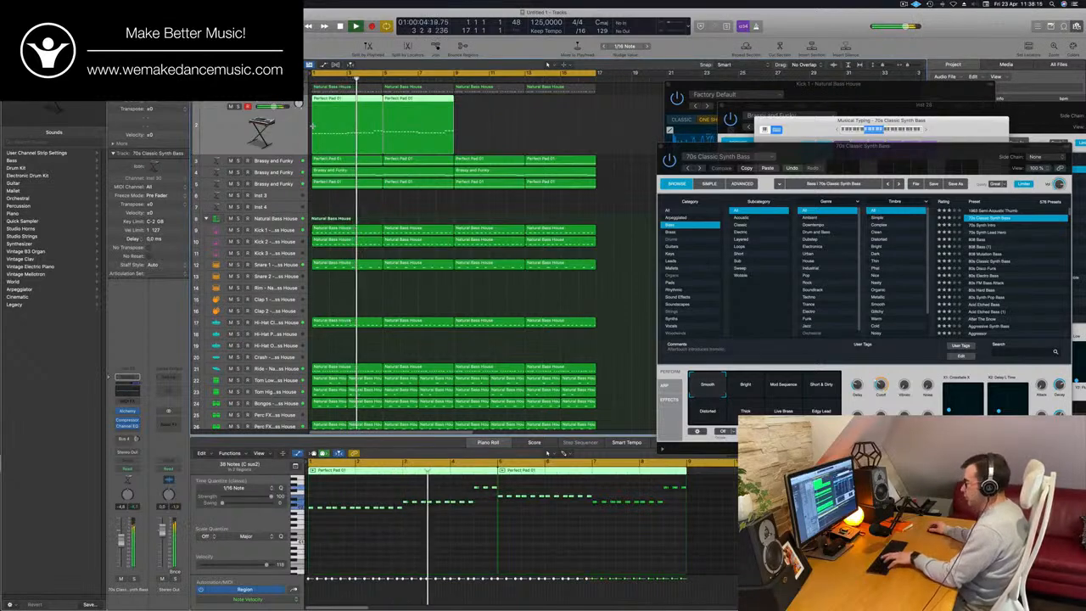
key(super+j)
key(super+l)
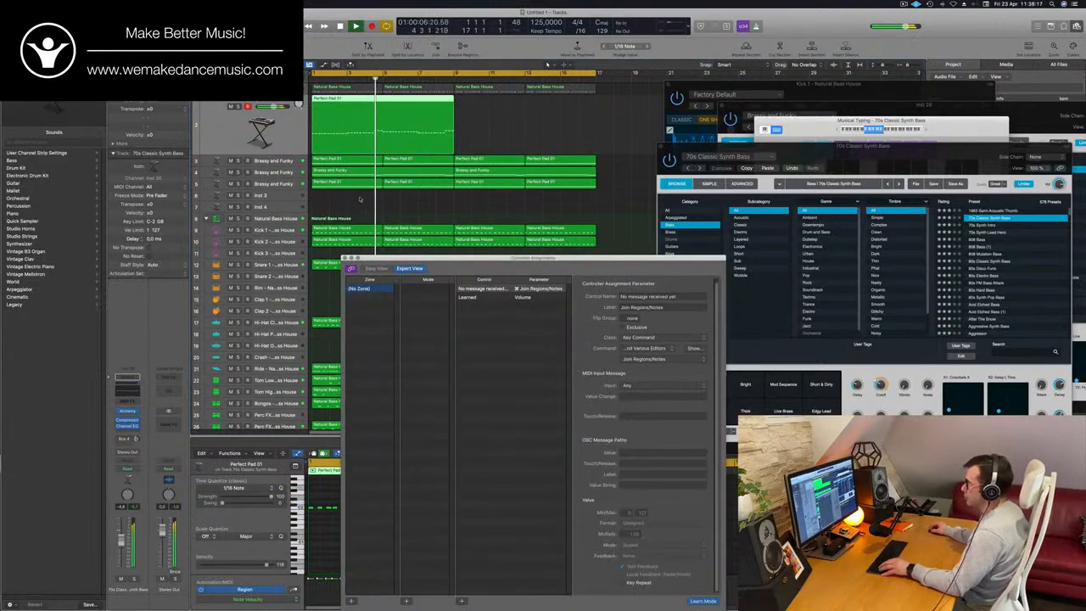
- Join the first two Perfect Pad 01 regions on the track 5 Brassy and Funky layer and close the Controller Assignments window
drag(360, 200, 407, 190)
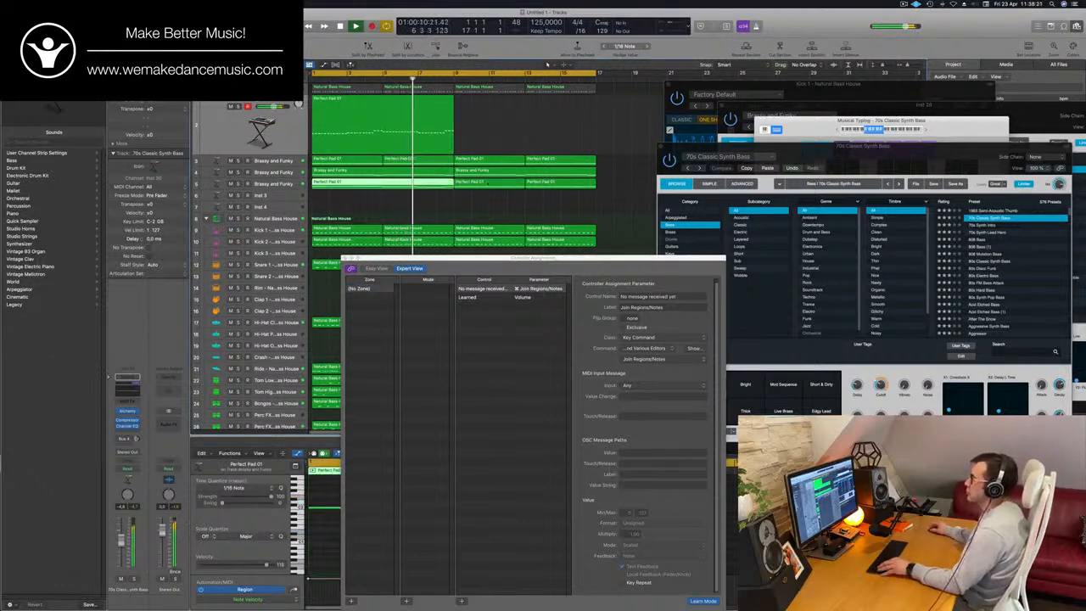
drag(563, 262, 612, 252)
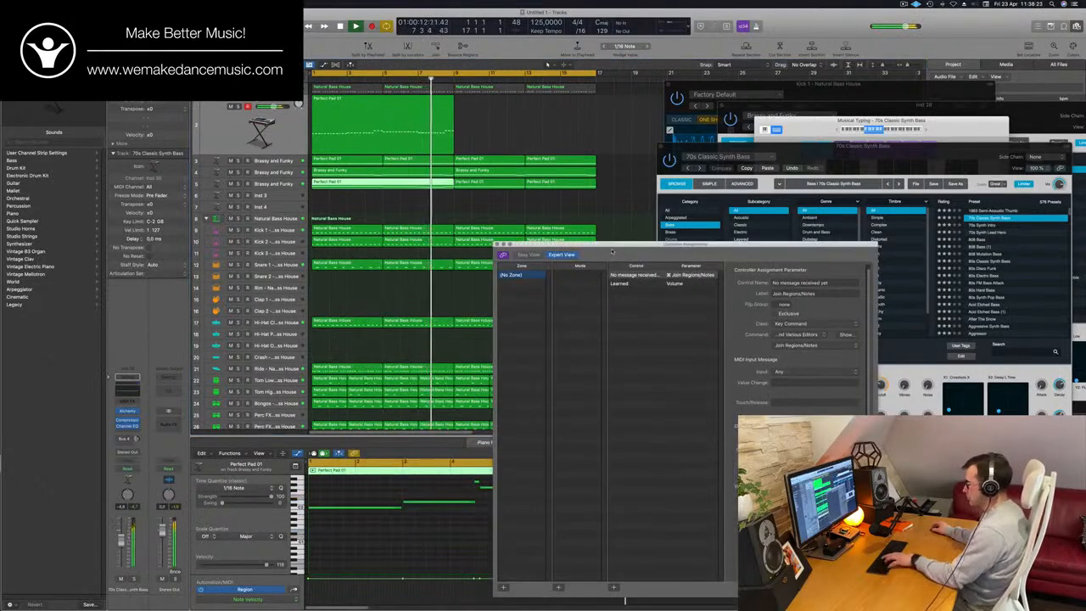
click(497, 244)
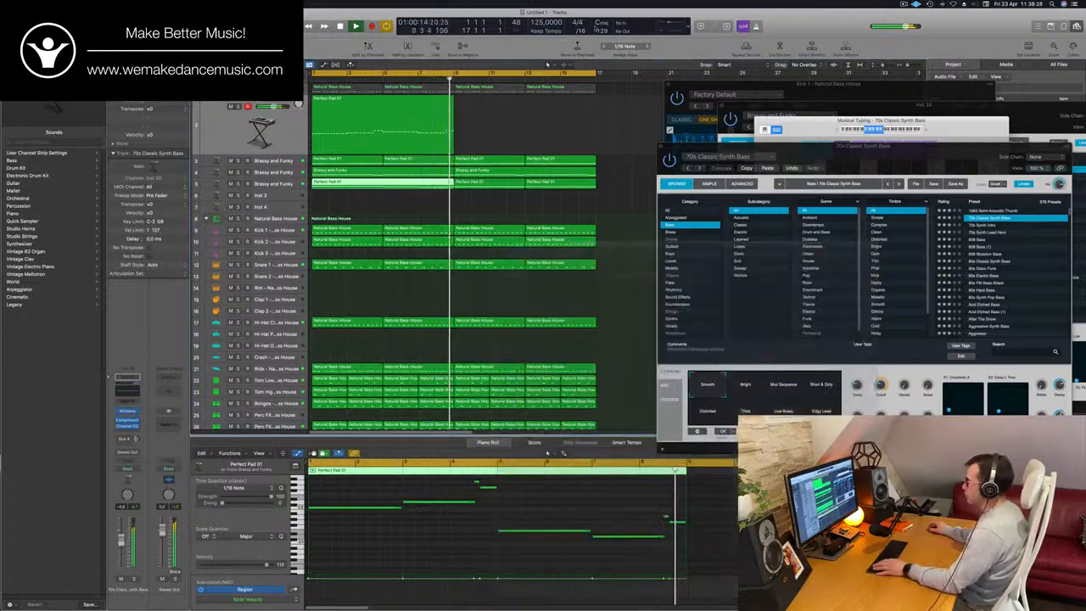
- Copy the joined eight-bar stab region to bar 9
click(376, 113)
drag(377, 113, 519, 113)
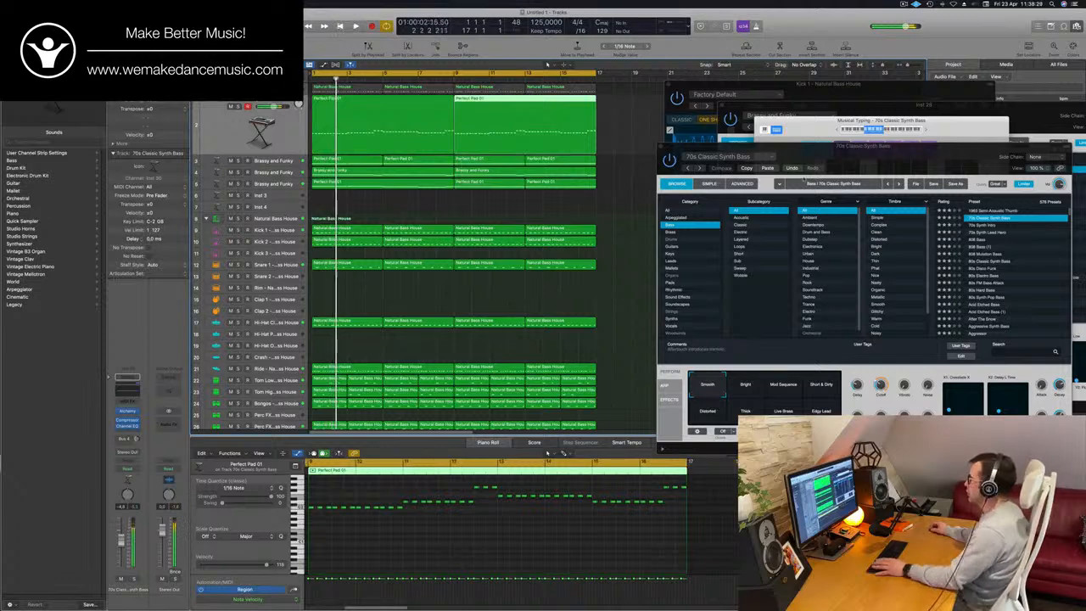
- Lower the Cutoff of the 70s Classic Synth Bass patch while the stab plays
drag(848, 148, 644, 135)
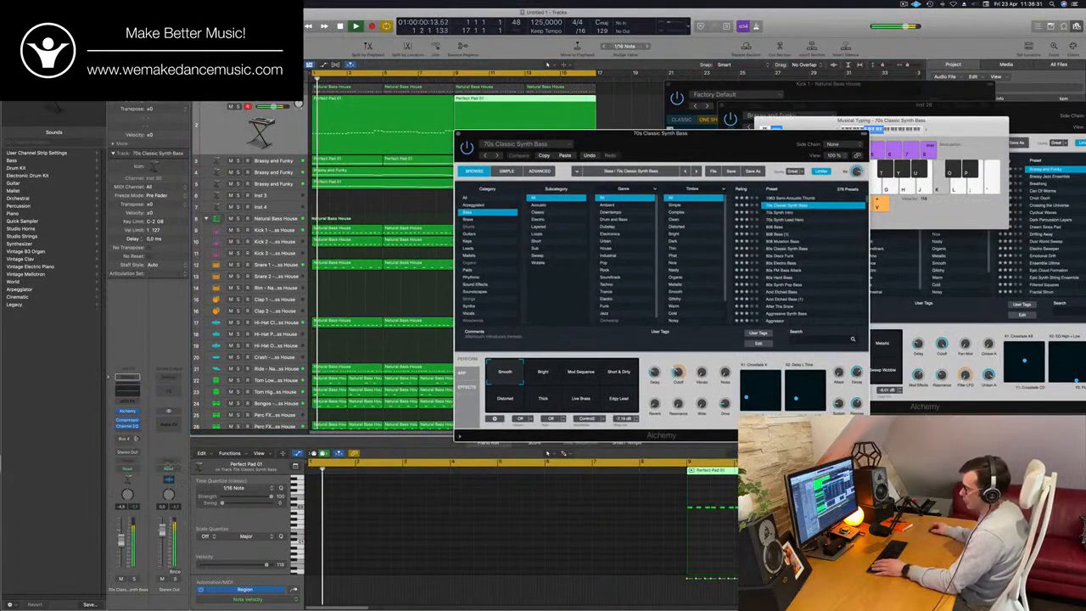
drag(678, 372, 680, 401)
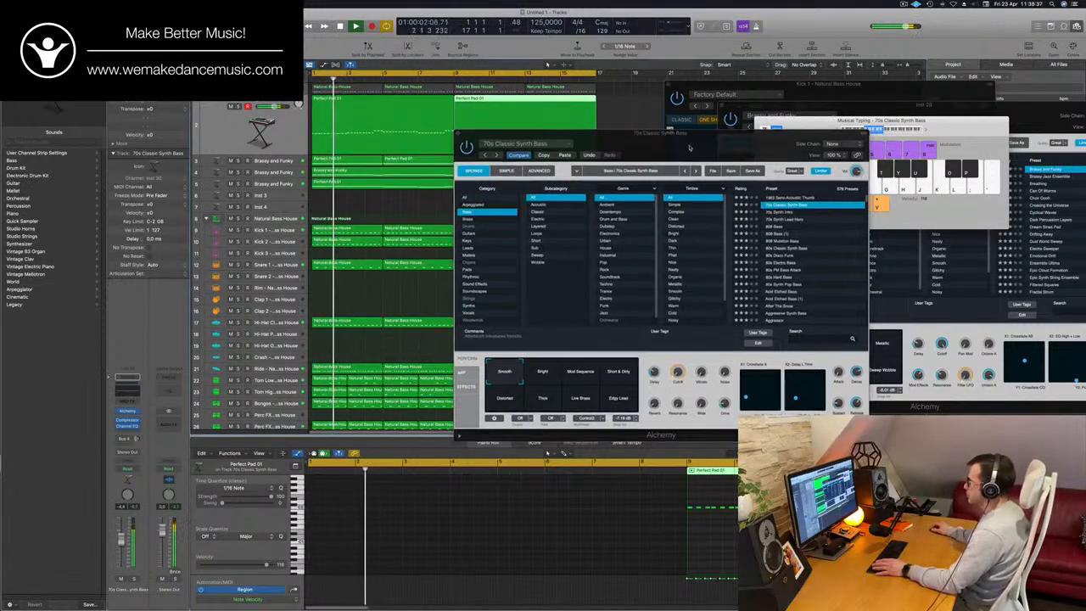
drag(689, 149, 675, 152)
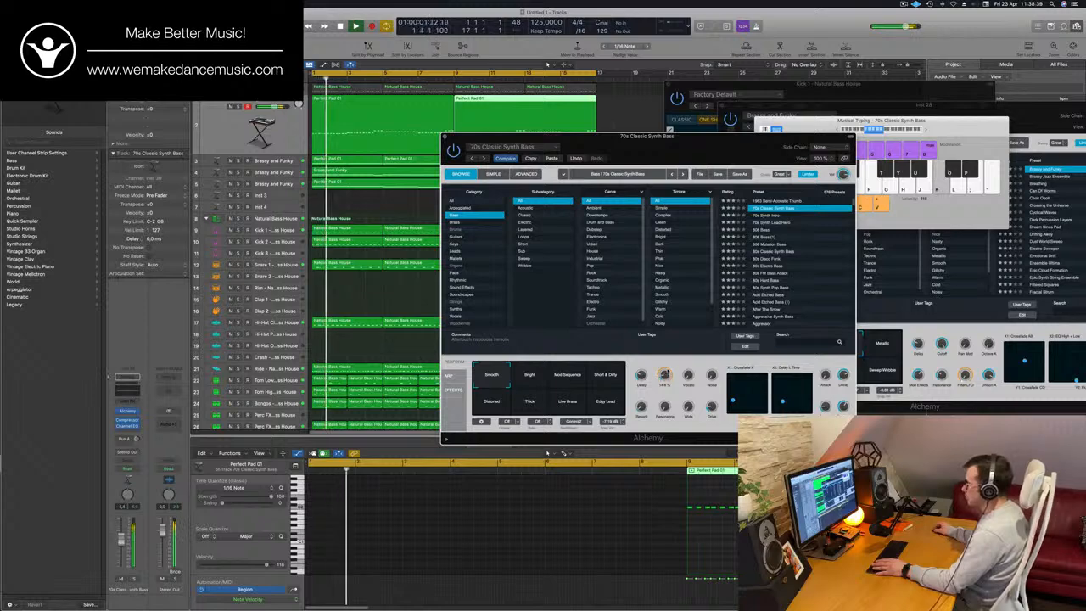
drag(649, 136, 723, 111)
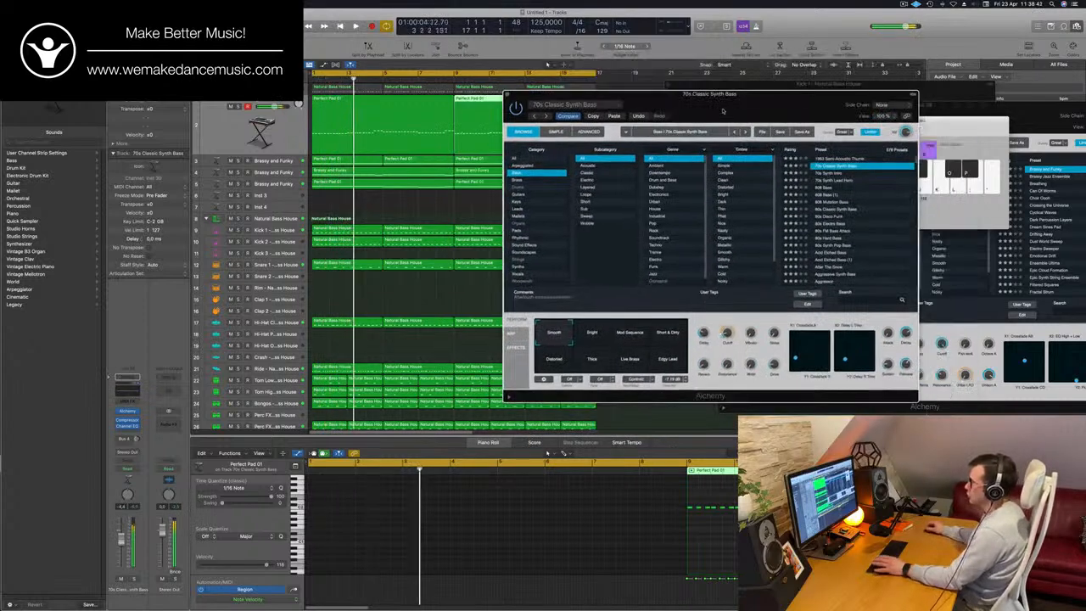
- Audition the patch's other performance snapshots, including Bright, Mod Sequence, Short & Dirty, Thick and Live Brass, and return to Smooth
click(598, 334)
click(629, 335)
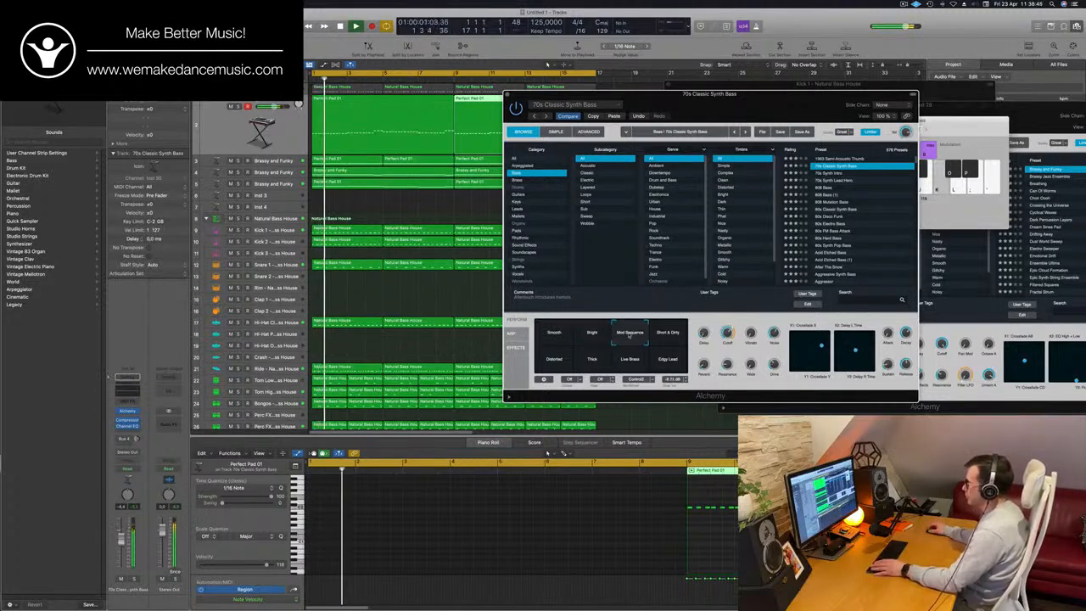
click(676, 334)
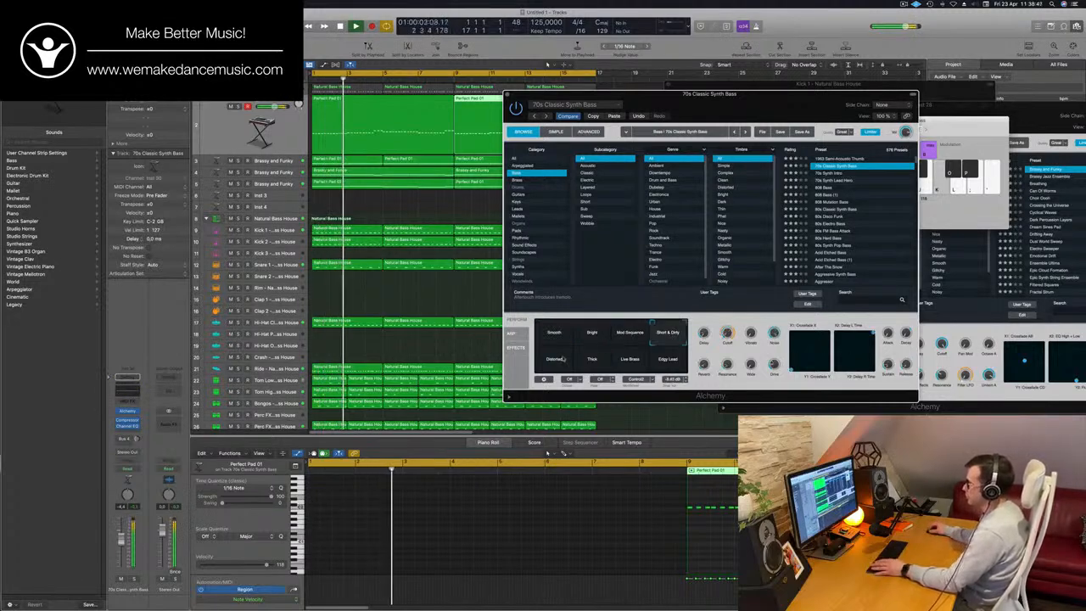
click(587, 360)
click(629, 359)
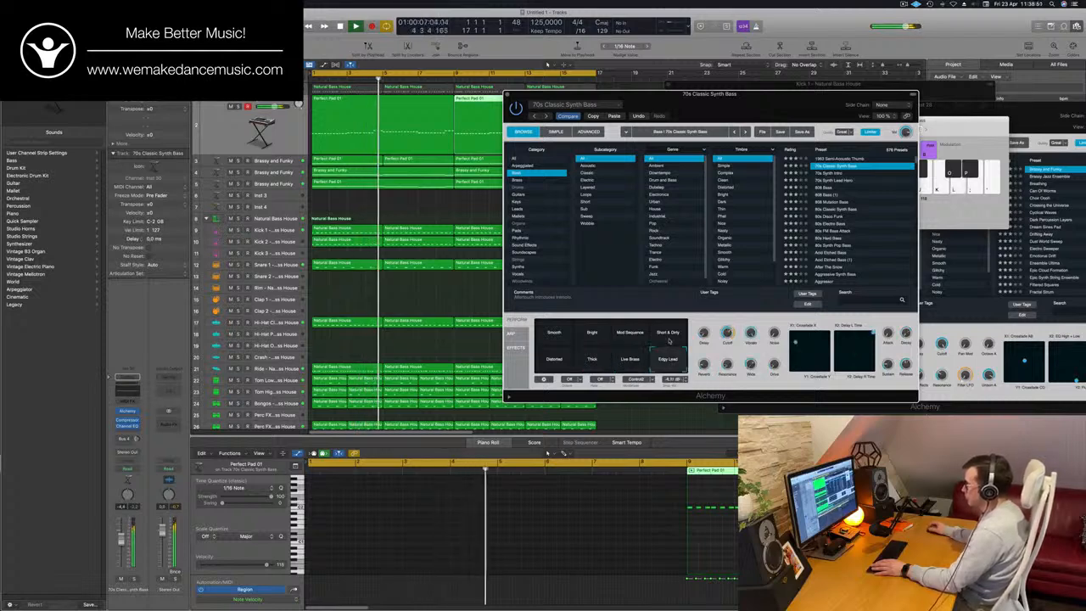
click(565, 338)
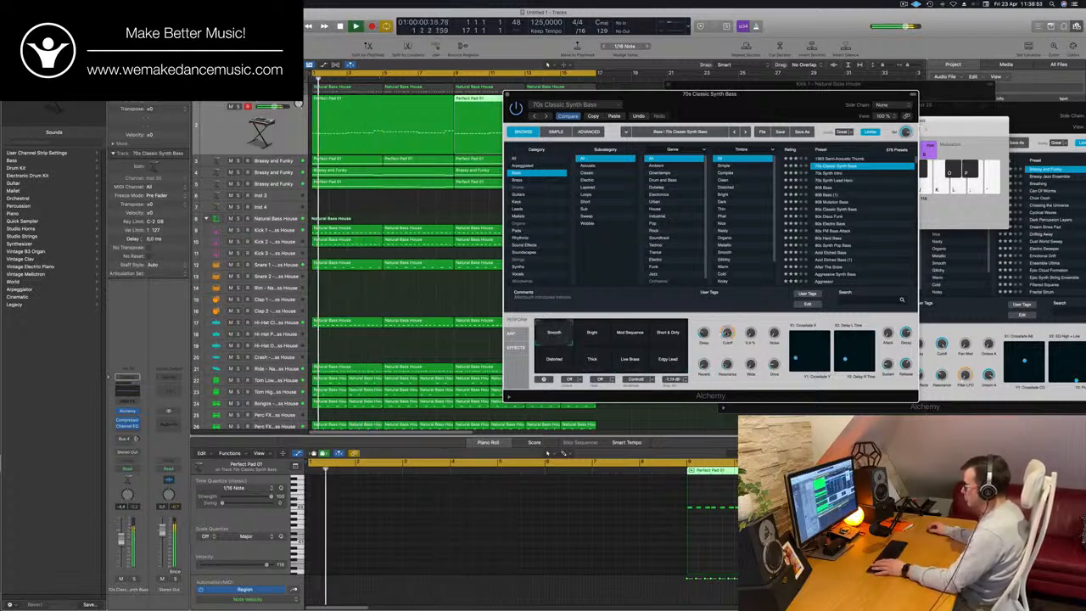
mouse_move(727, 333)
drag(644, 93, 587, 100)
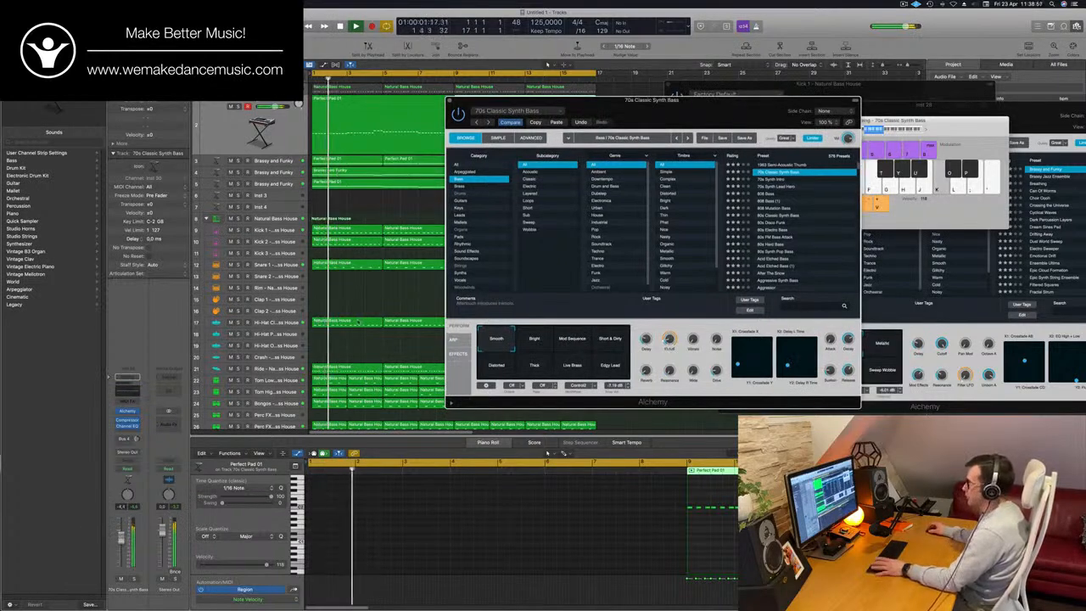
drag(680, 109, 713, 169)
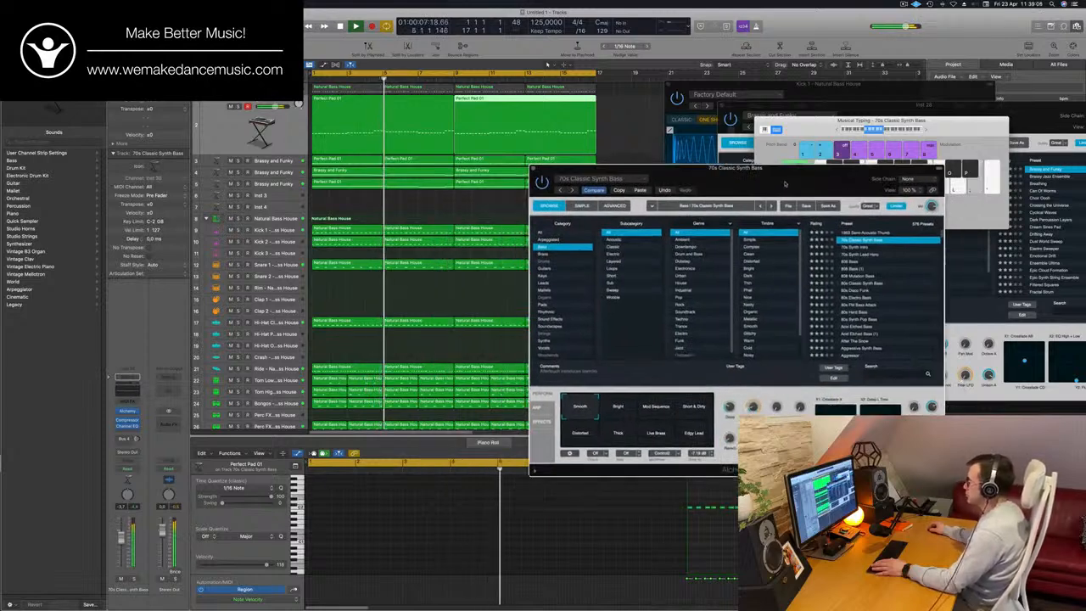
drag(785, 183, 772, 201)
scroll(492, 180, down, 5)
scroll(492, 181, up, 1)
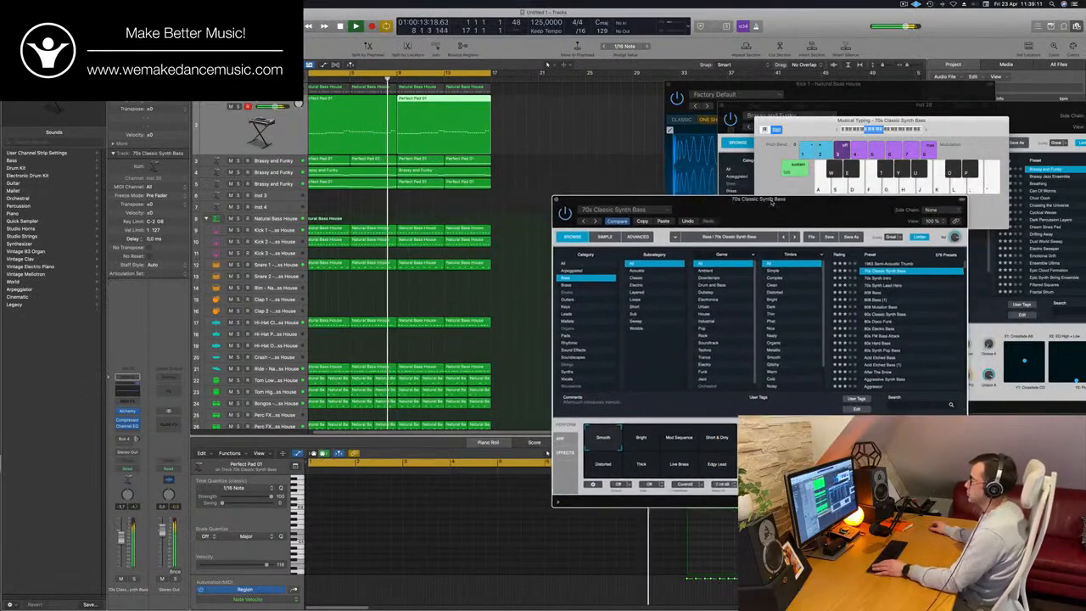
scroll(475, 189, up, 3)
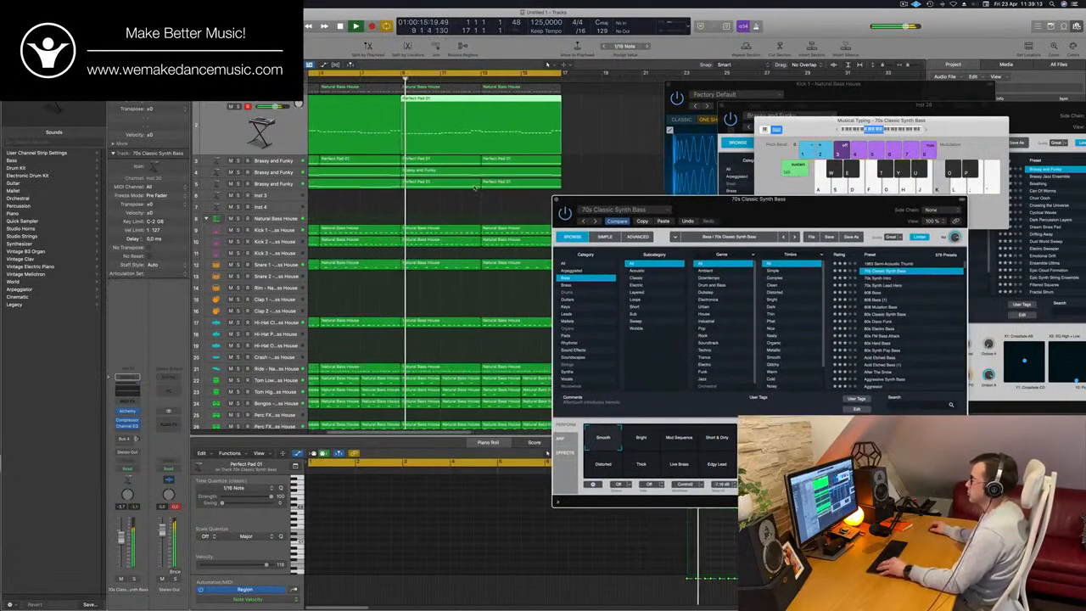
scroll(476, 187, down, 1)
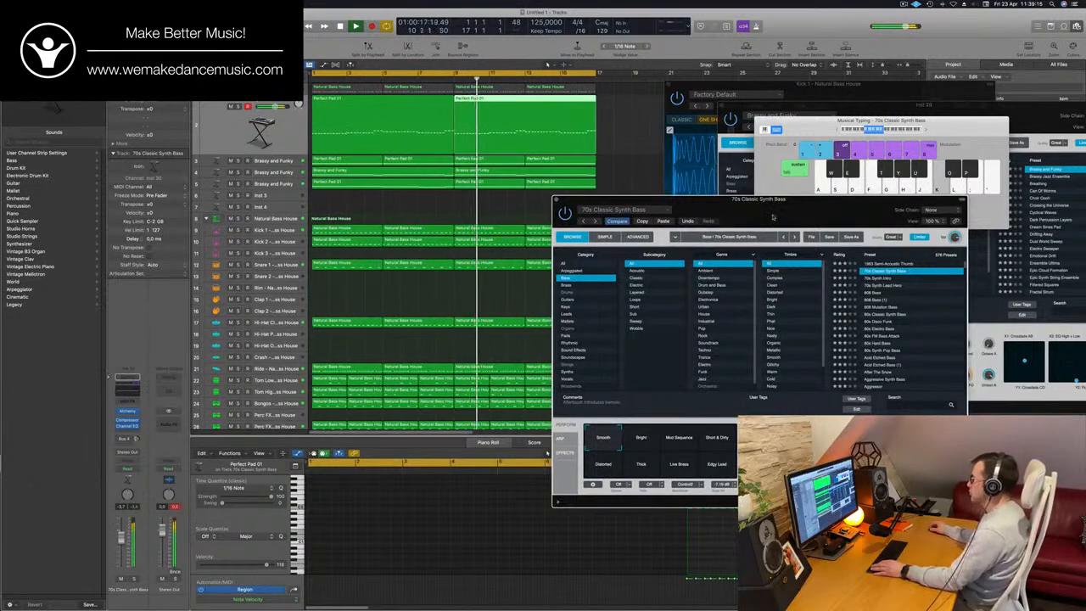
- Audition Alchemy's bass presets one after another against the playing groove, from 70s Synth Intro down to Agile Synth Bass
drag(772, 216, 497, 276)
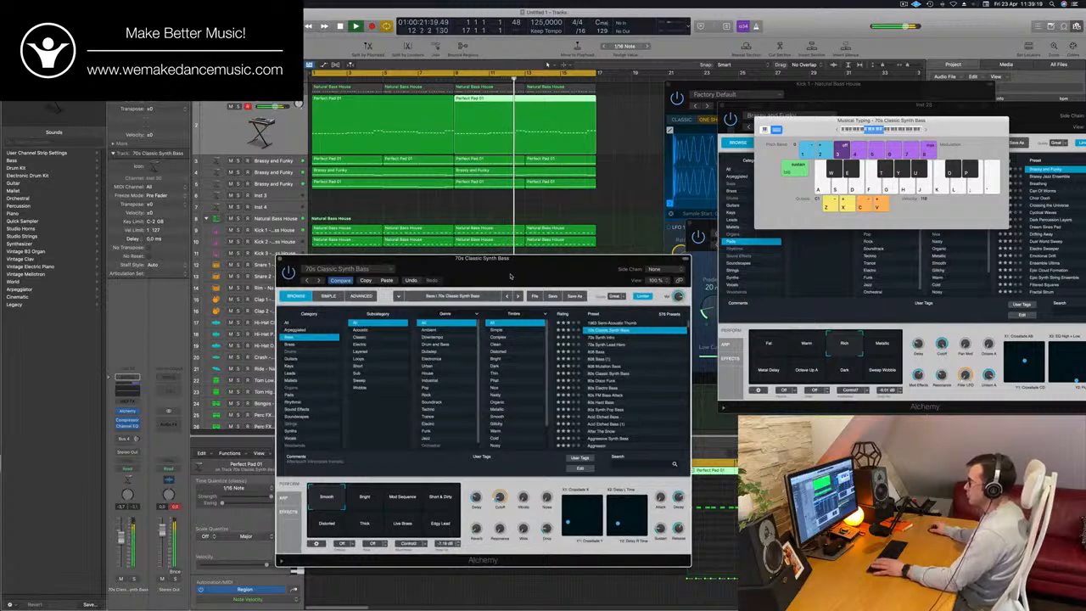
click(592, 338)
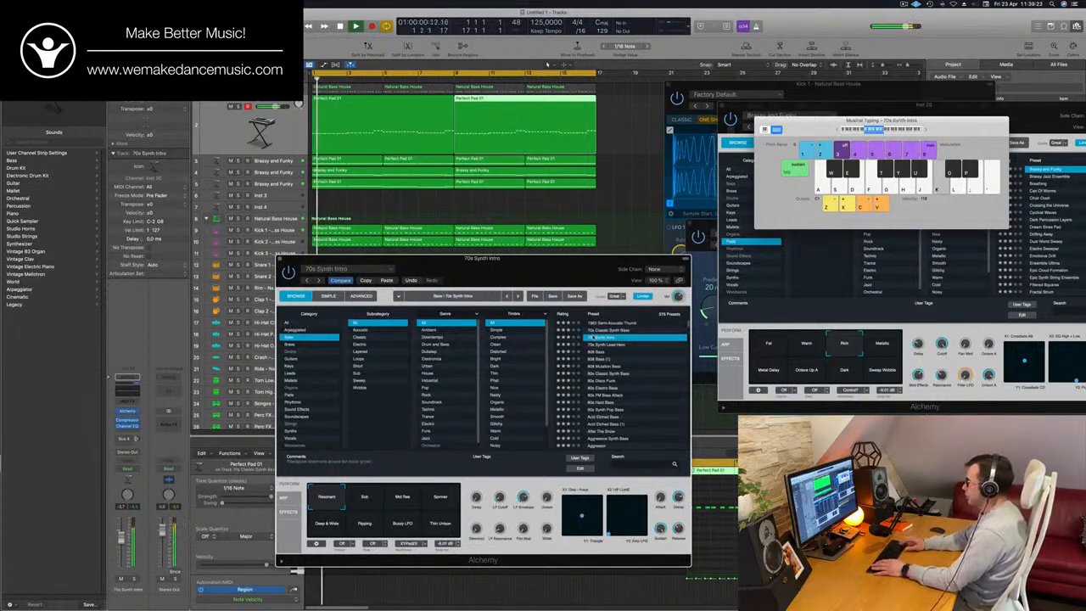
key(Down)
key(Down)
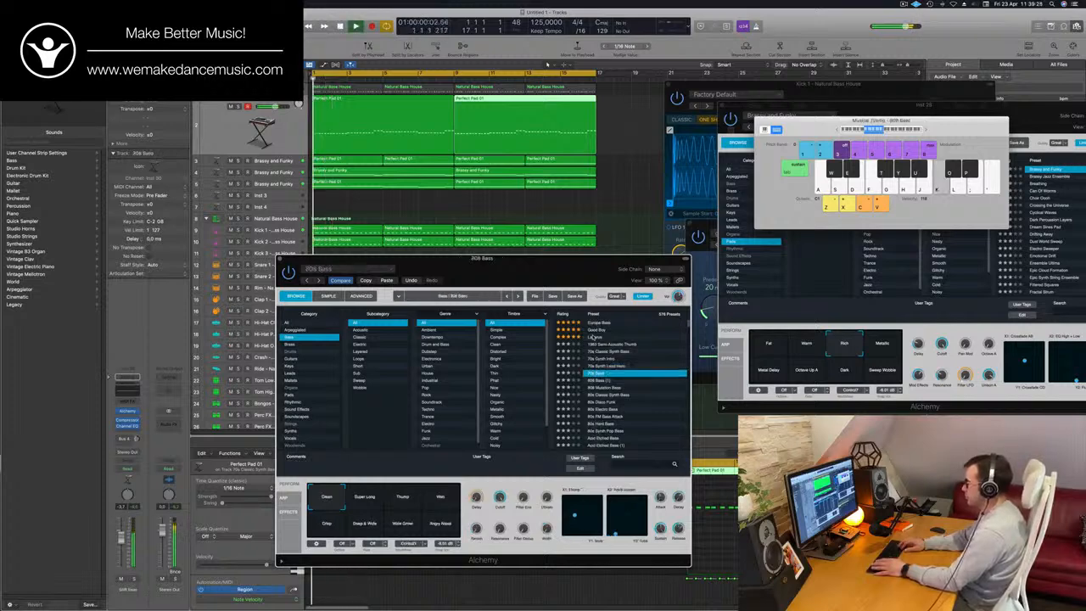
key(Down)
key(Down)
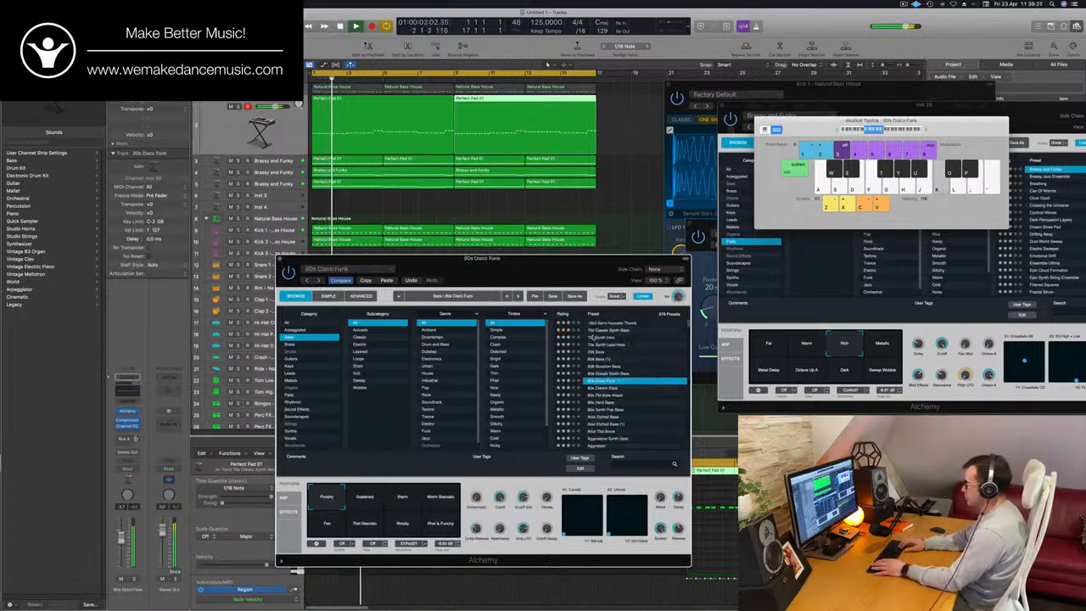
key(Down)
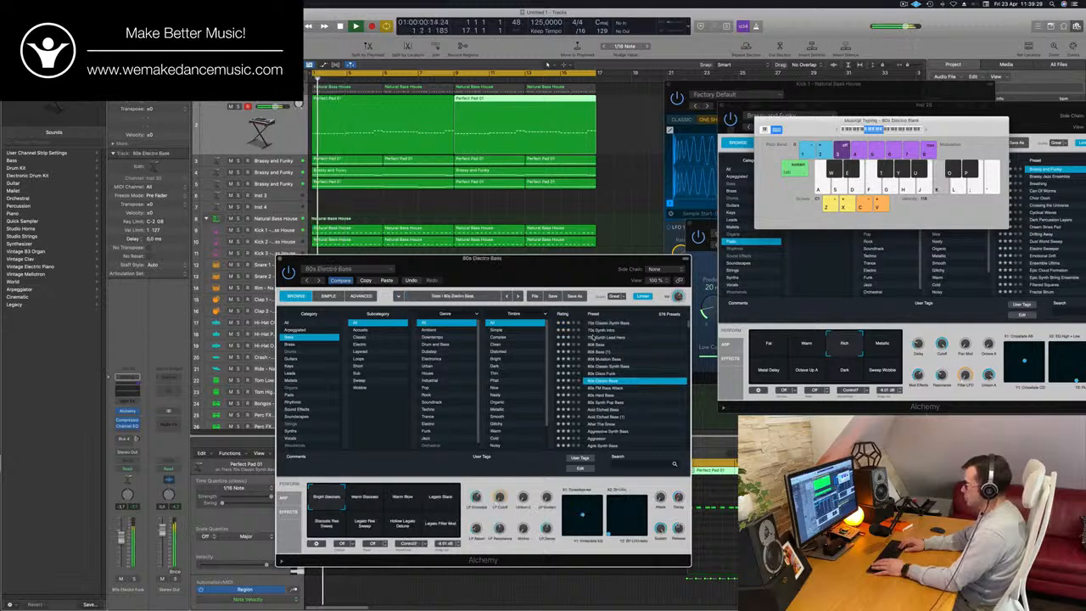
key(Down)
key(Down)
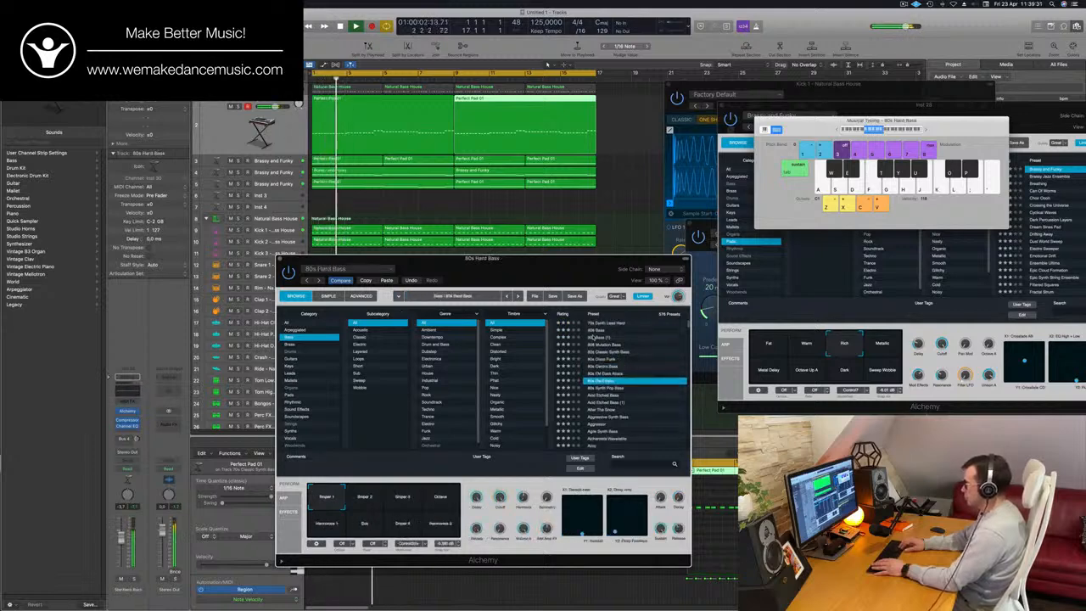
key(Down)
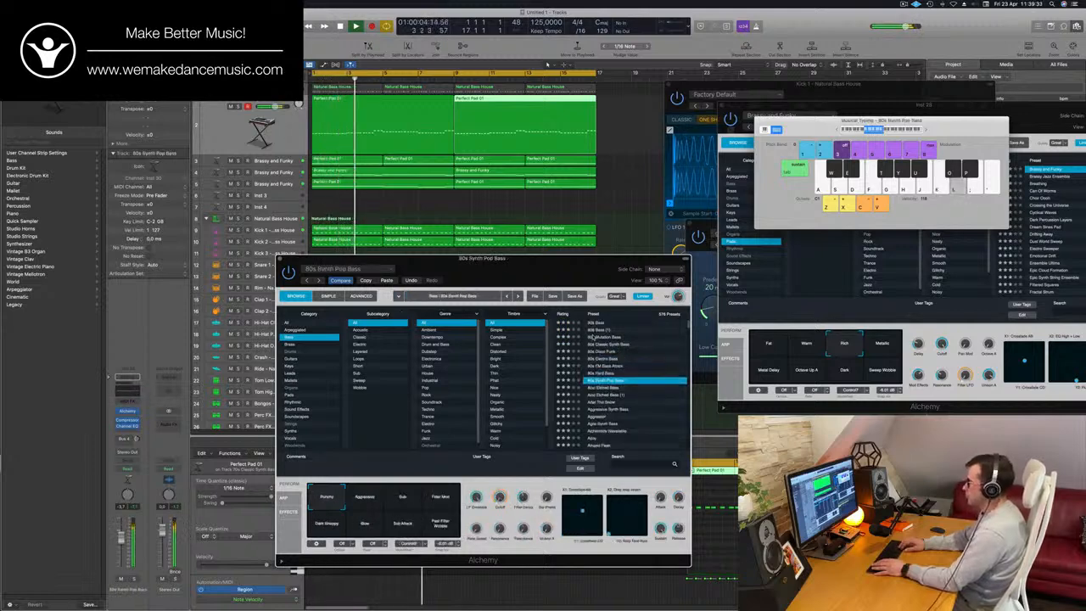
key(Down)
key(Down)
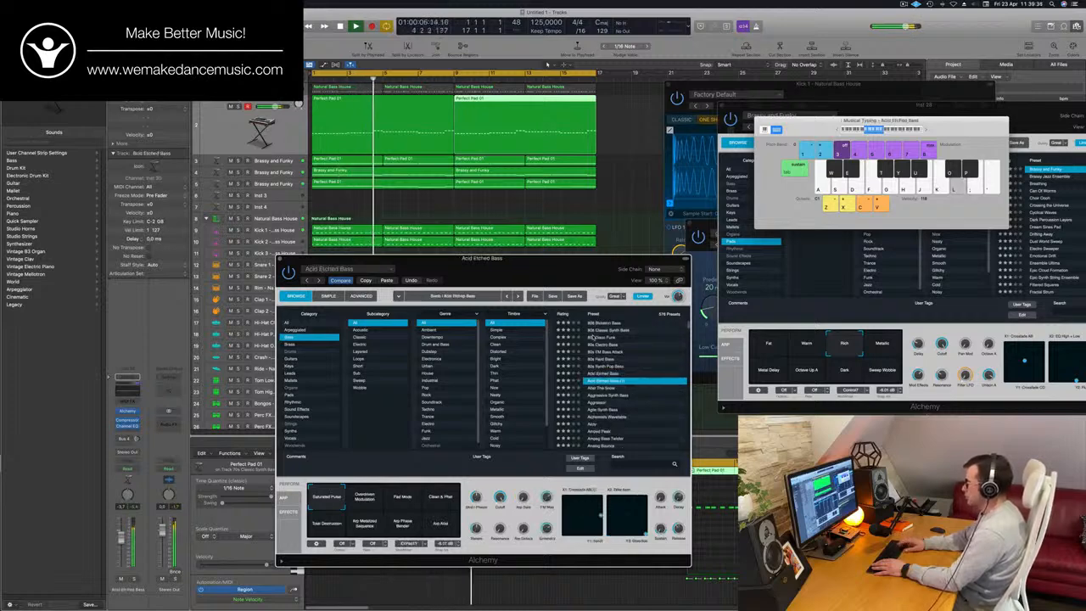
key(Down)
key(Down)
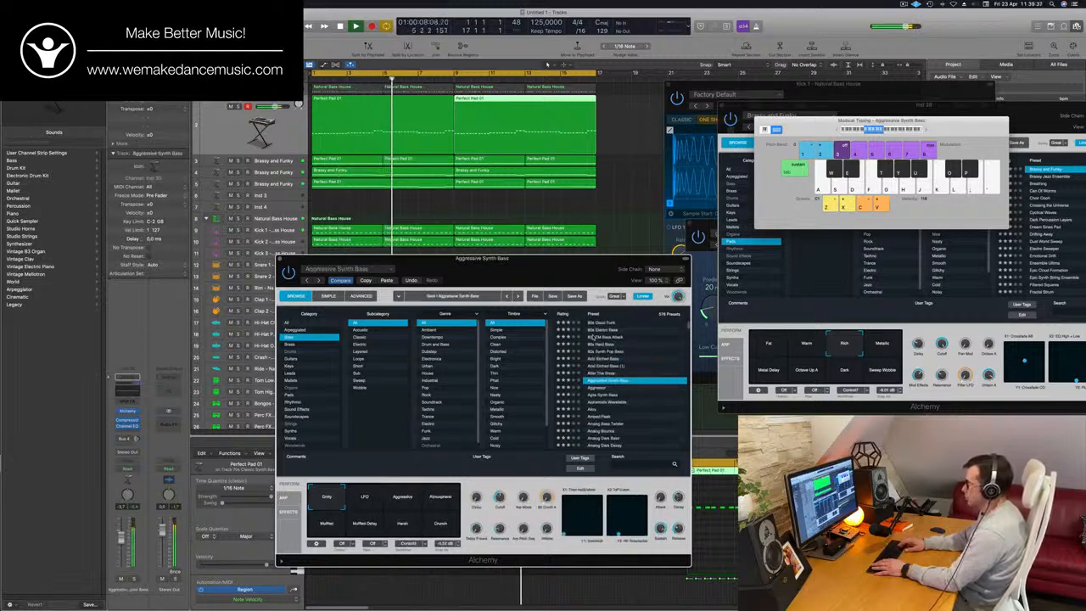
key(Down)
key(Down)
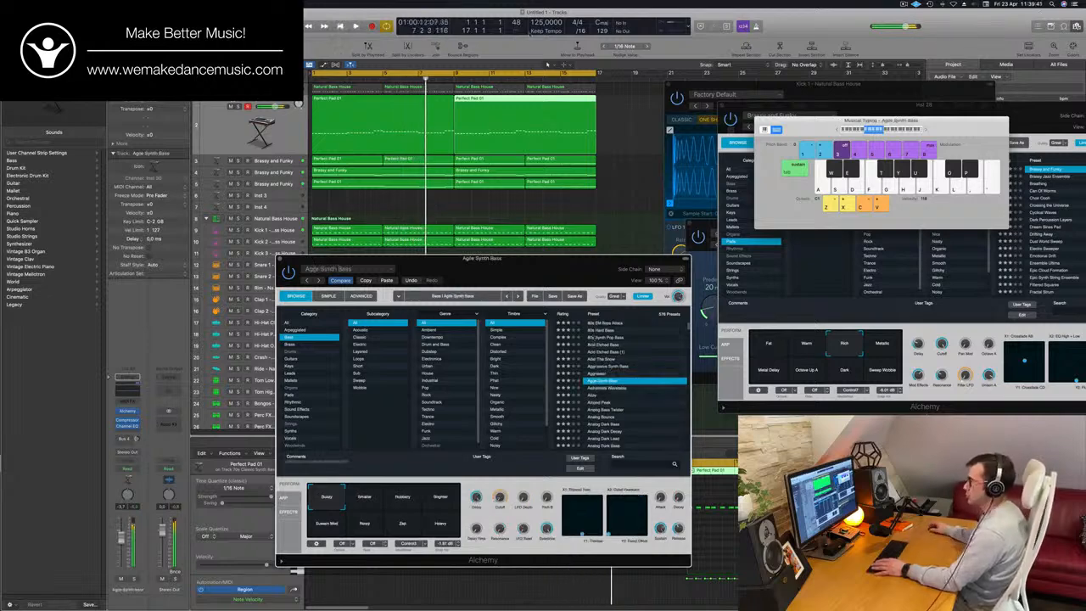
- Restart playback and audition Agile Synth Bass's Smaller, Rubbery, Brighter and Heavy snapshots, returning to Buzzy
drag(517, 271, 683, 114)
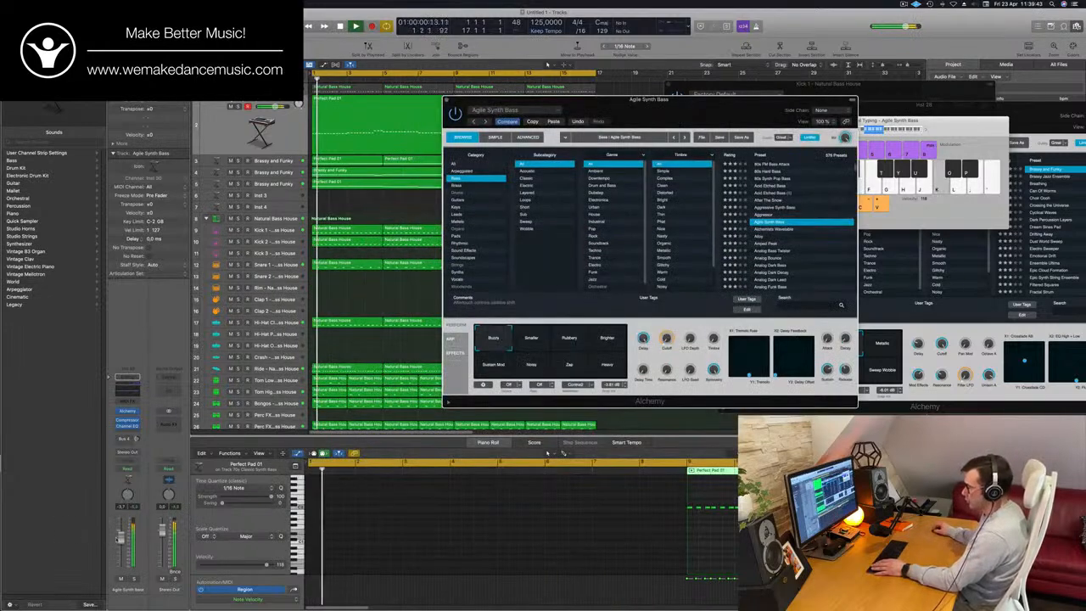
key(space)
key(space)
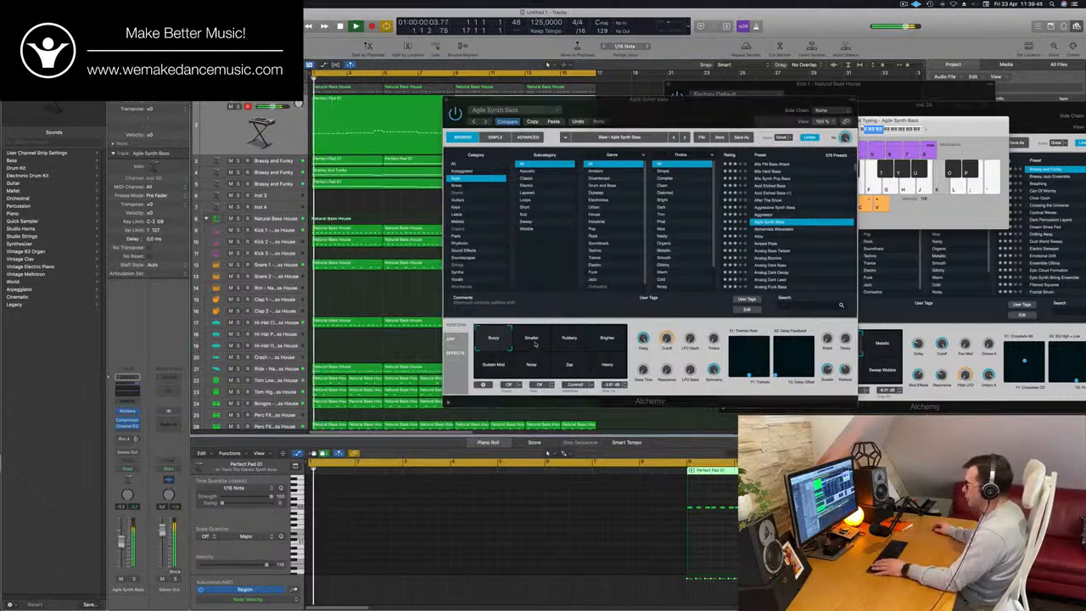
click(536, 341)
click(575, 343)
click(606, 342)
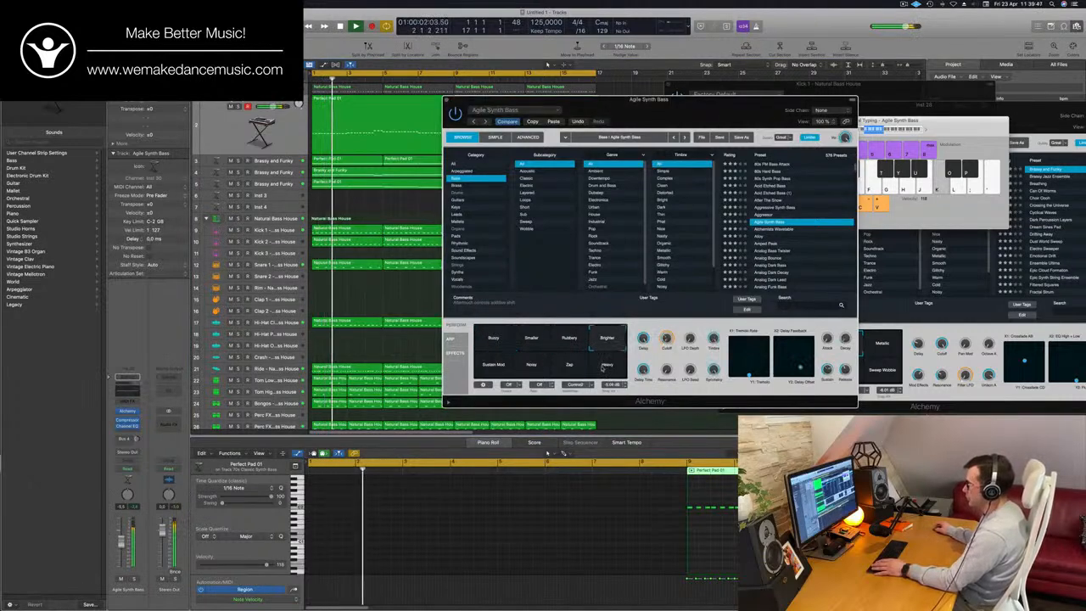
click(608, 368)
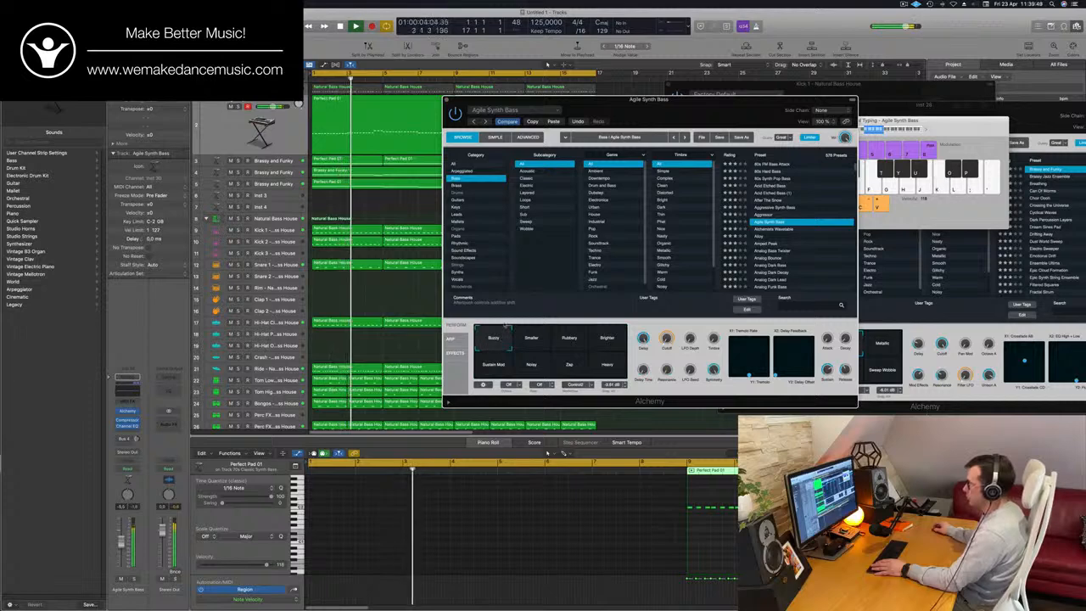
- Continue auditioning the bass presets following Agile Synth Bass, through Analog Bass Twister to Analog Bounce
drag(618, 100, 522, 131)
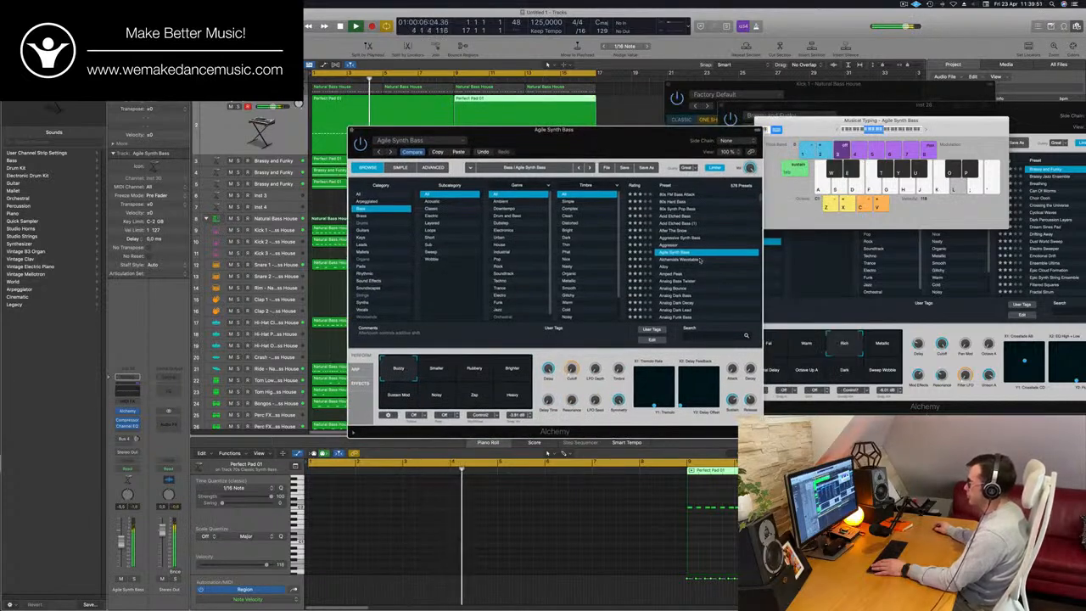
key(Down)
key(Down)
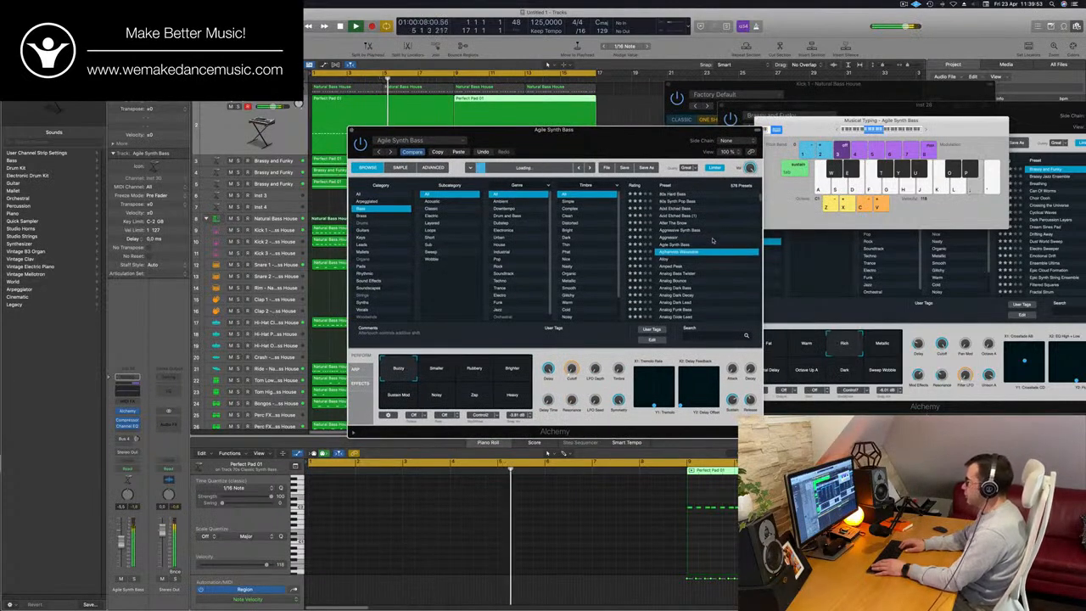
key(Down)
key(Down)
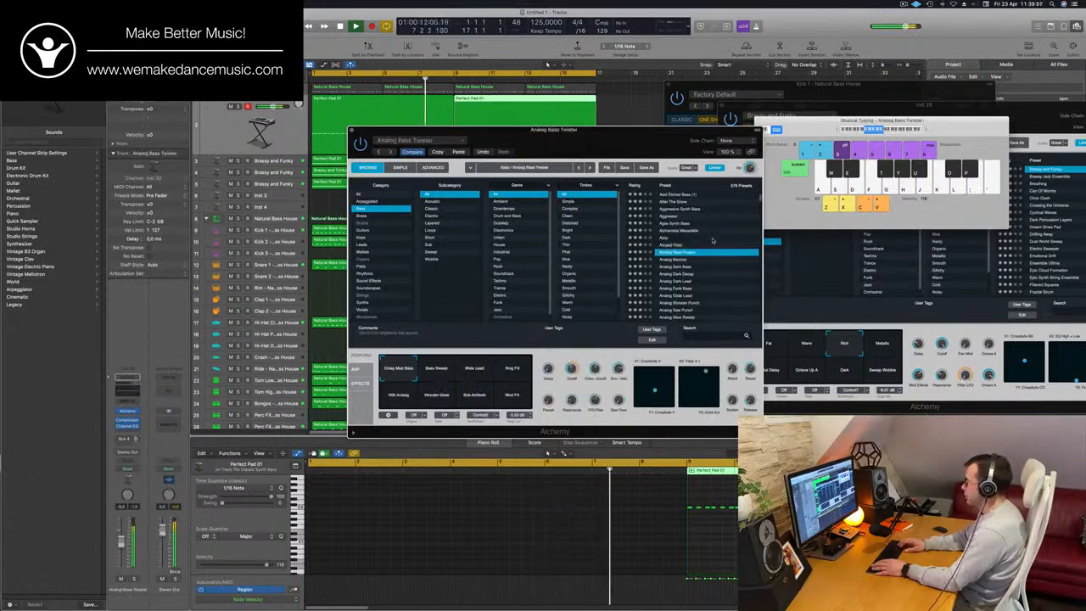
key(Down)
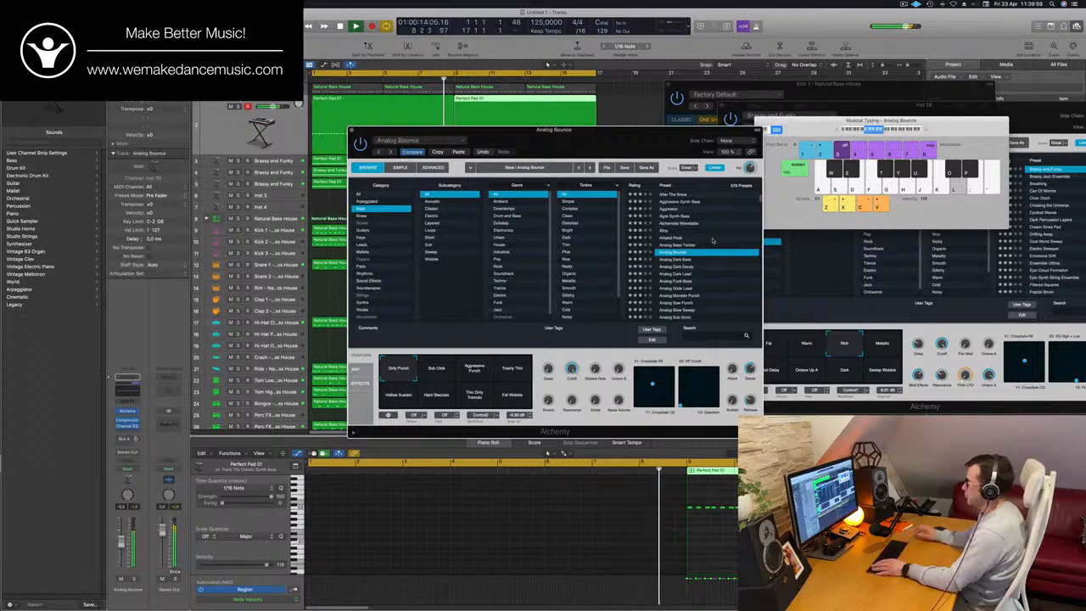
drag(670, 145, 777, 127)
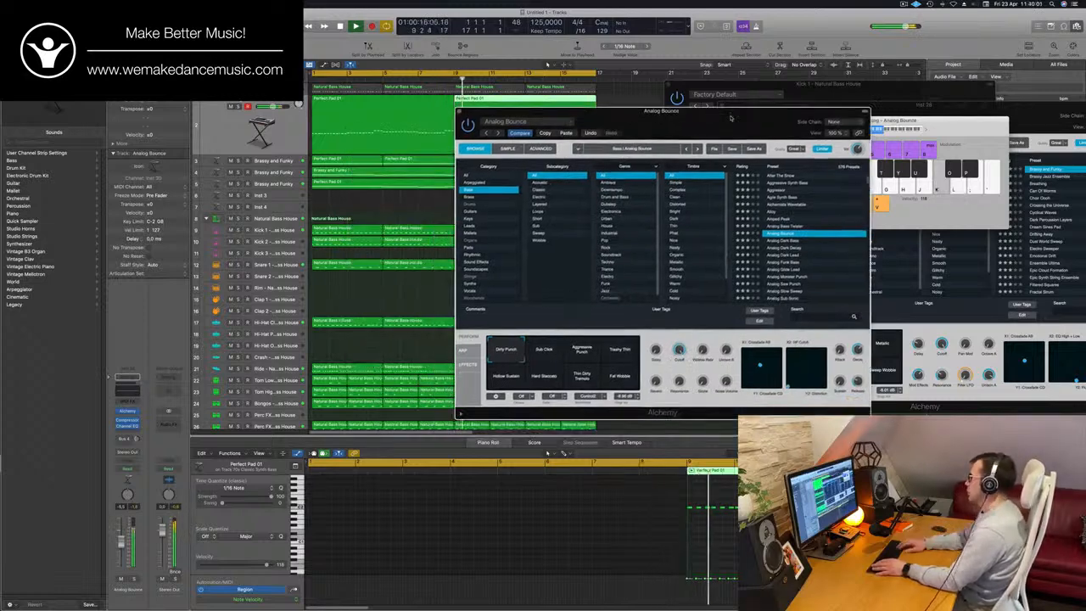
- Audition the bass presets from Analog Dark Bass onward and load Analogue Happiness on the bass track
key(Down)
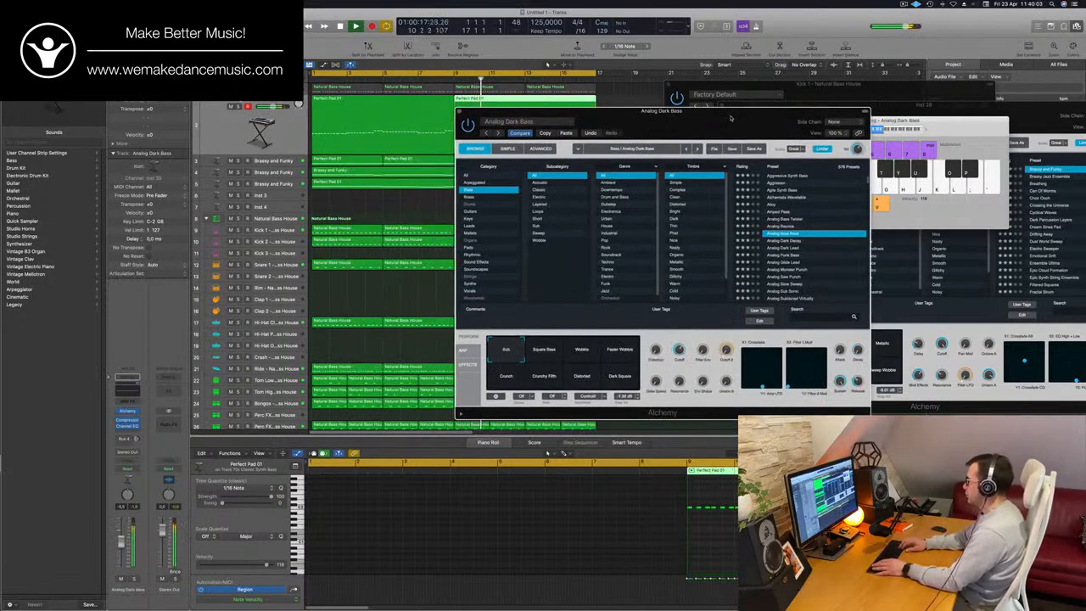
key(Down)
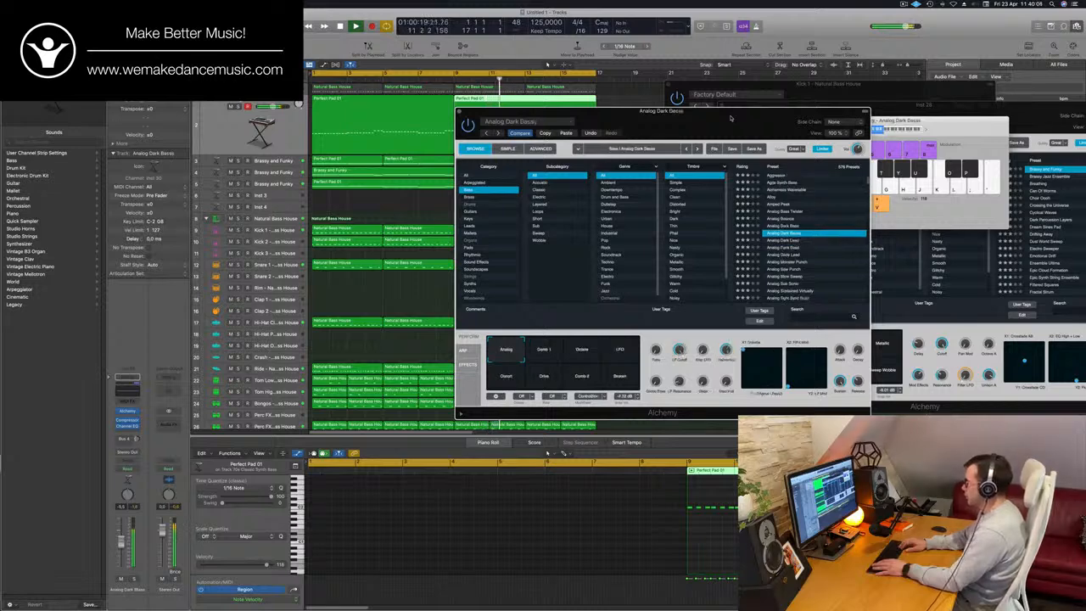
key(Down)
key(Down)
key(Down)
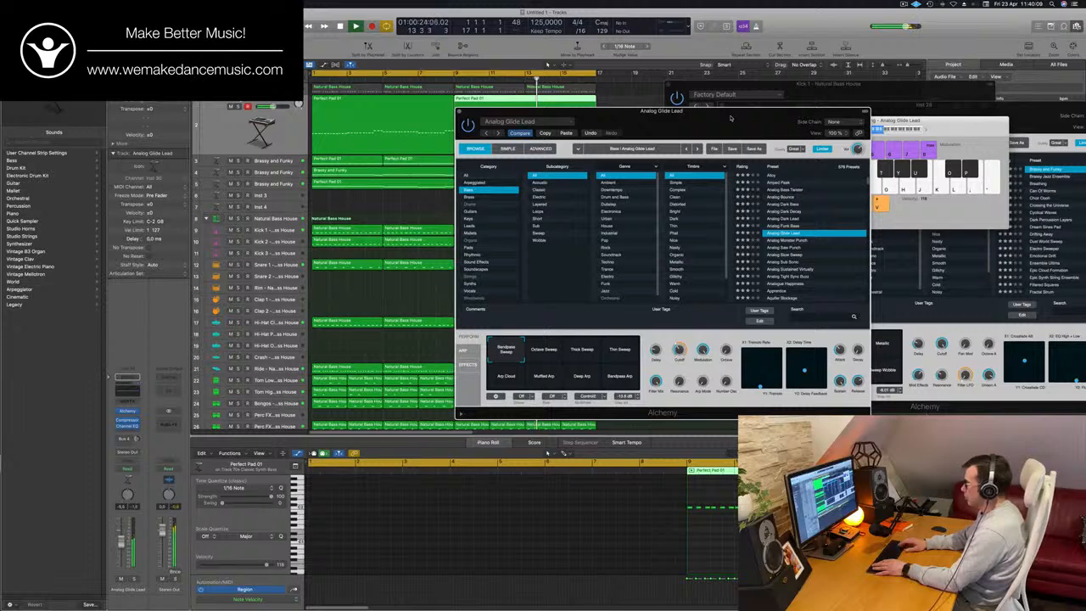
key(Down)
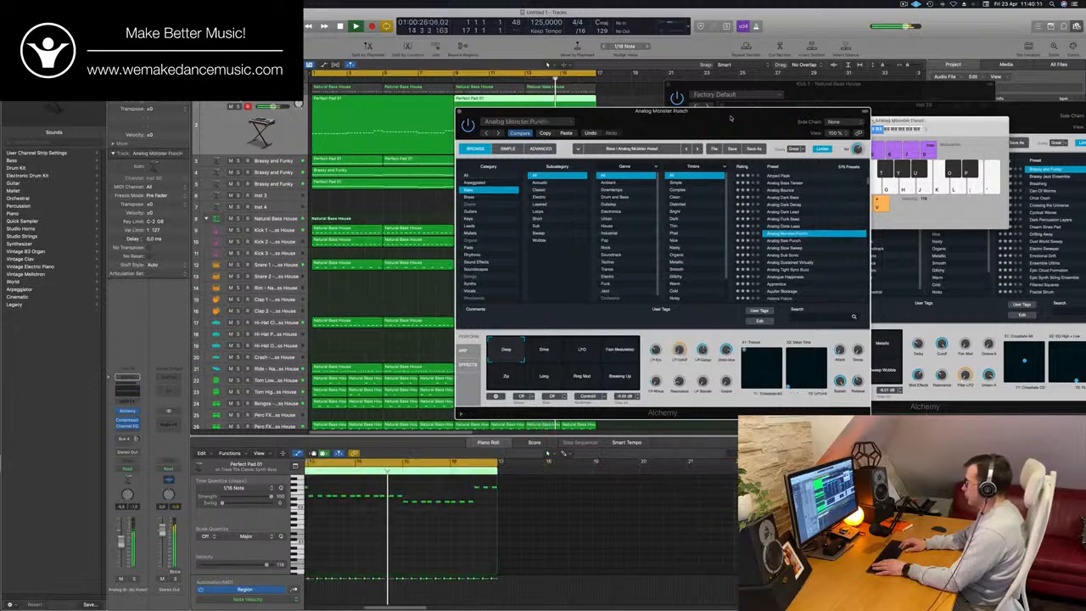
key(Down)
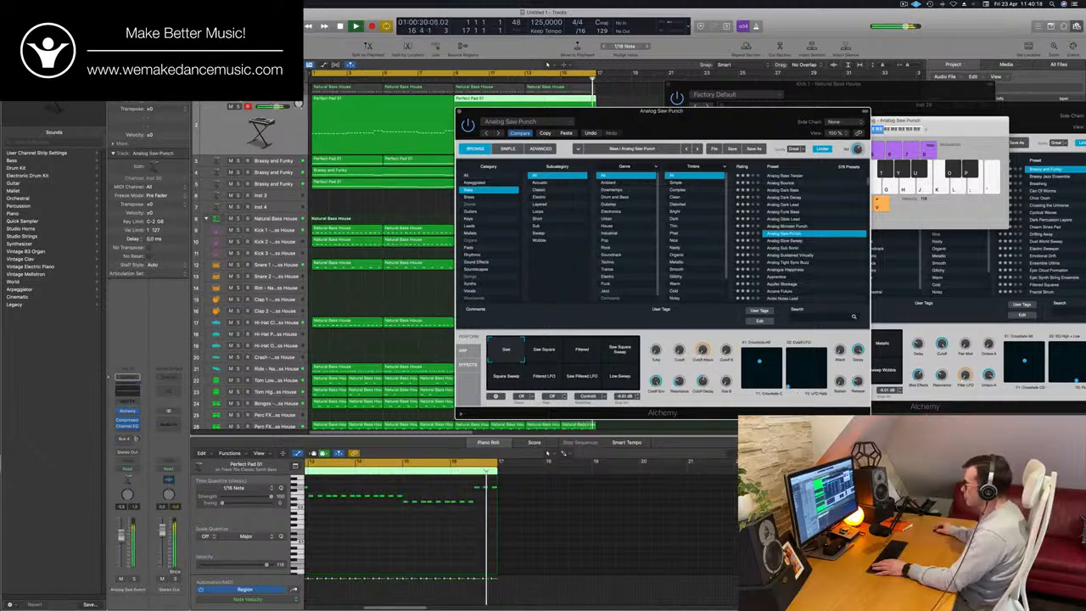
key(Down)
key(Down)
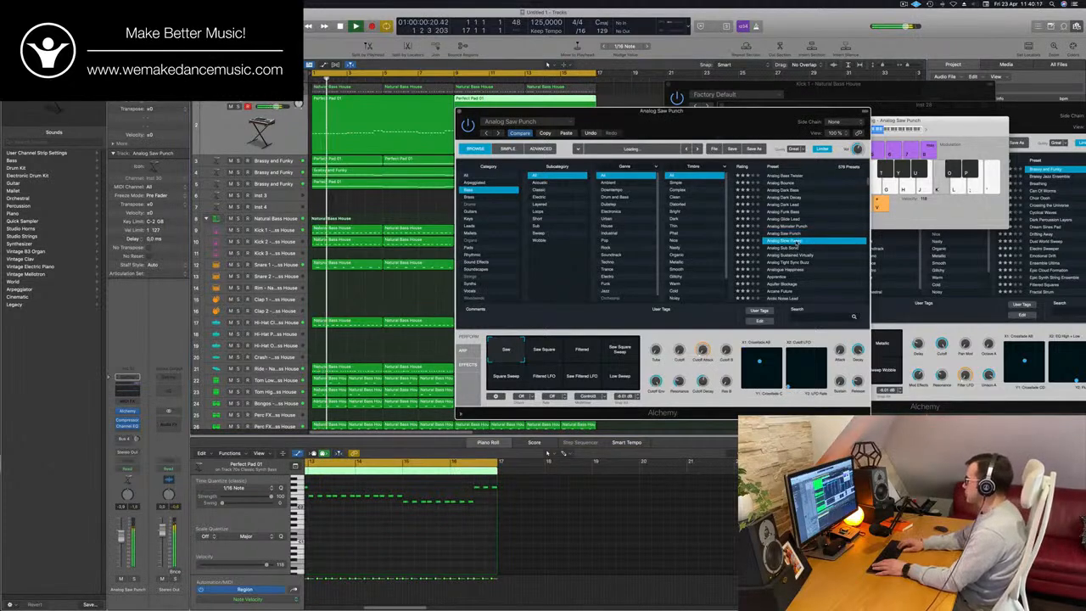
key(Down)
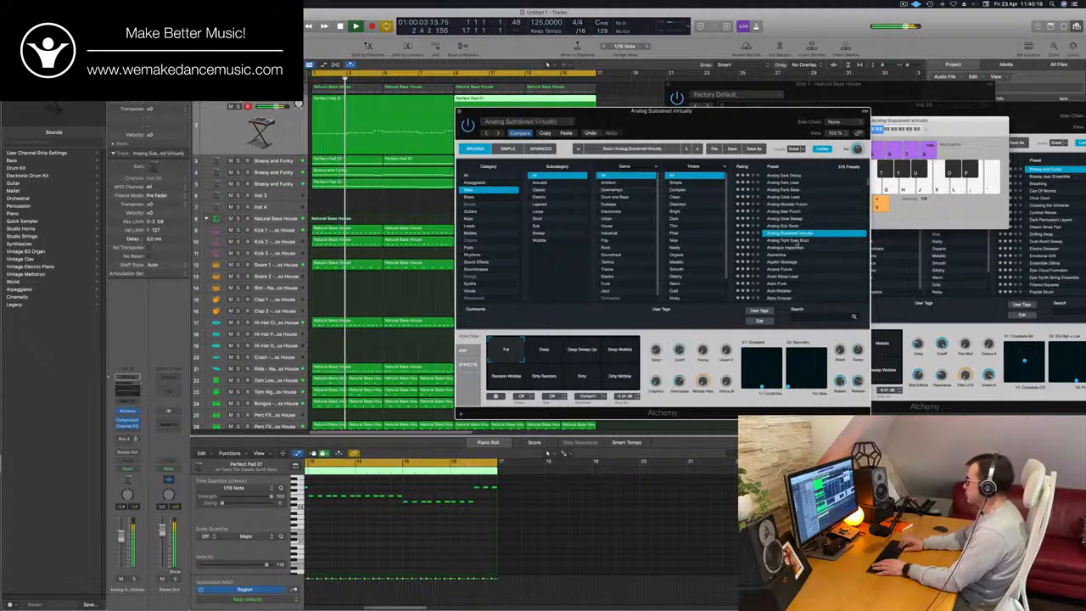
key(Down)
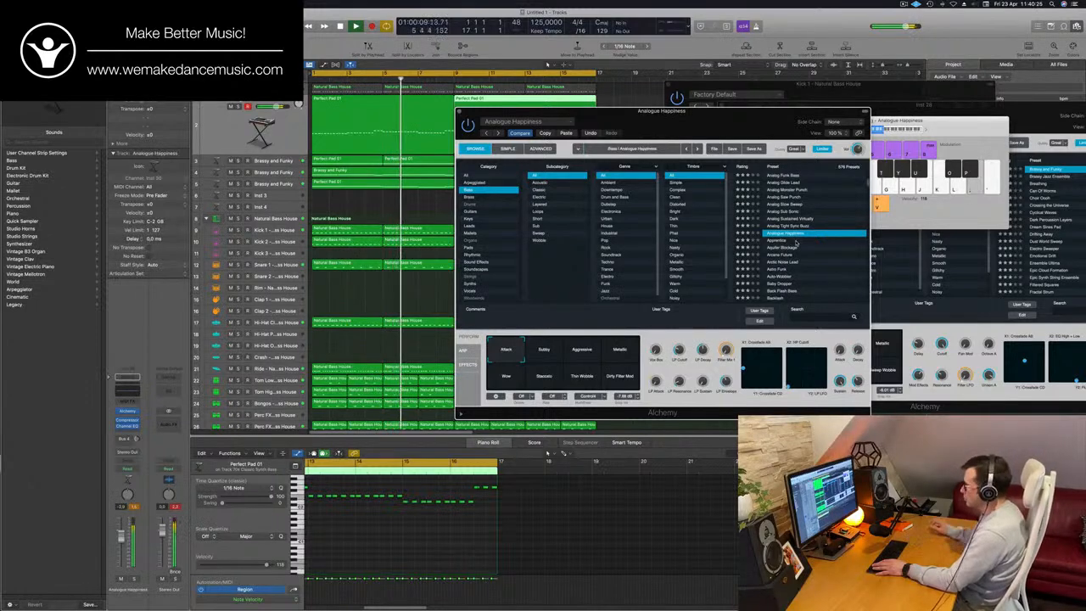
- Replay the groove from the start, audition Analogue Happiness's snapshots including Aggressive, Wow, Staccato and Dirty Filter Mod, and return to Attack
key(Return)
drag(764, 121, 816, 115)
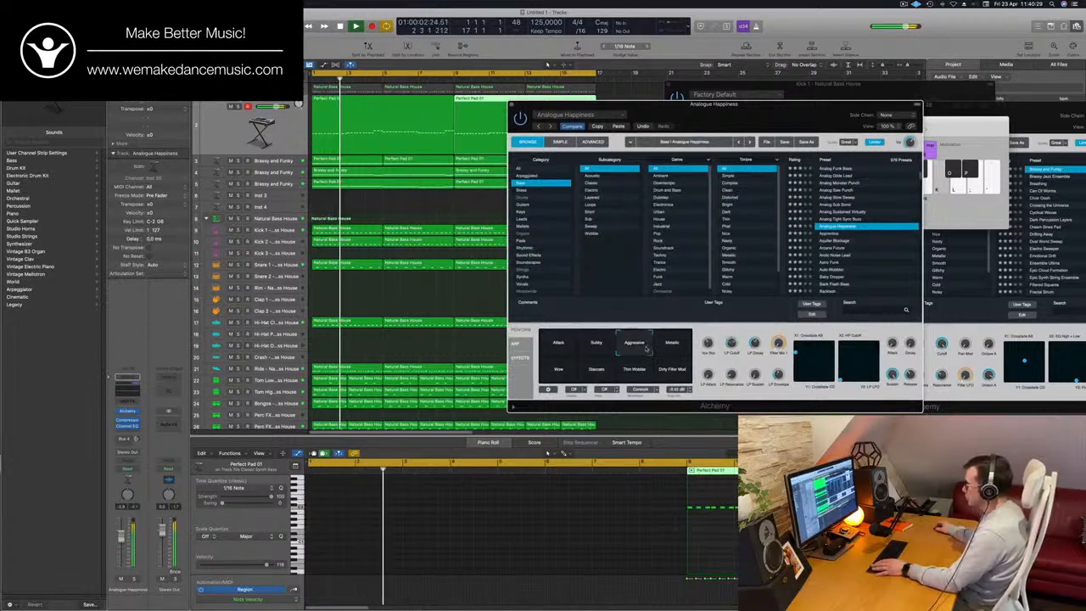
click(562, 371)
click(598, 372)
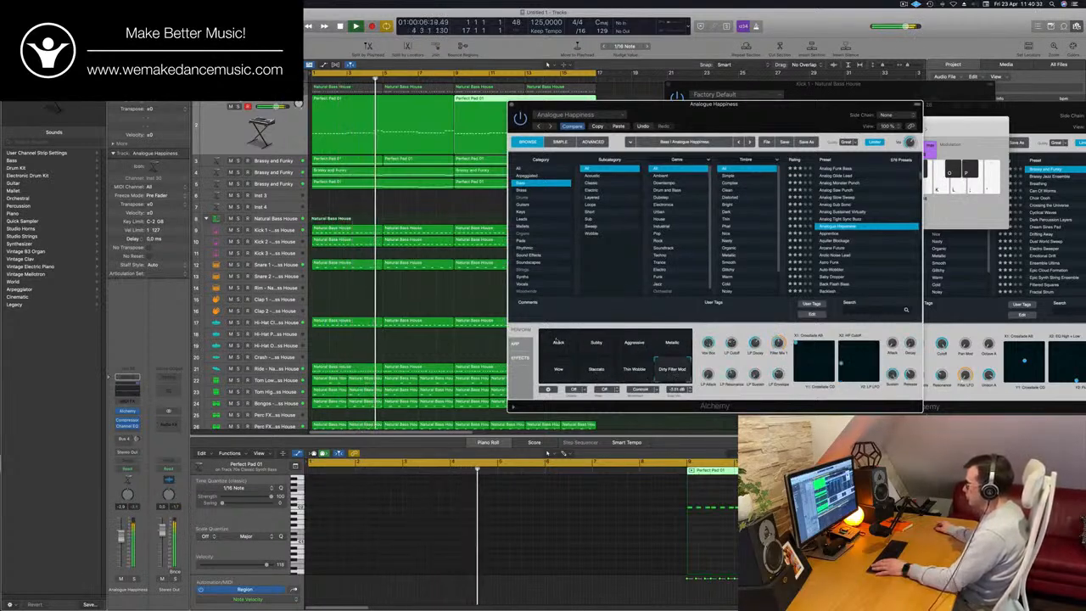
click(552, 348)
drag(735, 324, 723, 327)
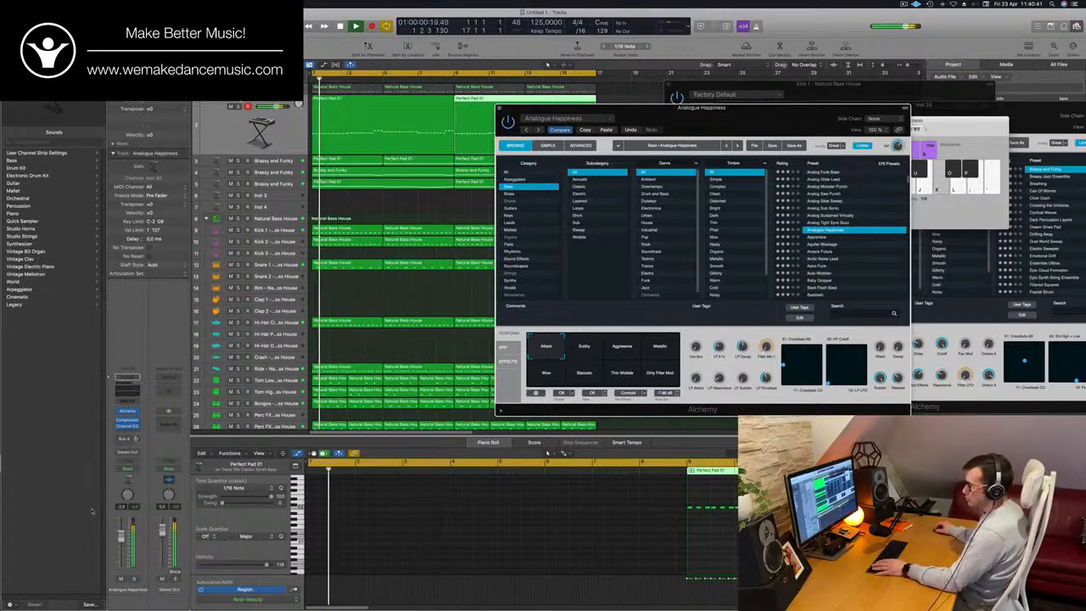
- Close the Analogue Happiness instrument window and the Musical Typing keyboard, clearing the region selection
drag(501, 109, 356, 194)
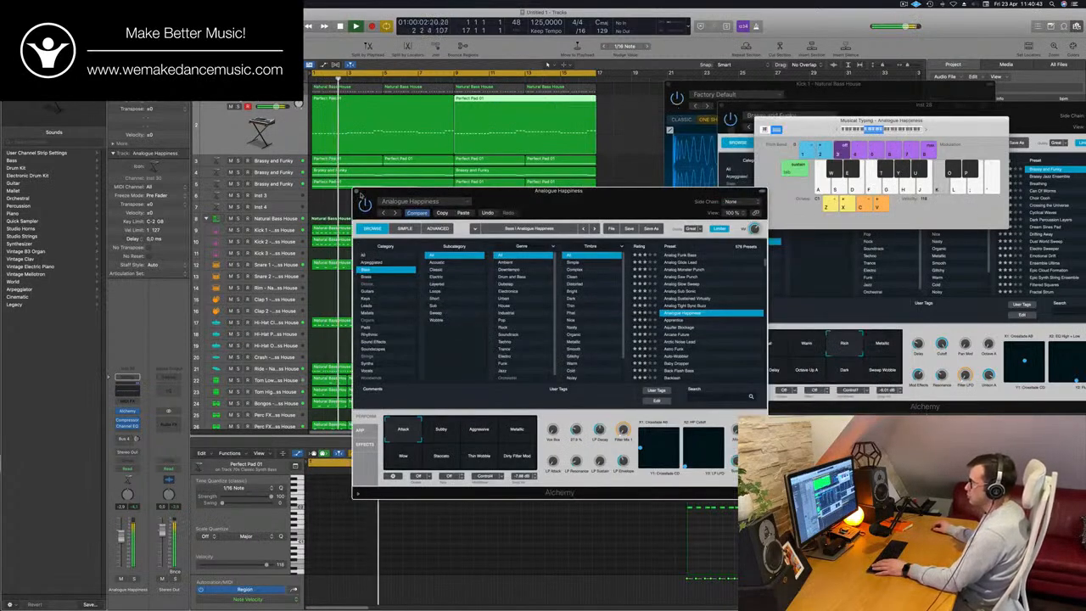
click(357, 193)
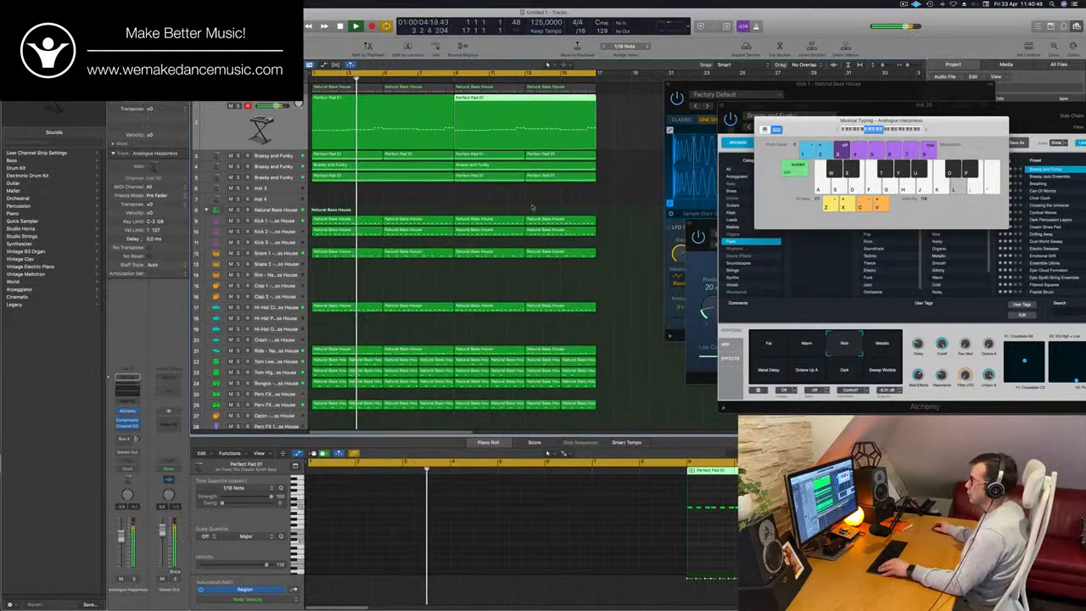
click(469, 201)
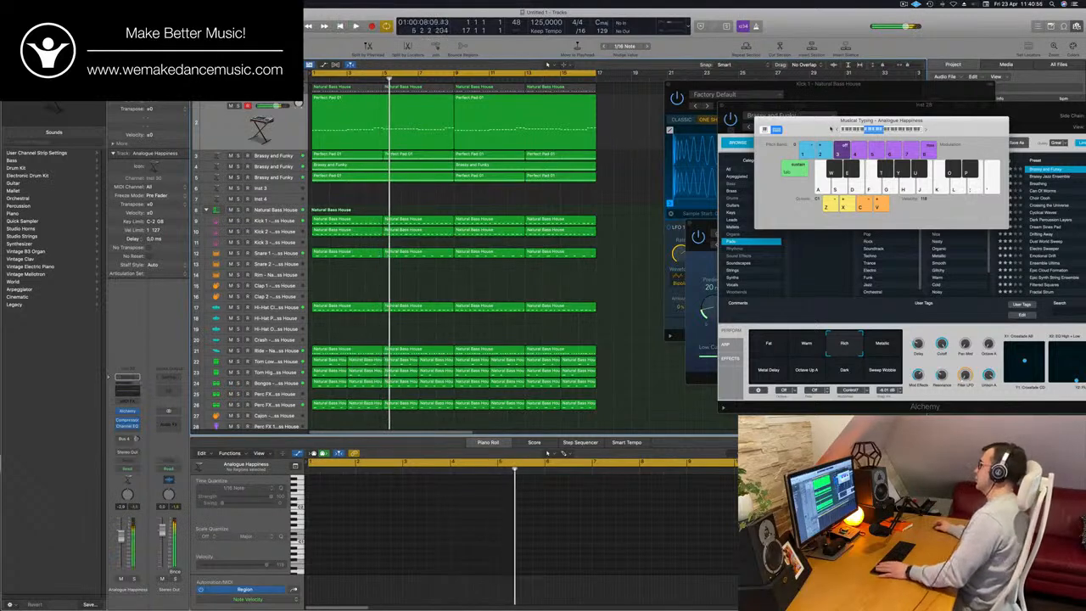
drag(865, 121, 796, 127)
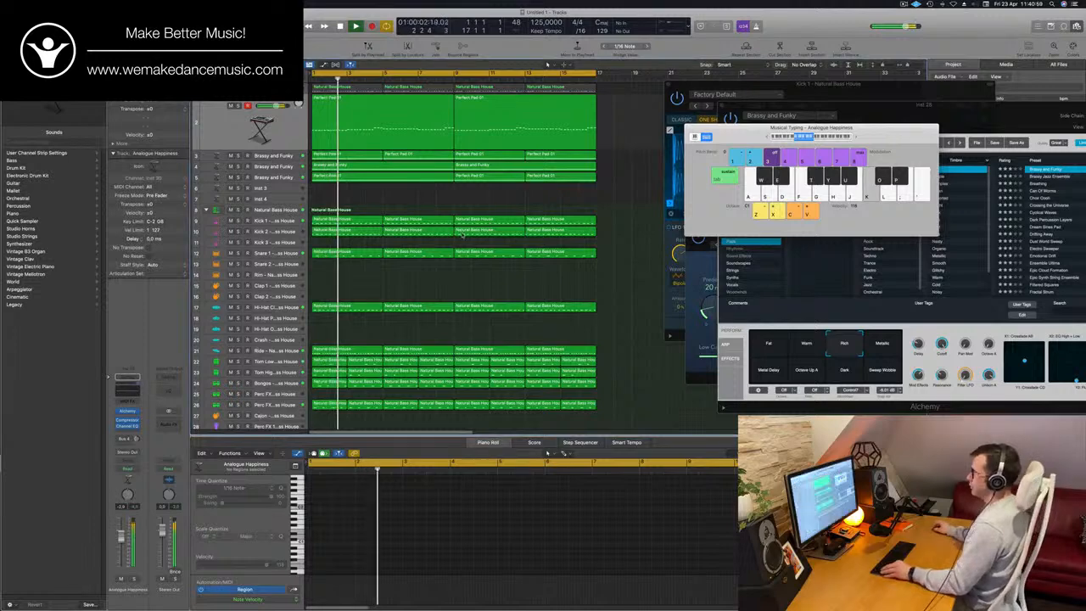
scroll(459, 200, down, 1)
drag(795, 128, 933, 117)
scroll(395, 239, down, 2)
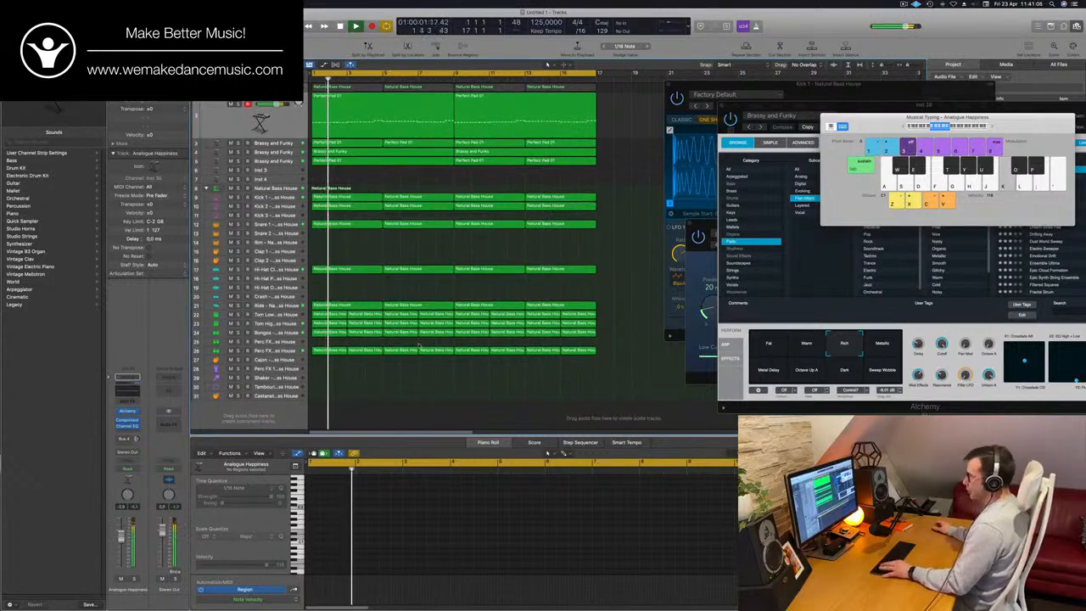
key(super+k)
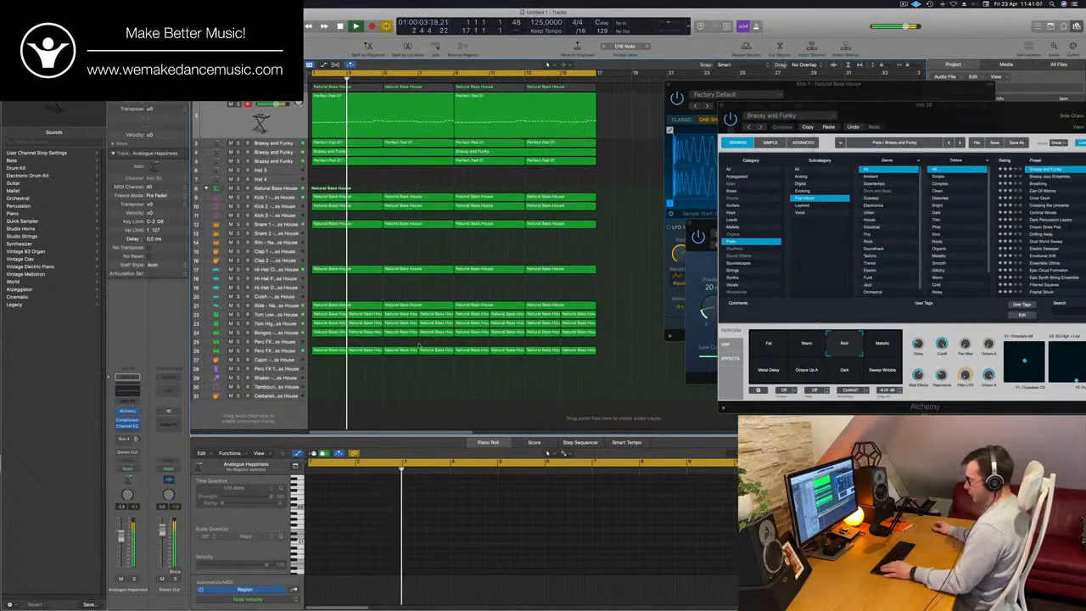
- Show the mixer and pull the faders of the first five synth channels, PWM Bass through Brassy and Funky, fully down
key(x)
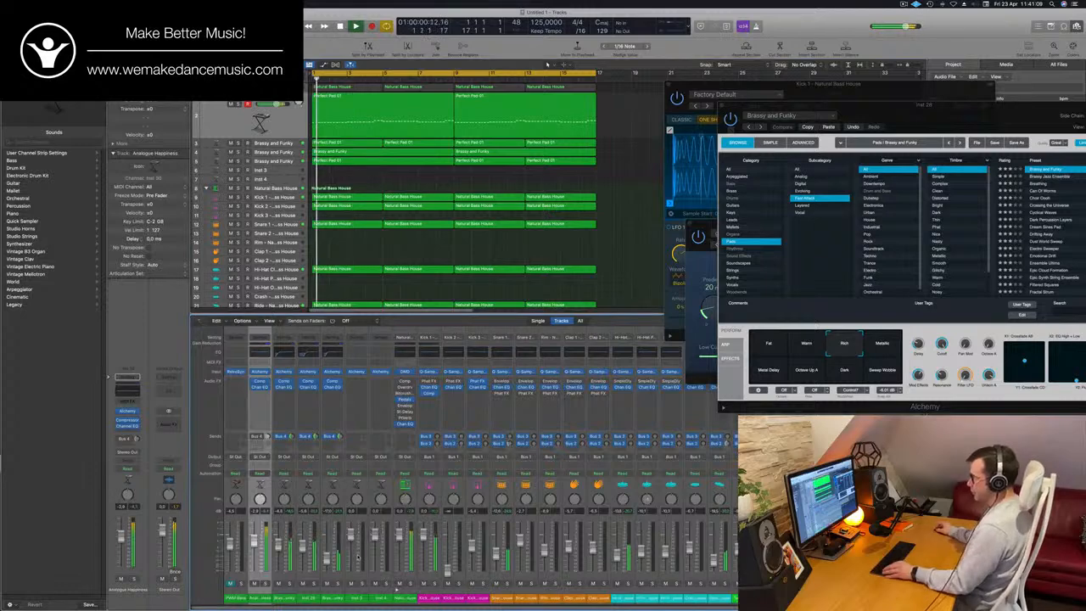
click(336, 598)
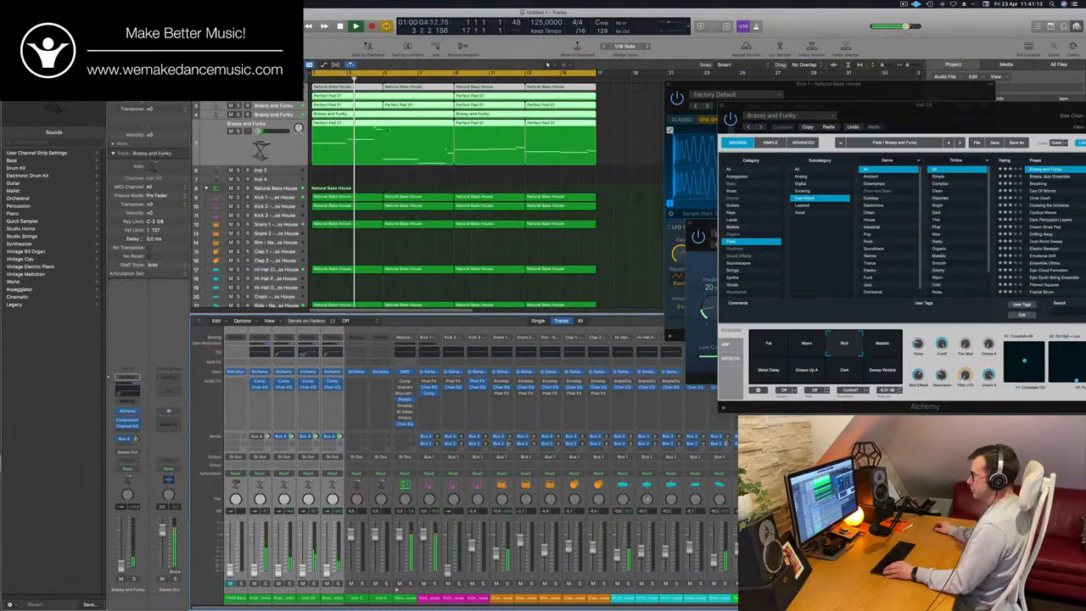
key(super+Left)
key(super+Left)
key(super+Left)
key(super+Left)
click(552, 218)
key(super+Right)
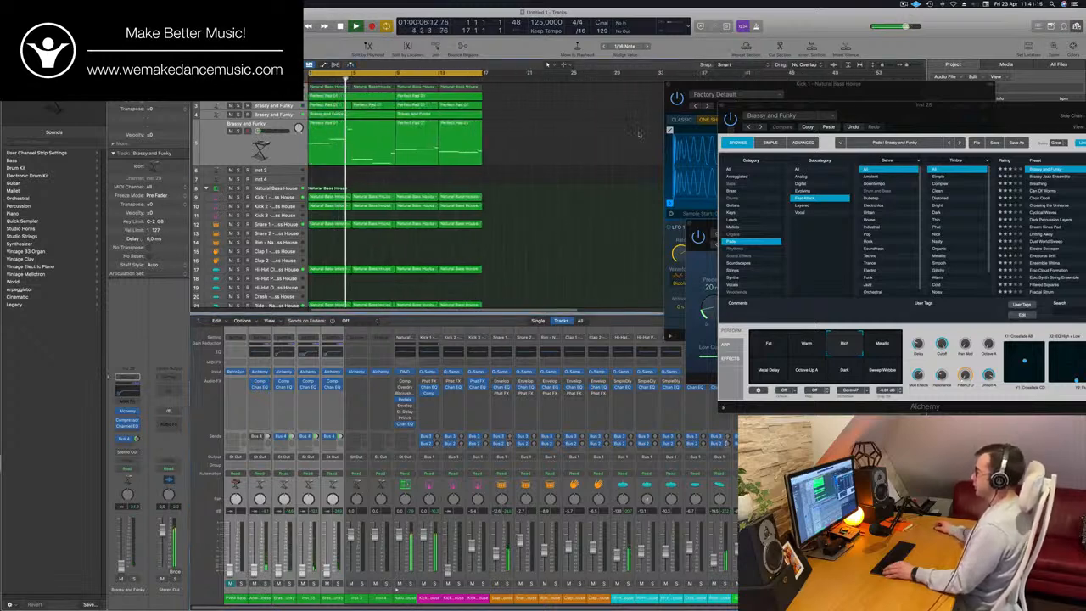
- Close the remaining Alchemy, Kick 1 sampler and SilverVerb windows and hide the project browser
click(722, 106)
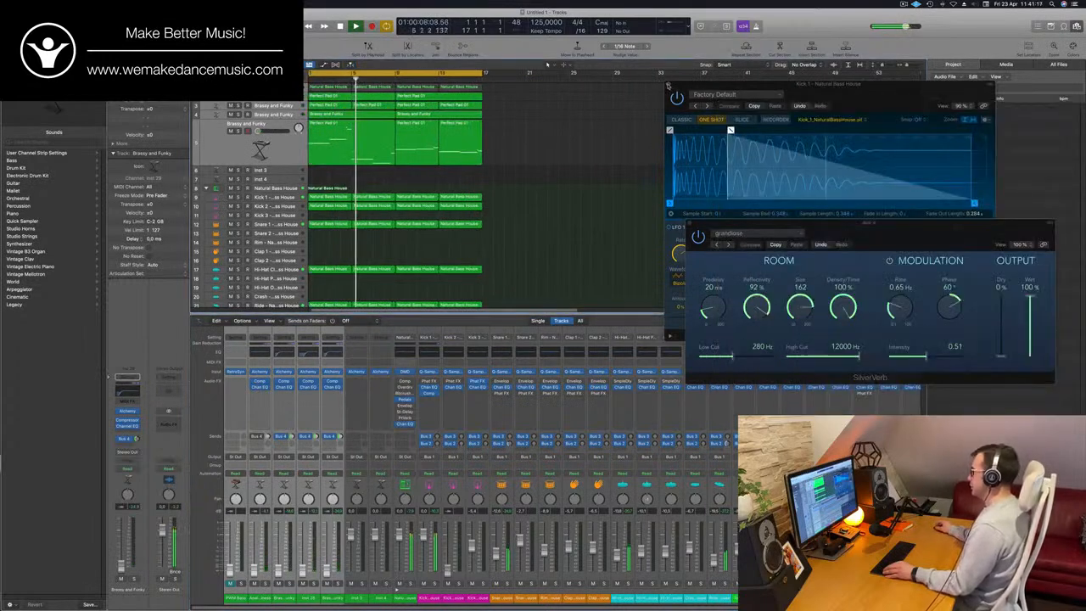
click(669, 85)
click(691, 224)
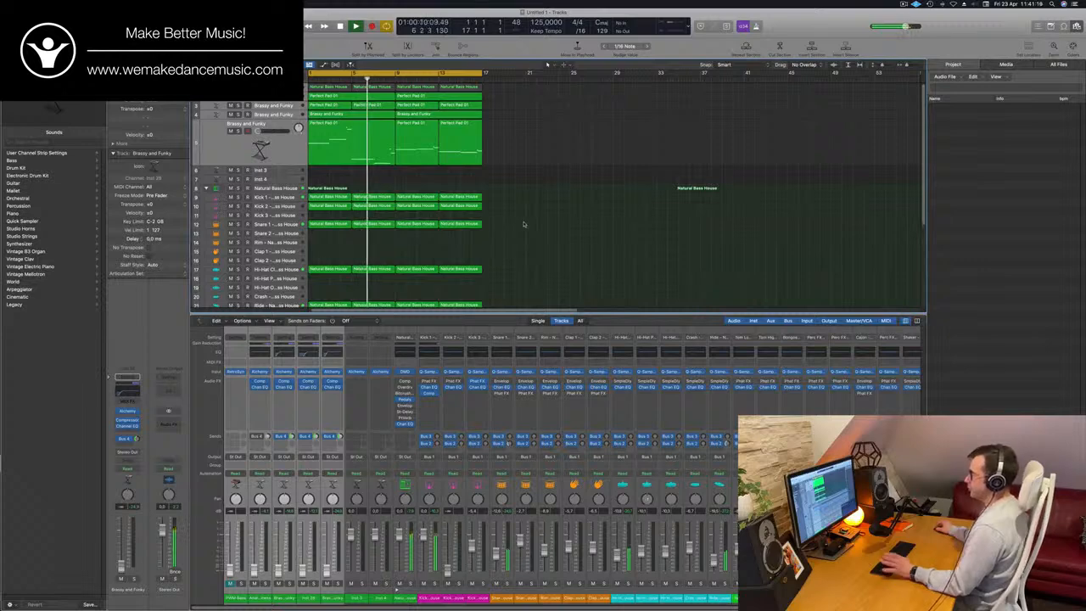
scroll(523, 224, down, 3)
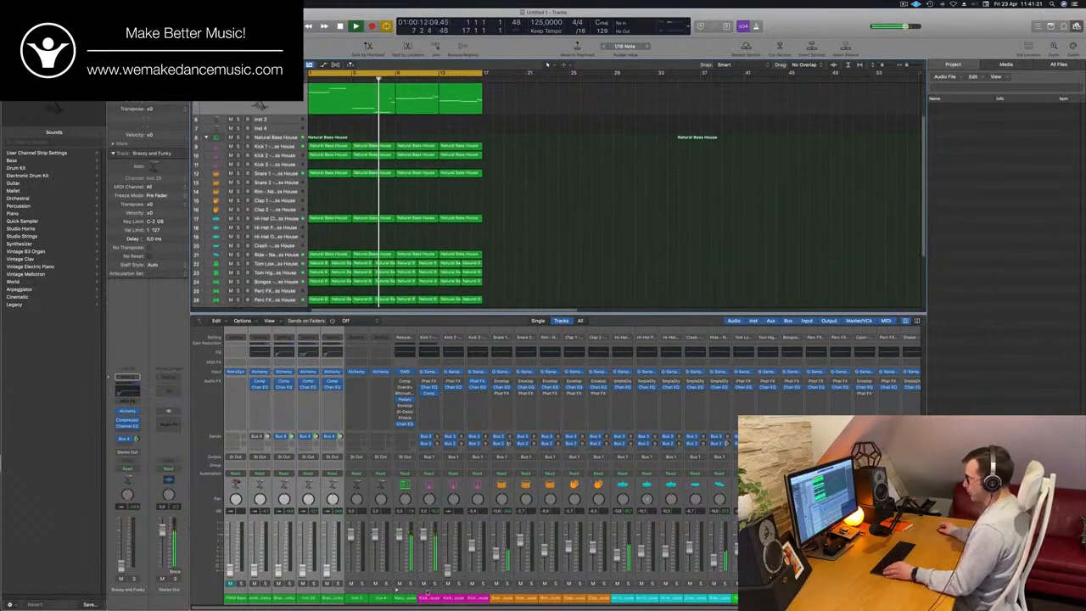
click(260, 386)
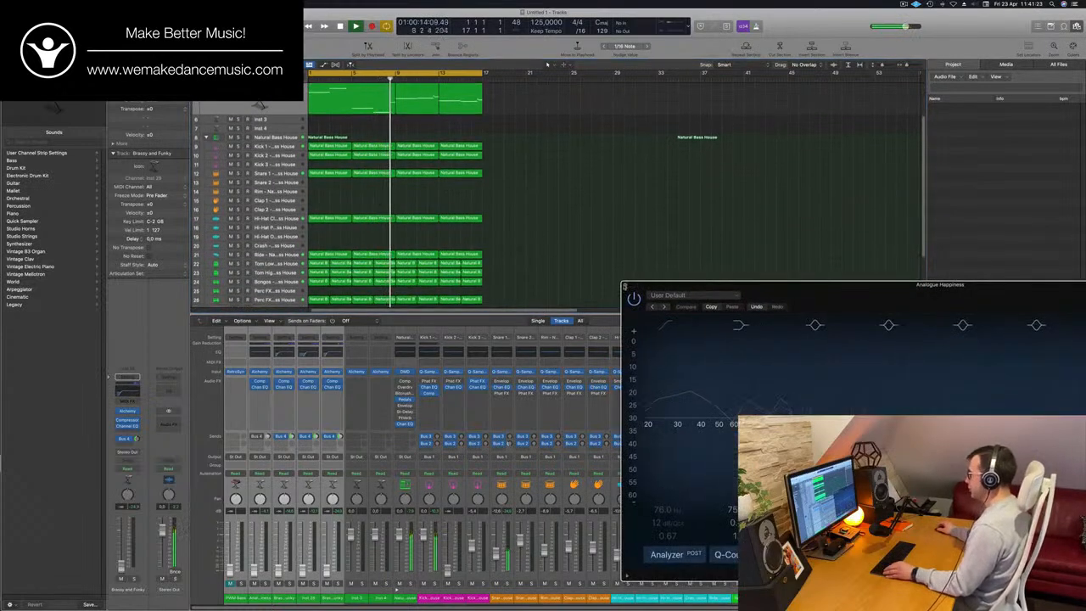
click(625, 286)
click(1076, 28)
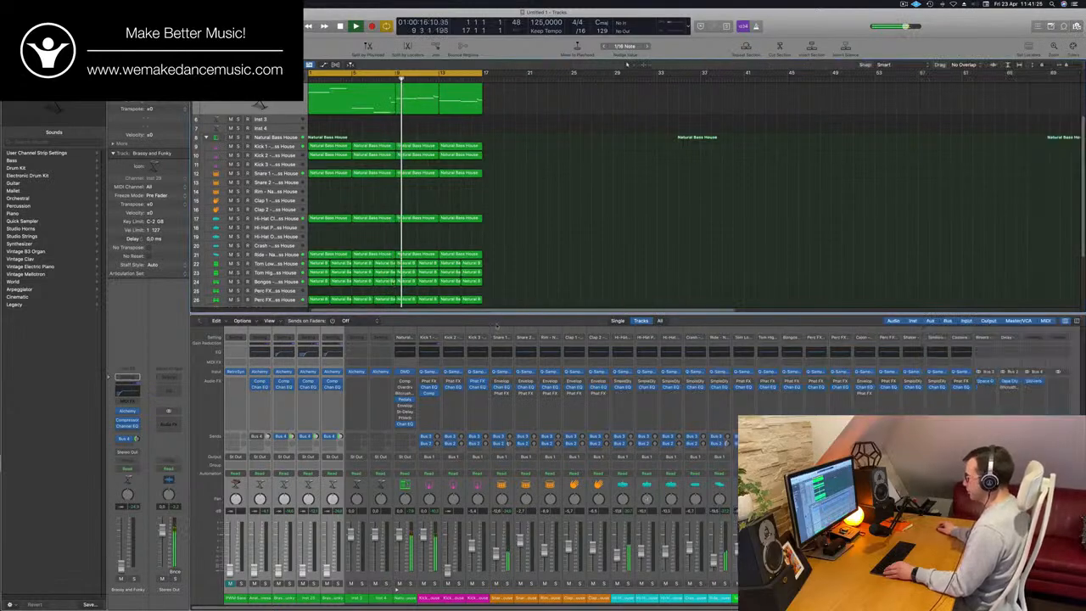
- Select the drum channels from Snare 1 onward, pull their faders fully down and clear the region selection
scroll(534, 248, up, 5)
scroll(539, 246, down, 1)
scroll(539, 246, down, 2)
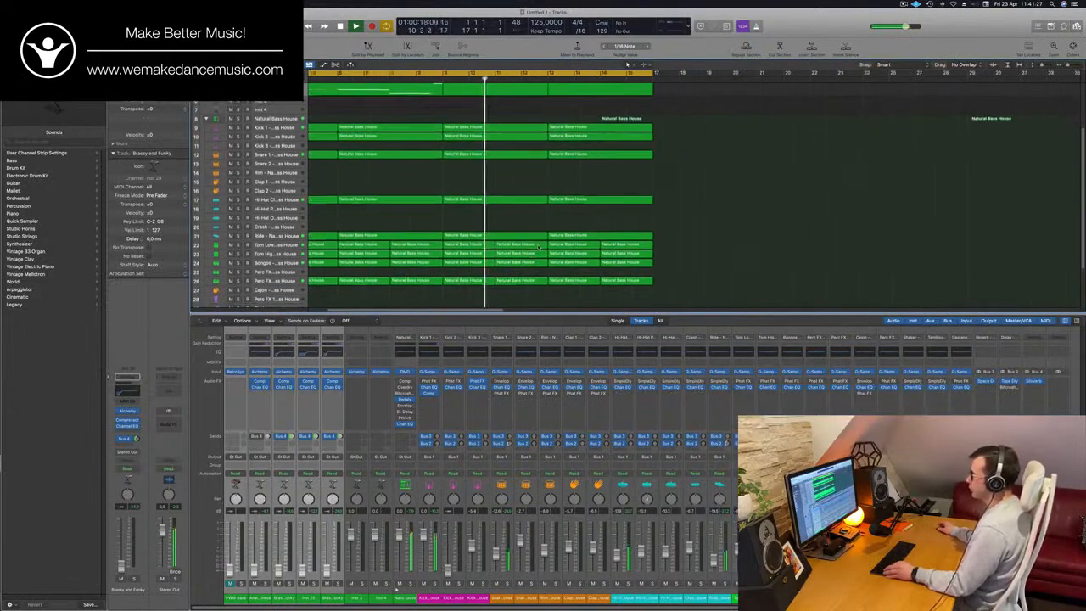
scroll(539, 246, left, 2)
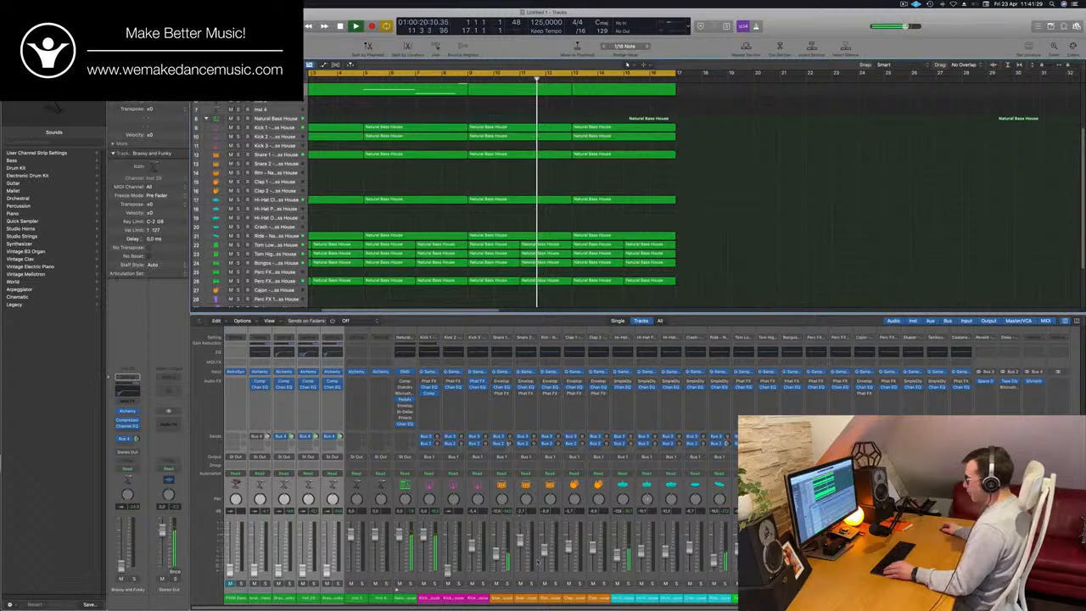
click(503, 599)
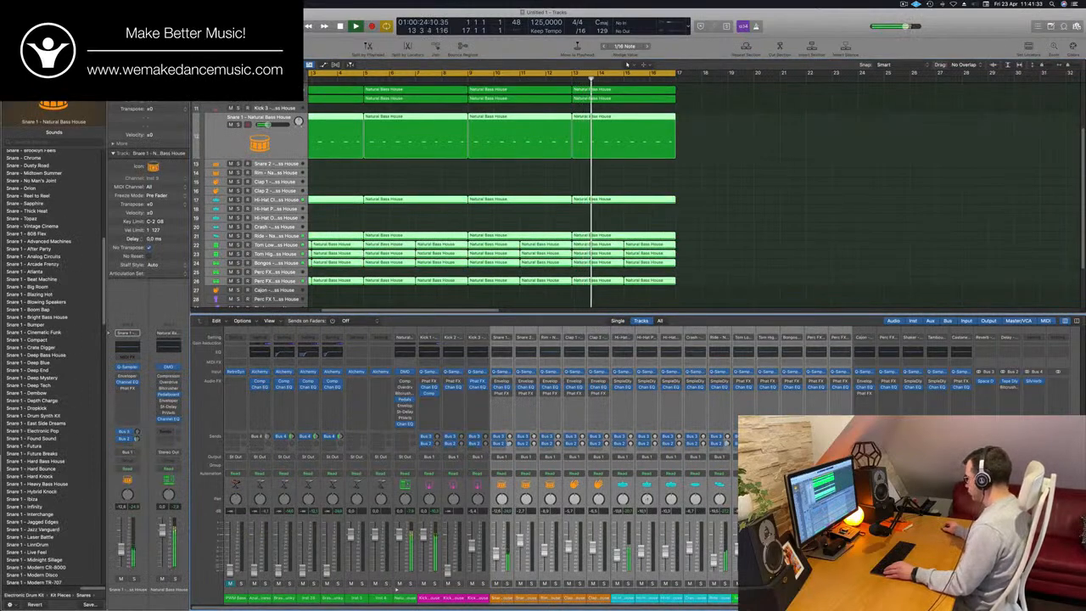
click(768, 206)
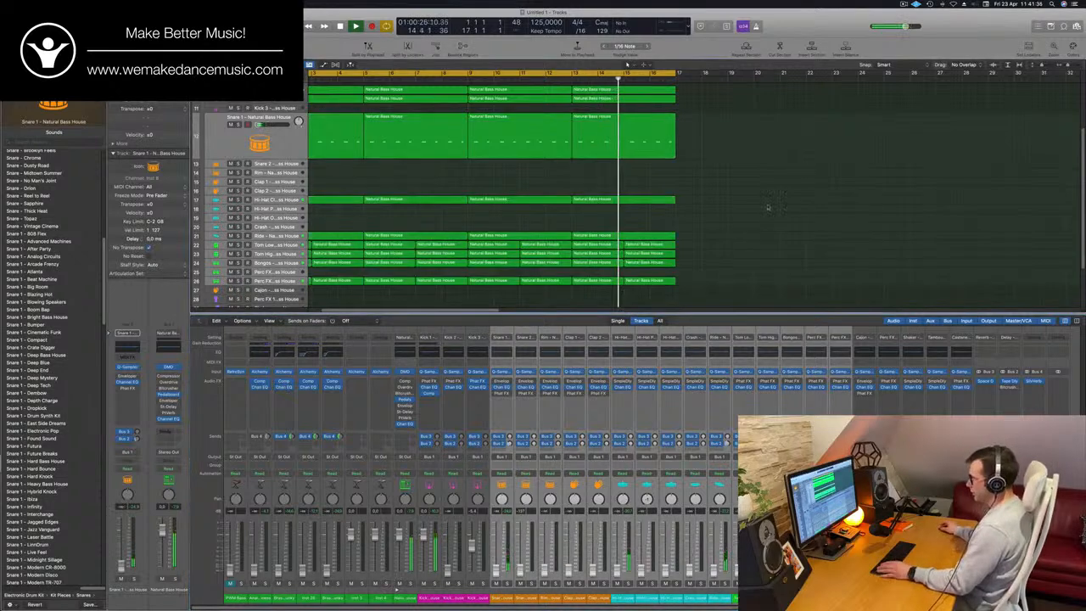
- Hide the mixer and replay the kick-only groove from the start of the arrangement
key(Return)
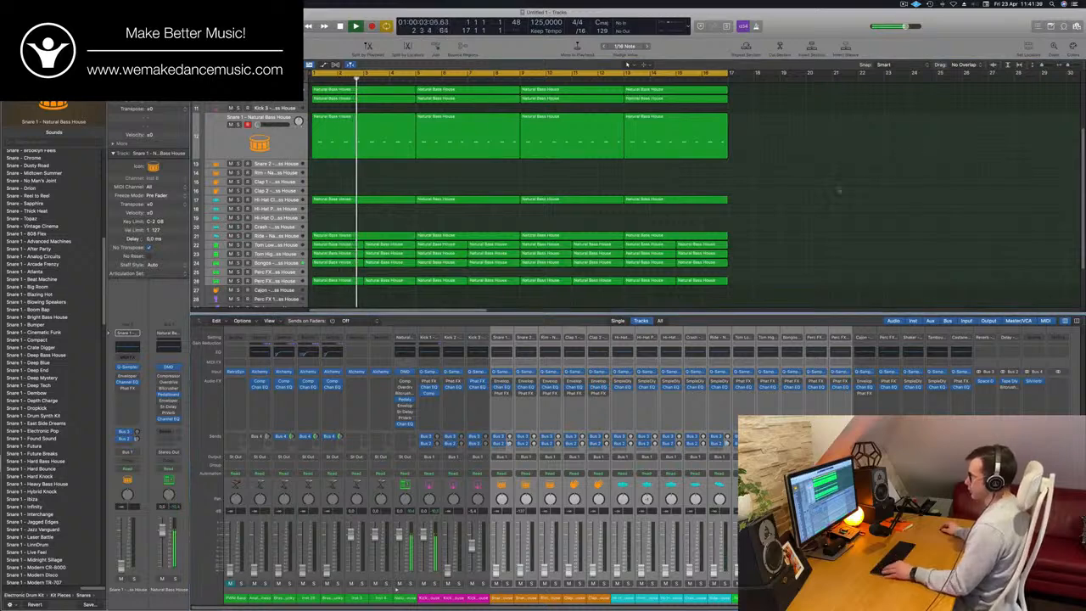
scroll(866, 178, up, 3)
key(x)
scroll(790, 285, up, 5)
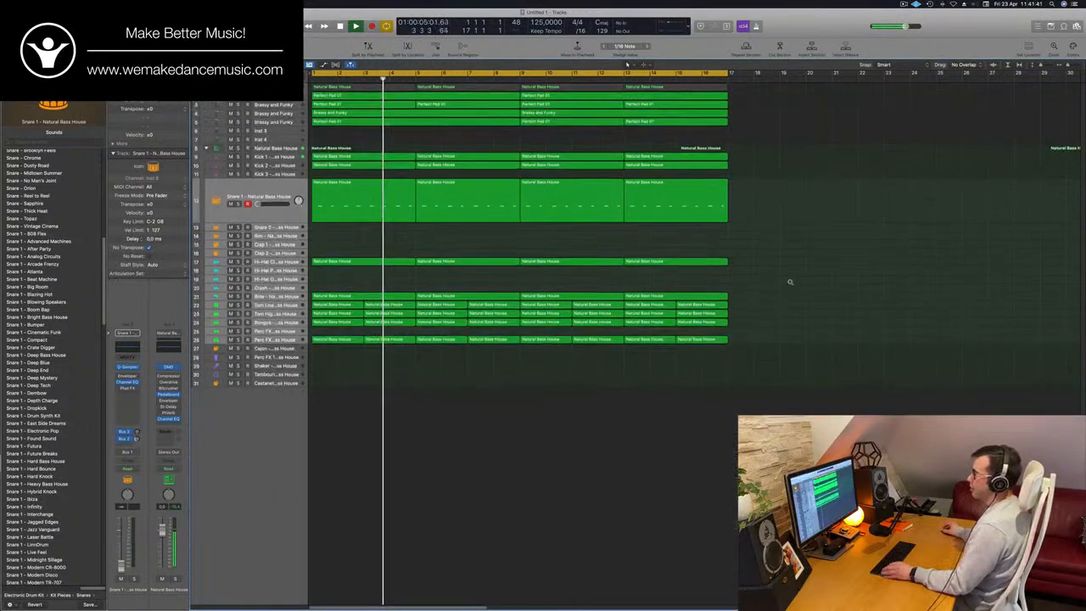
key(Return)
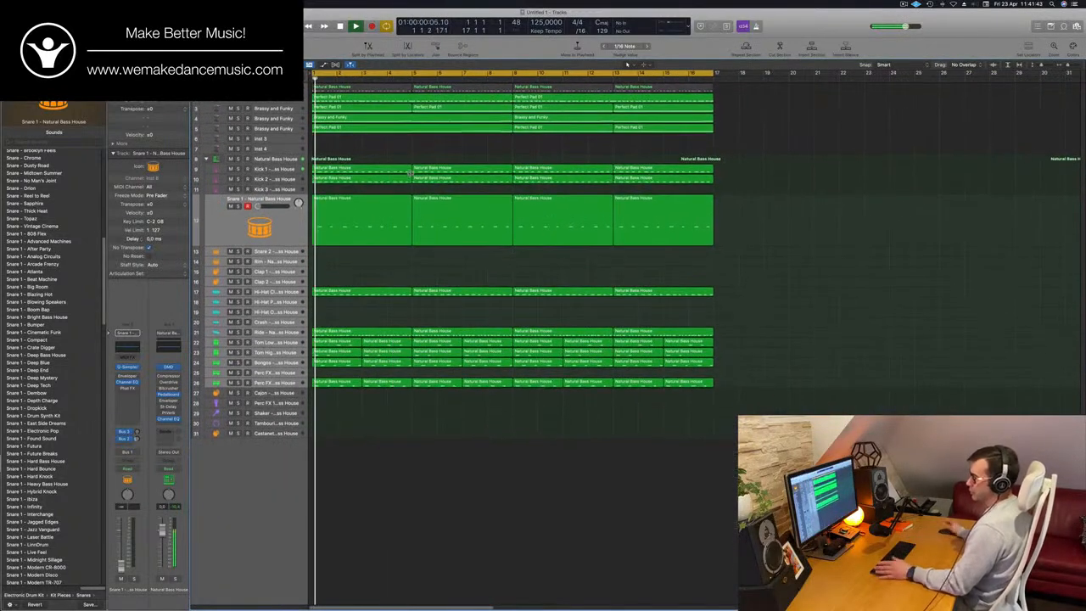
- Select the Kick 1 track, show the mixer and restart playback from the beginning
key(Up)
key(Up)
key(Up)
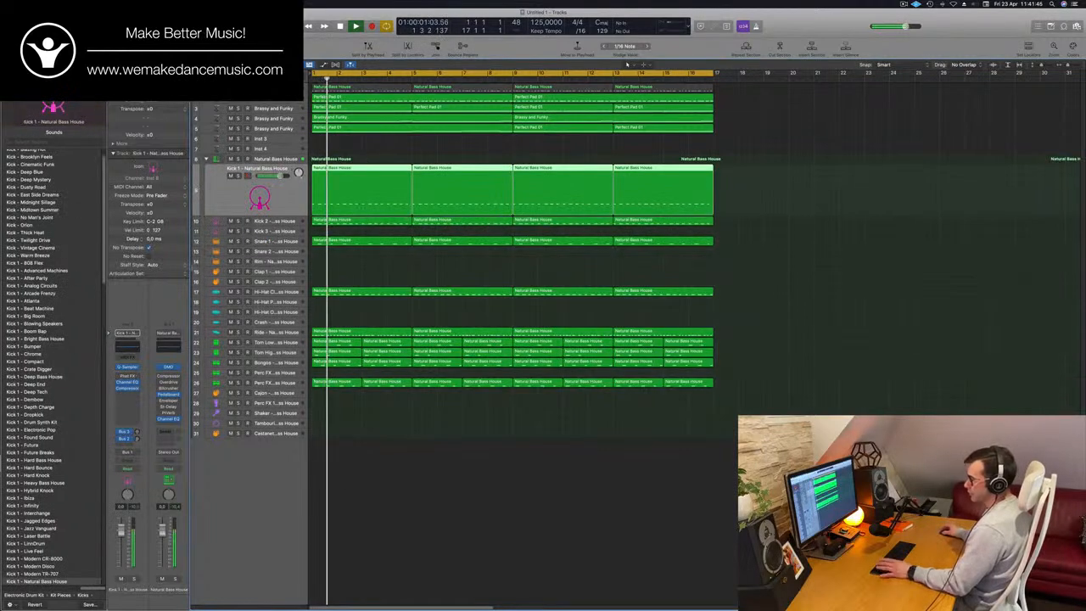
key(x)
key(Return)
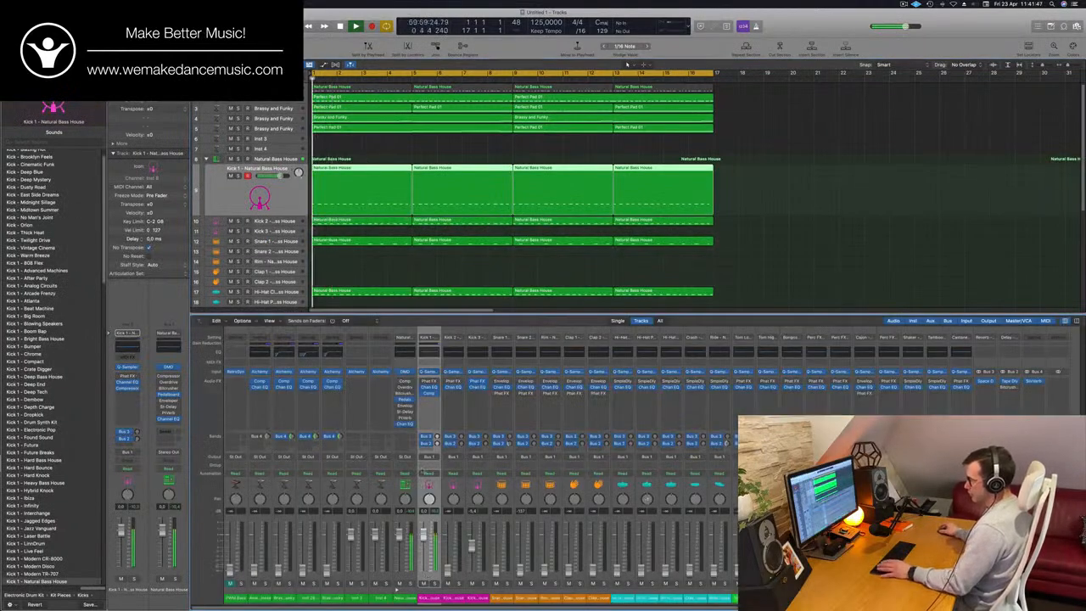
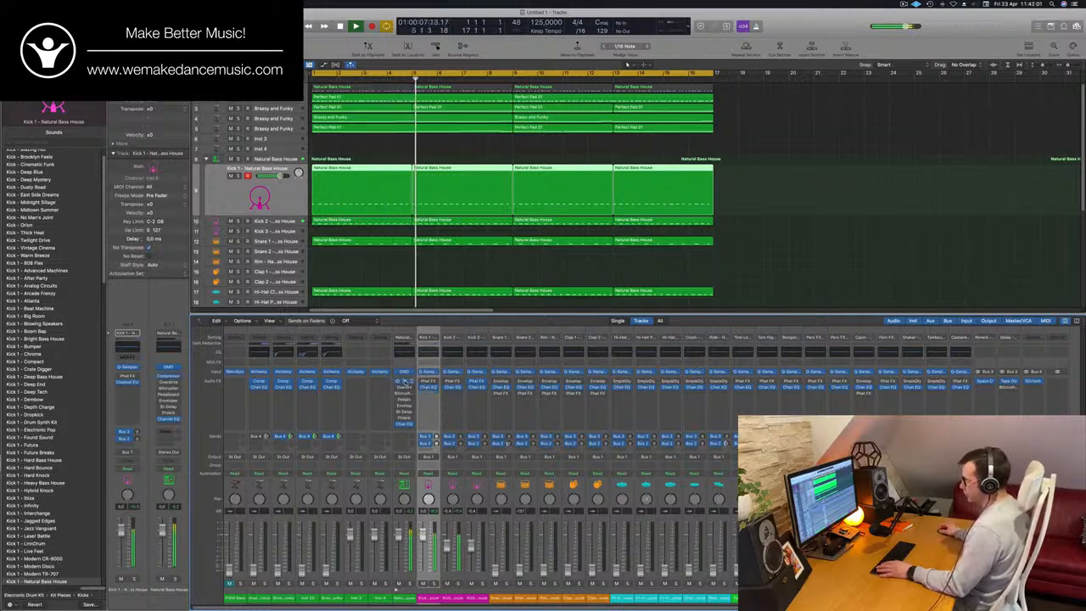
- Open the drum bus Compressor, move its window clear of the mixer and audition Kick 2 briefly in solo
click(405, 383)
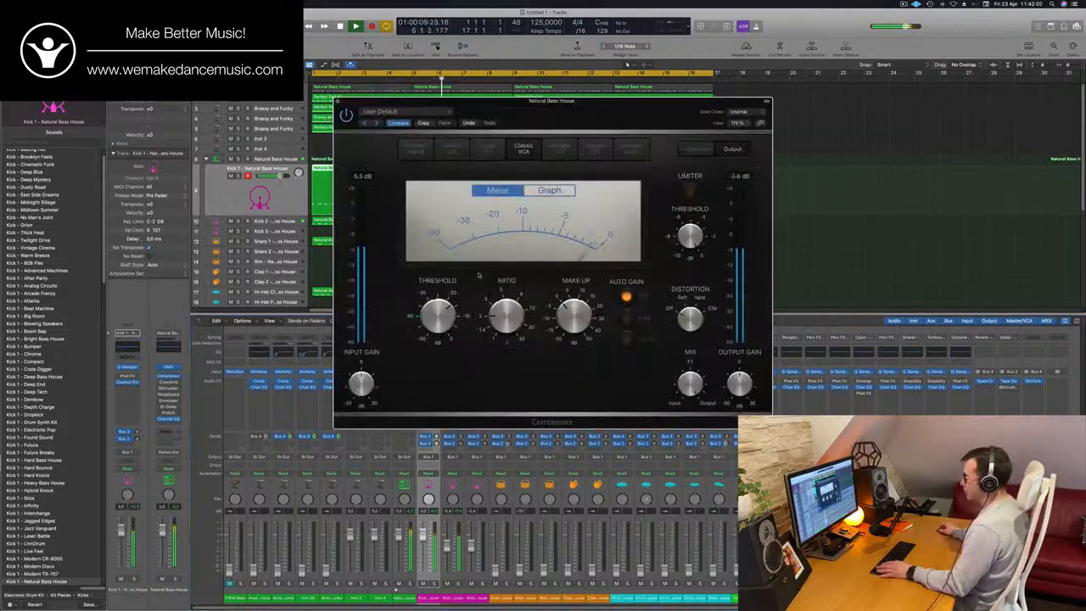
drag(628, 101, 856, 11)
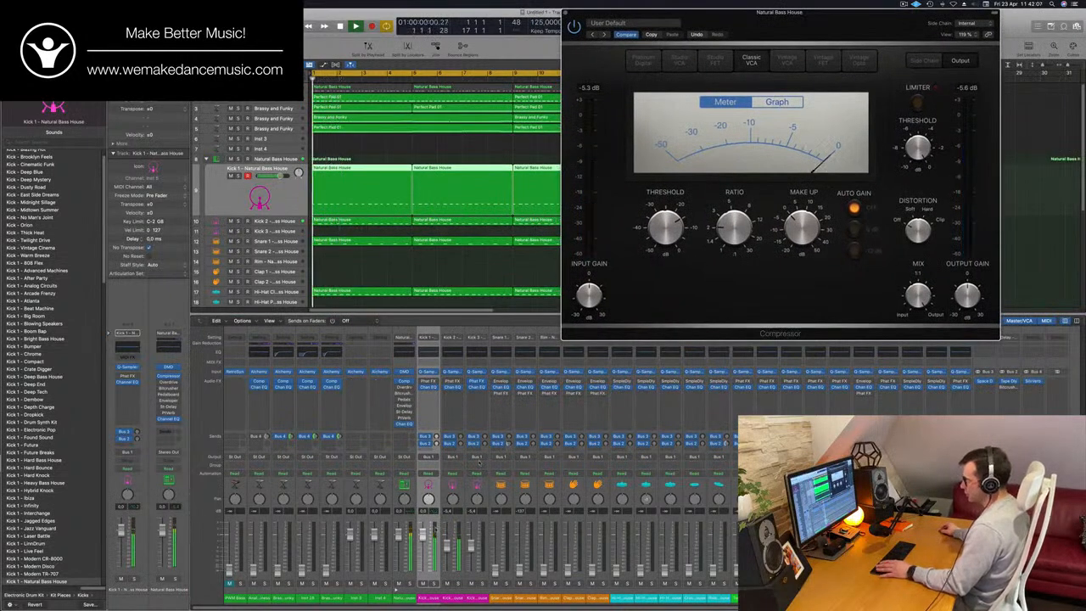
click(458, 584)
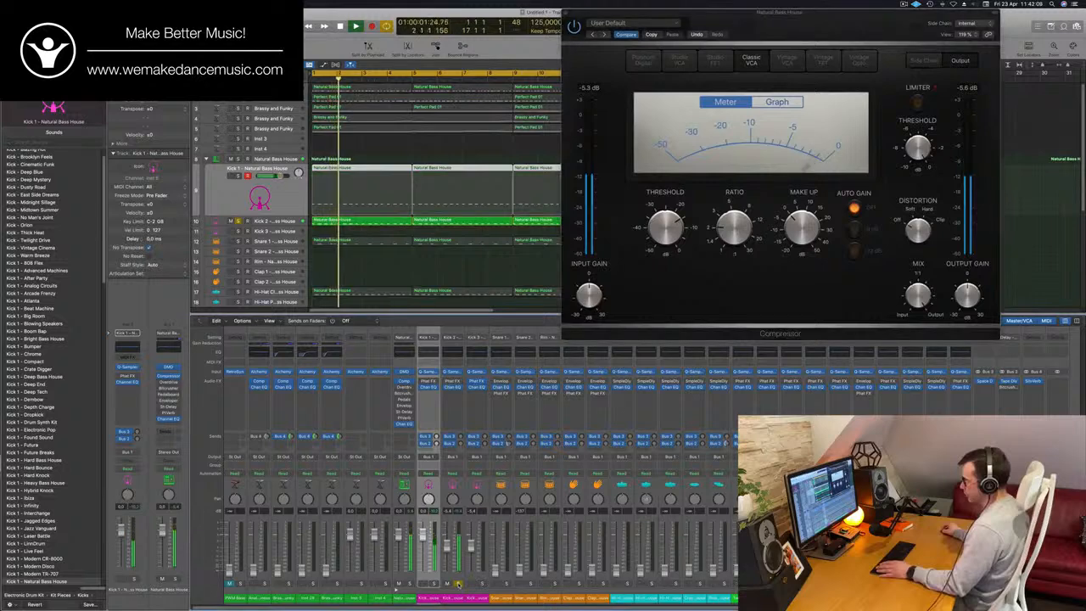
click(458, 584)
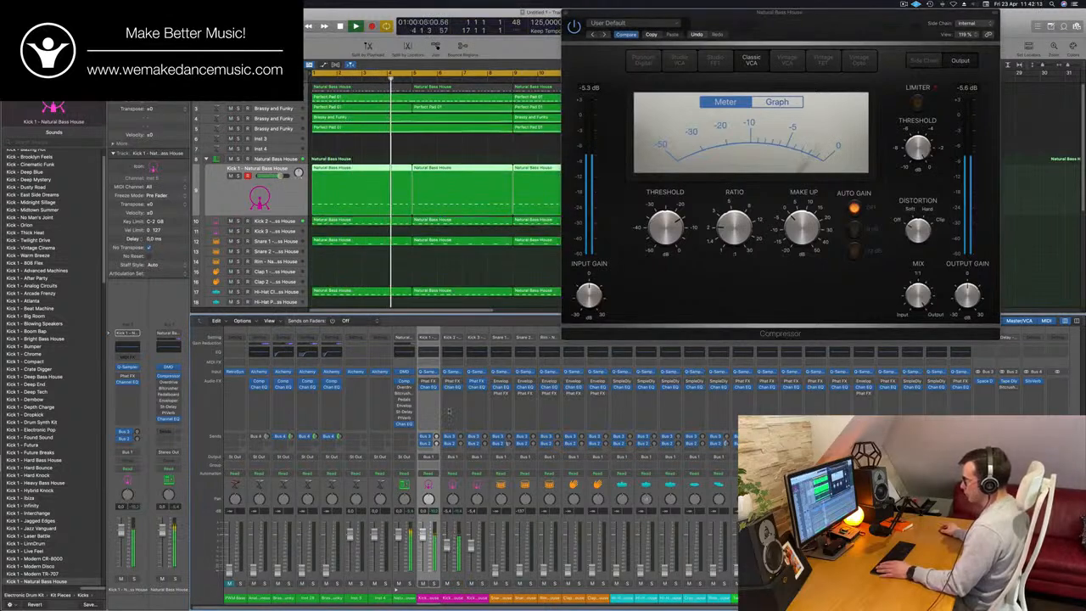
- Boost the 75 Hz low shelf by 7.7 dB in Kick 2's Channel EQ and close the EQ window
click(459, 353)
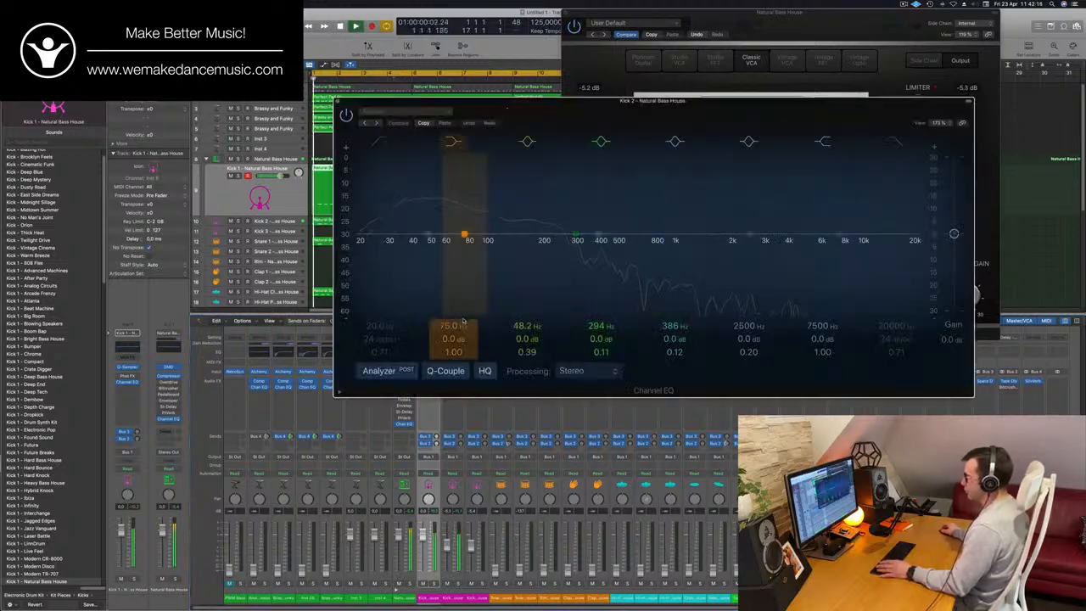
drag(453, 338, 453, 316)
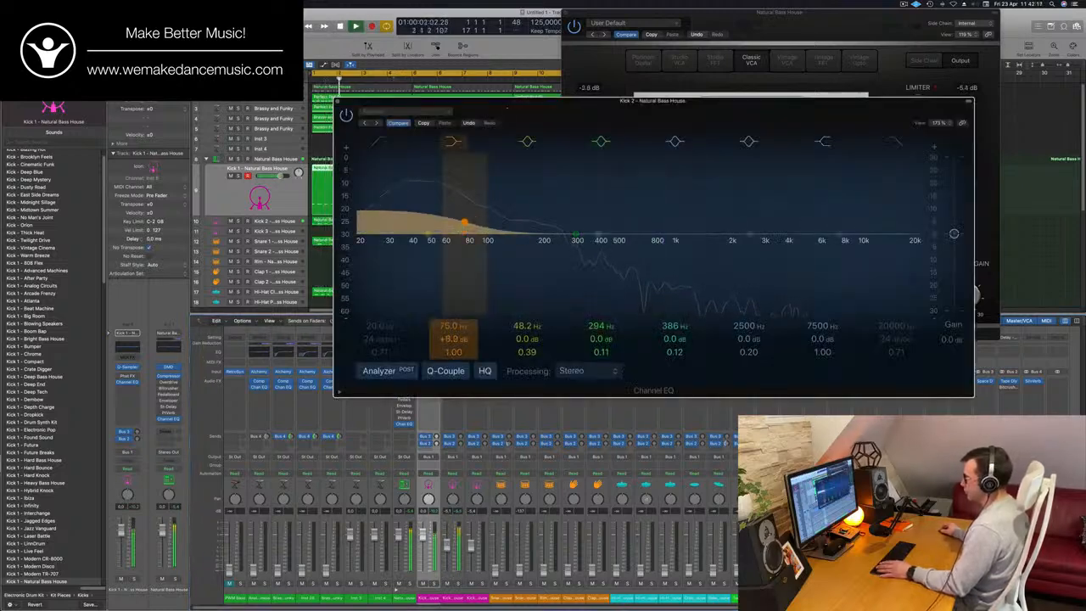
click(337, 101)
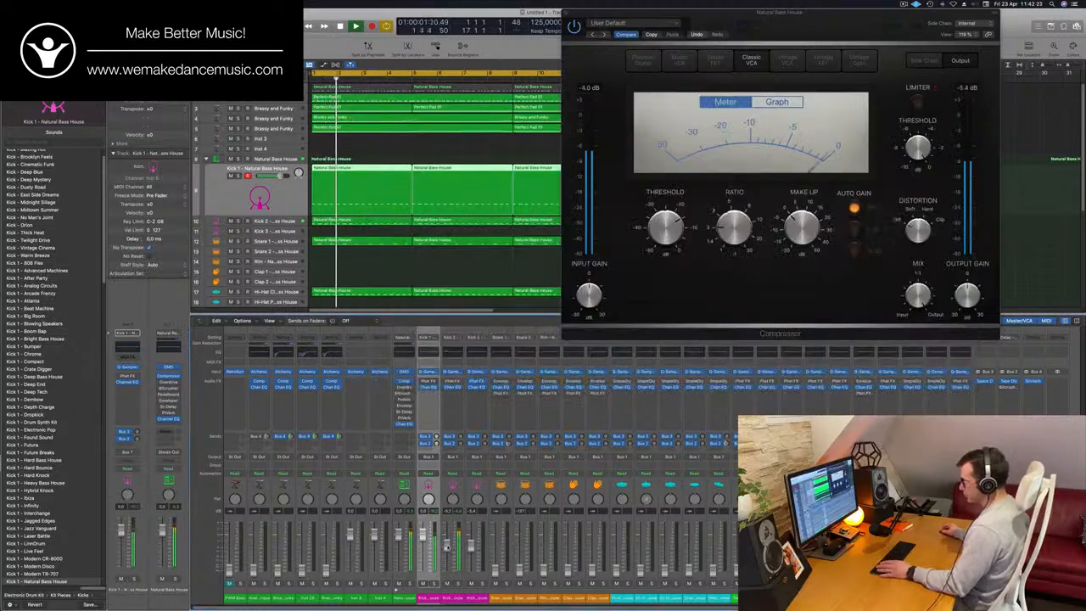
- Compare the groove with Kick 2 muted and unmuted, lower Kick 2's fader and close the drum bus Compressor
click(447, 584)
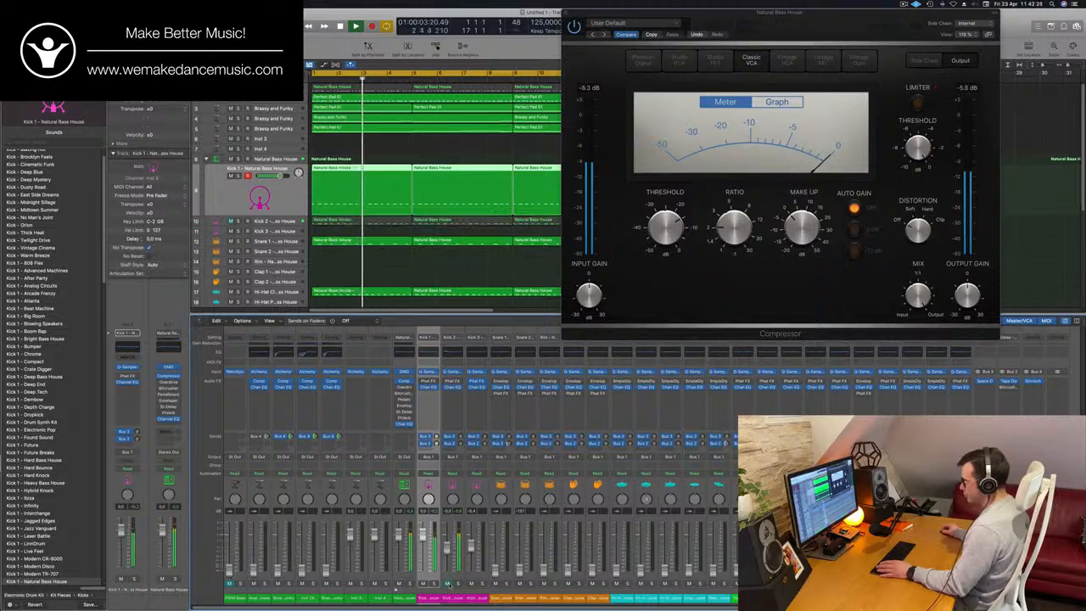
click(447, 584)
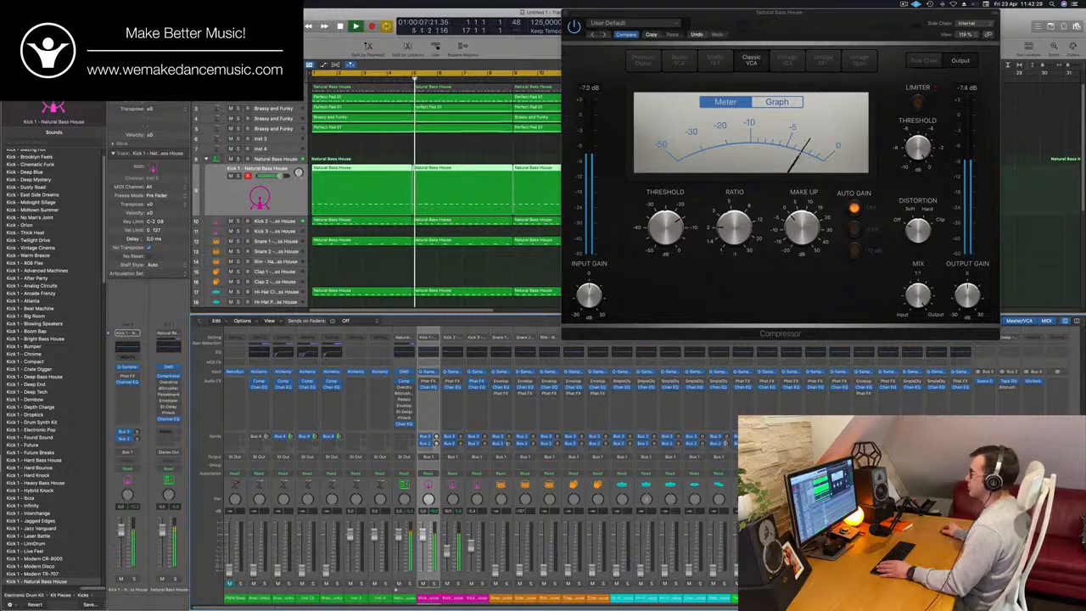
drag(780, 12, 603, 12)
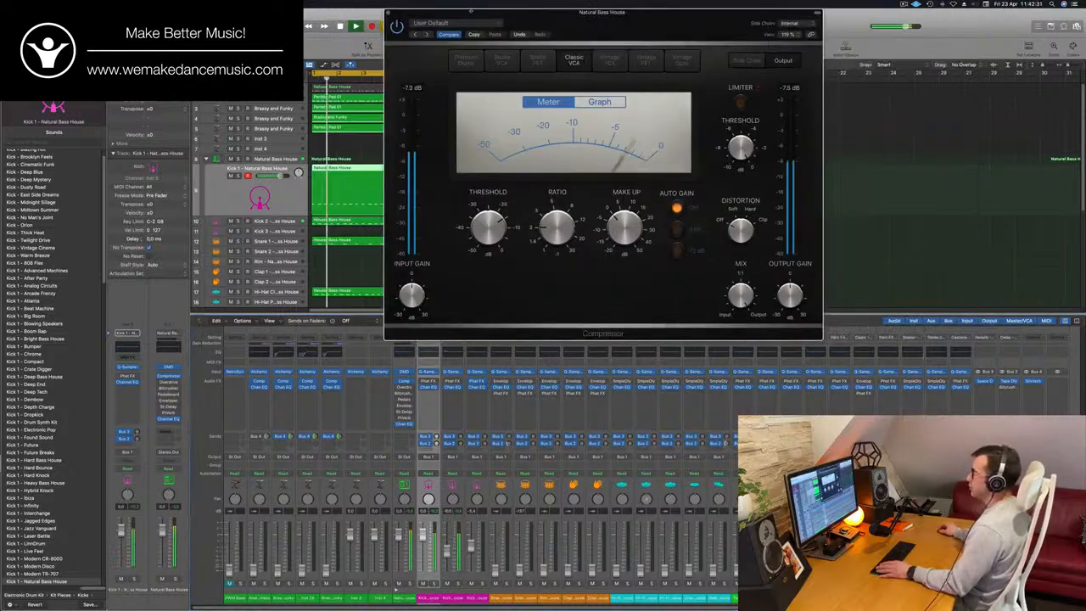
key(super+w)
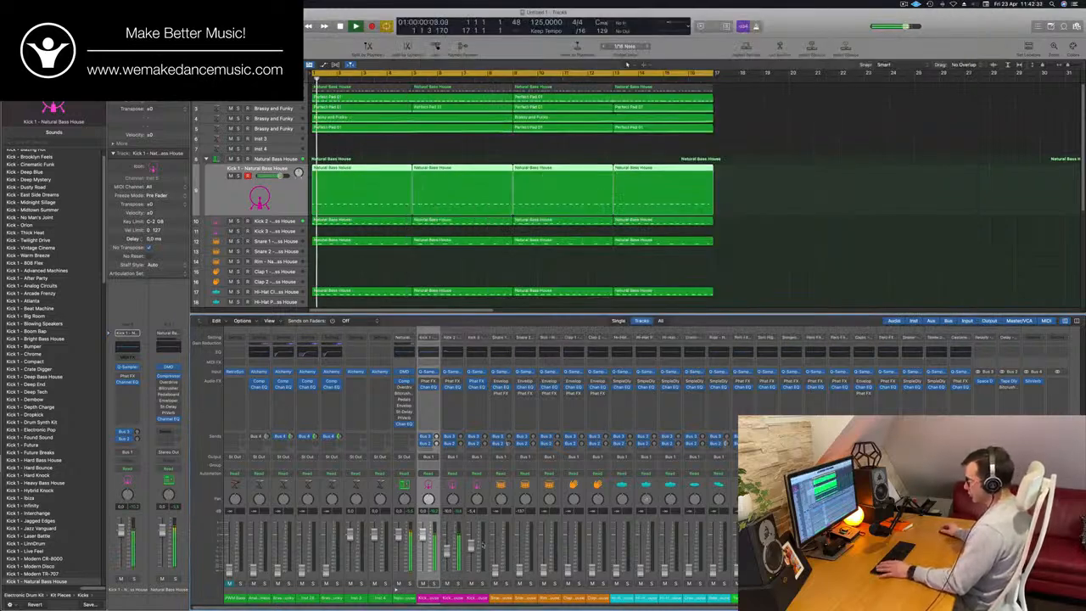
- Raise the Snare 1 and closed hi-hat faders from the bottom, replaying the groove from the start
drag(498, 572, 497, 561)
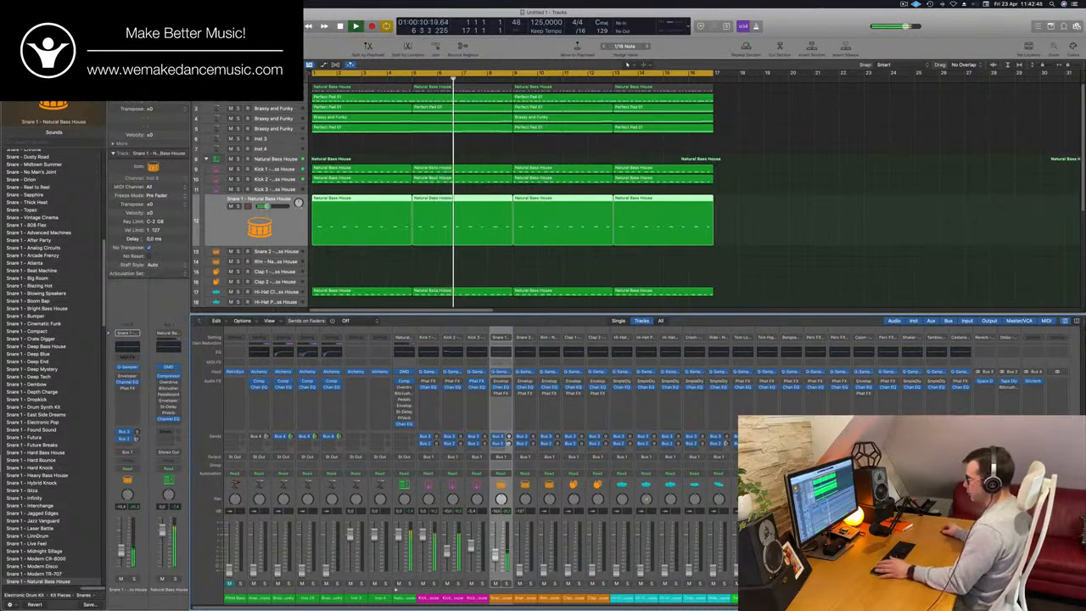
key(Return)
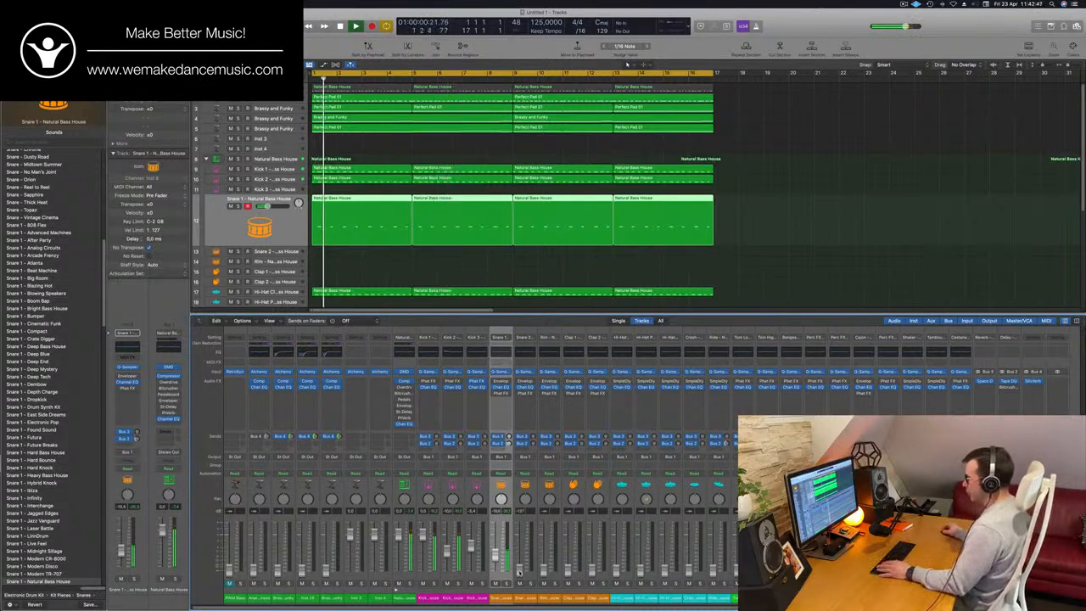
key(Down)
key(Down)
key(Down)
key(Down)
key(Down)
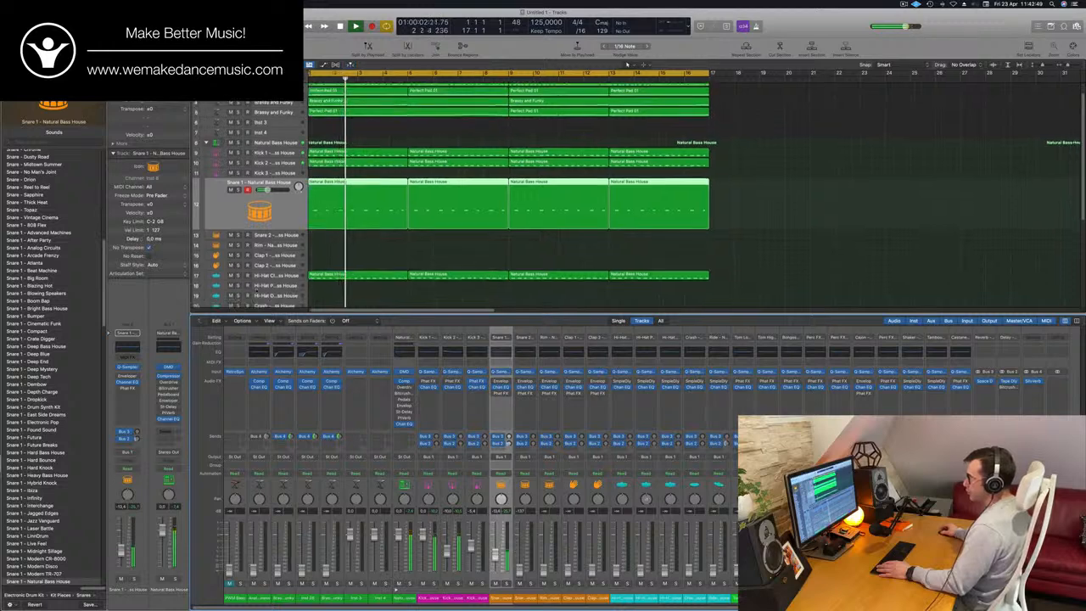
key(Return)
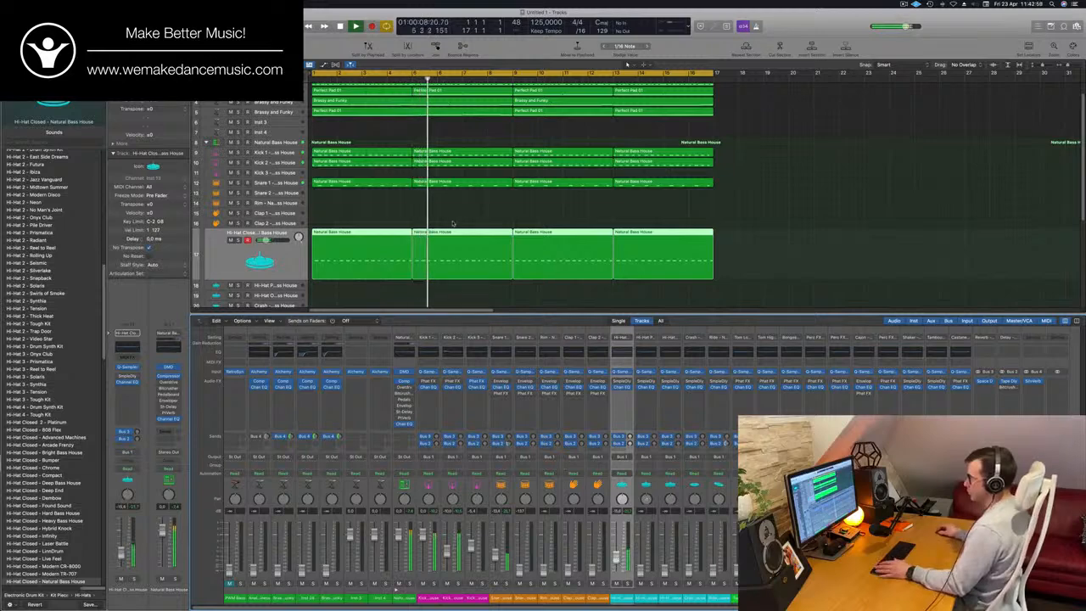
- Select the Ride track, bring its fader up slightly and replay the groove from the start
scroll(509, 191, down, 3)
key(Down)
key(Down)
key(Down)
key(Down)
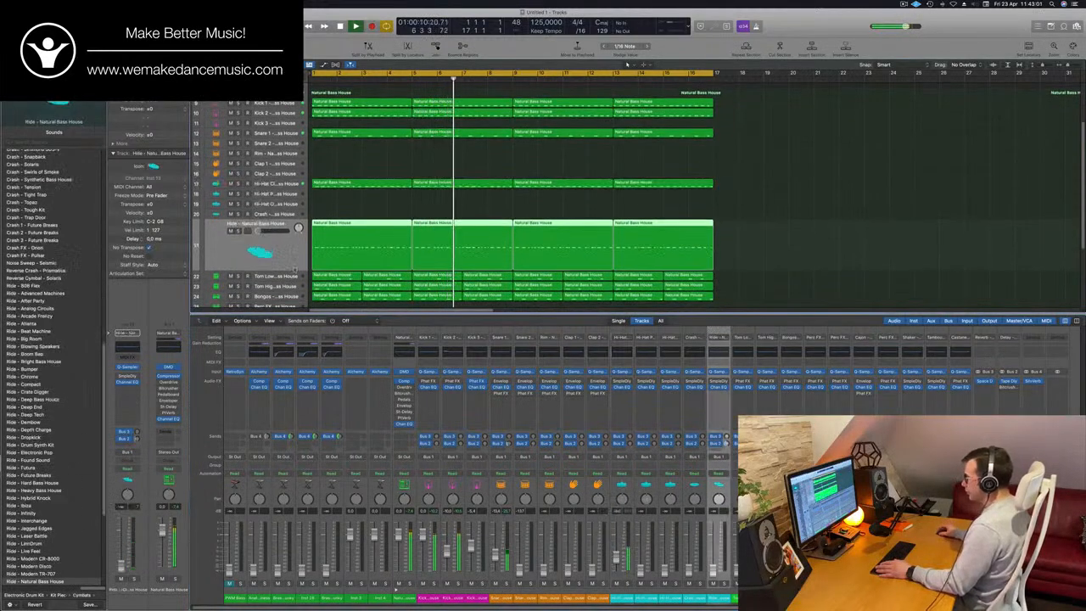
key(Return)
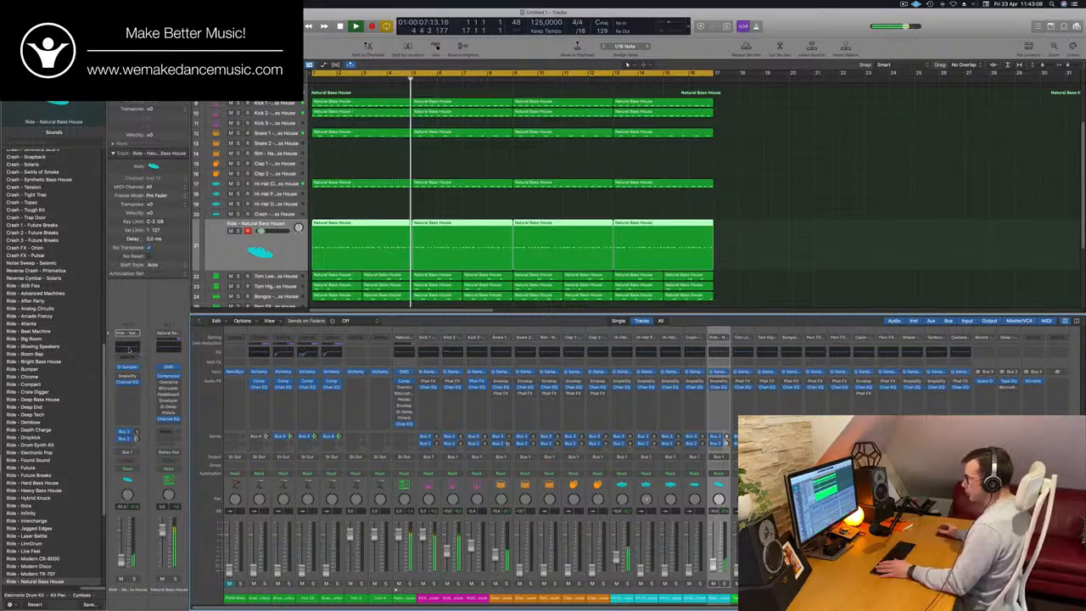
- Cut the Ride's low frequencies with the low-cut band of its Channel EQ and close the EQ window
click(129, 349)
drag(379, 140, 653, 175)
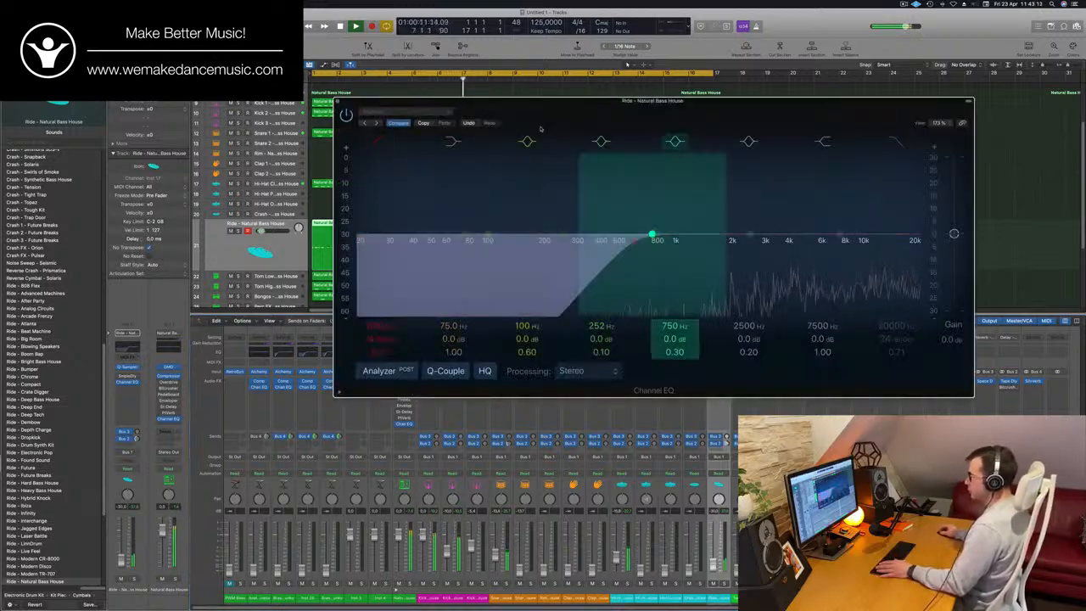
click(338, 101)
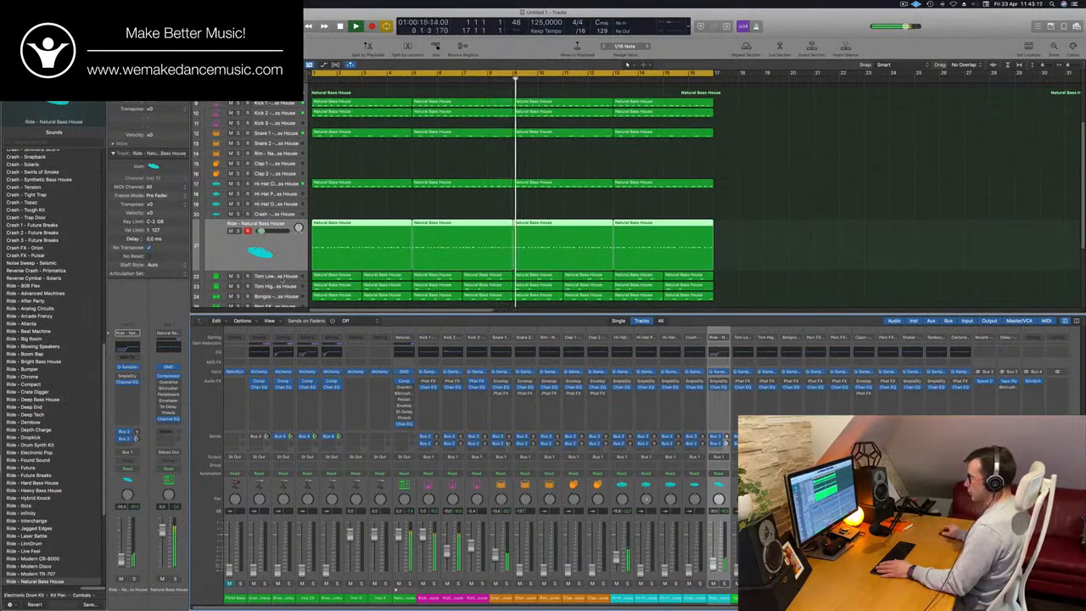
- Bring up the Tom Low, Tom High and Bongos faders while replaying the groove from the start
click(269, 275)
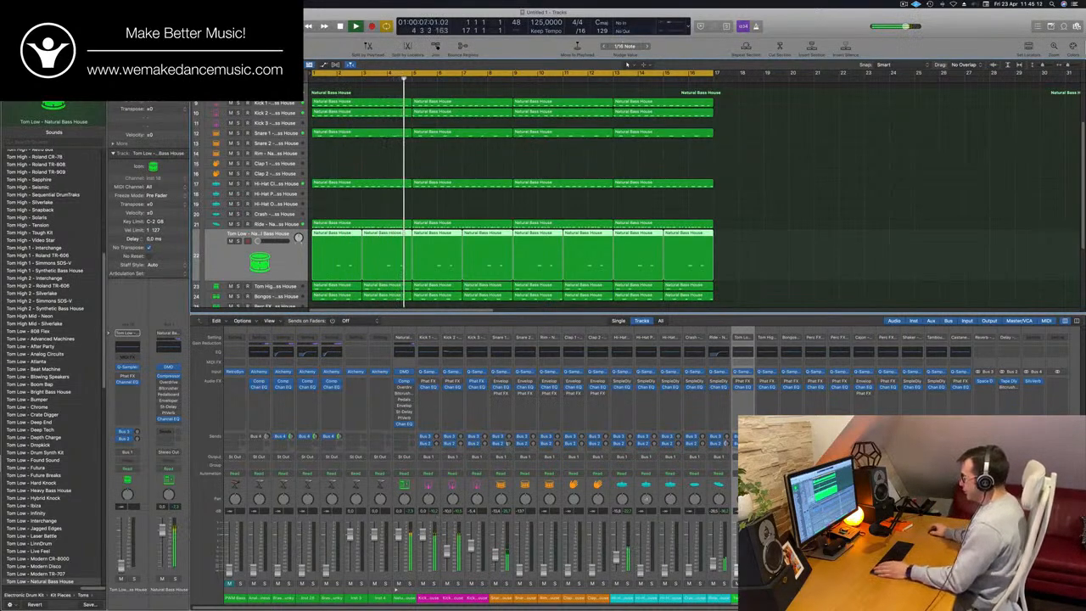
key(Return)
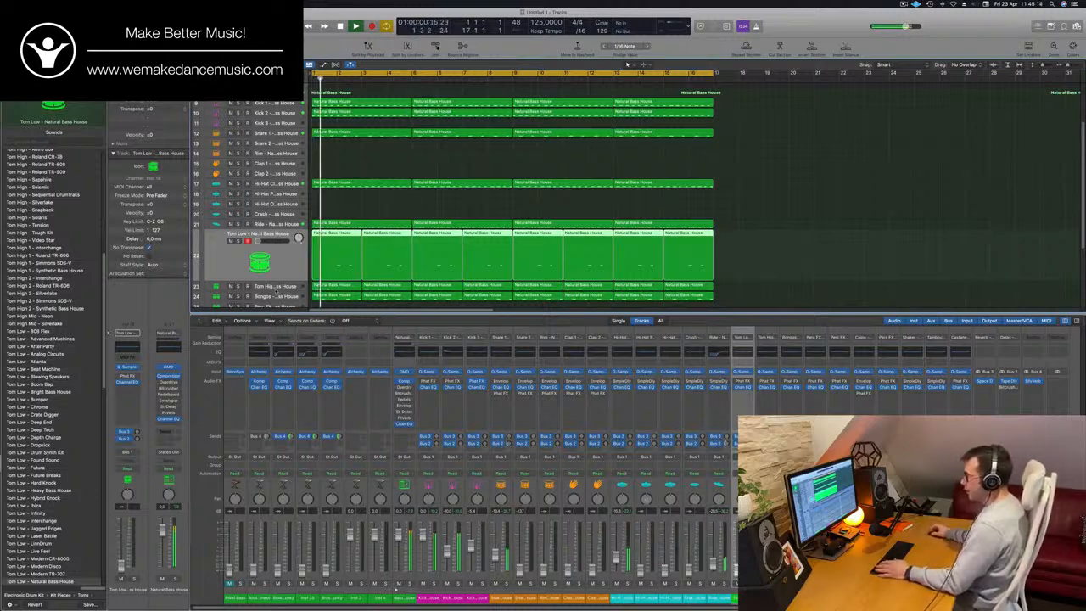
key(Return)
key(Return)
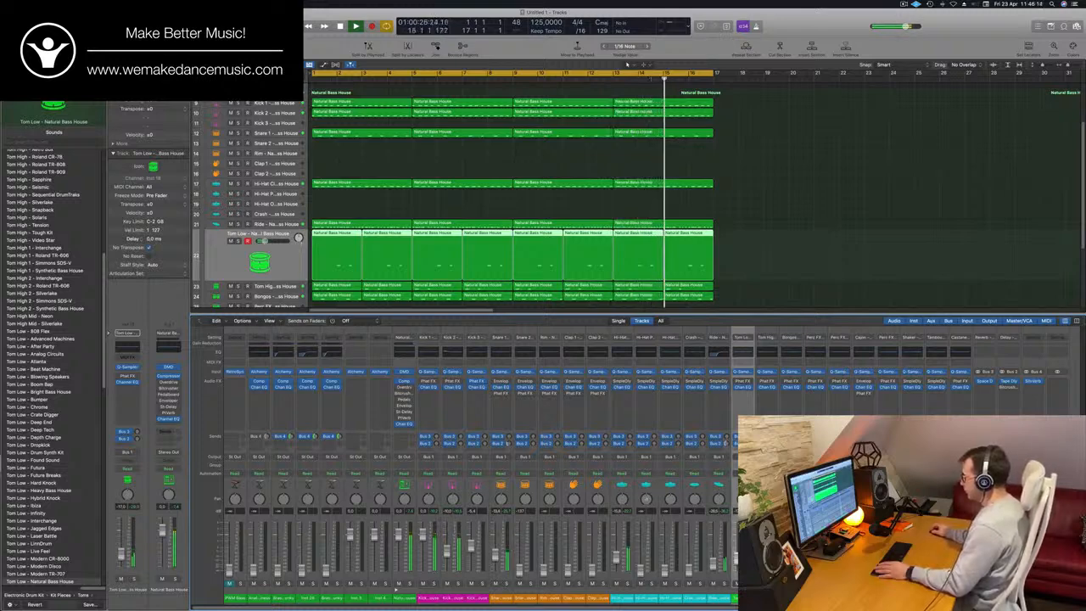
- Go through the Tom High, Bongos, Perc FX 2 and Perc FX 3 tracks and check their levels in the groove
scroll(599, 304, down, 4)
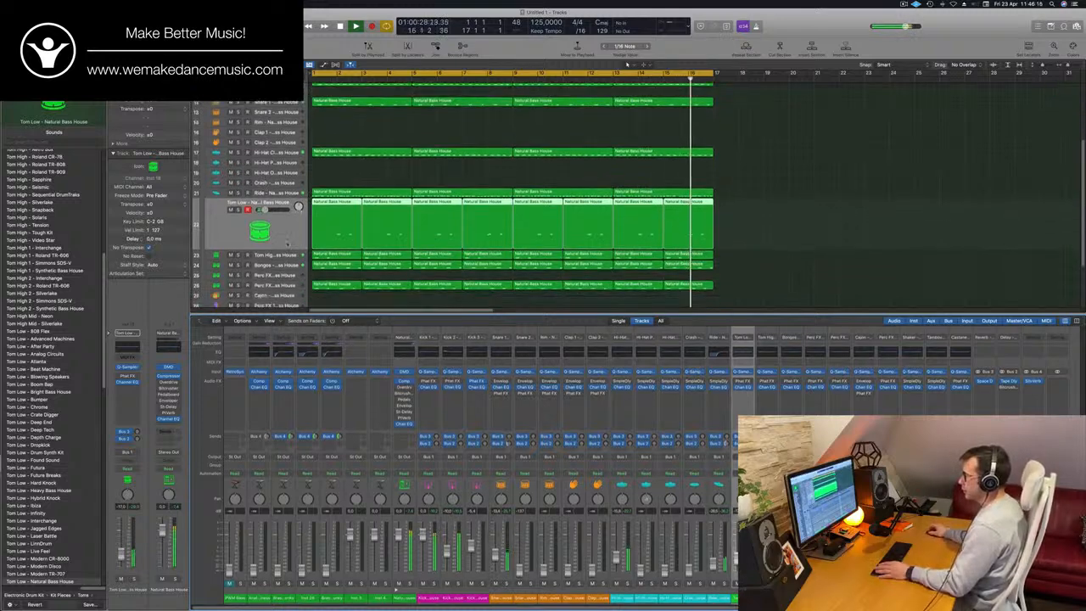
click(286, 248)
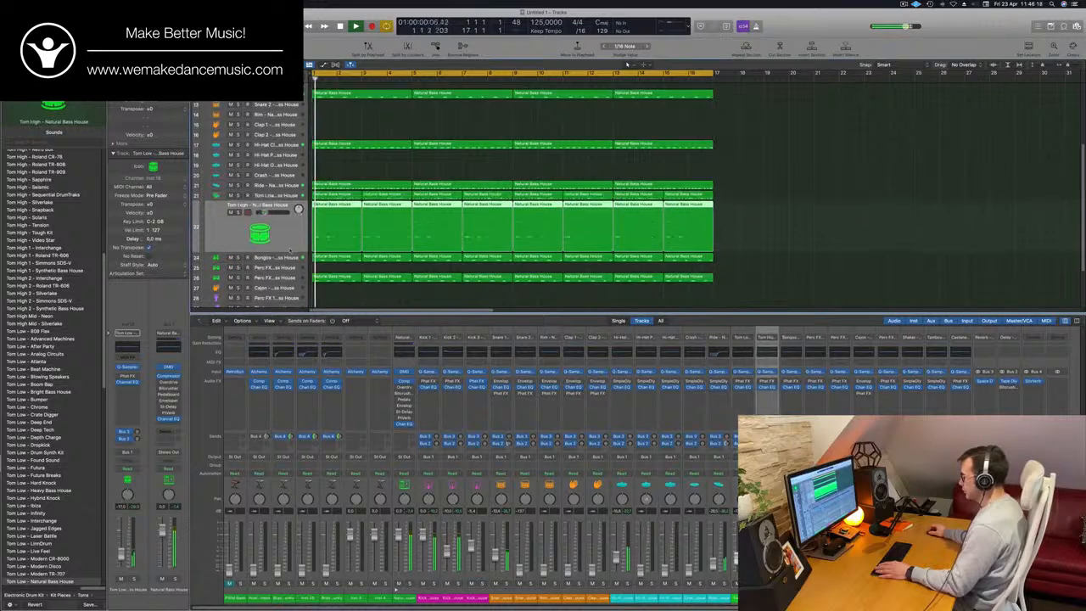
key(Down)
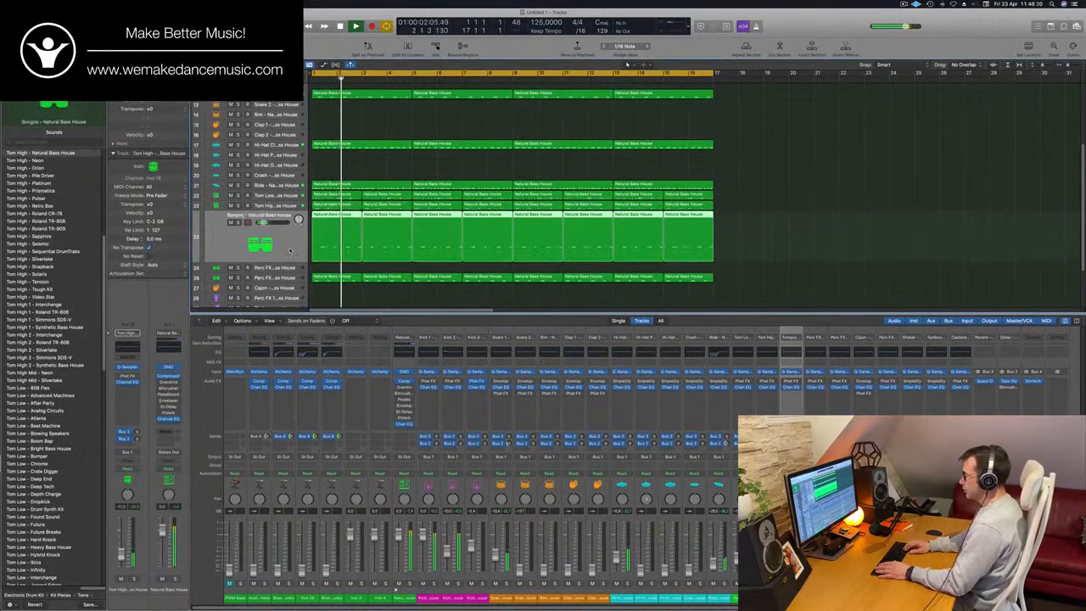
key(Down)
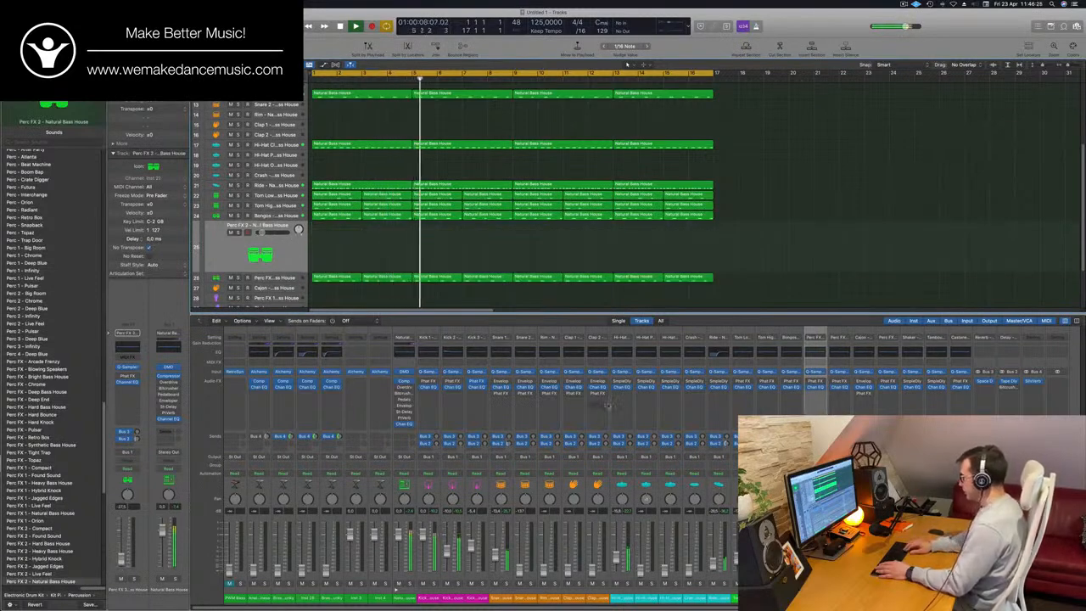
key(Down)
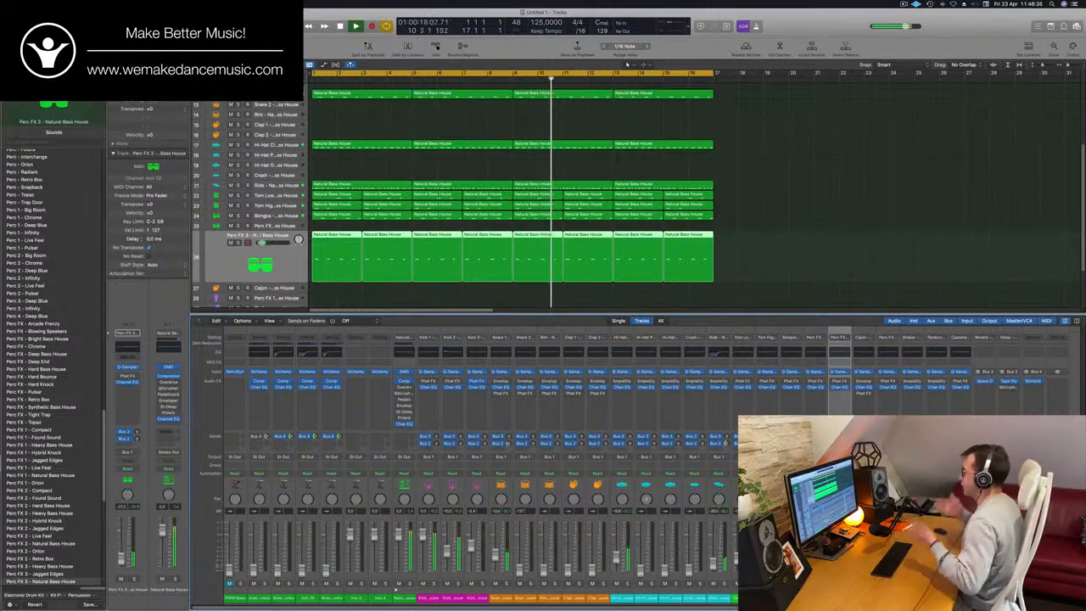
- Select the Analogue Happiness bass track and raise its fader against the drums, replaying from the start
scroll(755, 195, up, 5)
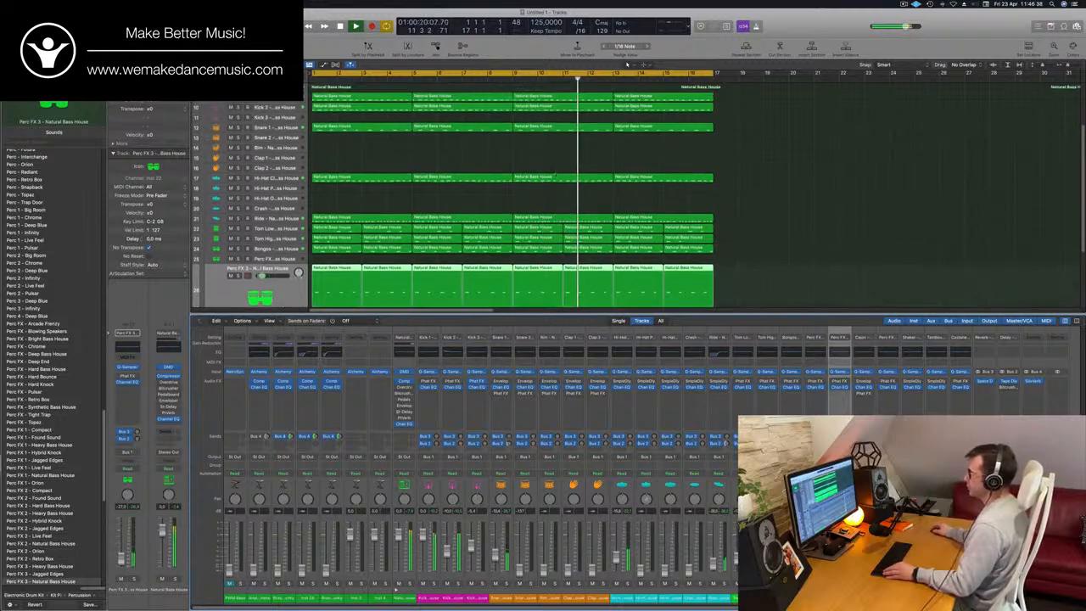
scroll(429, 191, up, 1)
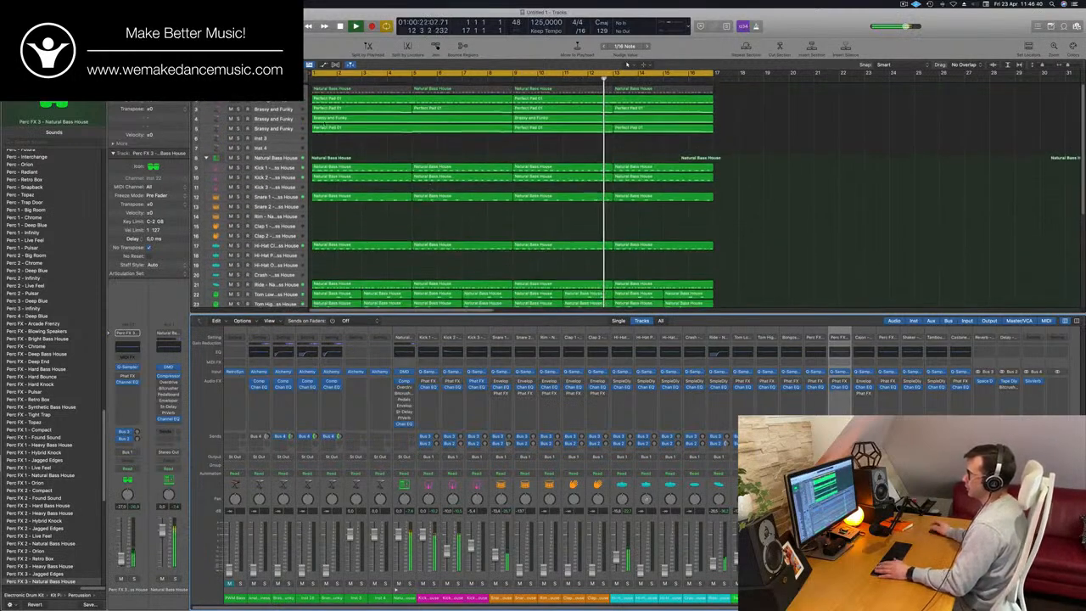
click(259, 598)
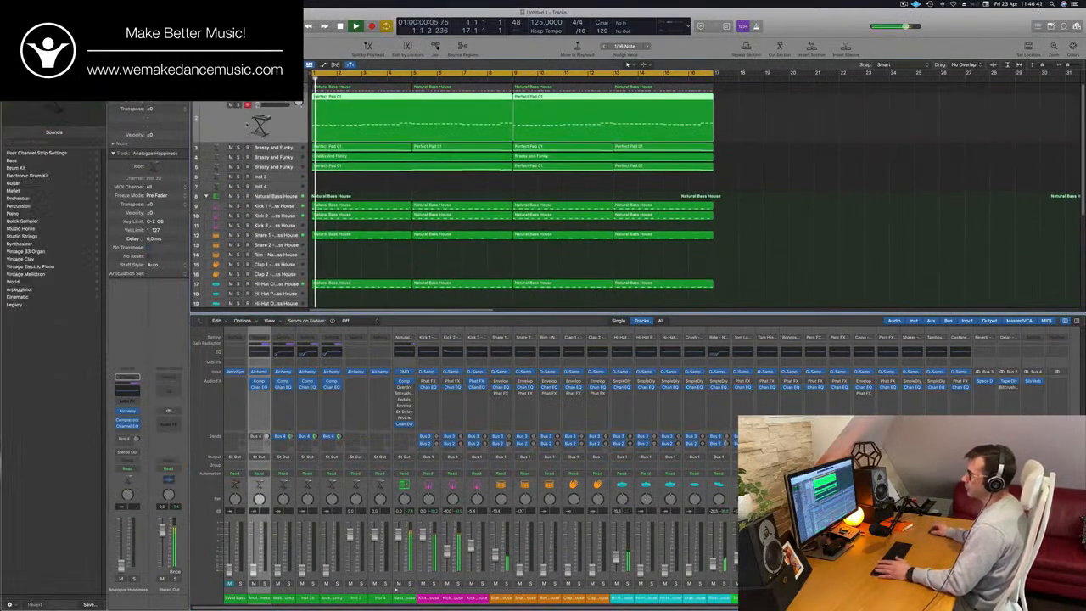
key(space)
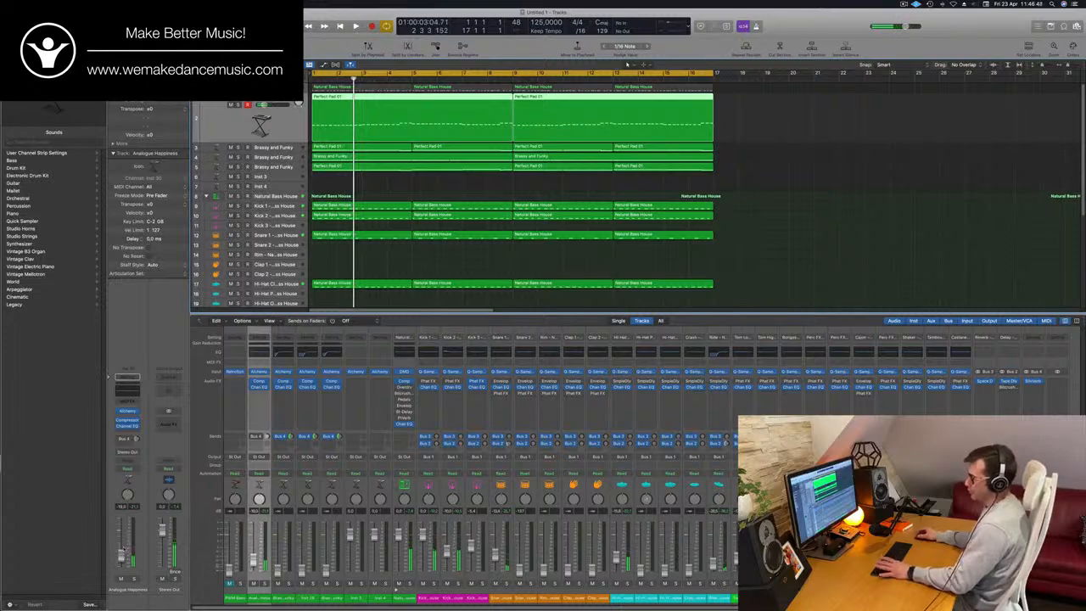
key(Return)
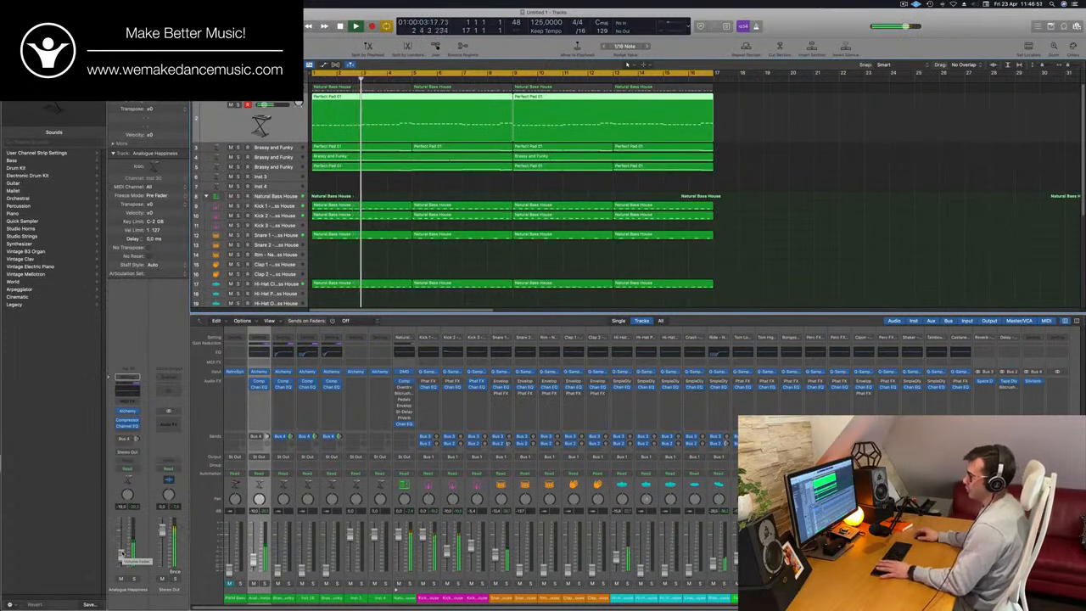
key(Return)
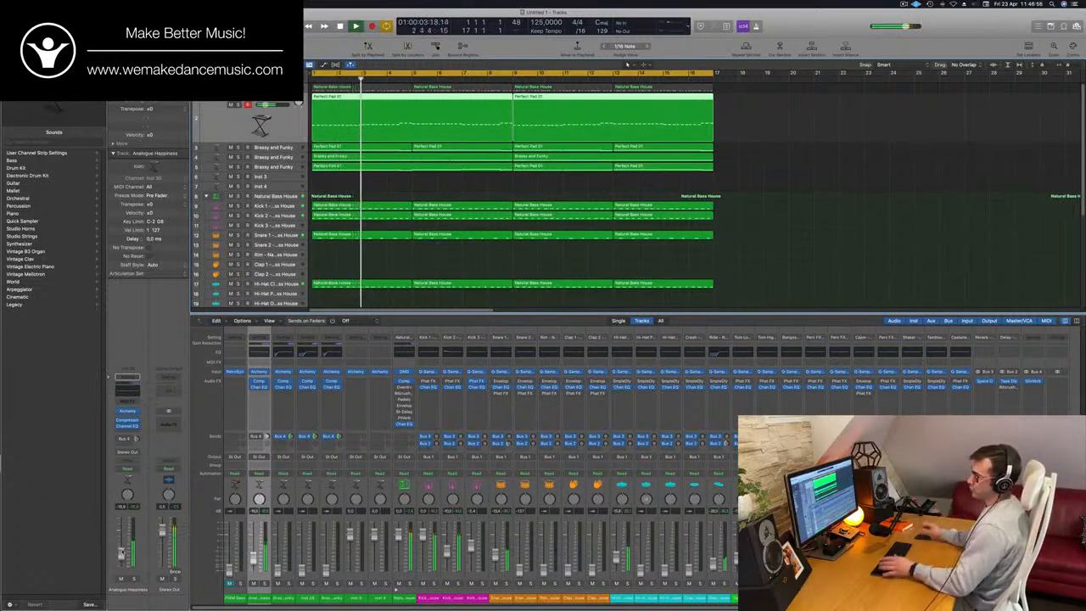
key(Return)
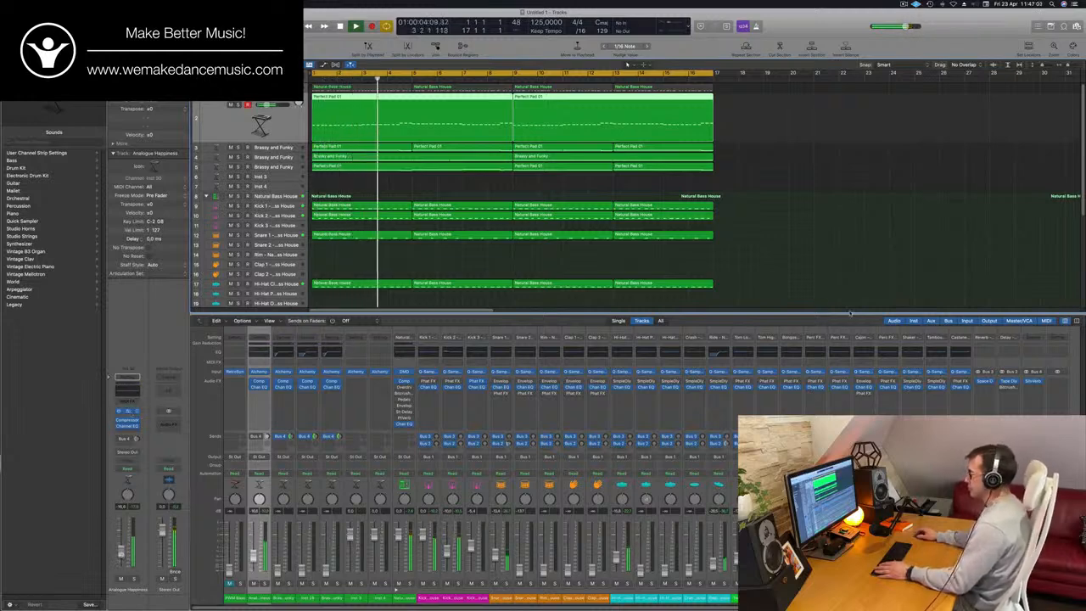
- Paste the copied settings into the Analogue Happiness bass track's Alchemy instrument and adjust its Cutoff while the groove plays
click(127, 411)
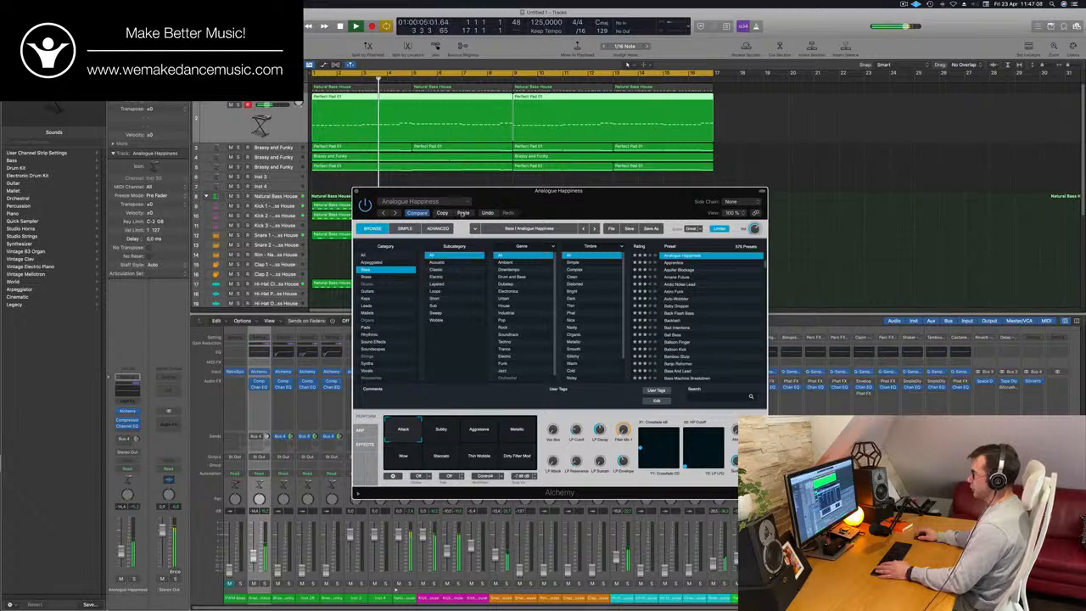
click(463, 213)
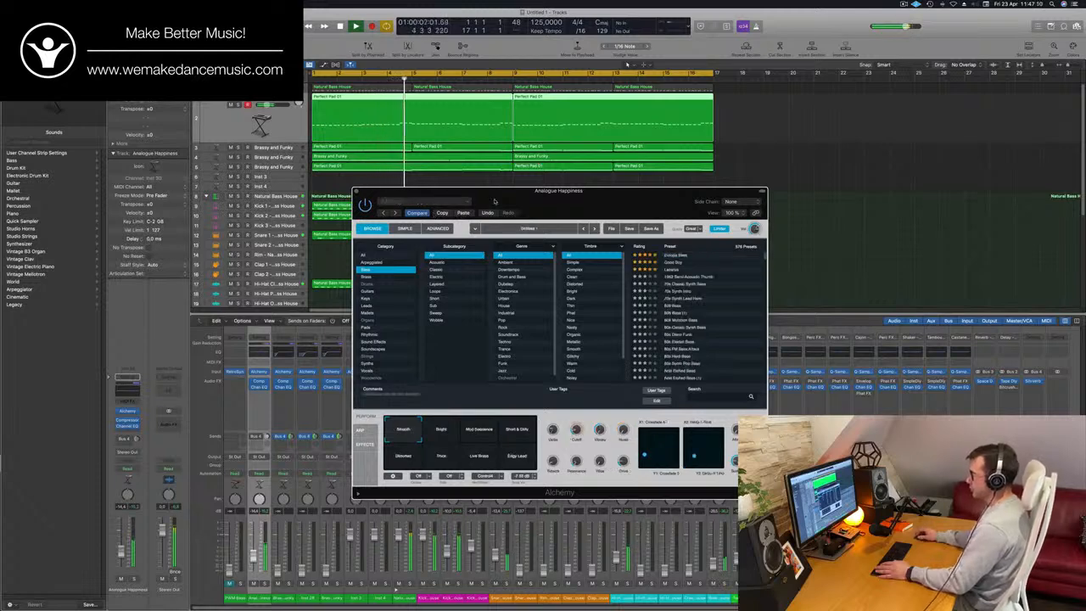
drag(494, 201, 604, 186)
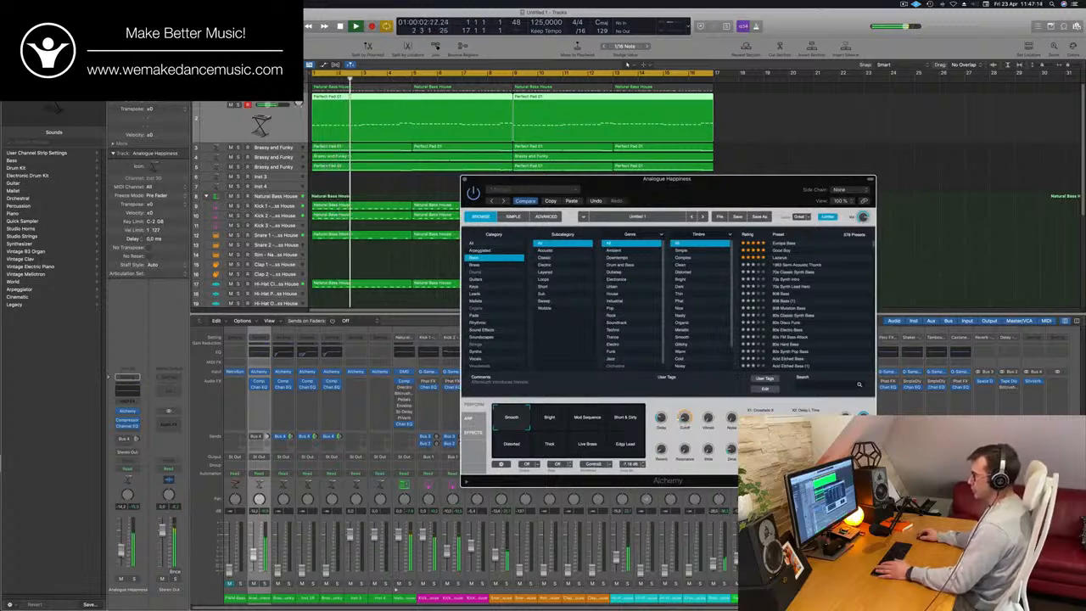
click(122, 553)
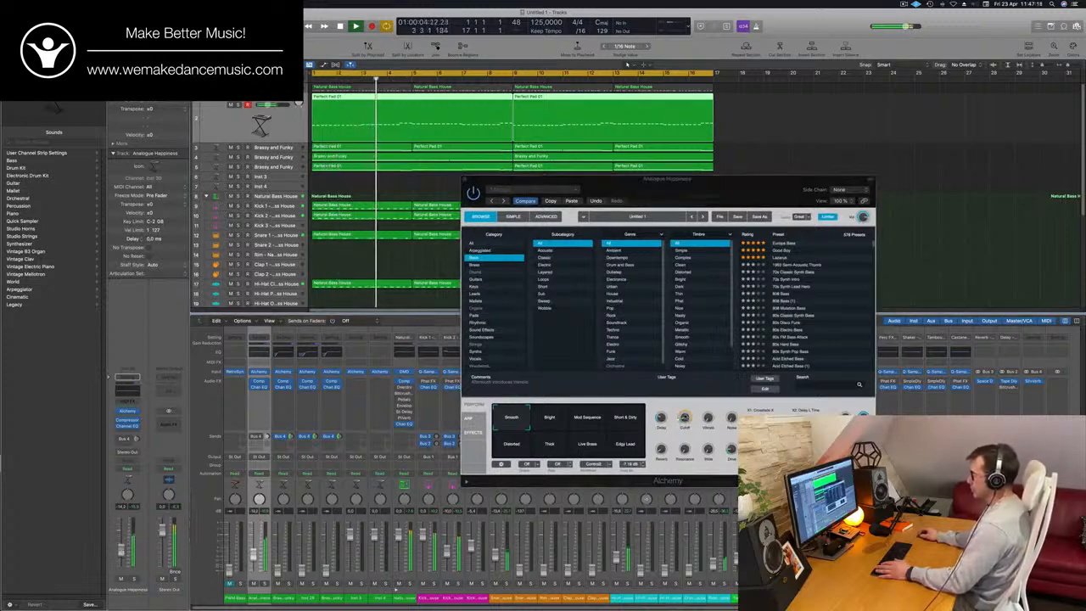
click(684, 419)
drag(687, 423, 687, 427)
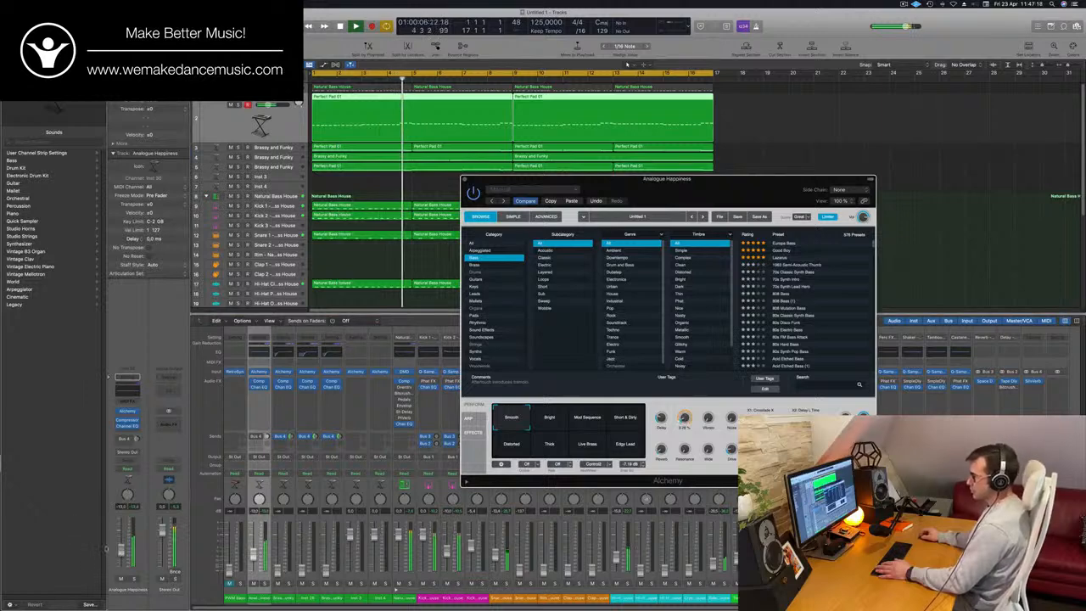
- Raise the Analogue Happiness fader slightly, replay the groove from the start and close the Alchemy window
drag(122, 553, 122, 552)
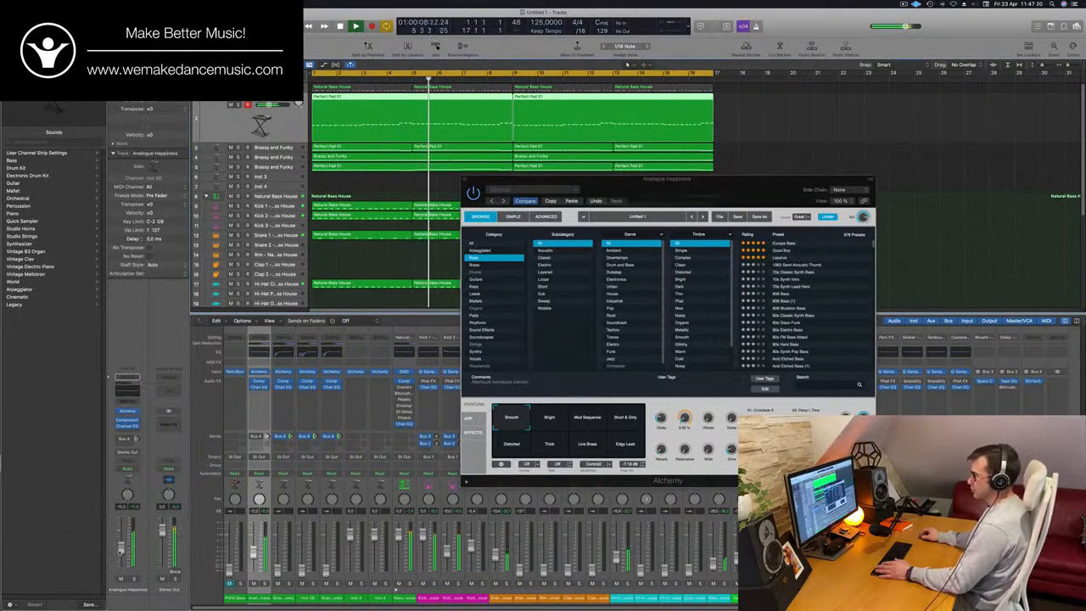
key(space)
key(space)
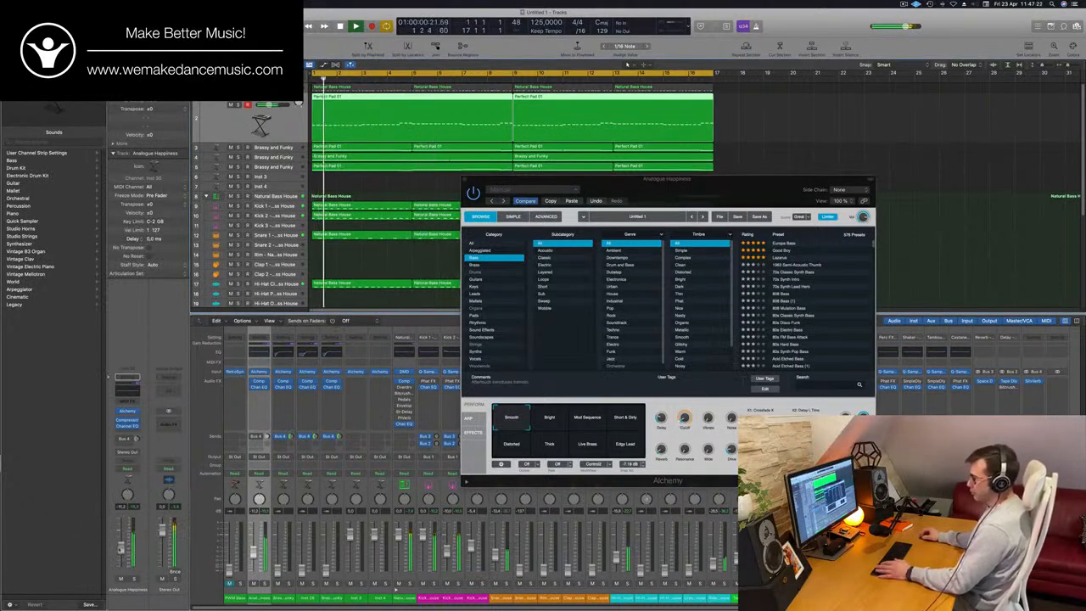
drag(693, 190, 602, 226)
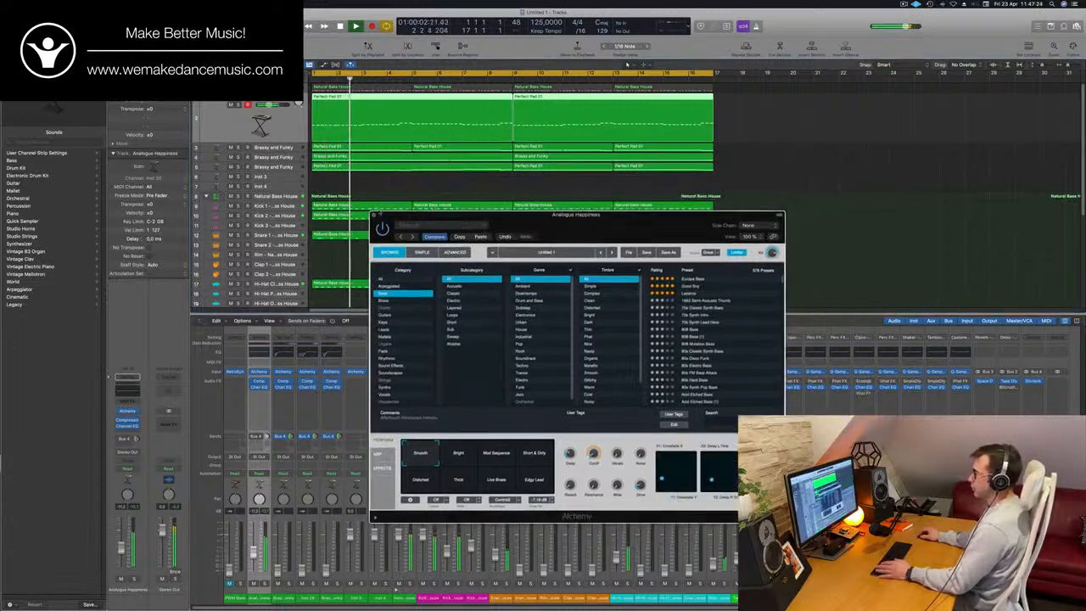
click(373, 216)
- Select the first Brassy and Funky track and bring up its fader against the bass, replaying from the start
click(276, 145)
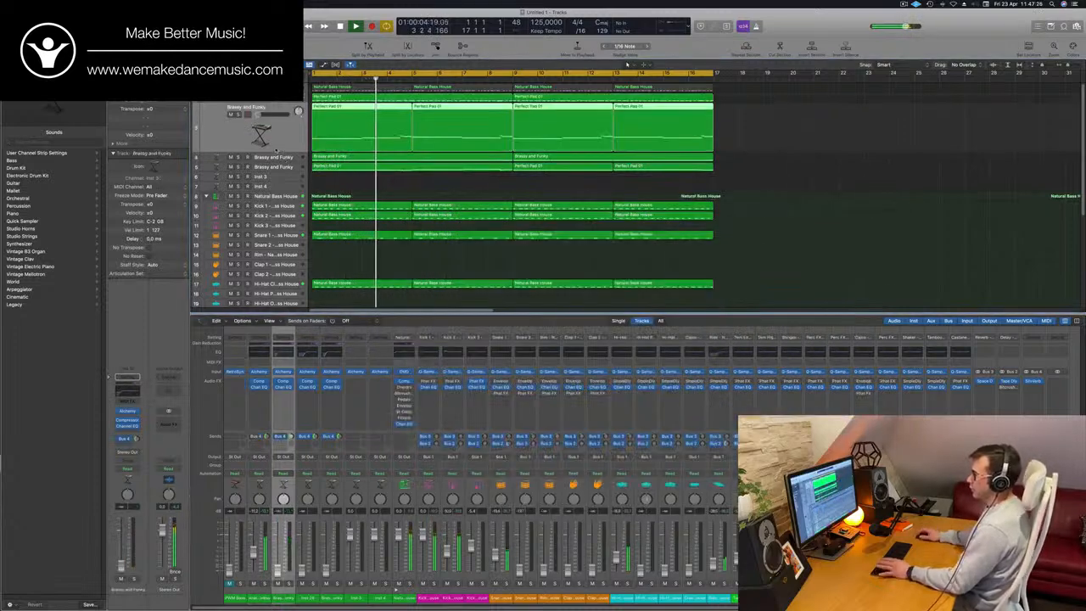
key(Return)
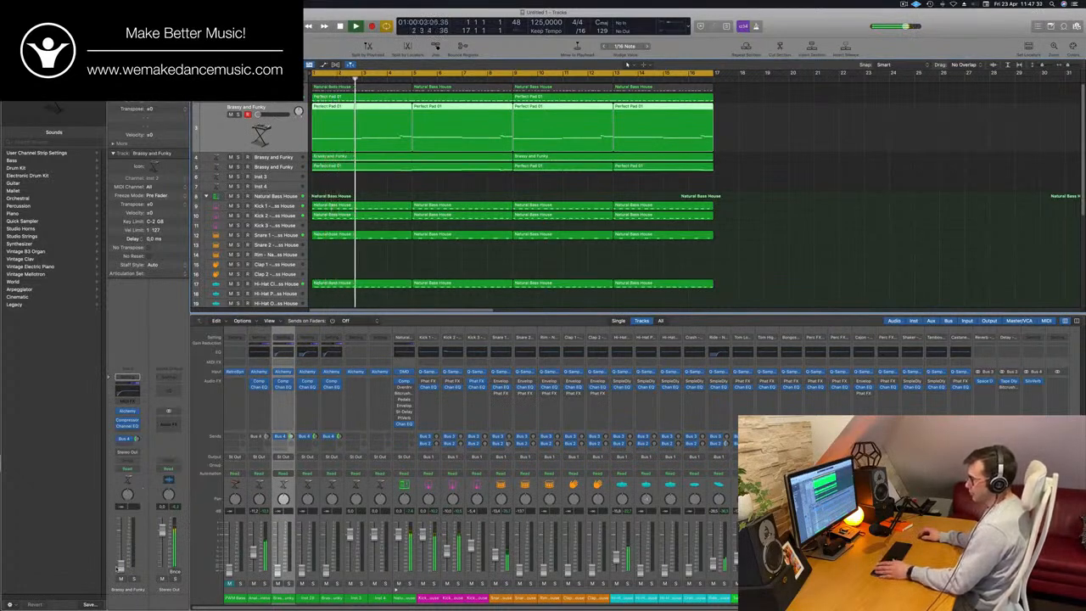
key(Return)
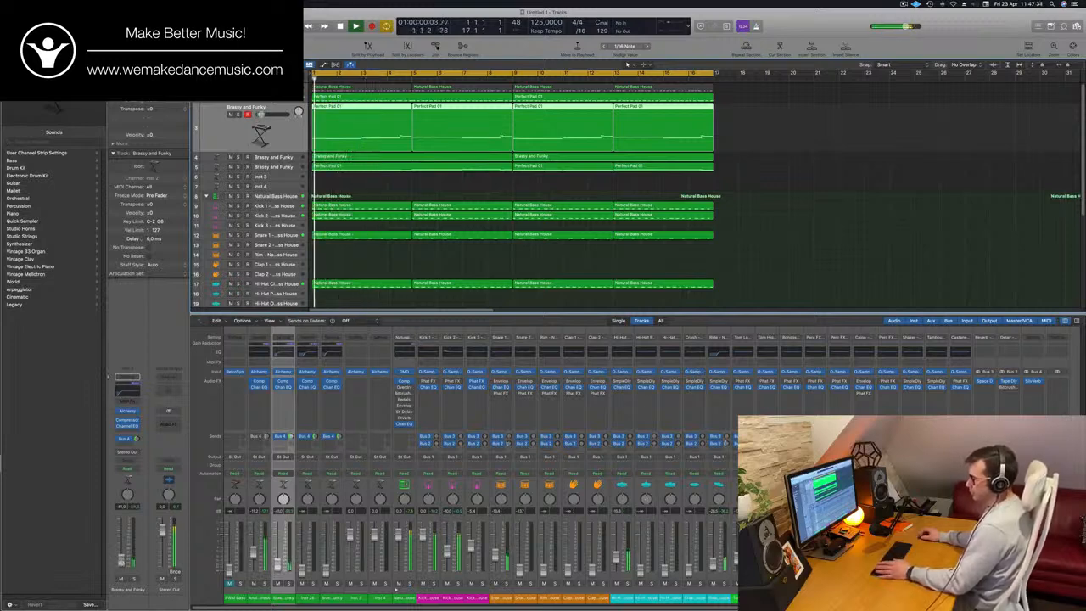
key(Return)
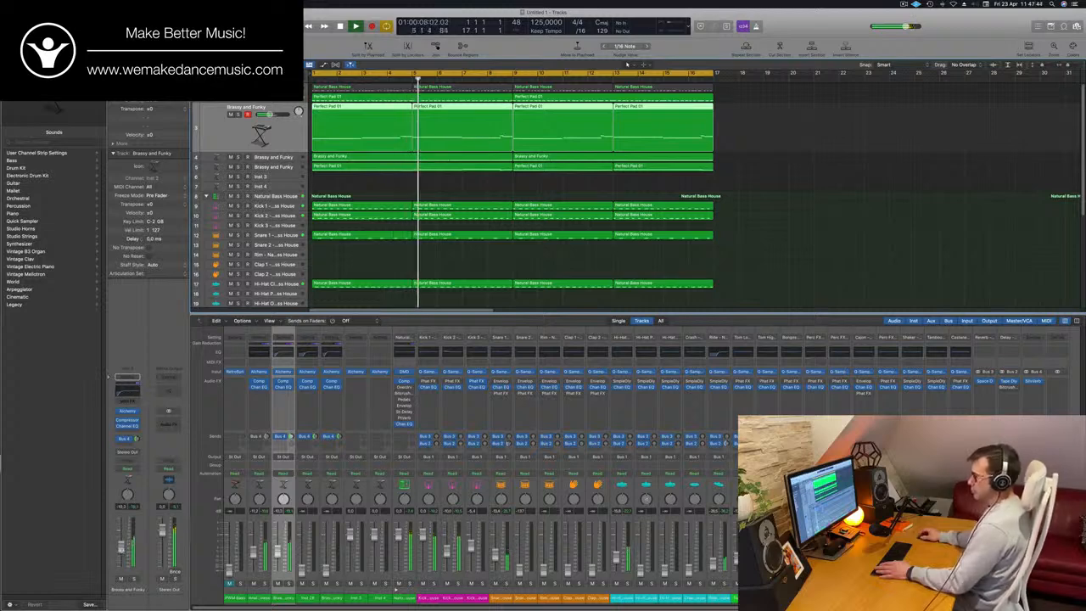
- Raise the low cut in the first Brassy and Funky track's Channel EQ to about 143 Hz and close the EQ
click(137, 389)
key(Return)
drag(450, 255, 502, 254)
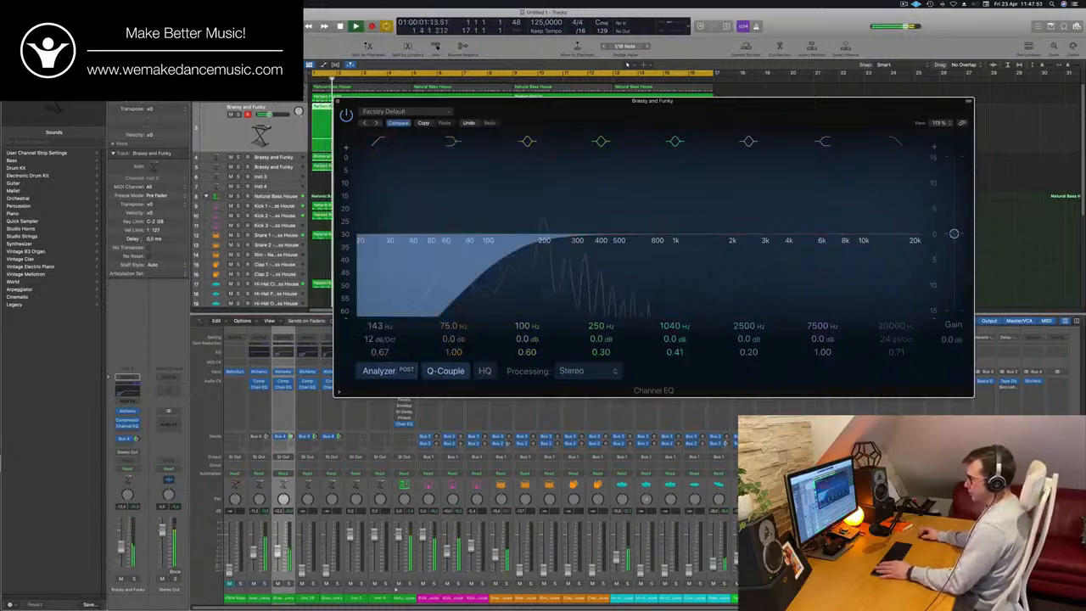
click(262, 136)
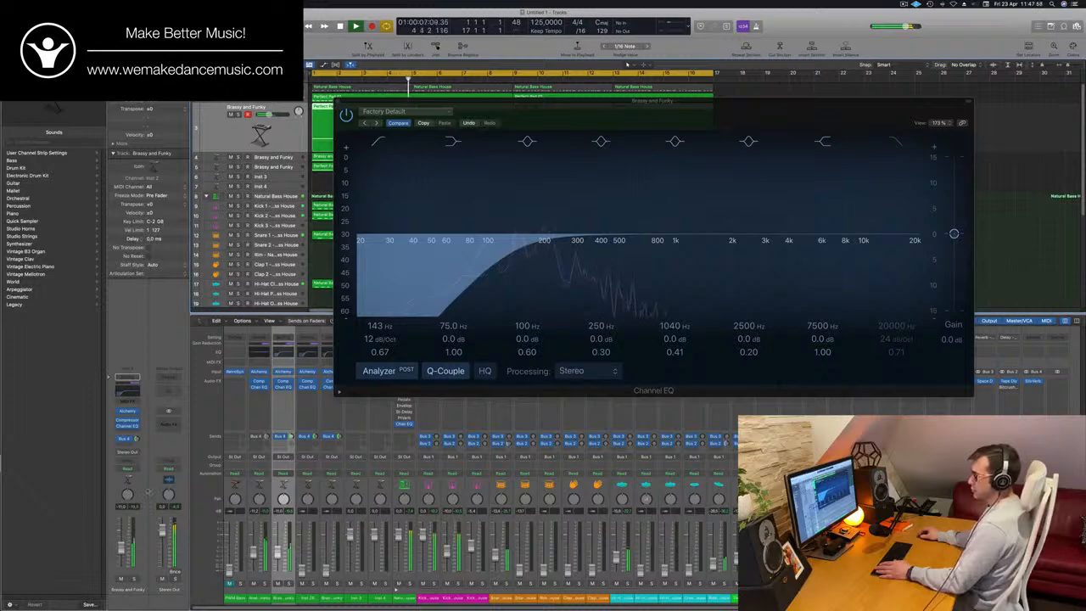
click(338, 102)
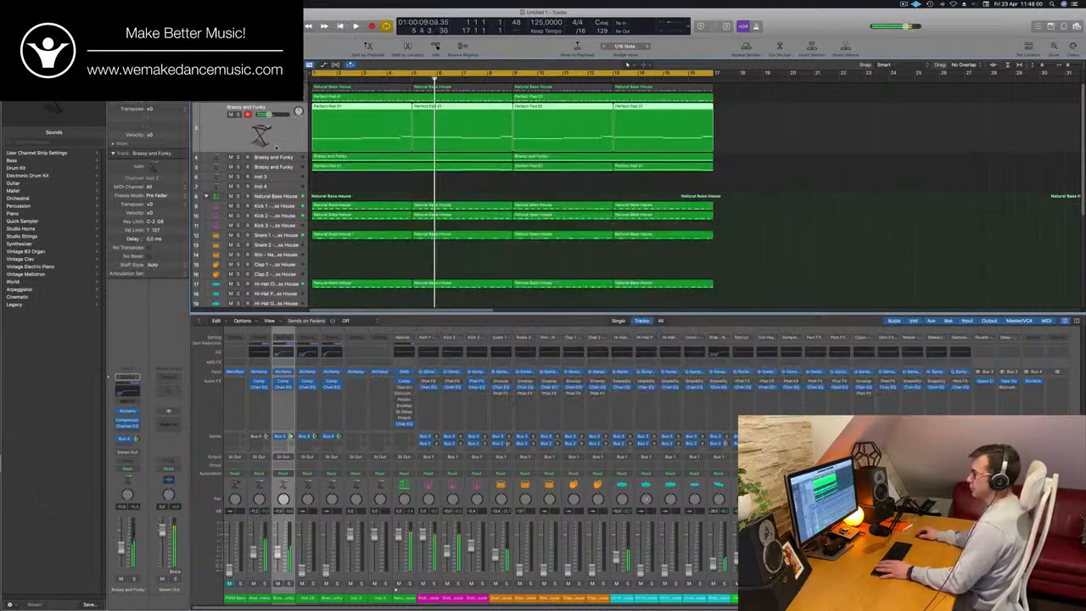
- Try raising the fader of the Inst 28 Brassy and Funky track in row 4 while replaying from the start
key(Return)
click(277, 159)
key(Return)
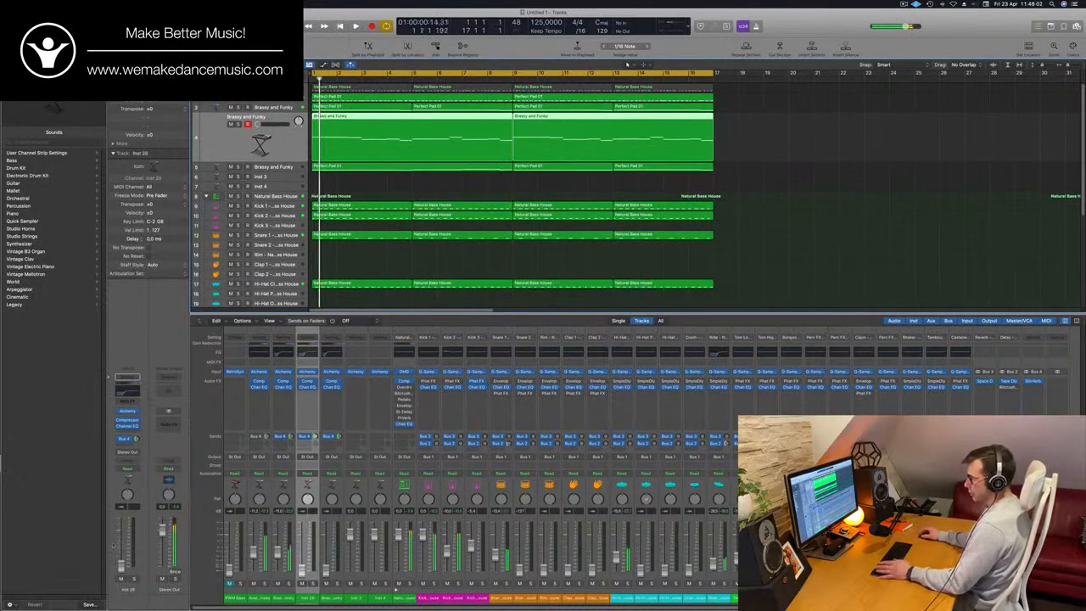
key(Return)
key(Return)
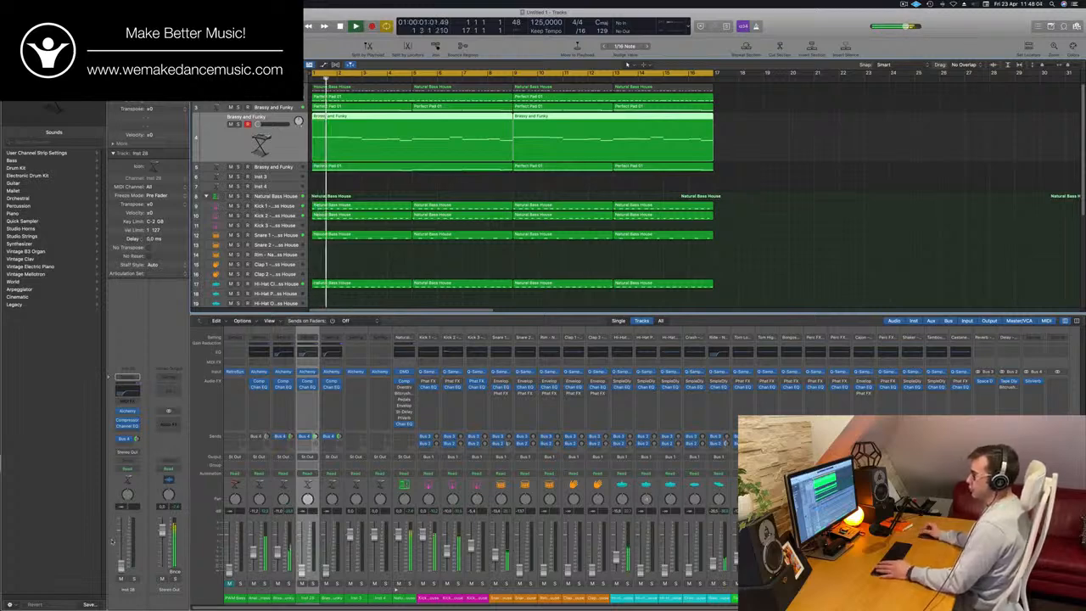
key(Return)
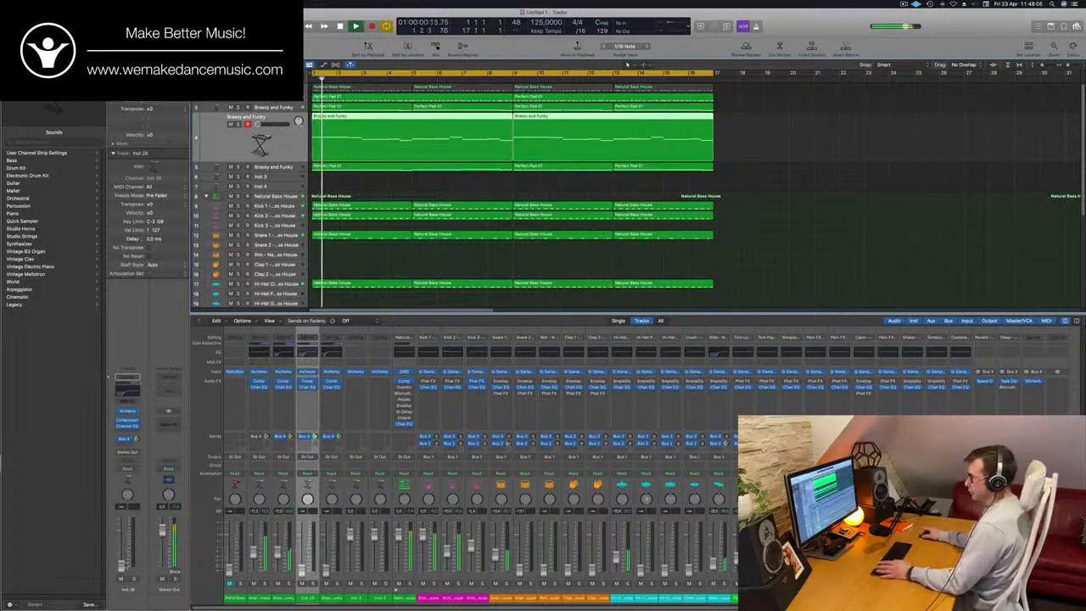
key(Return)
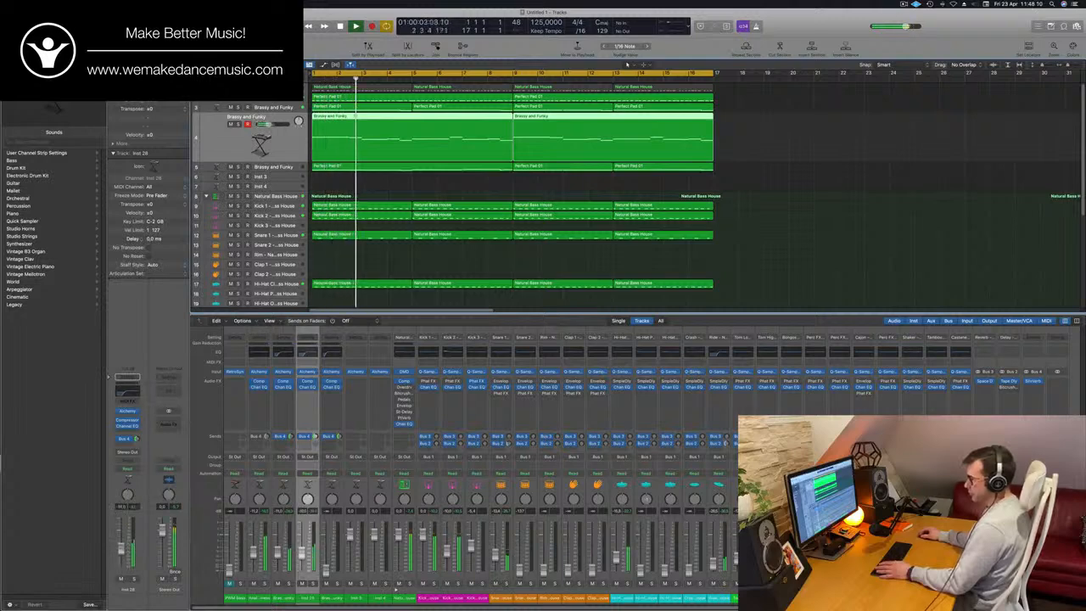
key(Return)
- Bring up the fader of the Brassy and Funky track with Perfect Pad regions in row 5 and move the track up to row 4
key(Down)
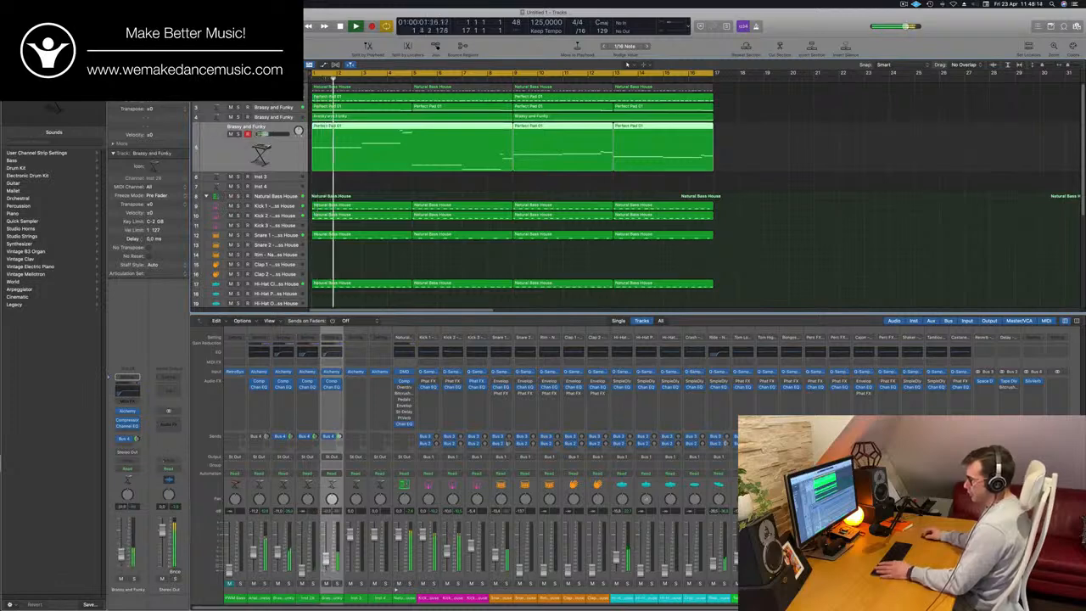
key(Return)
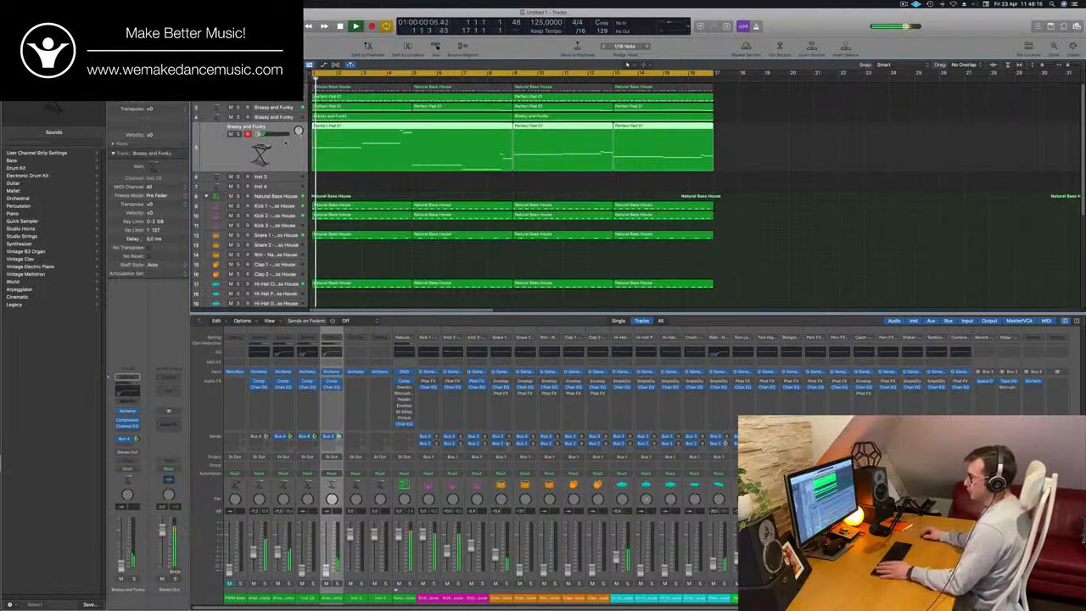
key(Up)
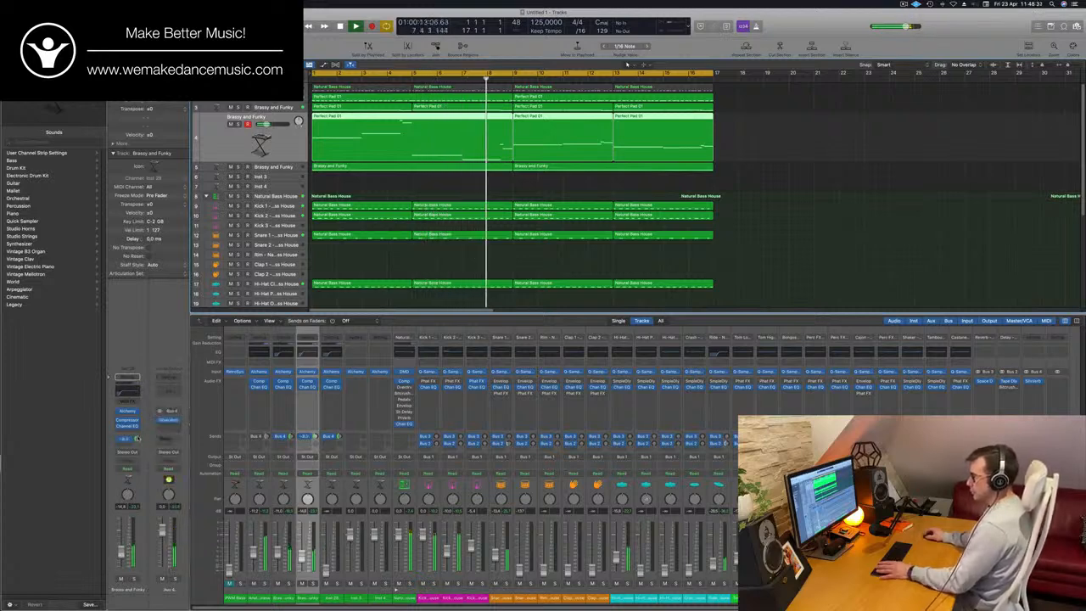
- Cut the highs of the row 4 Brassy and Funky track with its Channel EQ high shelf at about 1920 Hz and -13 dB
click(127, 426)
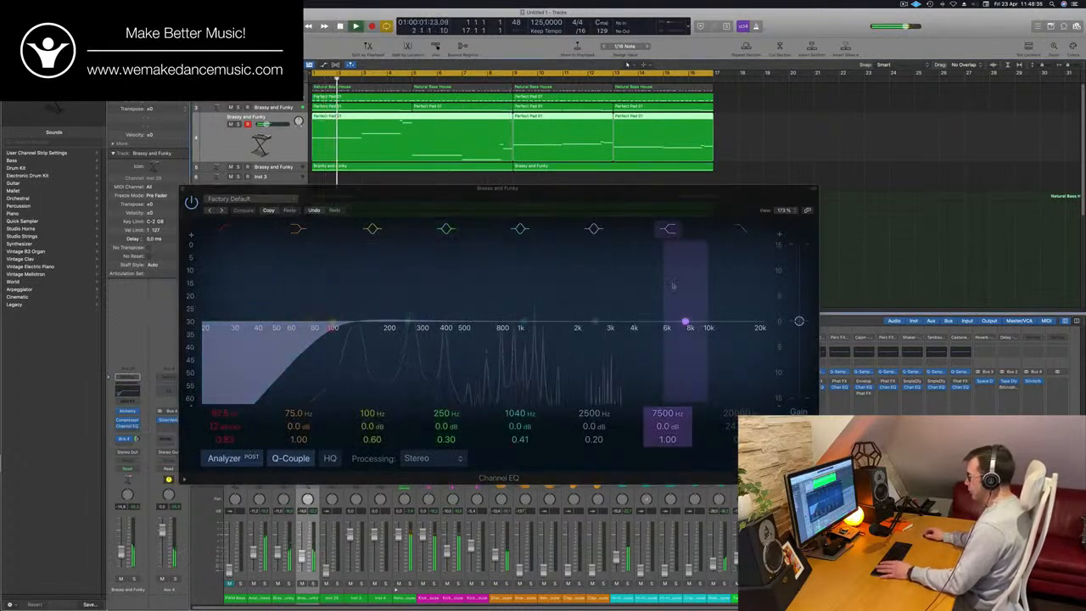
click(670, 231)
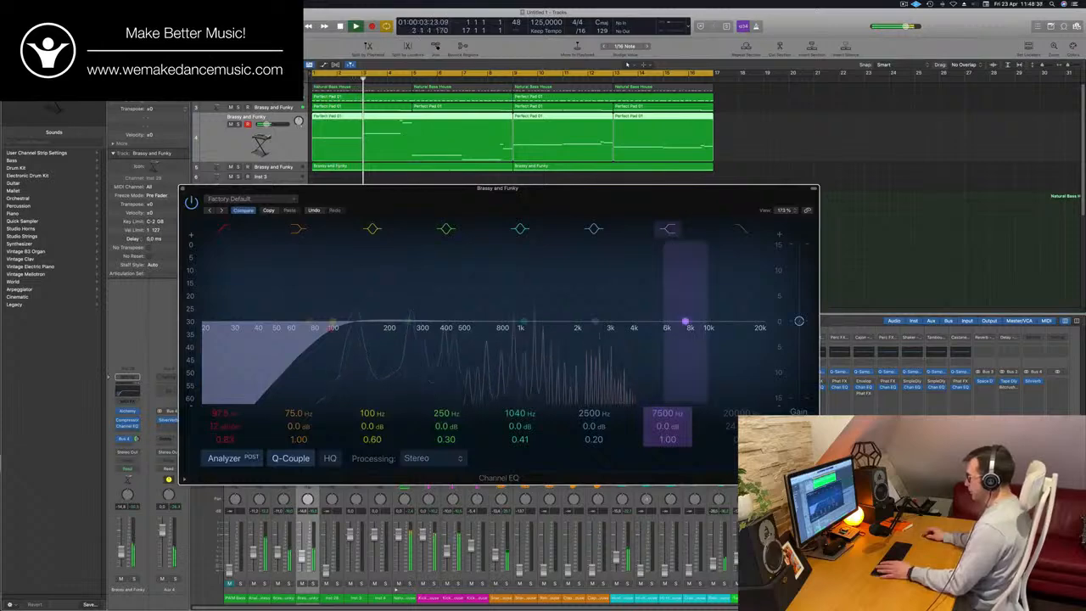
drag(685, 322, 573, 349)
drag(276, 187, 686, 130)
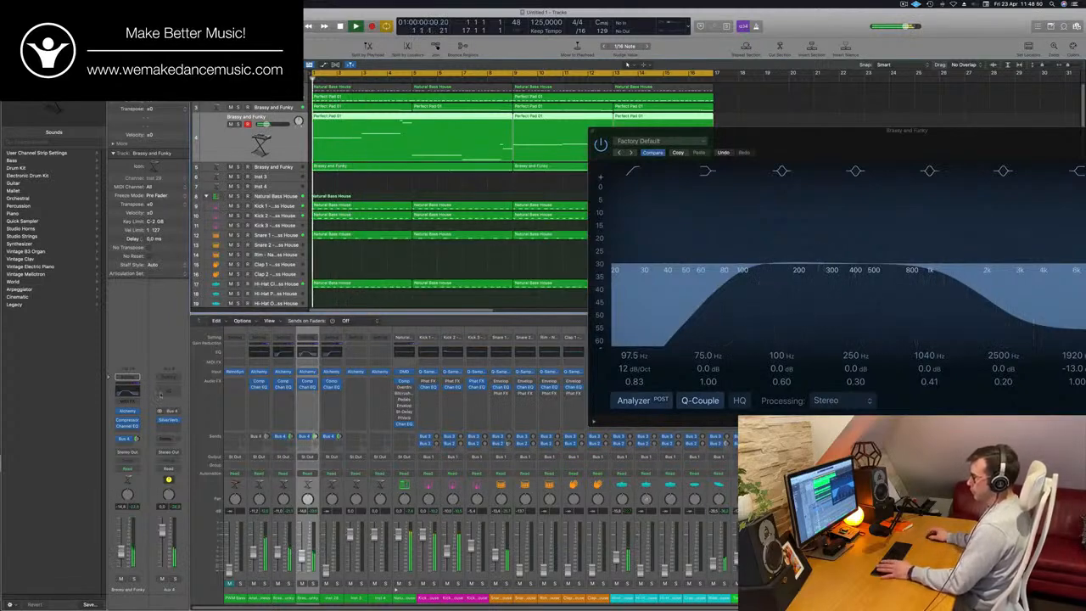
key(Return)
- Hide the EQ window, select the Inst 28 Brassy and Funky track in row 5 and raise its fader while replaying the groove
key(Down)
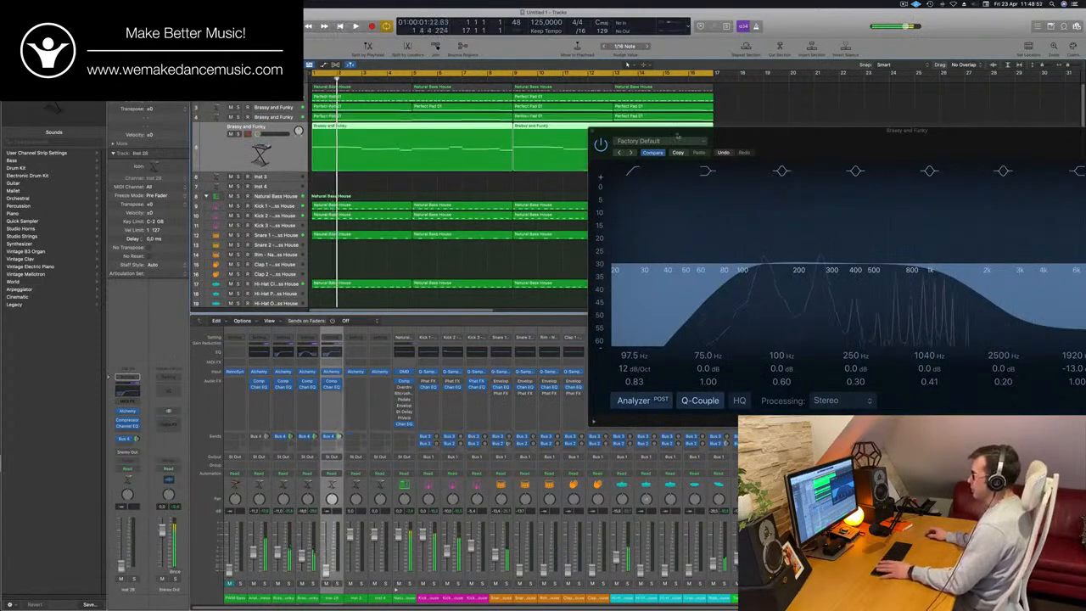
key(v)
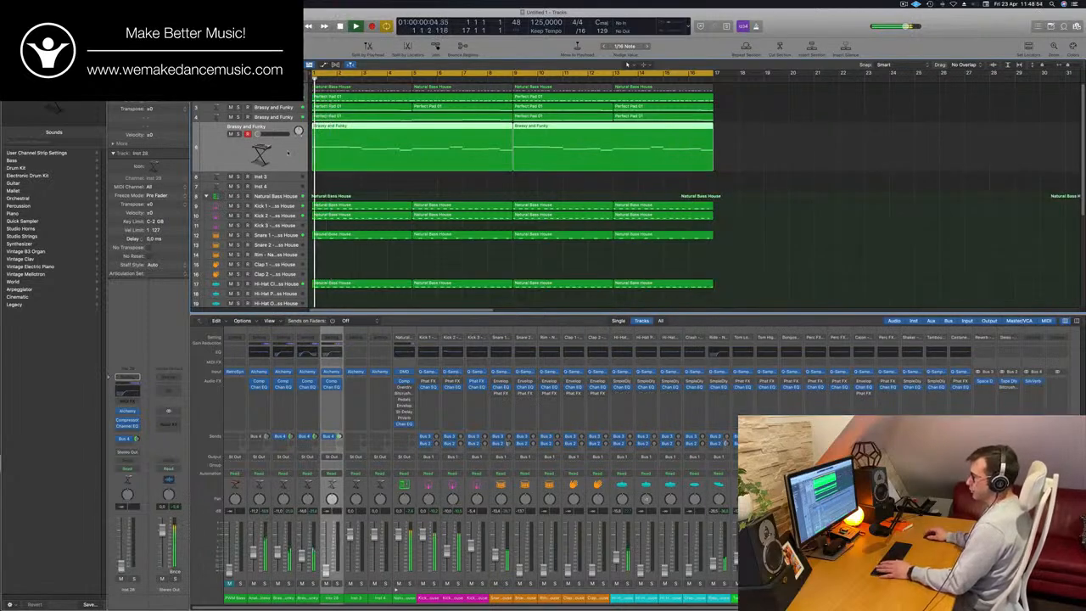
key(Return)
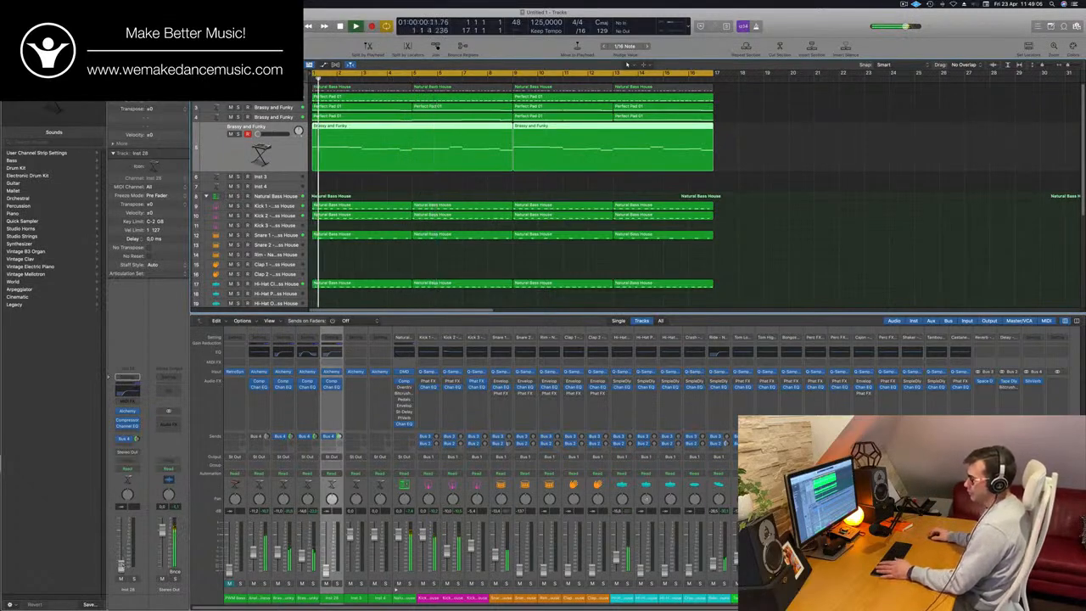
drag(121, 553, 120, 550)
key(space)
key(space)
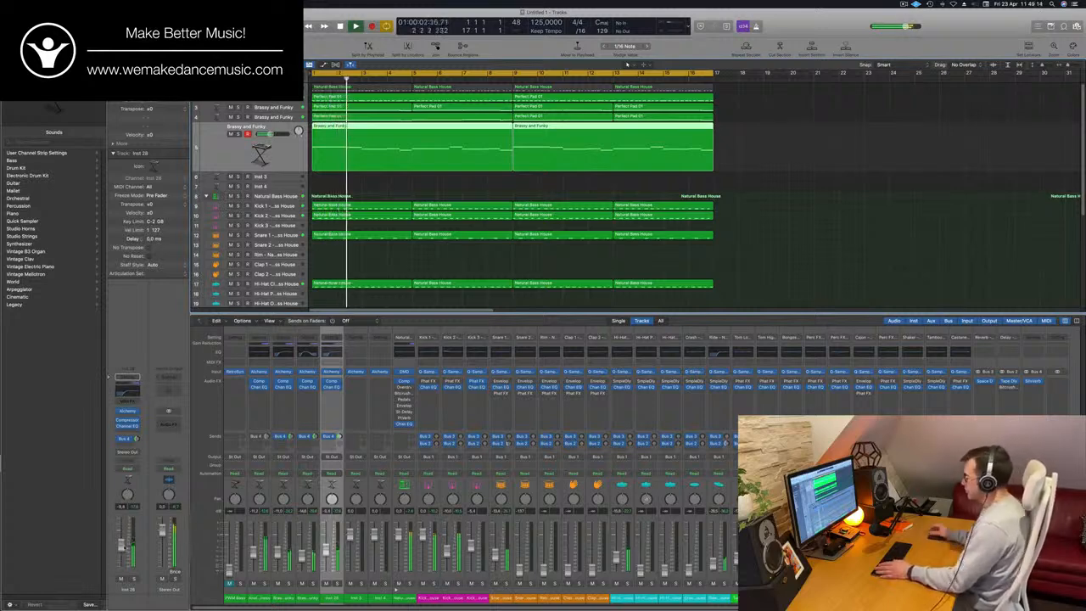
key(space)
key(space)
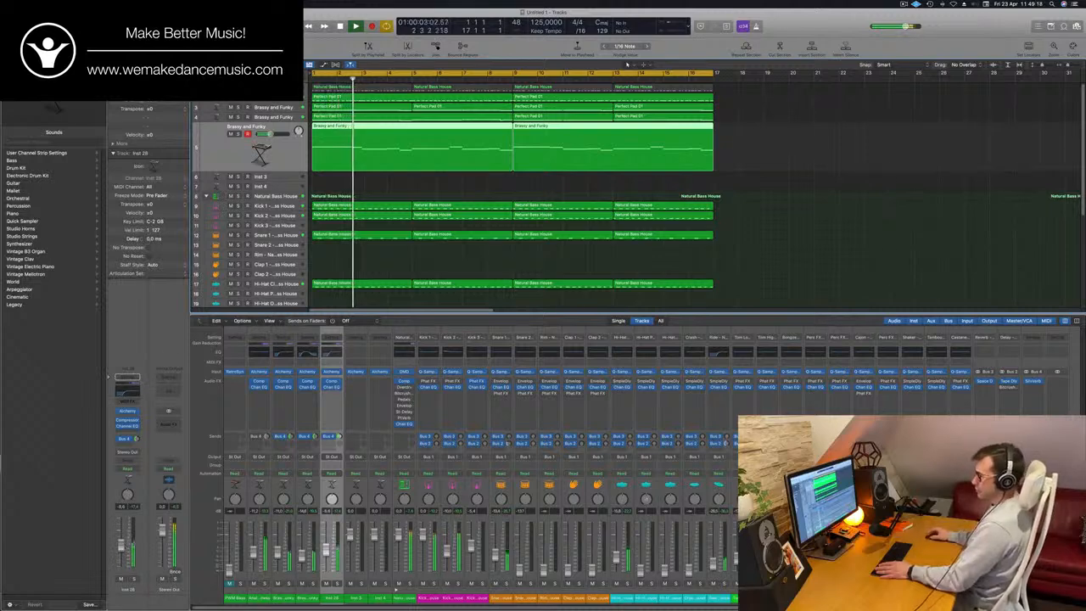
- Insert a stereo MultiMeter on the Stereo Out, set its analyzer's Top to 0 dB and place the window clear of the track headers
click(168, 429)
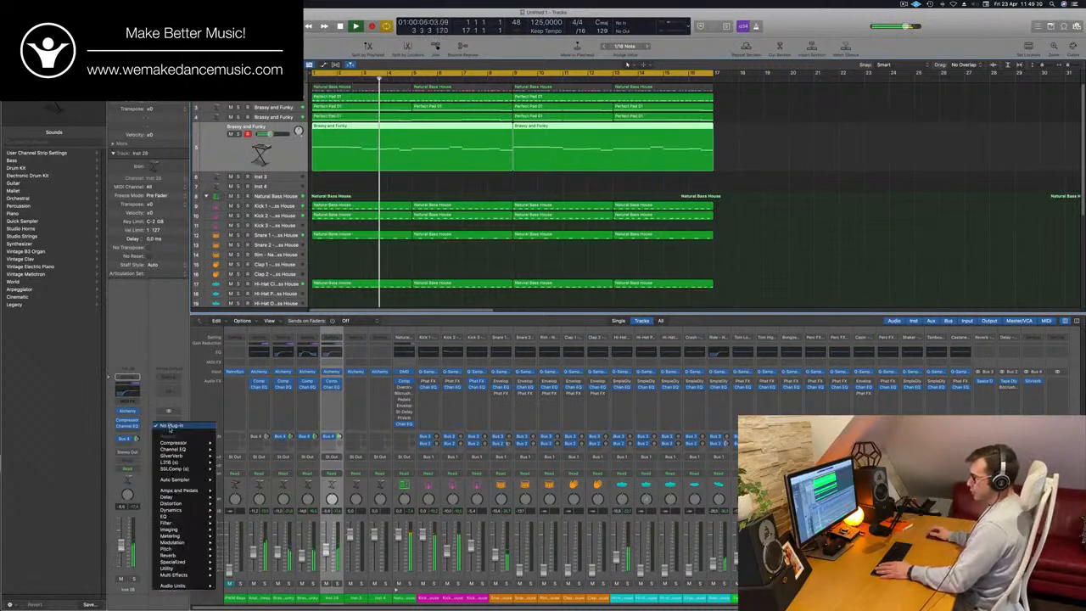
mouse_move(188, 551)
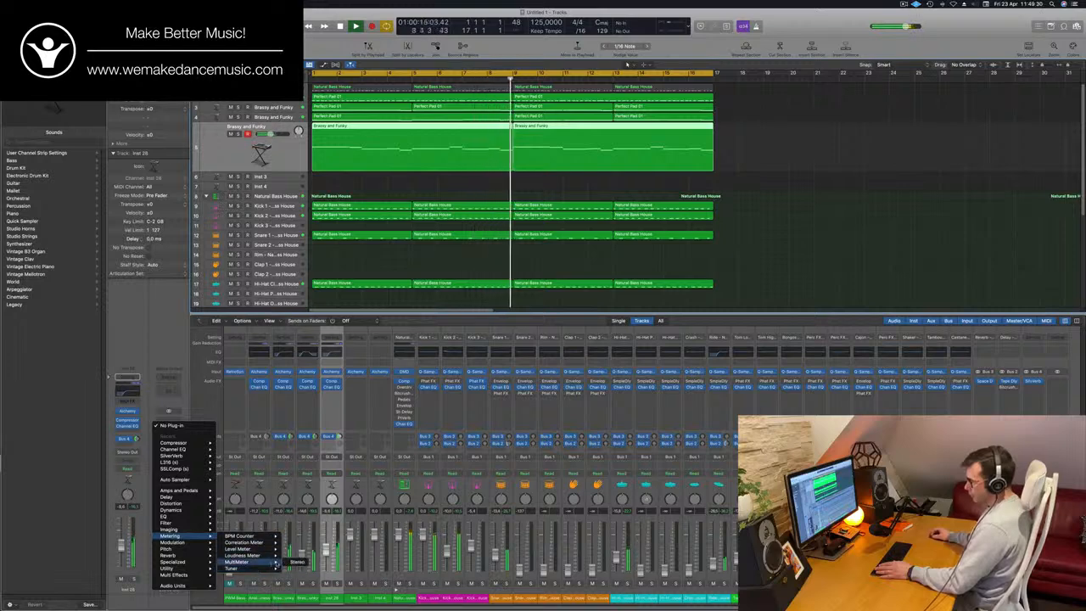
click(295, 563)
drag(604, 129, 526, 240)
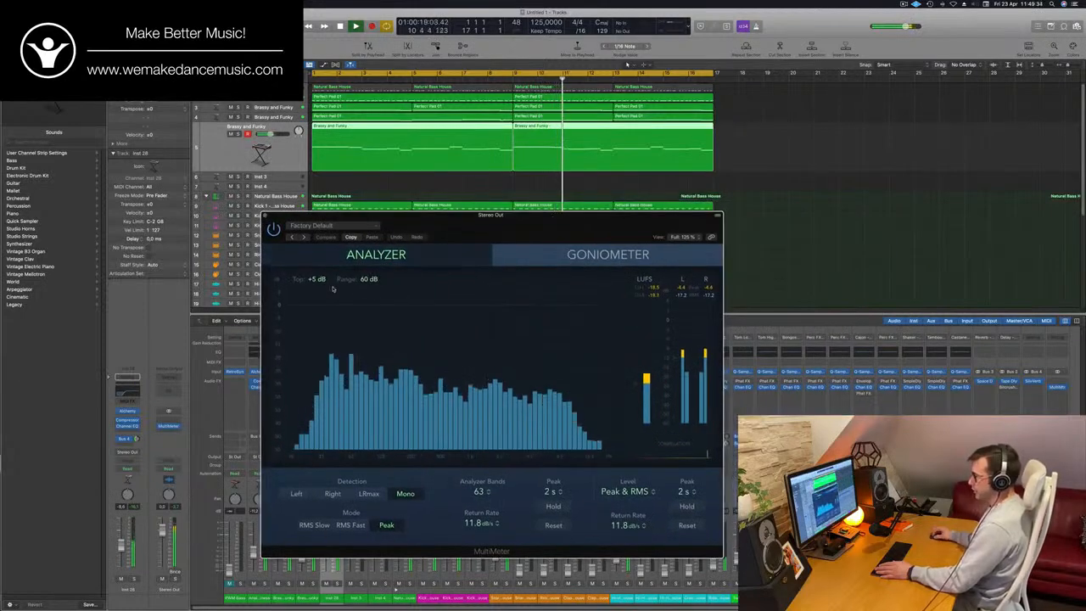
drag(314, 282, 314, 291)
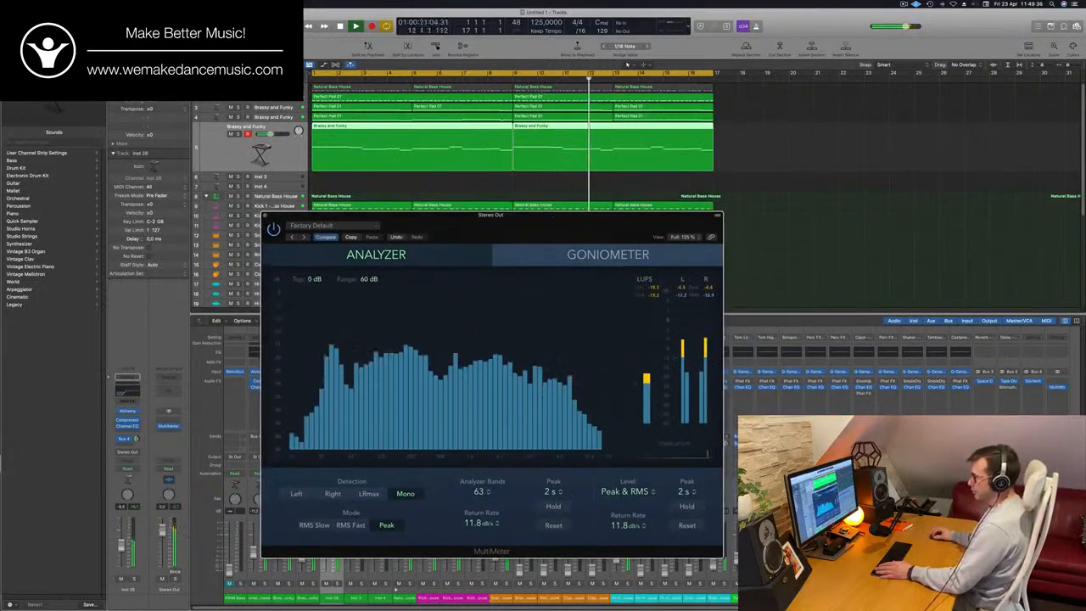
drag(682, 227, 928, 207)
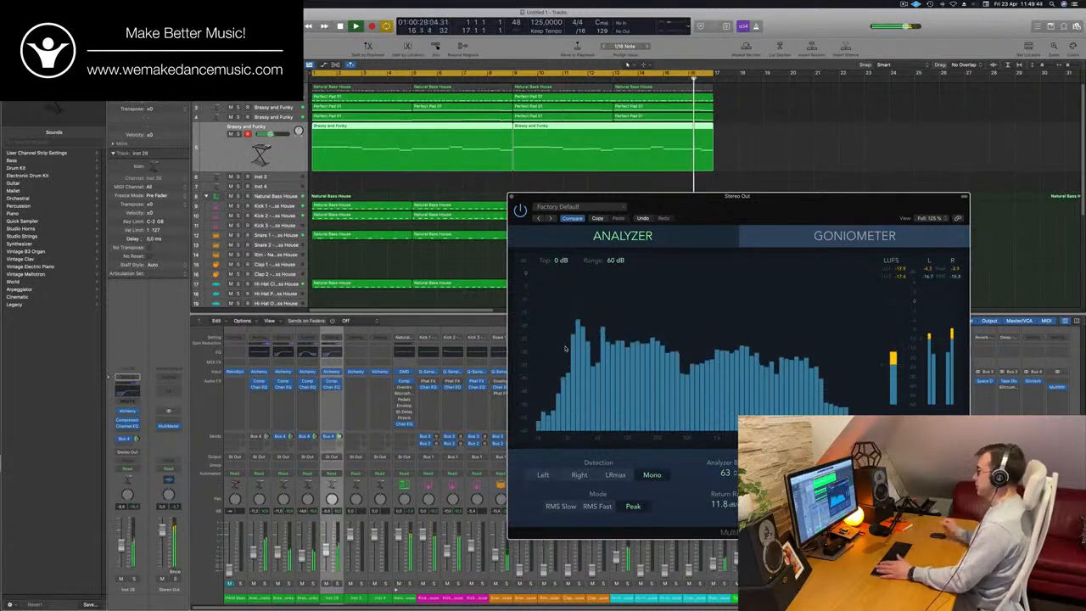
drag(830, 212, 896, 149)
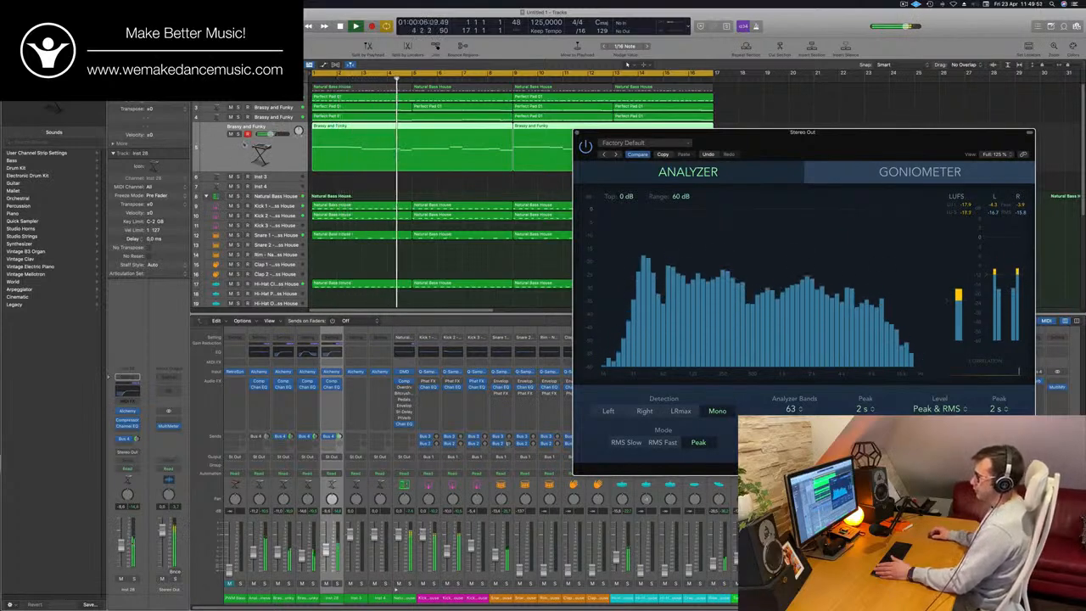
click(236, 134)
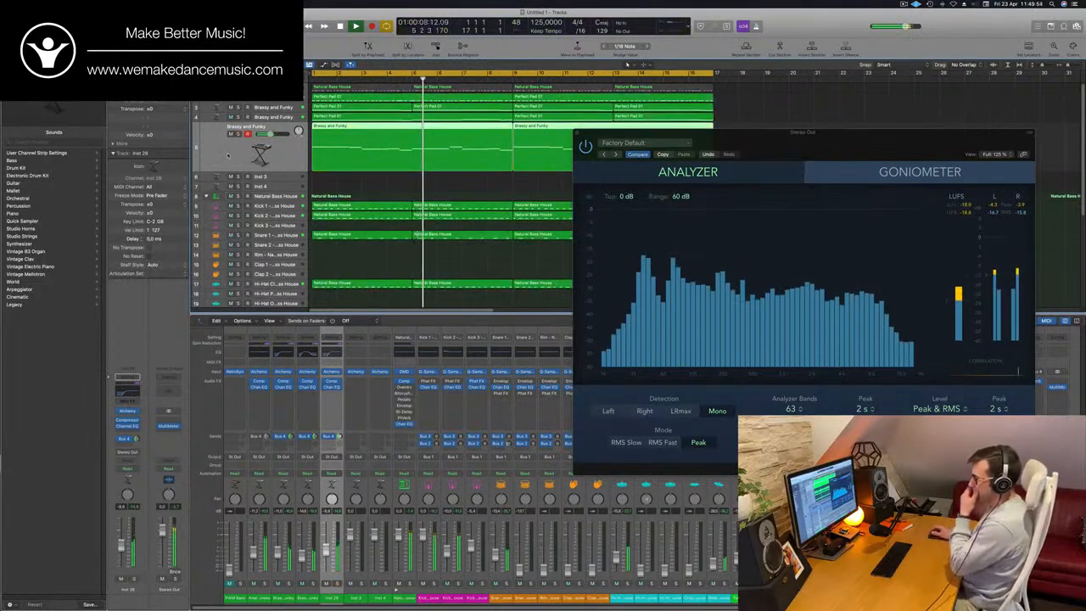